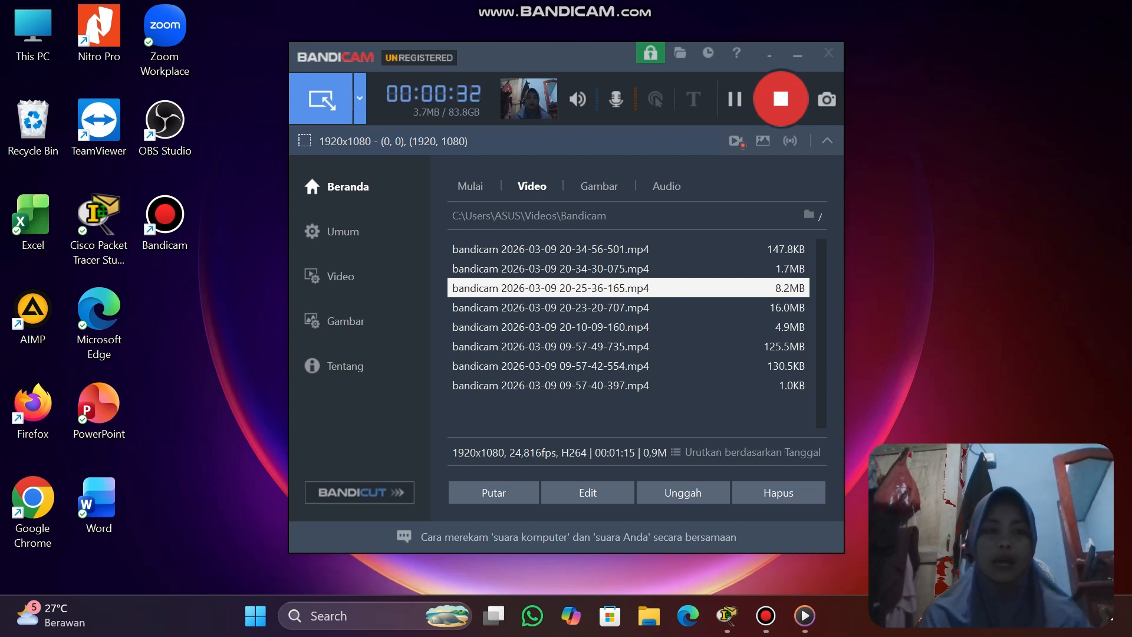
# - Open Cisco Packet Tracer and place three generic Router-PT routers spaced across the upper part of the logical workspace
pyautogui.click(99, 230)
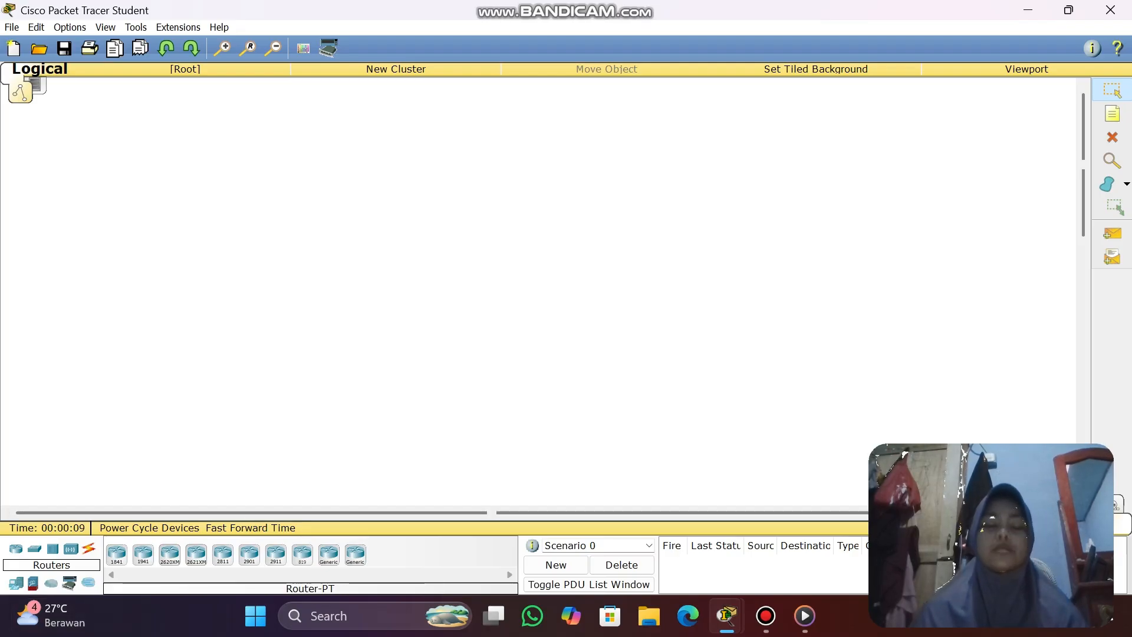
pyautogui.click(328, 554)
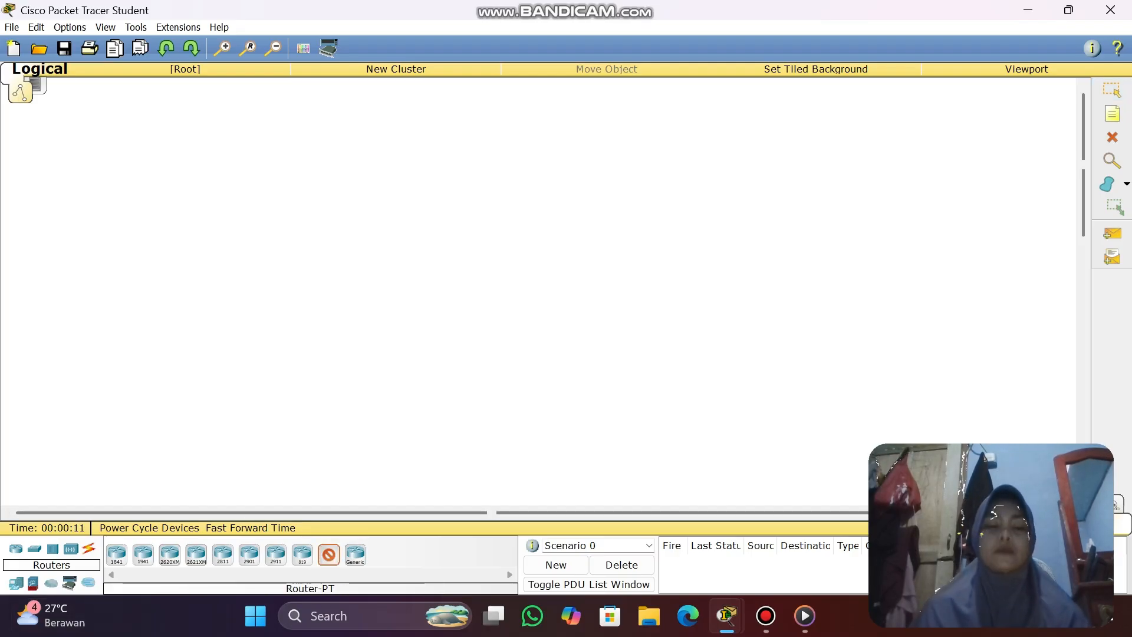
pyautogui.click(364, 154)
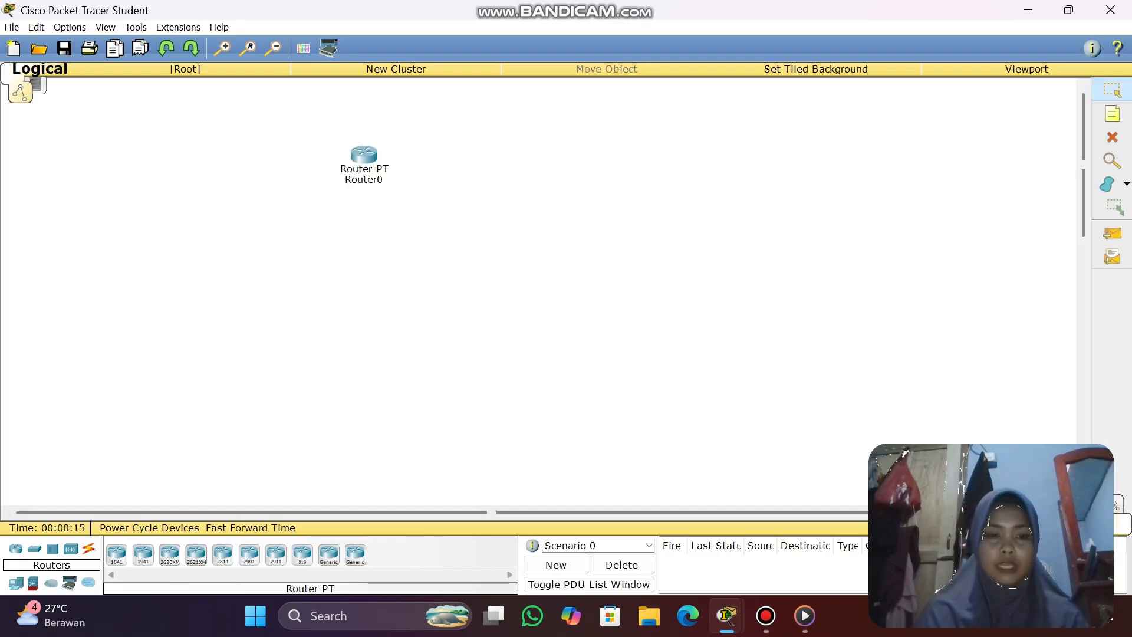
pyautogui.click(328, 554)
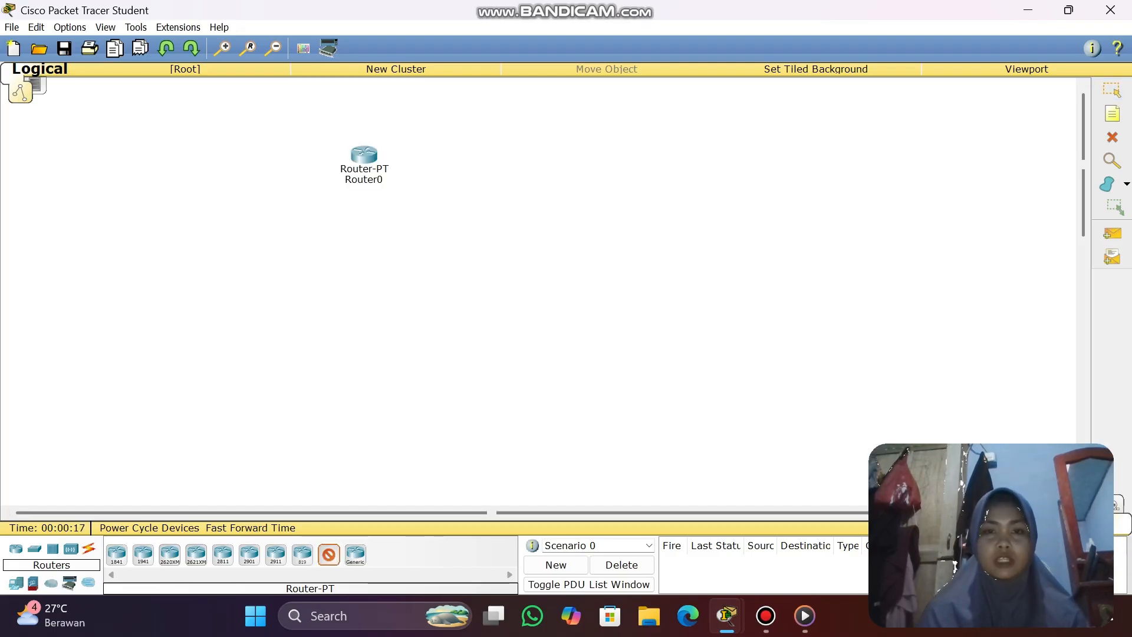
pyautogui.click(586, 116)
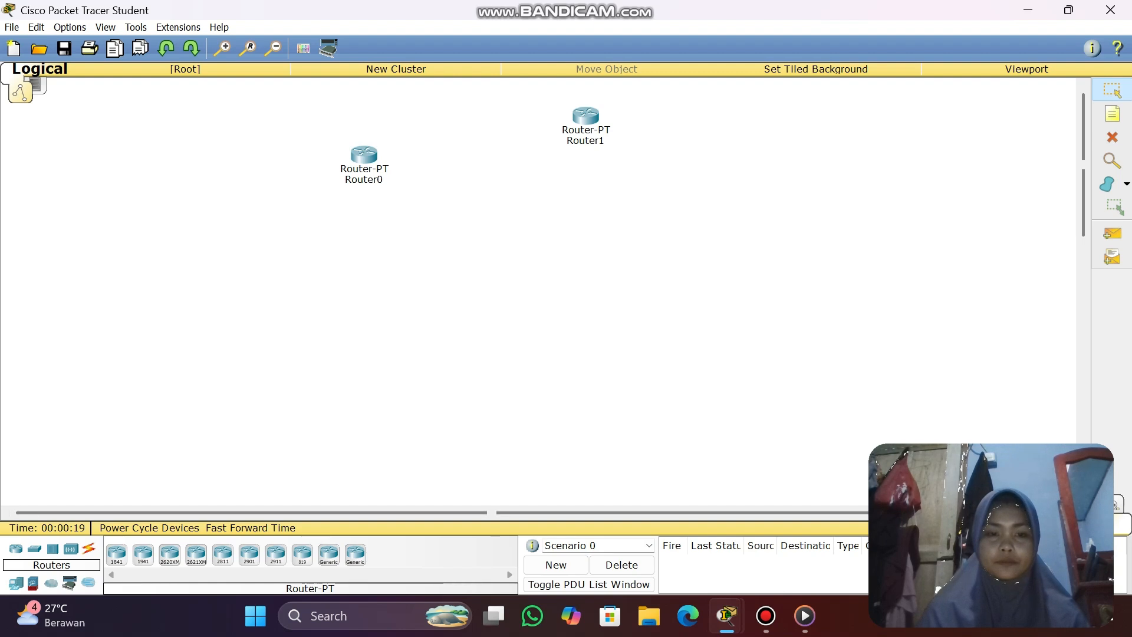
pyautogui.click(329, 555)
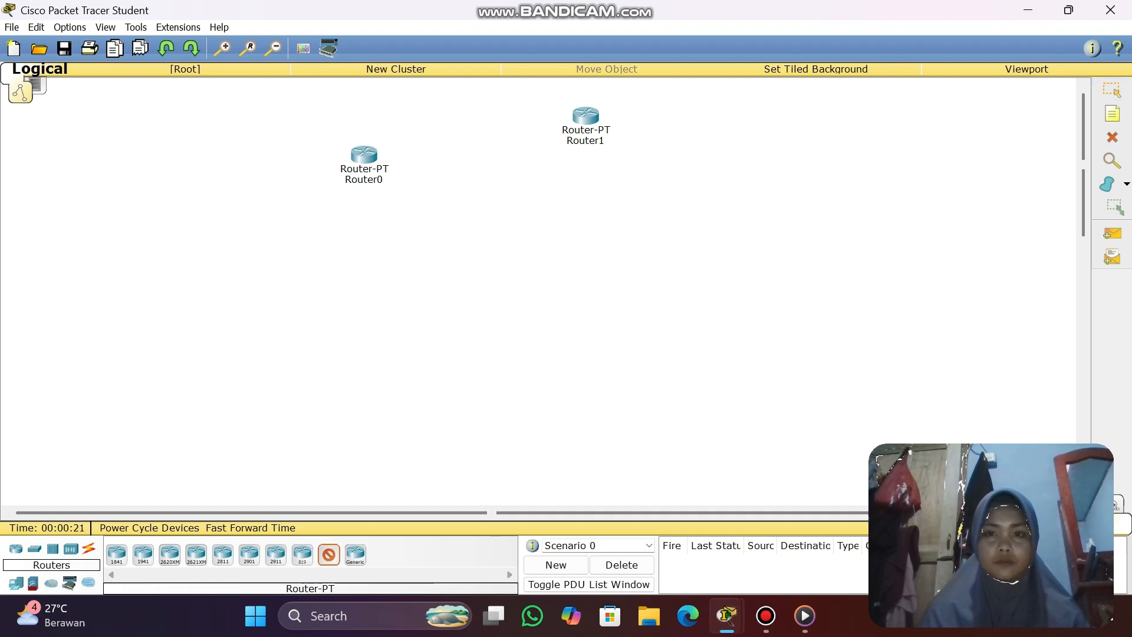
pyautogui.click(807, 170)
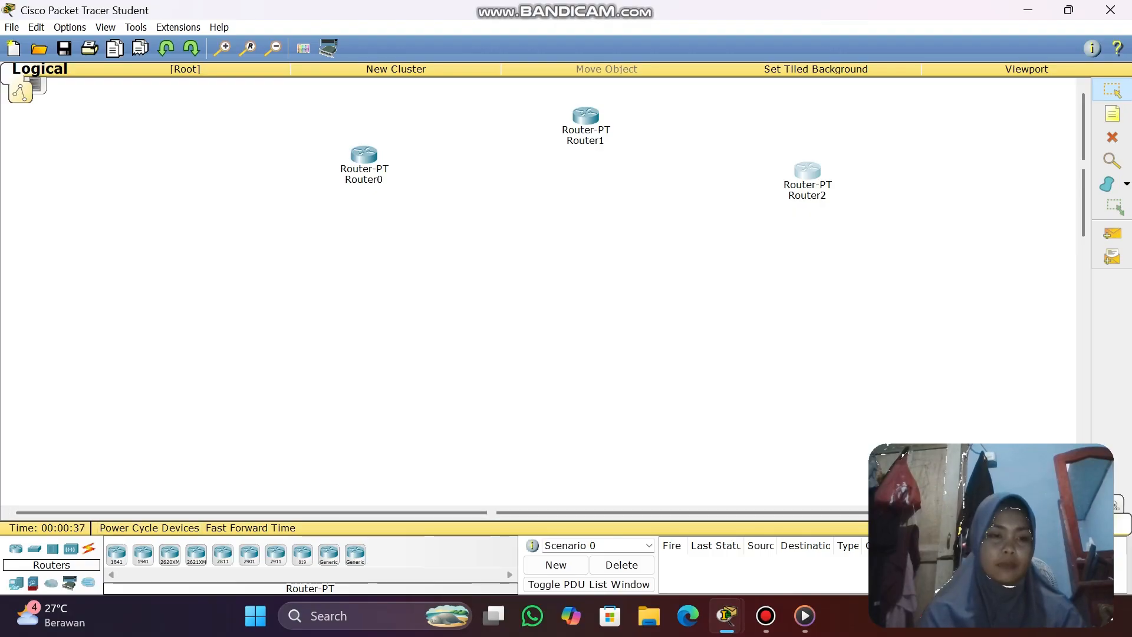
# - Place three 2950-24 switches in the workspace, one directly below each router
pyautogui.click(35, 548)
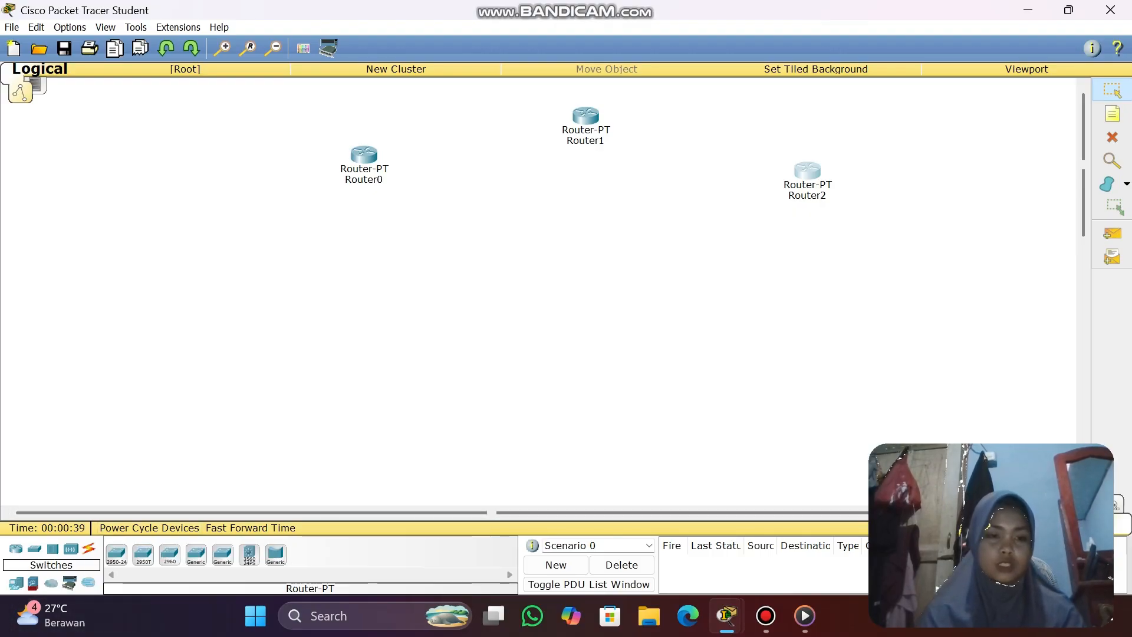
pyautogui.click(116, 555)
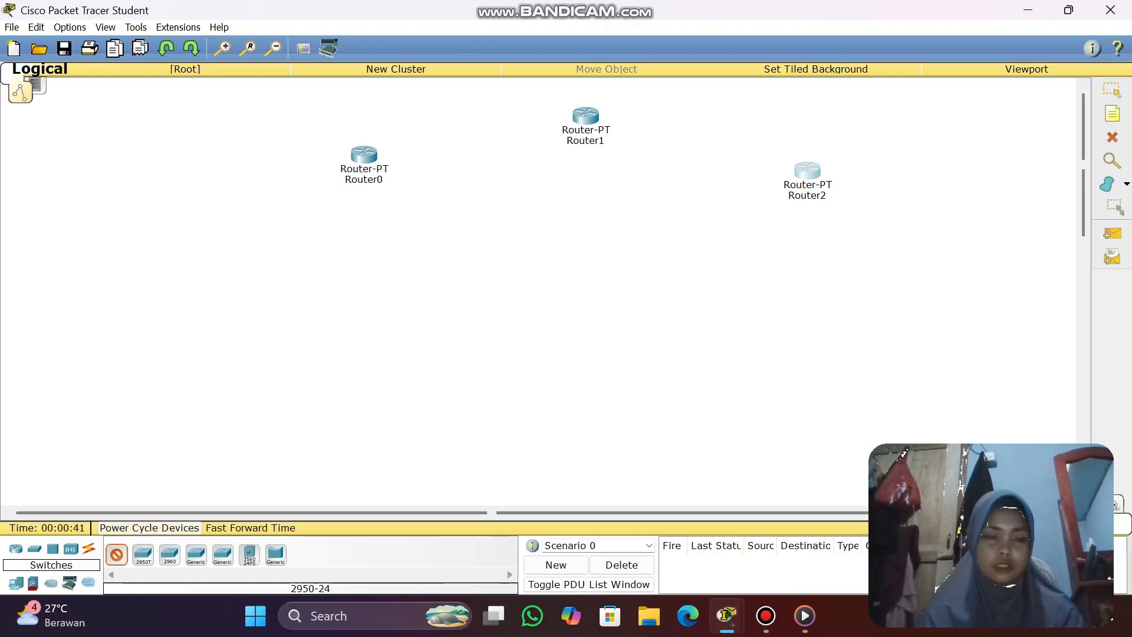
pyautogui.click(358, 223)
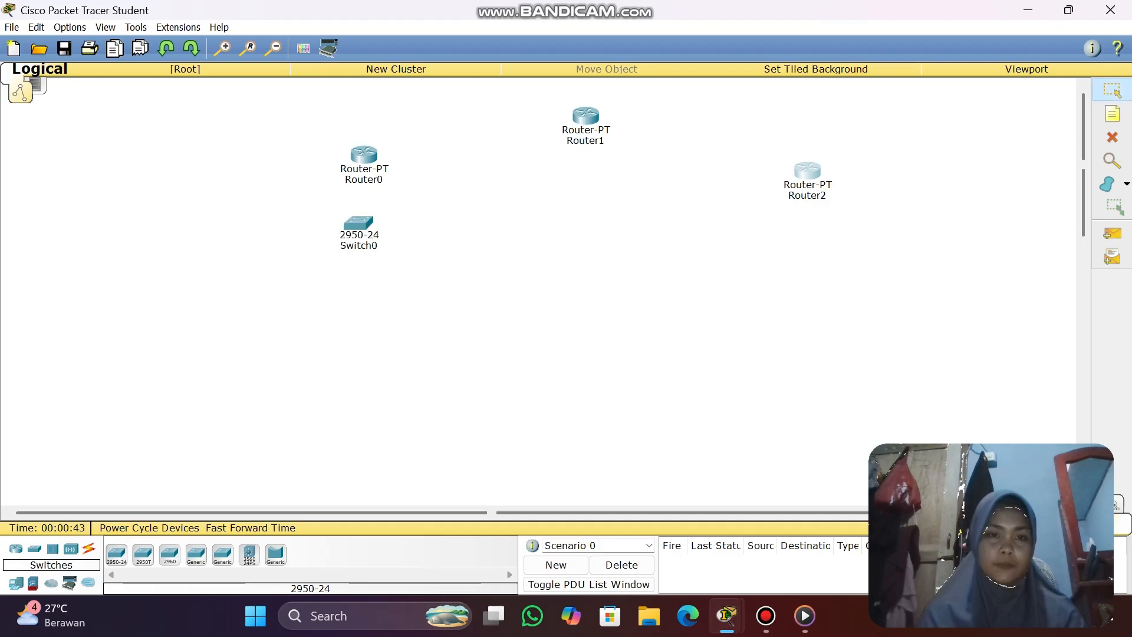
pyautogui.click(116, 554)
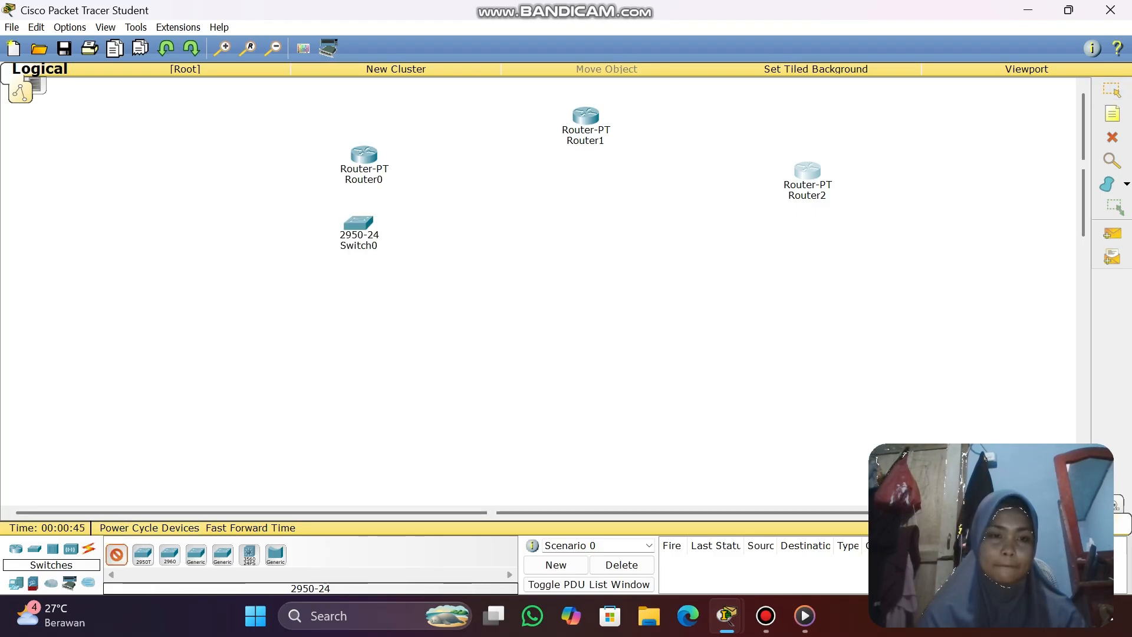
pyautogui.click(583, 193)
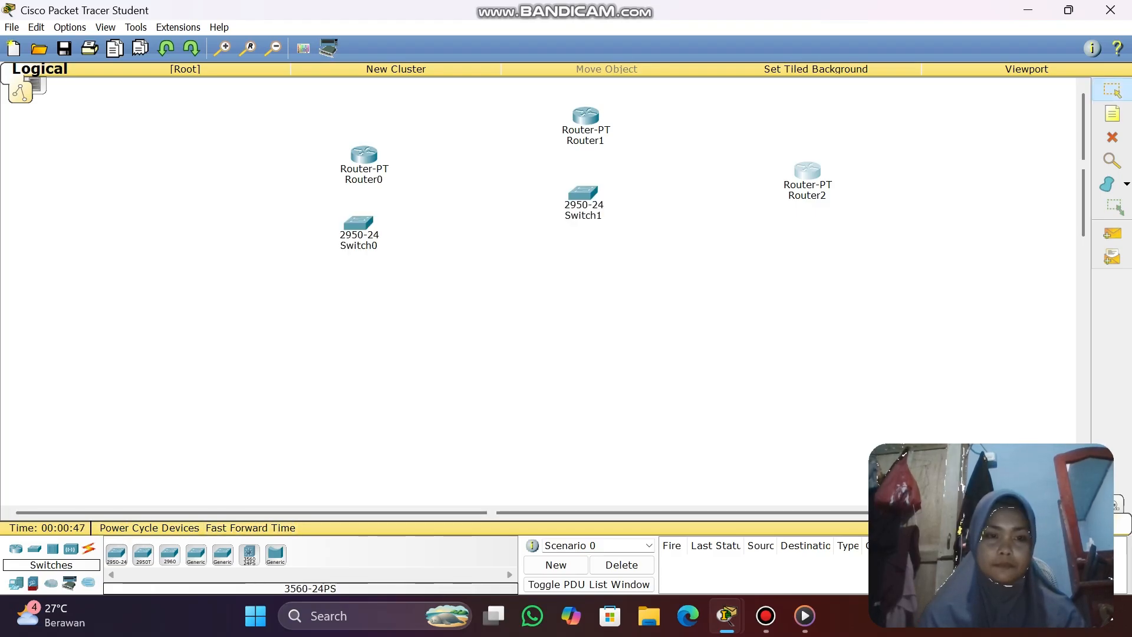
pyautogui.click(116, 554)
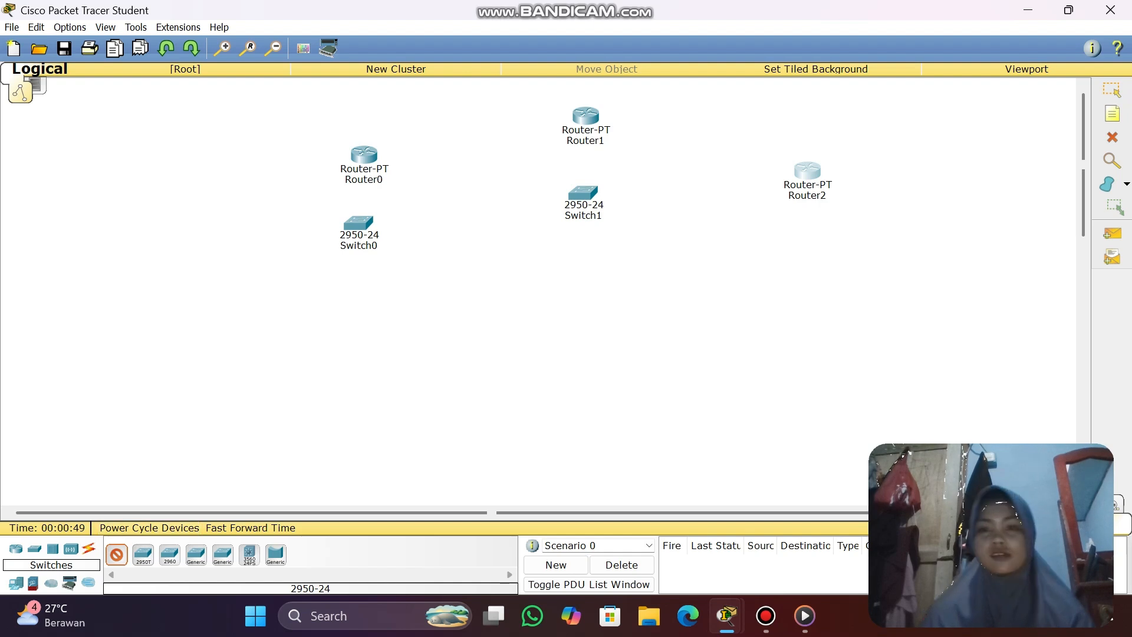
pyautogui.click(808, 249)
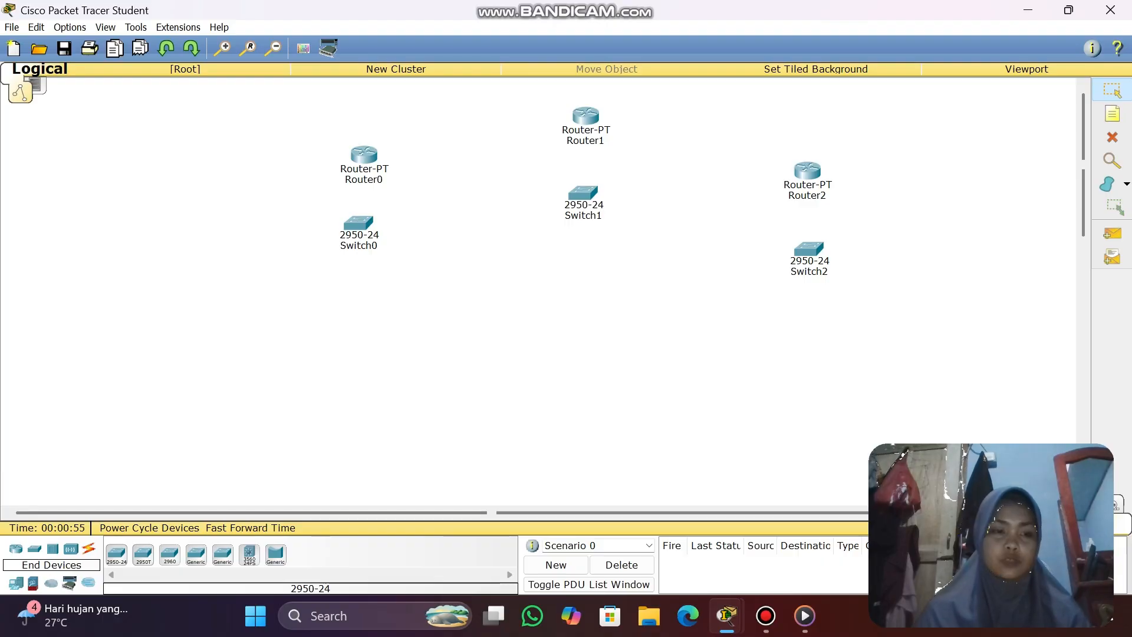
# - Add three generic PC-PT end devices grouped below the switch of Router0
pyautogui.click(16, 583)
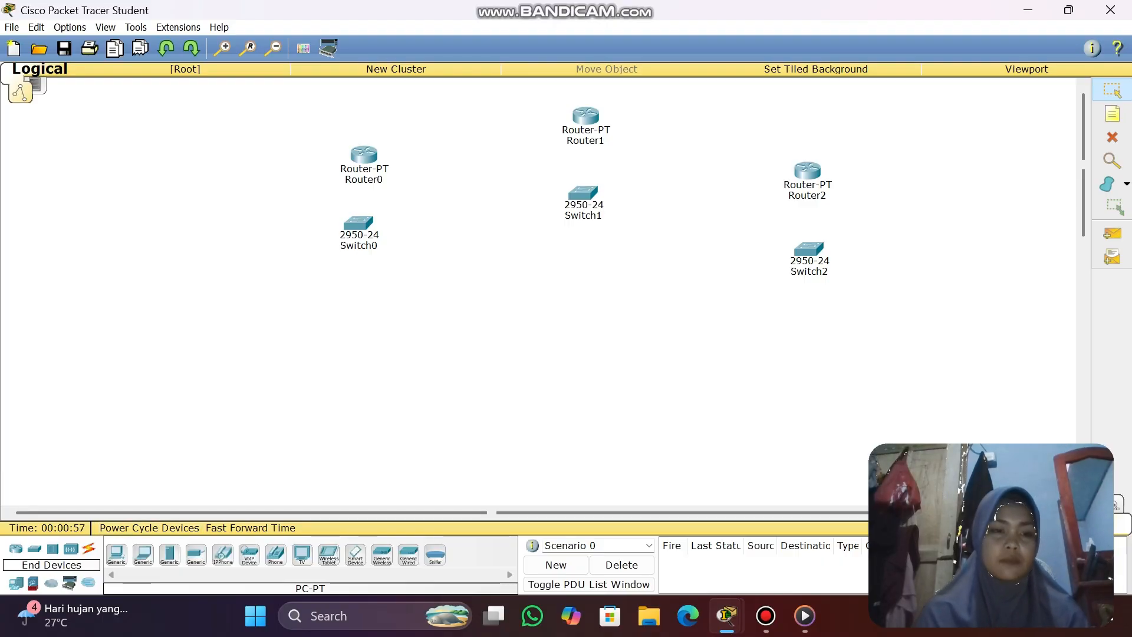
pyautogui.click(117, 554)
pyautogui.click(271, 322)
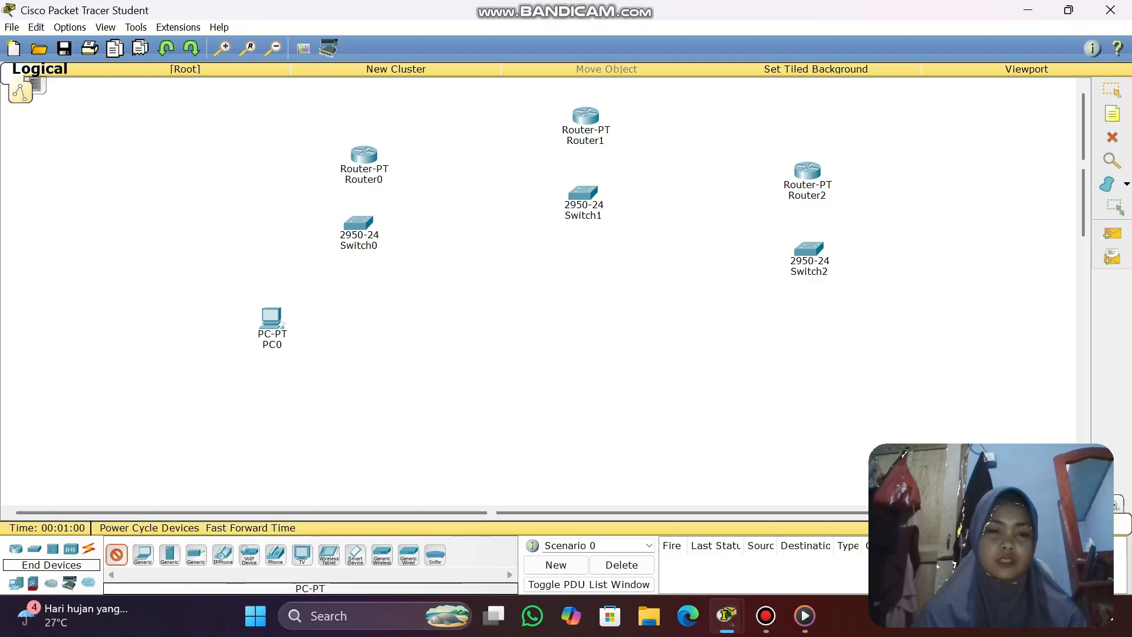
pyautogui.click(339, 388)
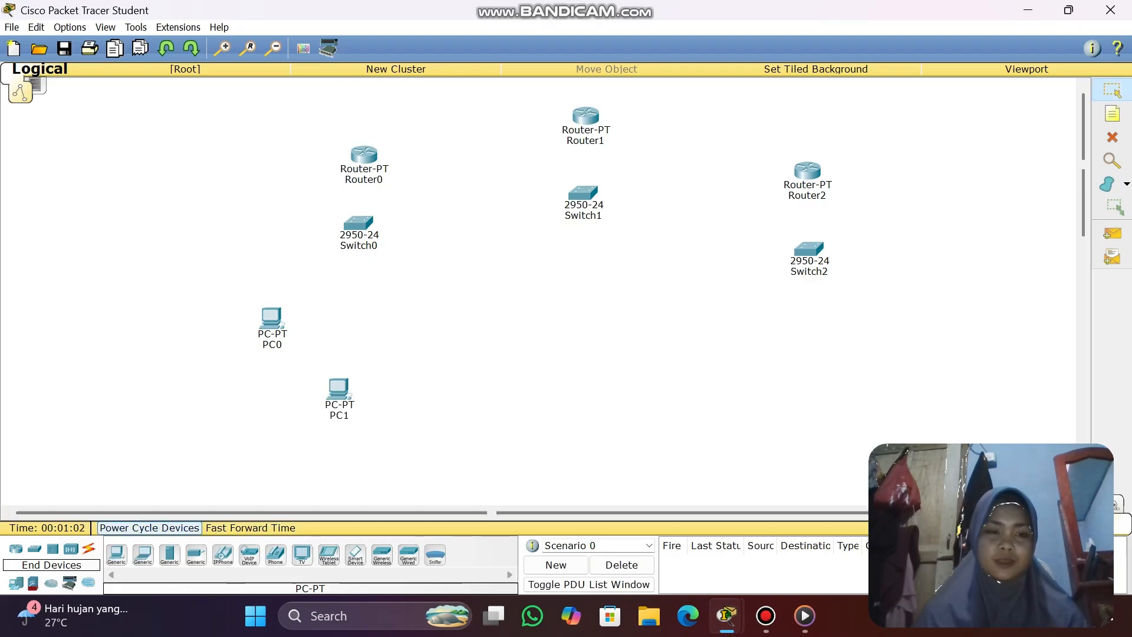
pyautogui.click(117, 555)
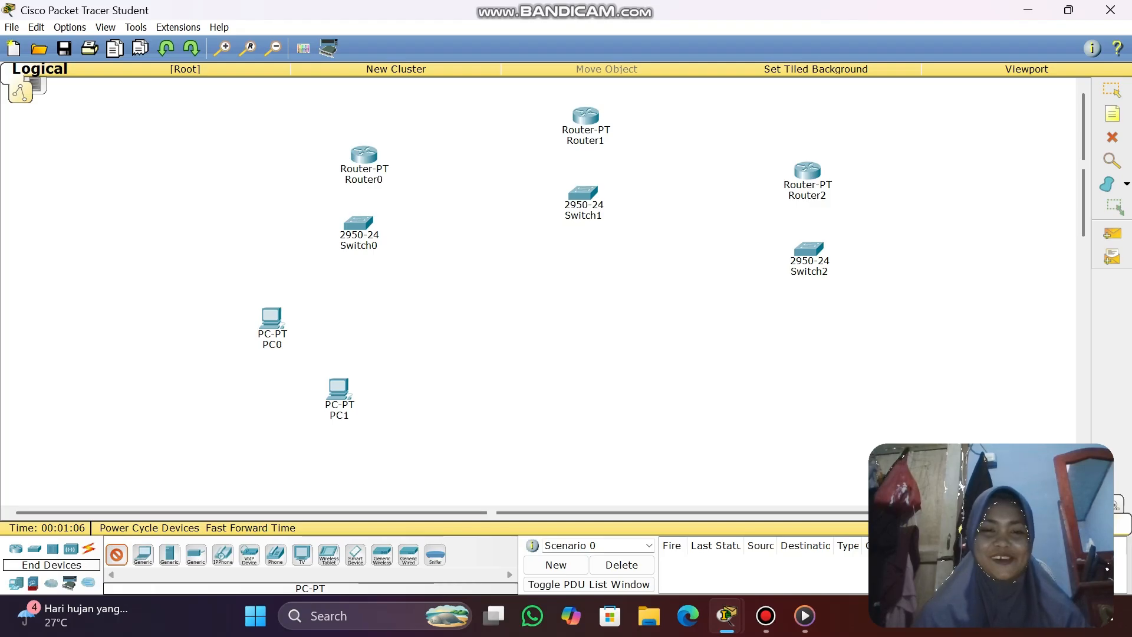
pyautogui.click(405, 335)
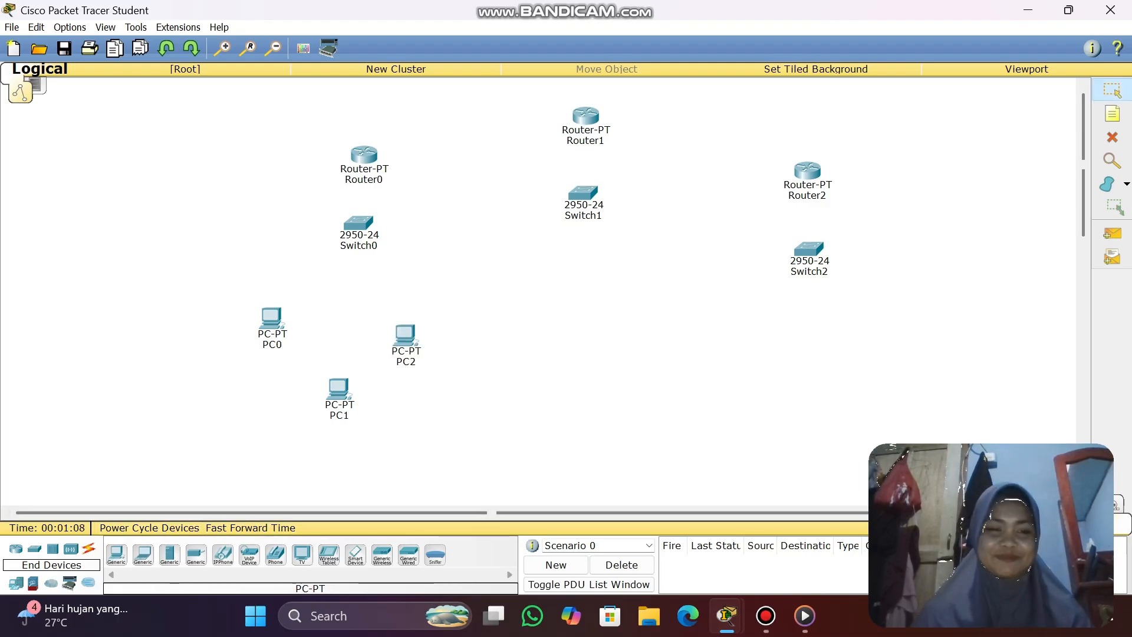
# - Add three more PC-PT end devices grouped below the switch of Router1
pyautogui.click(116, 555)
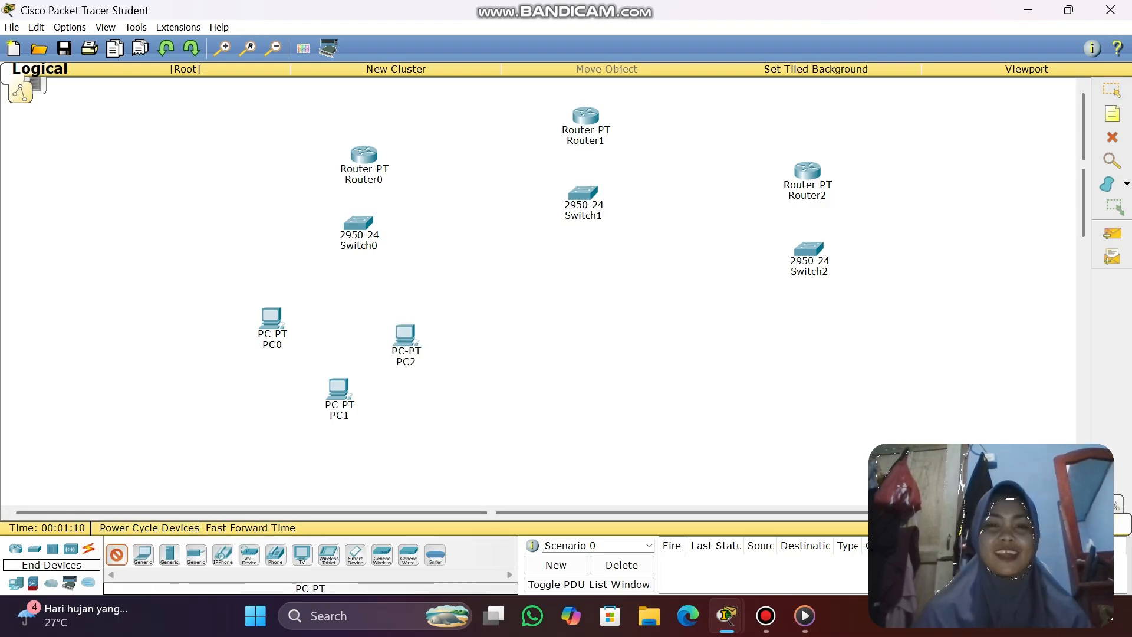
pyautogui.click(504, 284)
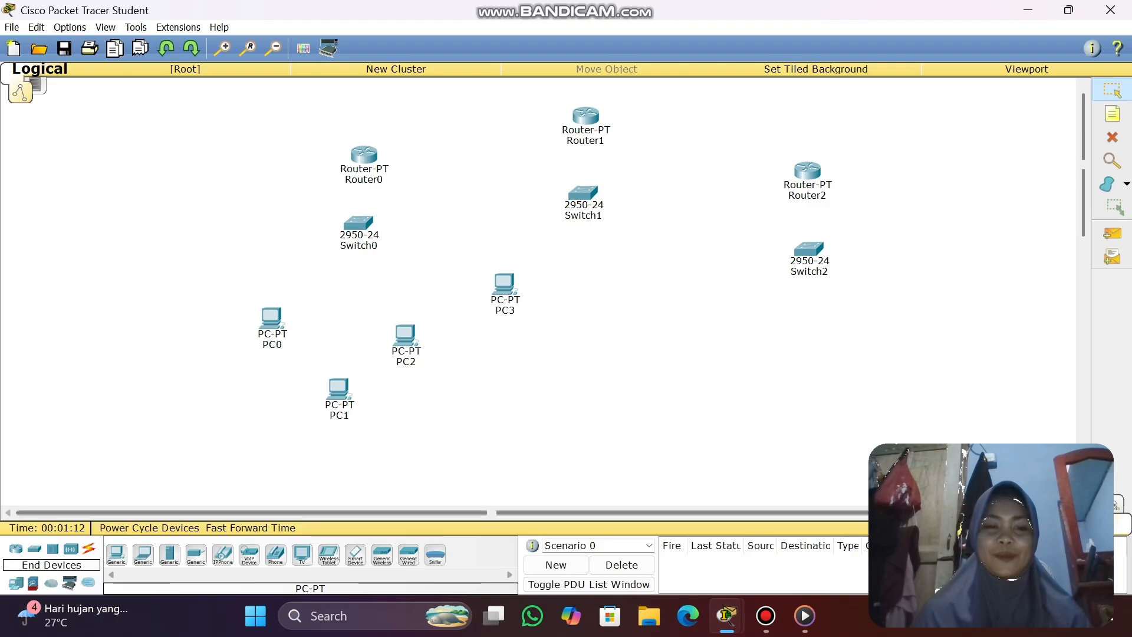
pyautogui.click(116, 554)
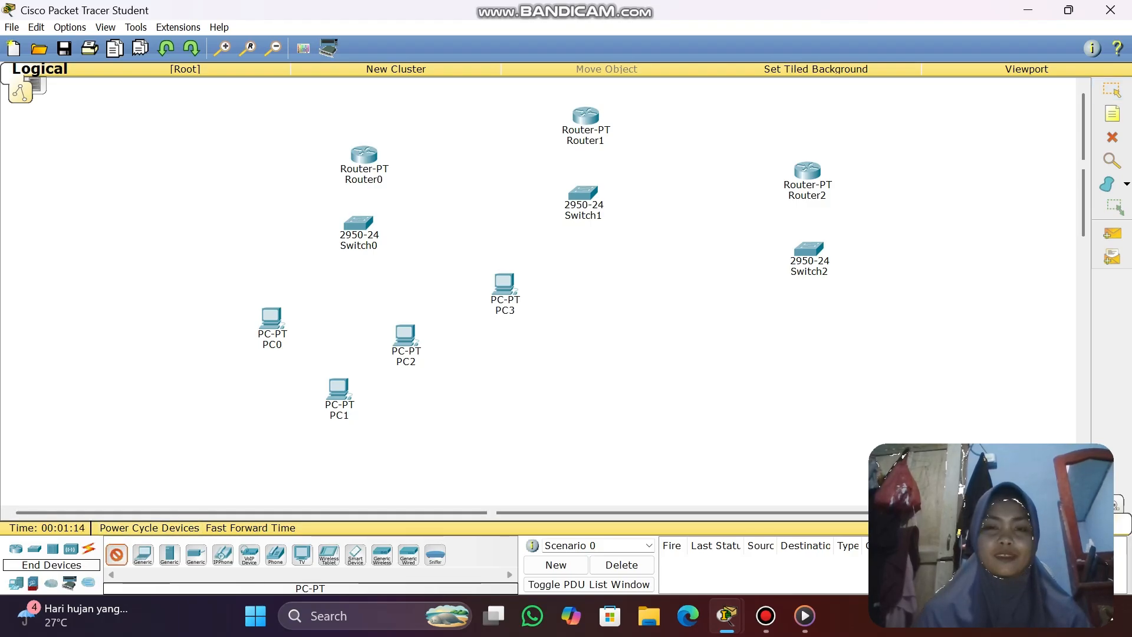
pyautogui.click(576, 345)
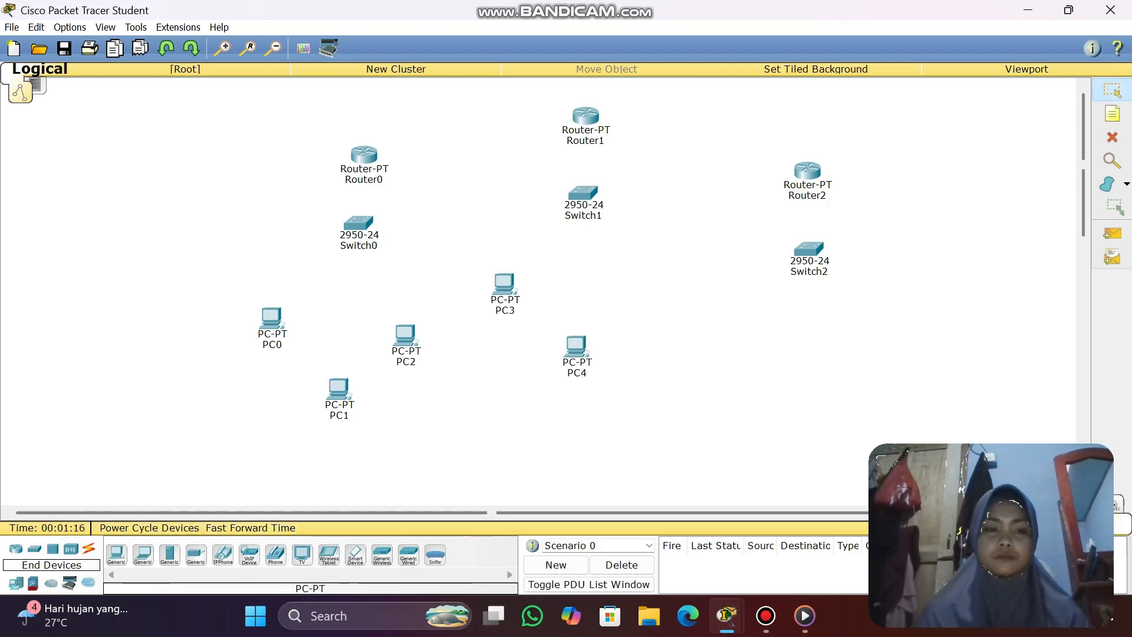
pyautogui.click(116, 554)
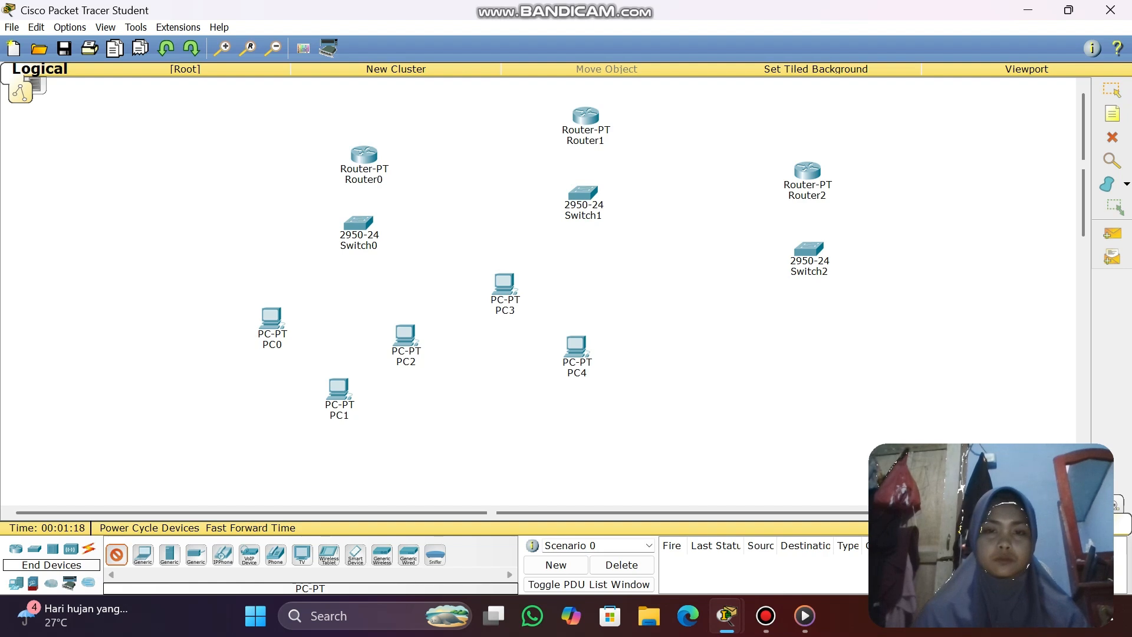
pyautogui.click(625, 286)
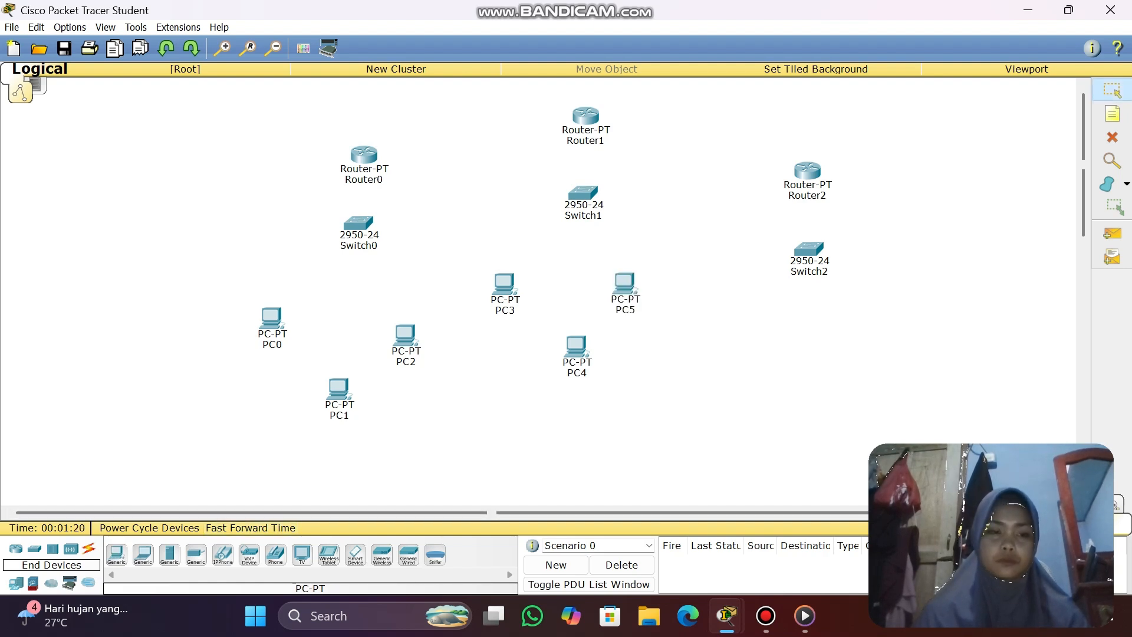
# - Add another three PC-PT end devices grouped around and below the switch of Router2
pyautogui.click(116, 554)
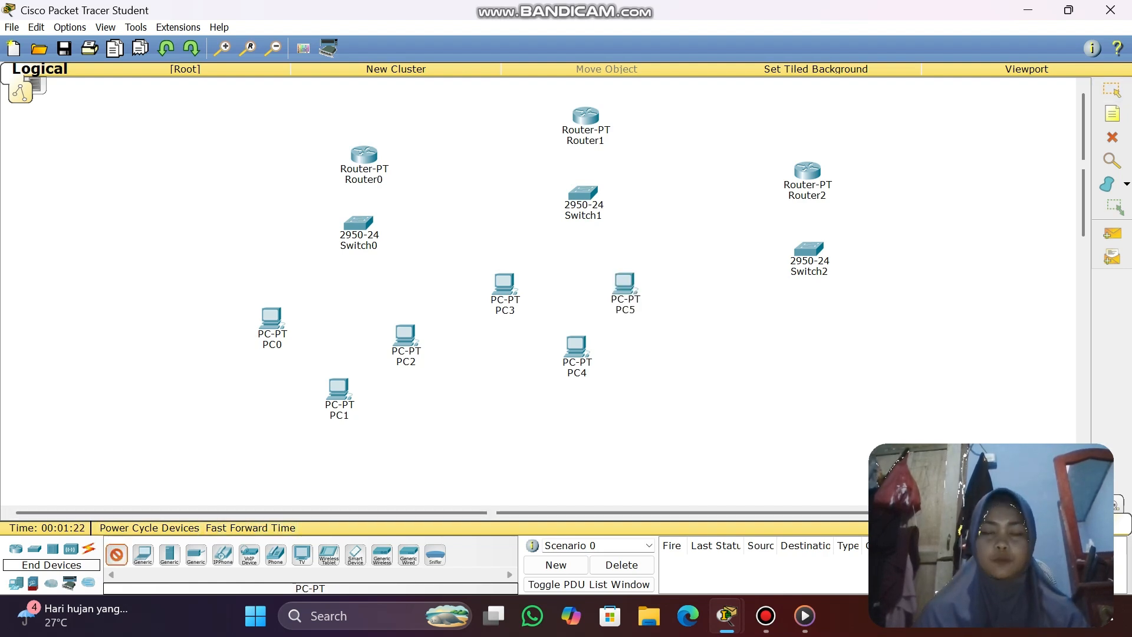
pyautogui.click(742, 303)
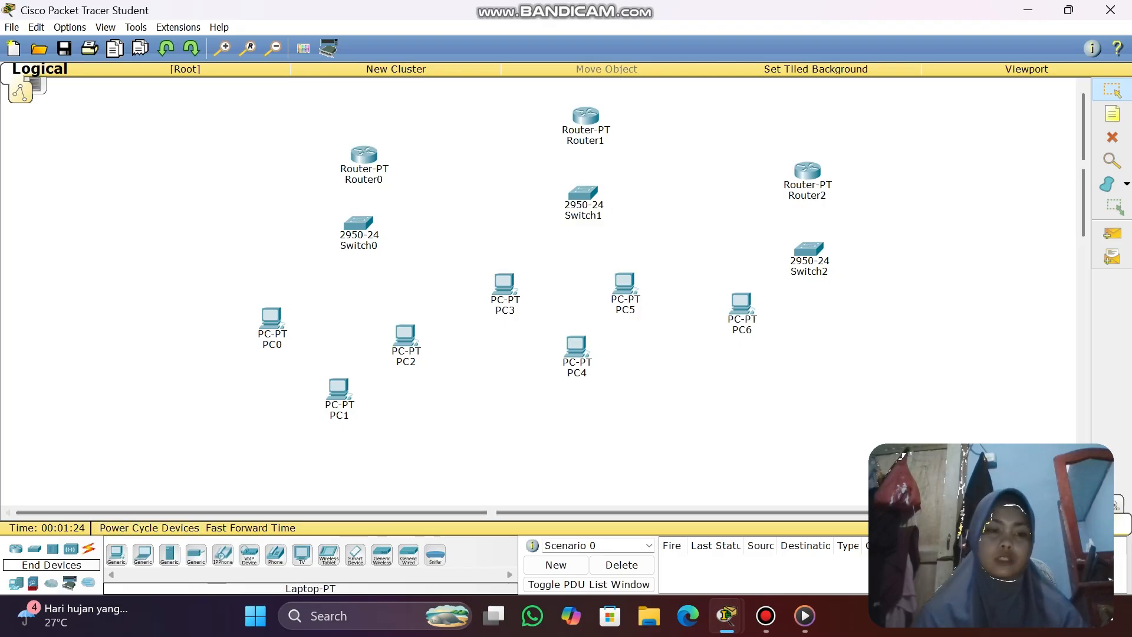
pyautogui.click(116, 554)
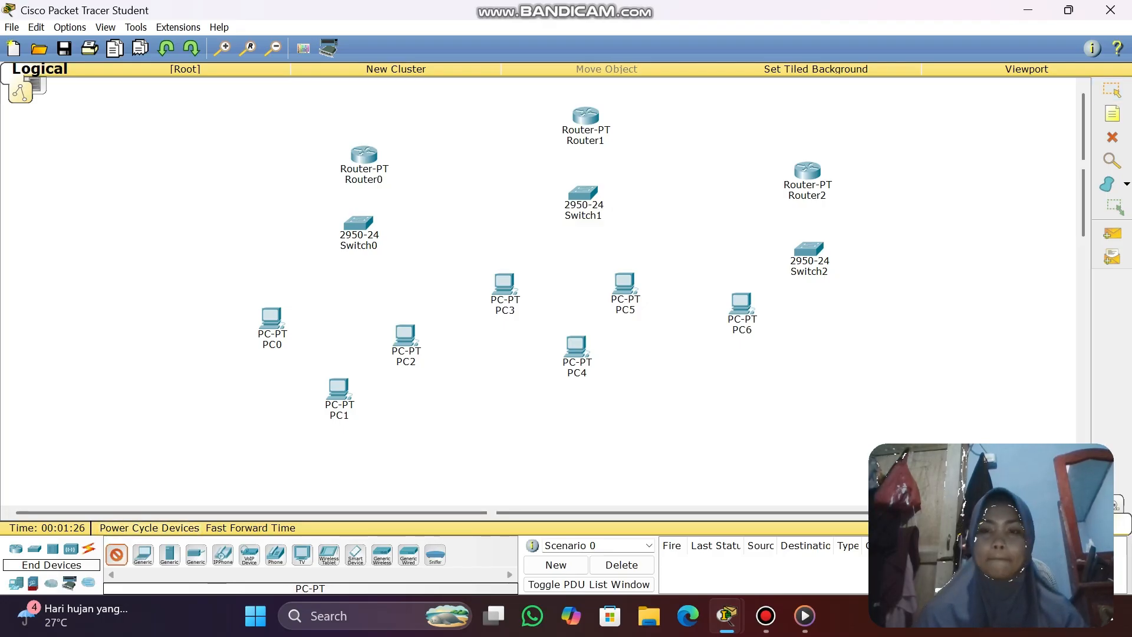
pyautogui.click(806, 389)
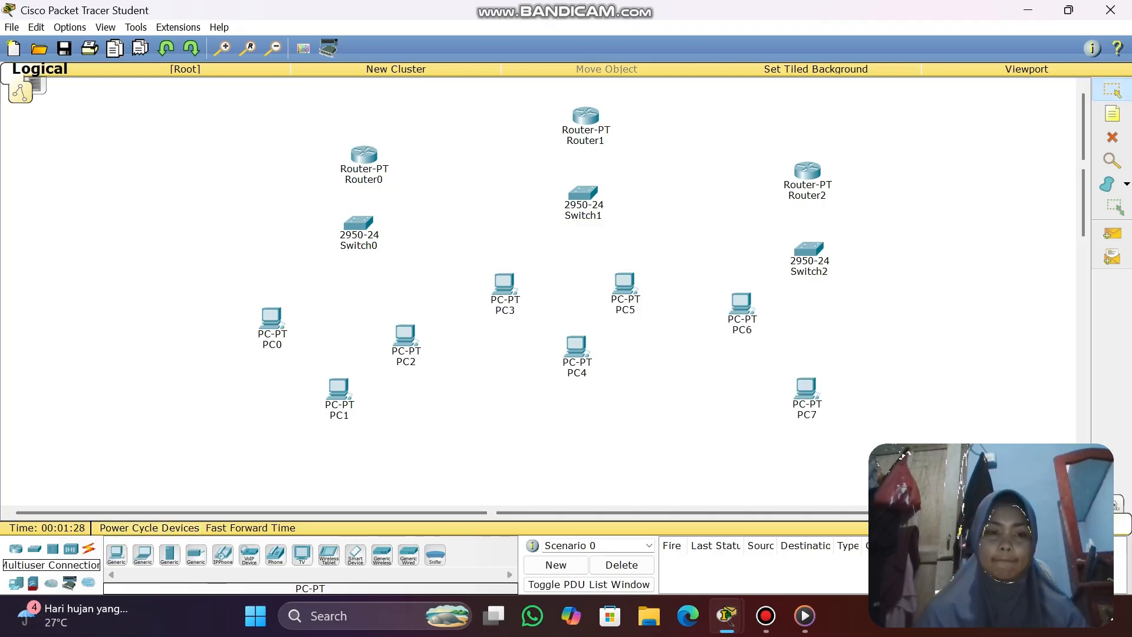
pyautogui.click(117, 554)
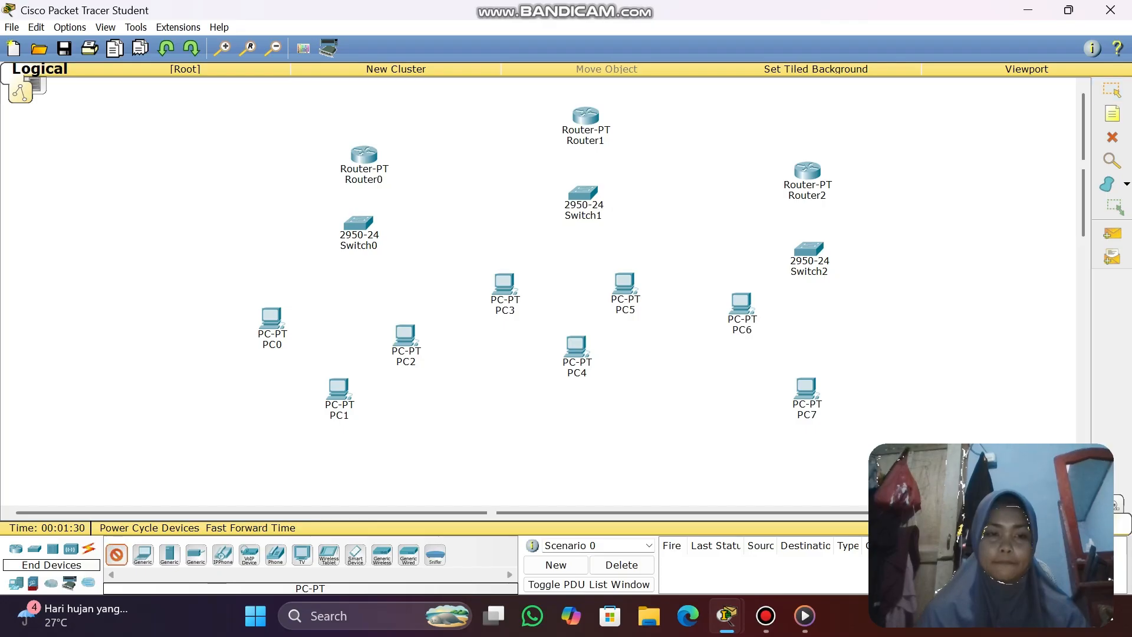
pyautogui.click(892, 317)
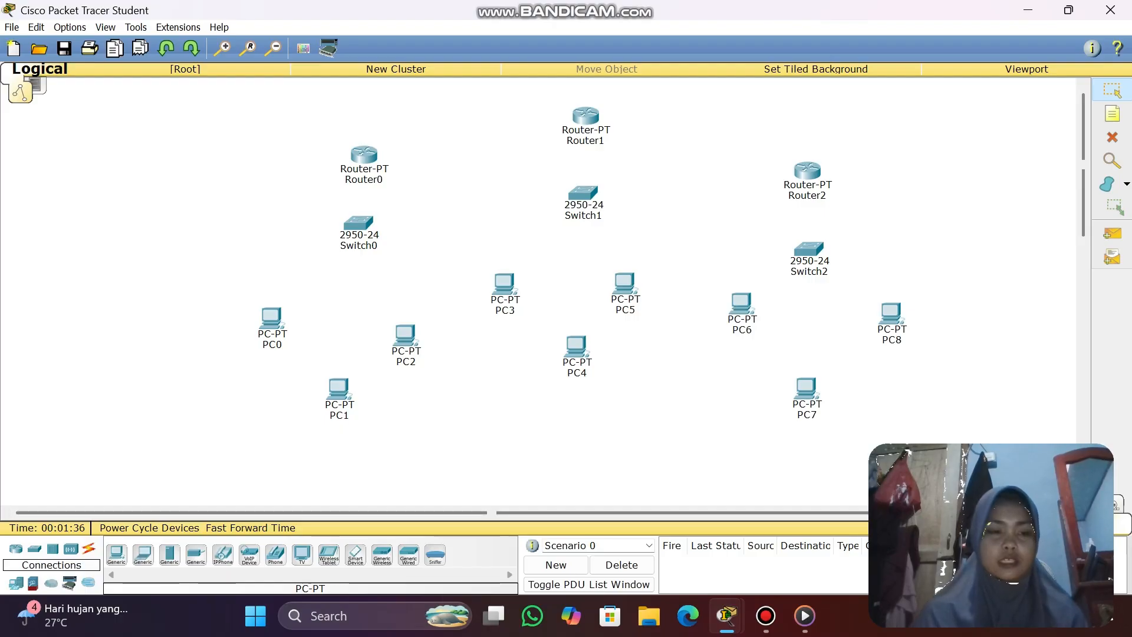
pyautogui.click(88, 548)
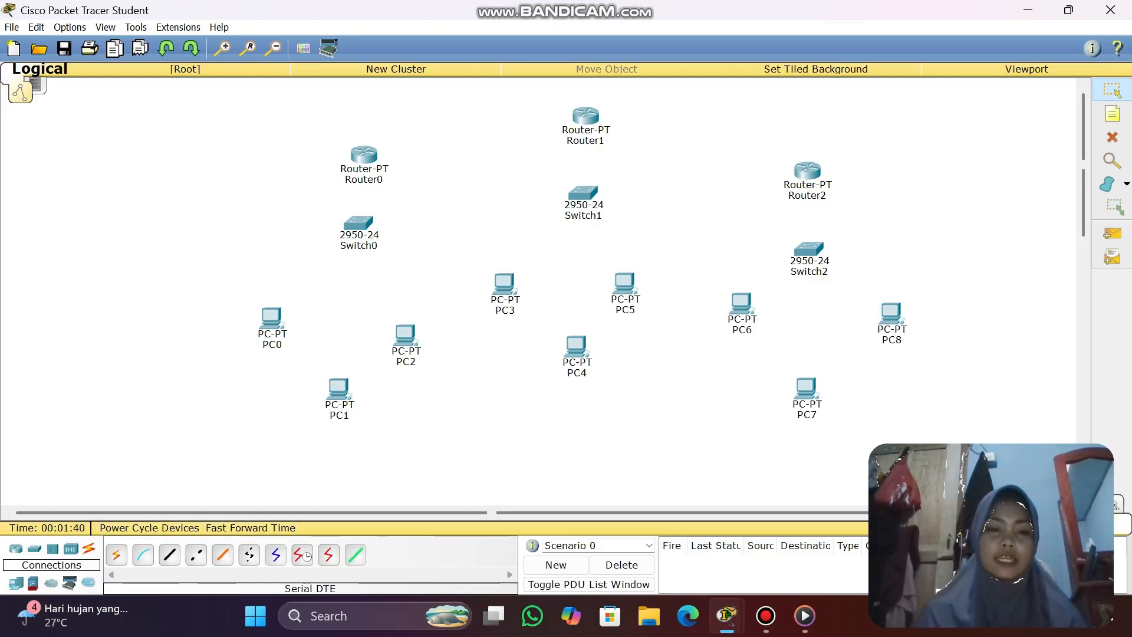
pyautogui.click(328, 554)
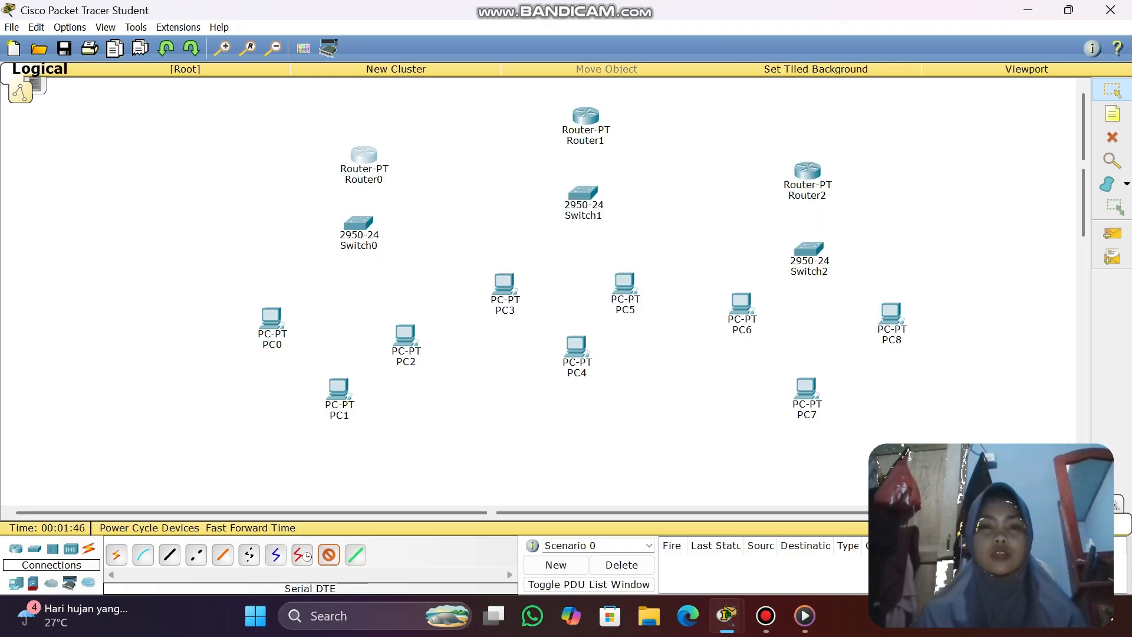
pyautogui.click(362, 152)
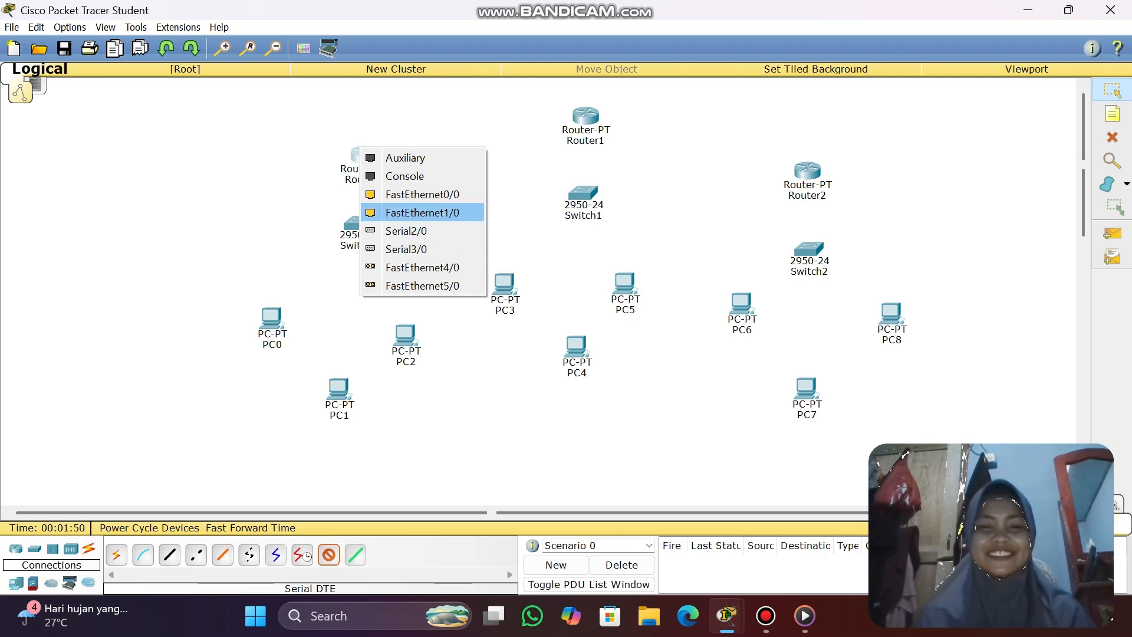
pyautogui.press('Escape')
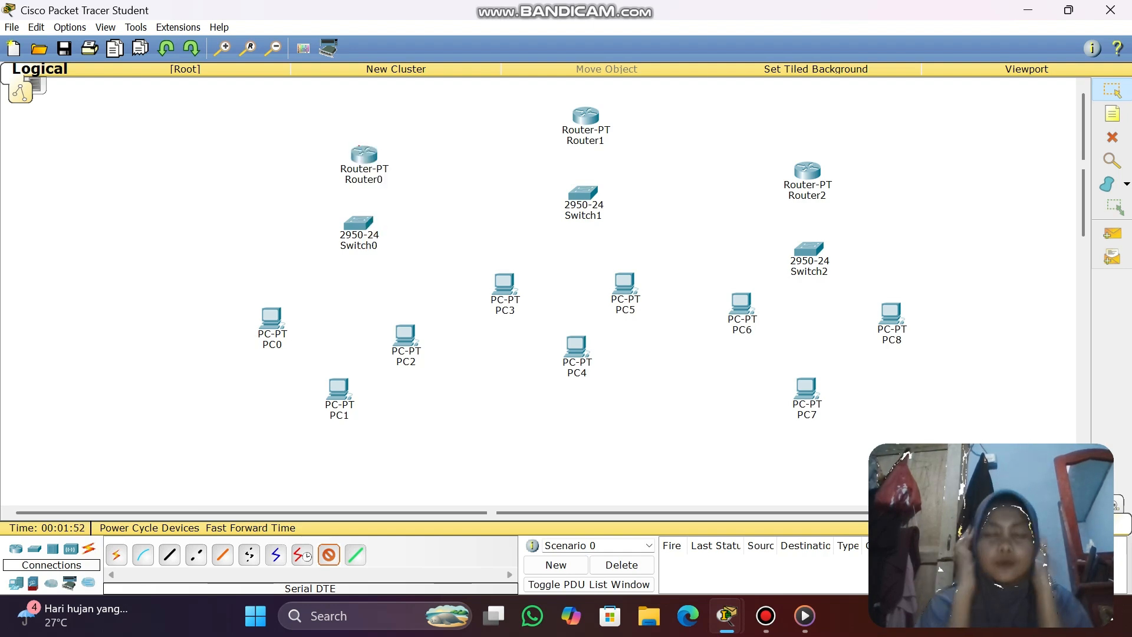
# - Connect Router0's Serial2/0 port to Router1's Serial2/0 port with a Serial DTE cable
pyautogui.click(364, 154)
pyautogui.click(407, 183)
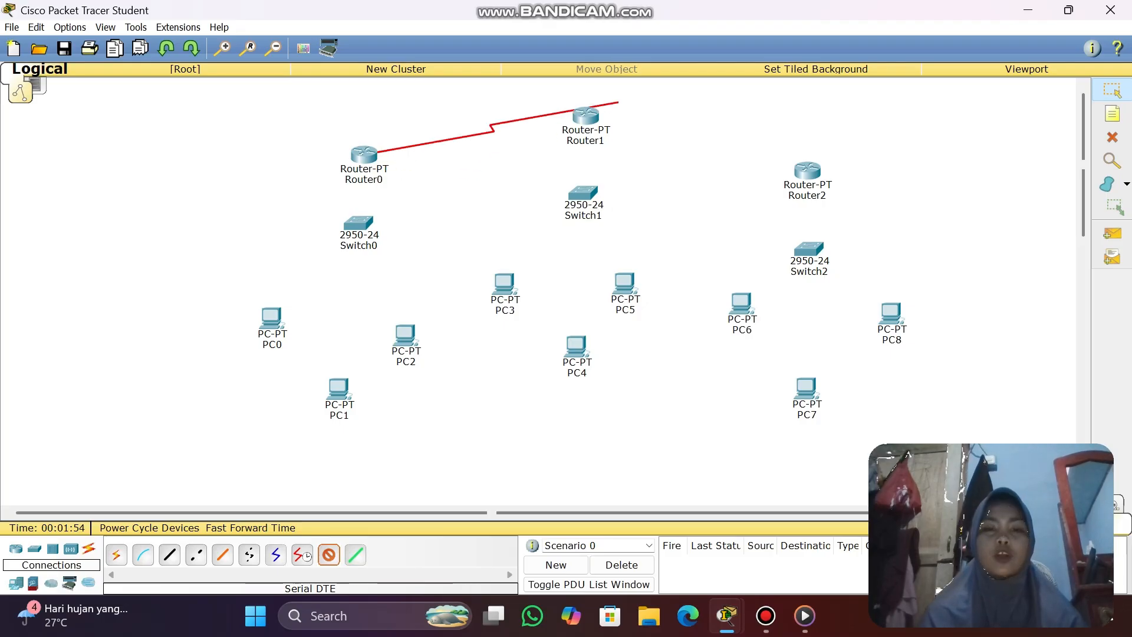
pyautogui.click(584, 115)
pyautogui.click(608, 141)
pyautogui.click(586, 114)
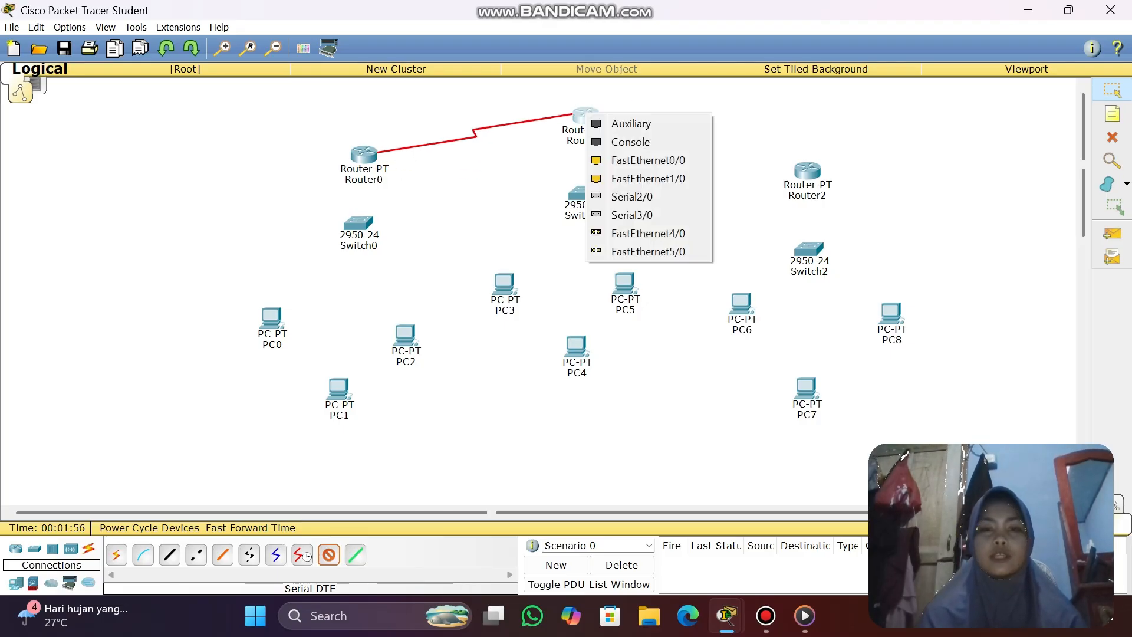
pyautogui.press('Escape')
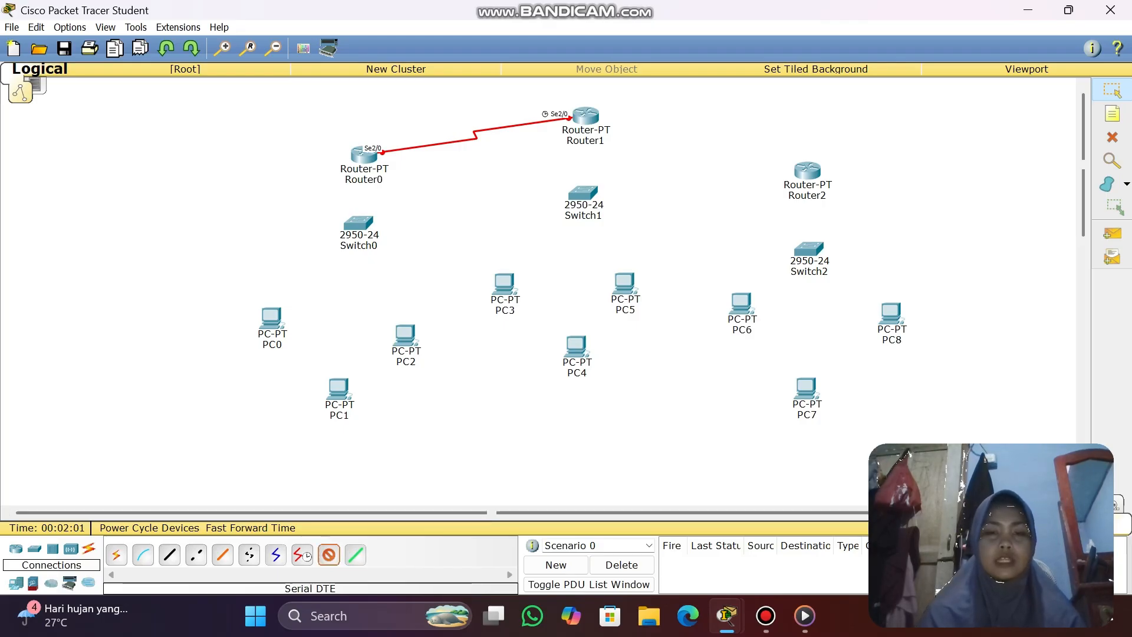
# - Connect Router1's Serial3/0 port to Router2's Serial2/0 port with a Serial DTE cable
pyautogui.click(585, 116)
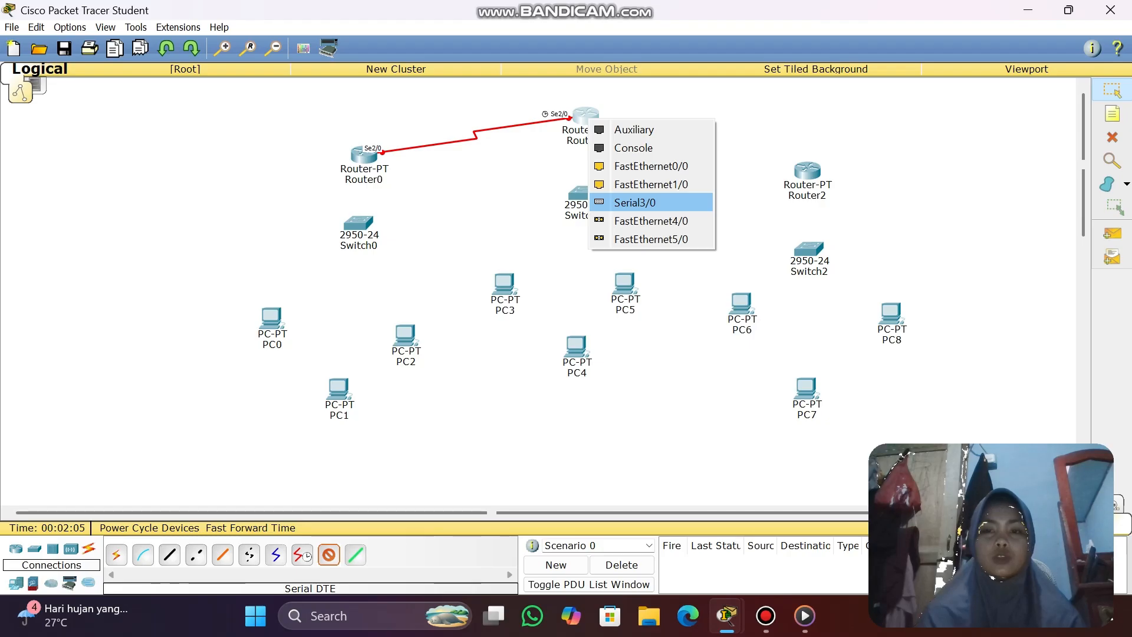
pyautogui.click(634, 202)
pyautogui.press('Escape')
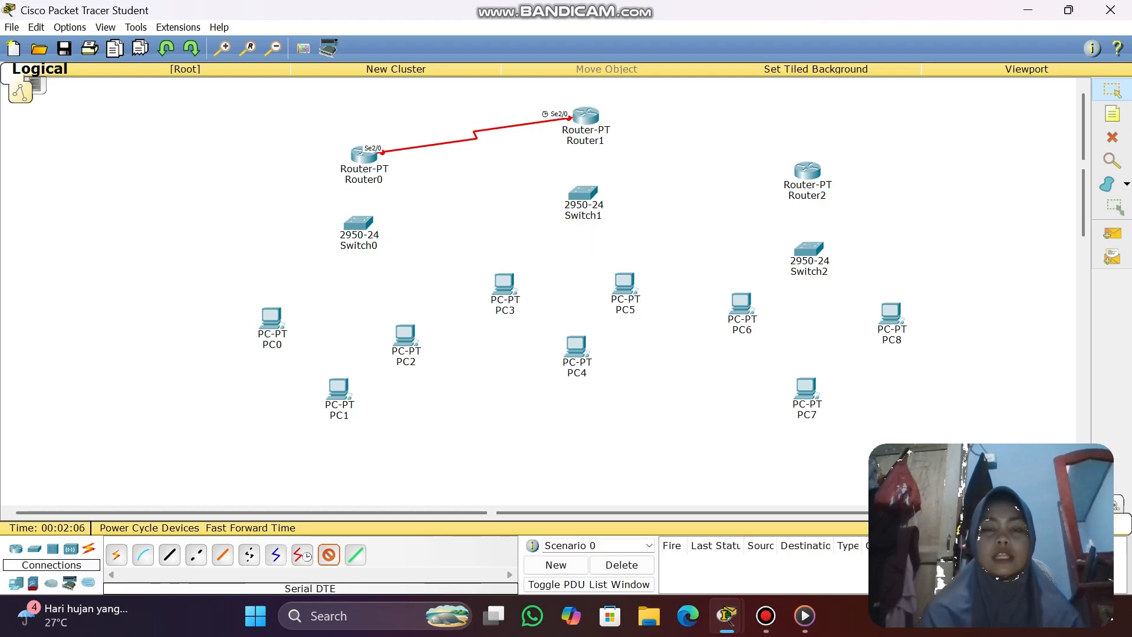
pyautogui.click(807, 170)
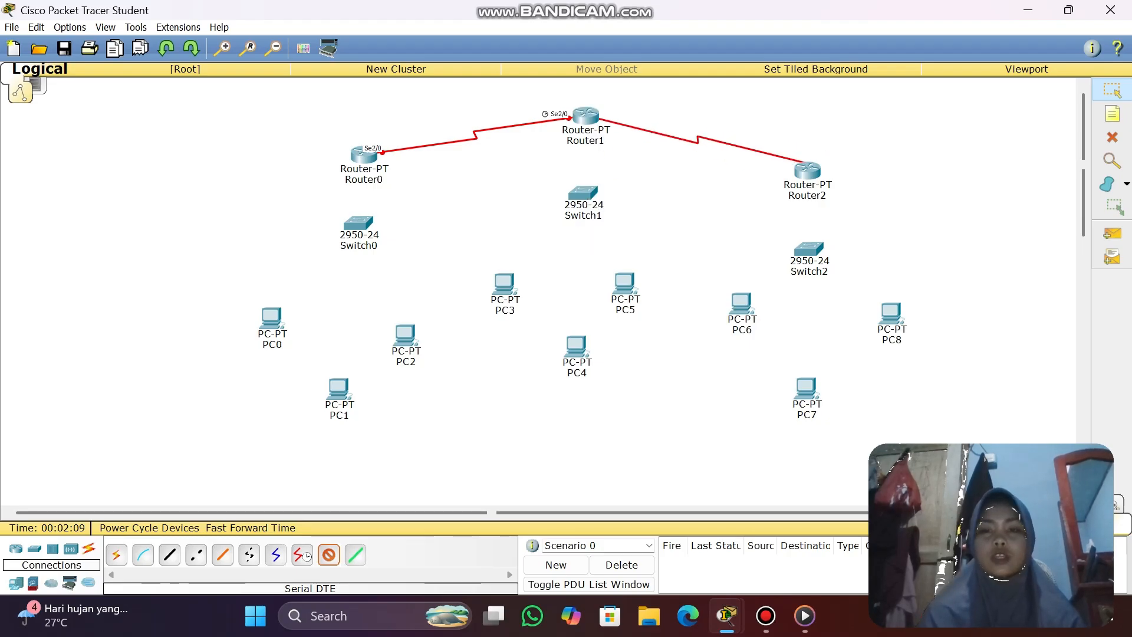
pyautogui.click(809, 170)
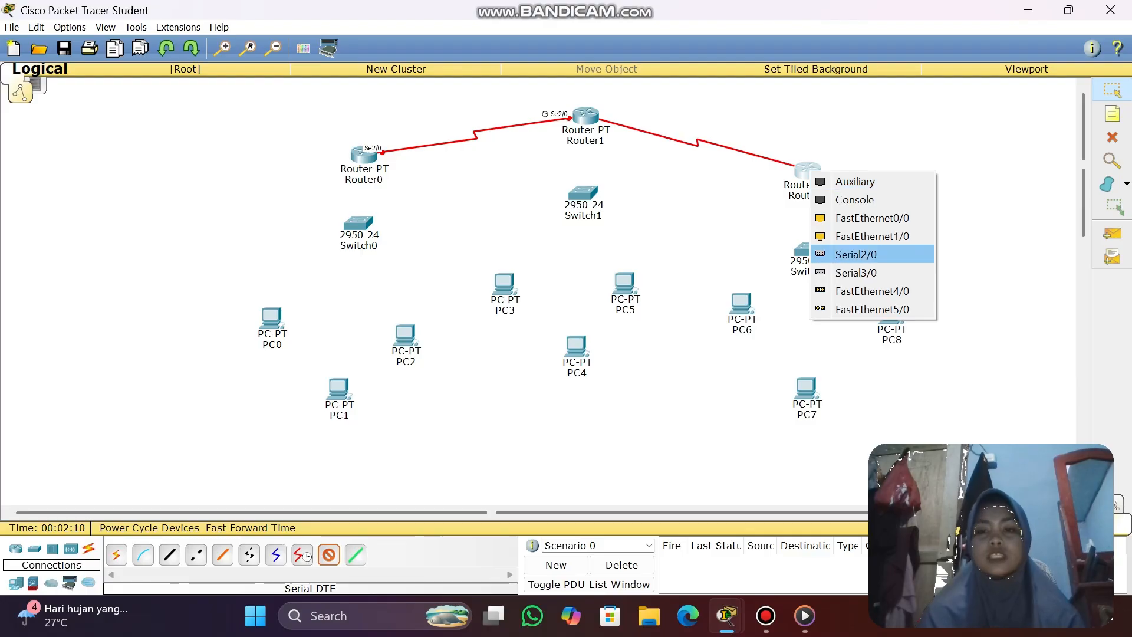
pyautogui.click(855, 254)
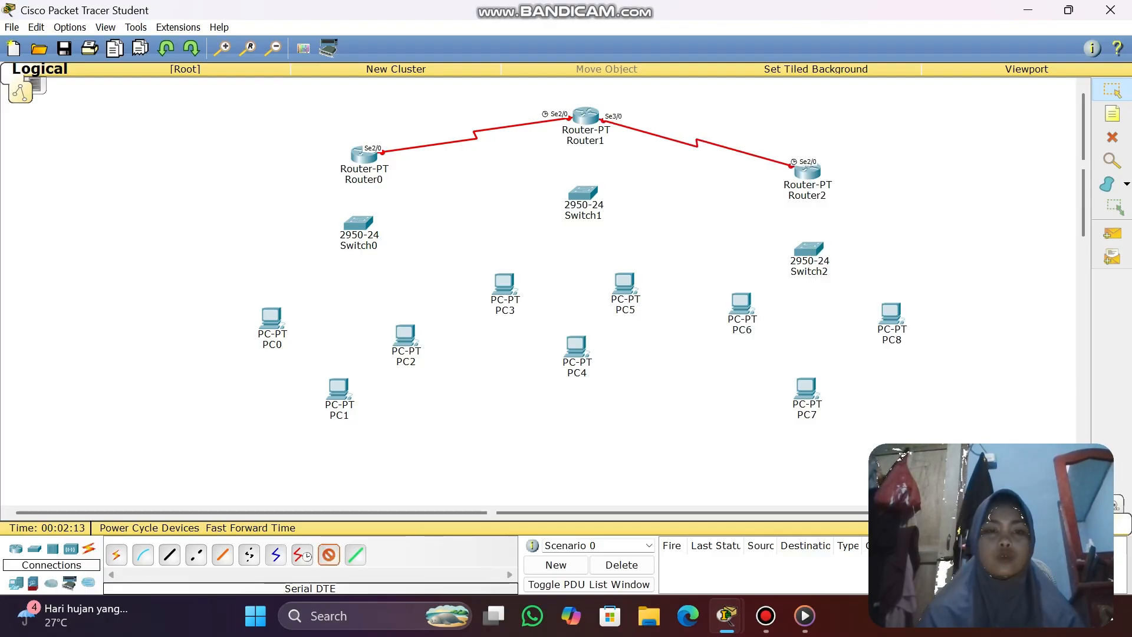
# - Link Router0's Serial3/0 port to Router2's Serial3/0 port with a Serial DTE cable
pyautogui.click(364, 155)
pyautogui.press('Escape')
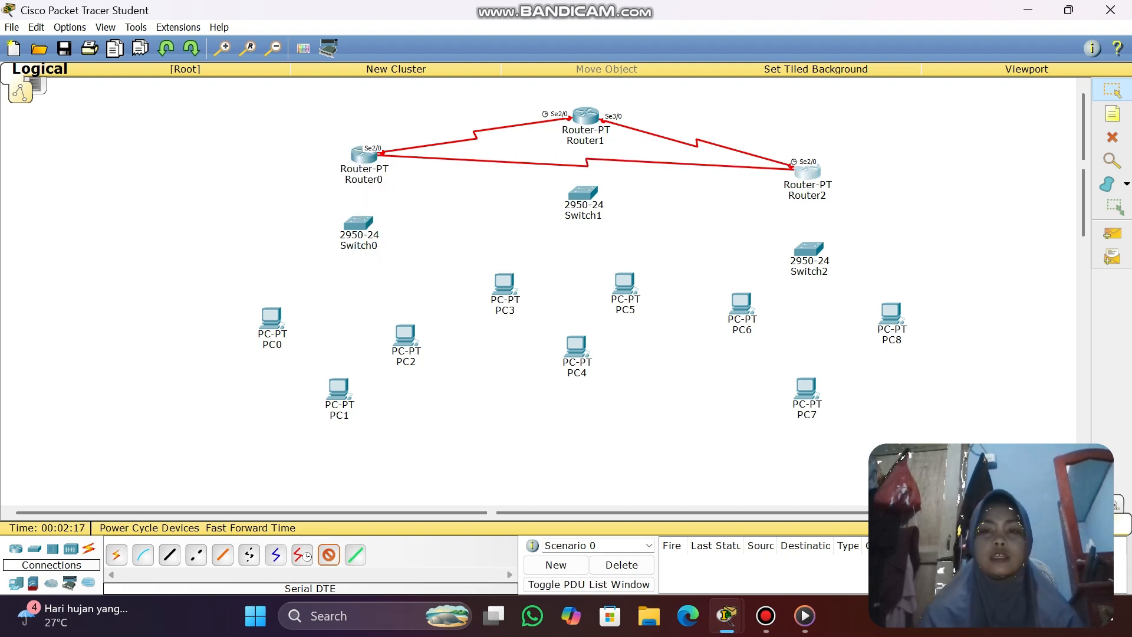
pyautogui.click(809, 171)
pyautogui.click(856, 255)
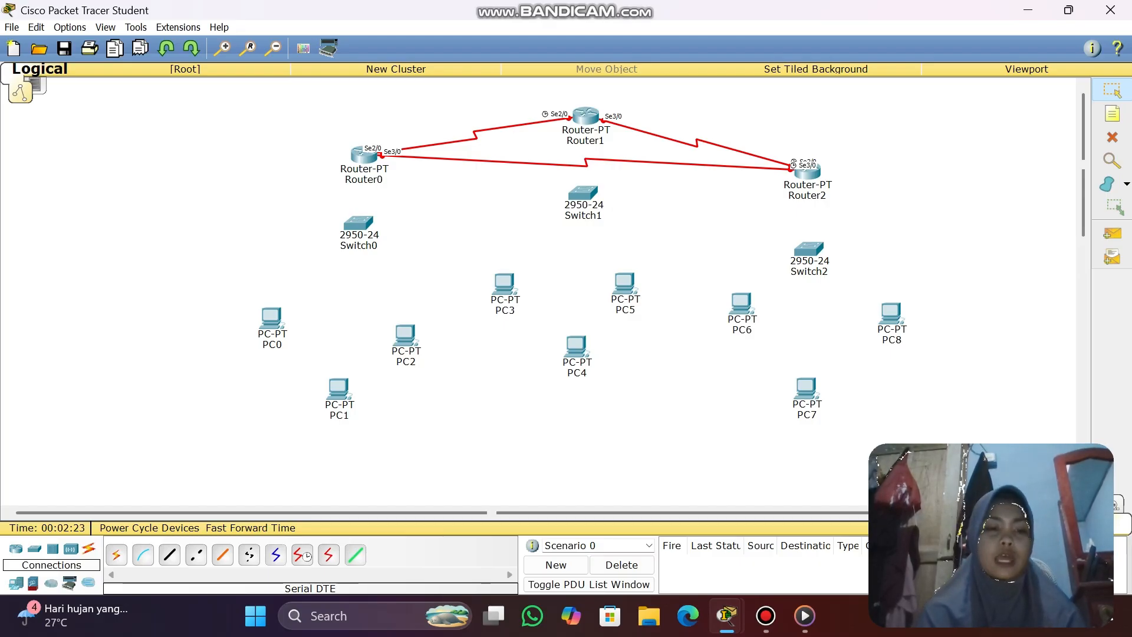
# - Connect Router0's FastEthernet0/0 port to Switch0's FastEthernet0/1 port with a copper straight-through cable
pyautogui.click(169, 554)
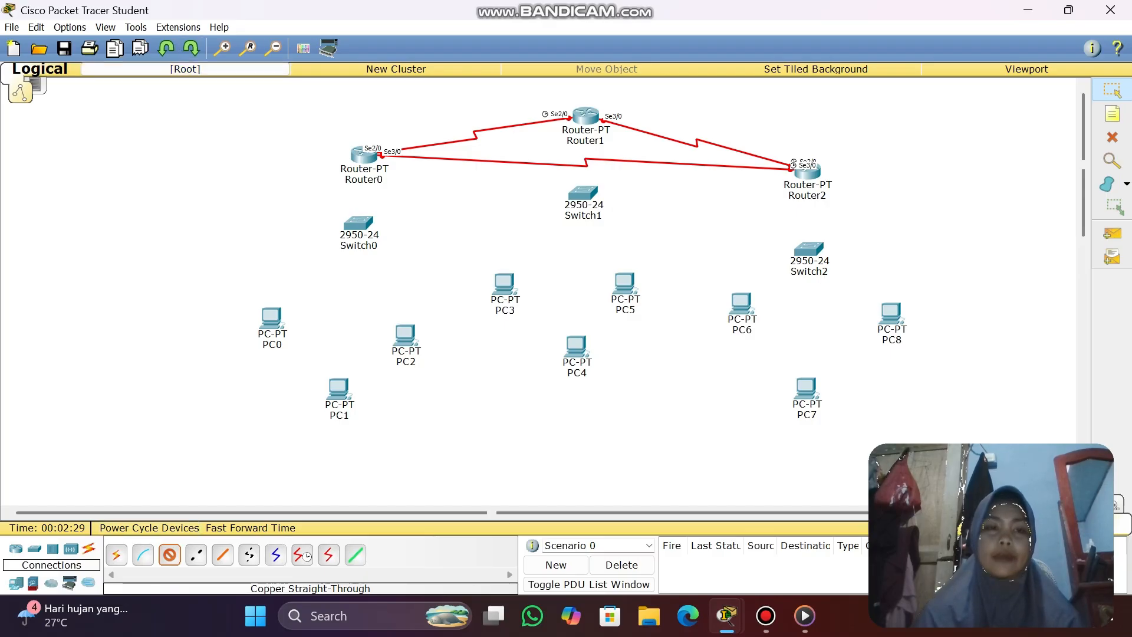
pyautogui.click(363, 155)
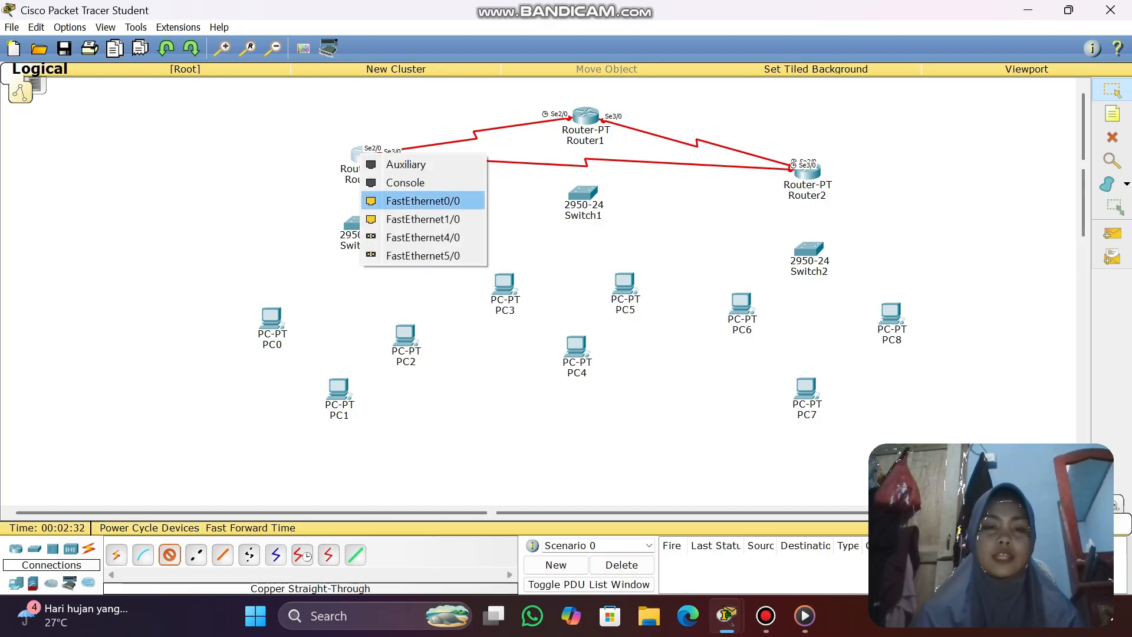
pyautogui.click(413, 201)
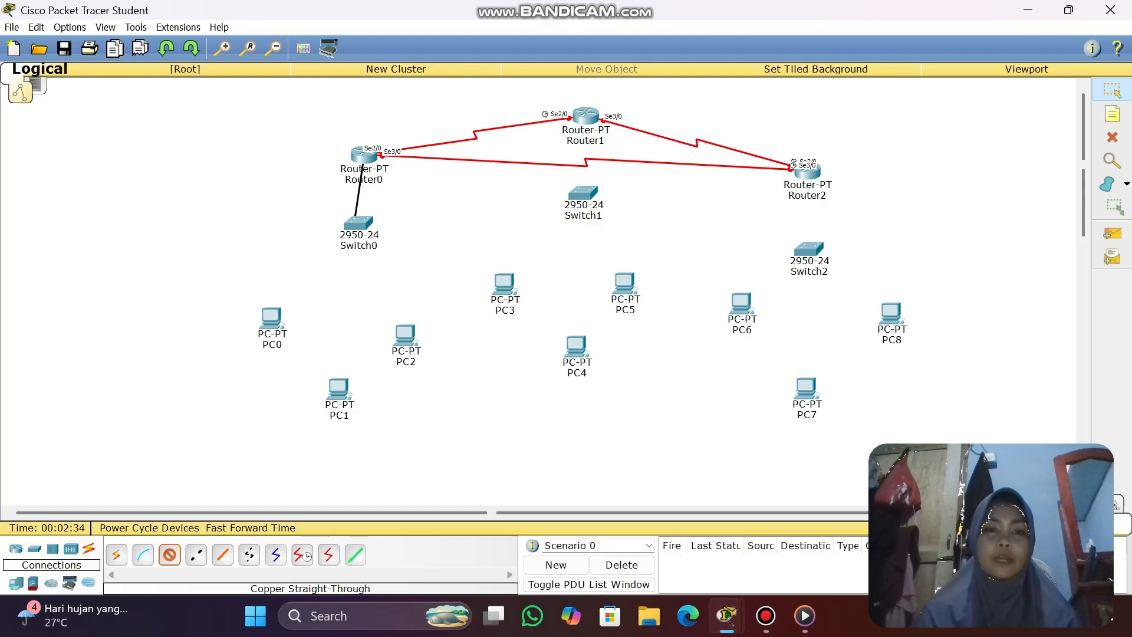
pyautogui.click(357, 222)
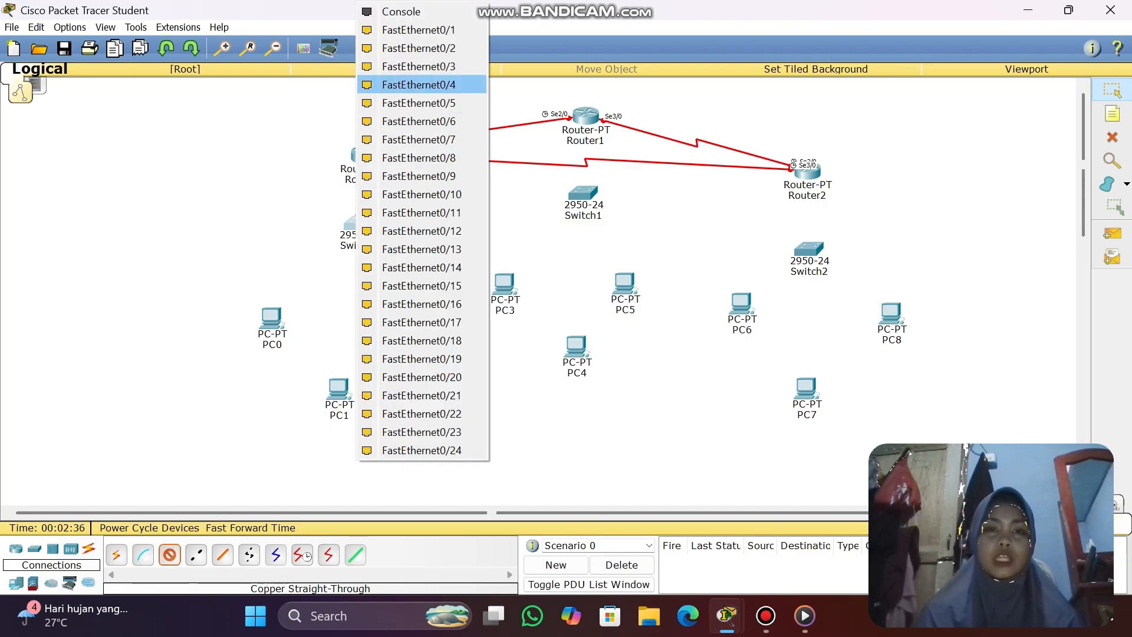
pyautogui.click(416, 29)
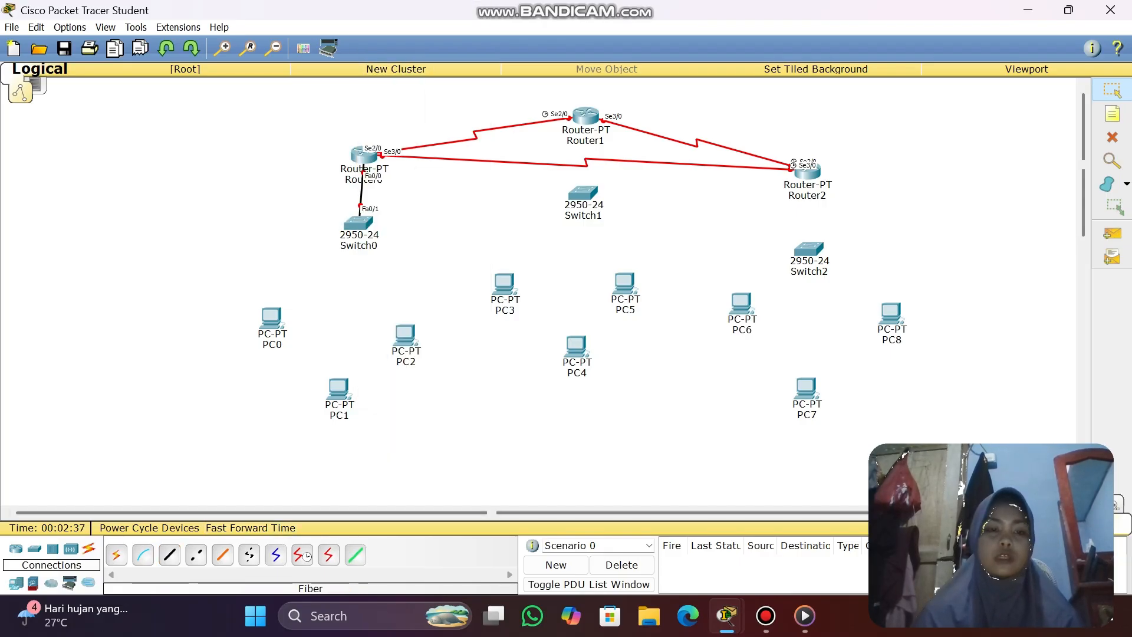
# - Run a copper straight-through cable from Switch0's FastEthernet0/2 port to PC0's FastEthernet0 port
pyautogui.click(169, 554)
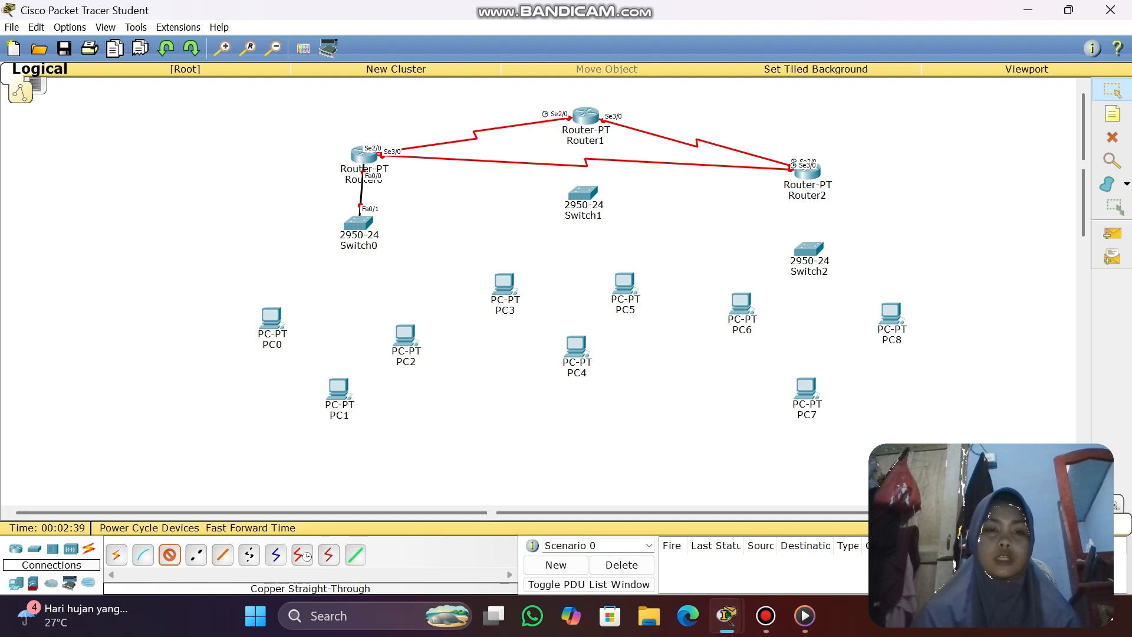
pyautogui.click(357, 223)
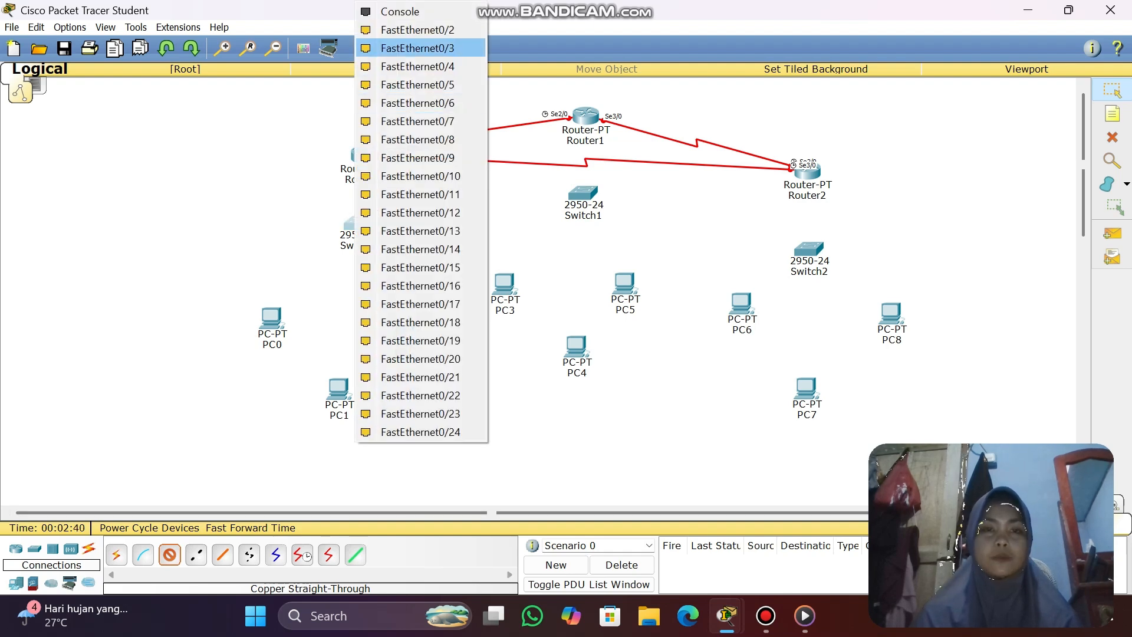
pyautogui.click(420, 29)
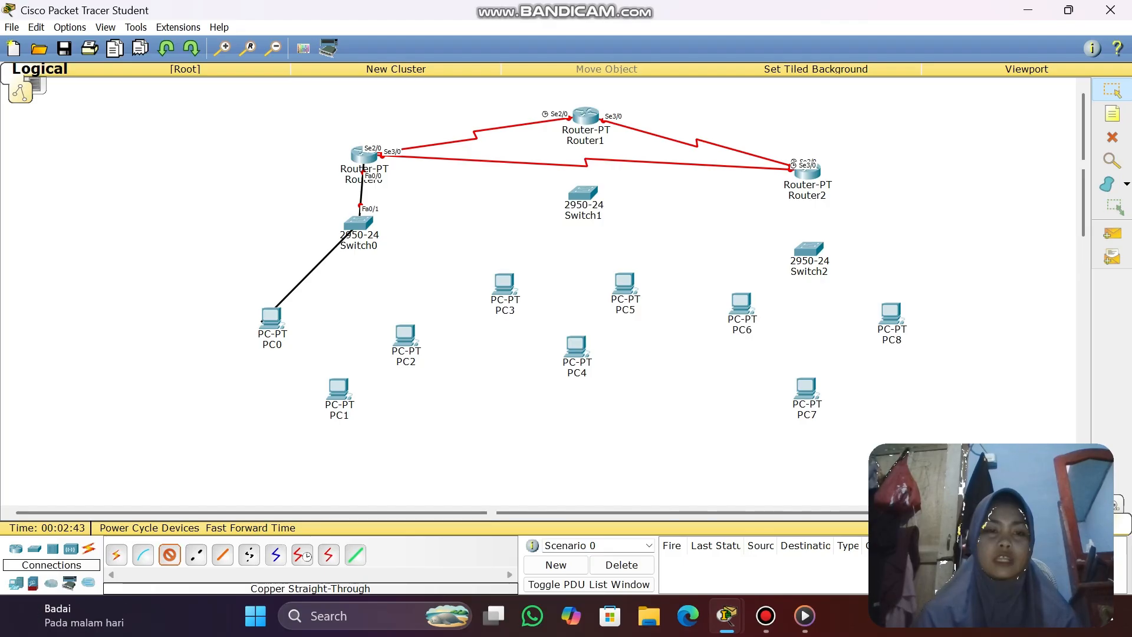
pyautogui.click(279, 319)
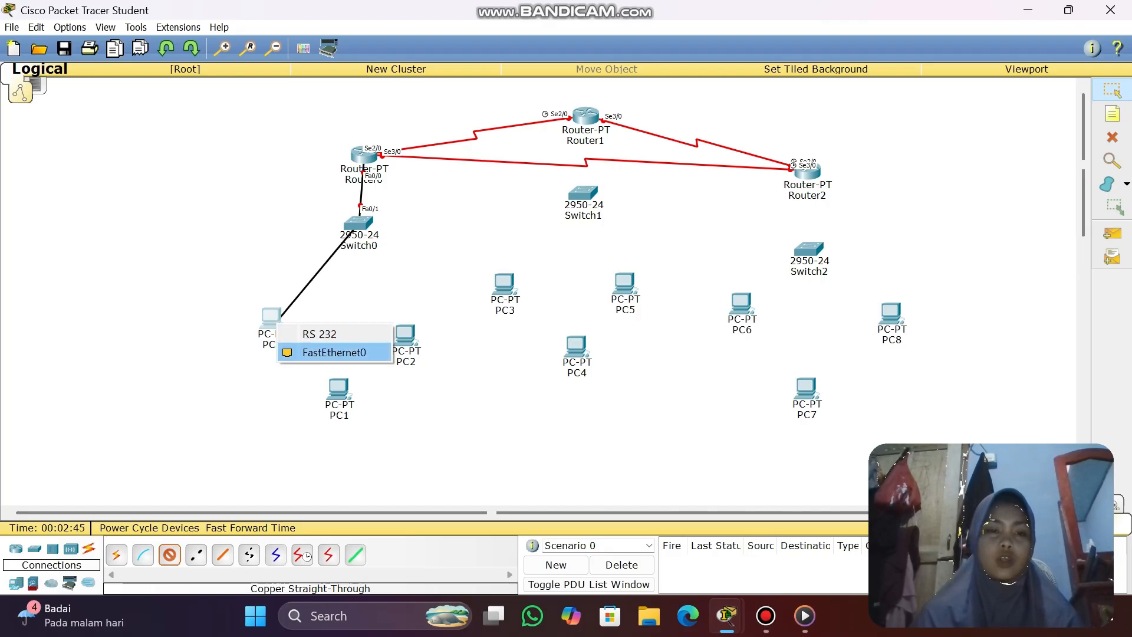
pyautogui.click(334, 352)
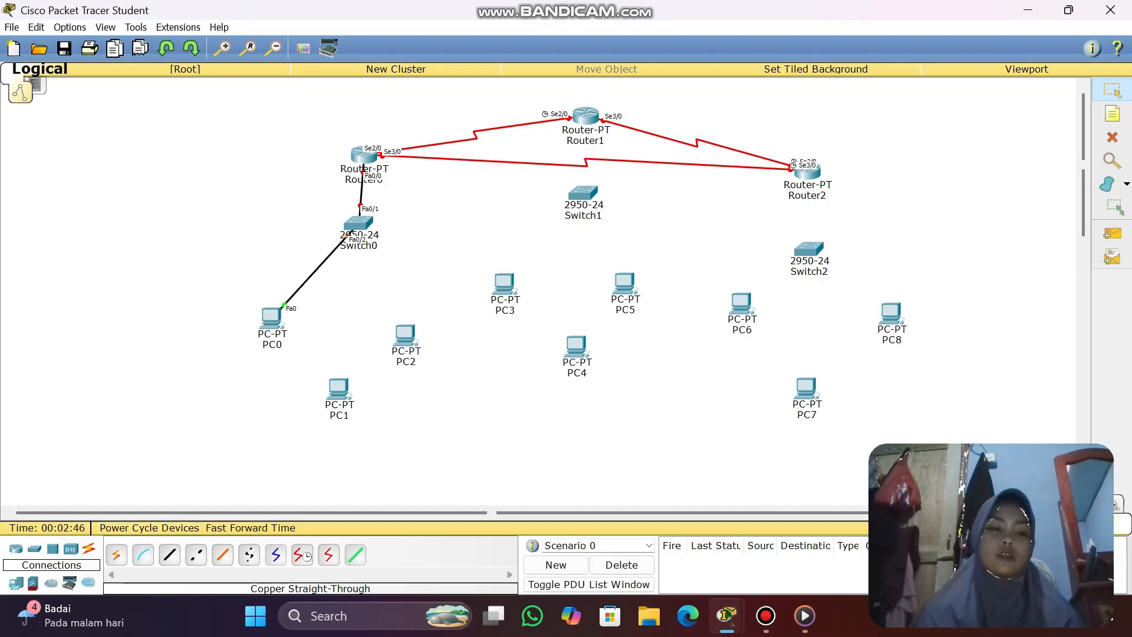
# - Run a copper straight-through cable from Switch0's FastEthernet0/3 port to PC1's FastEthernet0 port
pyautogui.click(169, 554)
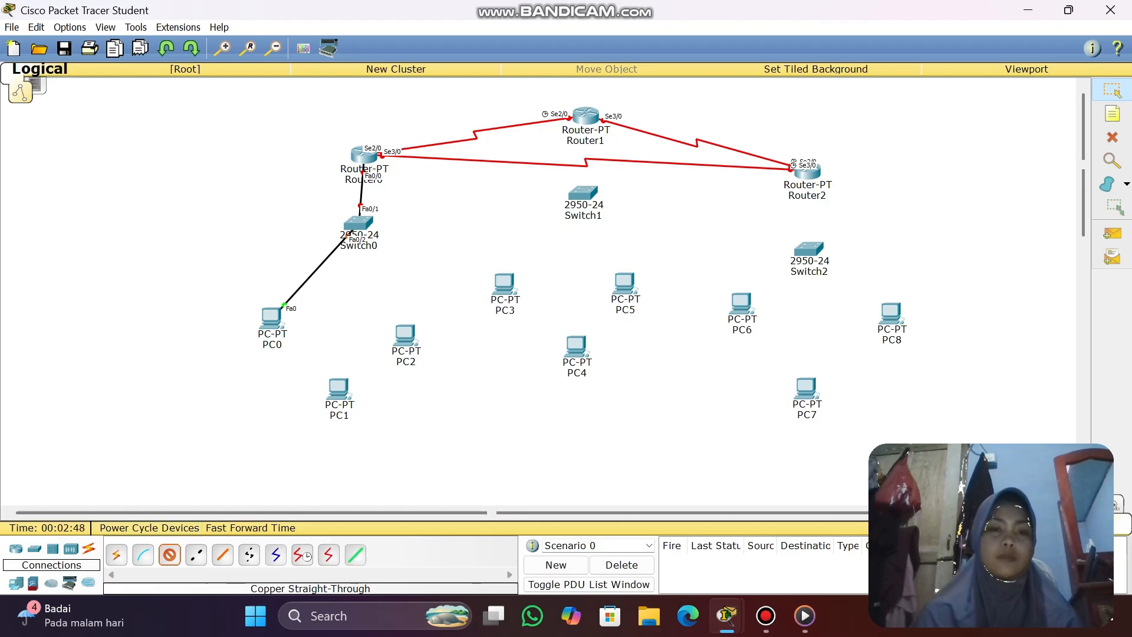
pyautogui.click(357, 223)
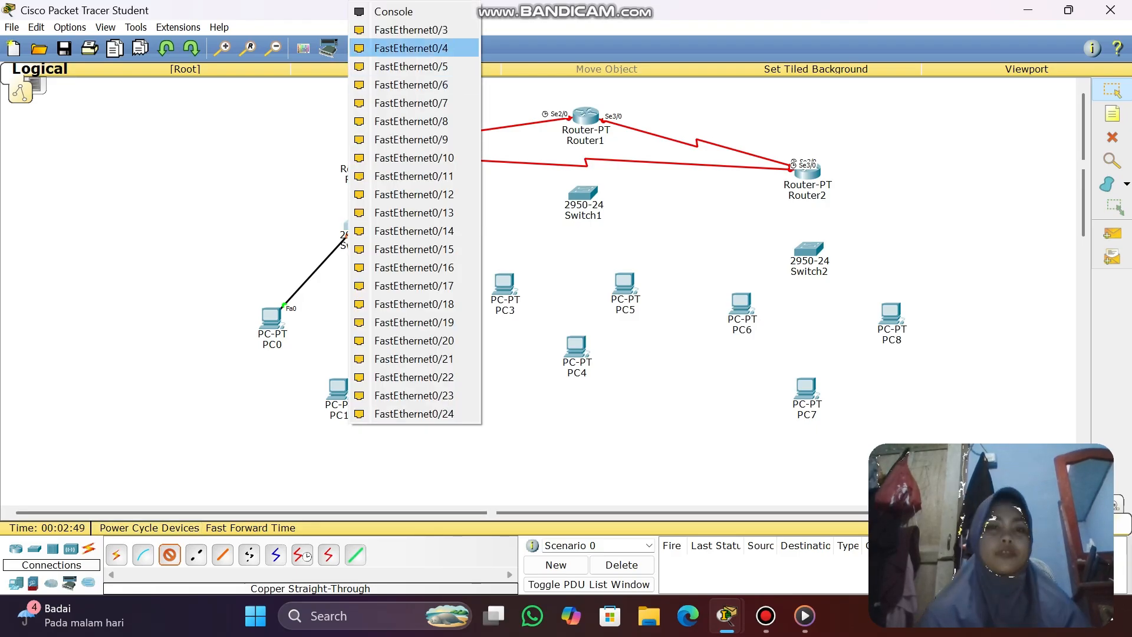
pyautogui.click(407, 30)
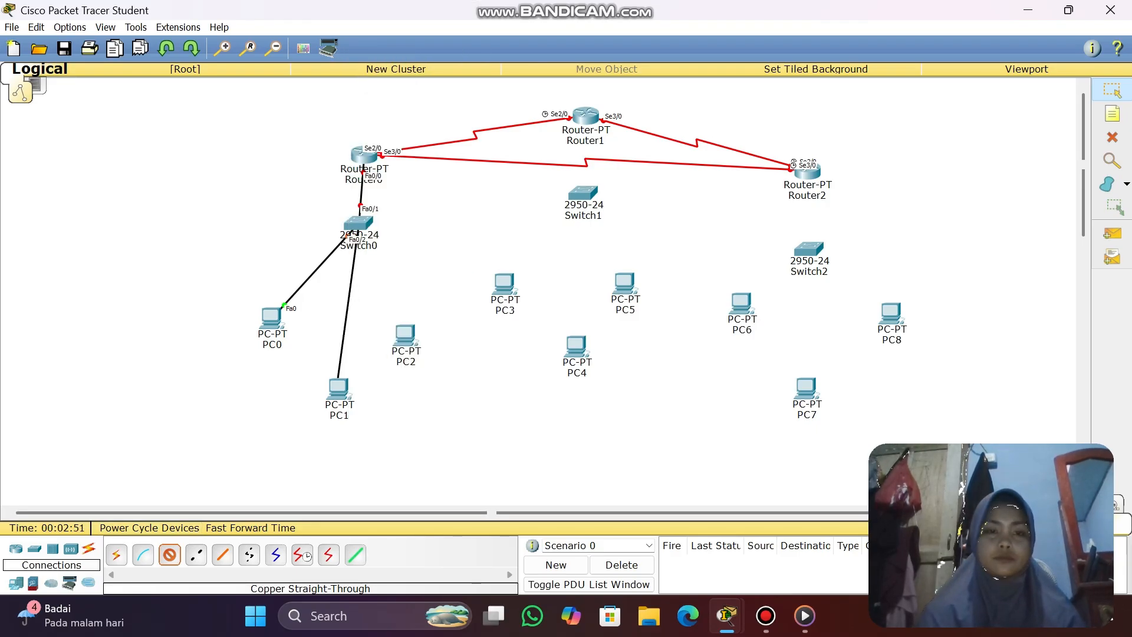
pyautogui.click(338, 386)
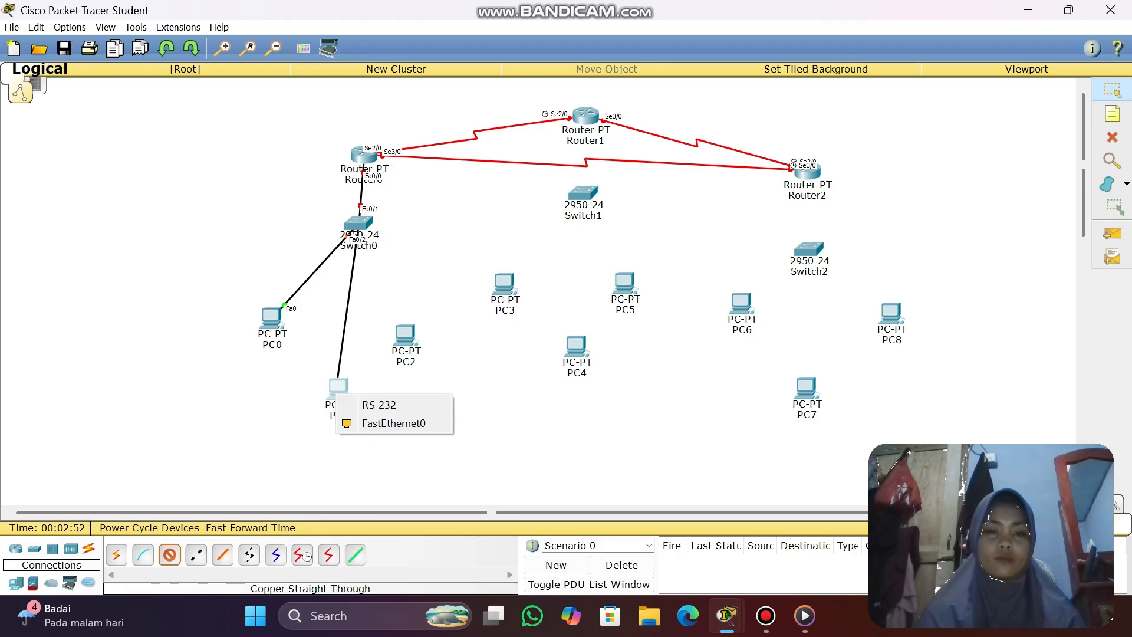
pyautogui.click(393, 423)
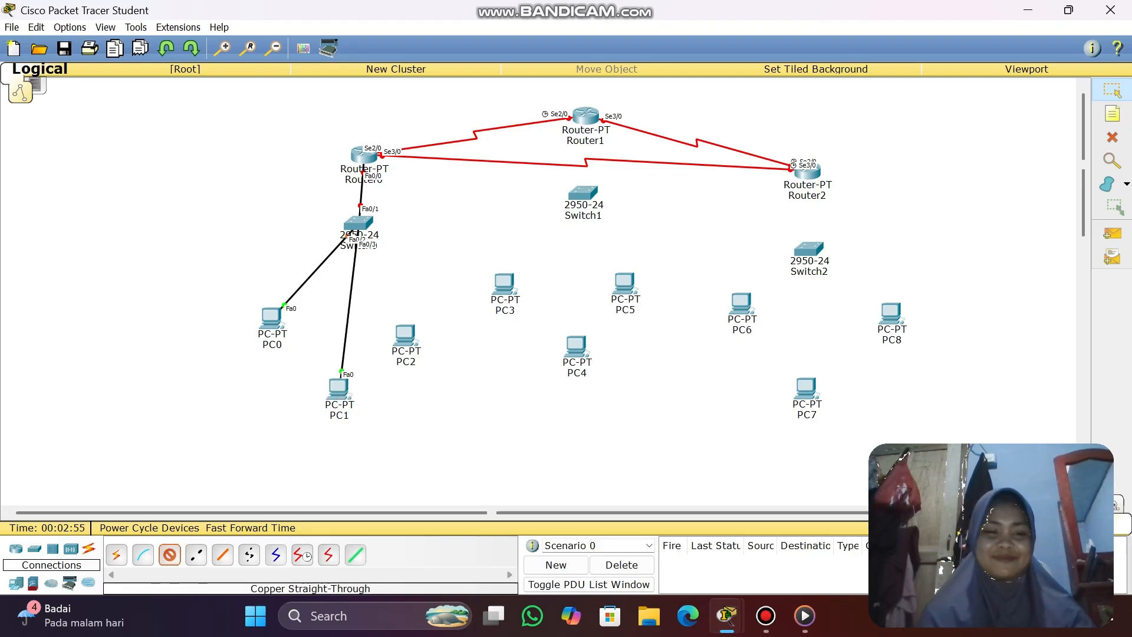
# - Run a copper straight-through cable from Switch0's FastEthernet0/4 port to PC2's FastEthernet0 port
pyautogui.click(170, 554)
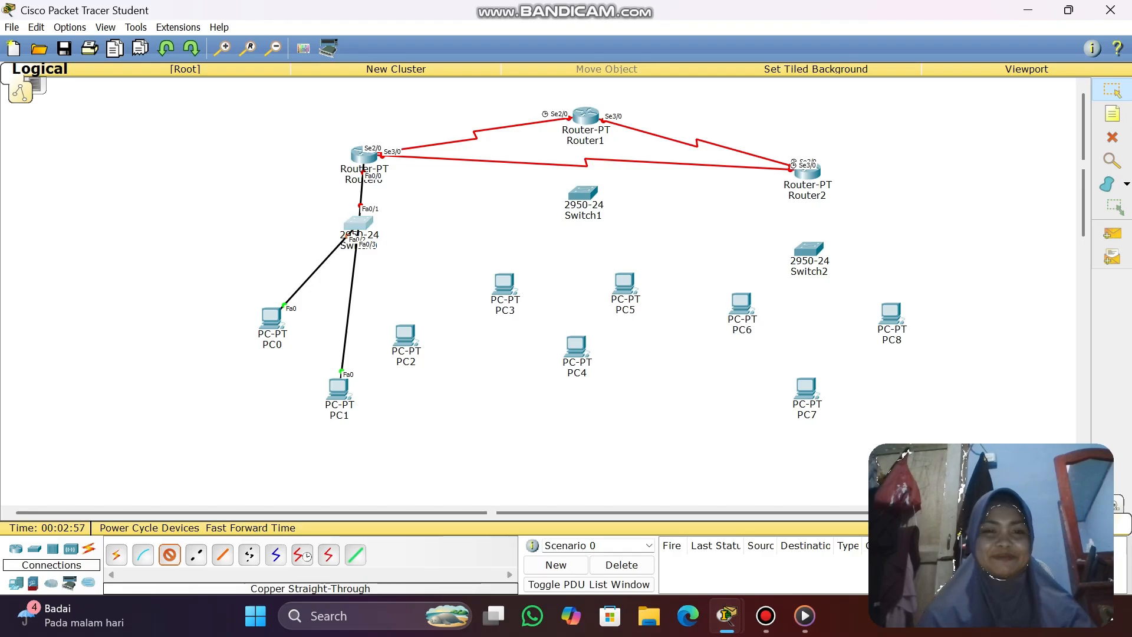
pyautogui.click(355, 226)
pyautogui.click(419, 255)
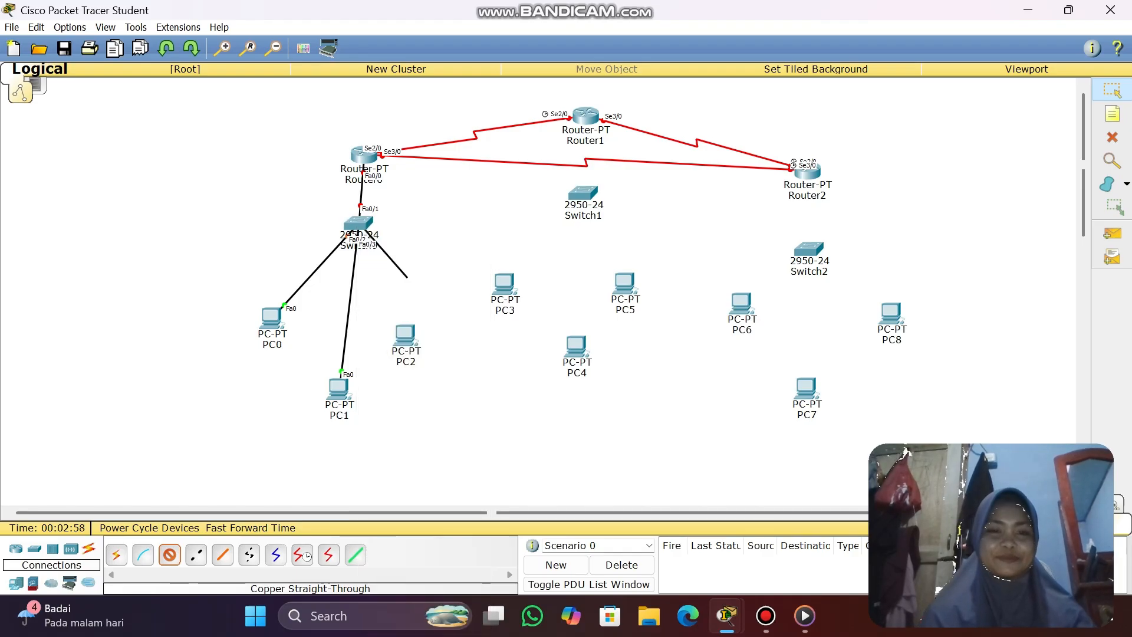
pyautogui.click(405, 340)
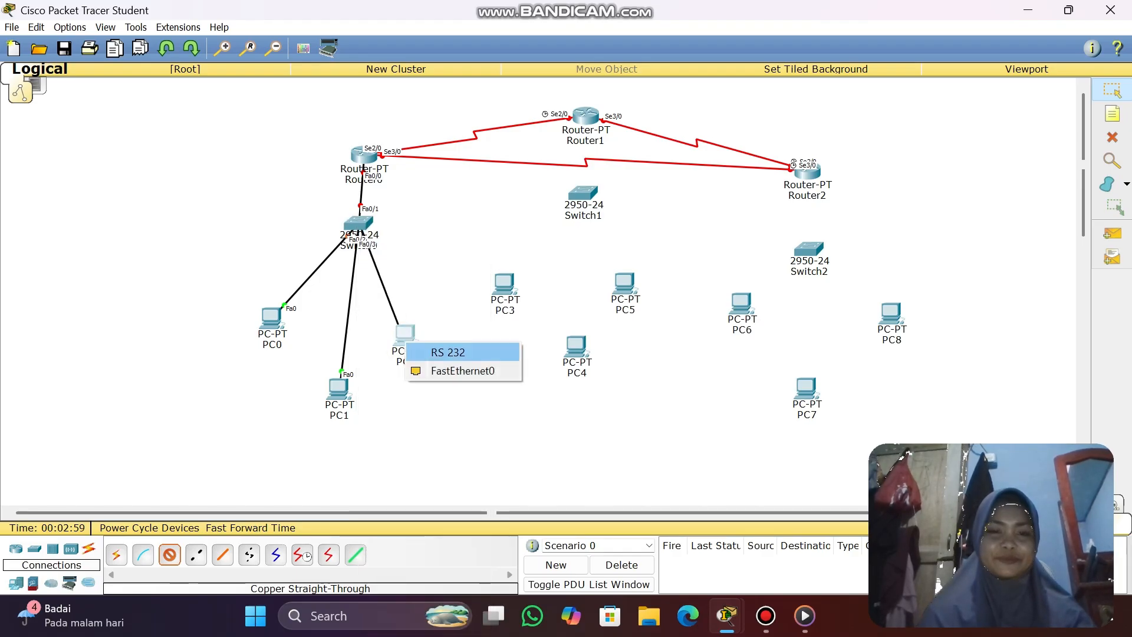
pyautogui.click(463, 370)
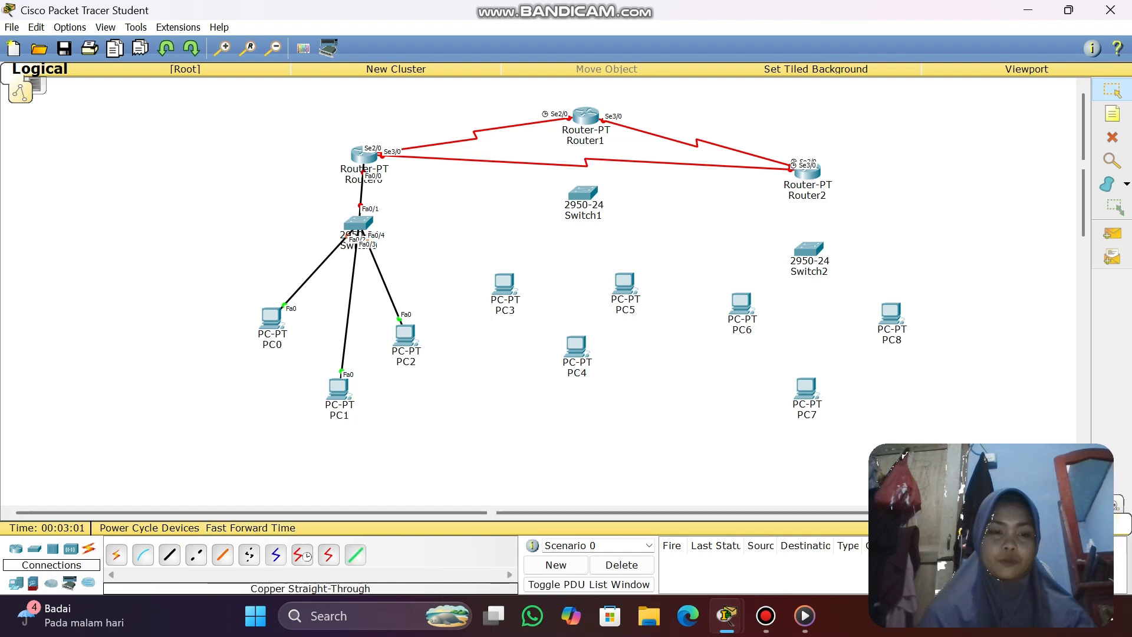
# - Connect Router1's FastEthernet0/0 port to Switch1's FastEthernet0/1 port with a copper straight-through cable
pyautogui.click(169, 554)
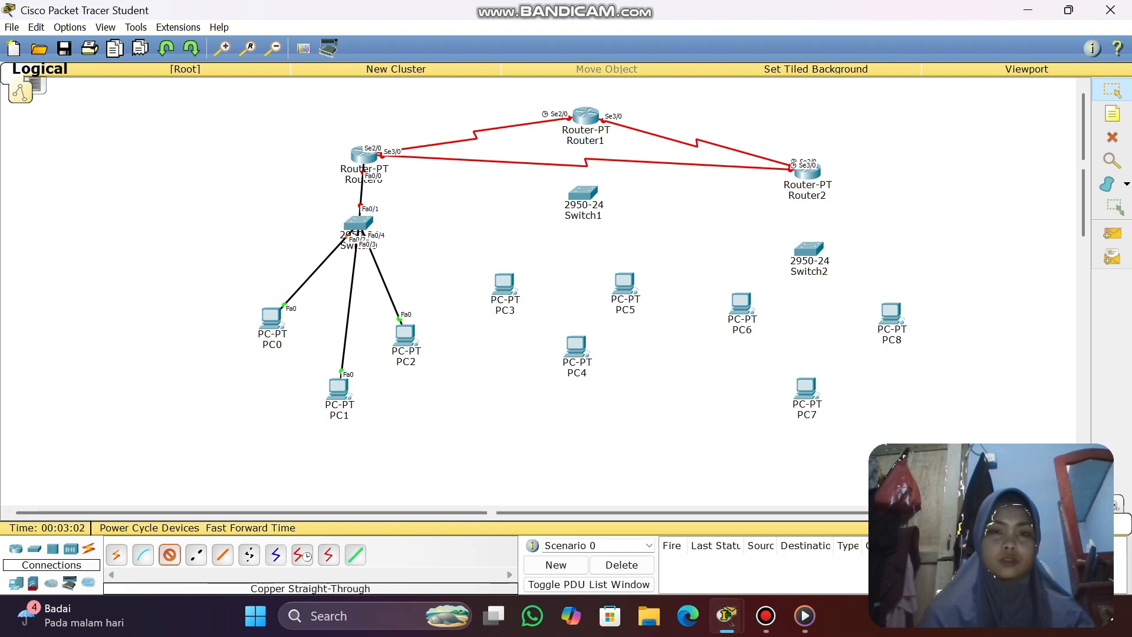
pyautogui.moveTo(362, 169)
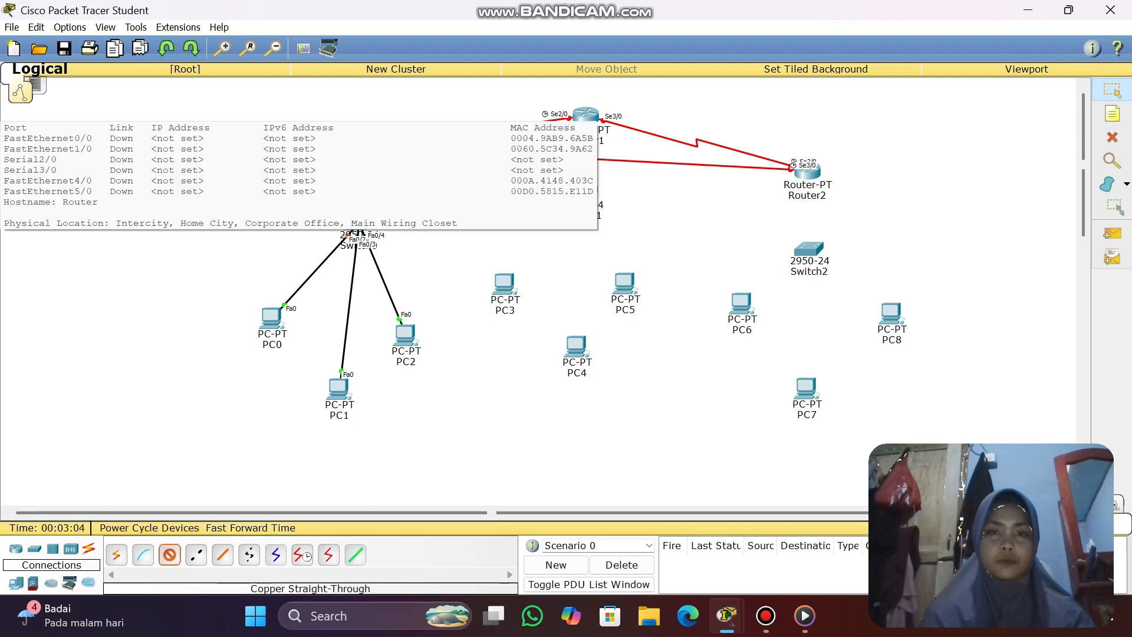
pyautogui.click(585, 115)
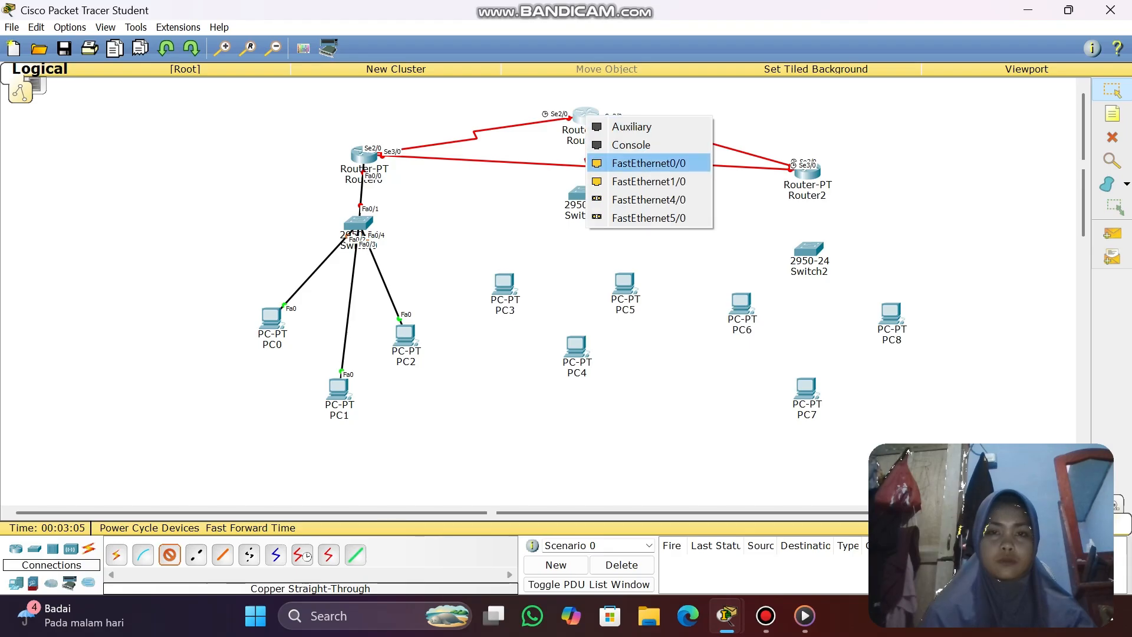
pyautogui.click(625, 163)
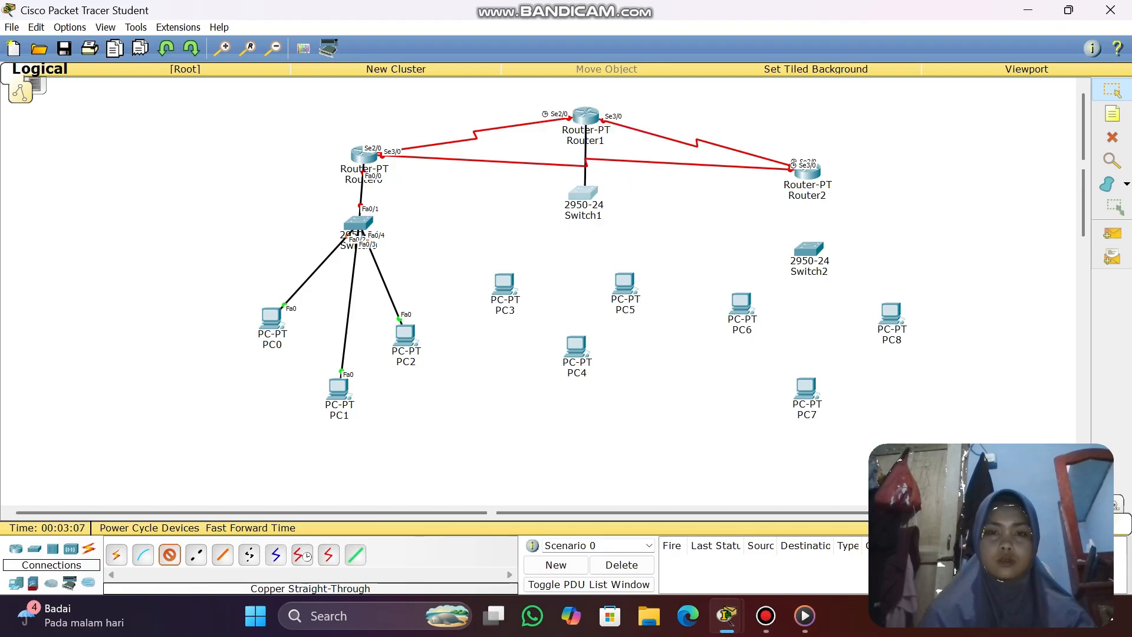
pyautogui.click(582, 194)
pyautogui.click(648, 29)
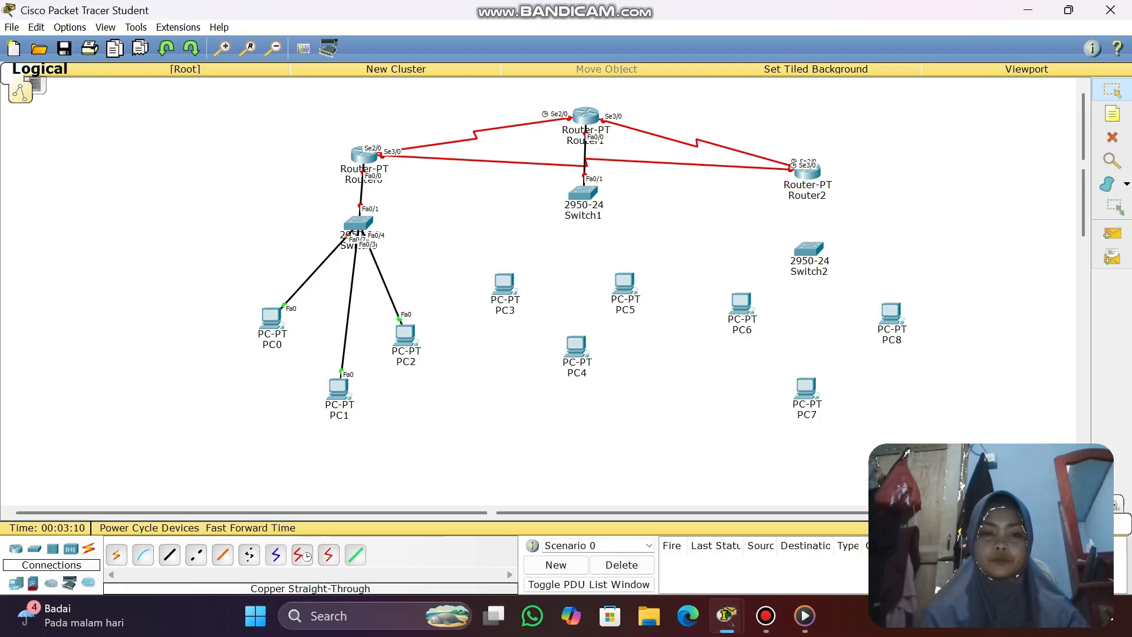
# - Run a copper straight-through cable from Switch1's FastEthernet0/2 port to PC3's FastEthernet0 port
pyautogui.click(169, 554)
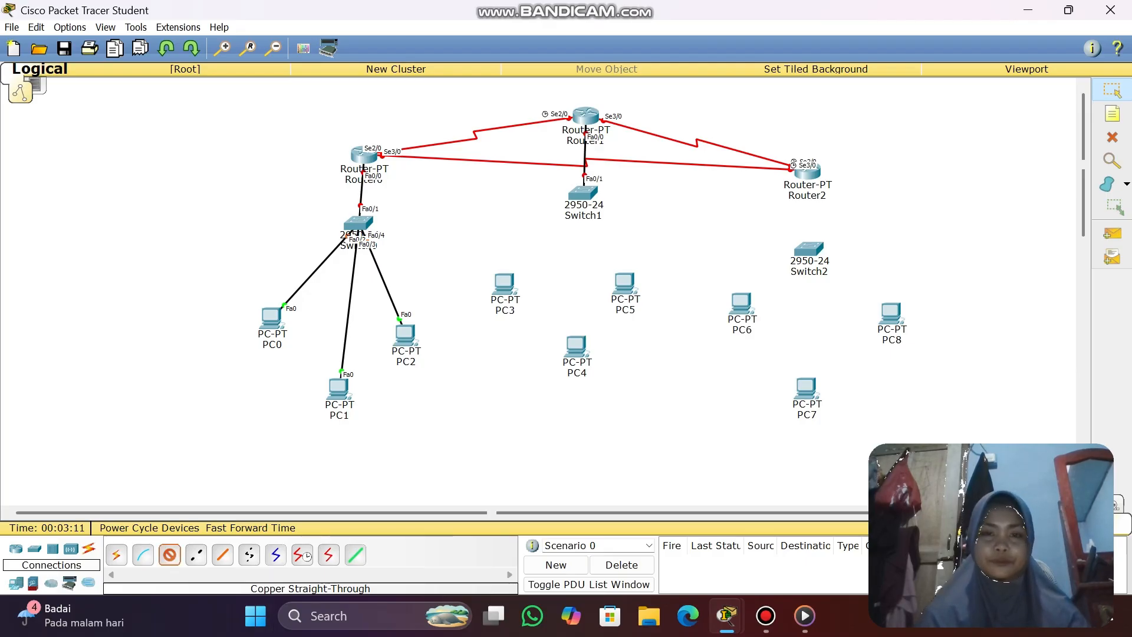
pyautogui.click(581, 192)
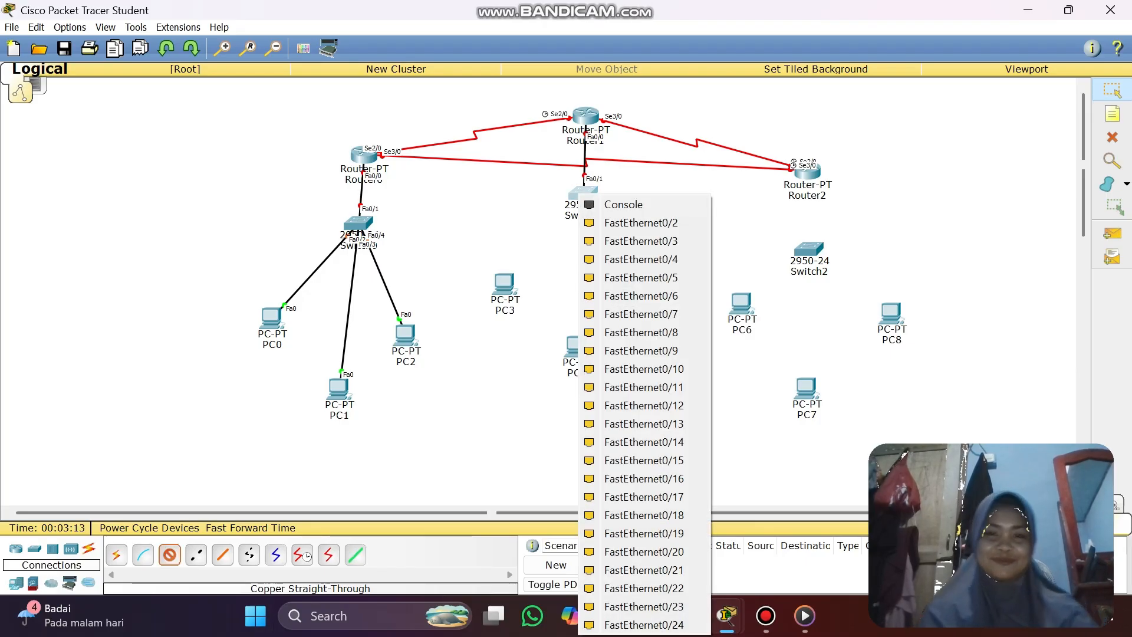
pyautogui.click(642, 222)
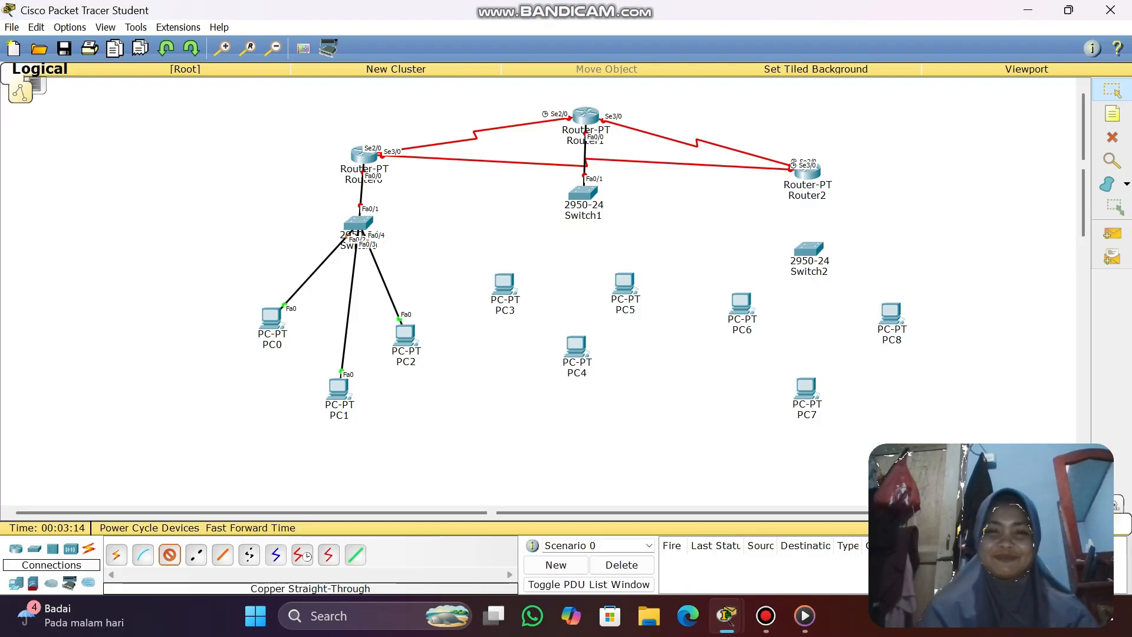
pyautogui.click(503, 285)
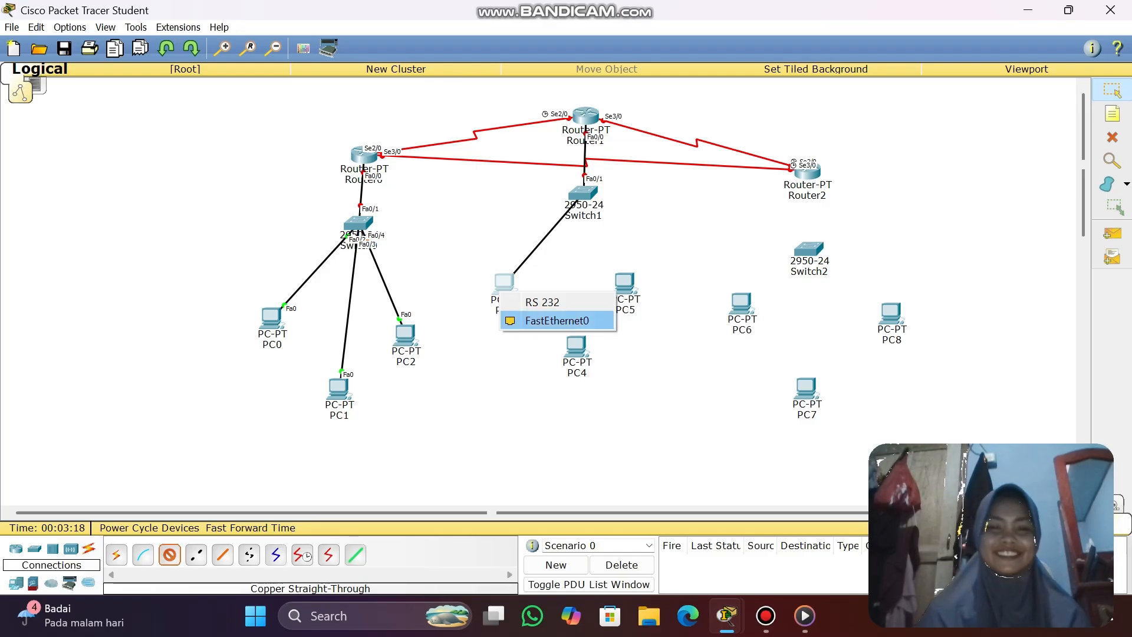
pyautogui.click(557, 320)
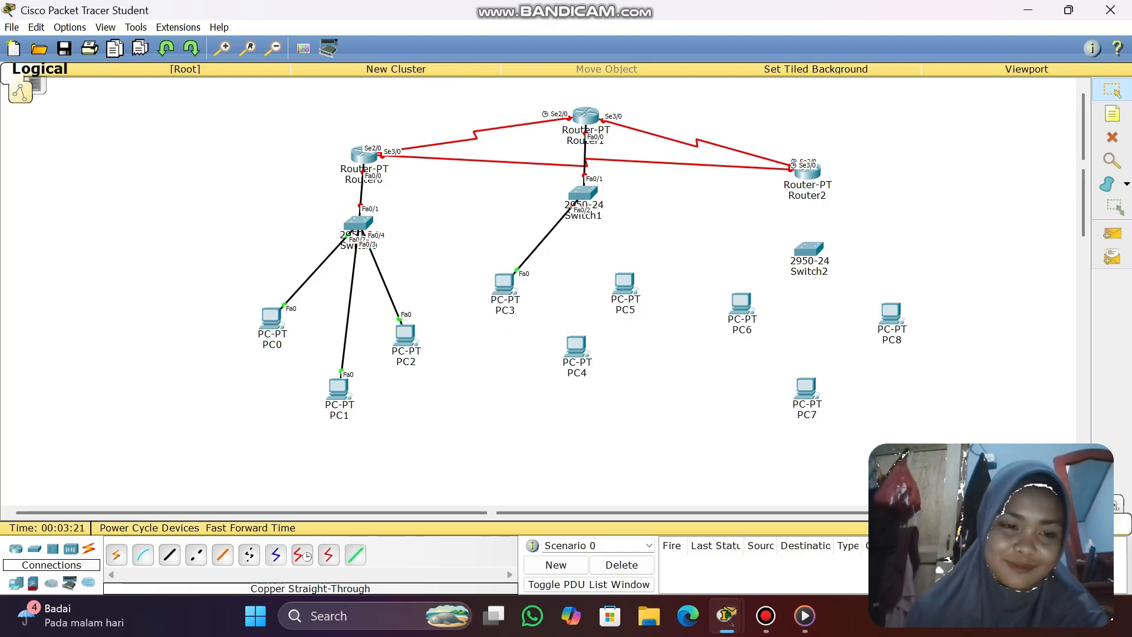
# - Run a copper straight-through cable from Switch1's FastEthernet0/3 port to PC4's FastEthernet0 port
pyautogui.click(169, 555)
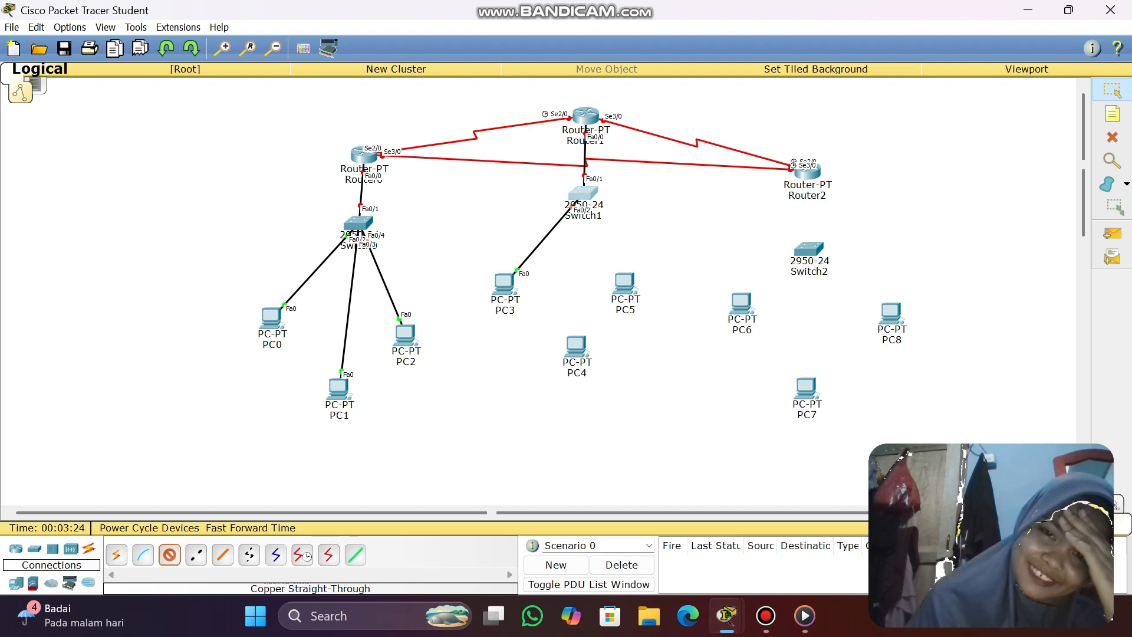
pyautogui.click(583, 189)
pyautogui.click(625, 215)
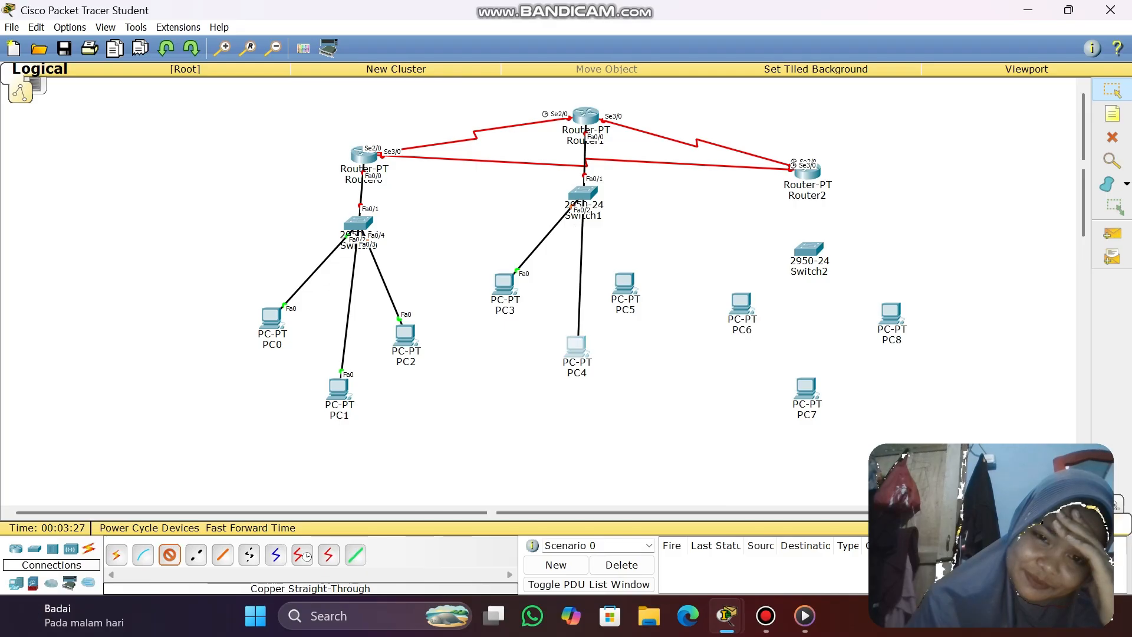
pyautogui.click(578, 349)
pyautogui.click(636, 378)
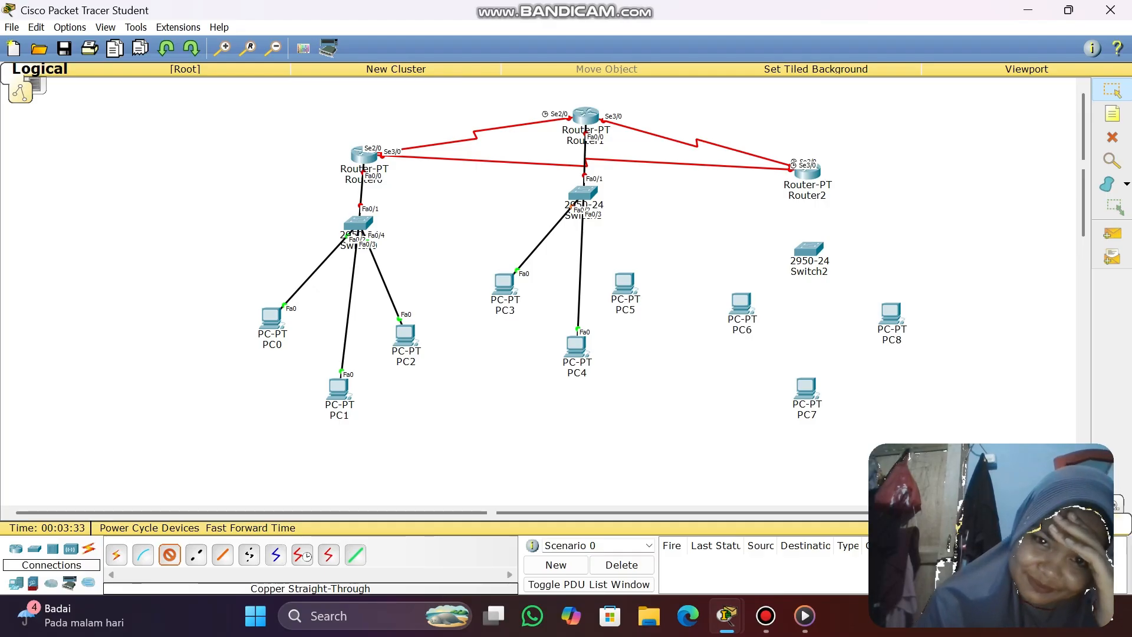
# - Run a copper straight-through cable from Switch1's FastEthernet0/4 port to PC5's FastEthernet0 port
pyautogui.click(583, 193)
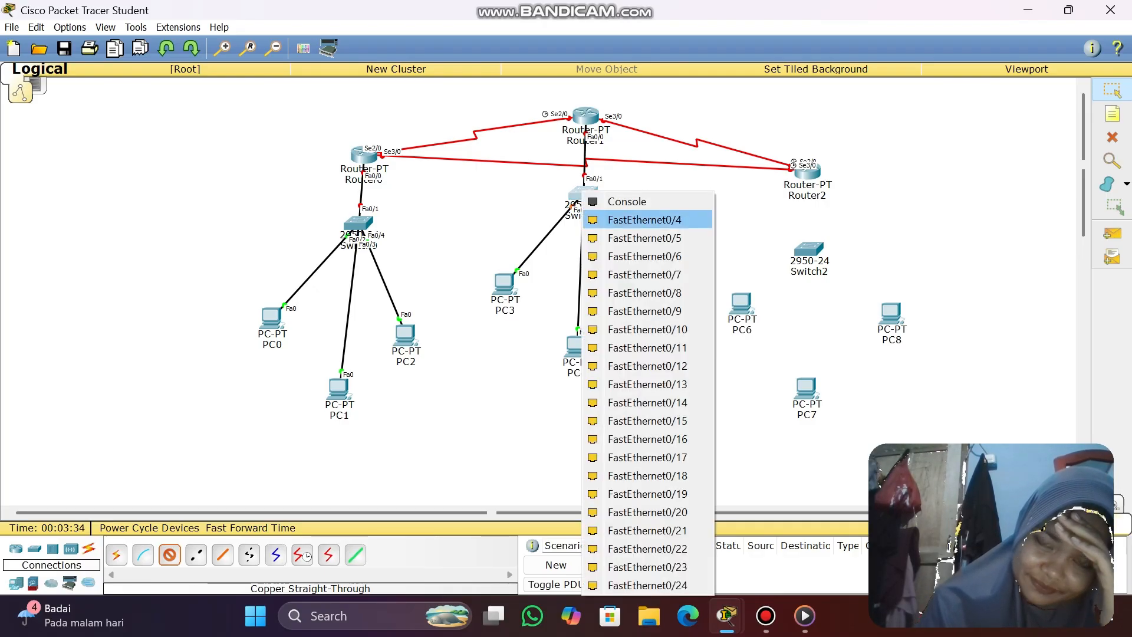
pyautogui.press('Escape')
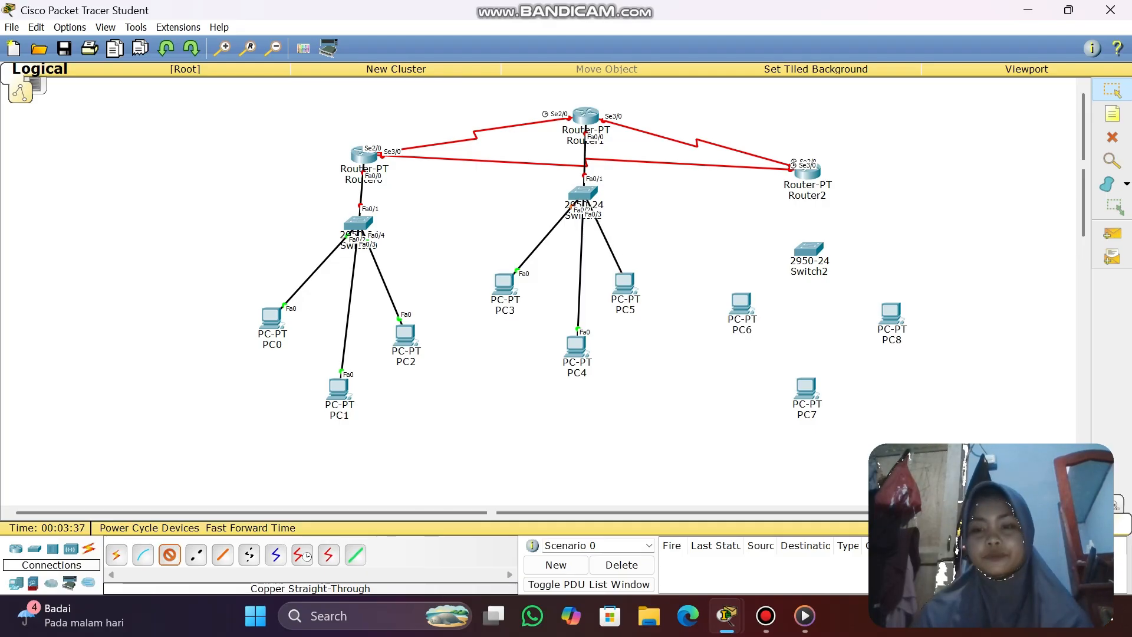
pyautogui.click(624, 283)
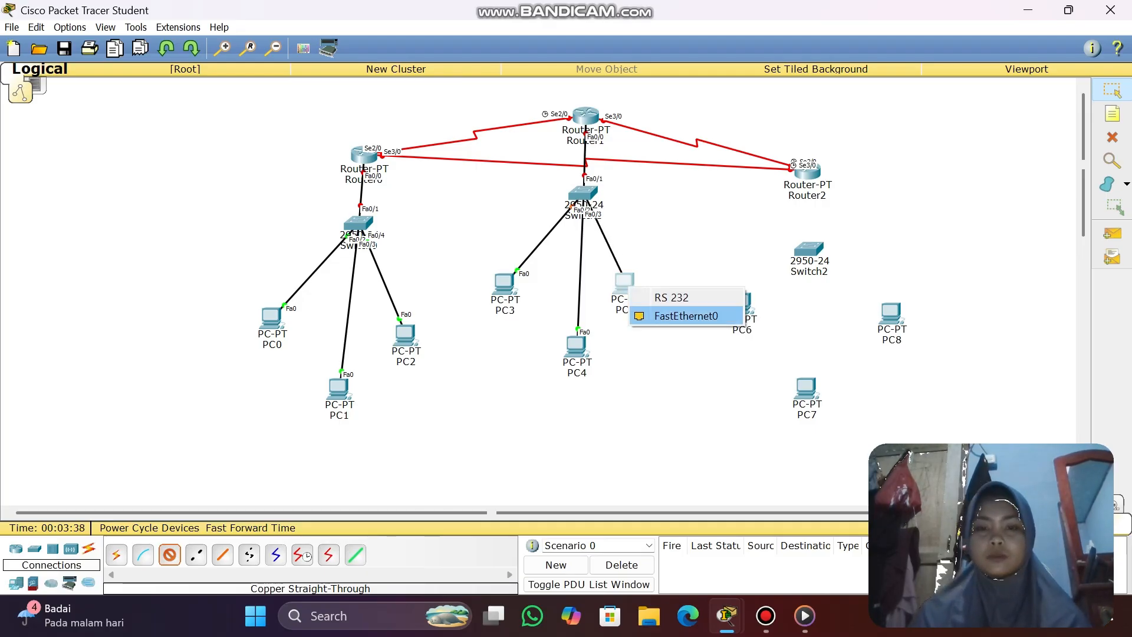
pyautogui.click(684, 316)
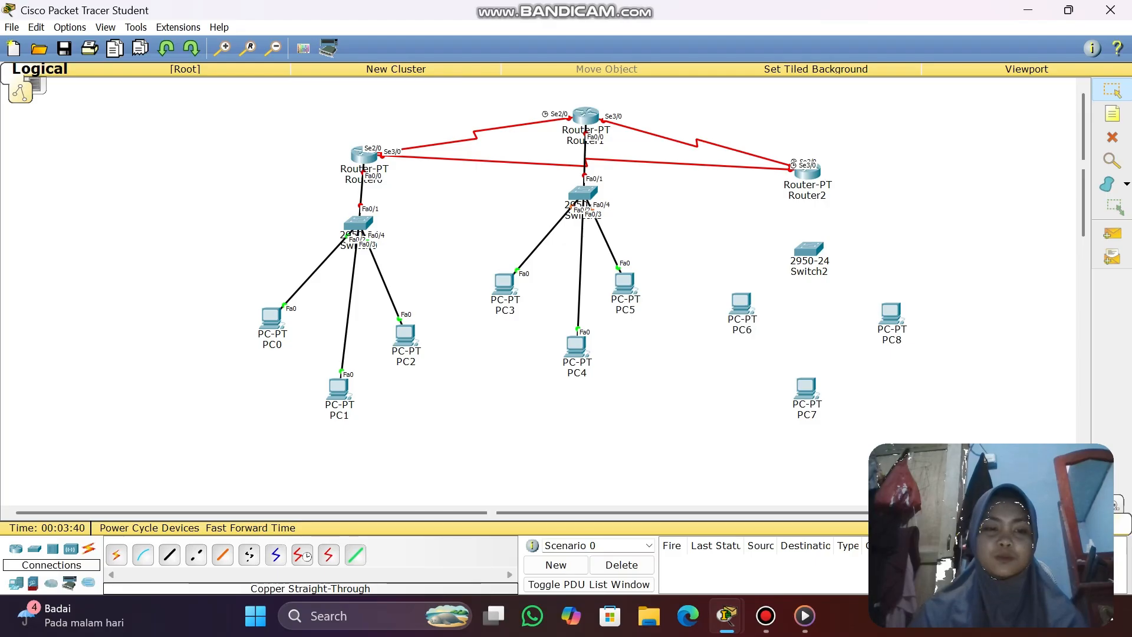
# - Connect Router2's FastEthernet0/0 port to Switch2's FastEthernet0/1 port with a copper straight-through cable
pyautogui.click(169, 554)
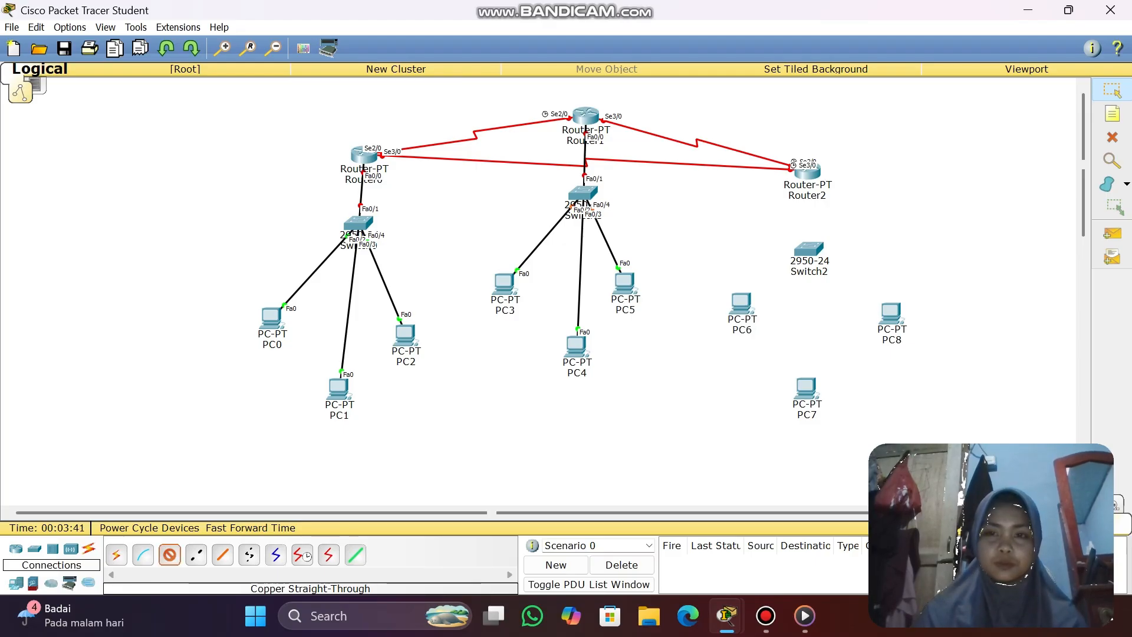
pyautogui.click(805, 172)
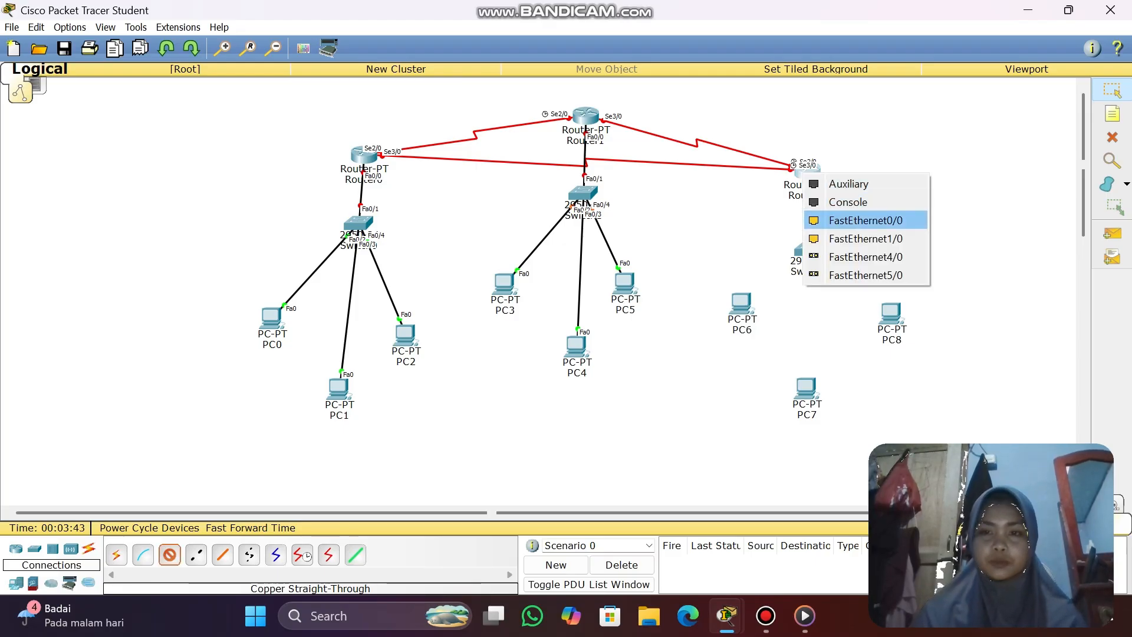
pyautogui.click(865, 219)
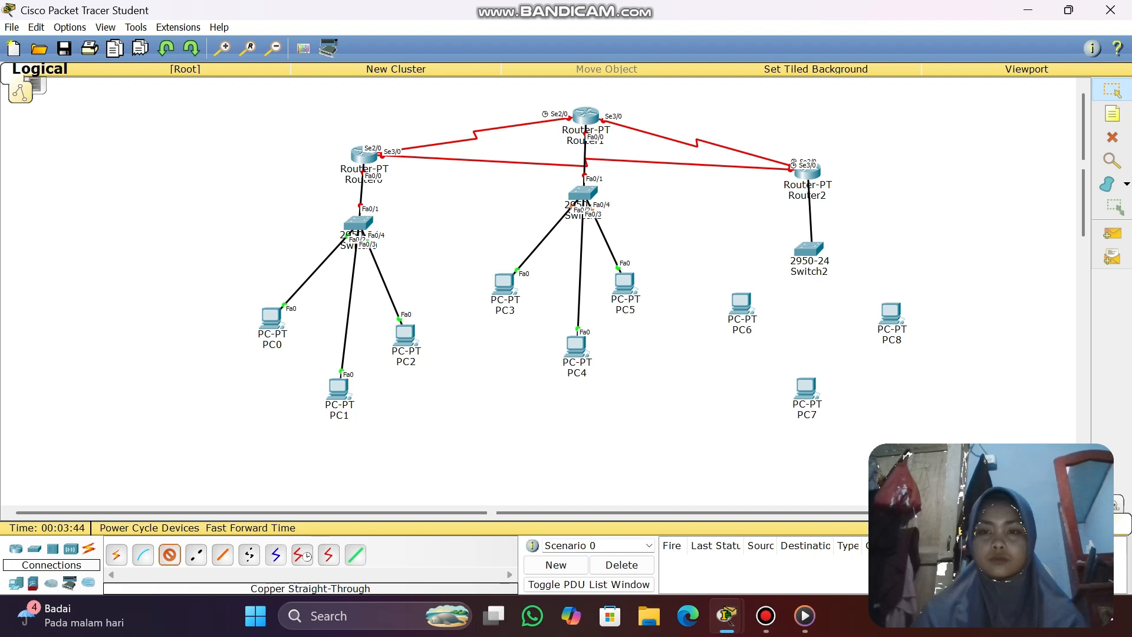
pyautogui.click(809, 247)
pyautogui.click(806, 244)
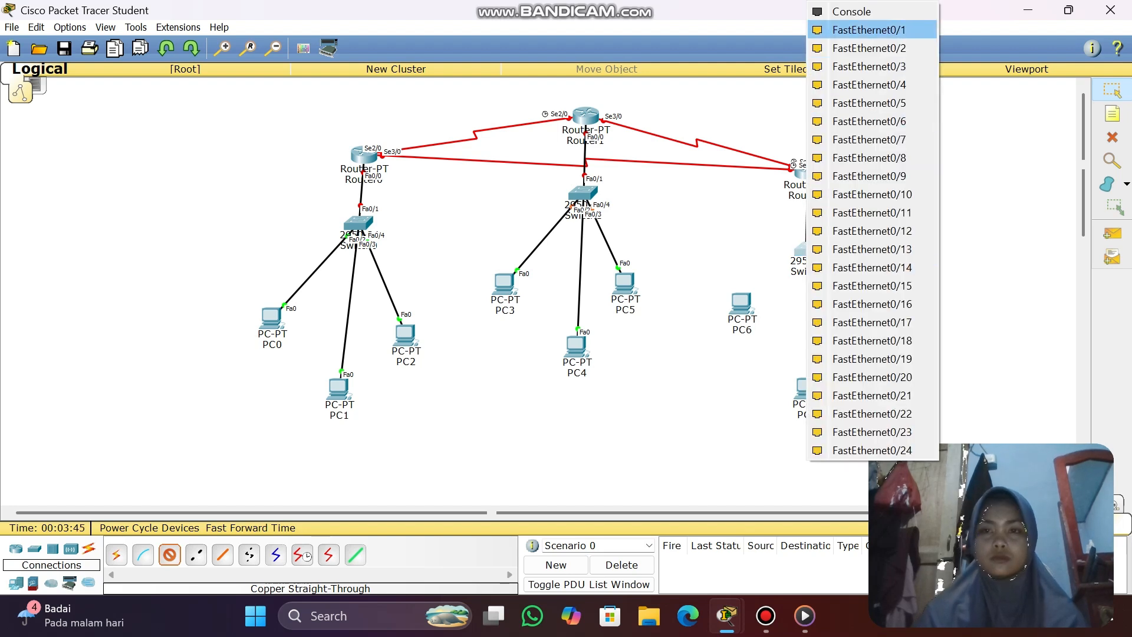
pyautogui.click(837, 29)
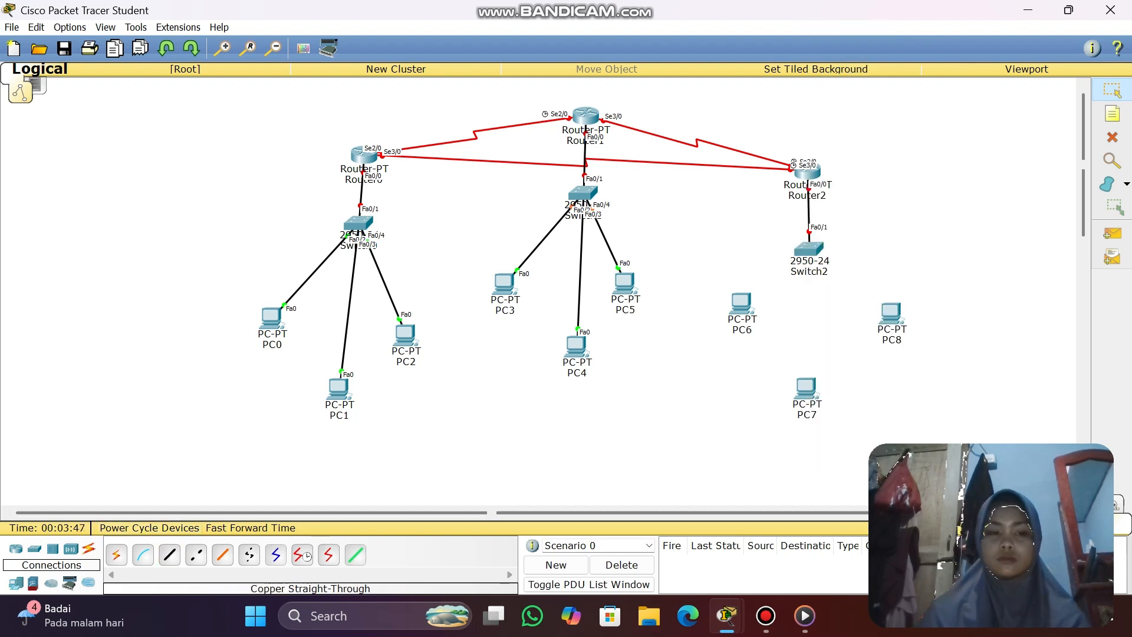
# - Run a copper straight-through cable from Switch2's FastEthernet0/2 port to PC6's FastEthernet0 port
pyautogui.click(356, 554)
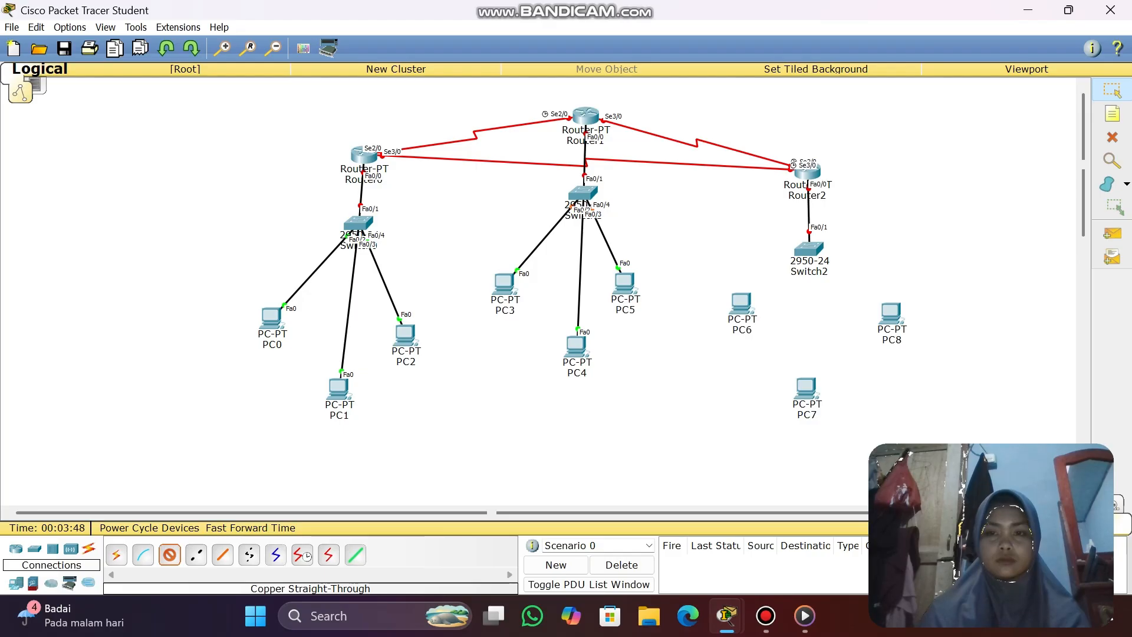
pyautogui.click(808, 249)
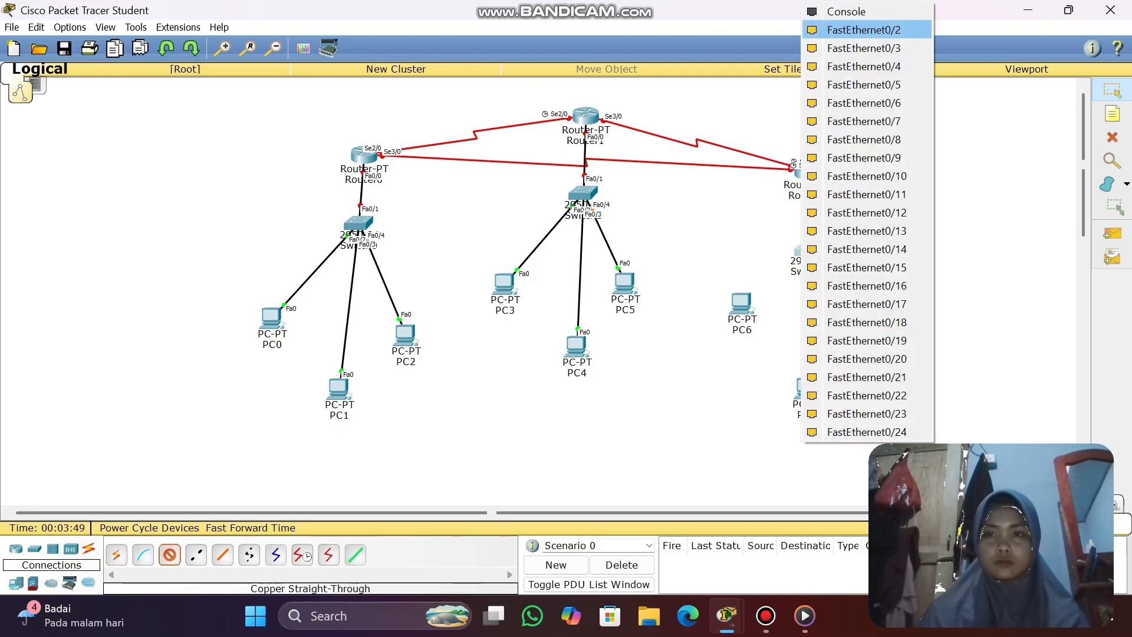
pyautogui.click(863, 30)
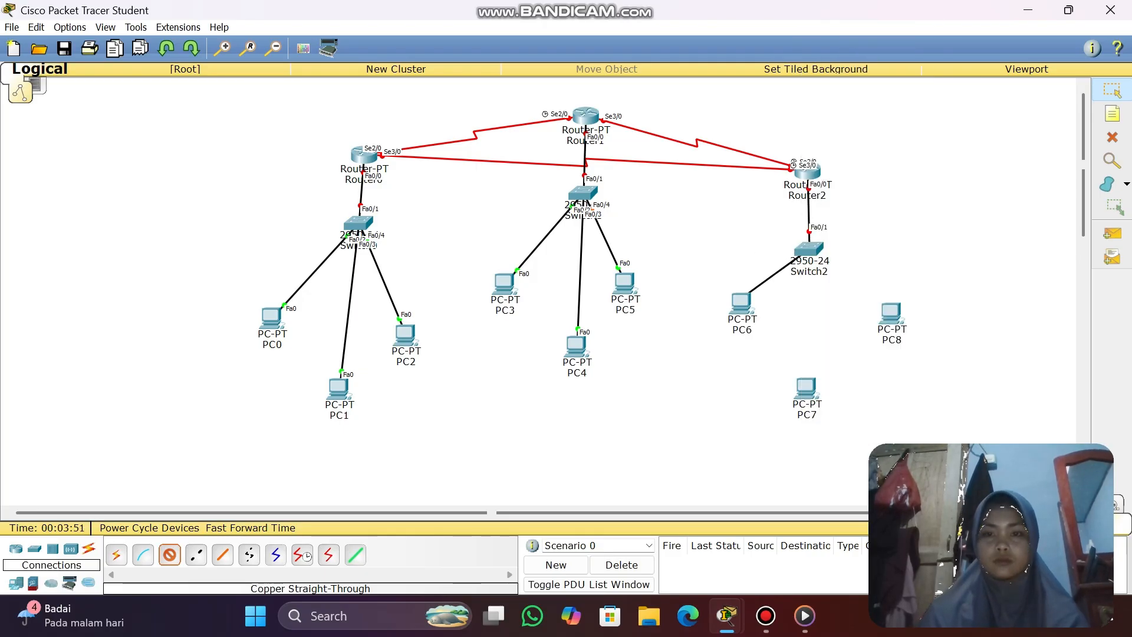
pyautogui.click(741, 303)
pyautogui.click(797, 329)
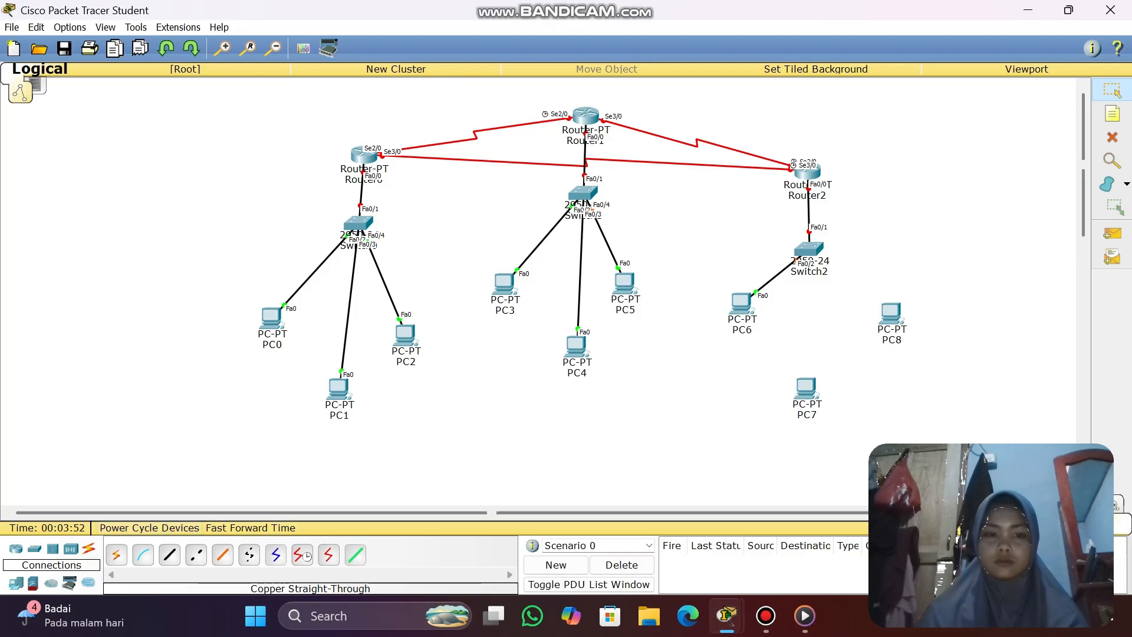
# - Run a copper straight-through cable from Switch2's FastEthernet0/4 port to PC7's FastEthernet0 port
pyautogui.click(169, 554)
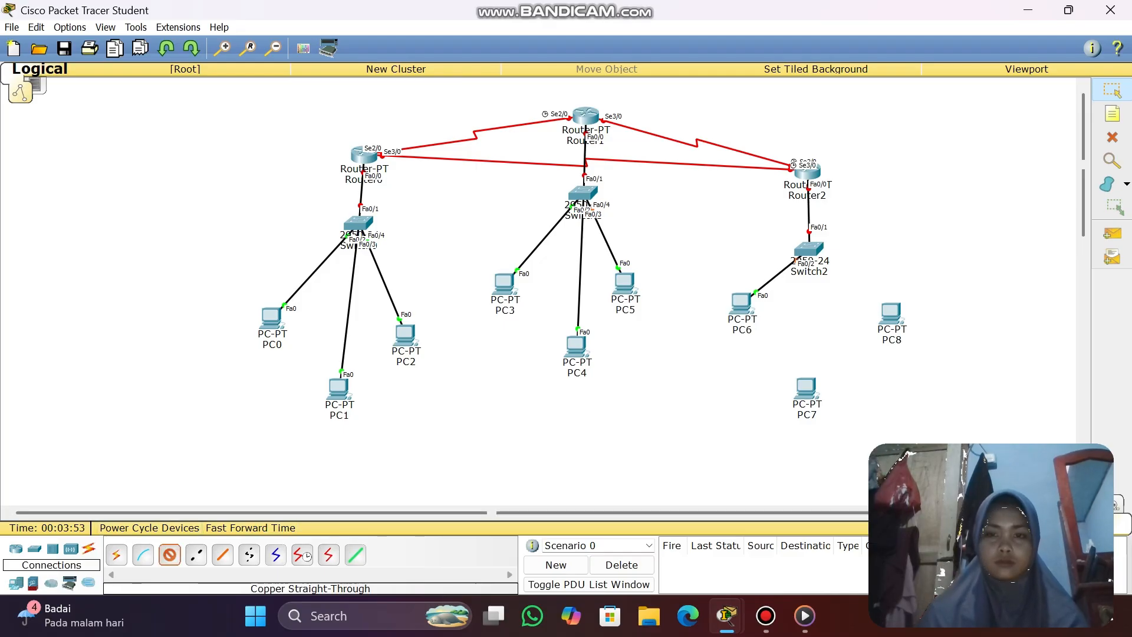
pyautogui.click(809, 248)
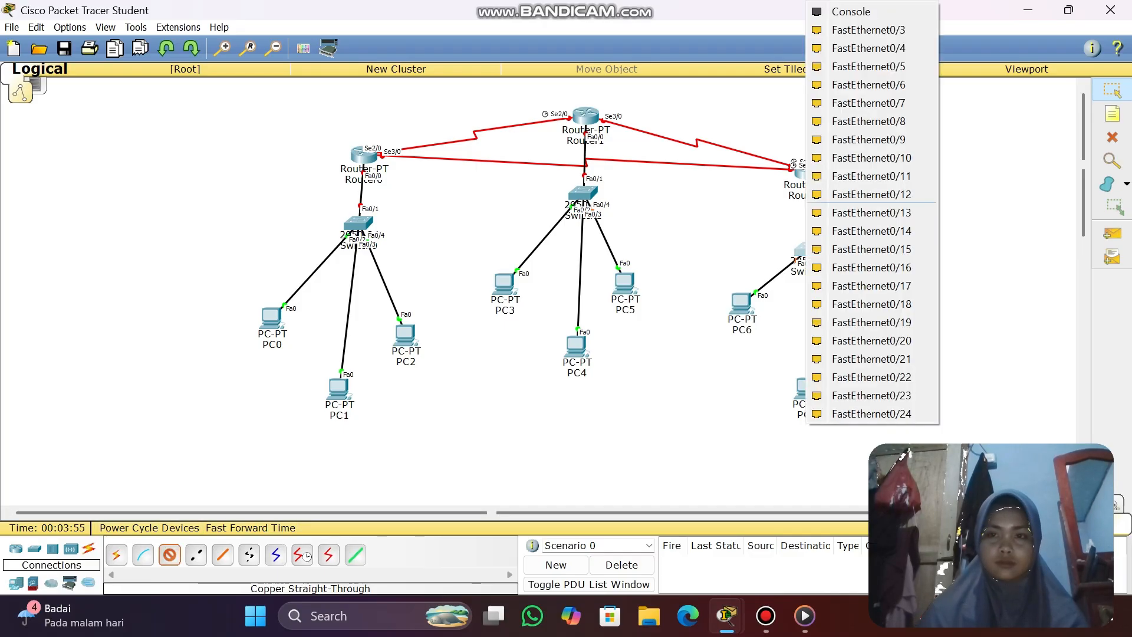
pyautogui.click(869, 48)
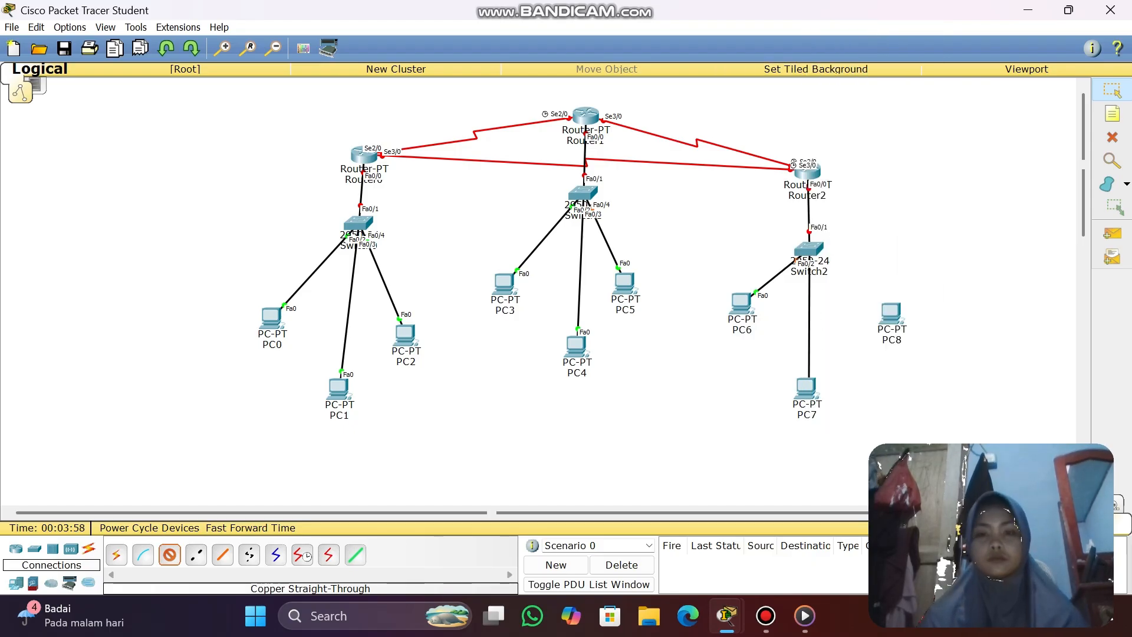
pyautogui.click(806, 386)
pyautogui.click(866, 415)
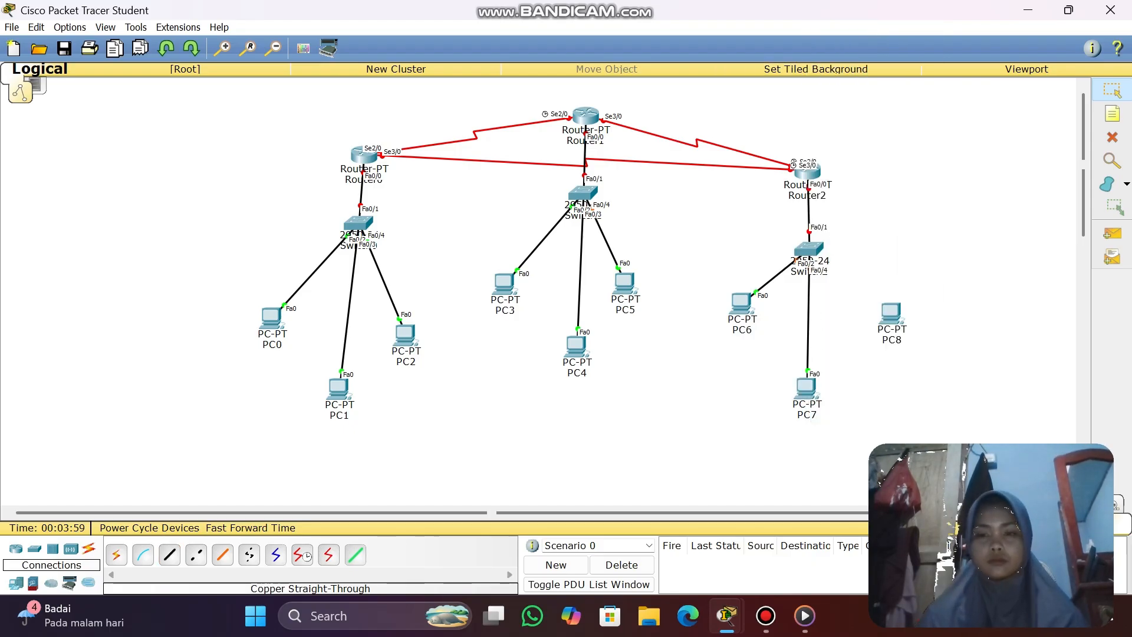
# - Run a copper straight-through cable from Switch2's FastEthernet0/3 port to PC8's FastEthernet0 port
pyautogui.click(170, 554)
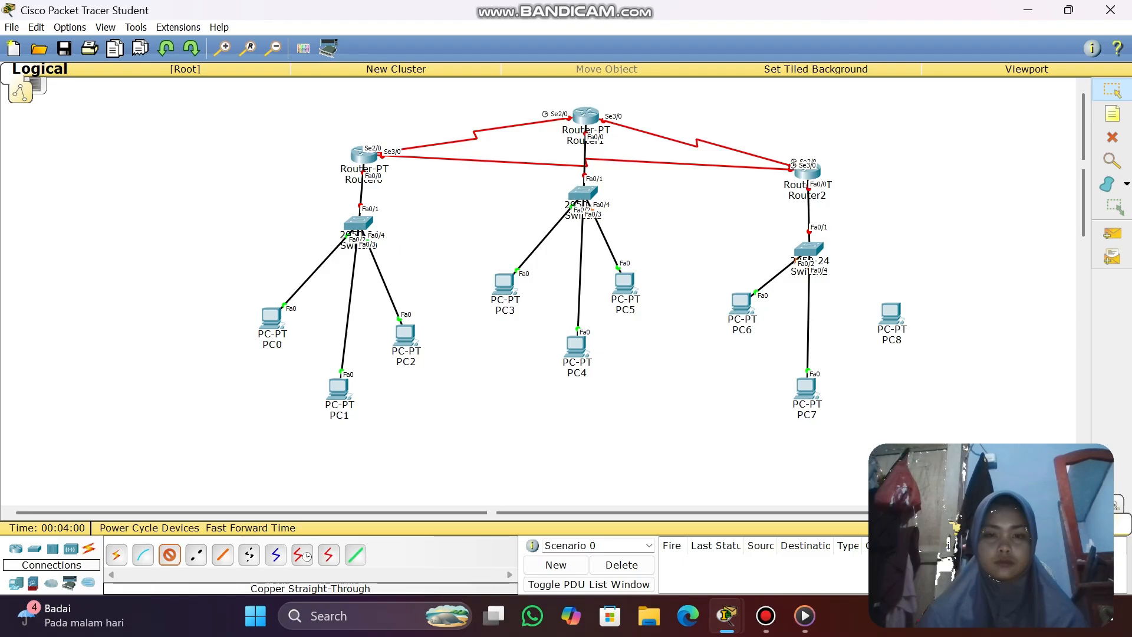
pyautogui.click(808, 248)
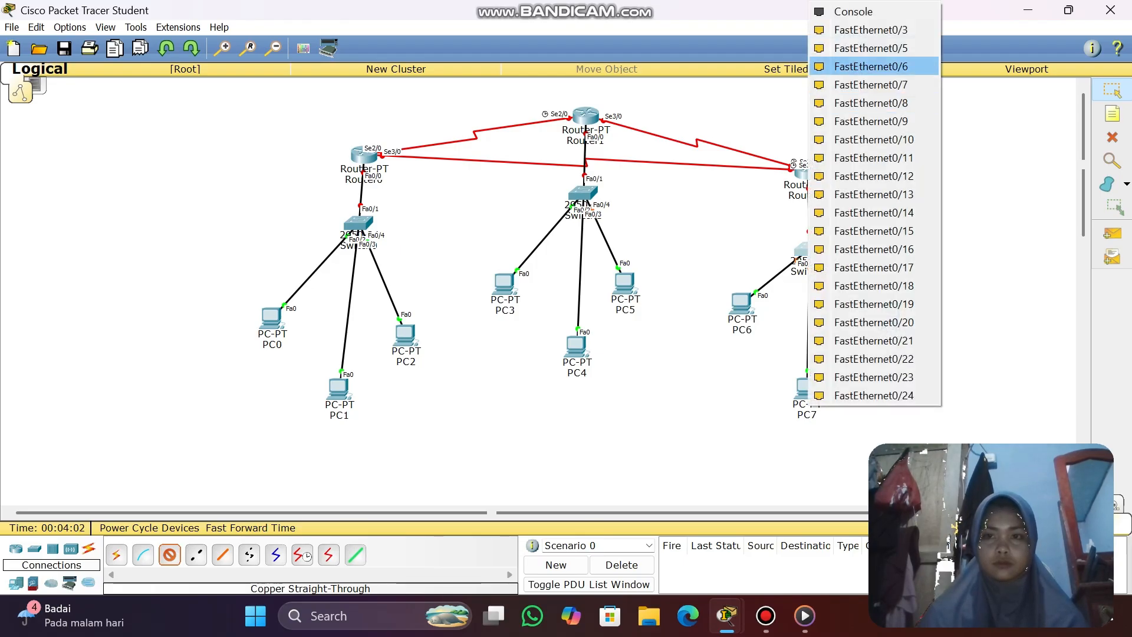
pyautogui.click(866, 29)
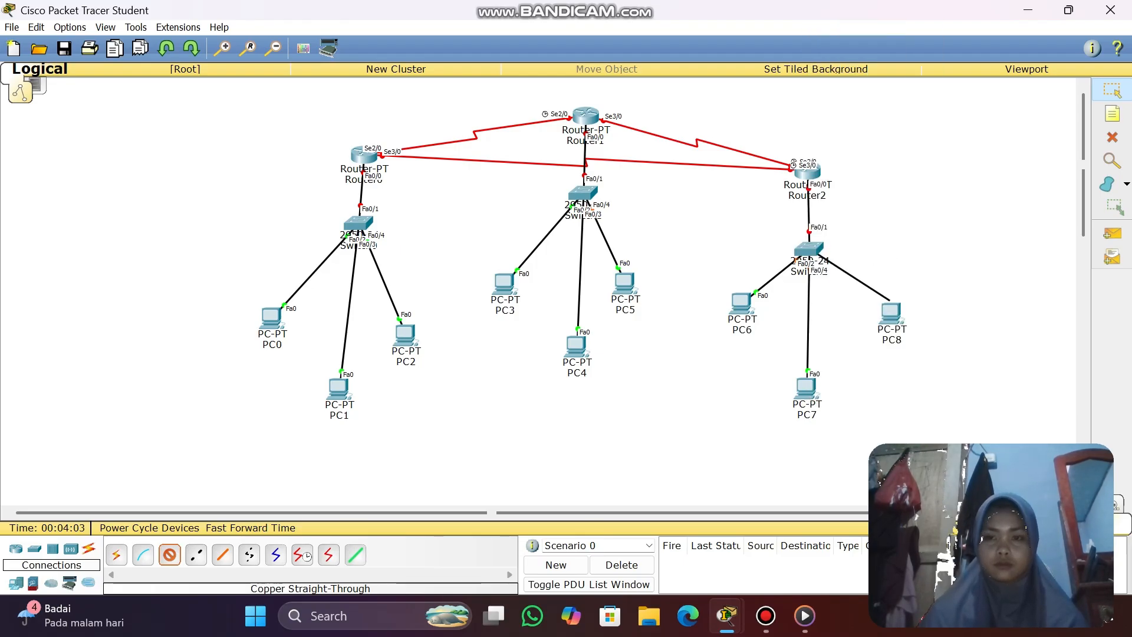
pyautogui.click(891, 313)
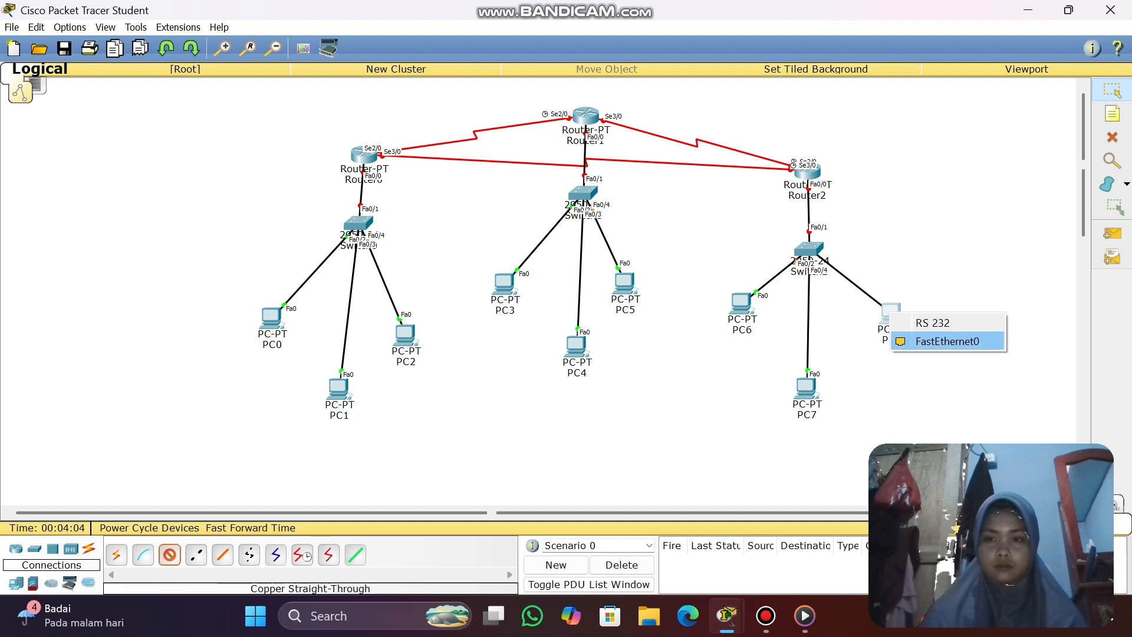
pyautogui.click(943, 342)
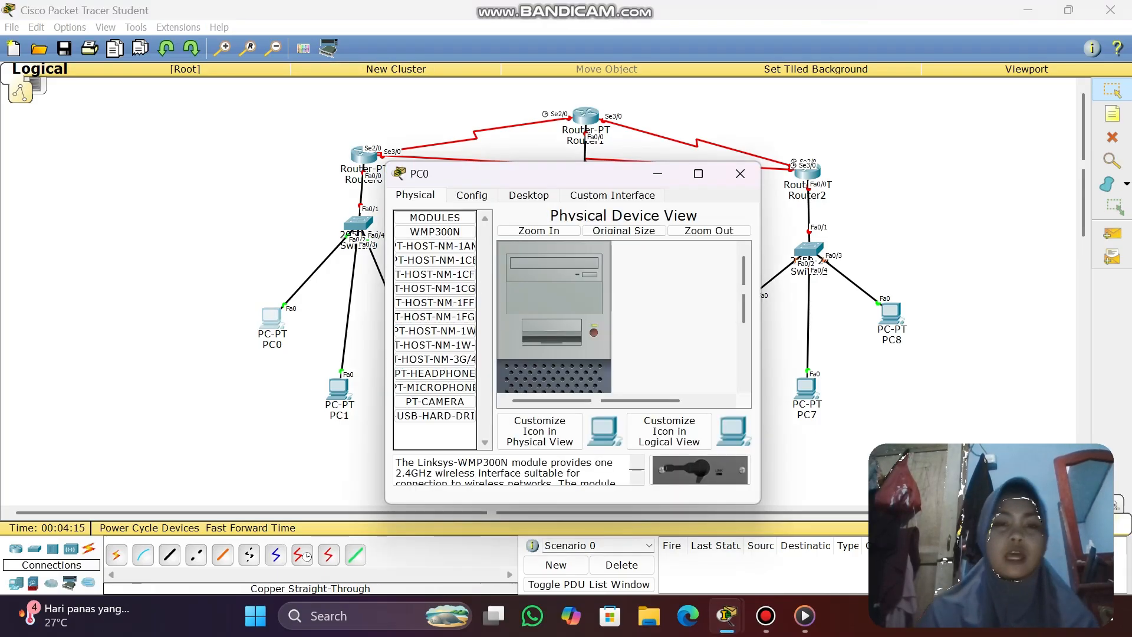
# - Enter 20.20.20.2 as the static IPv4 address in PC0's IP configuration
pyautogui.click(528, 194)
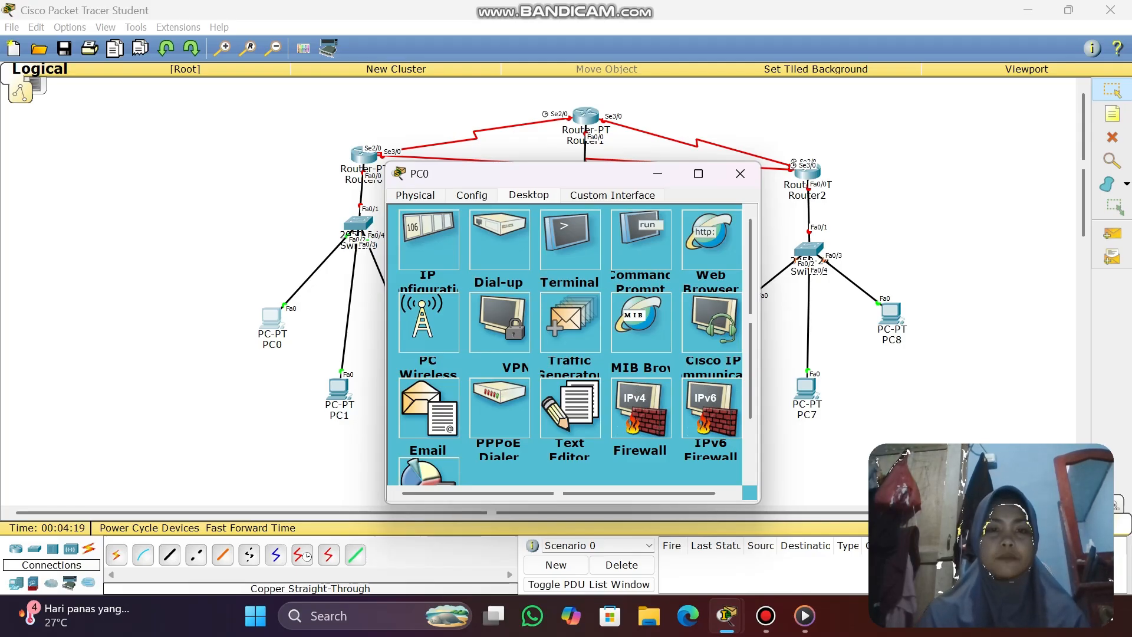
pyautogui.click(429, 241)
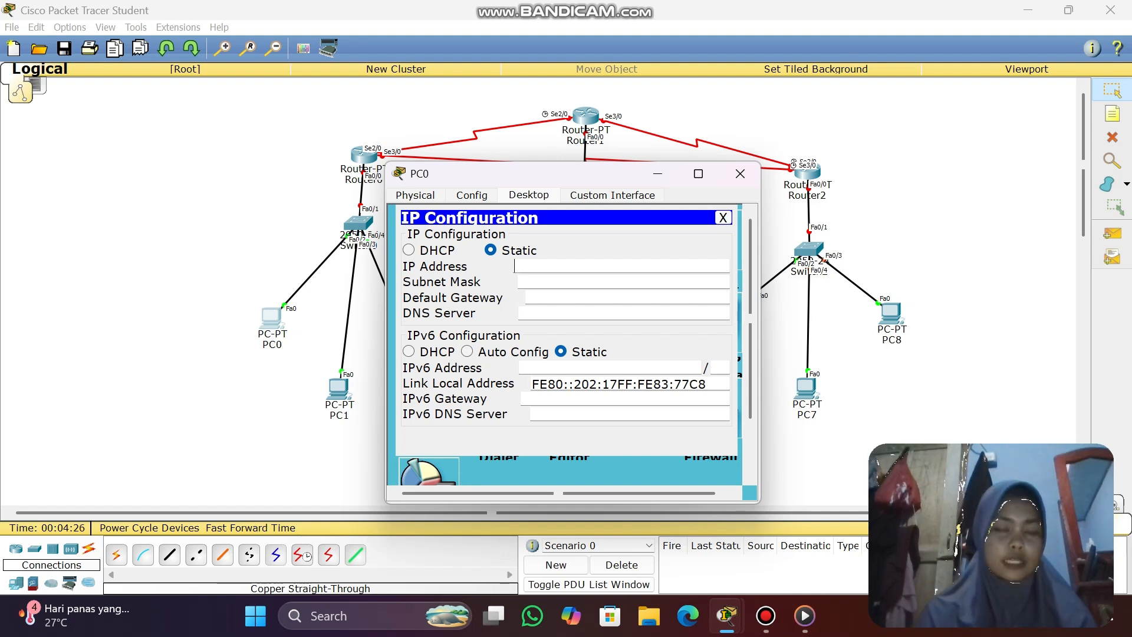
pyautogui.write('20')
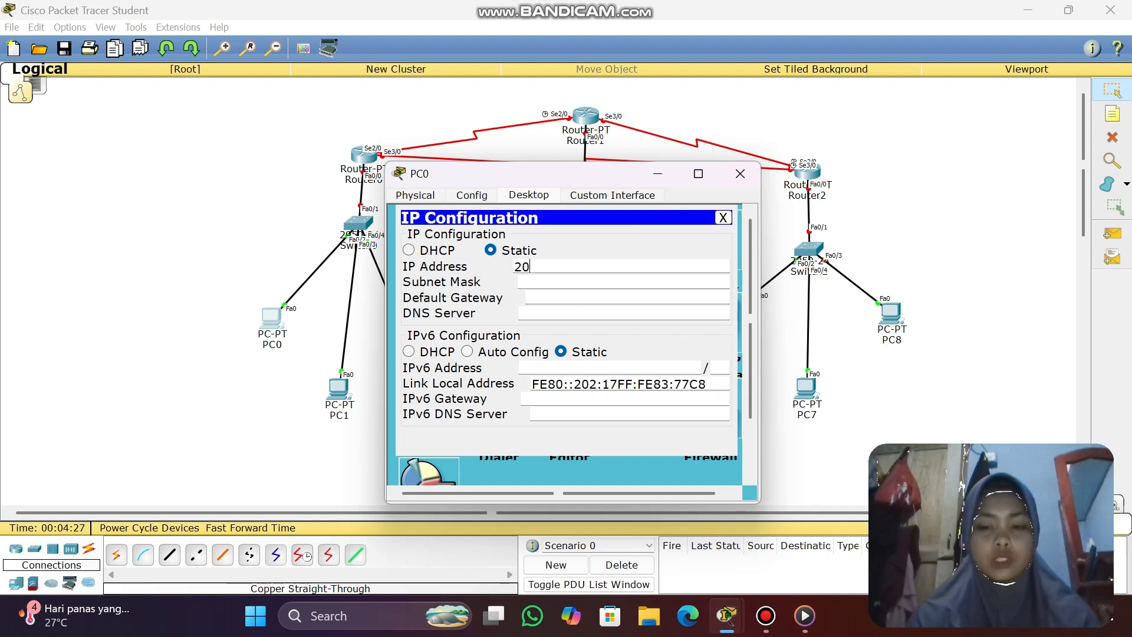
pyautogui.write('.20.20')
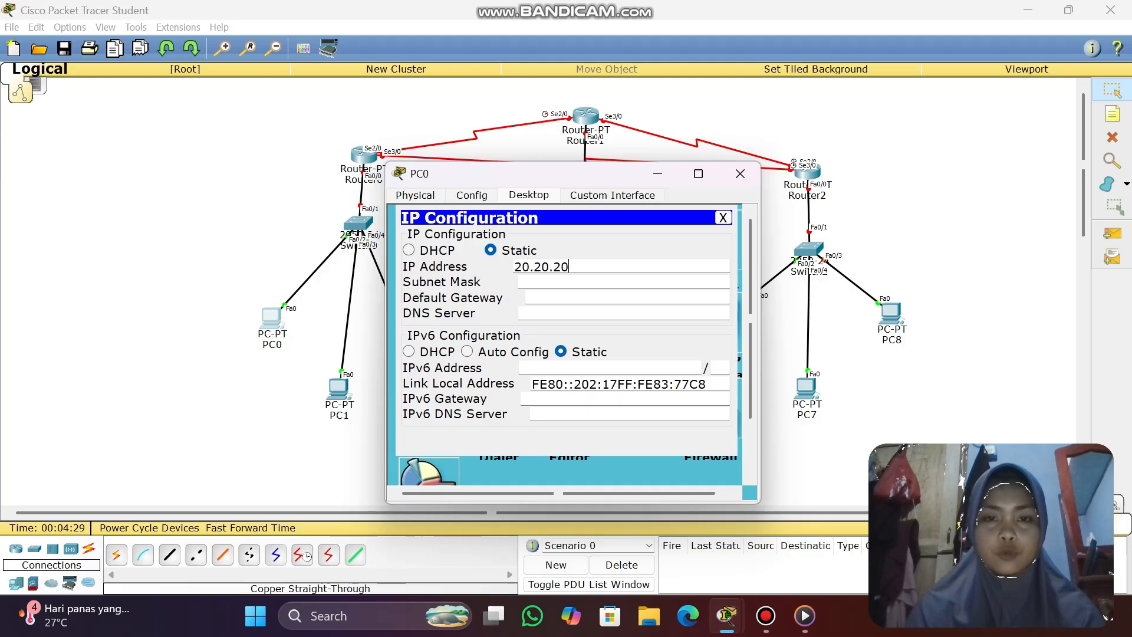
pyautogui.write('.2')
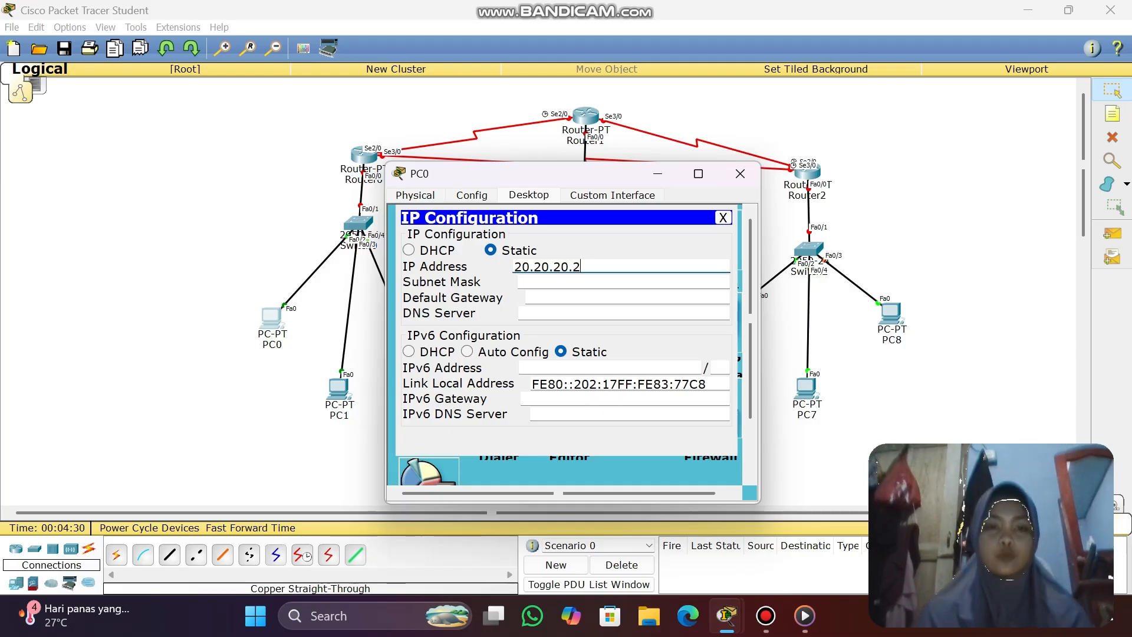
# - Fill in PC0's subnet mask as 255.0.0.0 and set its default gateway to 20.20.20.1
pyautogui.click(520, 282)
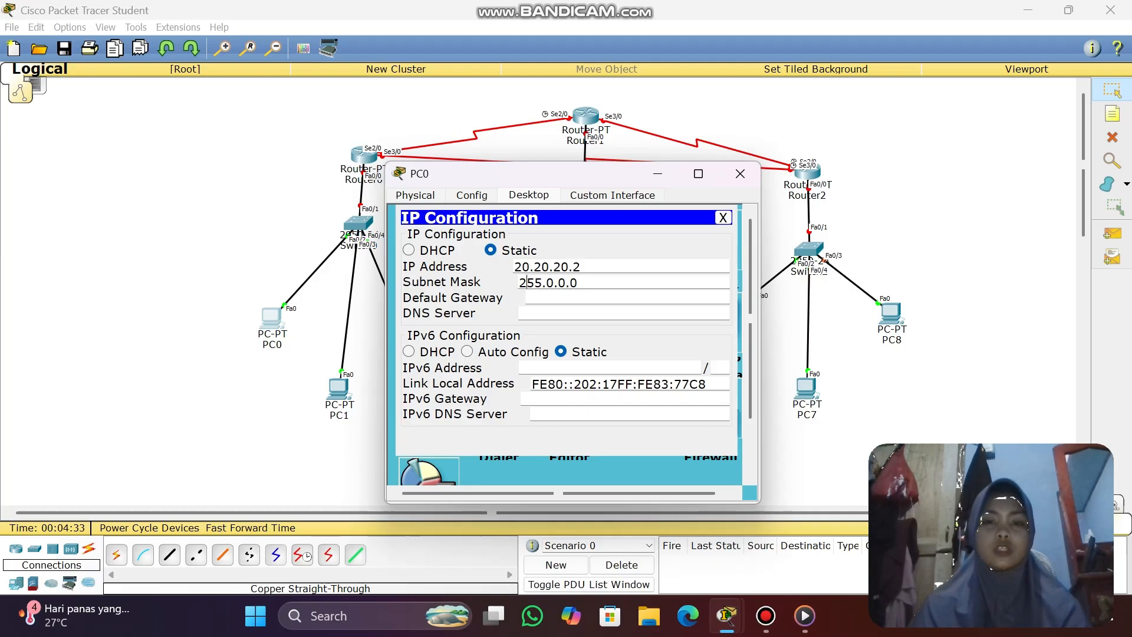
pyautogui.click(527, 298)
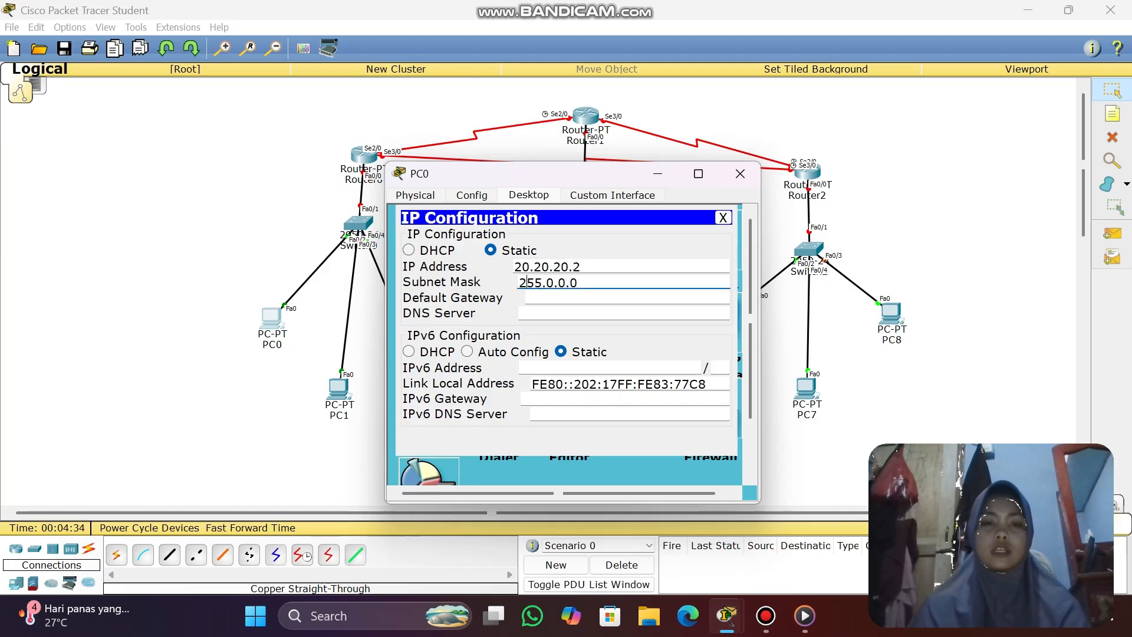
pyautogui.write('20.2')
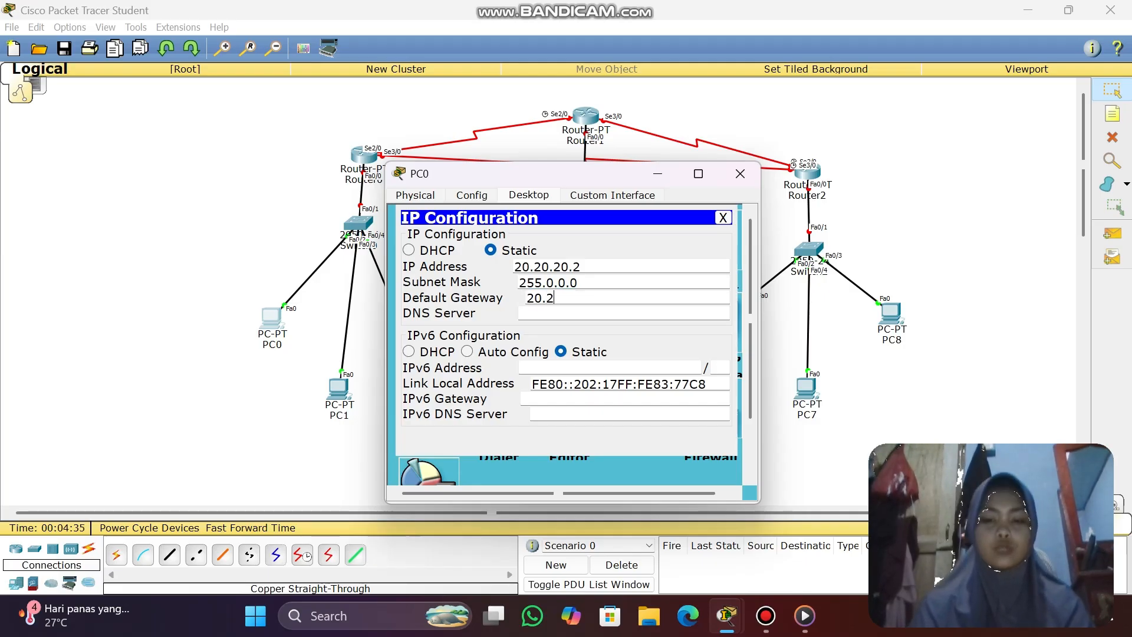
pyautogui.write('0.20.1')
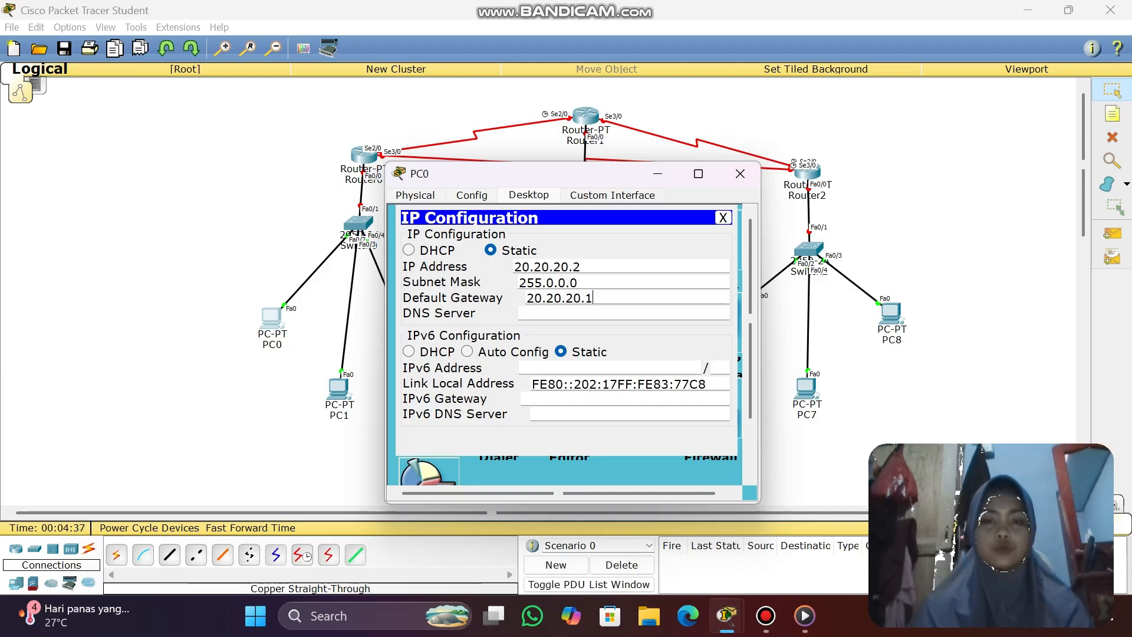
pyautogui.click(740, 174)
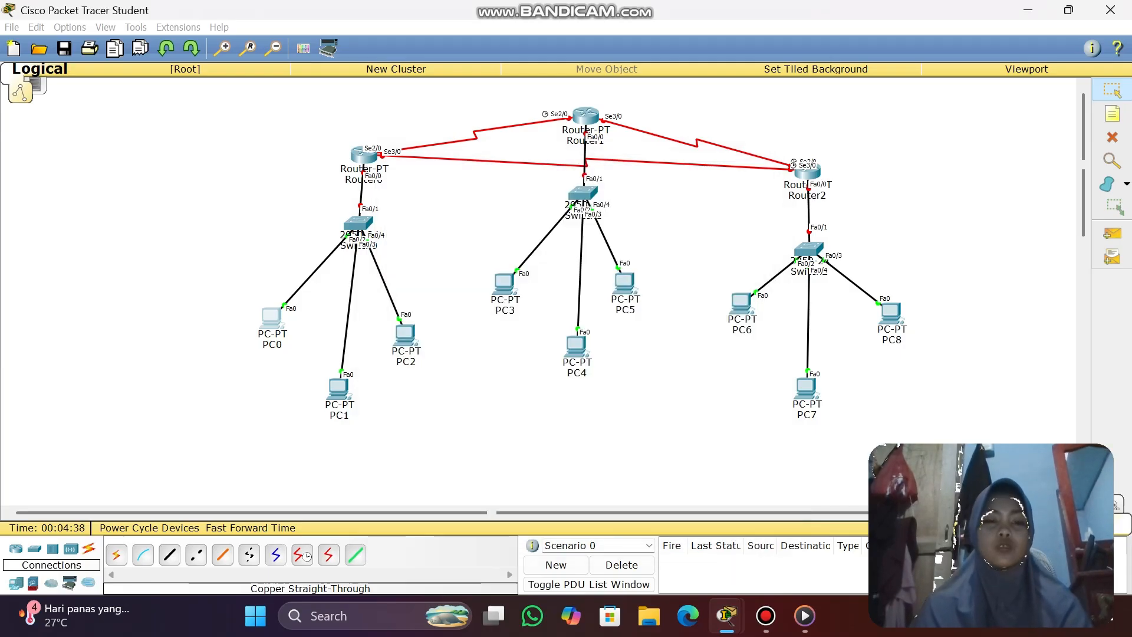
# - Enter 20.20.20.3 as the static IPv4 address in PC1's IP configuration
pyautogui.click(339, 389)
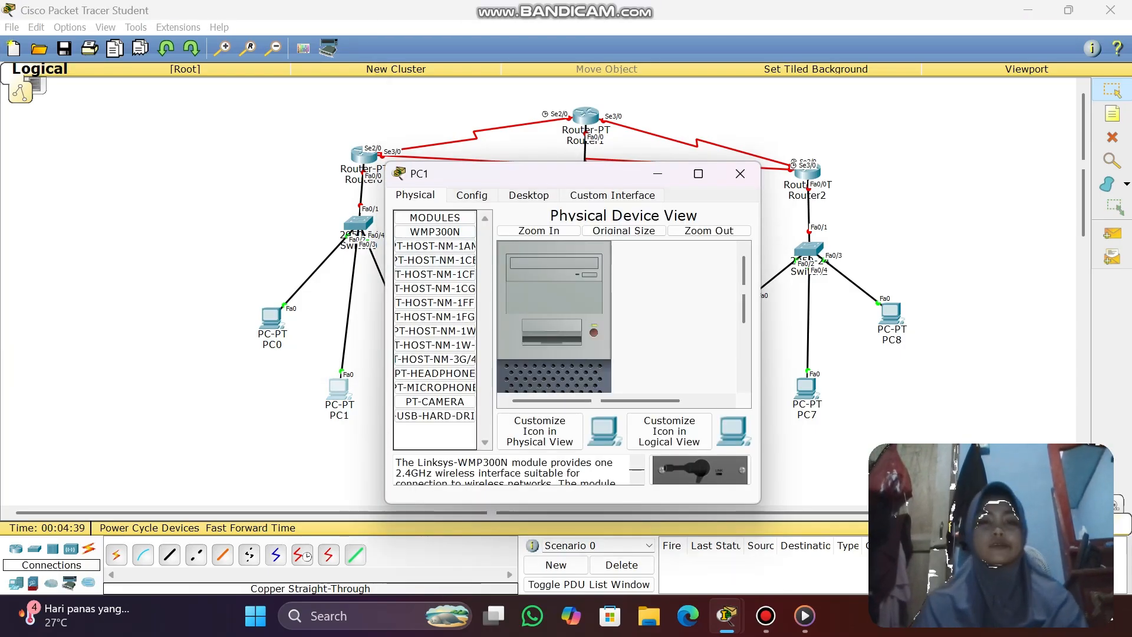
pyautogui.click(529, 194)
pyautogui.click(428, 248)
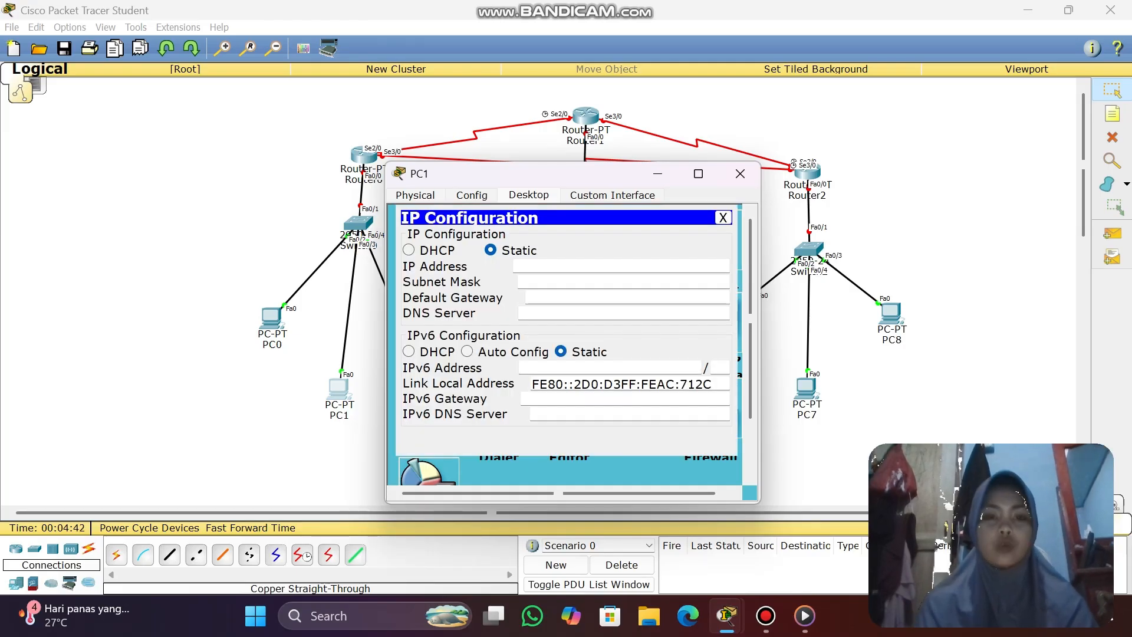
pyautogui.write('20.20.2')
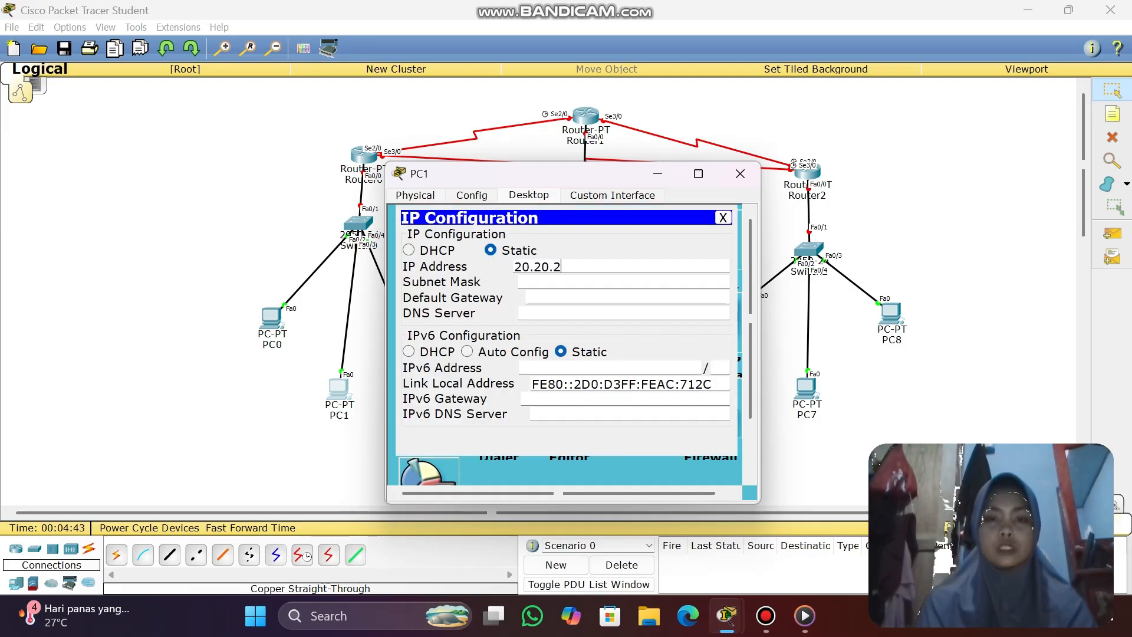
pyautogui.write('0.3')
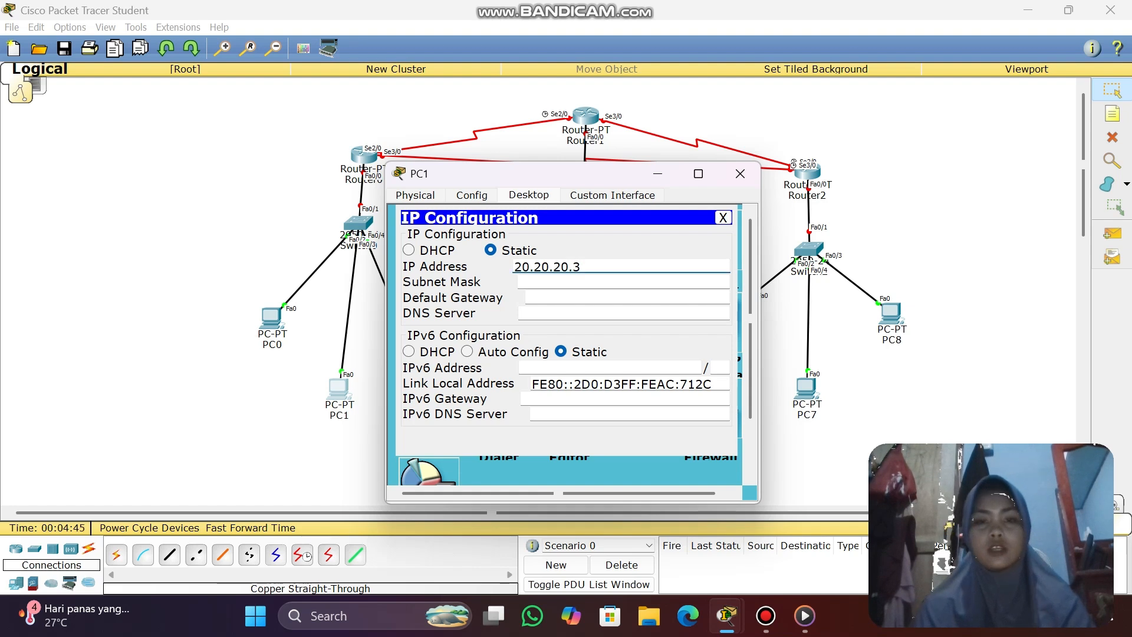
# - Fill in PC1's subnet mask as 255.0.0.0 and set its default gateway to 20.20.20.1
pyautogui.click(542, 282)
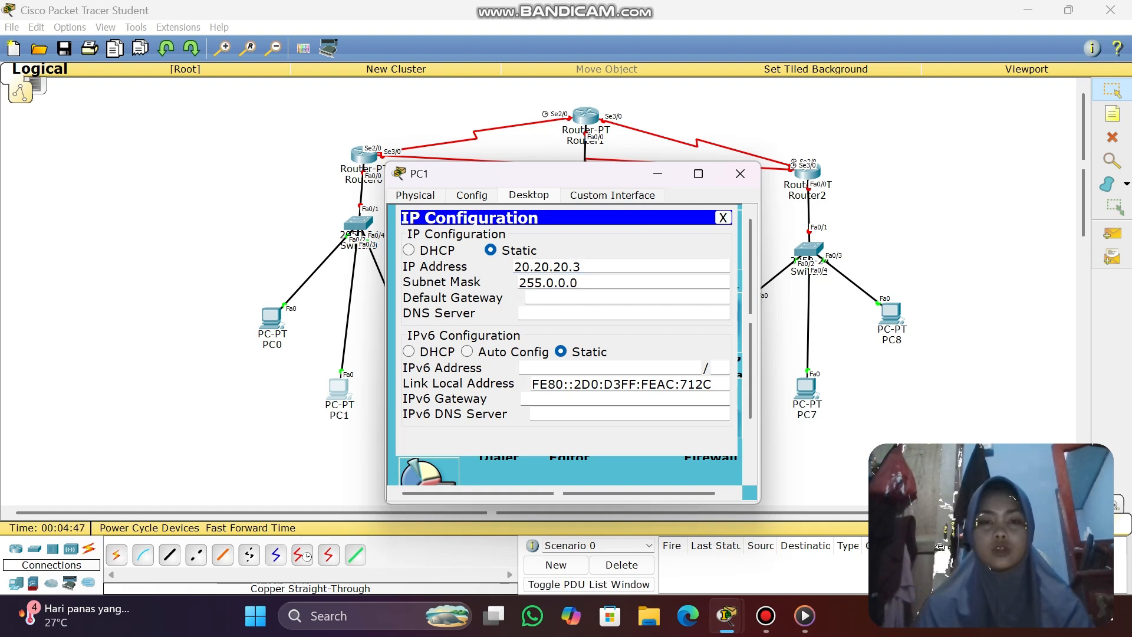
pyautogui.click(533, 298)
pyautogui.write('20')
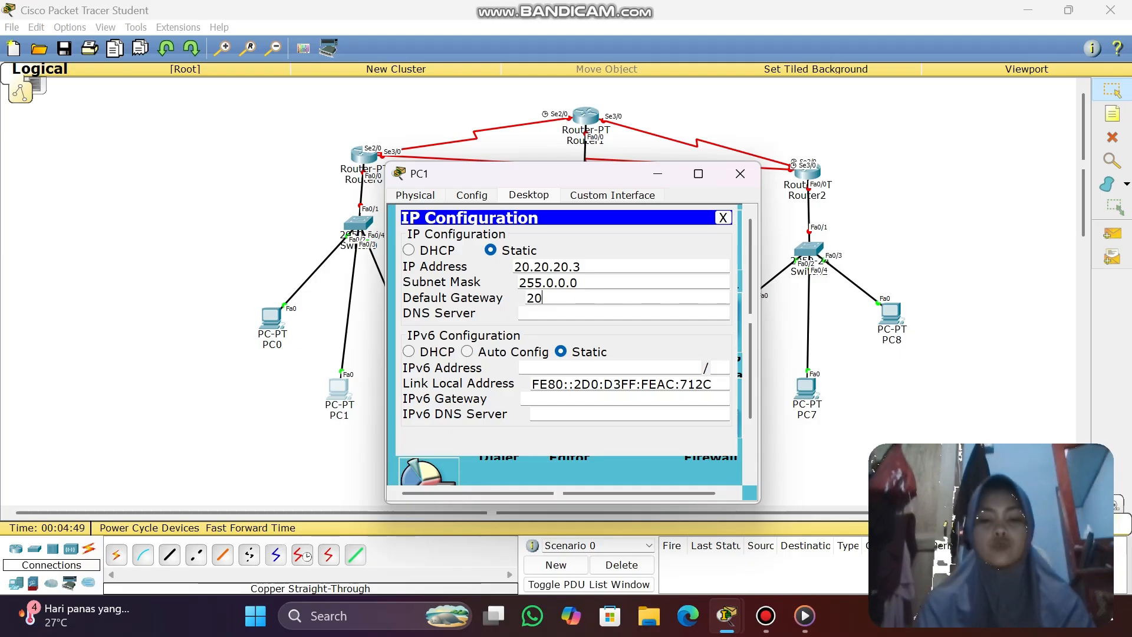
pyautogui.write('.20.20.1')
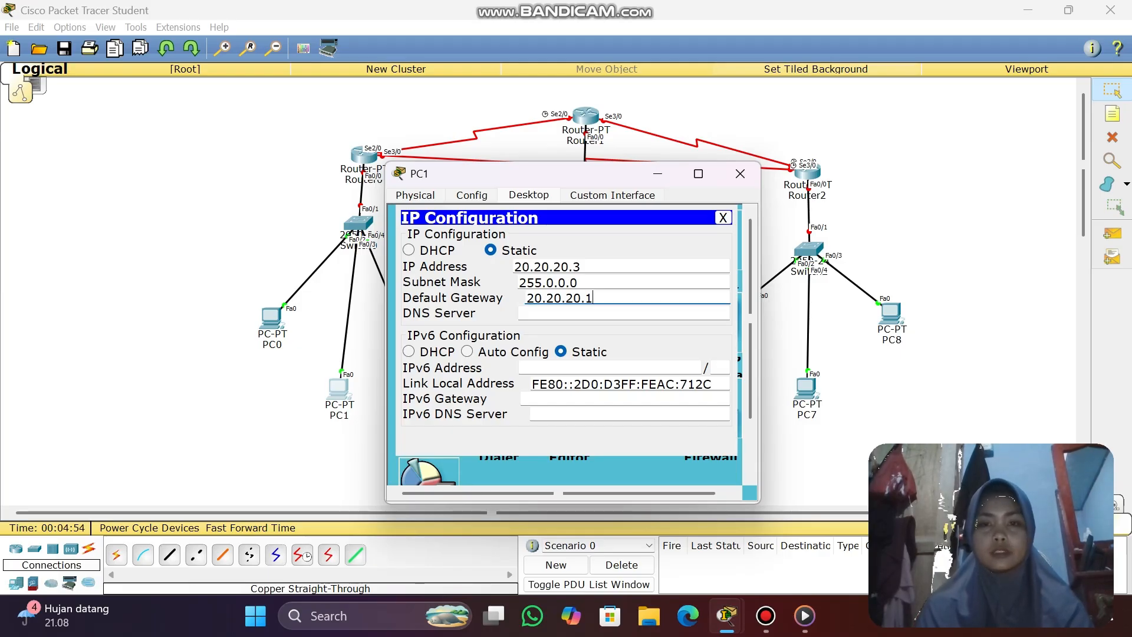
pyautogui.click(740, 174)
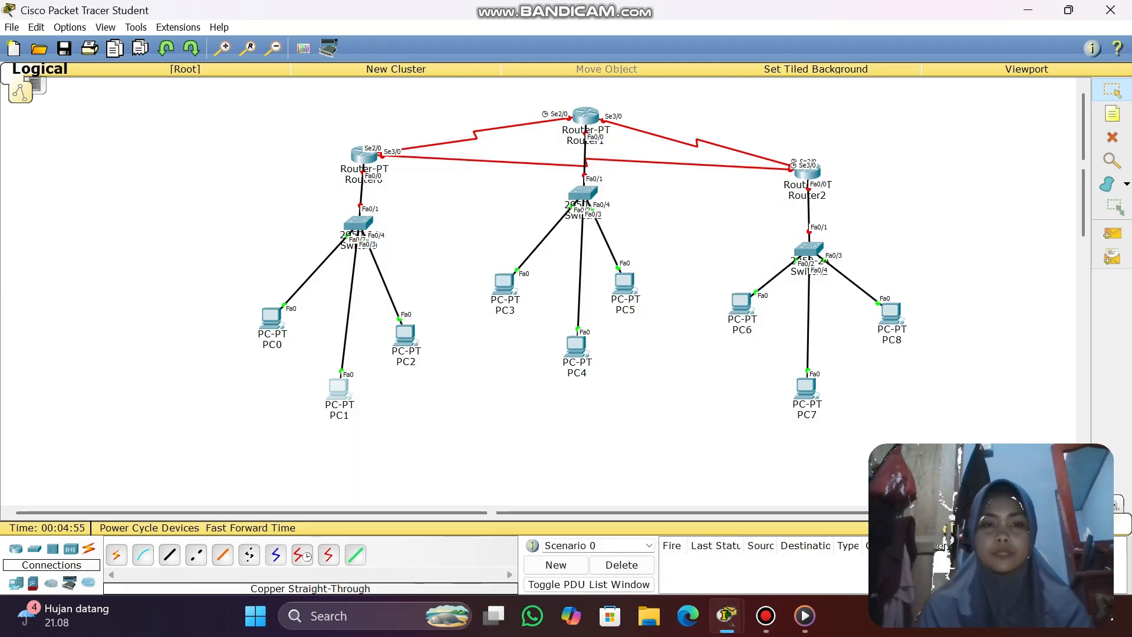
# - Enter 20.20.20.4 as the static IPv4 address in PC2's IP configuration
pyautogui.click(405, 335)
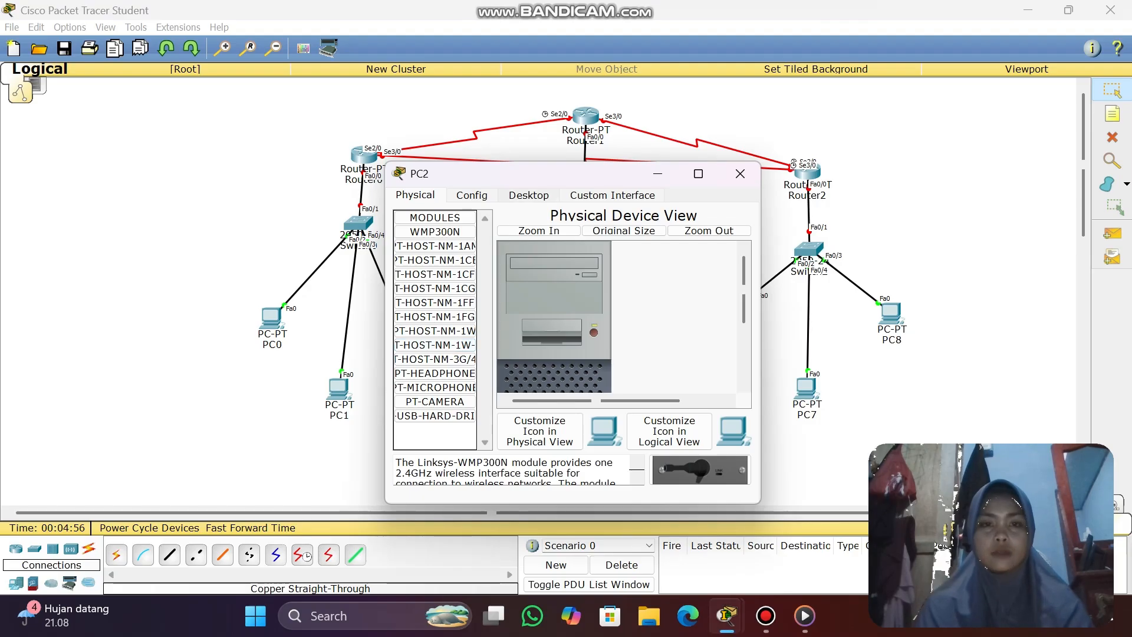
pyautogui.click(529, 195)
pyautogui.click(429, 239)
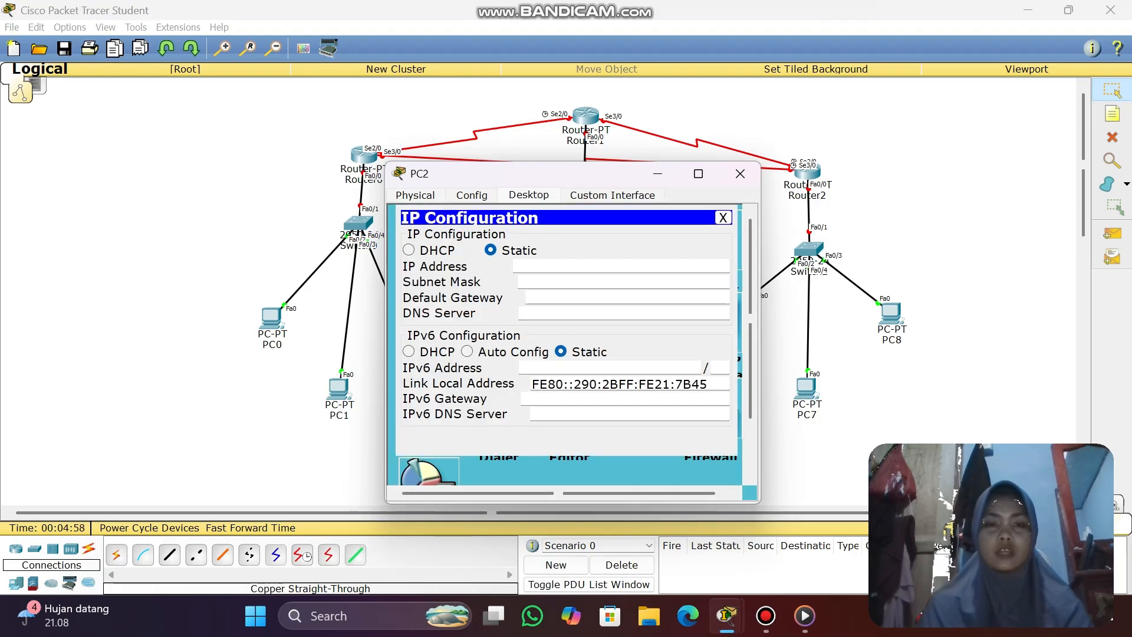
pyautogui.click(520, 281)
pyautogui.click(590, 267)
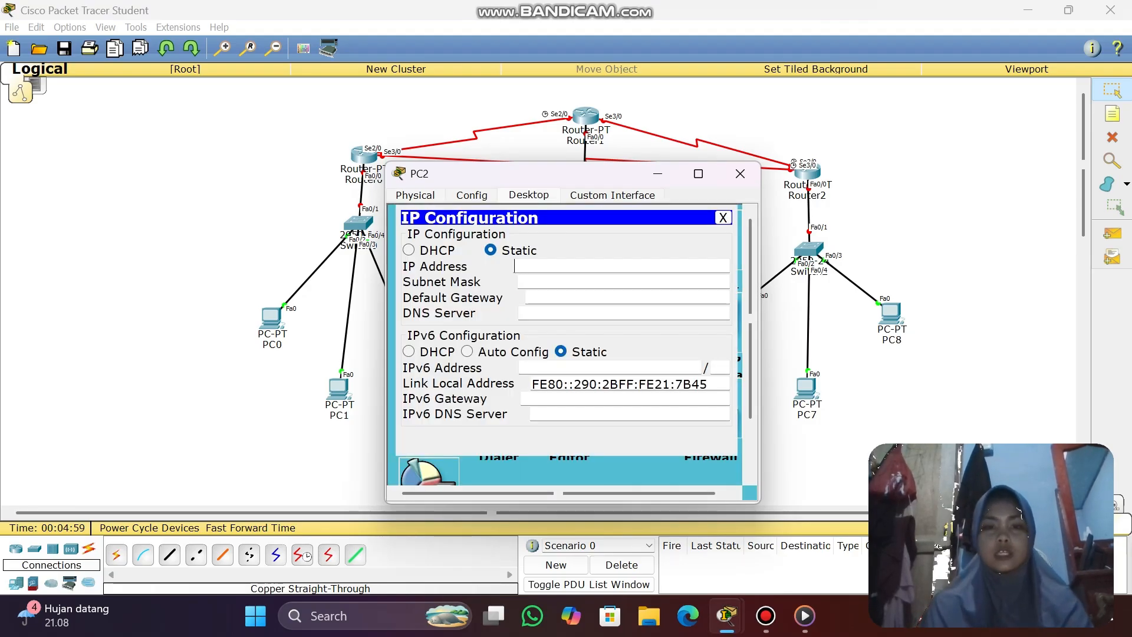
pyautogui.write('20.20.20.4')
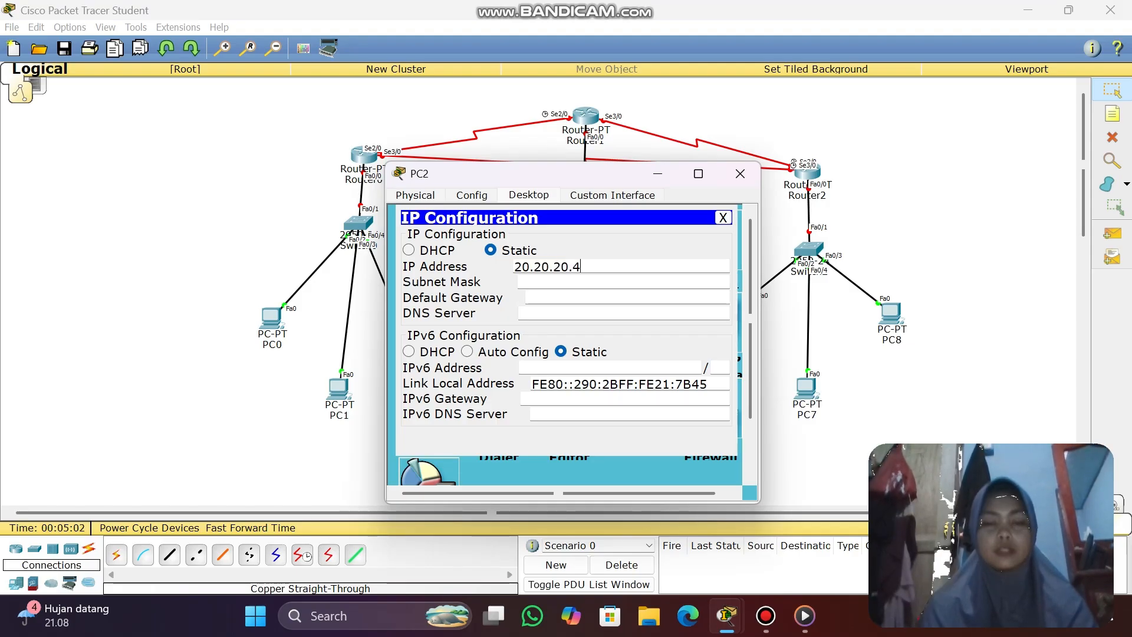
# - Fill in PC2's subnet mask as 255.0.0.0 and set its default gateway to 20.20.20.1
pyautogui.click(542, 282)
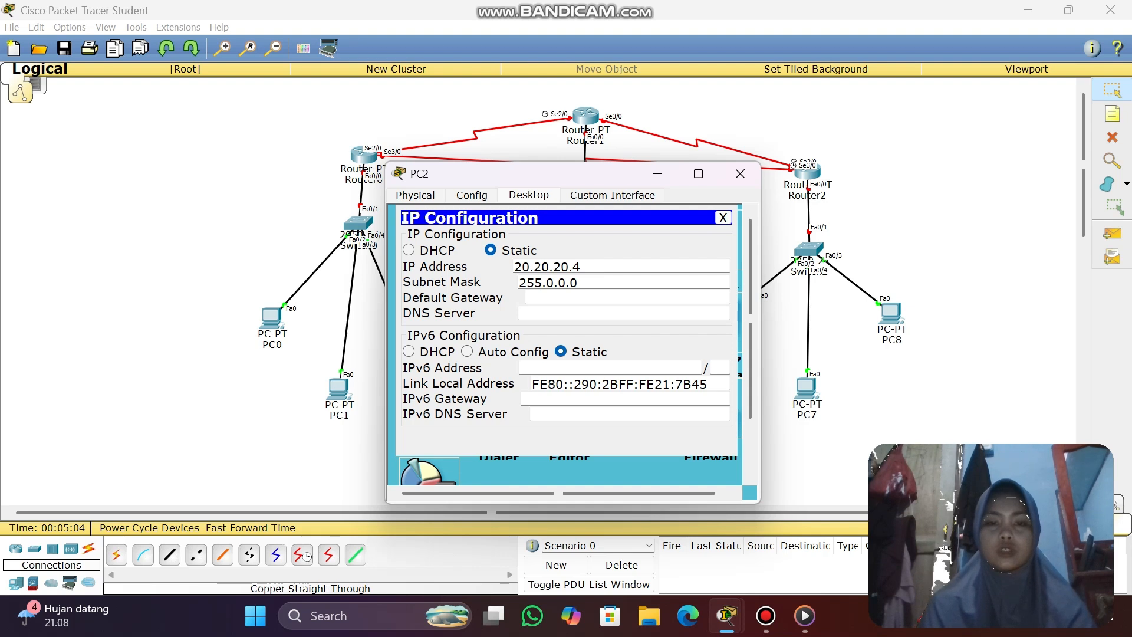
pyautogui.click(528, 297)
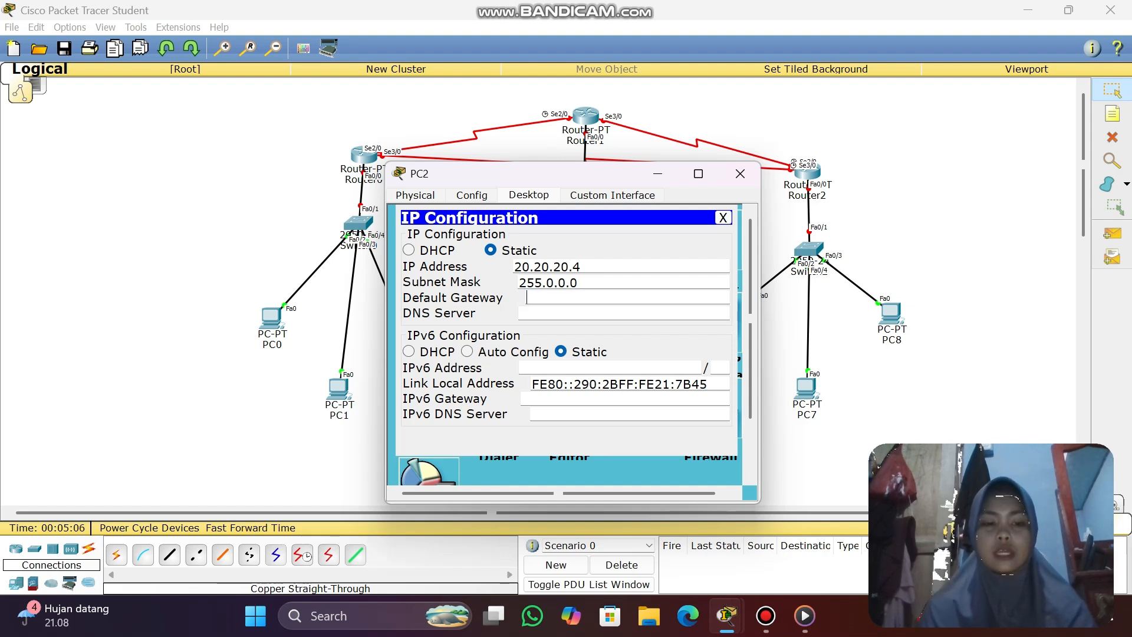
pyautogui.write('20.20.20.1')
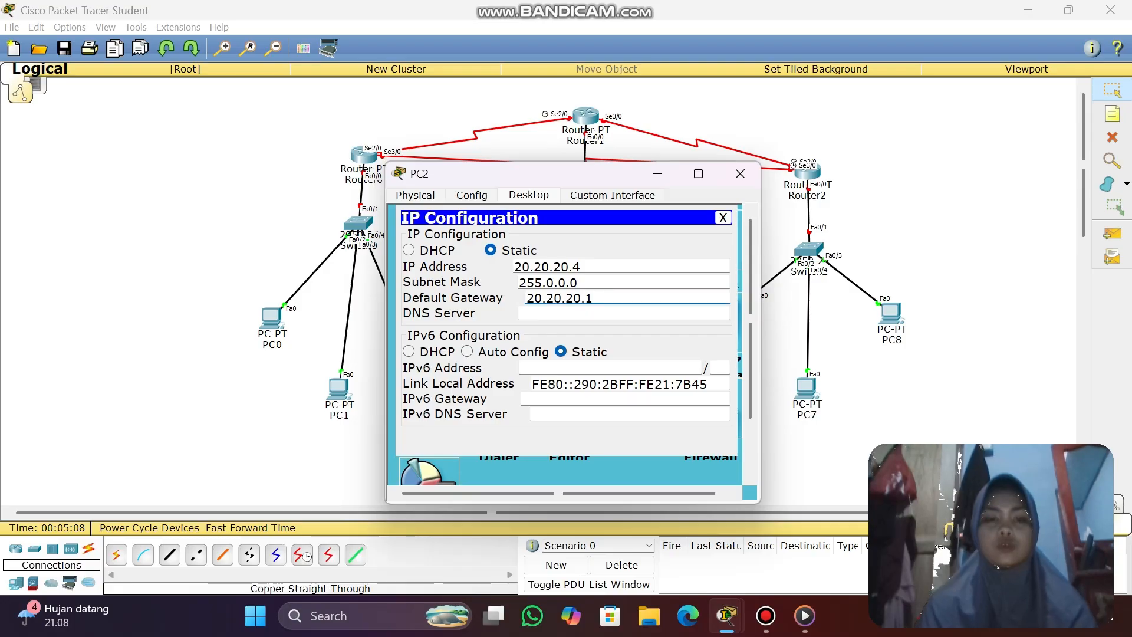
pyautogui.hotkey('alt', 'F4')
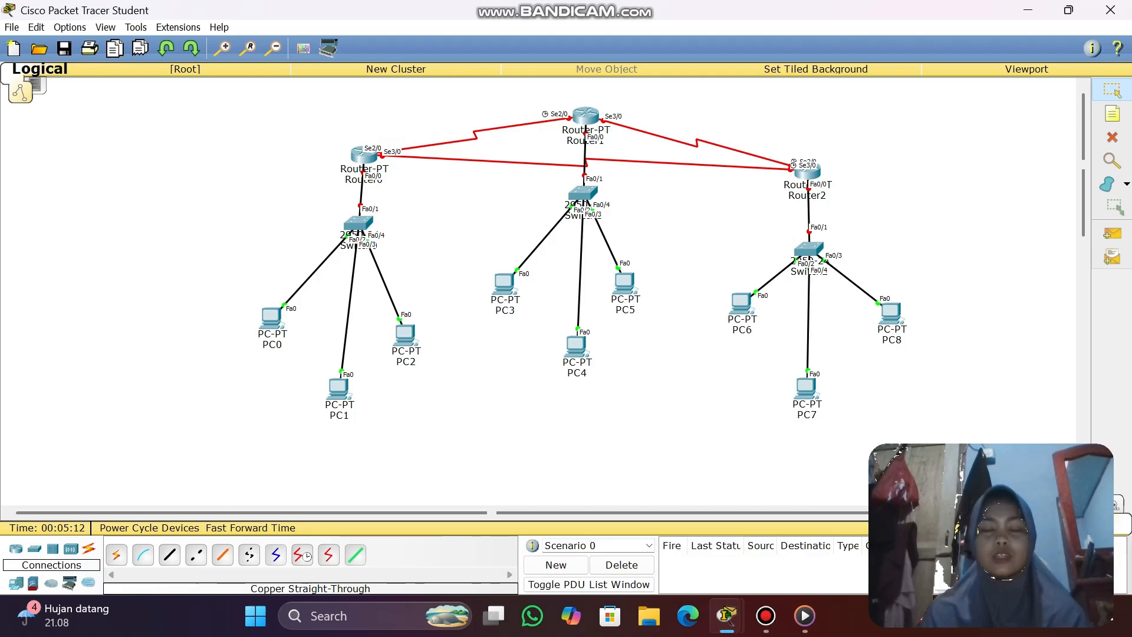
# - Enter 40.40.40.2 as the static IPv4 address in PC3's IP configuration
pyautogui.click(504, 284)
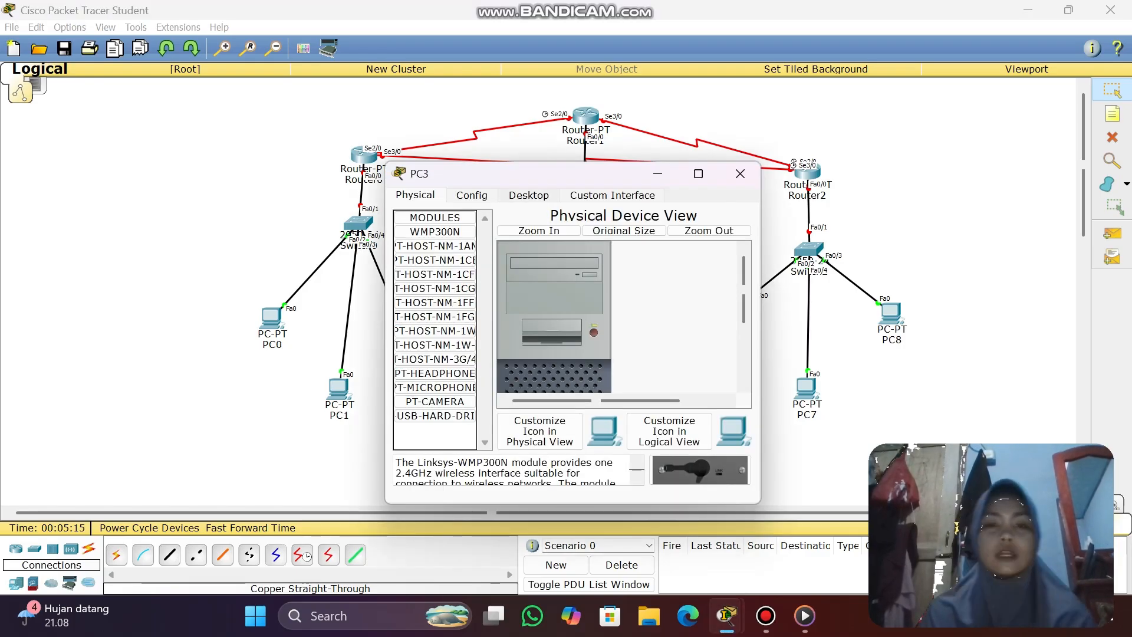
pyautogui.click(528, 195)
pyautogui.click(428, 239)
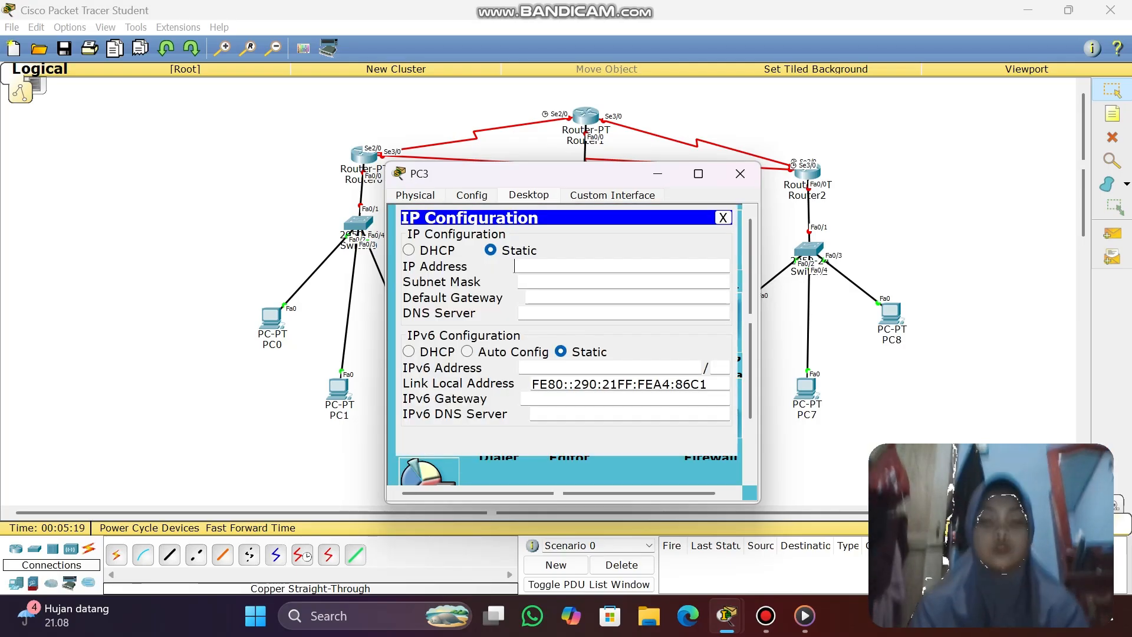
pyautogui.write('40.40.0')
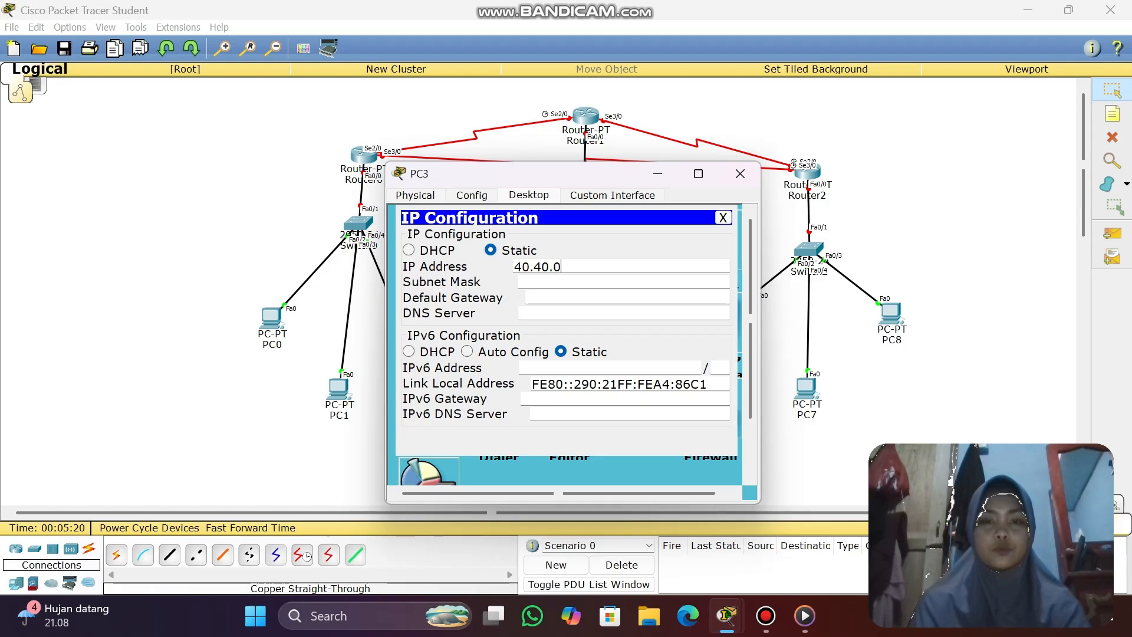
pyautogui.press('BackSpace')
pyautogui.write('40')
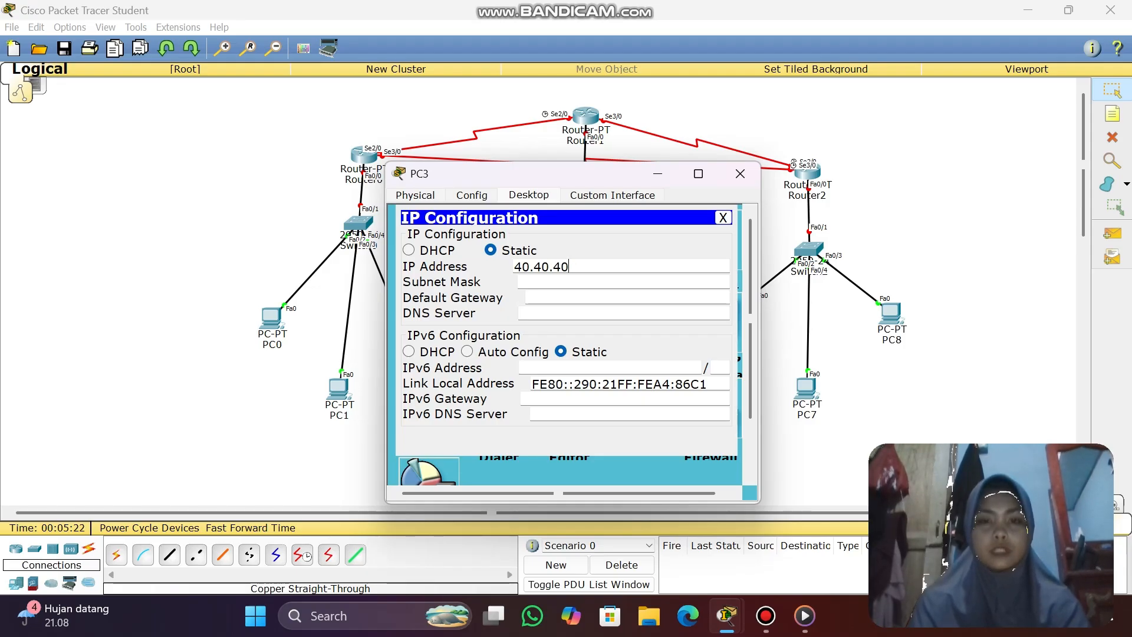
pyautogui.write('.')
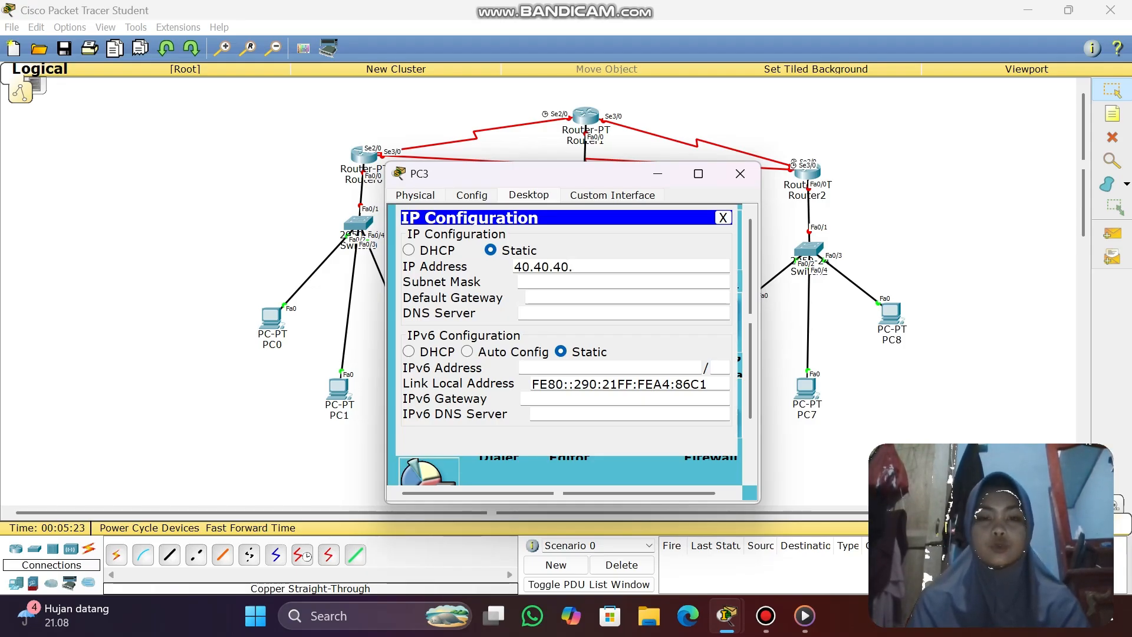
pyautogui.write('2')
# - Fill in PC3's subnet mask as 255.0.0.0 and set its default gateway to 20.20.20.1
pyautogui.click(555, 282)
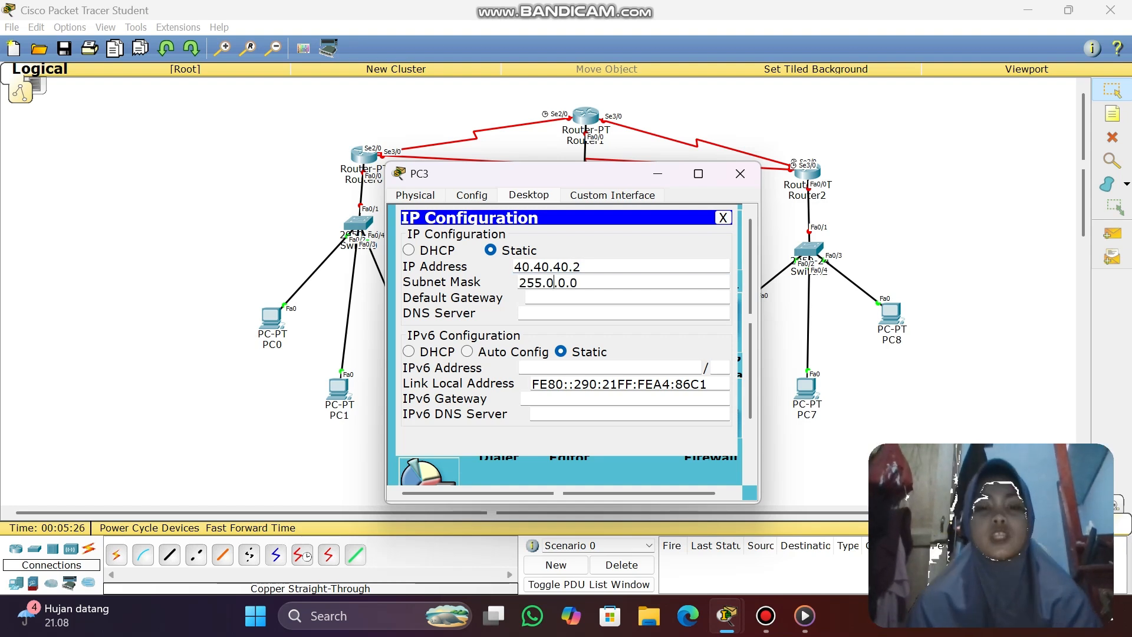
pyautogui.press('Tab')
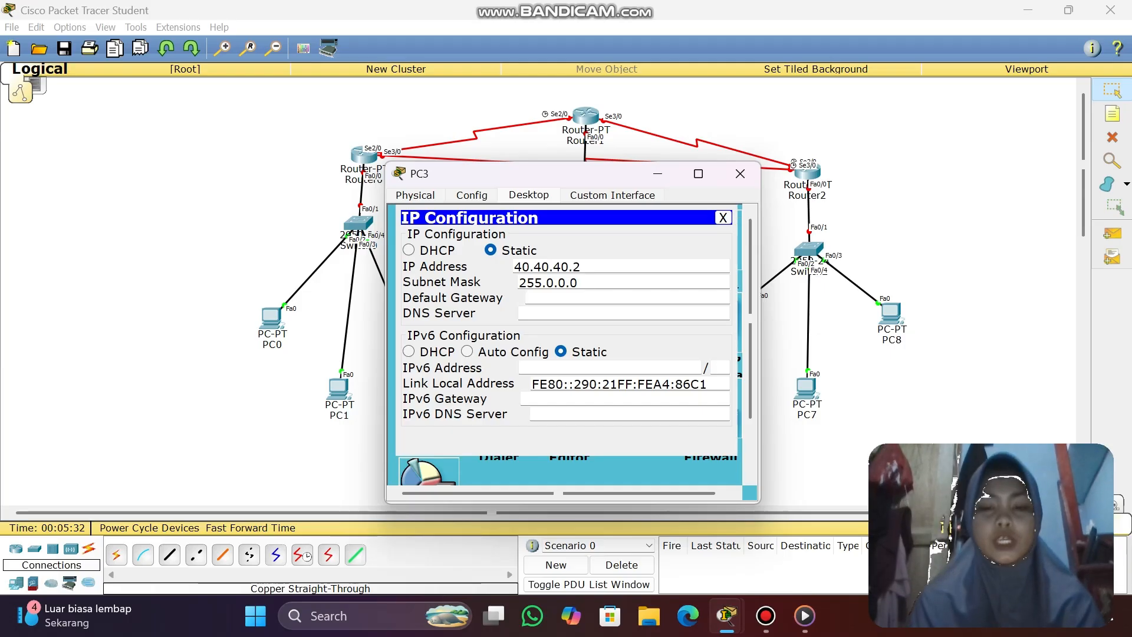
pyautogui.write('20.20.')
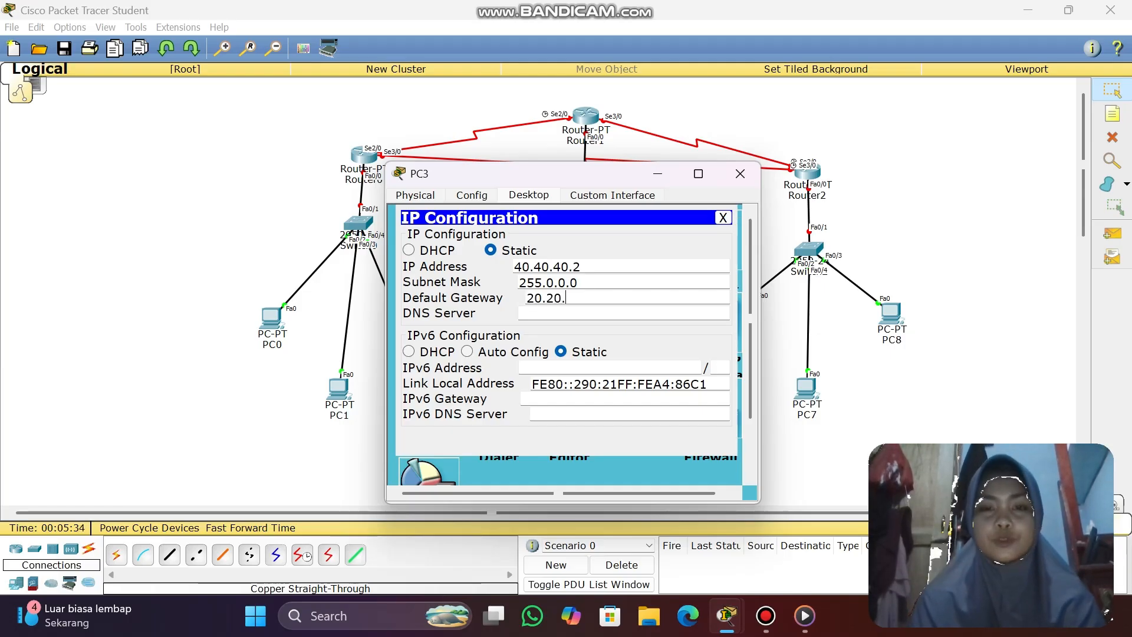
pyautogui.write('20.')
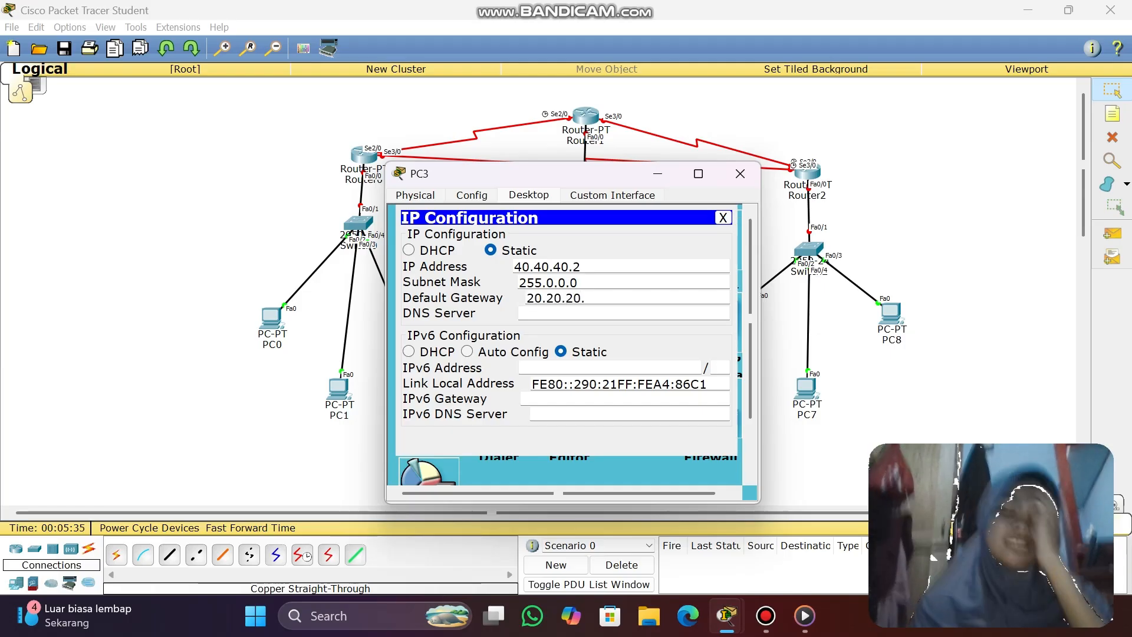
pyautogui.write('1')
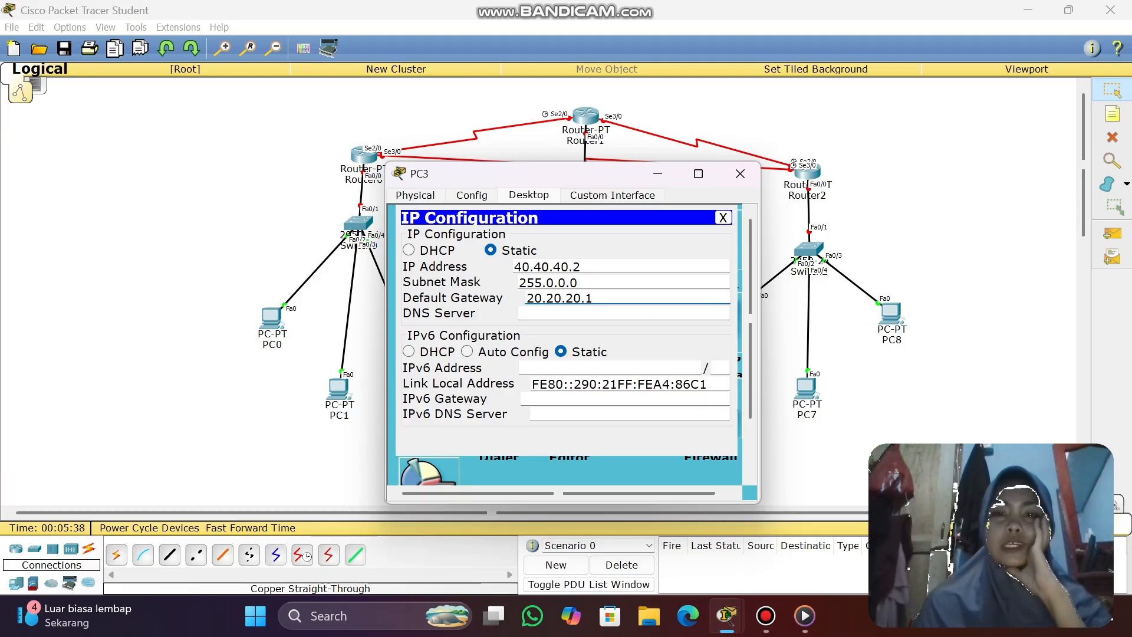
pyautogui.click(740, 174)
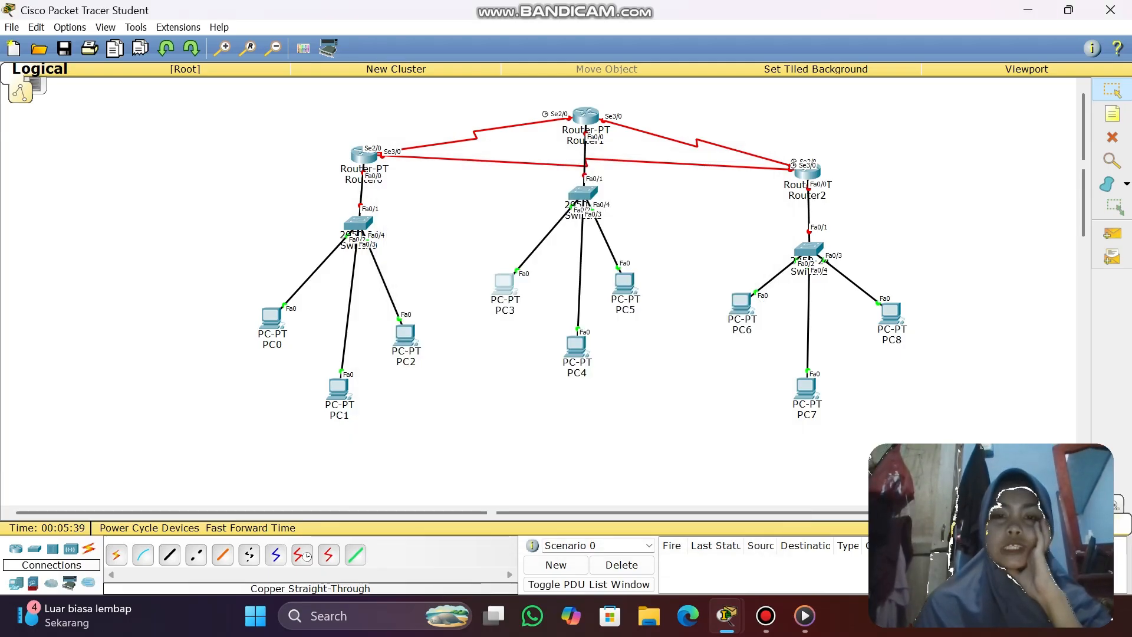
# - Enter 40.40.40.3 as the static IPv4 address in PC4's IP configuration
pyautogui.click(577, 345)
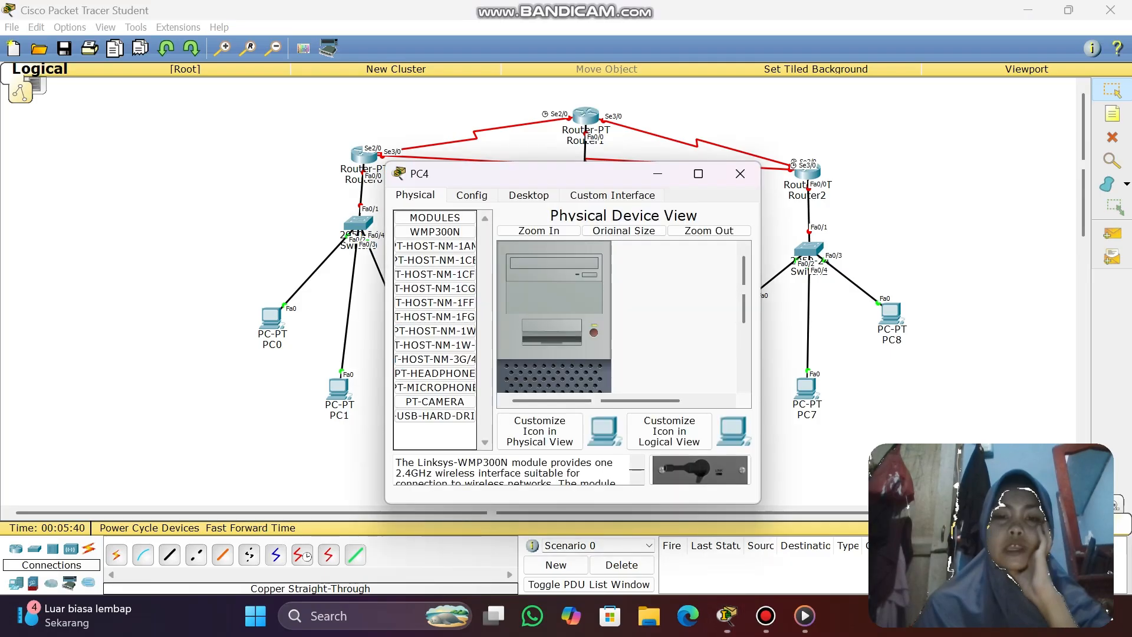
pyautogui.click(528, 195)
pyautogui.click(428, 238)
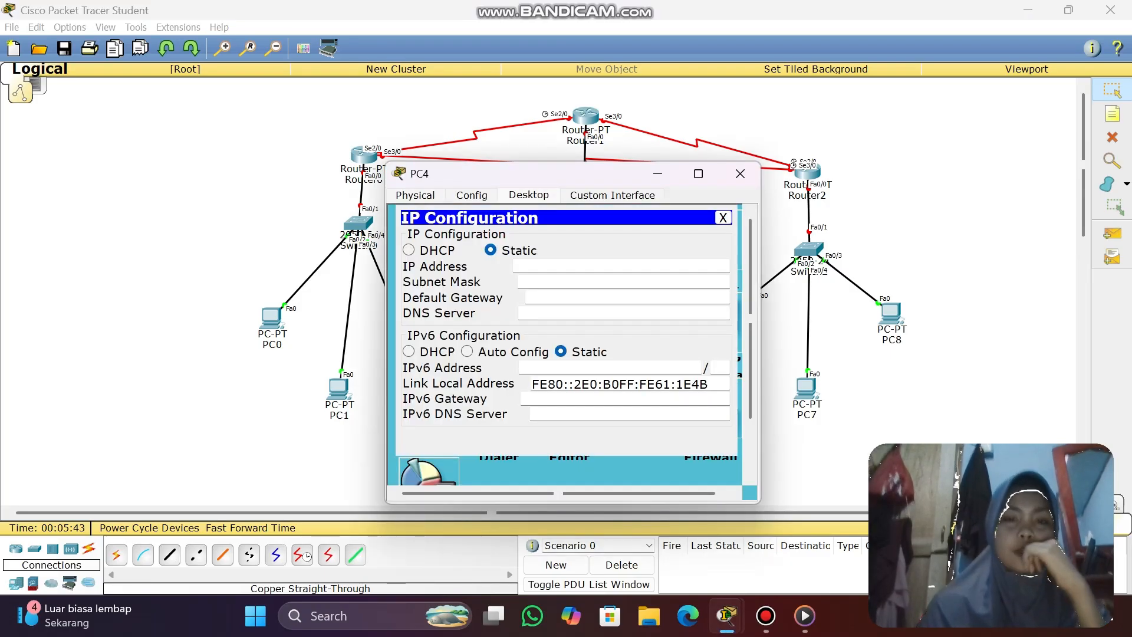
pyautogui.write('4')
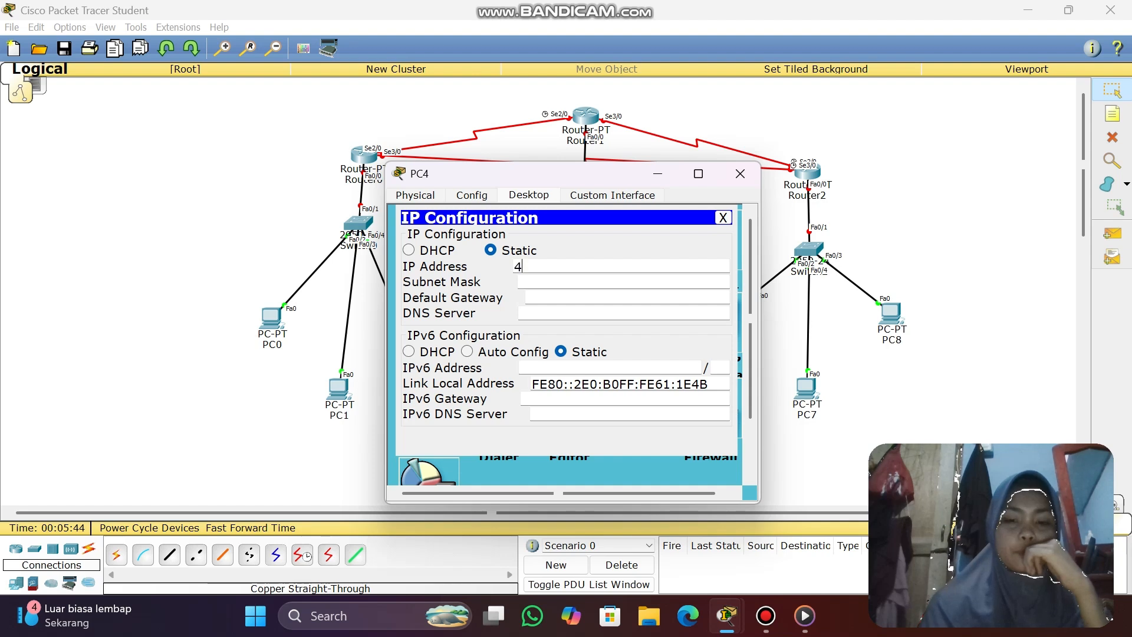
pyautogui.write('0.40.')
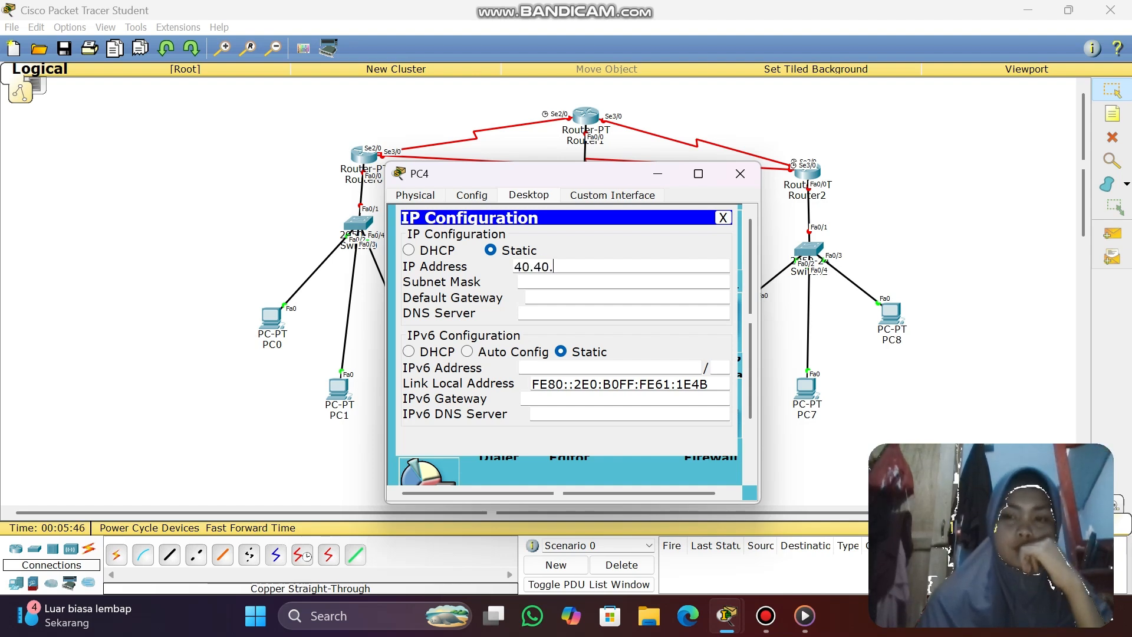
pyautogui.write('40.')
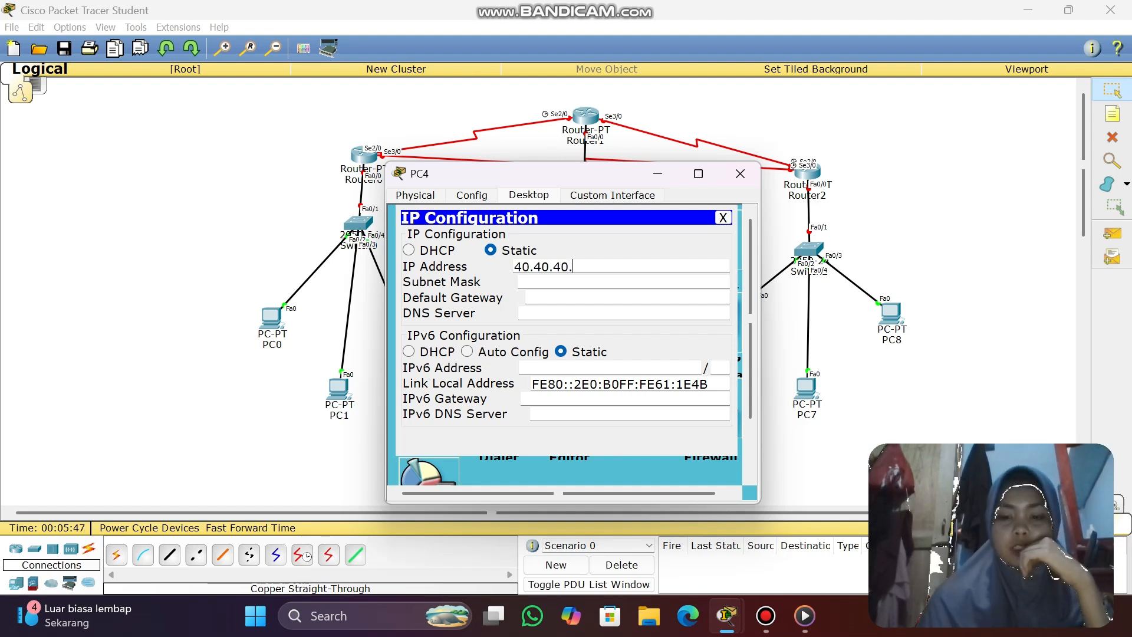
pyautogui.write('3')
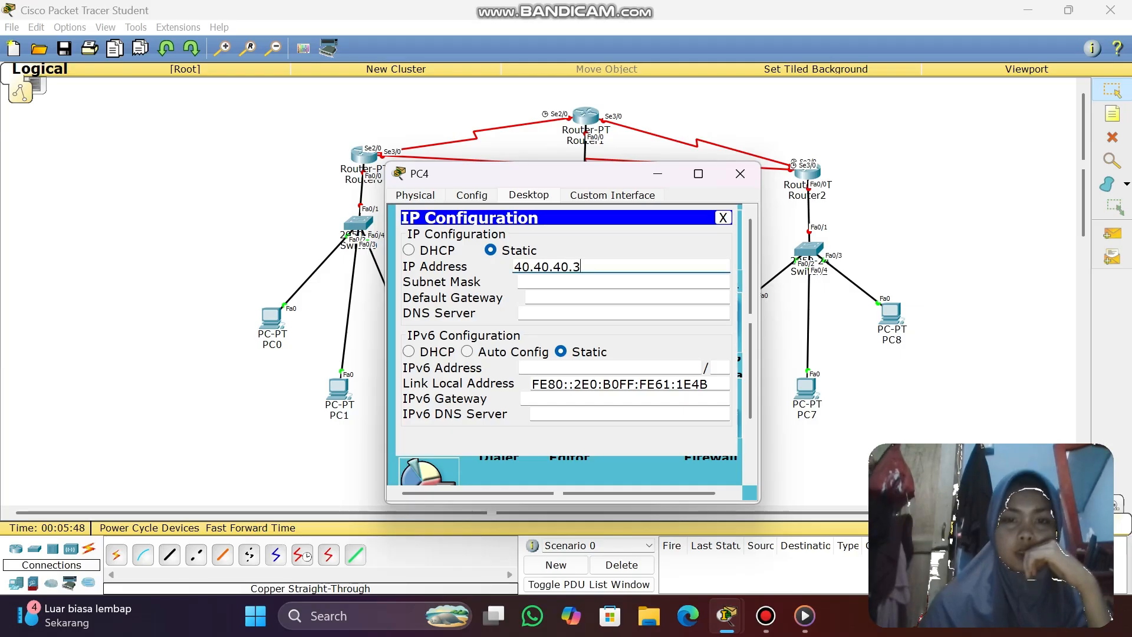
# - Fill in PC4's subnet mask as 255.0.0.0, set its default gateway to 40.40.40.1, and close its window
pyautogui.click(527, 282)
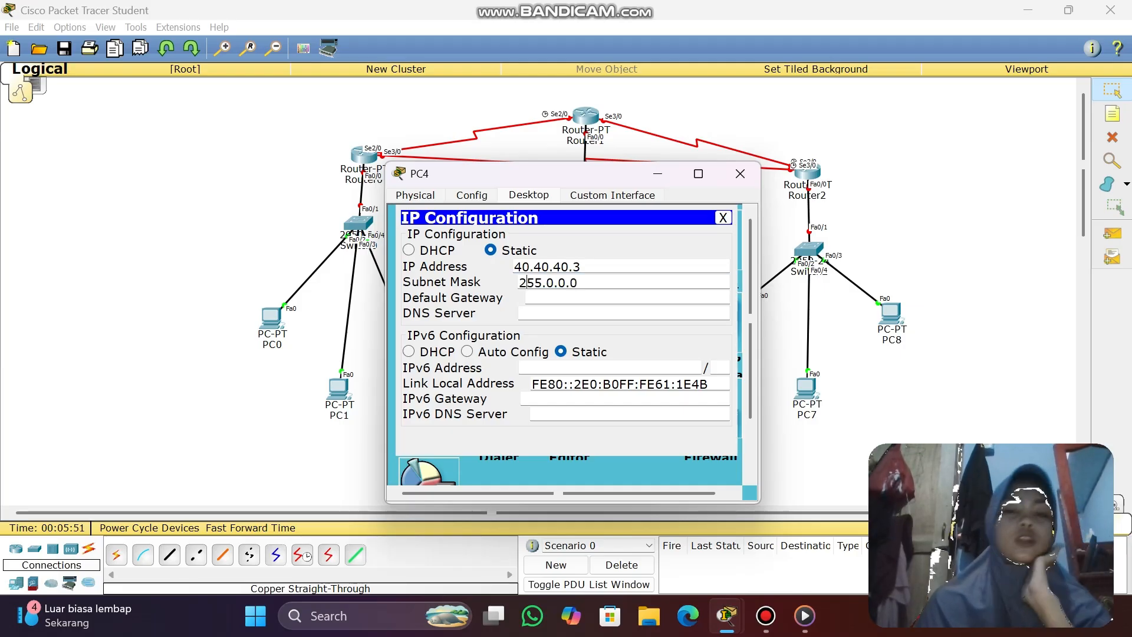
pyautogui.click(527, 297)
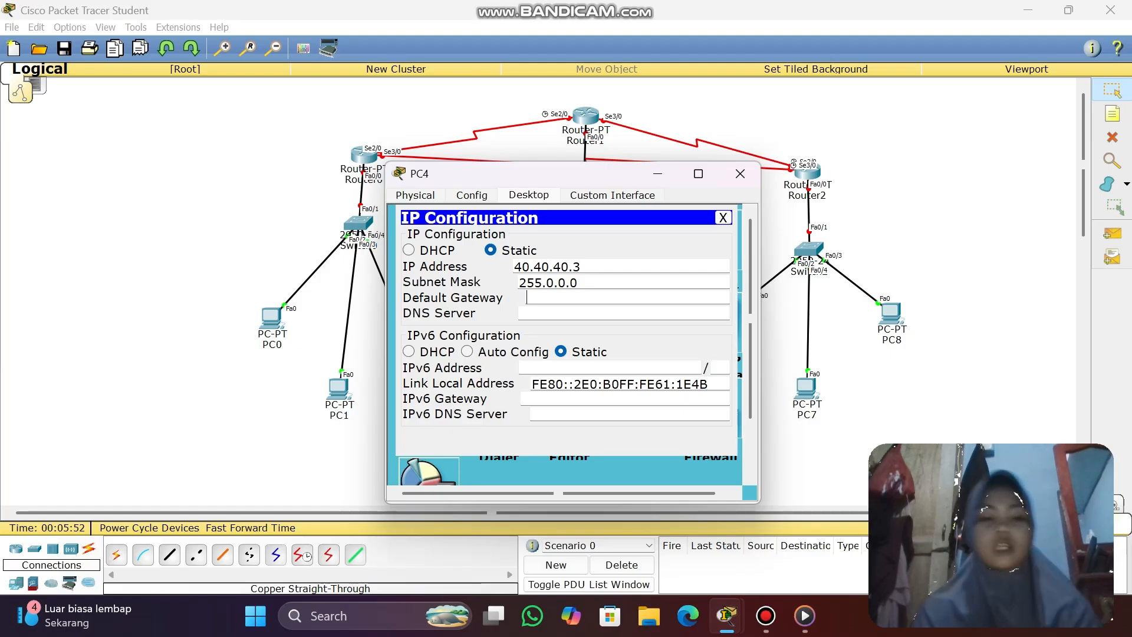
pyautogui.write('40.40.4')
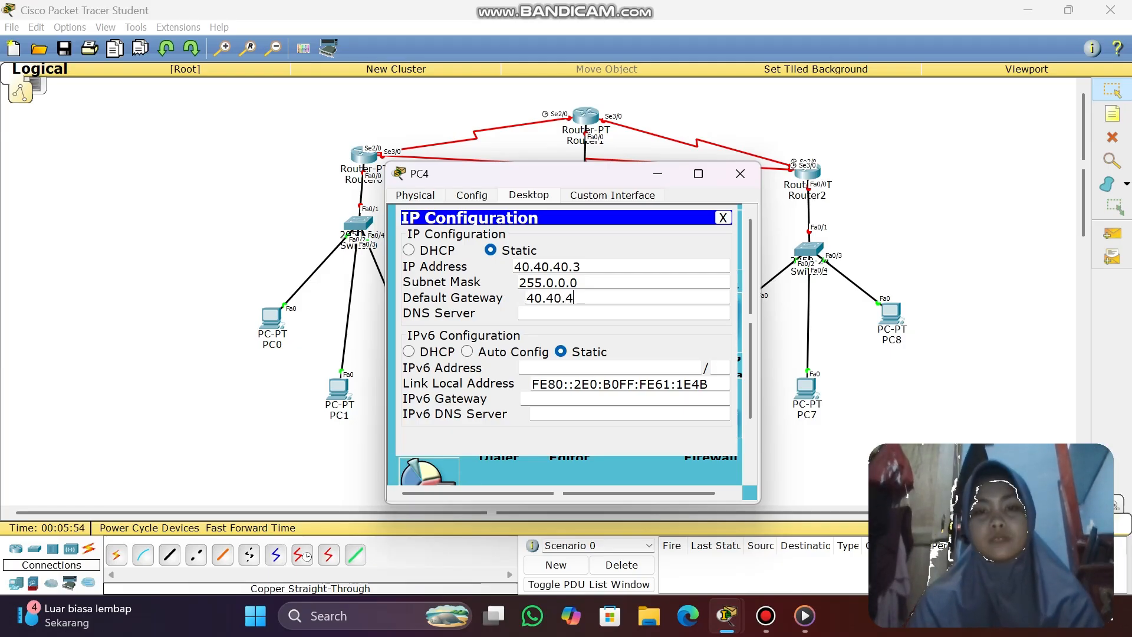
pyautogui.write('0.0')
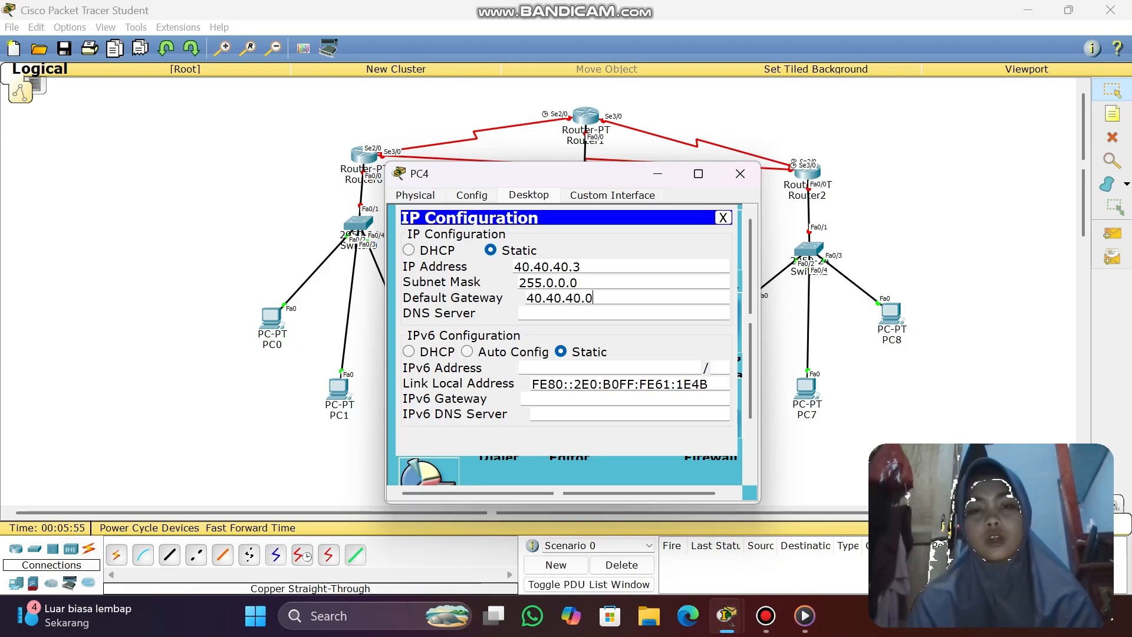
pyautogui.press('BackSpace')
pyautogui.write('1')
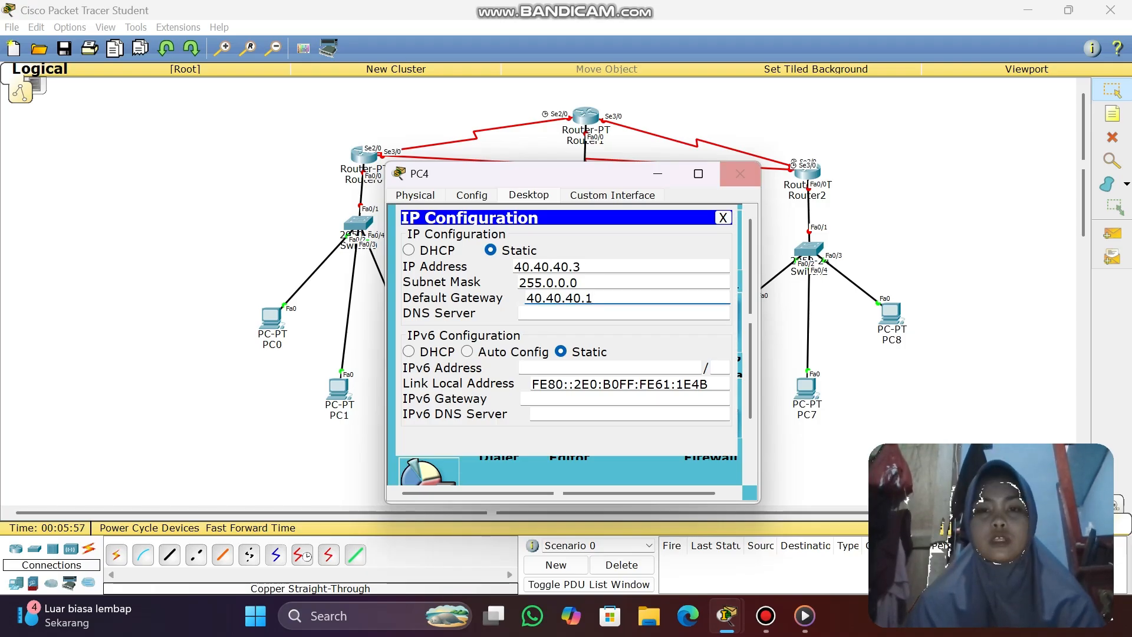
pyautogui.click(740, 173)
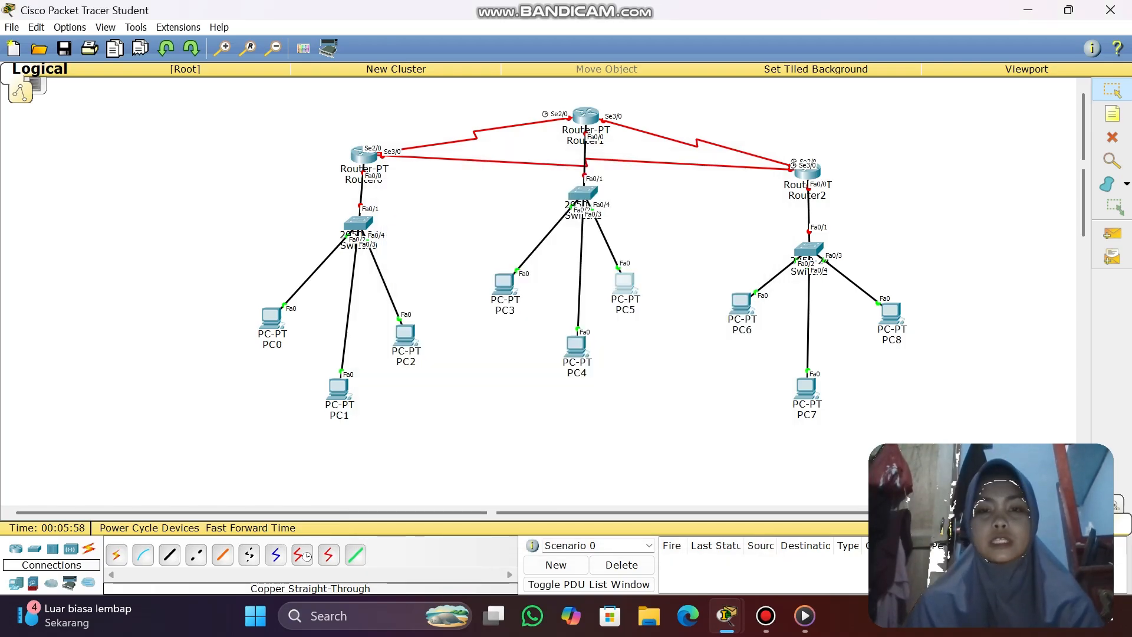
# - Enter 40.40.40.4 as PC5's static IPv4 address and fill in its subnet mask as 255.0.0.0
pyautogui.click(624, 283)
pyautogui.click(529, 195)
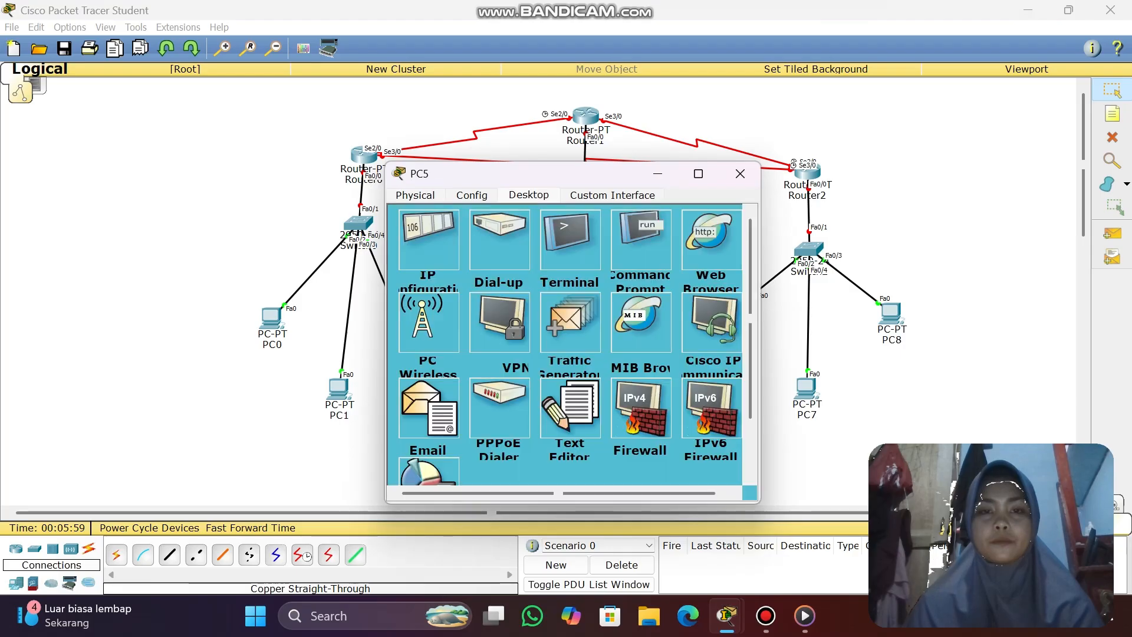
pyautogui.click(429, 235)
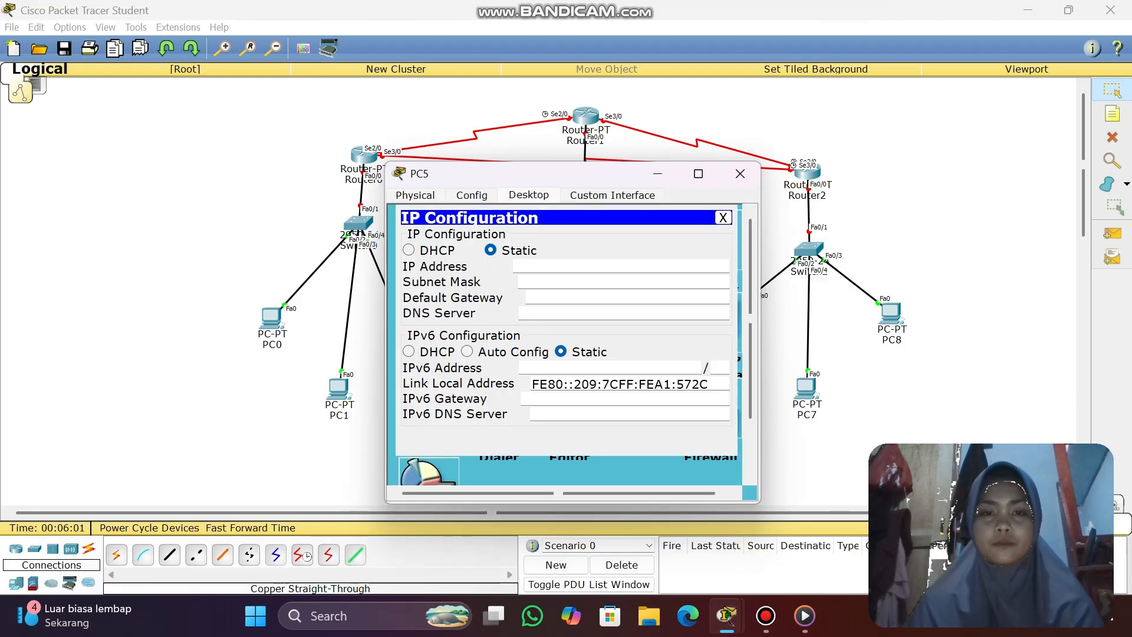
pyautogui.write('40.4')
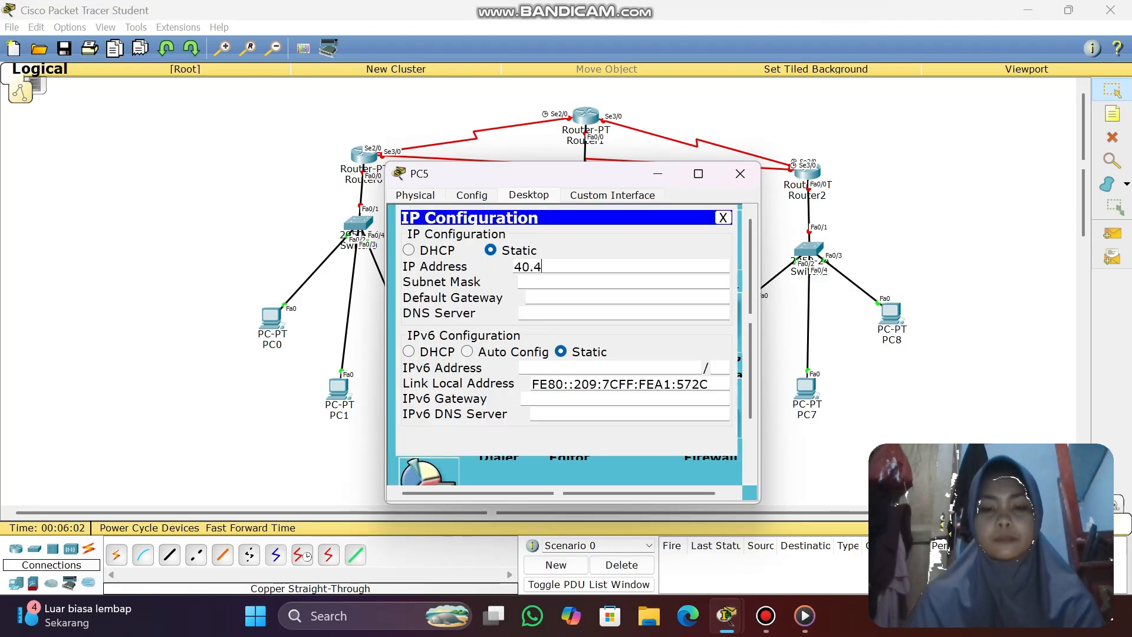
pyautogui.write('0.40.4')
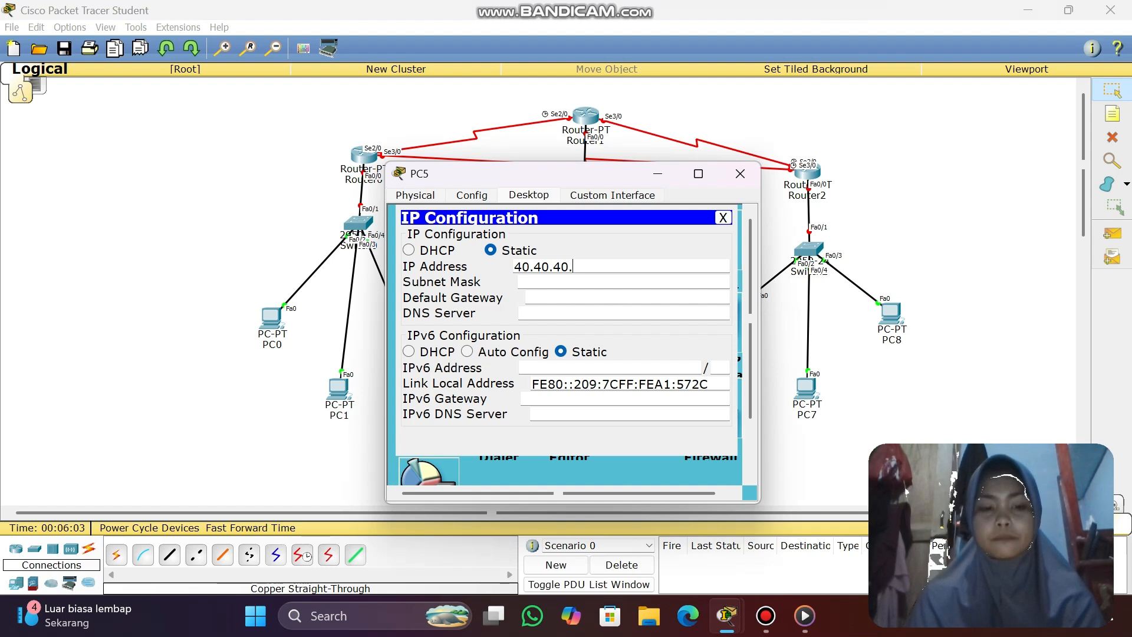
pyautogui.press('Tab')
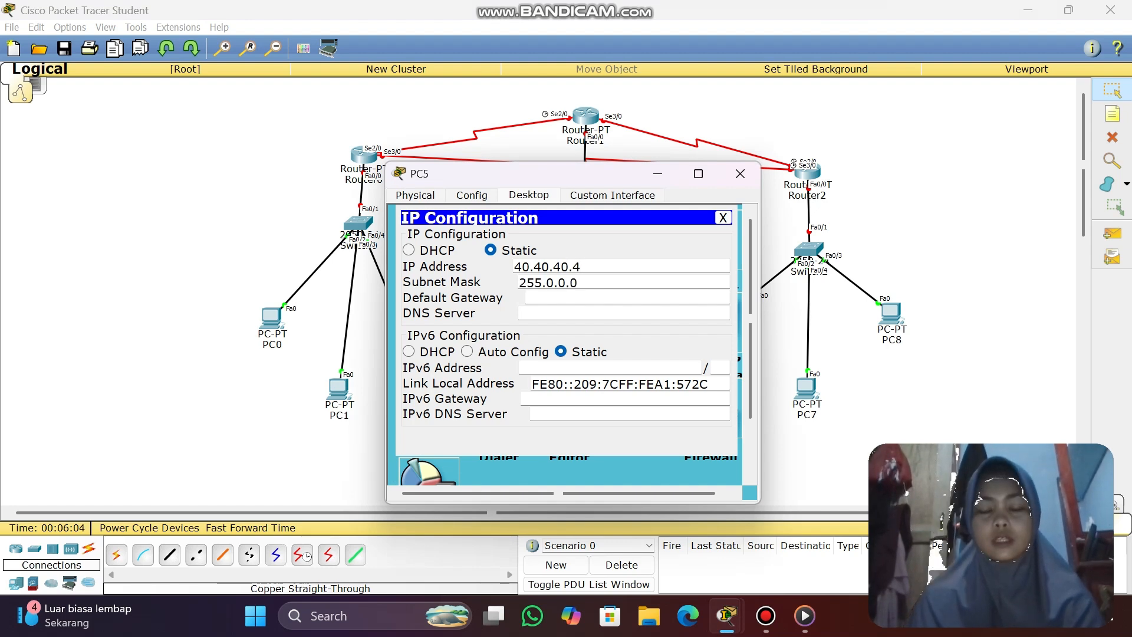
pyautogui.click(582, 266)
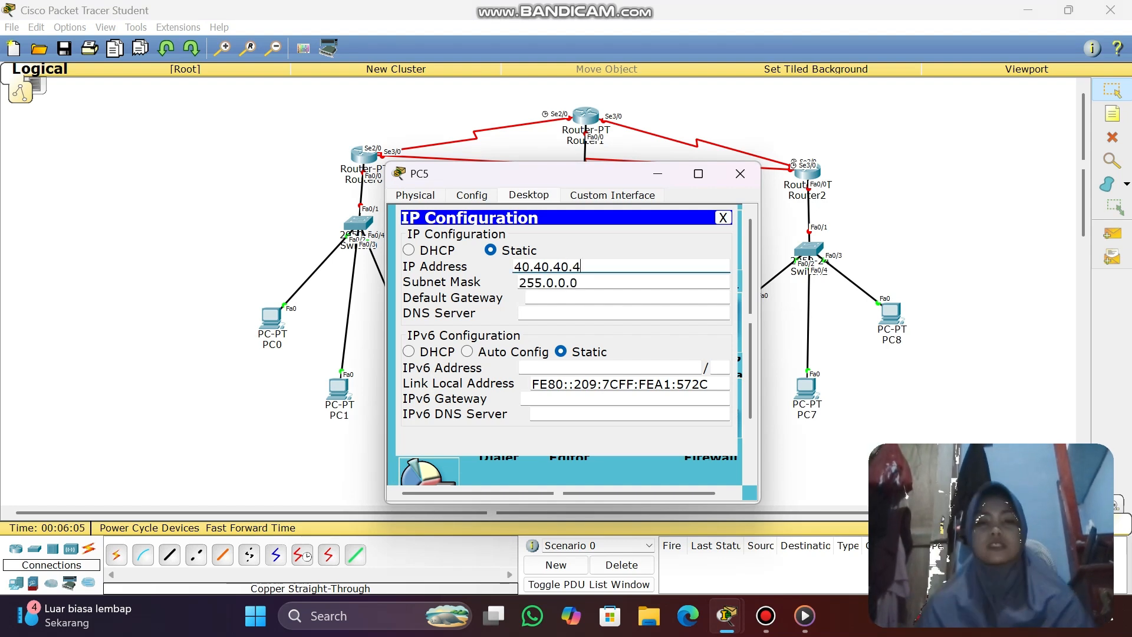
# - Set PC5's default gateway to 40.40.40.1 and close its configuration window
pyautogui.click(526, 297)
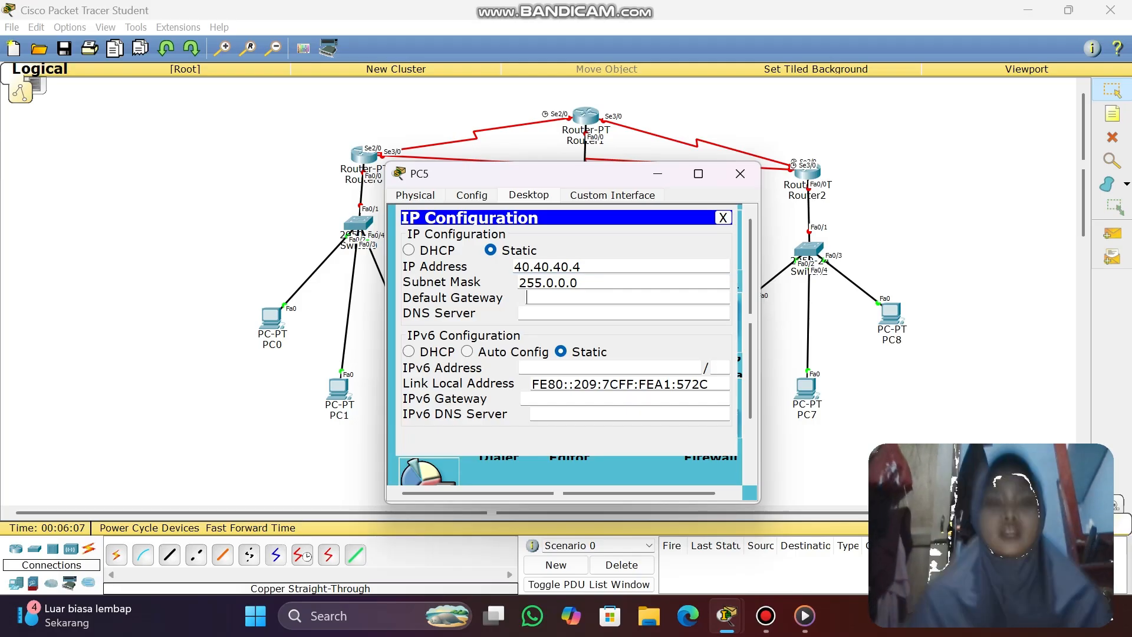
pyautogui.write('40.40')
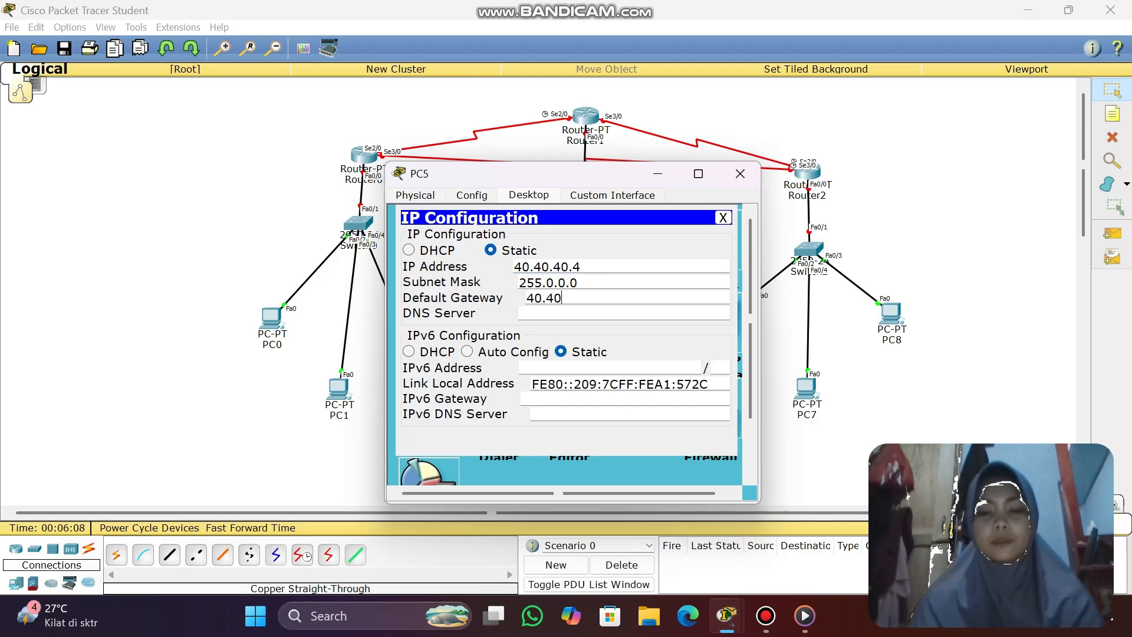
pyautogui.write('.40.1')
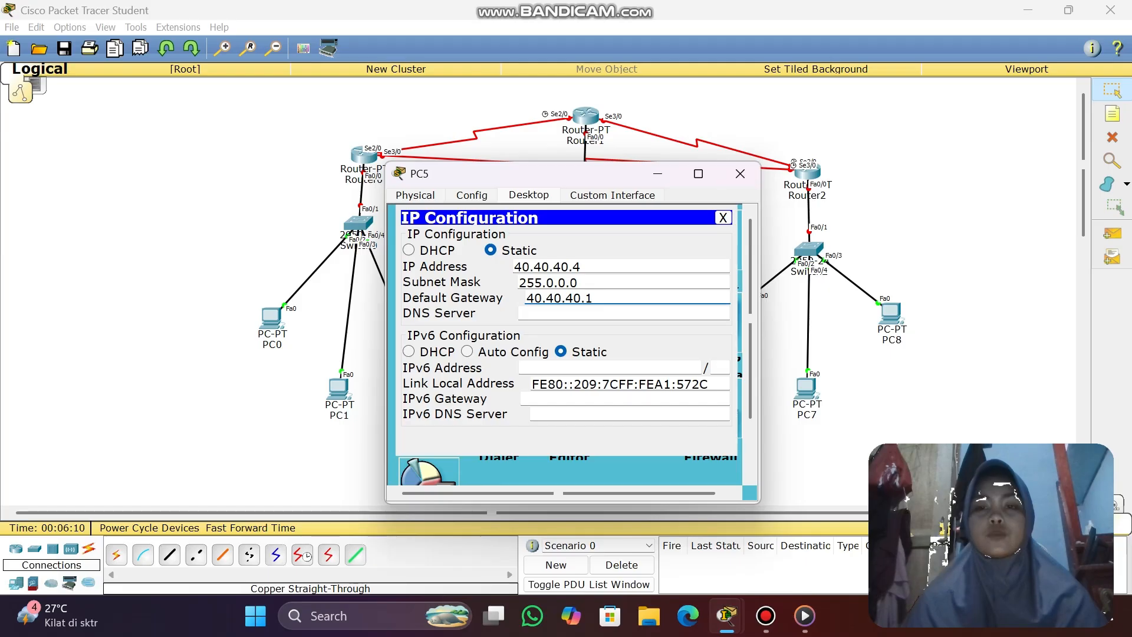
pyautogui.hotkey('alt', 'F4')
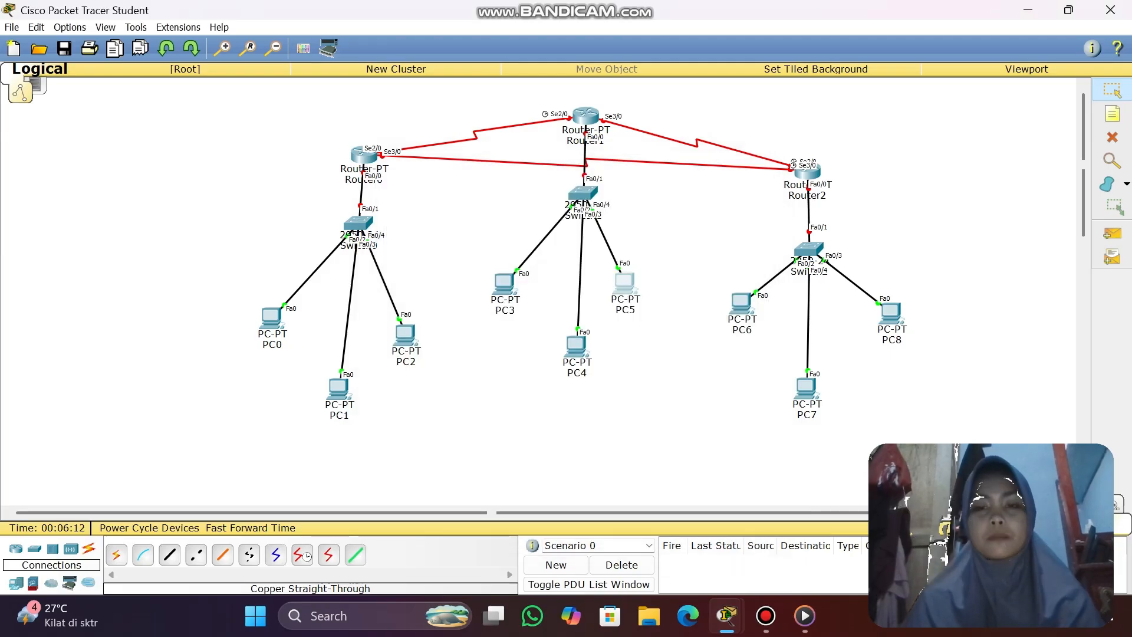
# - Enter 30.30.30.2 as the static IPv4 address in PC6's IP configuration
pyautogui.click(741, 304)
pyautogui.click(528, 195)
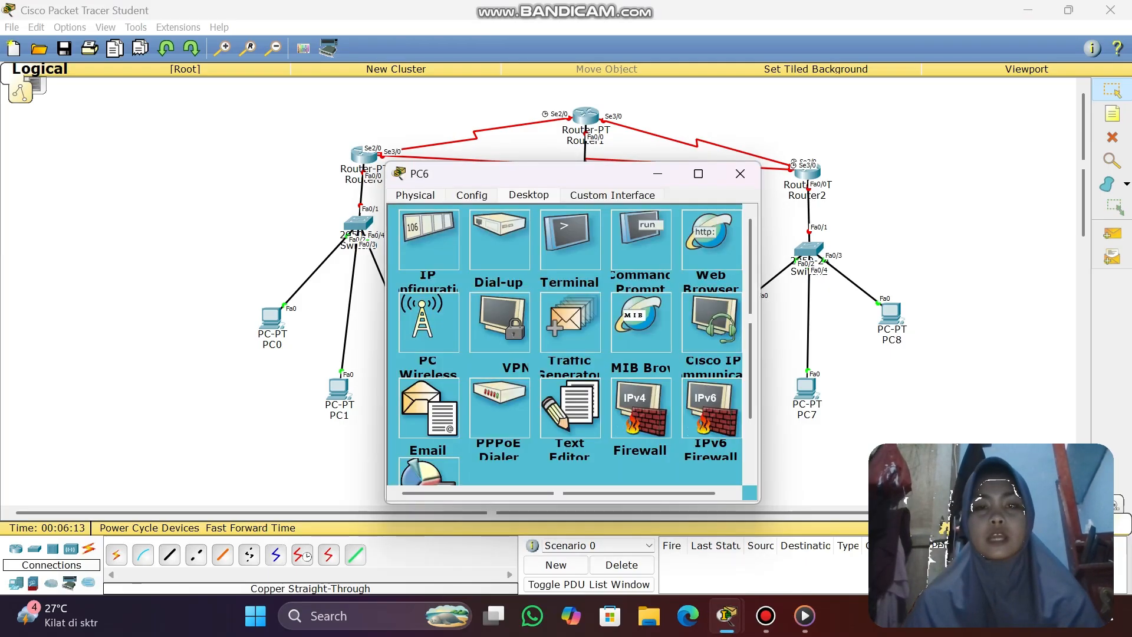
pyautogui.click(428, 238)
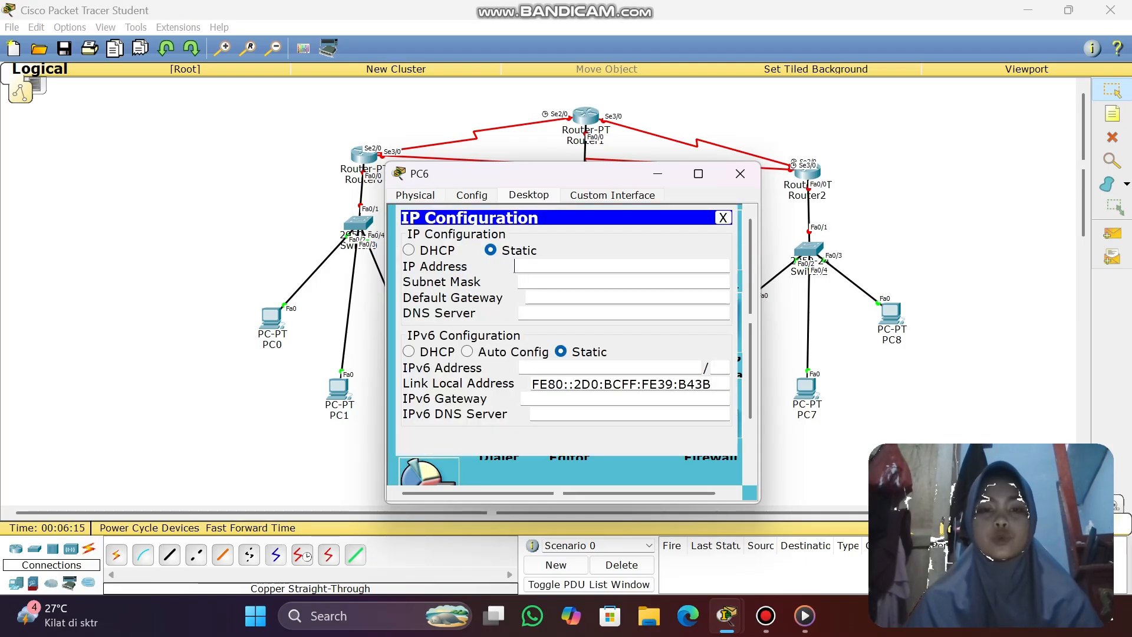
pyautogui.write('30.30.30')
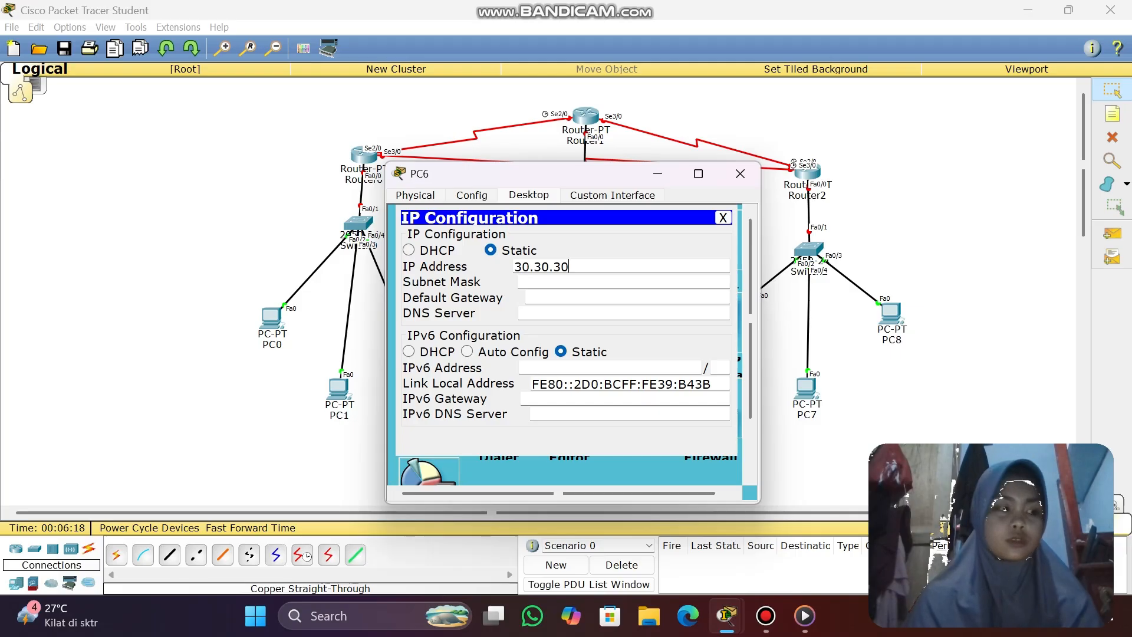
pyautogui.write('.')
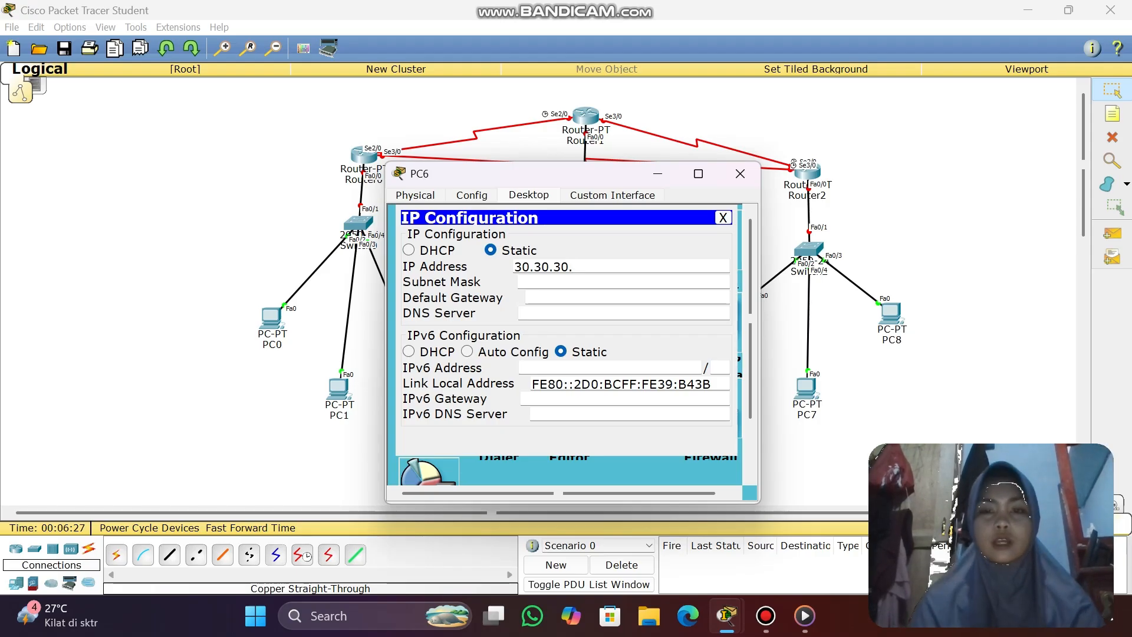
pyautogui.write('2')
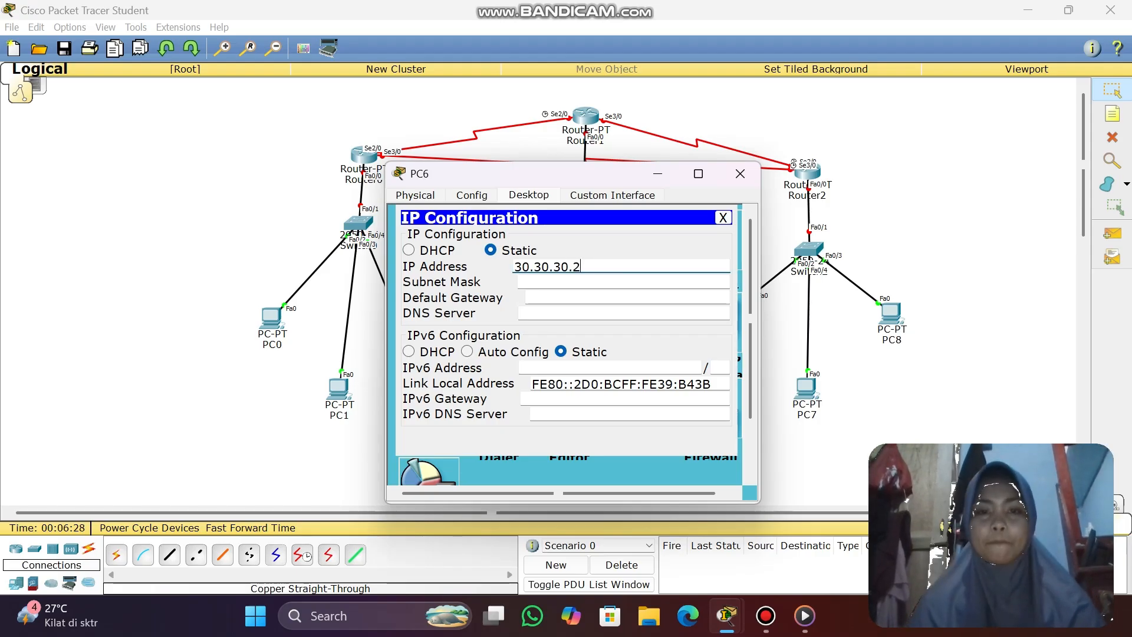
# - Fill in PC6's subnet mask as 255.0.0.0 and set its default gateway to 30.30.30.1
pyautogui.click(520, 282)
pyautogui.click(526, 296)
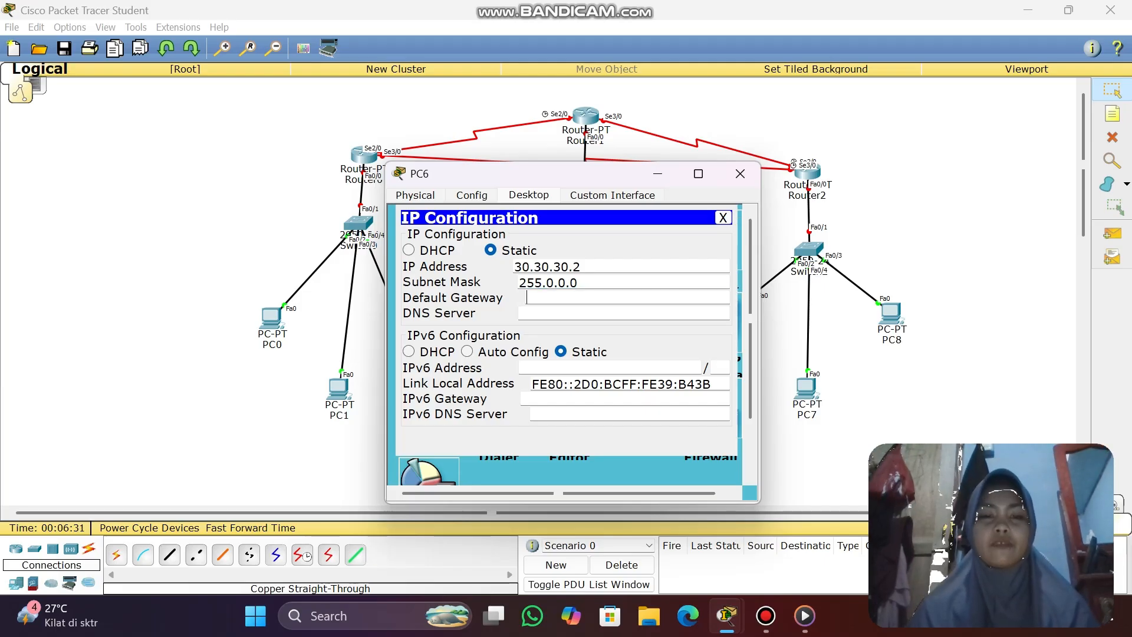
pyautogui.write('3')
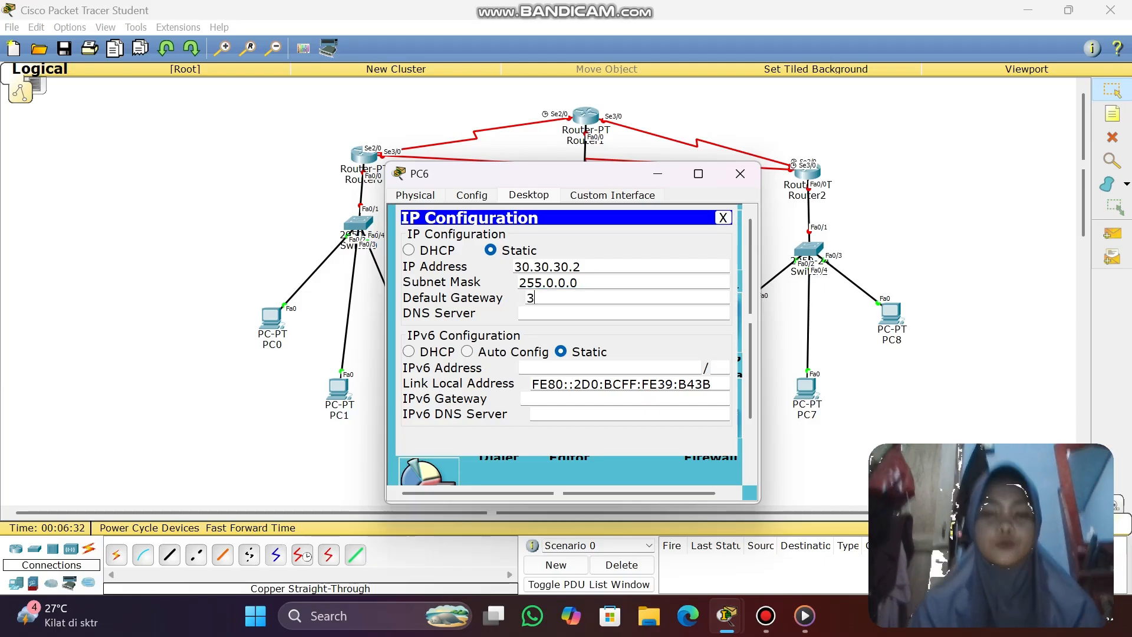
pyautogui.write('0.30.30.1')
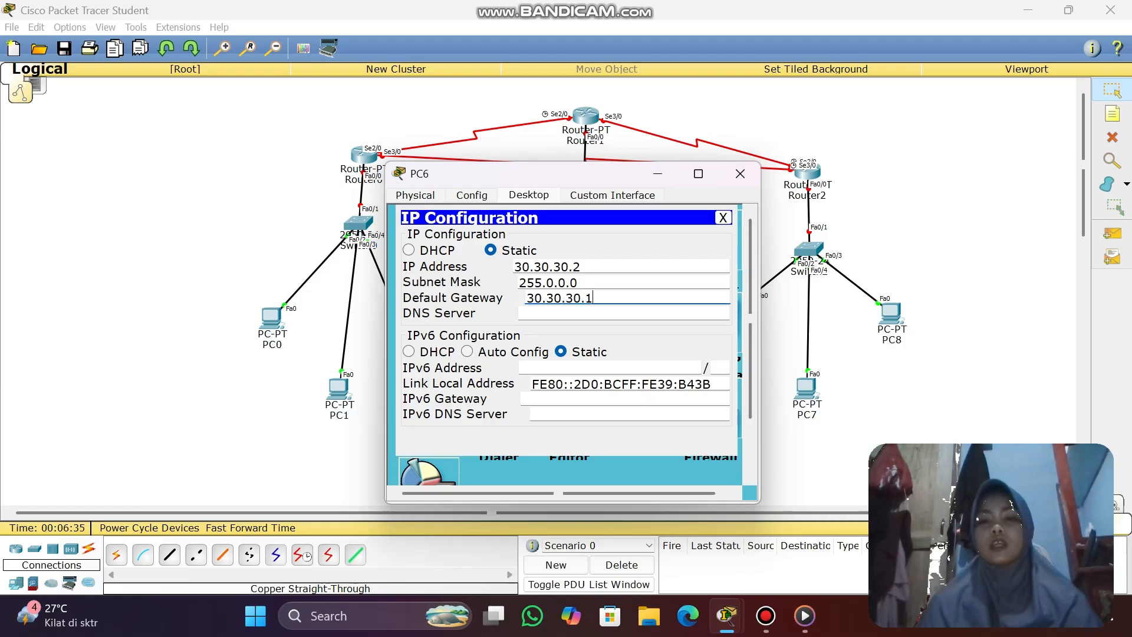
# - Enter 30.30.30.3 as the static IPv4 address in PC7's IP configuration
pyautogui.click(806, 389)
pyautogui.click(529, 194)
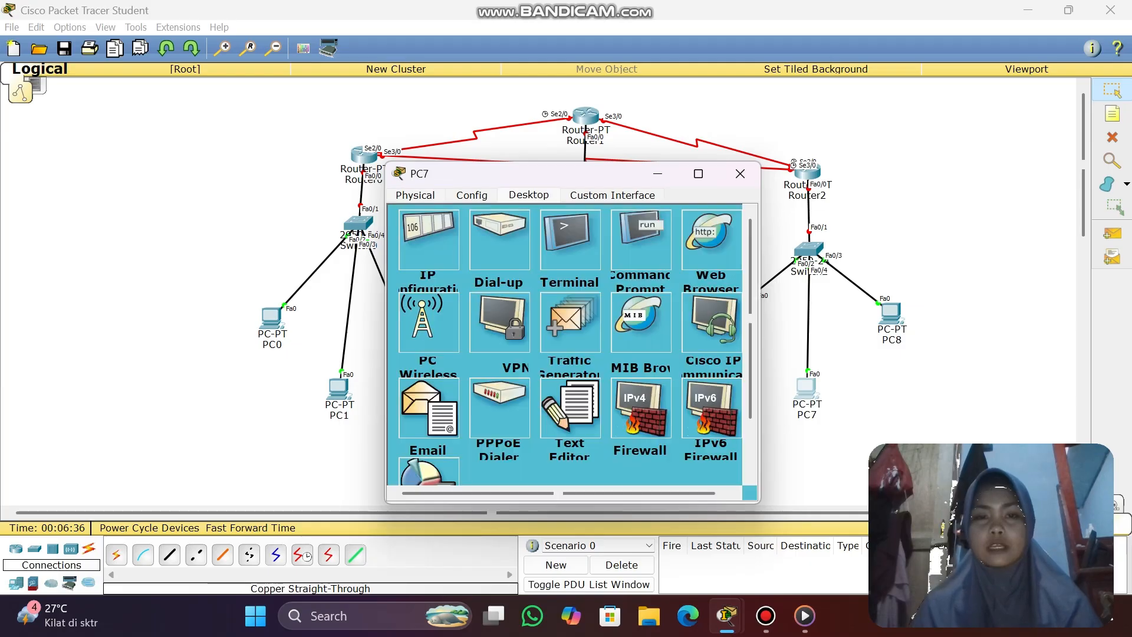
pyautogui.click(428, 239)
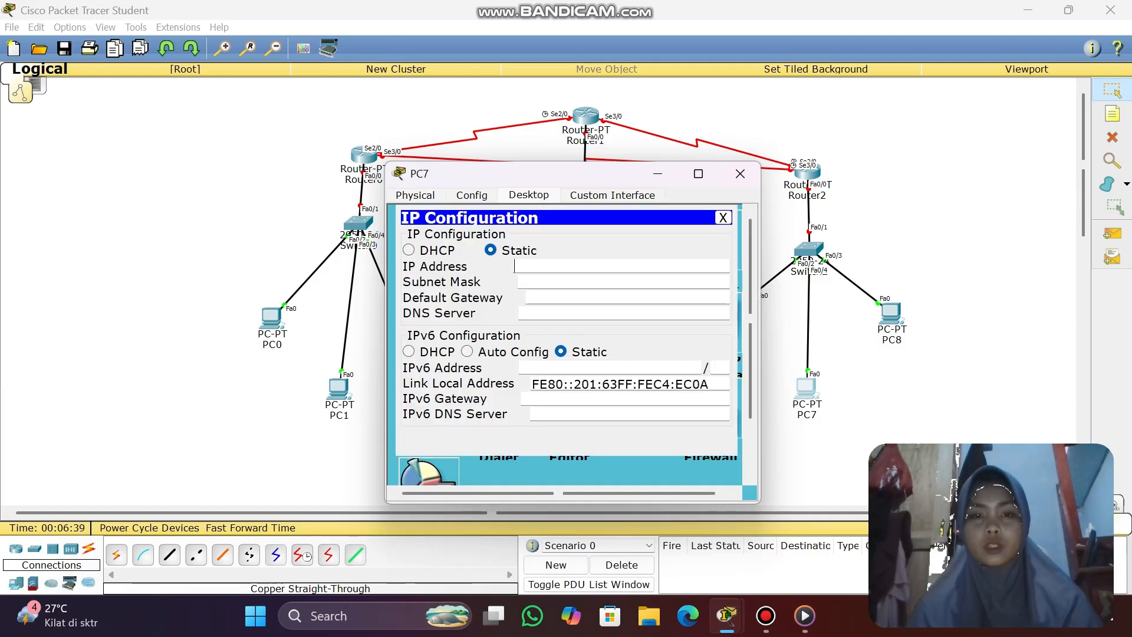
pyautogui.write('30.30')
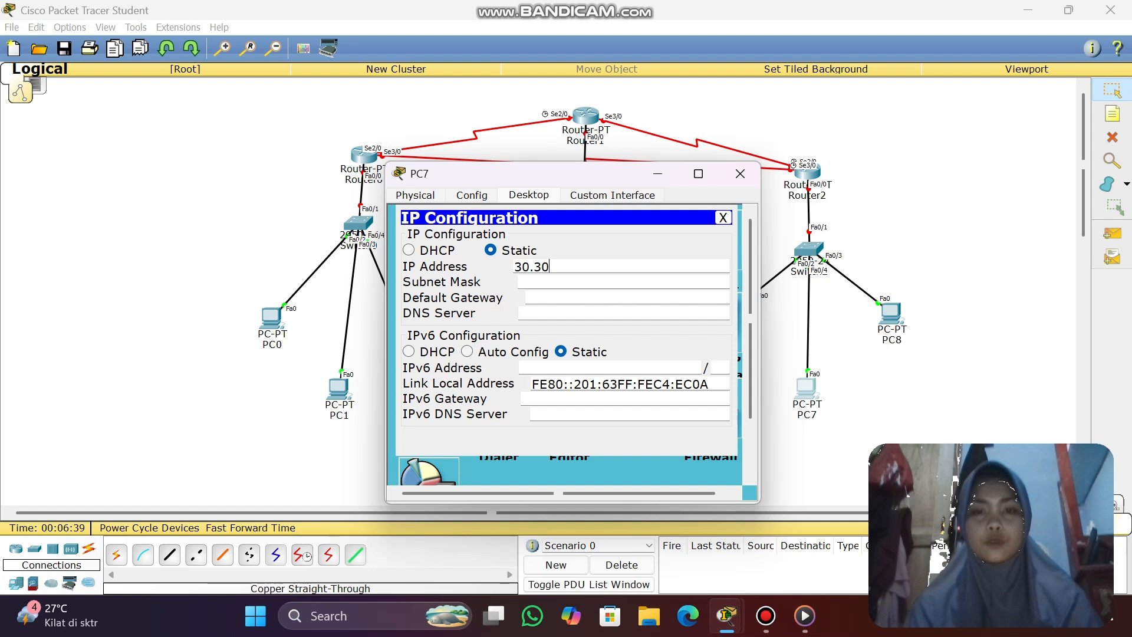
pyautogui.write('.3')
pyautogui.press('BackSpace')
pyautogui.write('.30')
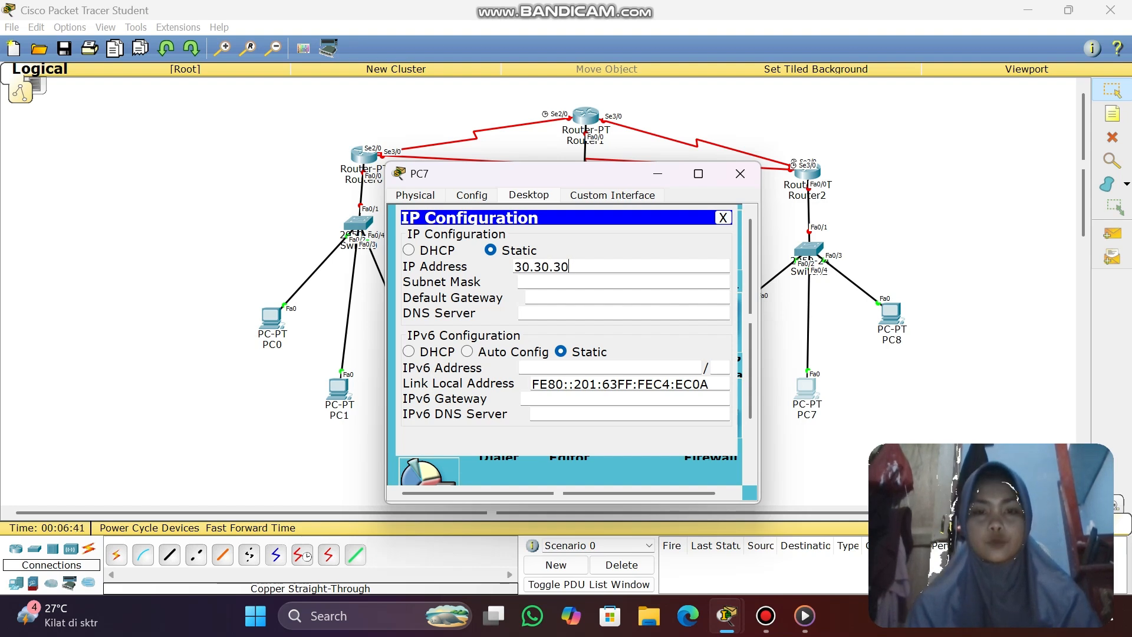
pyautogui.write('.3')
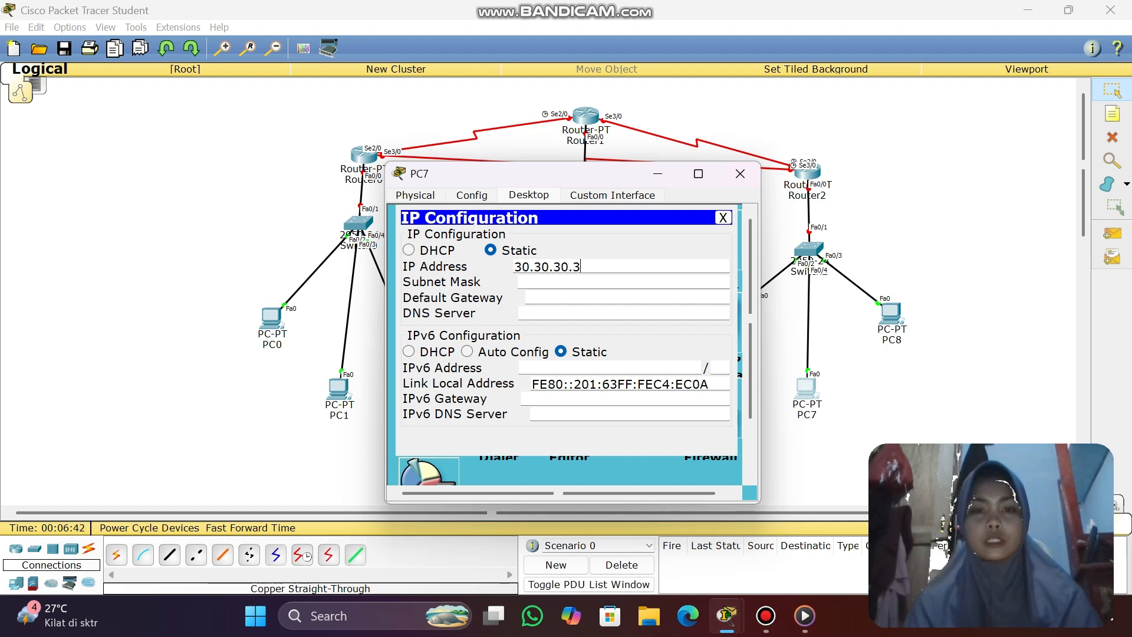
# - Fill in PC7's subnet mask as 255.0.0.0, set its default gateway to 30.30.30.1 and close its configuration window
pyautogui.click(543, 282)
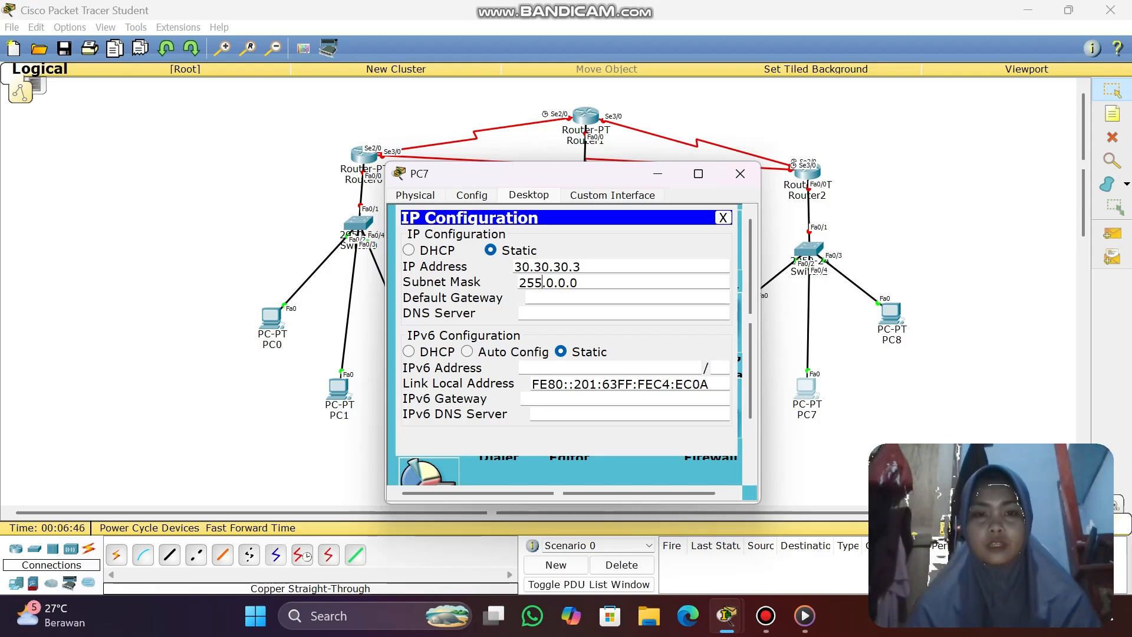
pyautogui.click(590, 297)
pyautogui.write('30.')
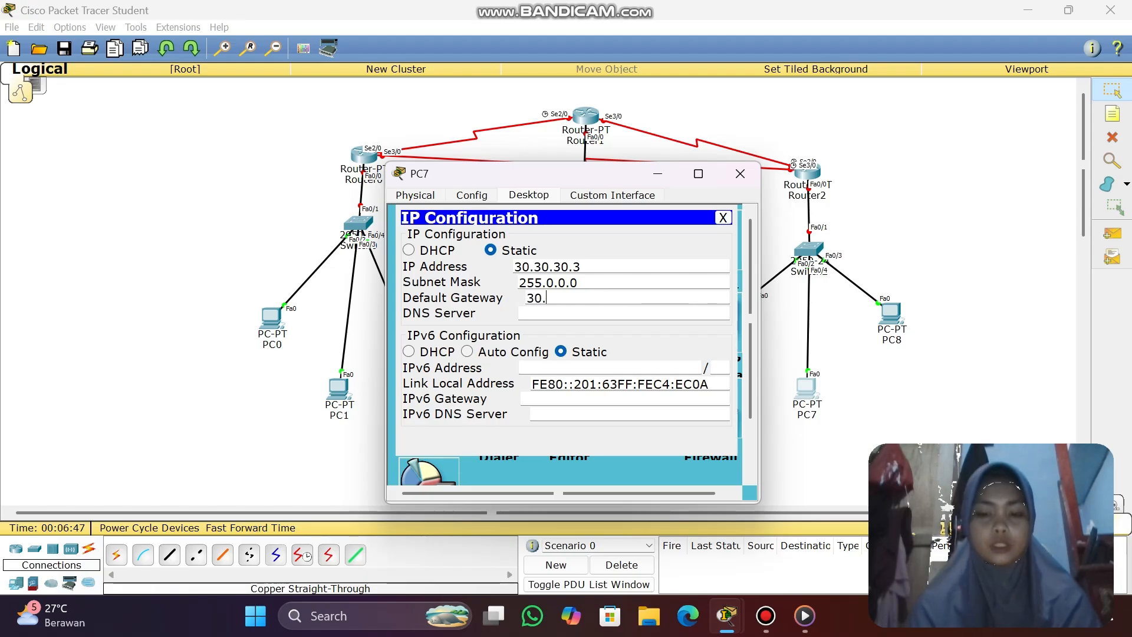
pyautogui.write('30.30.')
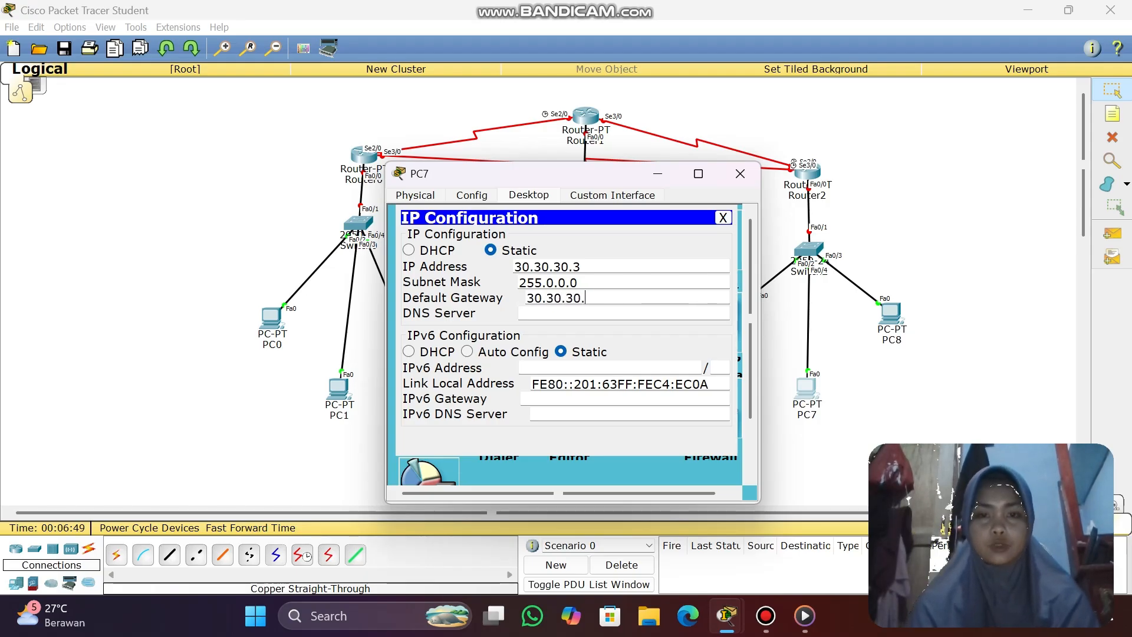
pyautogui.write('1')
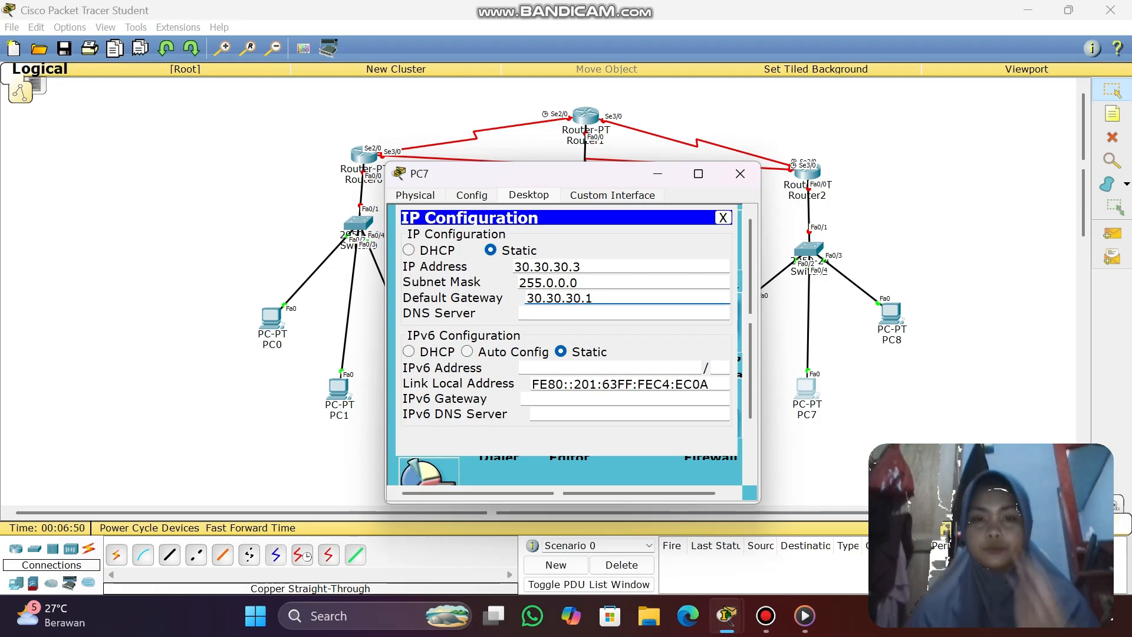
pyautogui.click(740, 174)
# - Enter 30.30.30.4 as the static IPv4 address in PC8's IP configuration
pyautogui.click(890, 313)
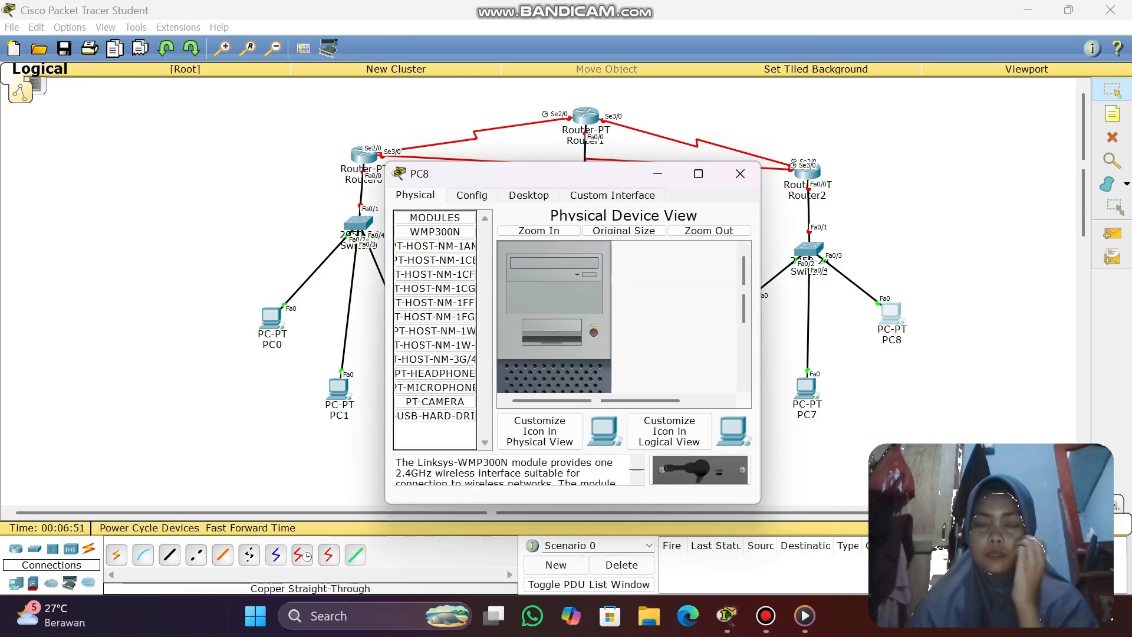
pyautogui.click(529, 195)
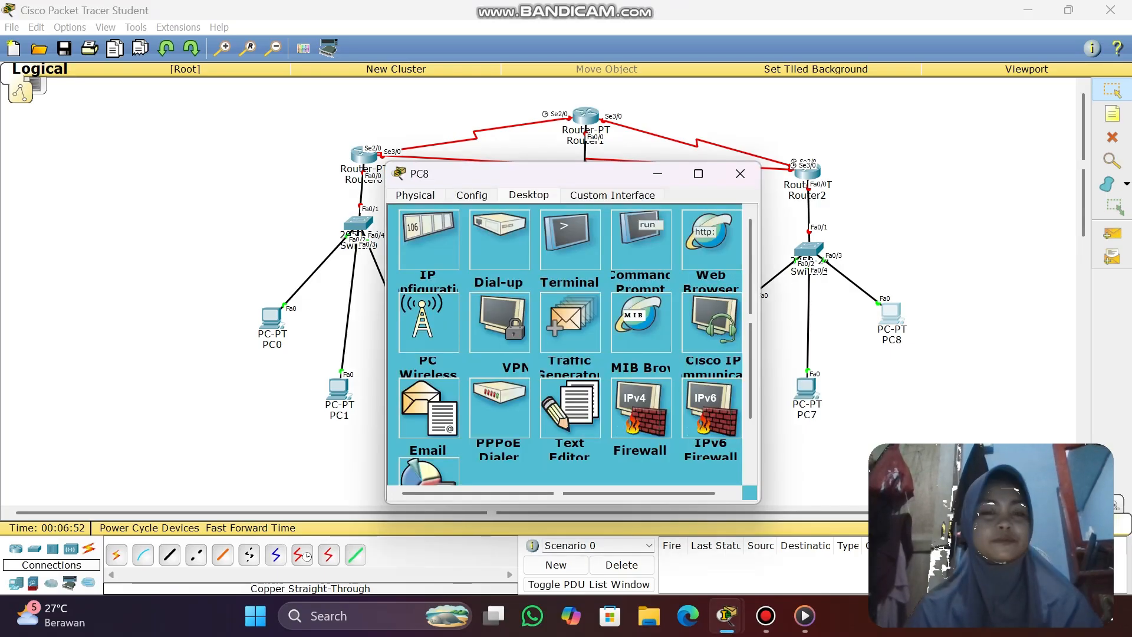
pyautogui.click(428, 239)
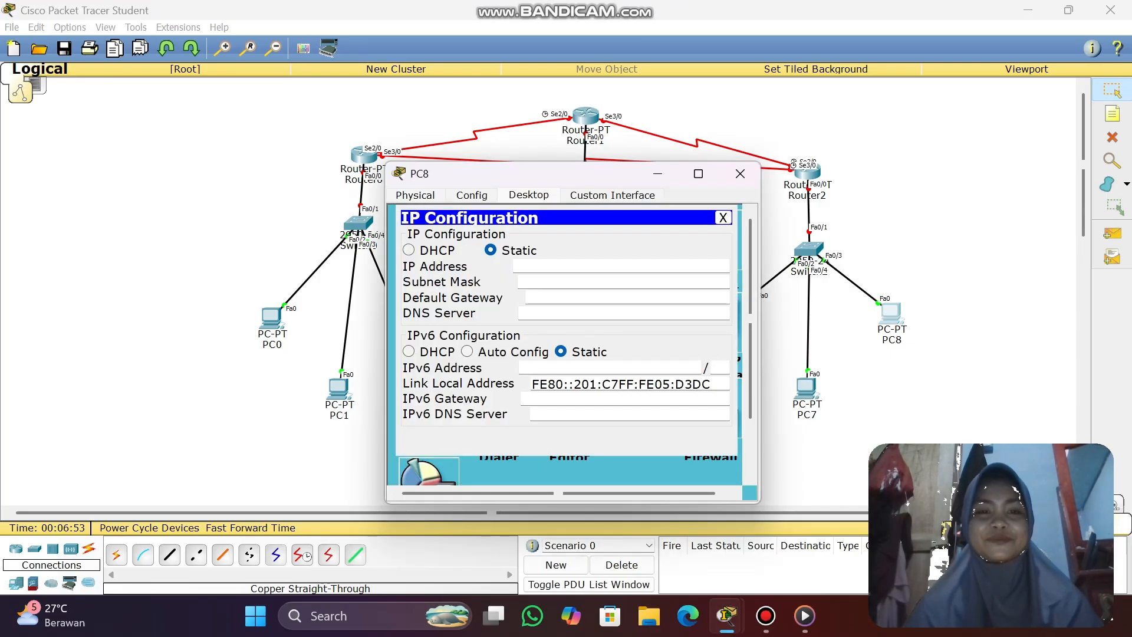
pyautogui.write('30.3')
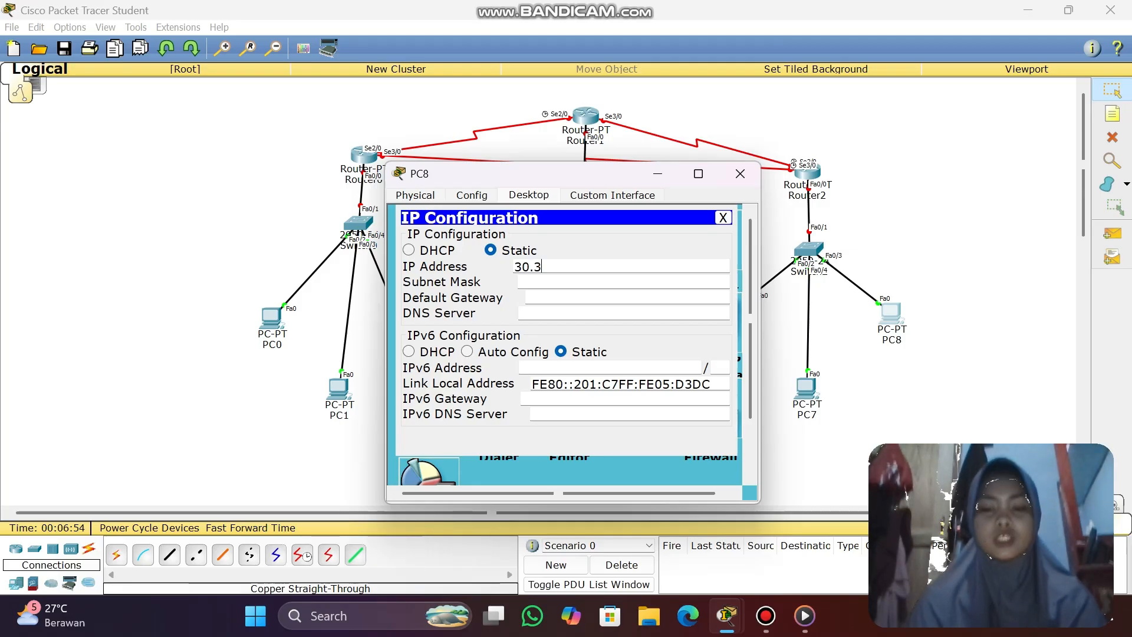
pyautogui.write('0.30.4')
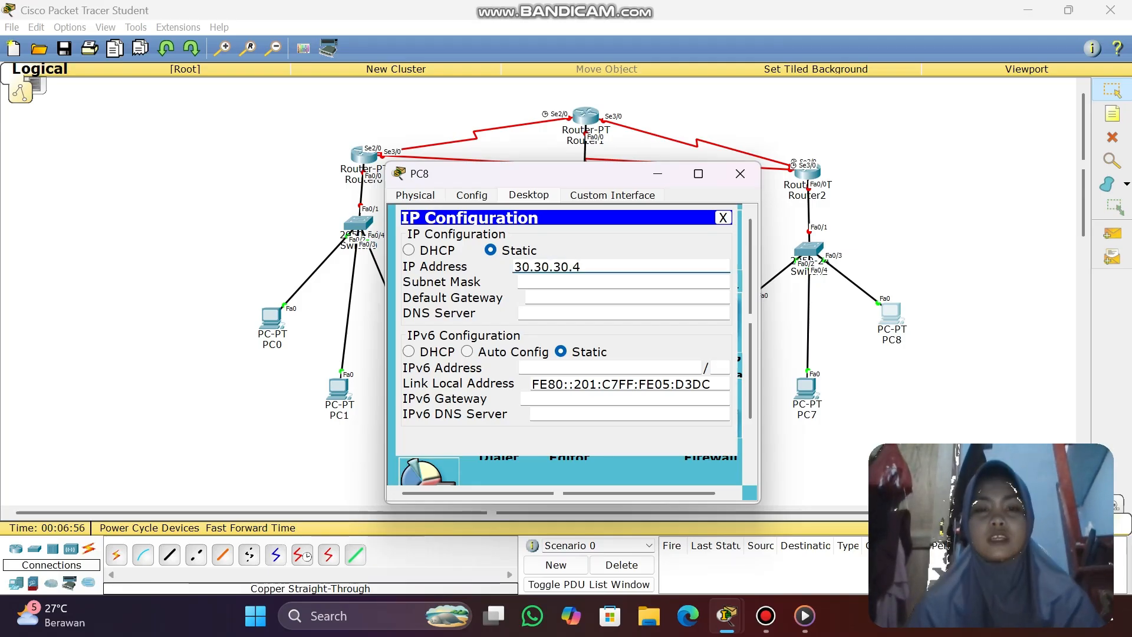
# - Fill in PC8's subnet mask as 255.0.0.0, set its default gateway to 30.30.30.1 and close its configuration window
pyautogui.click(534, 283)
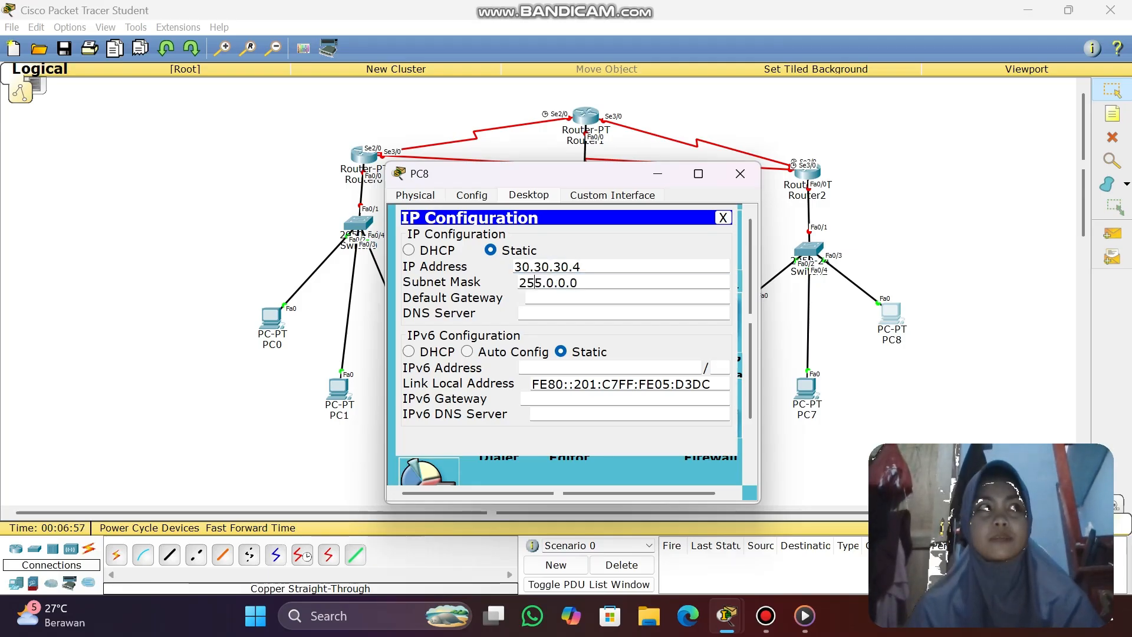
pyautogui.write('3')
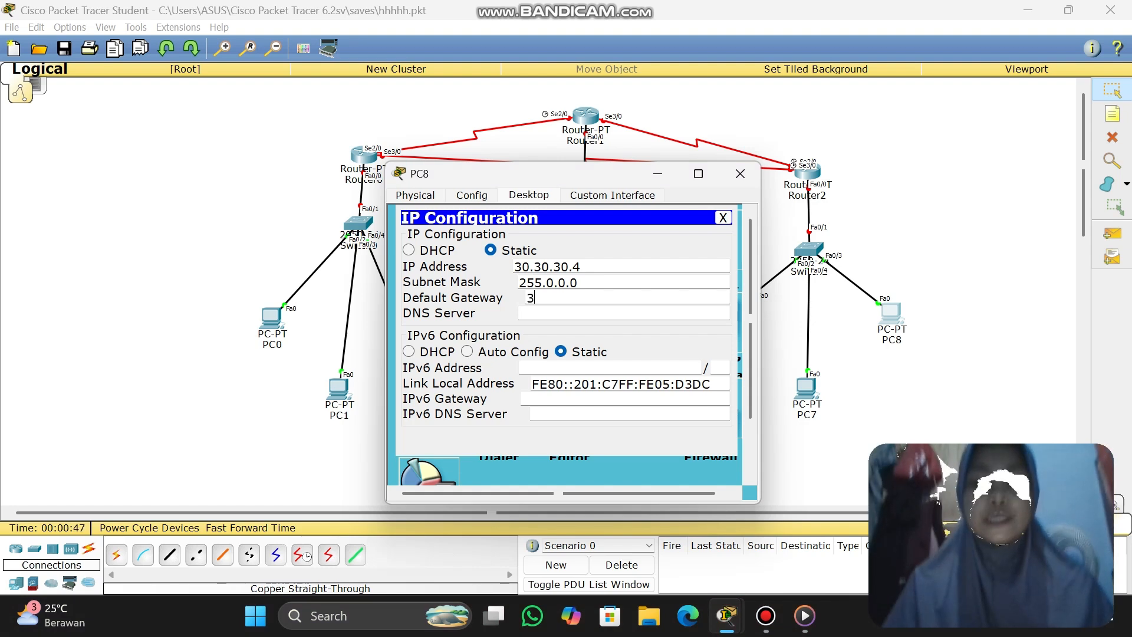
pyautogui.write('0.30.30.1')
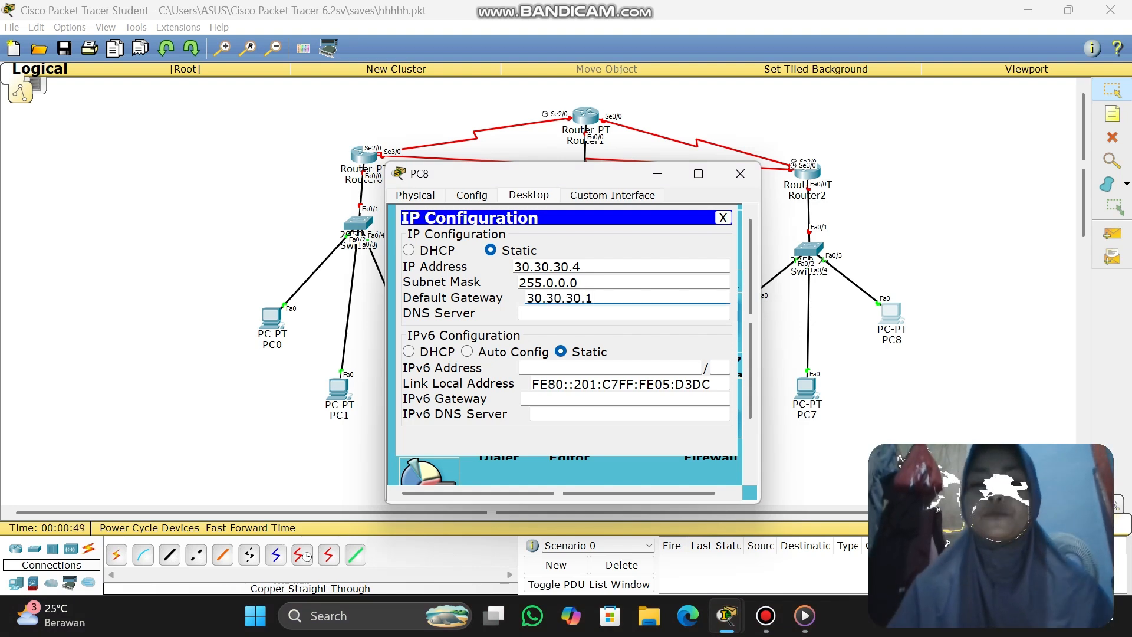
pyautogui.hotkey('alt', 'F4')
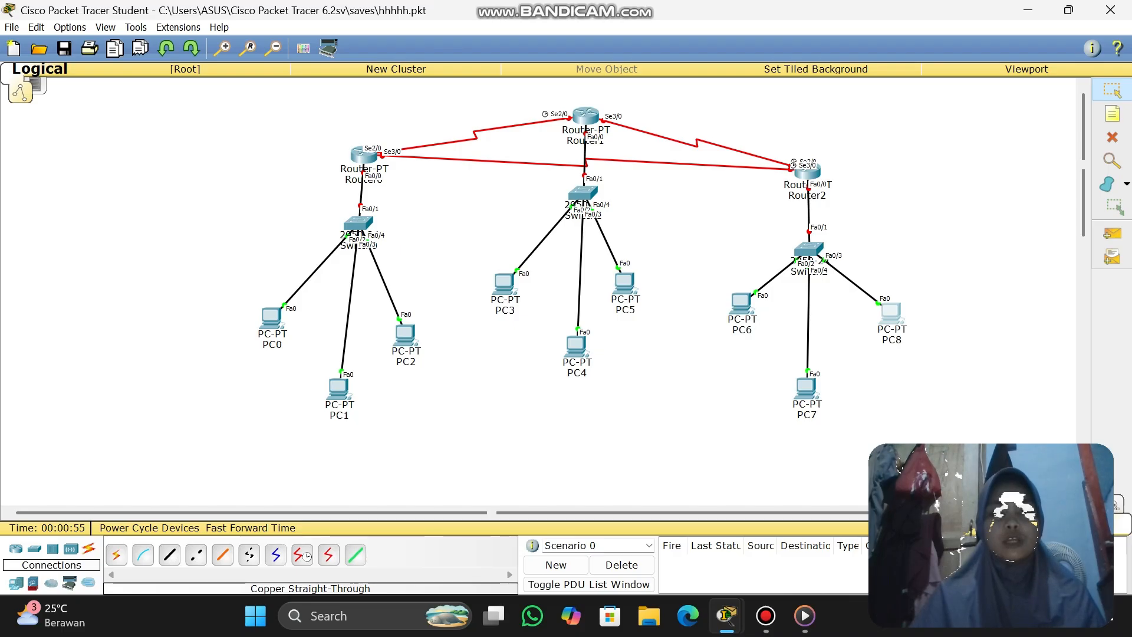
# - Open Router0's command line and enter global configuration mode with enable and conf t
pyautogui.click(364, 155)
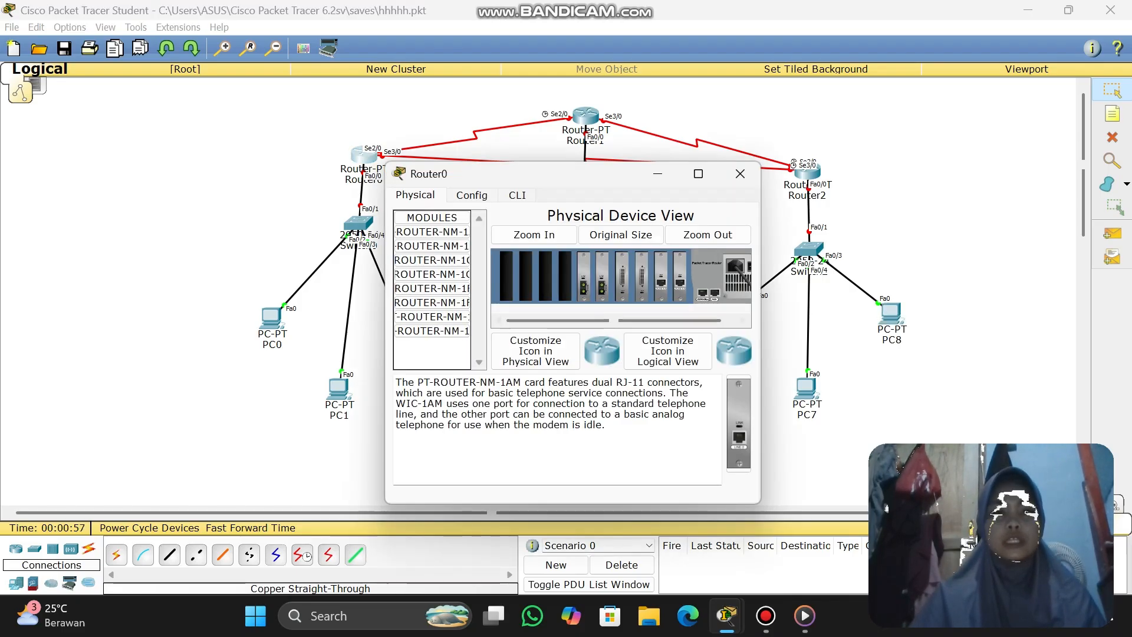
pyautogui.click(517, 194)
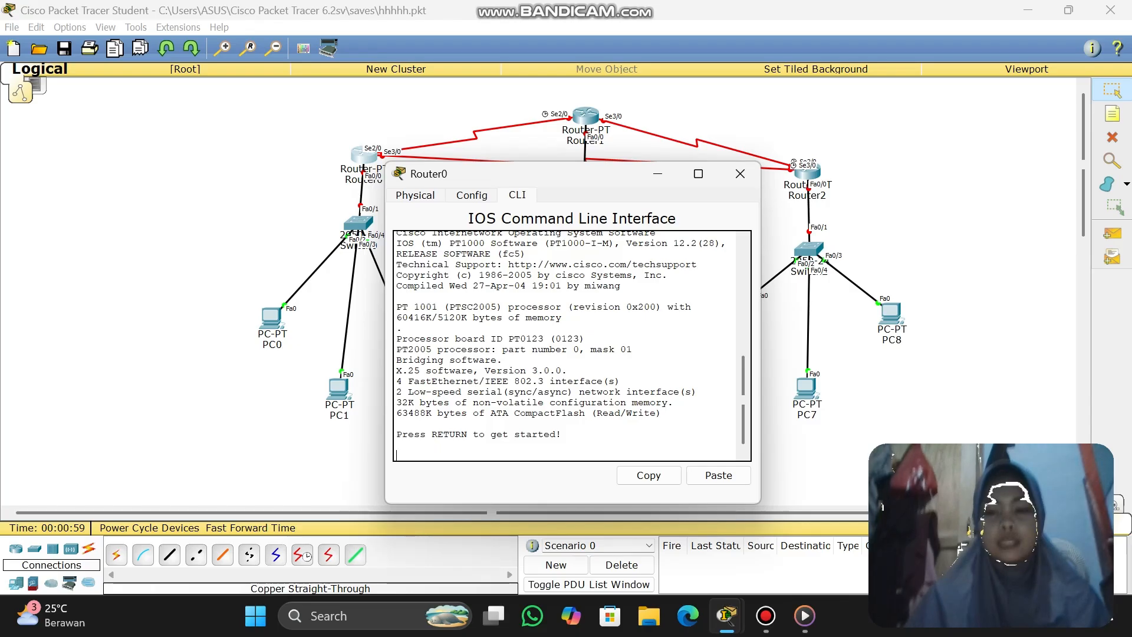
pyautogui.press('Return')
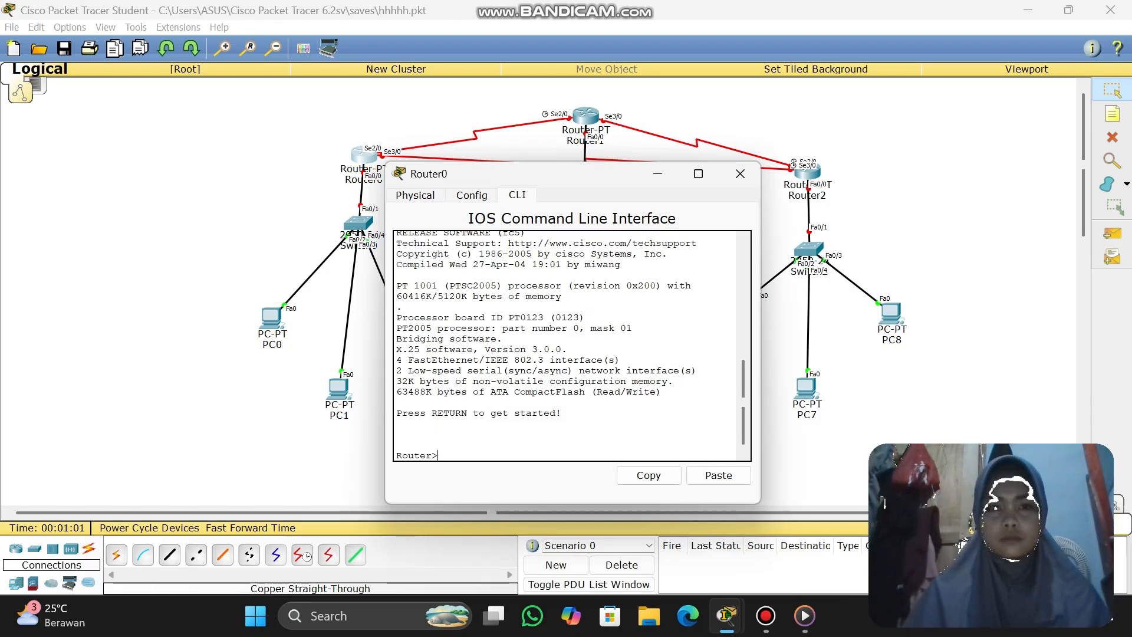
pyautogui.scroll(10, 564, 346)
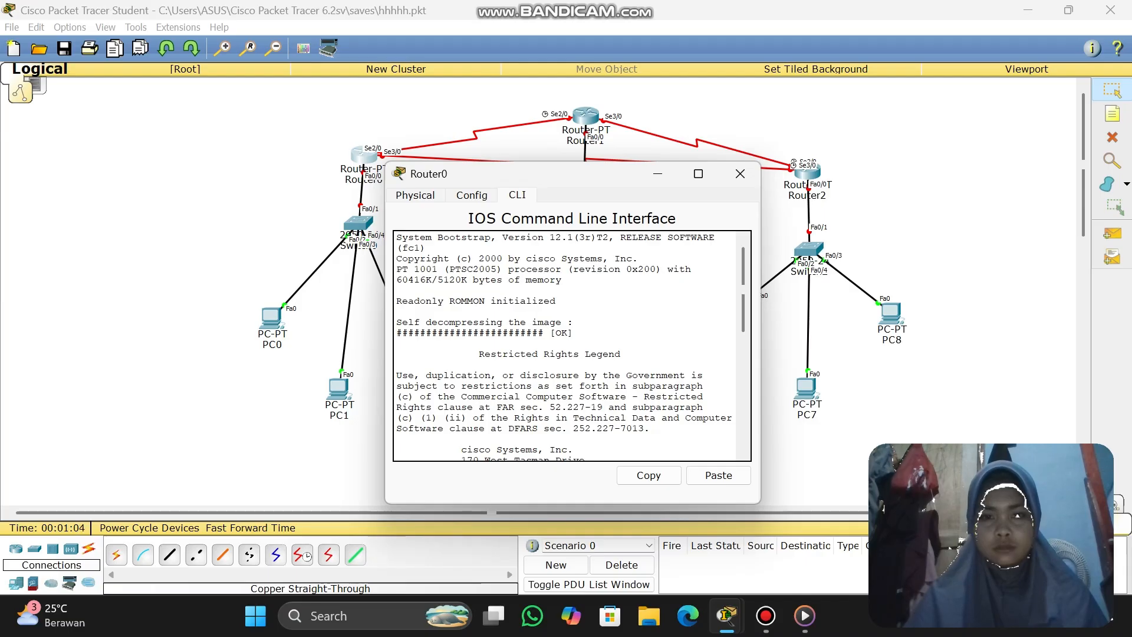
pyautogui.scroll(-10, 564, 346)
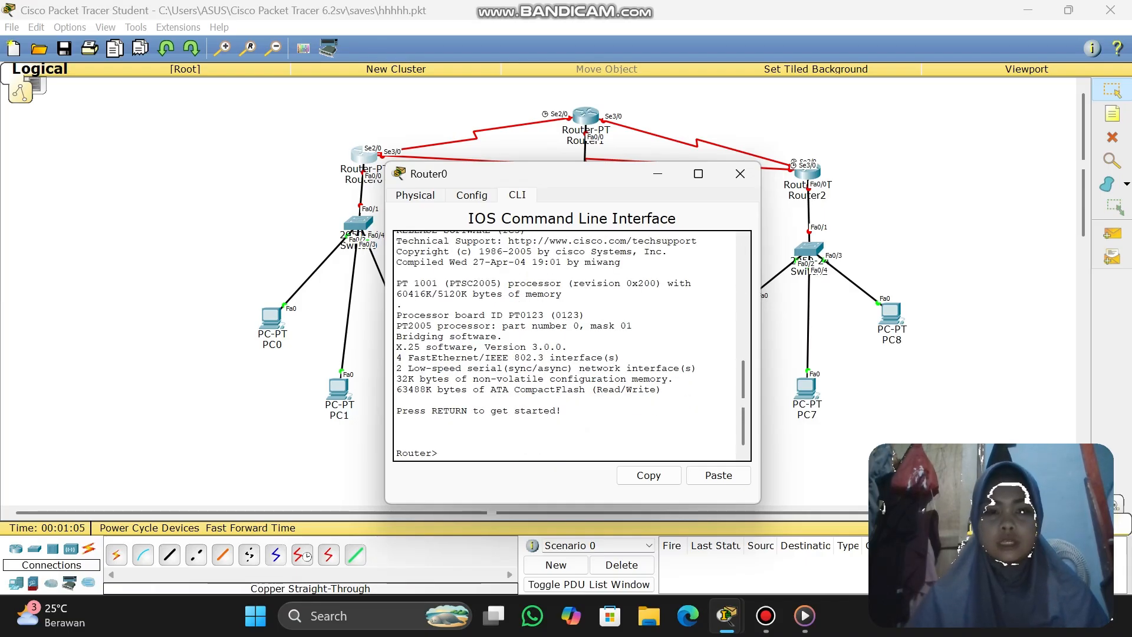
pyautogui.write('ena')
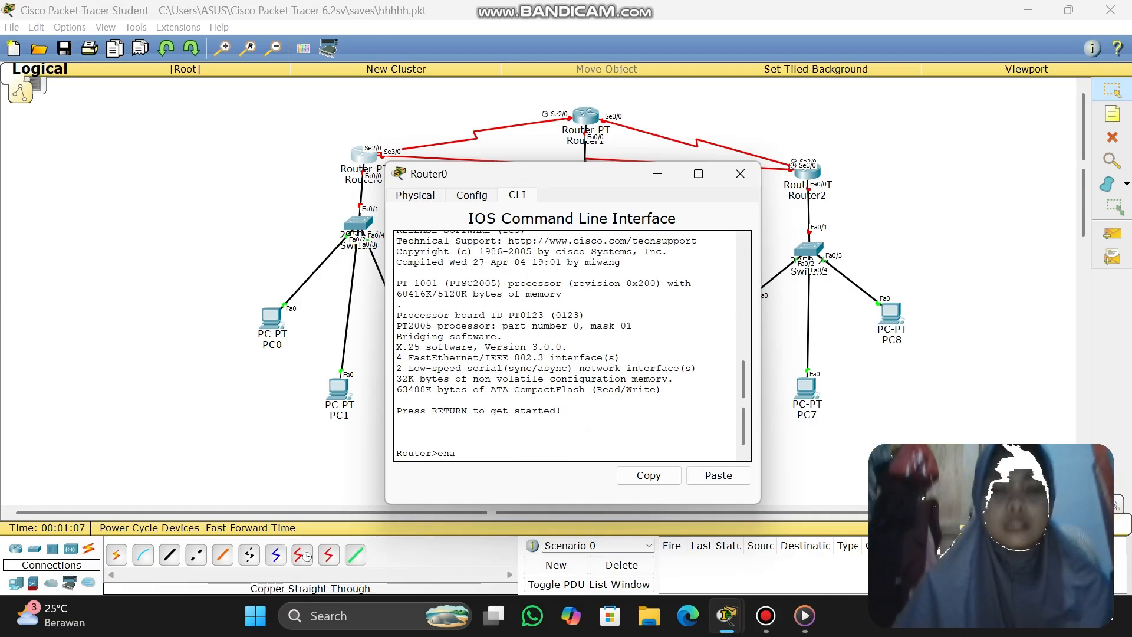
pyautogui.write('ble')
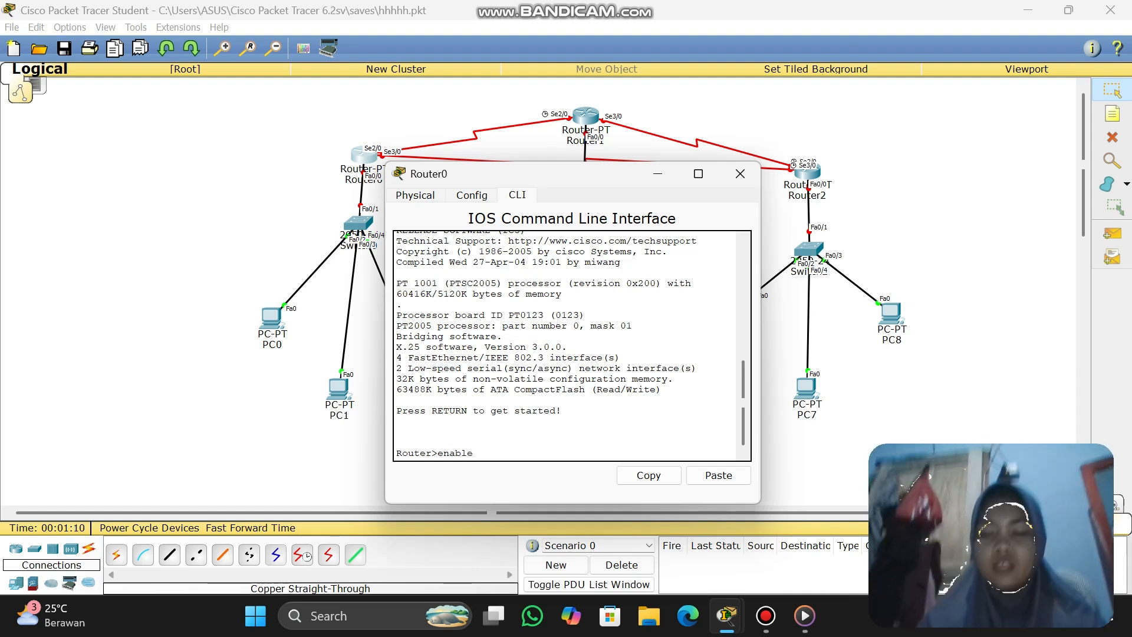
pyautogui.press('Return')
pyautogui.write('con')
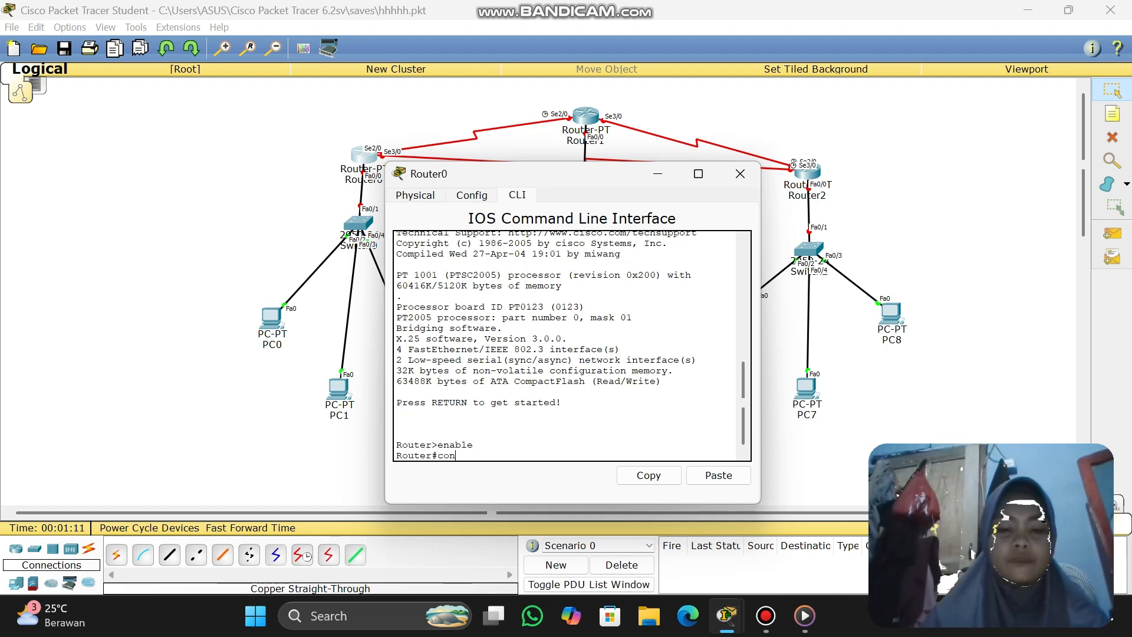
pyautogui.write('f t')
pyautogui.press('Return')
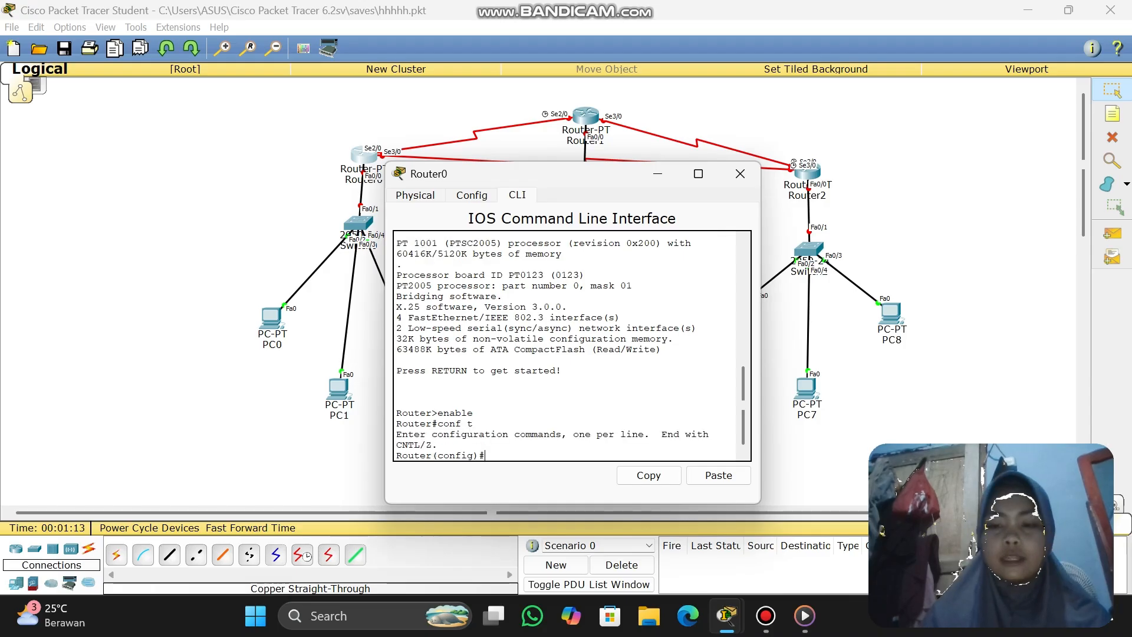
# - Assign IP address 192.20.20.1 with mask 255.255.255.0 to Router0's serial interface se2/0
pyautogui.write('int')
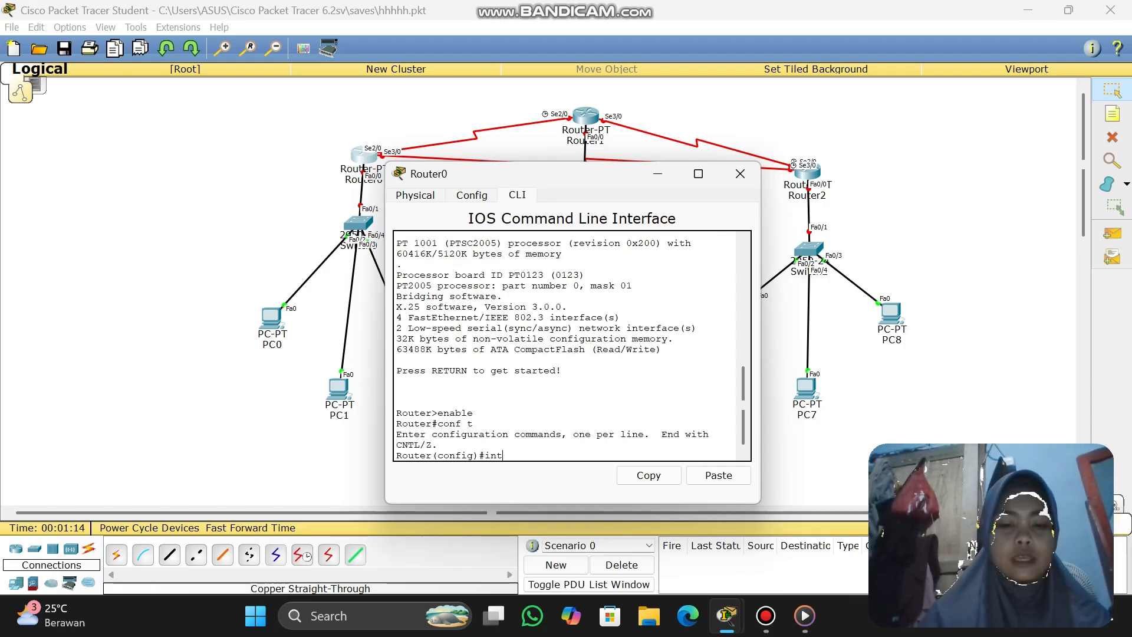
pyautogui.write(' se2.')
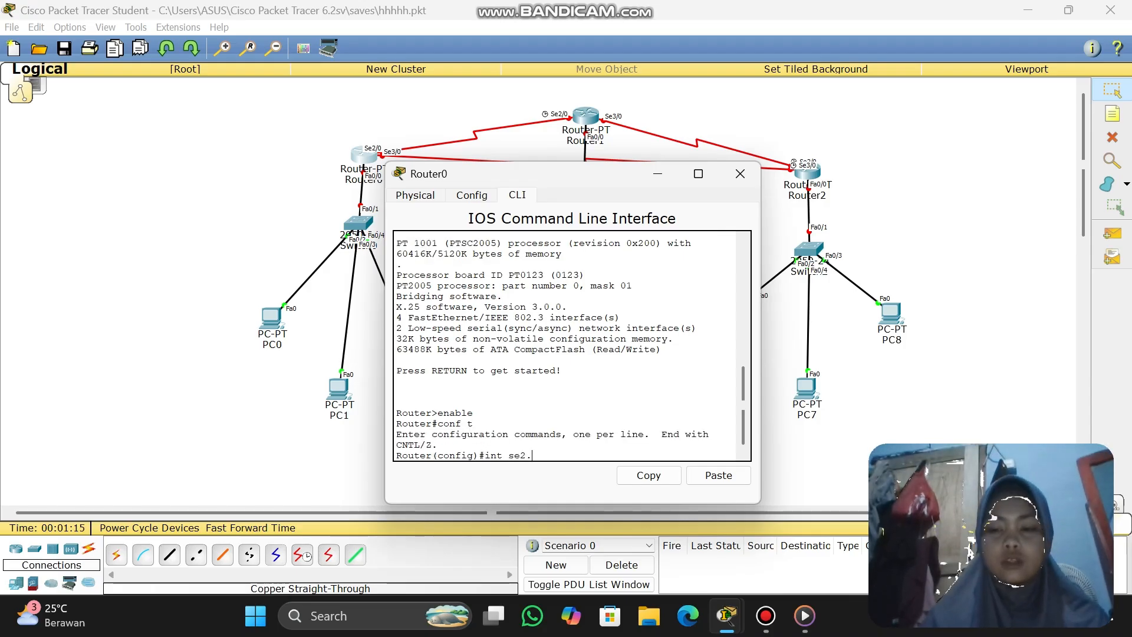
pyautogui.press('BackSpace')
pyautogui.write('/0')
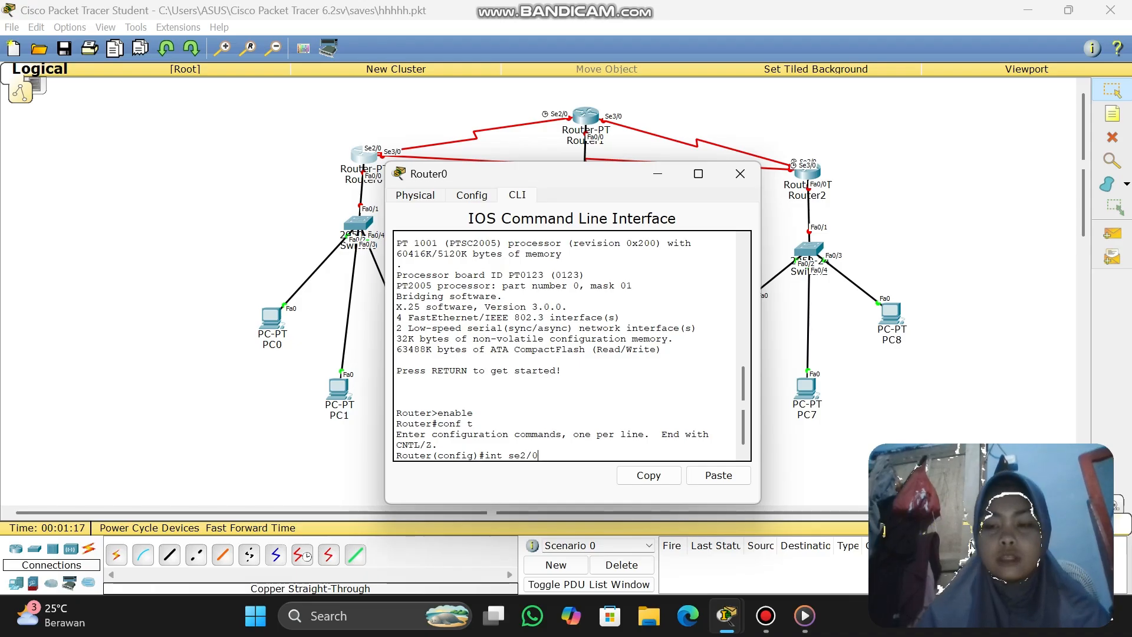
pyautogui.press('Return')
pyautogui.write('ip')
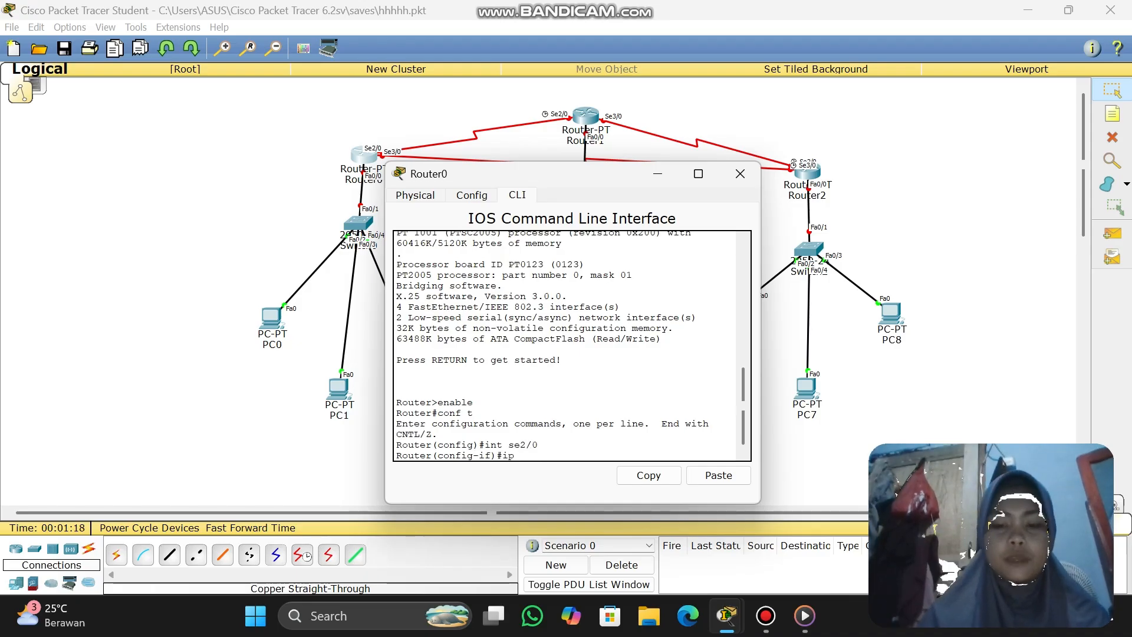
pyautogui.write(' add')
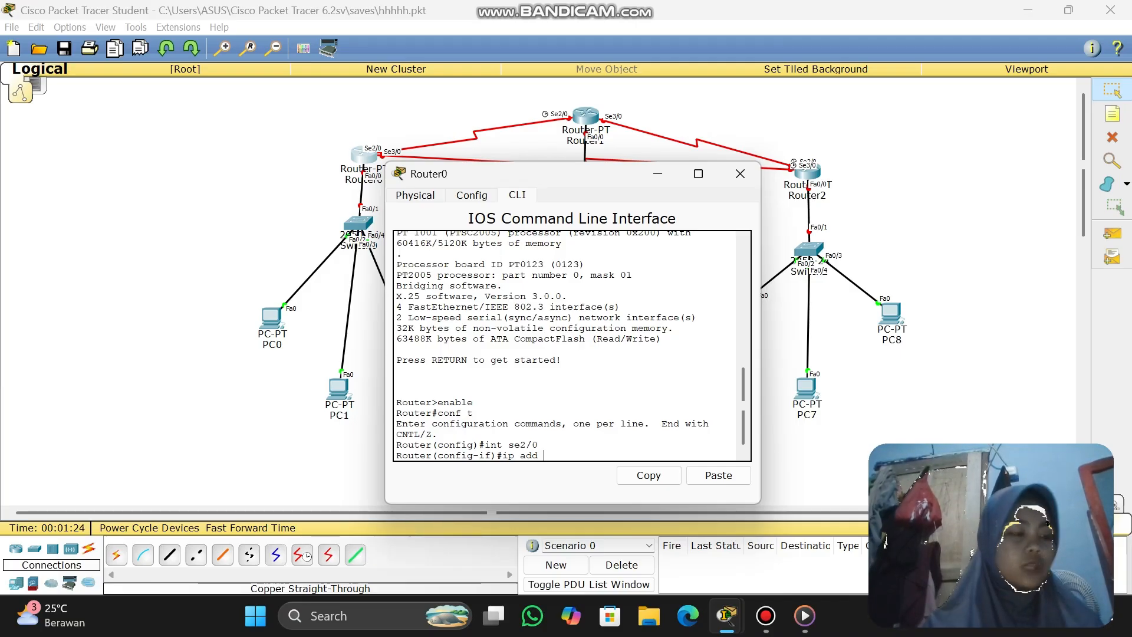
pyautogui.write('192.')
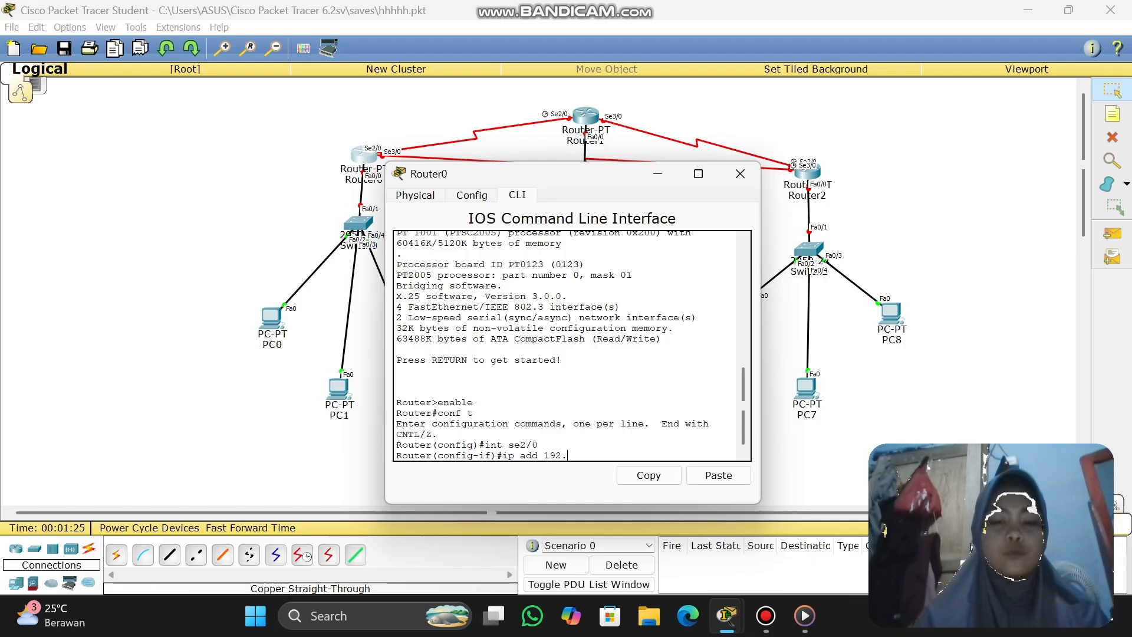
pyautogui.write('20.20.')
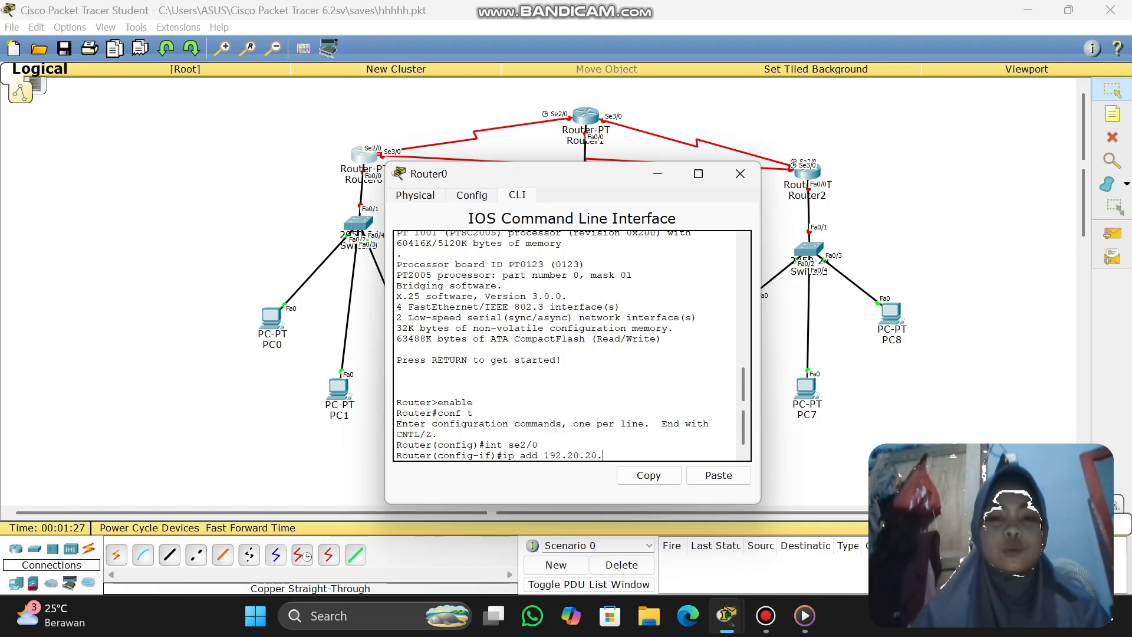
pyautogui.write('1')
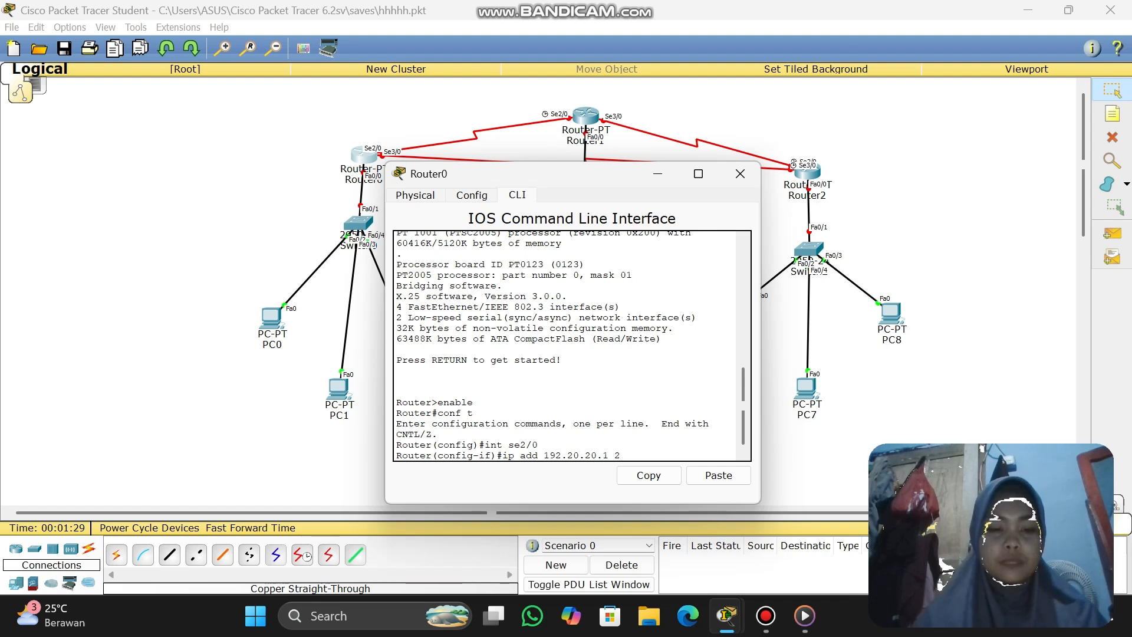
pyautogui.write(' 255.255')
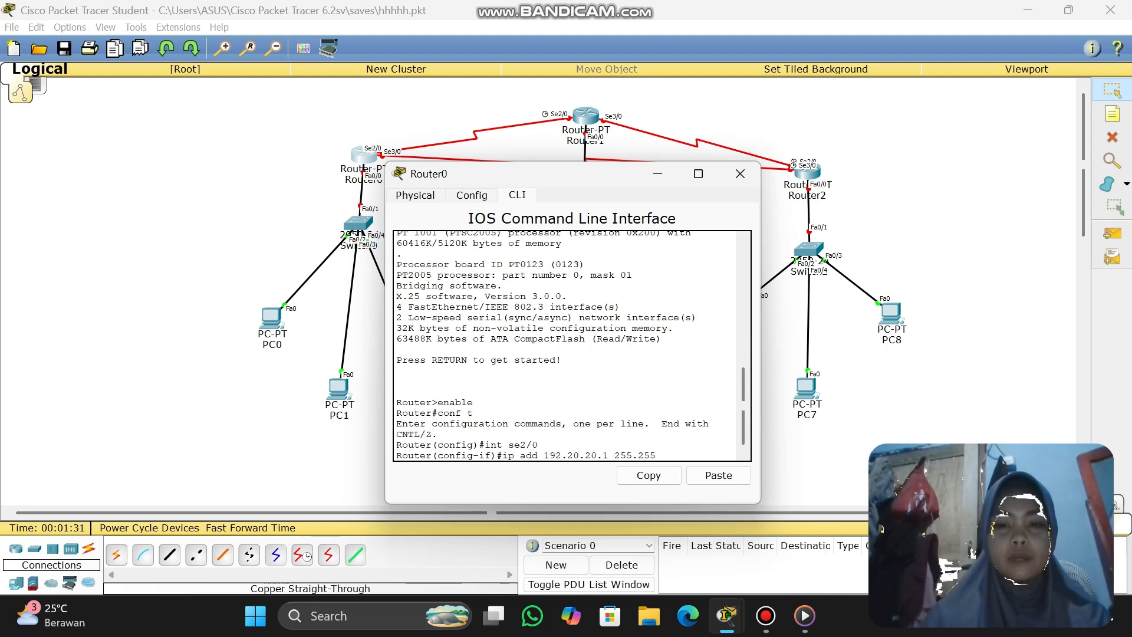
pyautogui.write('.255')
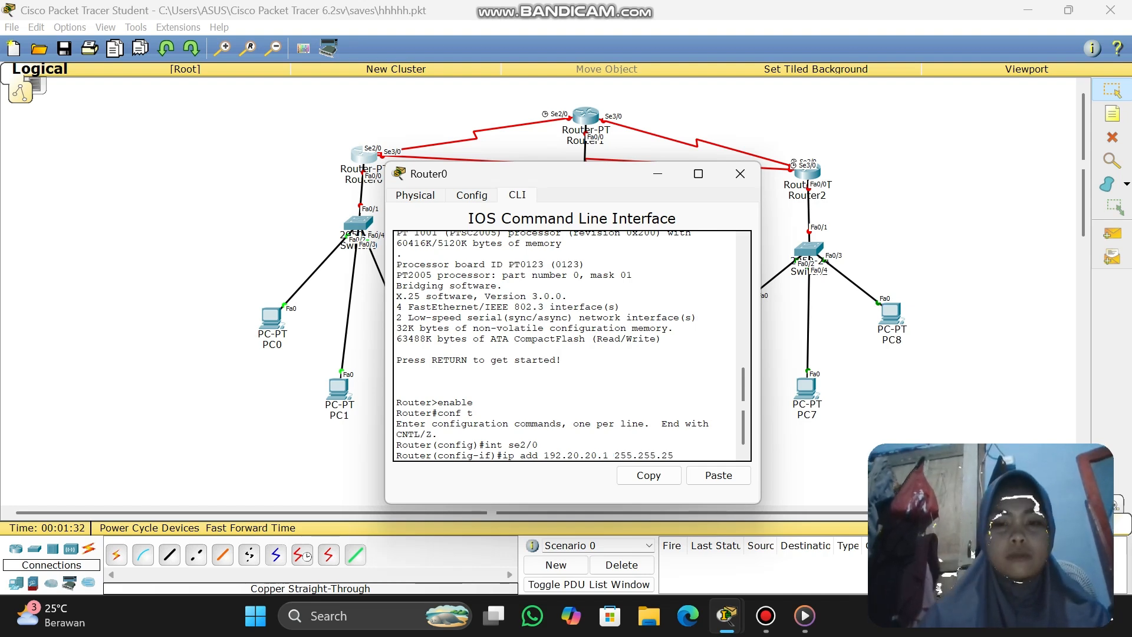
pyautogui.write('.0')
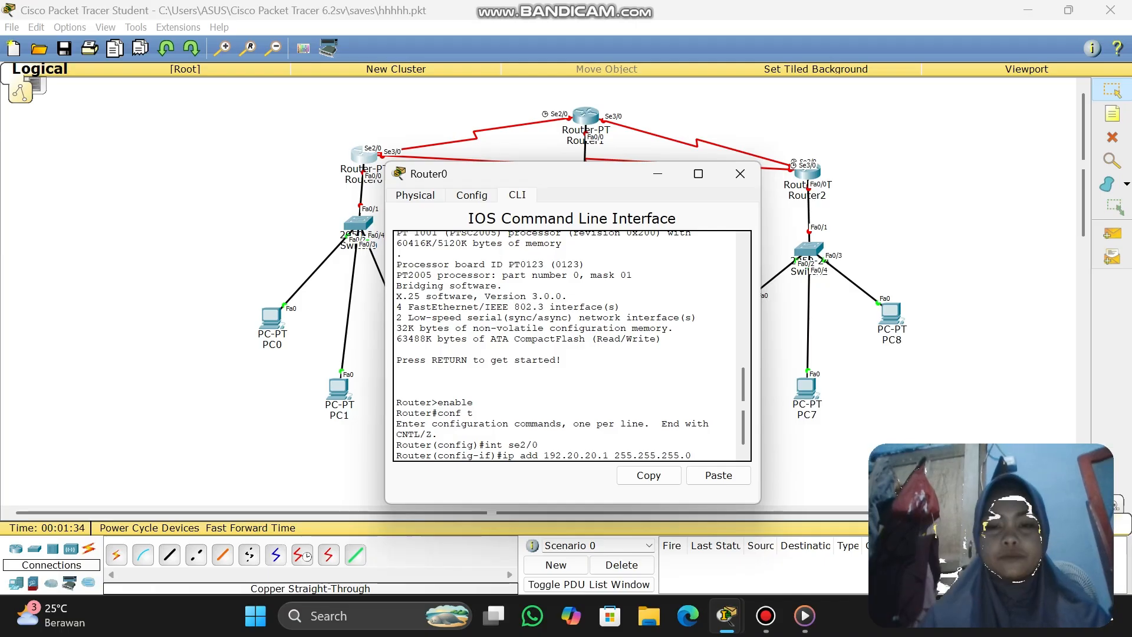
pyautogui.press('Return')
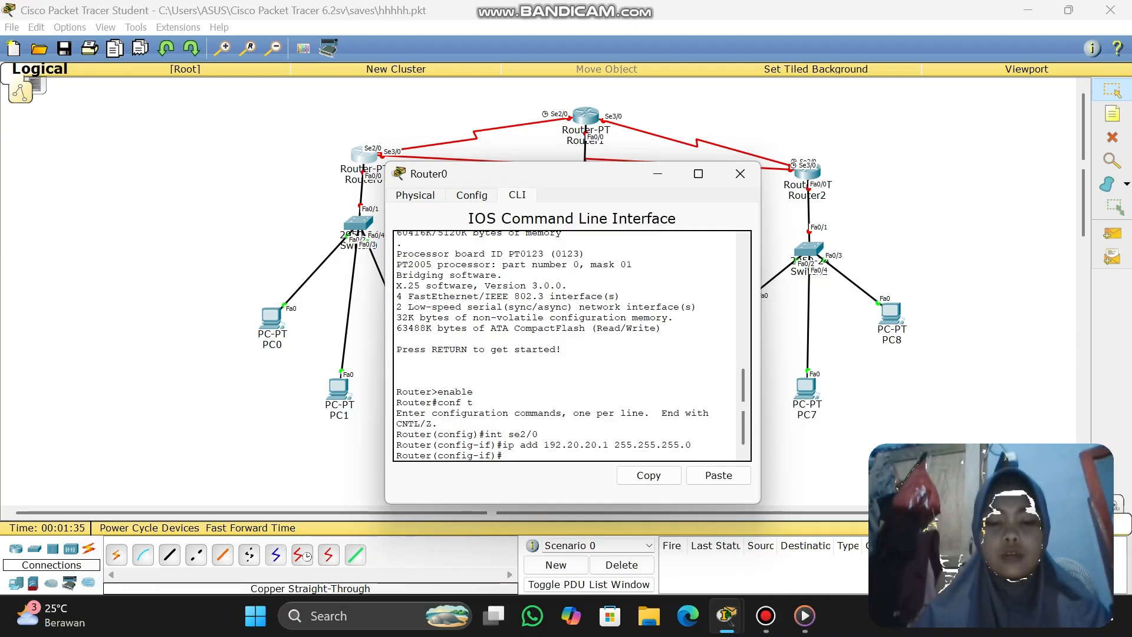
# - Enable Router0's serial interface se2/0 with no sh and exit its interface configuration mode
pyautogui.write('no sh')
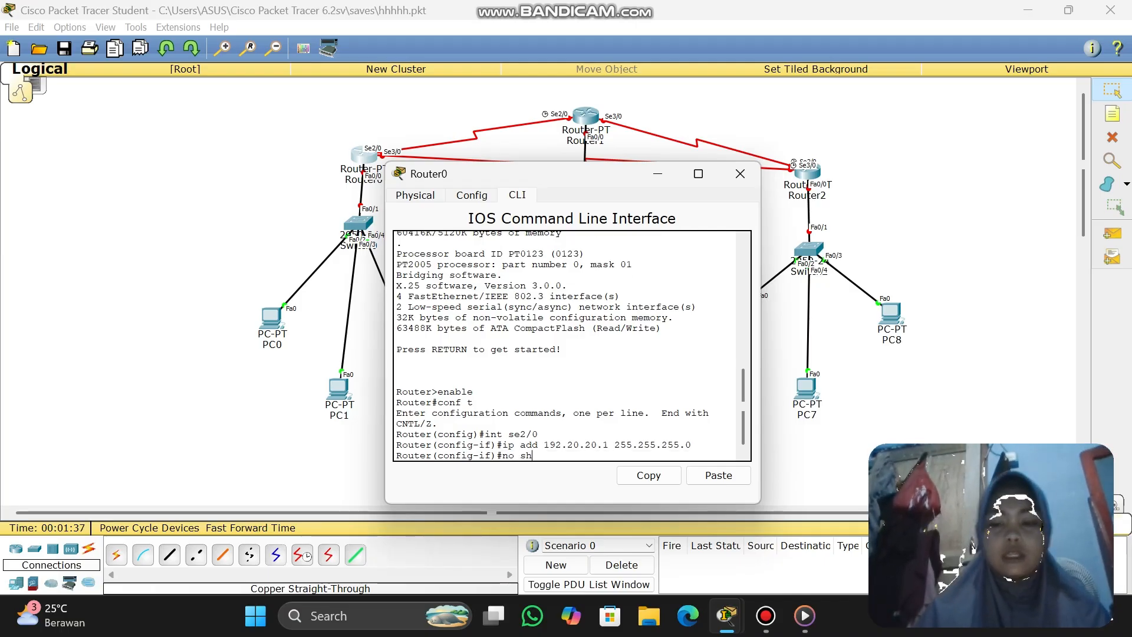
pyautogui.press('Return')
pyautogui.write('ex')
pyautogui.press('Return')
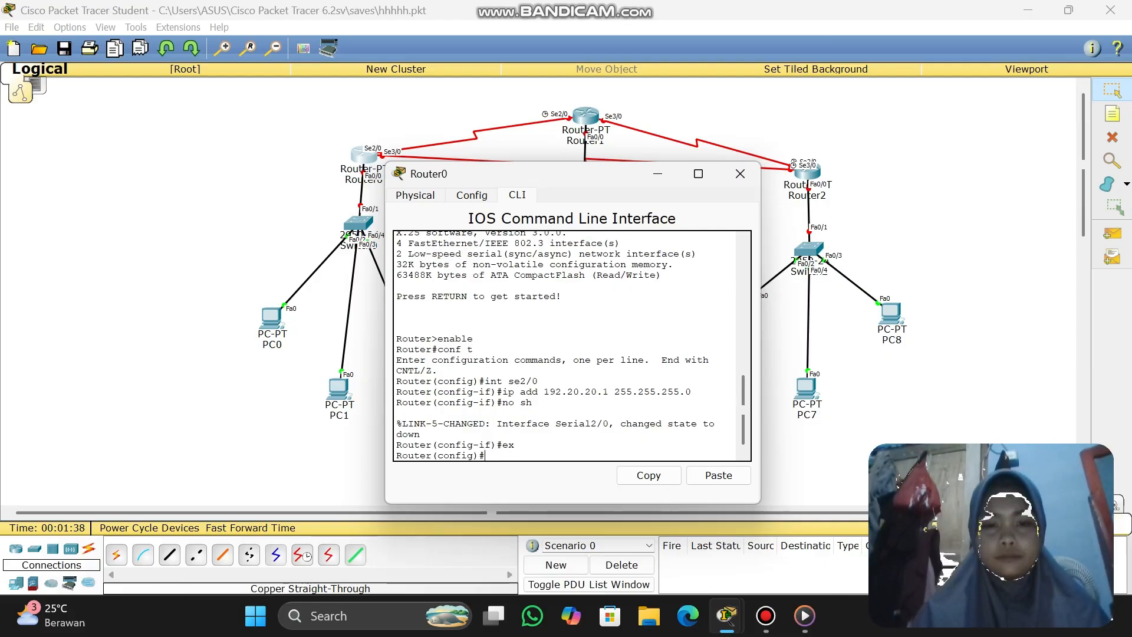
# - Assign IP address 192.10.10.1 with mask 255.255.255.0 to Router0's serial interface se3/0
pyautogui.write('in')
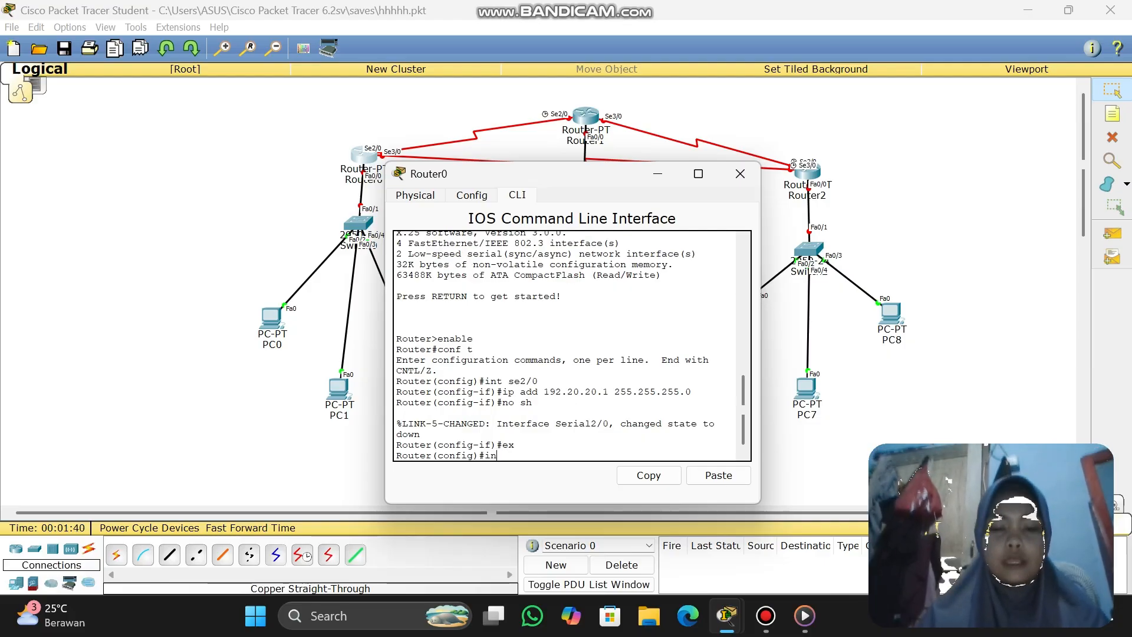
pyautogui.write('t se3/0')
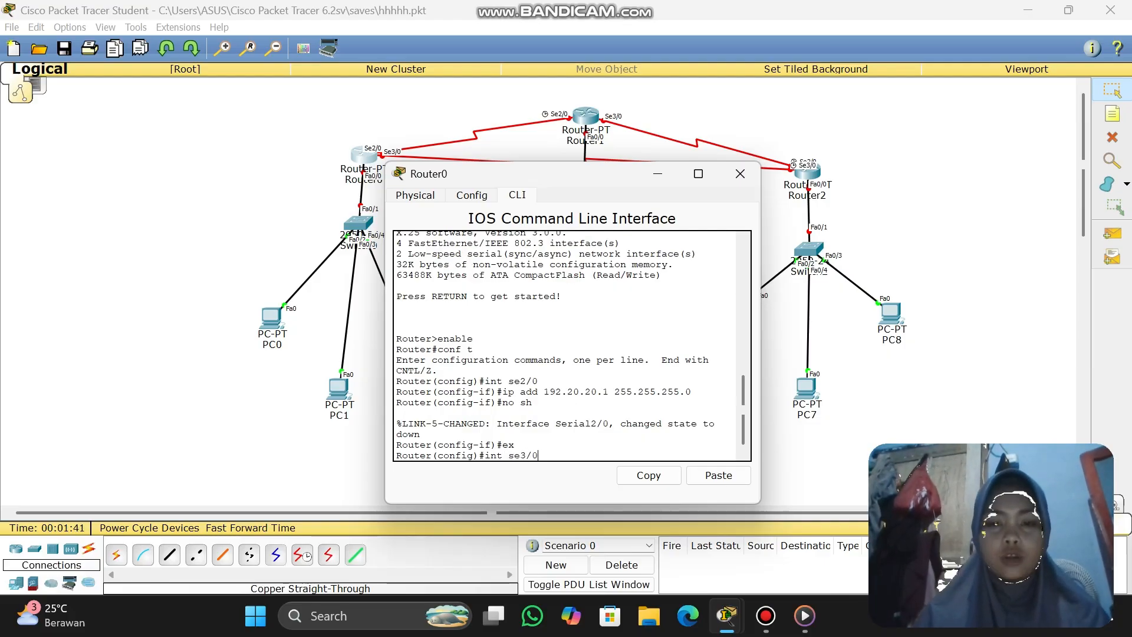
pyautogui.press('Return')
pyautogui.write('ip')
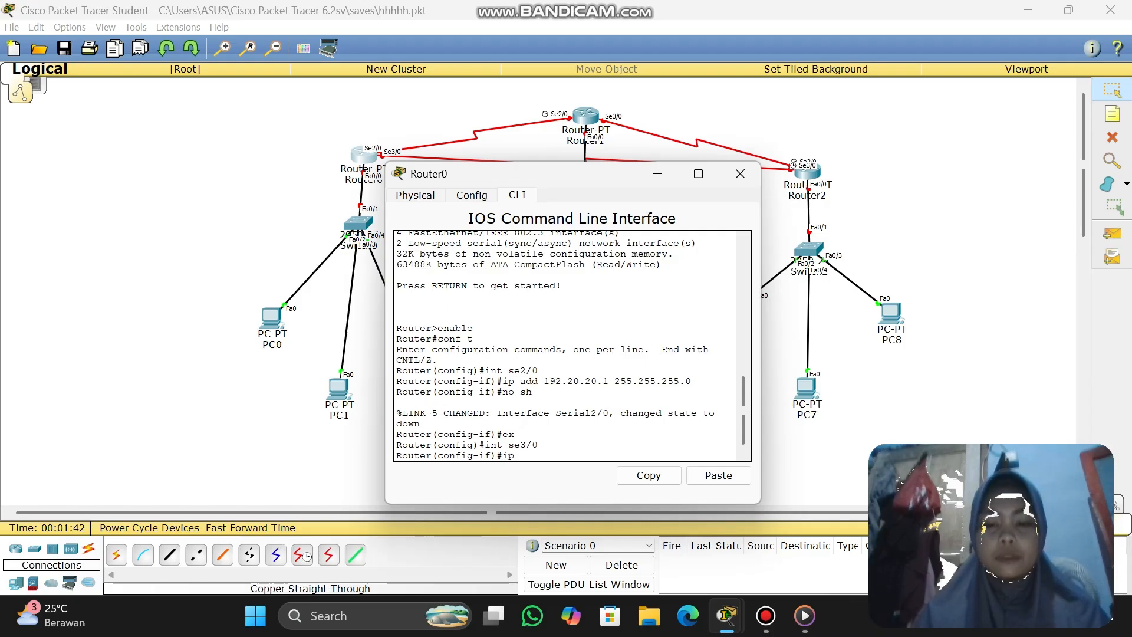
pyautogui.write(' add ')
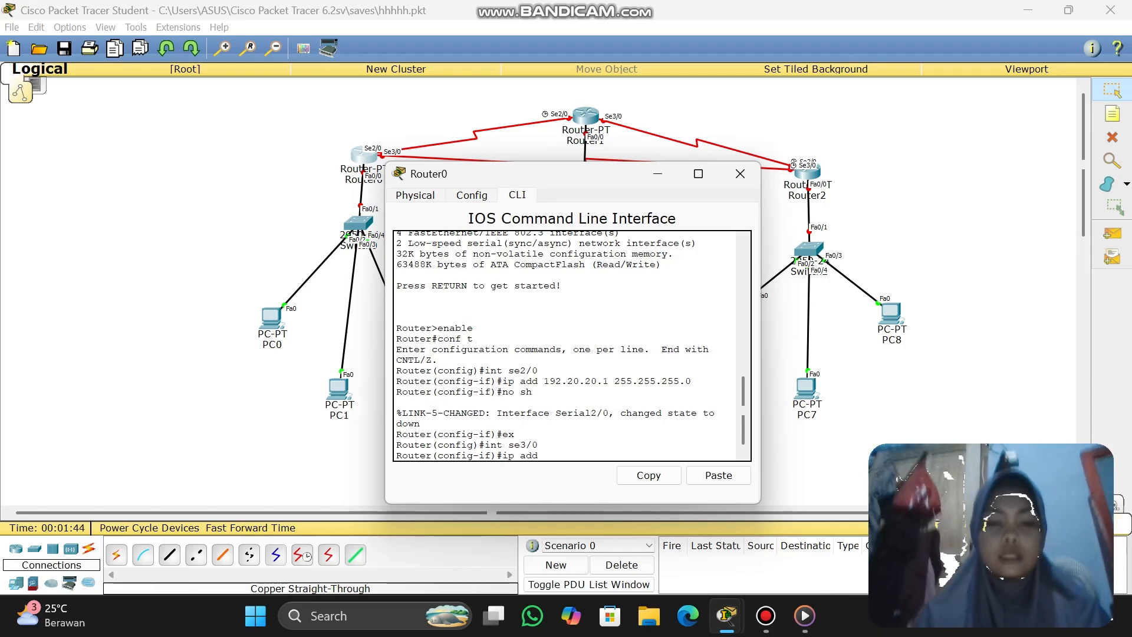
pyautogui.write('192')
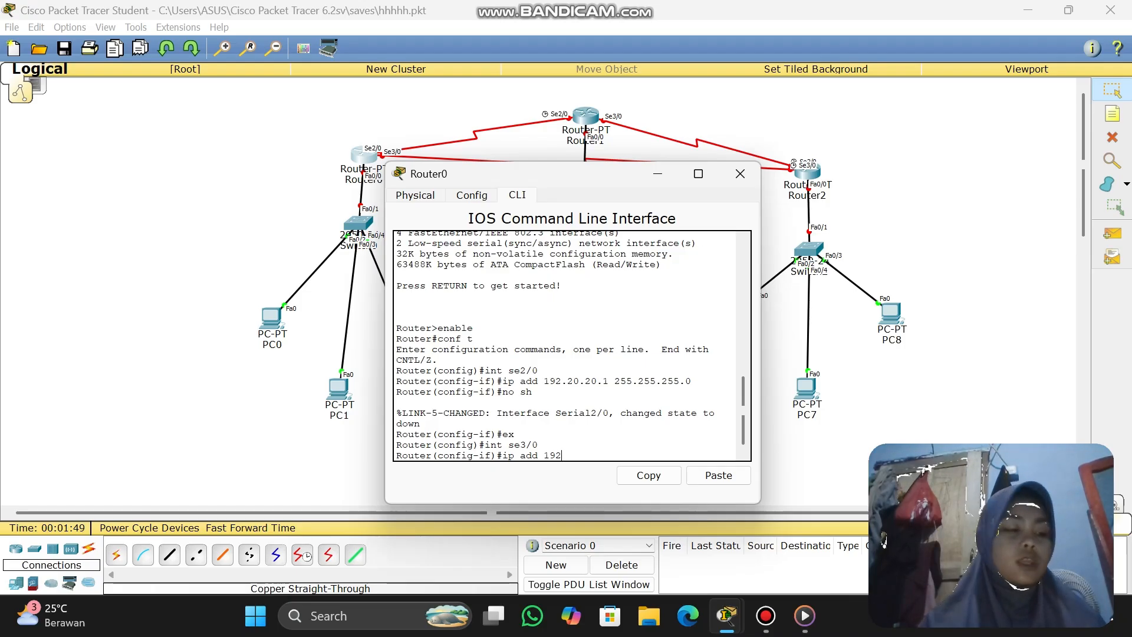
pyautogui.write('.')
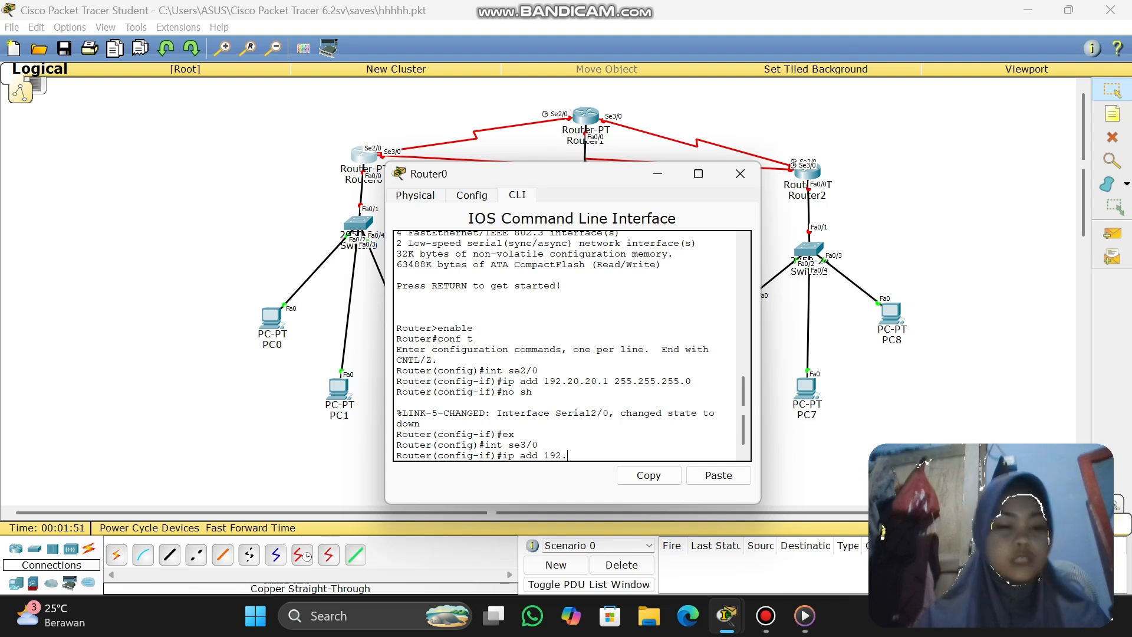
pyautogui.write('10.10')
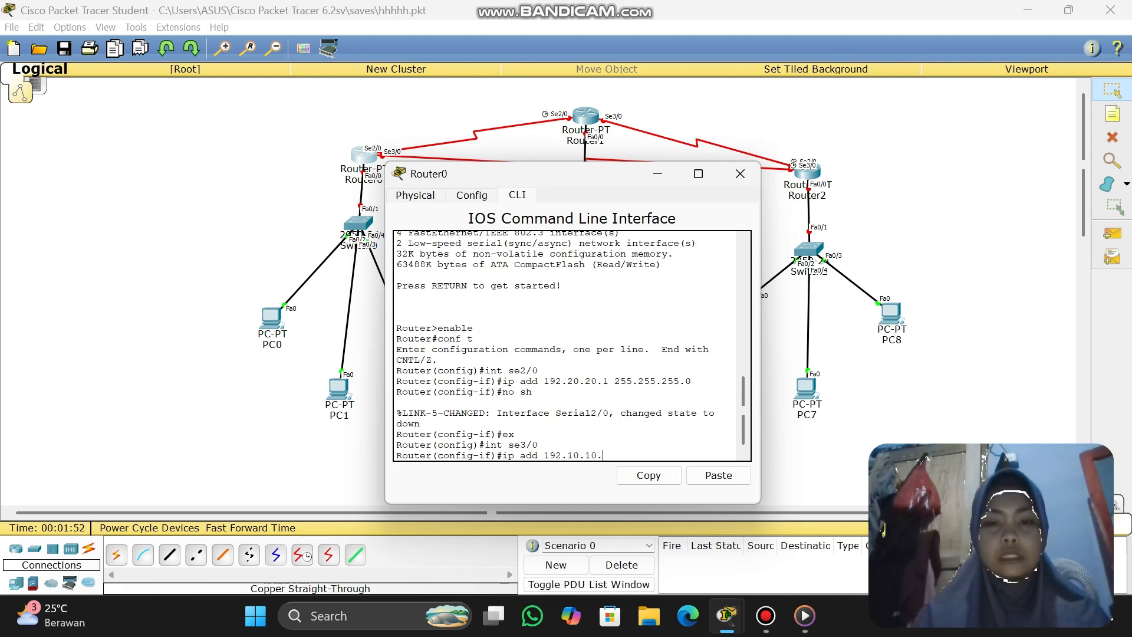
pyautogui.write('.1')
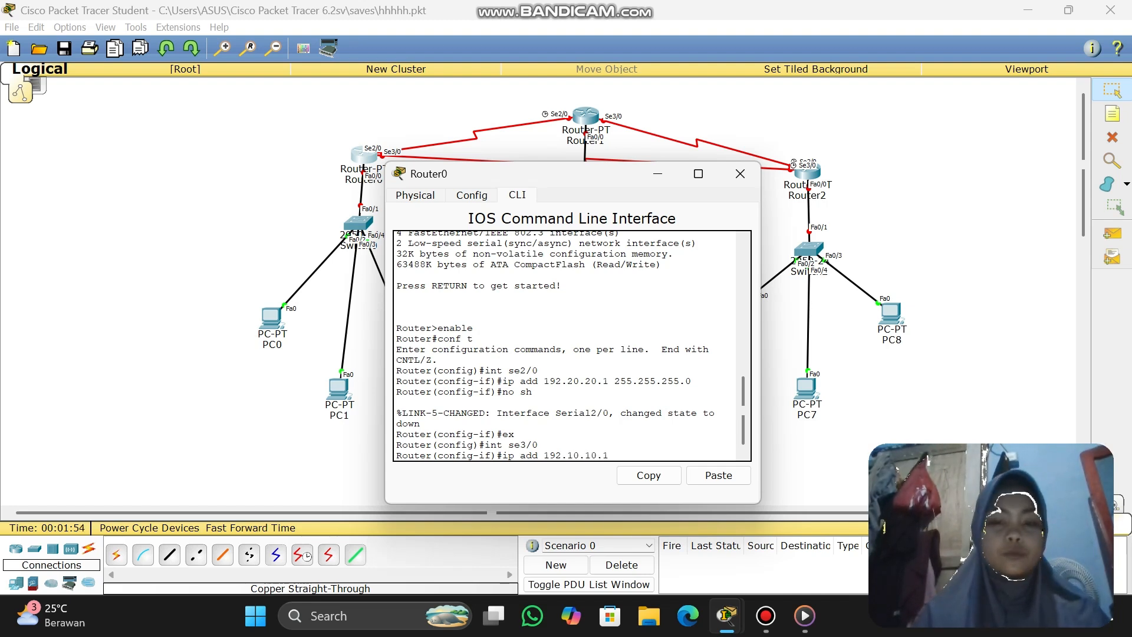
pyautogui.write(' 255')
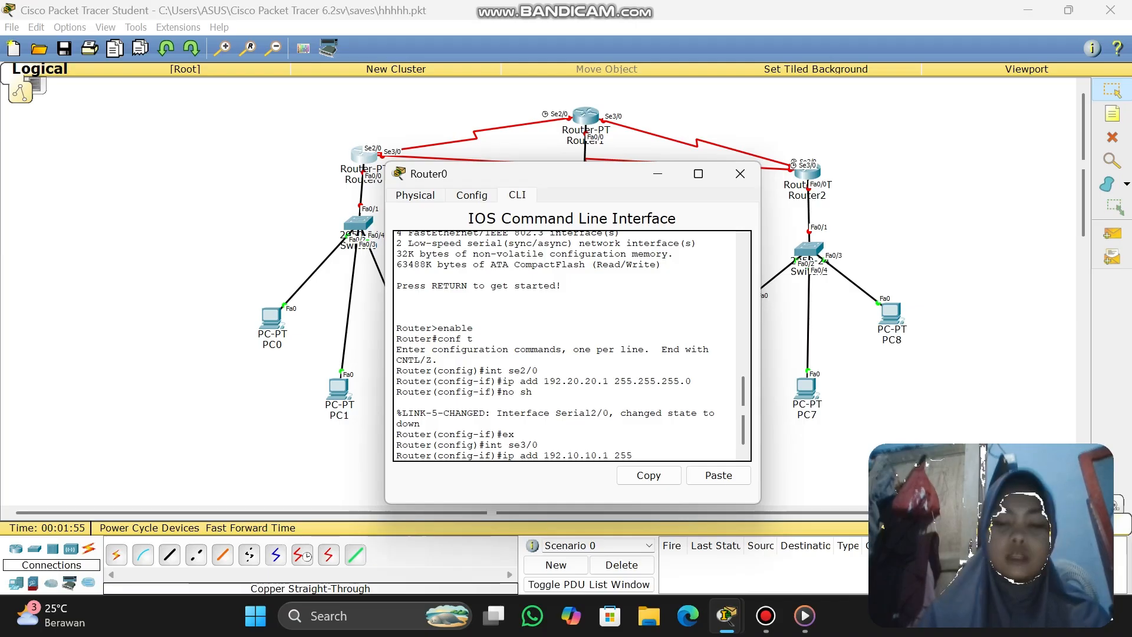
pyautogui.write('.255.255')
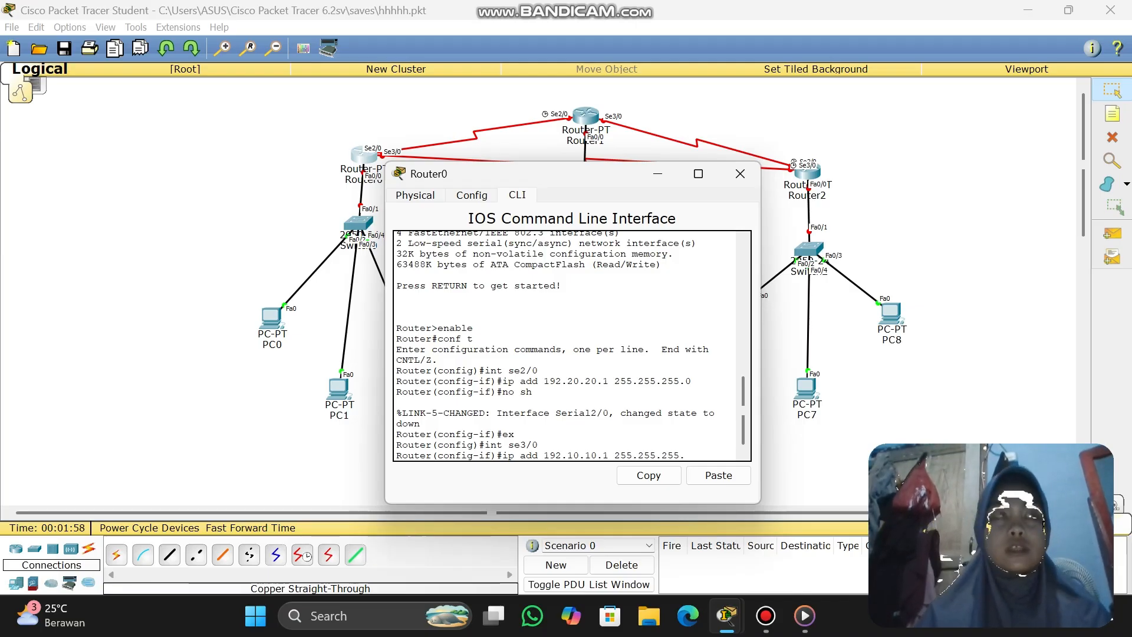
pyautogui.write('.0')
pyautogui.press('Return')
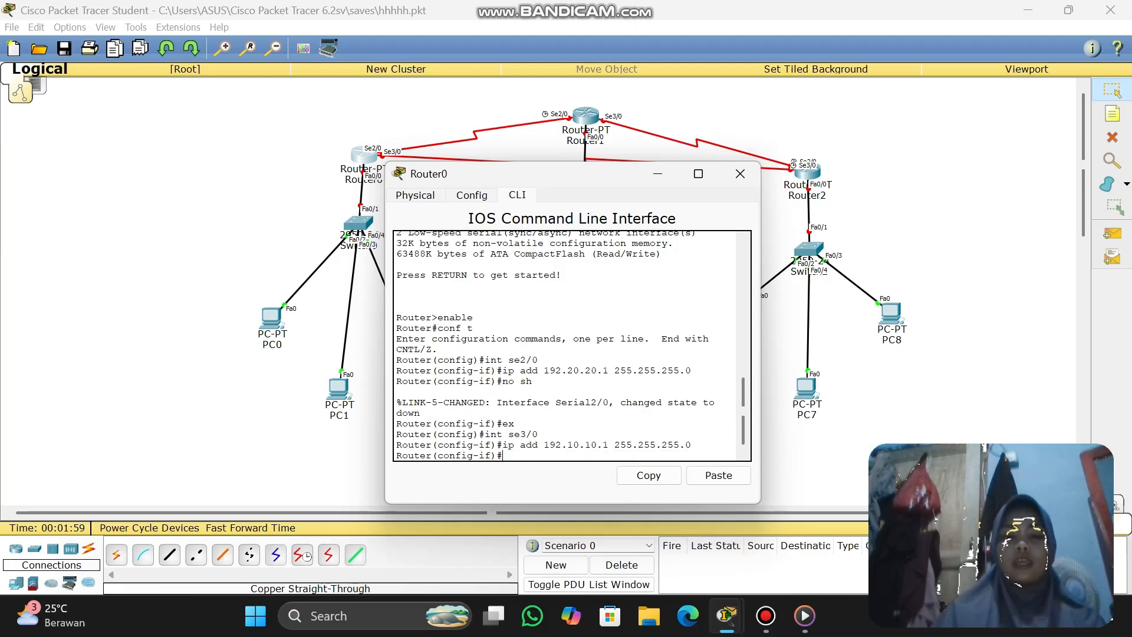
# - Enable Router0's serial interface se3/0 with no sh and return to global configuration mode
pyautogui.write('no sh')
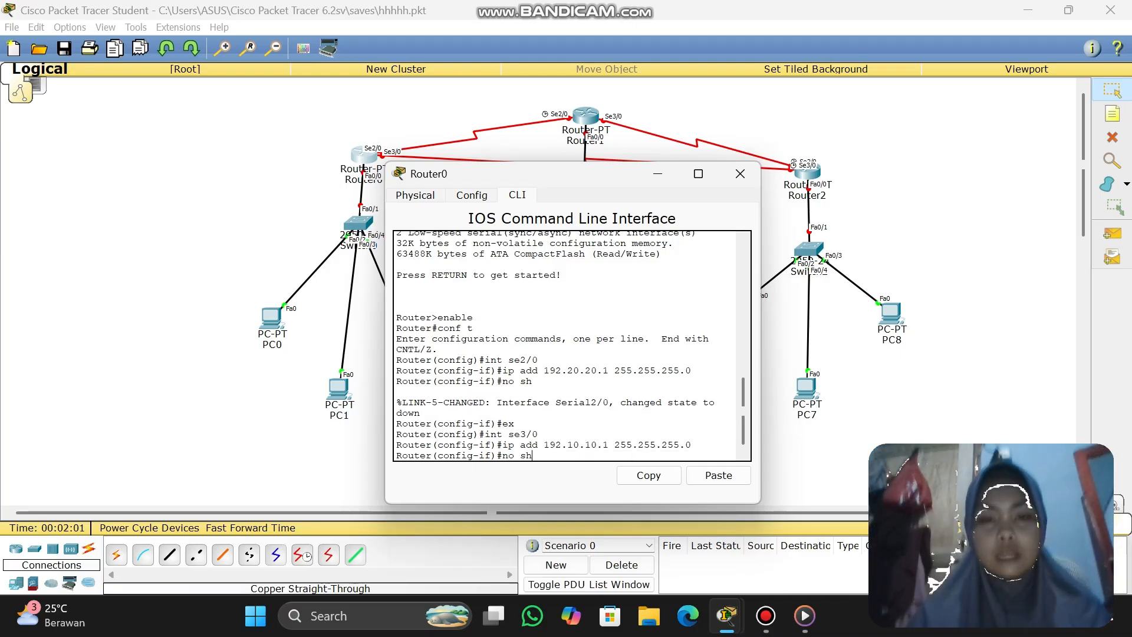
pyautogui.press('Return')
pyautogui.write('ex')
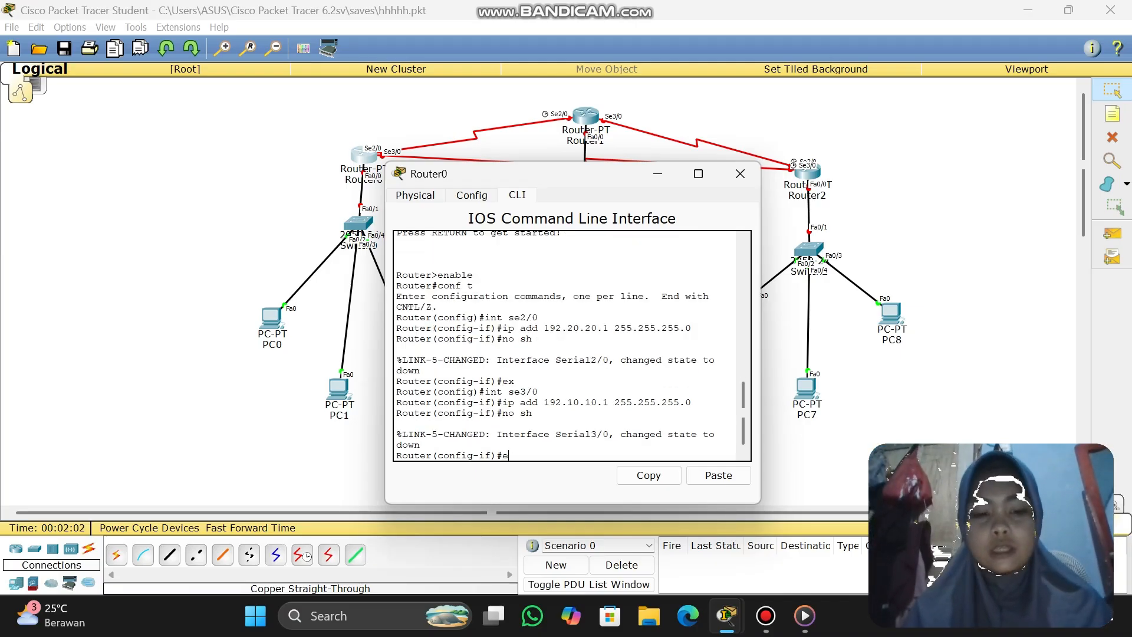
pyautogui.press('Return')
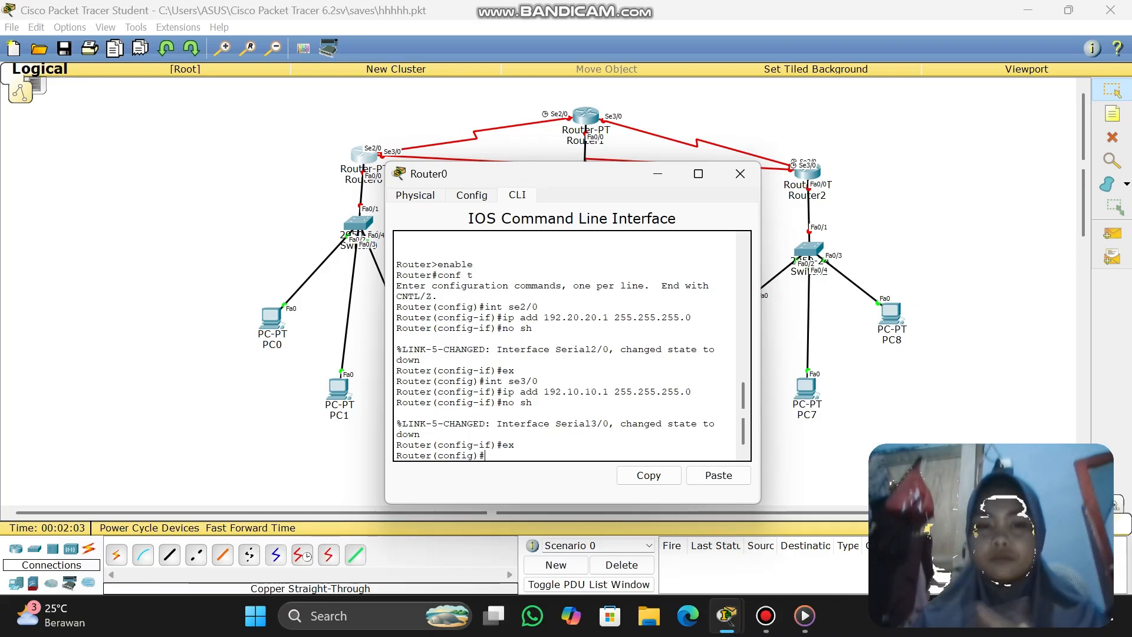
# - Try to enter interface configuration mode for se0/0 on Router0
pyautogui.write('int s')
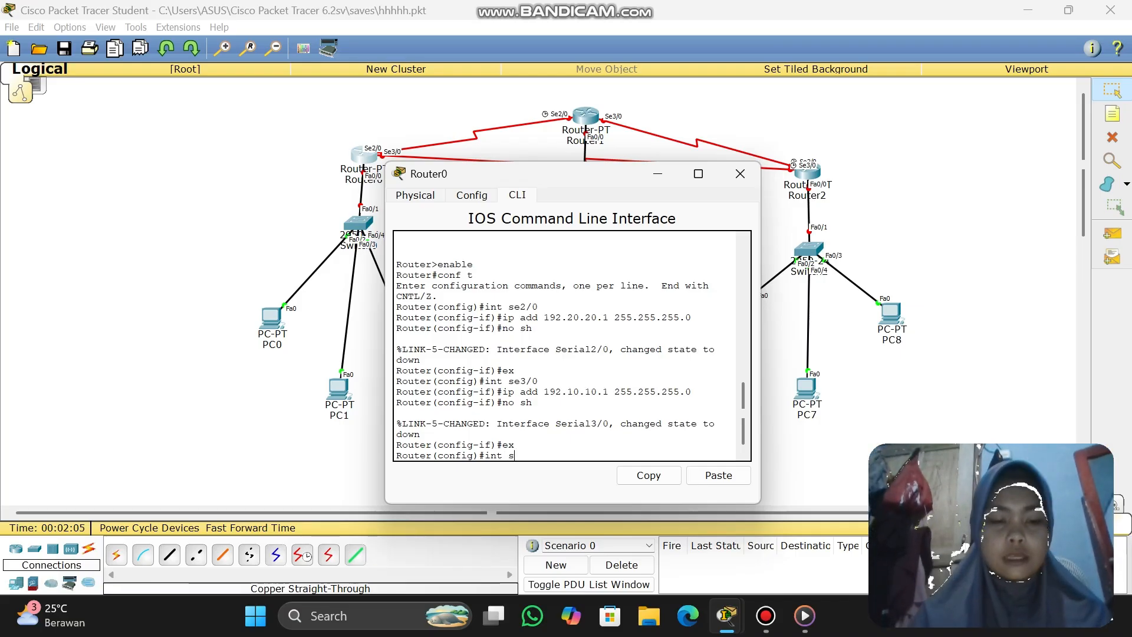
pyautogui.write('e0/0')
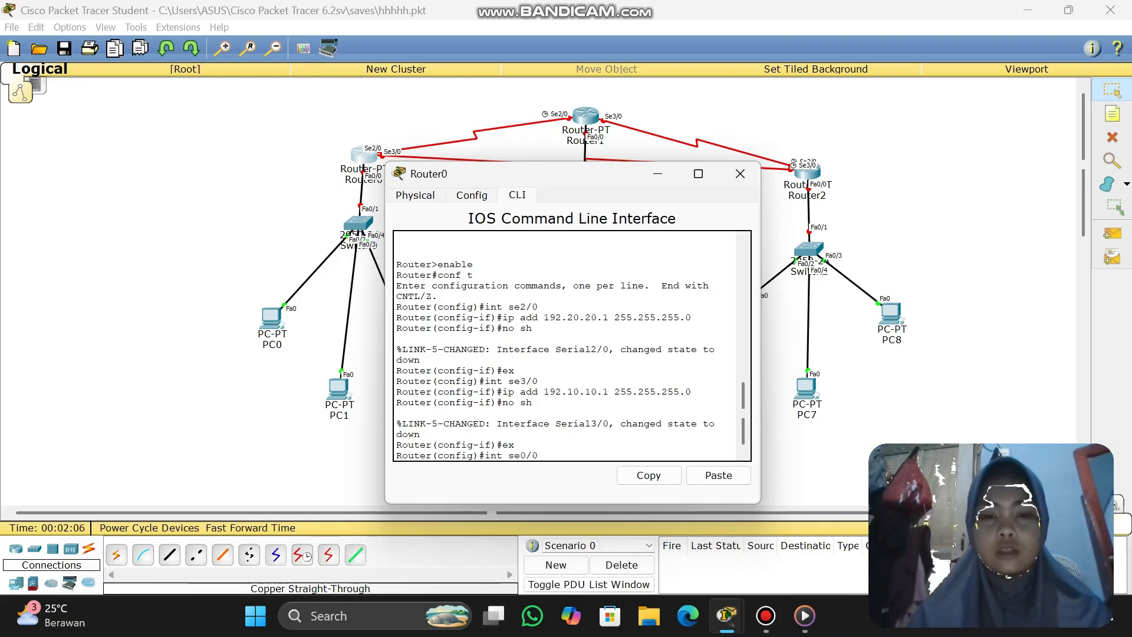
pyautogui.press('Return')
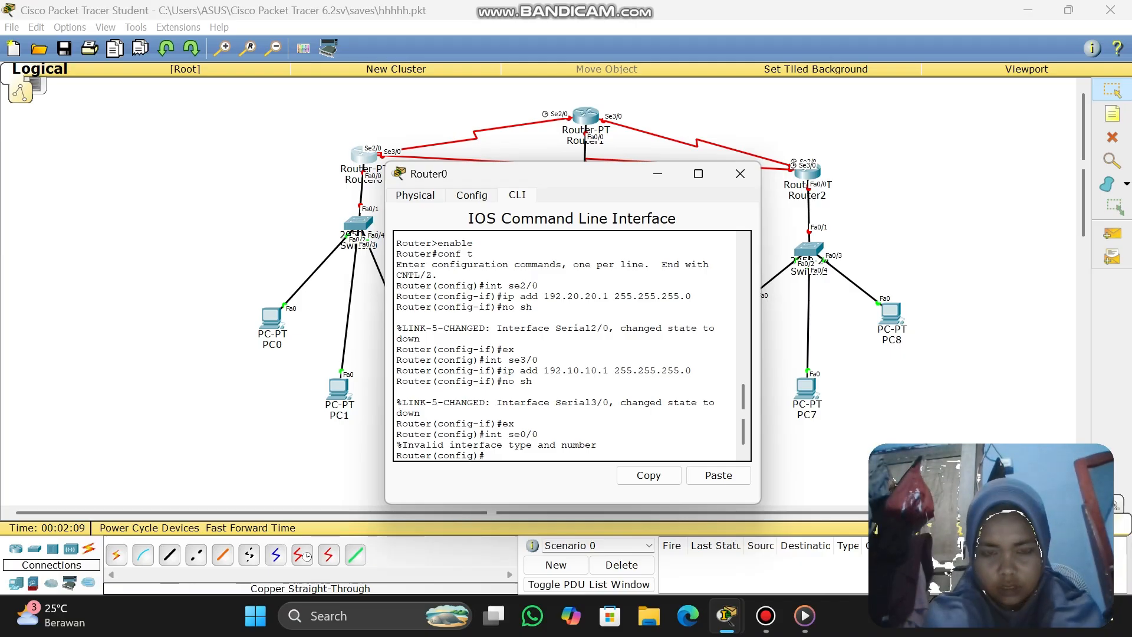
# - Enter interface configuration mode for Router0's FastEthernet interface fa0/0
pyautogui.write('i')
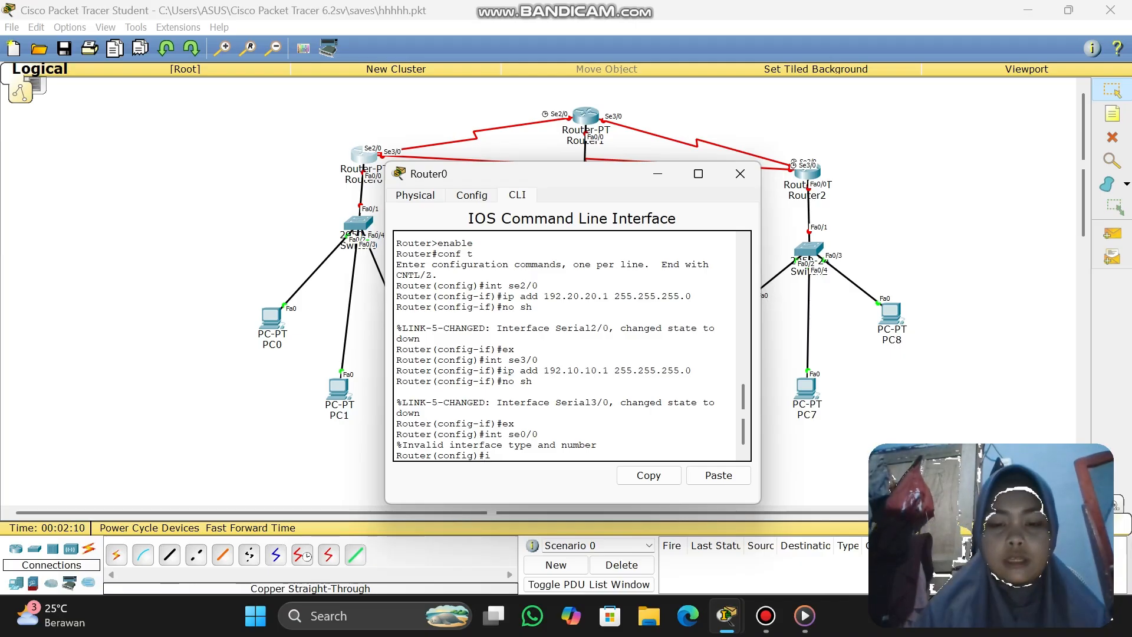
pyautogui.write('nt fa-')
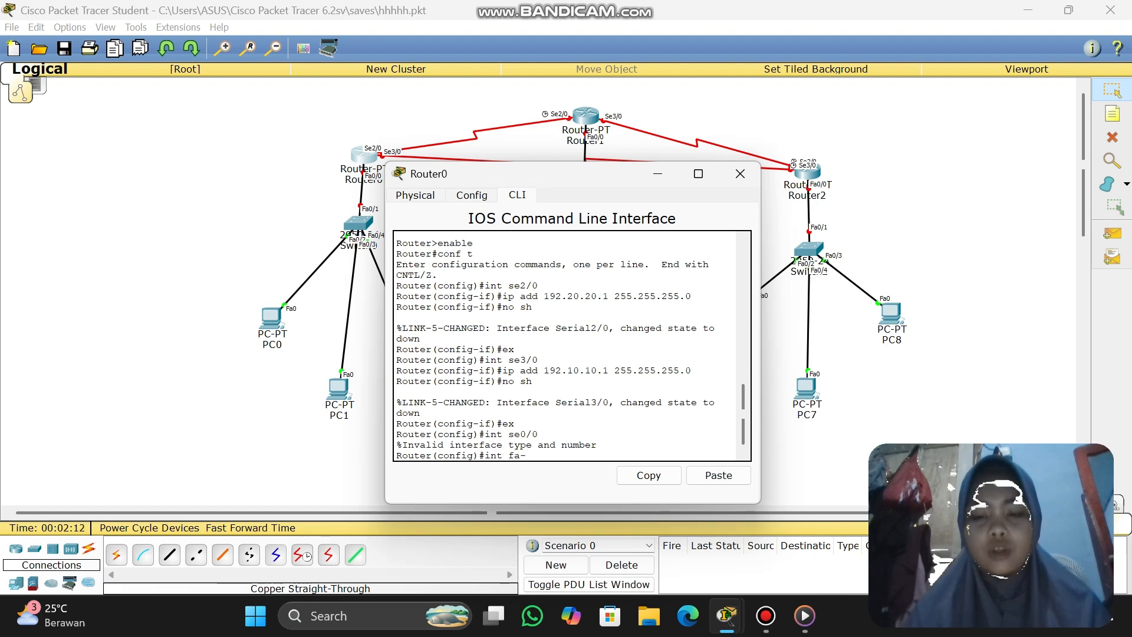
pyautogui.press('BackSpace')
pyautogui.write('0/0')
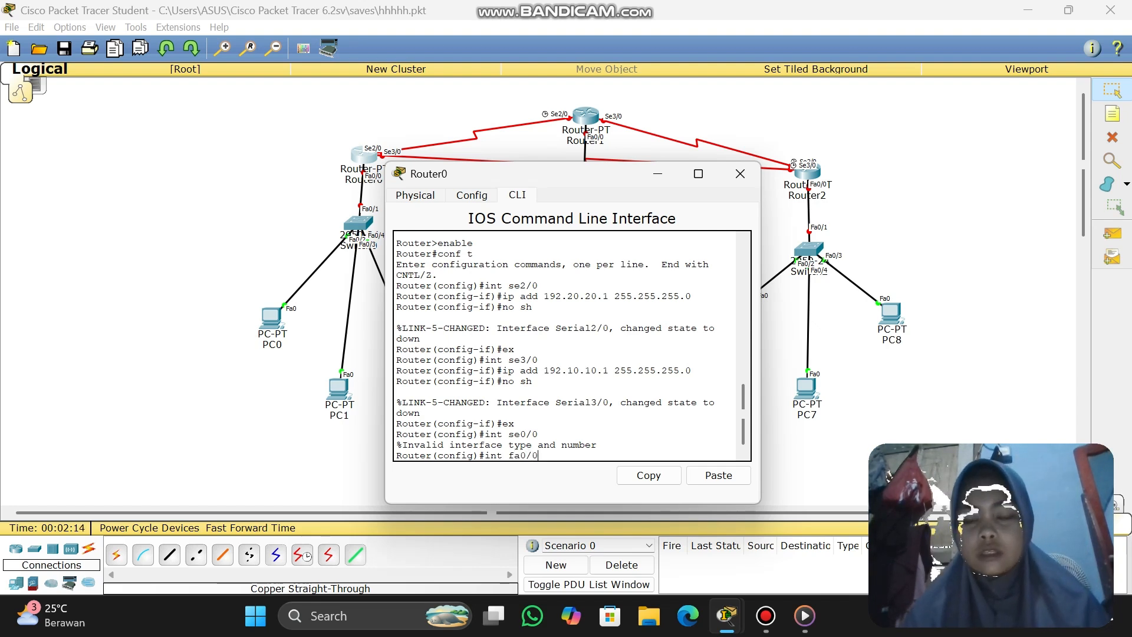
pyautogui.press('Return')
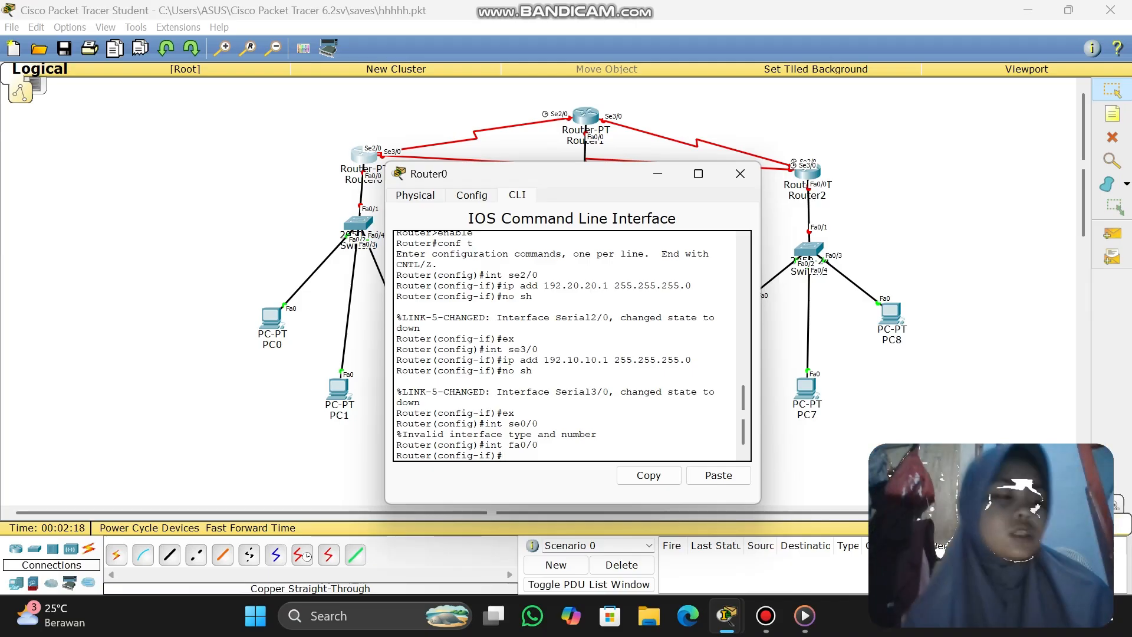
pyautogui.write('20.')
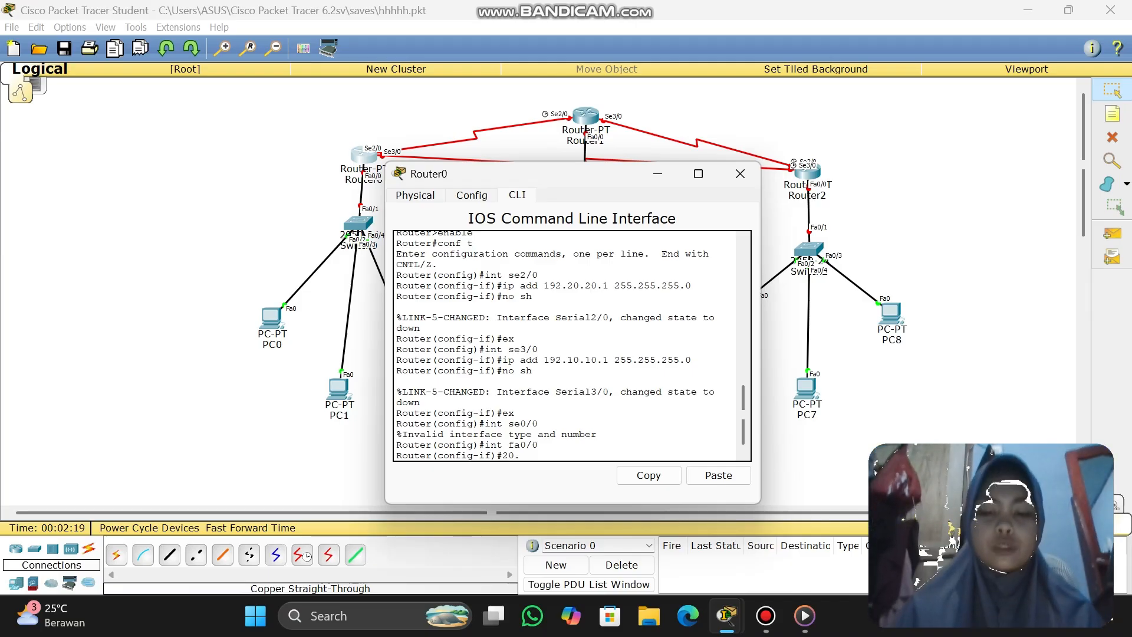
pyautogui.write('20')
pyautogui.press('BackSpace')
pyautogui.press('BackSpace')
pyautogui.press('BackSpace')
pyautogui.press('BackSpace')
pyautogui.press('BackSpace')
pyautogui.press('BackSpace')
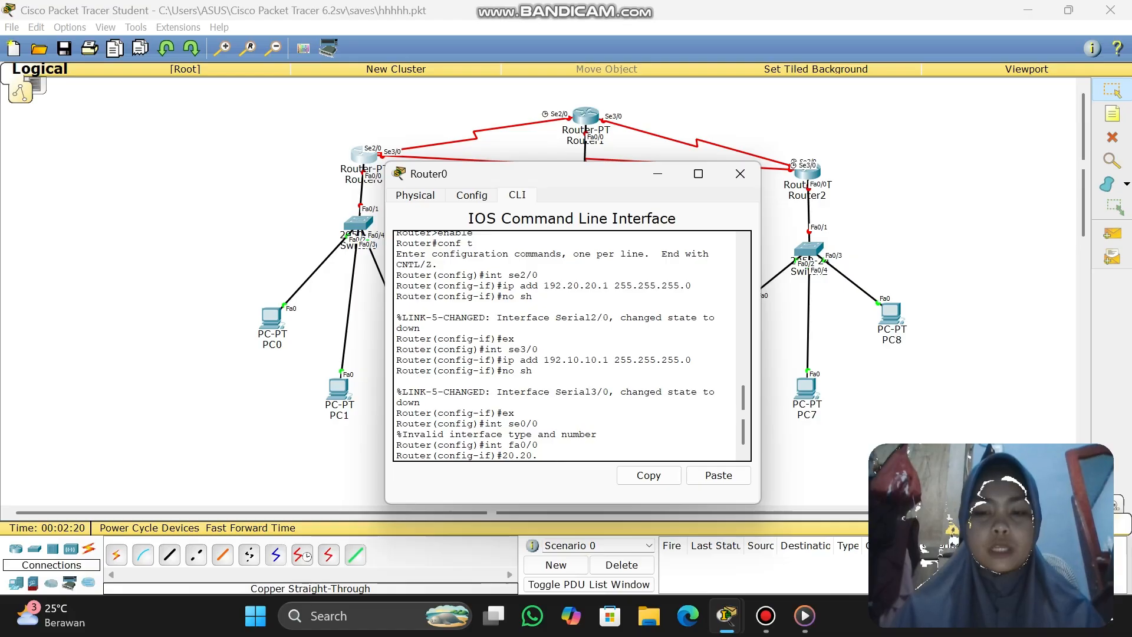
# - Assign IP address 20.20.20.1 with mask 255.255.255.0 to Router0's fa0/0 interface
pyautogui.write('i')
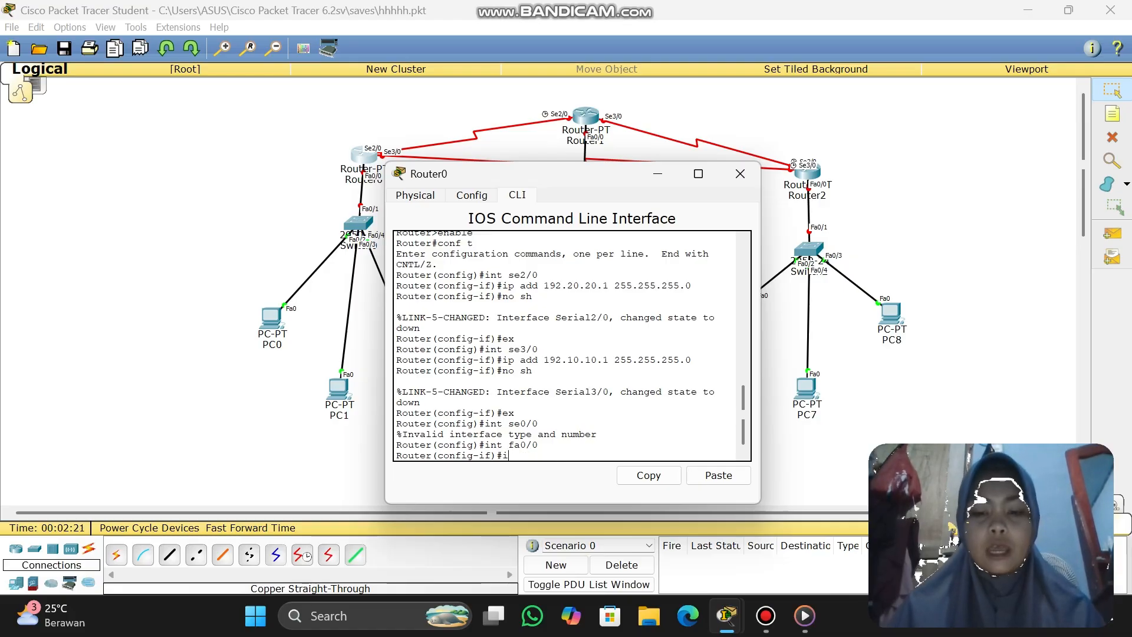
pyautogui.write('p add ')
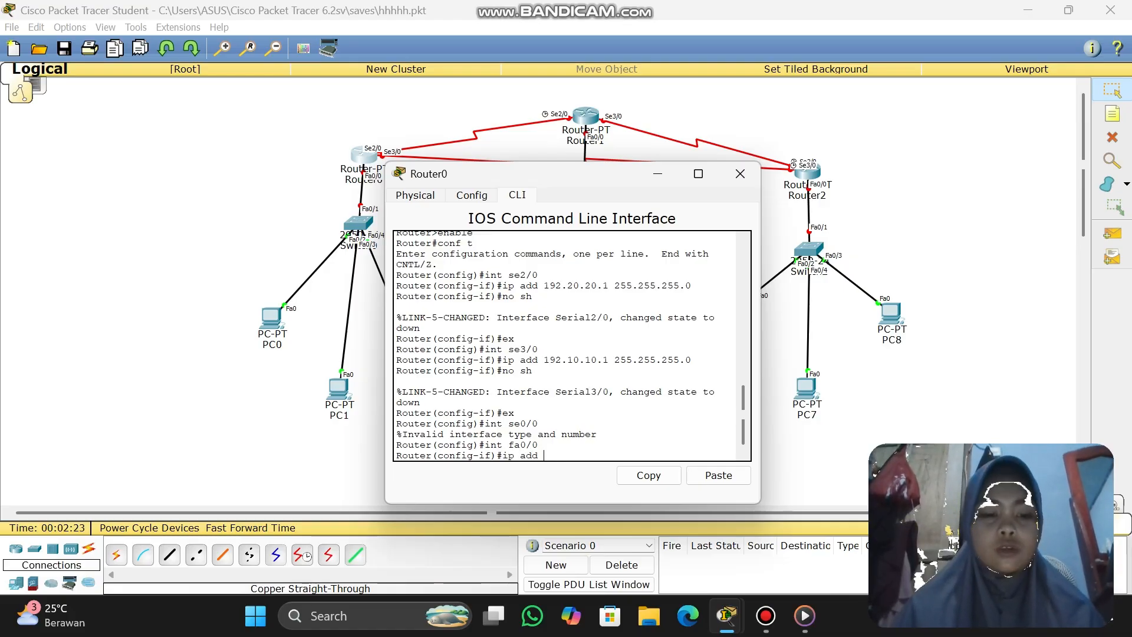
pyautogui.write('20.20.')
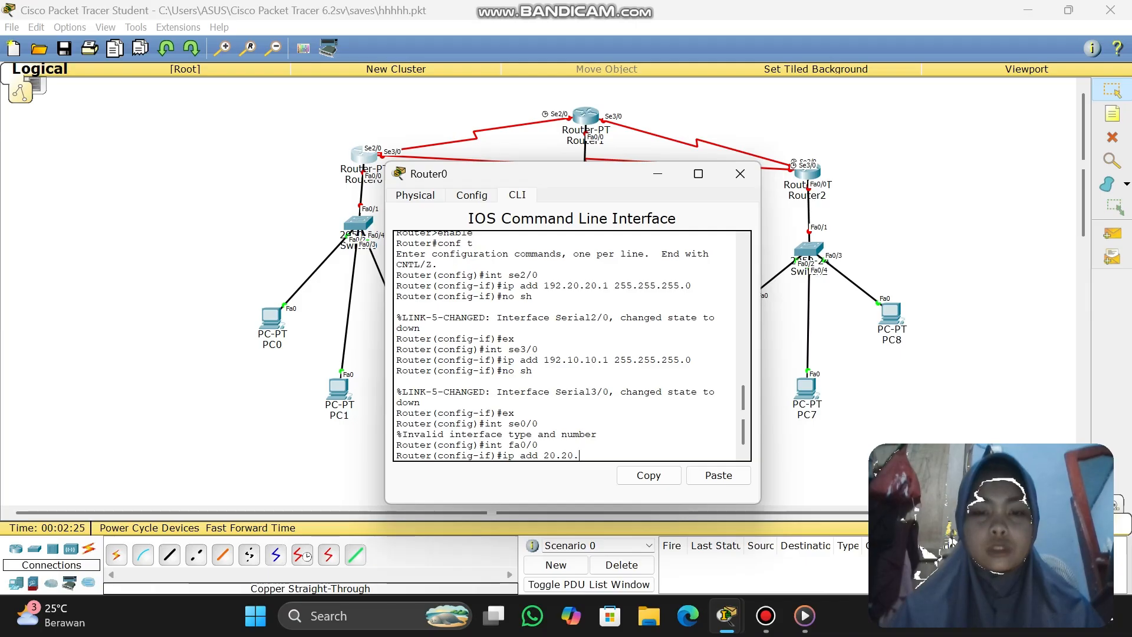
pyautogui.write('20.1 ')
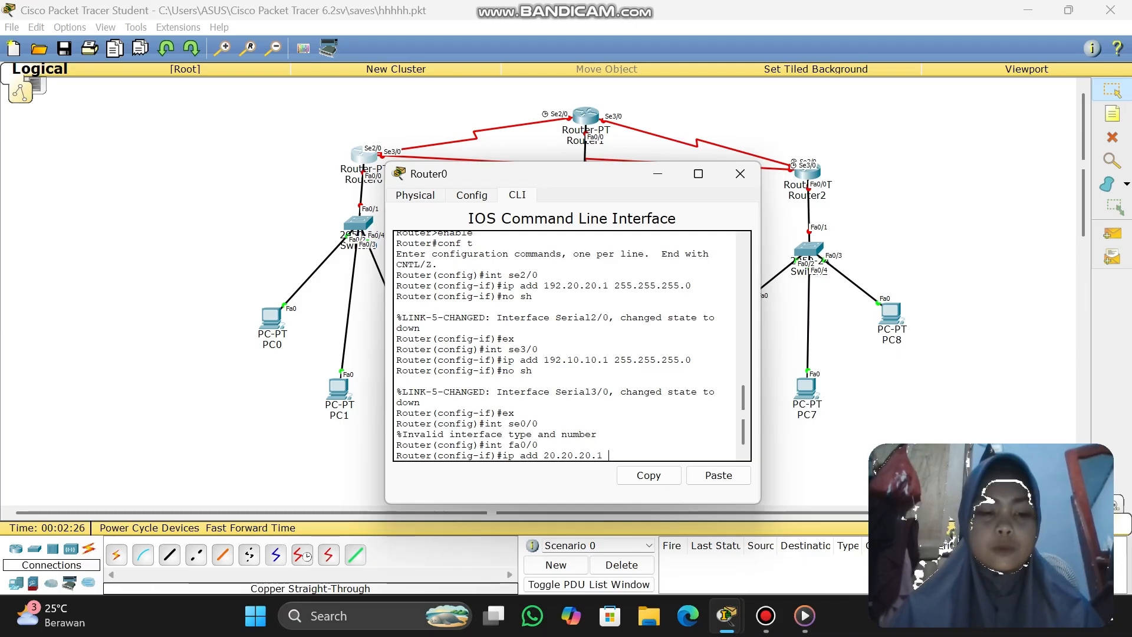
pyautogui.write('255.2')
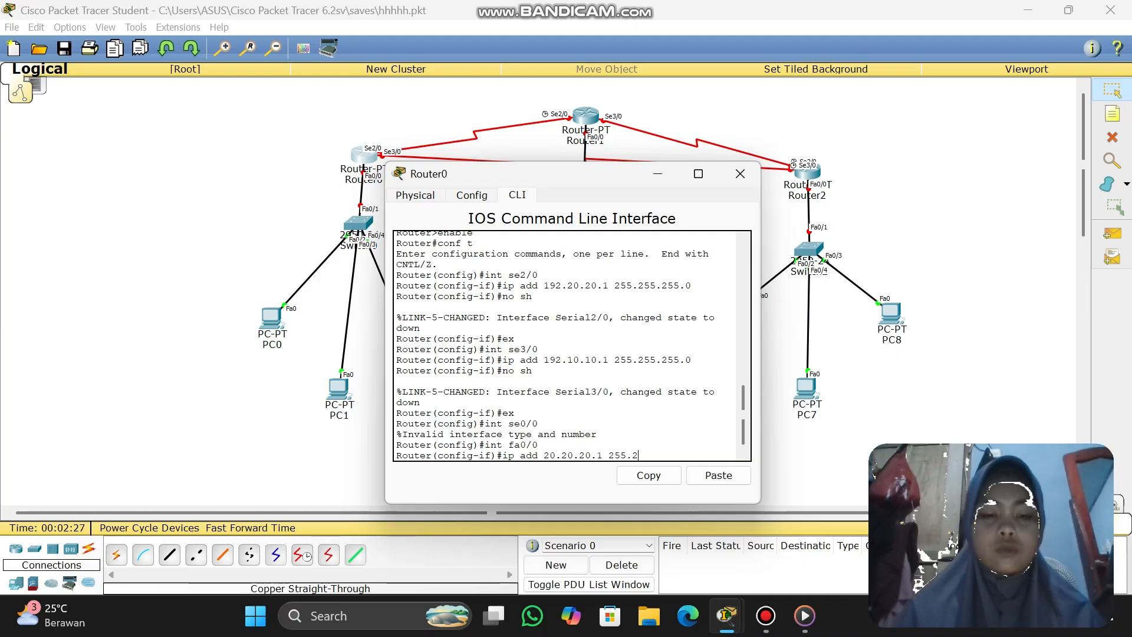
pyautogui.write('55.255.2')
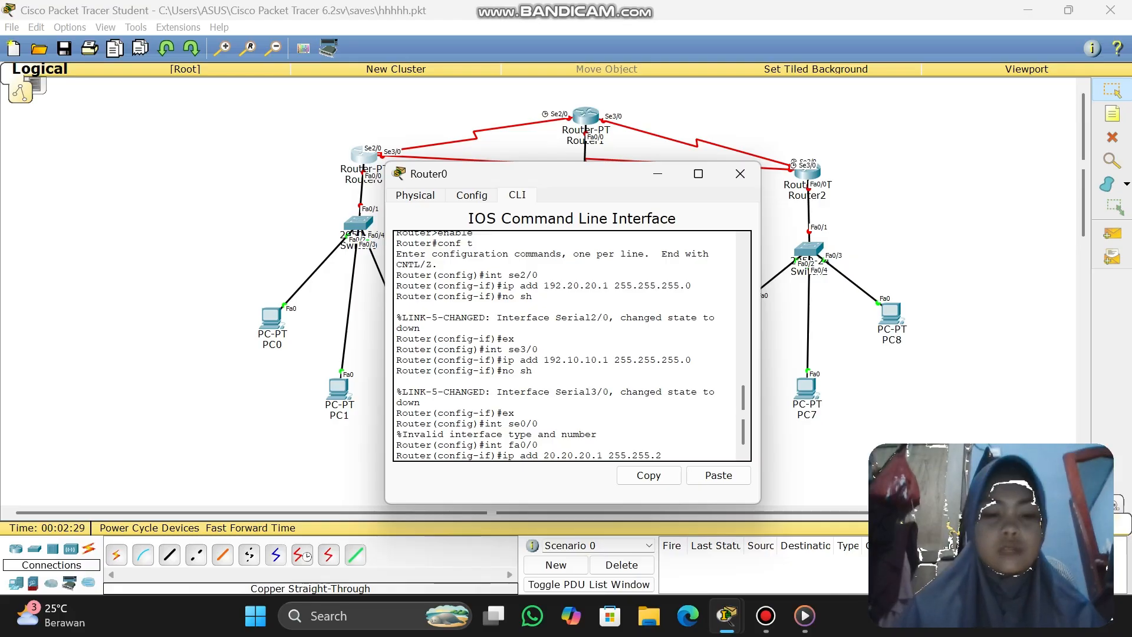
pyautogui.write('.0')
pyautogui.press('Return')
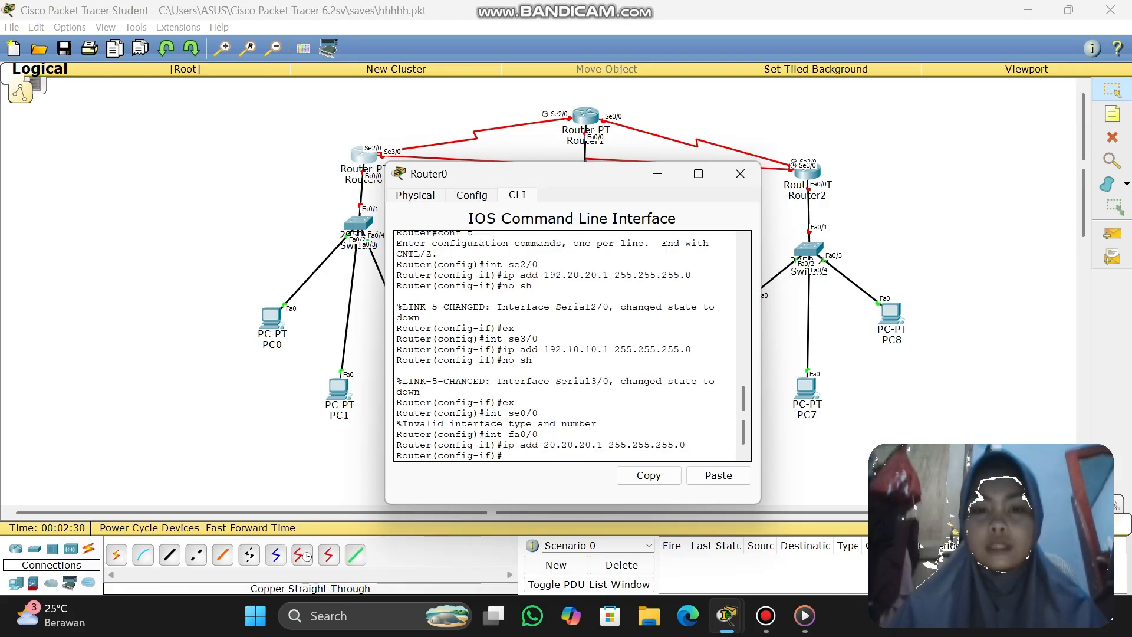
# - Enable Router0's fa0/0 interface with no sh and exit to global configuration mode
pyautogui.write('no sh')
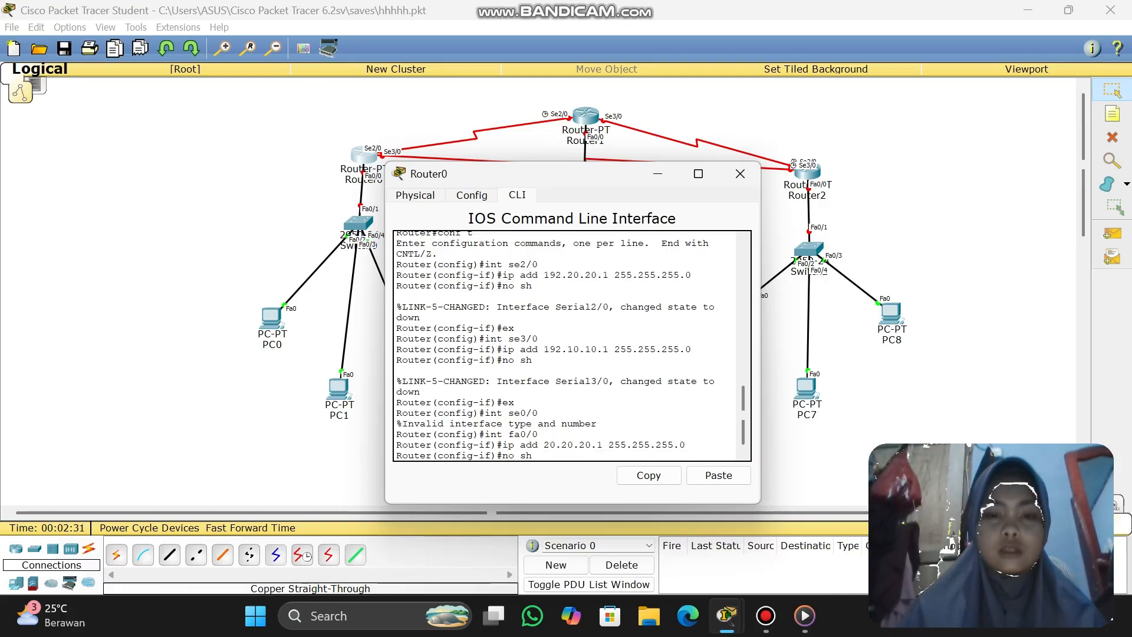
pyautogui.press('Return')
pyautogui.press('Return')
pyautogui.write('ex')
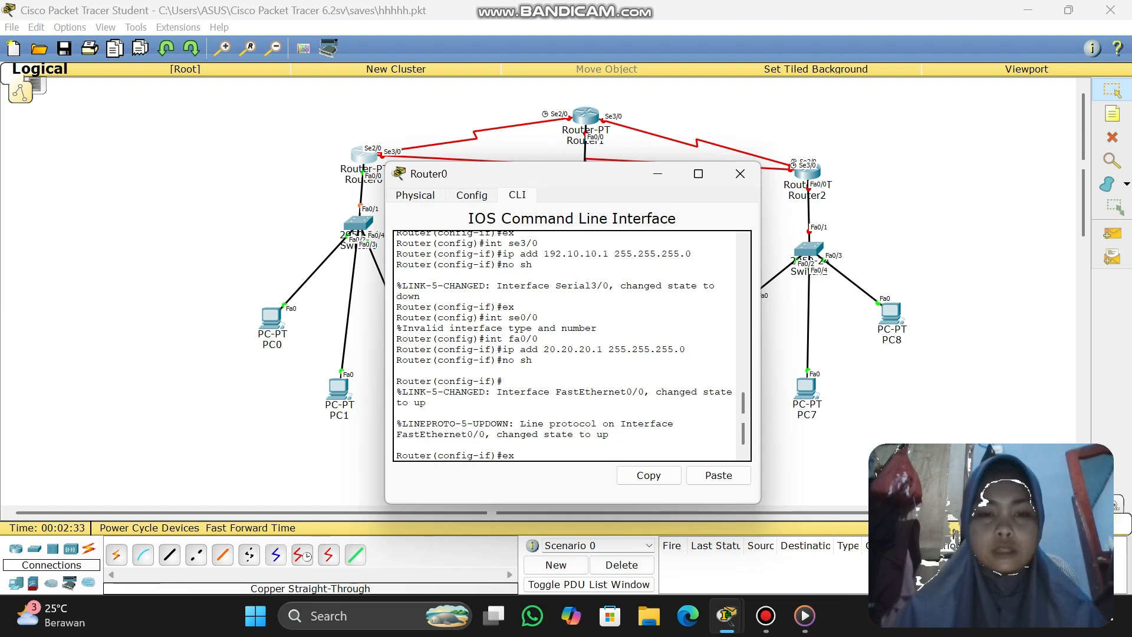
pyautogui.press('Return')
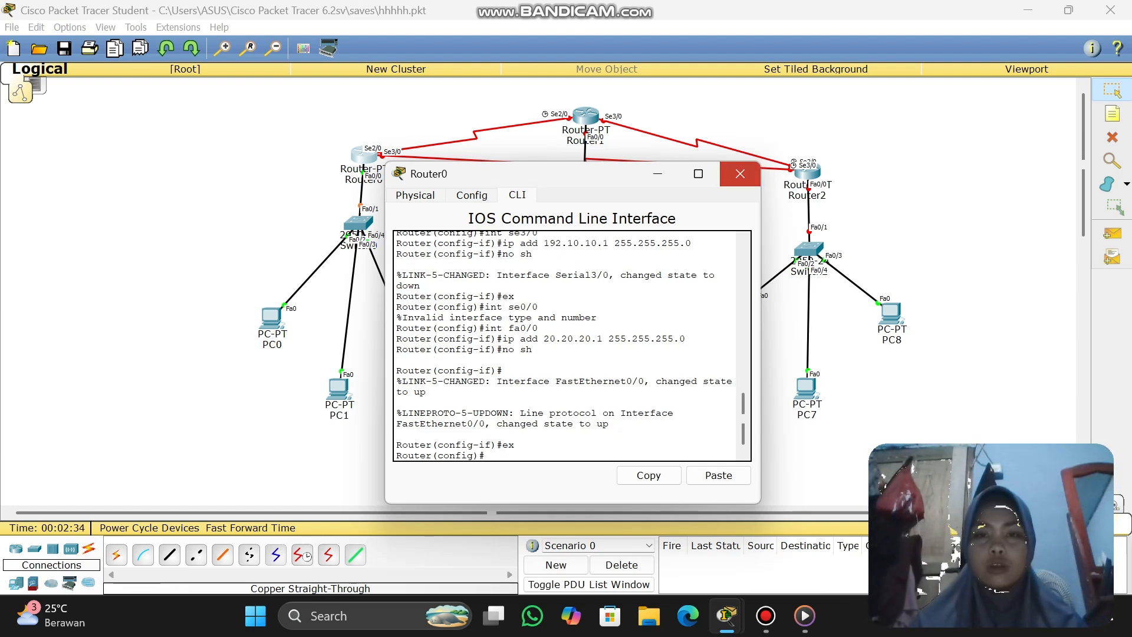
# - Close Router0's window and enter global configuration mode in Router1's CLI using enable and conf t
pyautogui.click(740, 174)
pyautogui.click(585, 114)
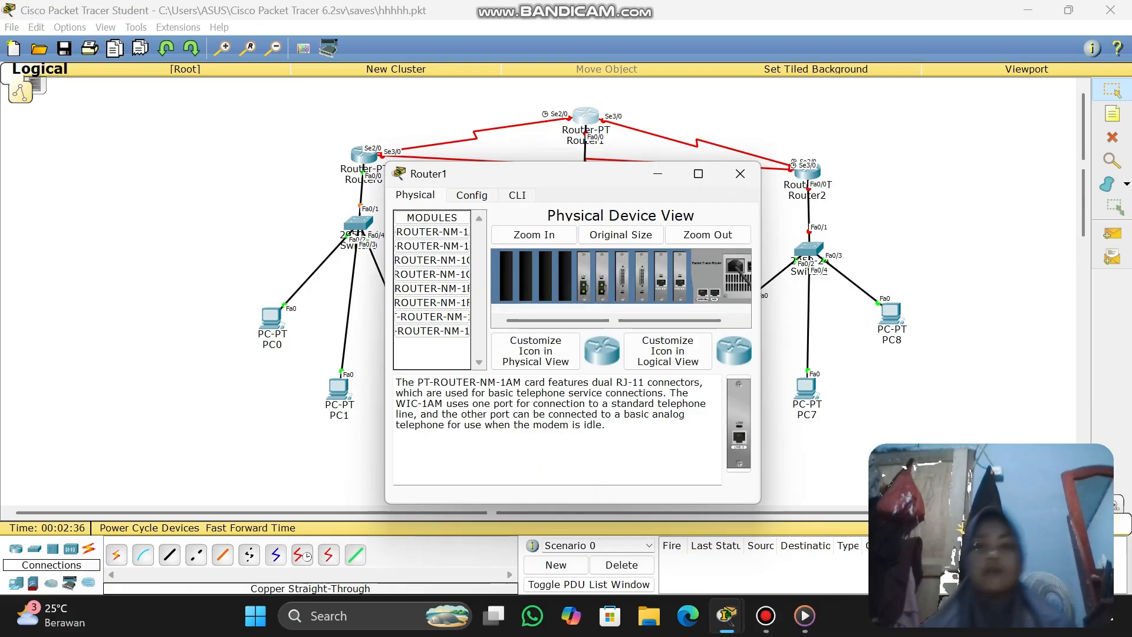
pyautogui.click(517, 194)
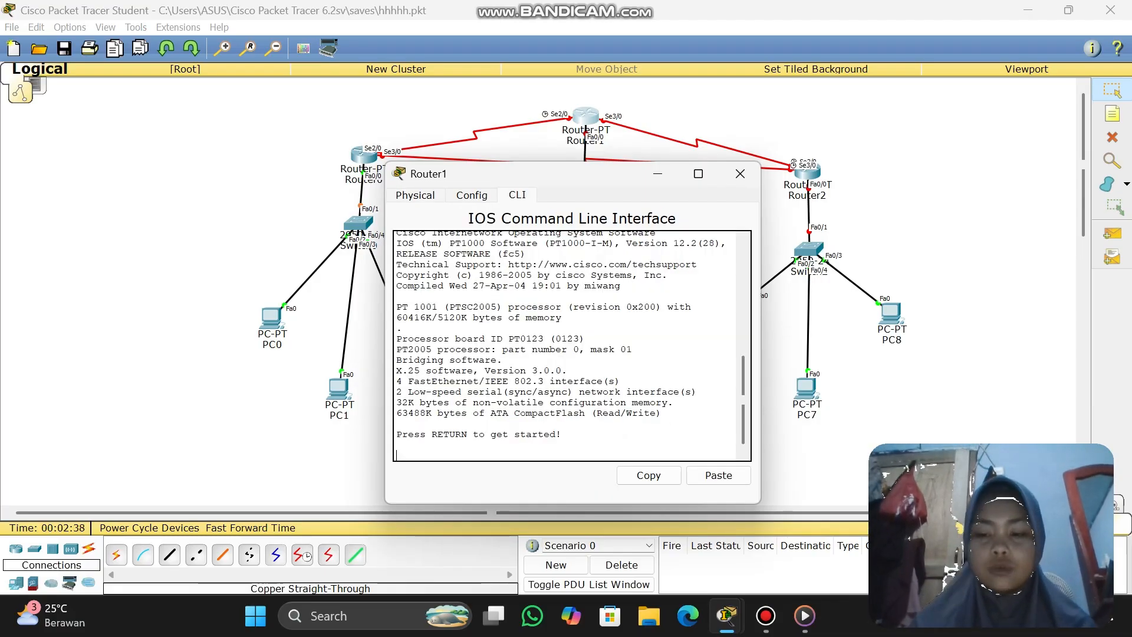
pyautogui.press('Return')
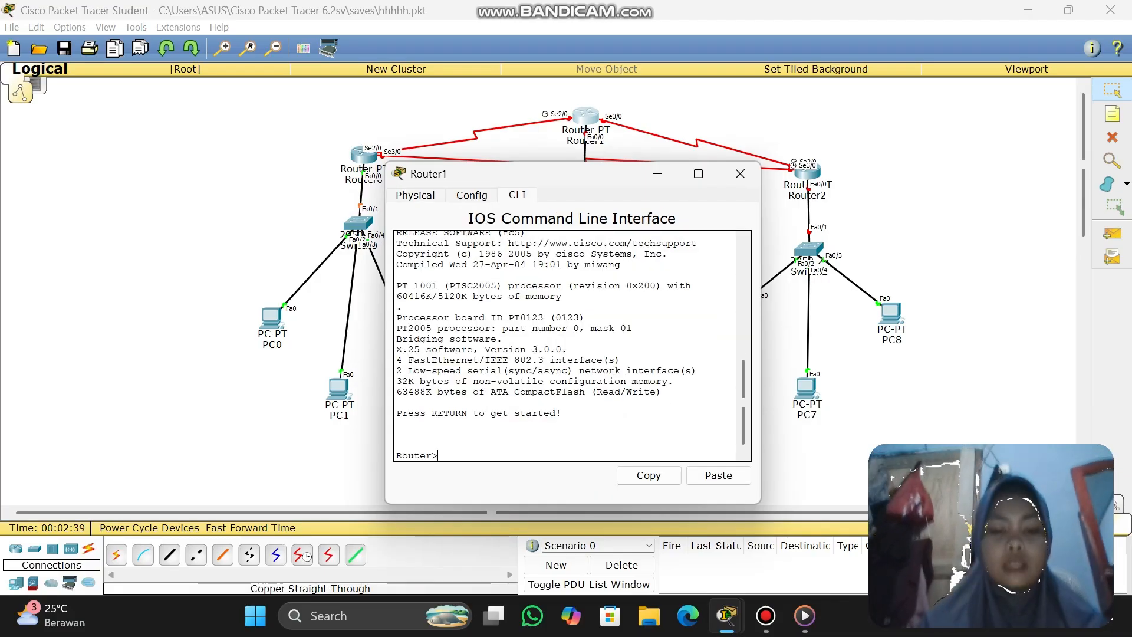
pyautogui.write('enable')
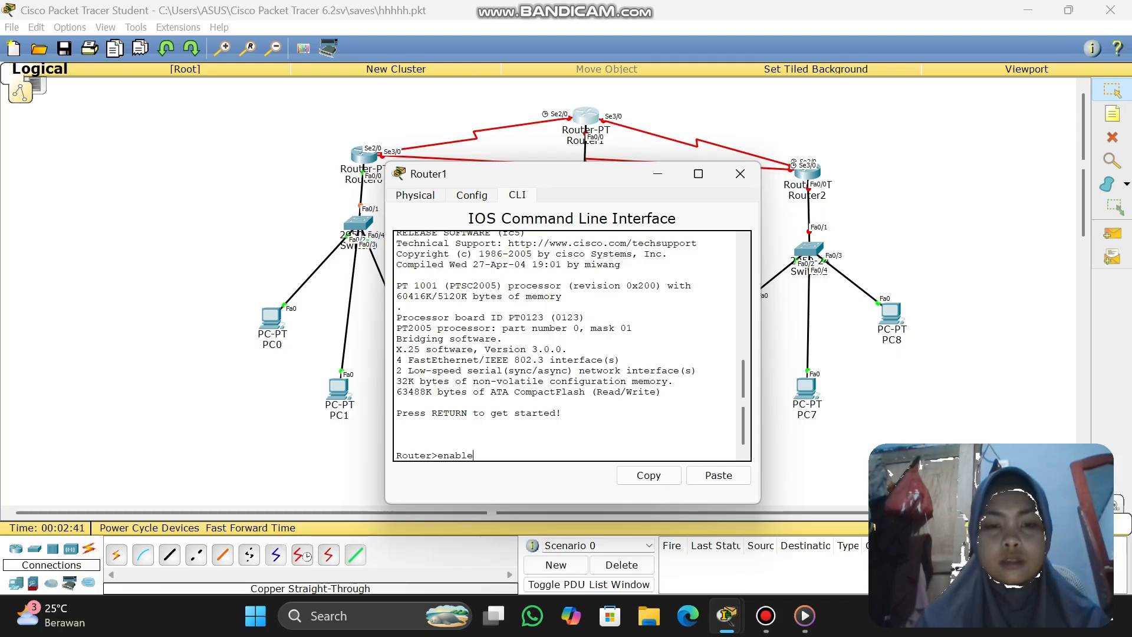
pyautogui.press('Return')
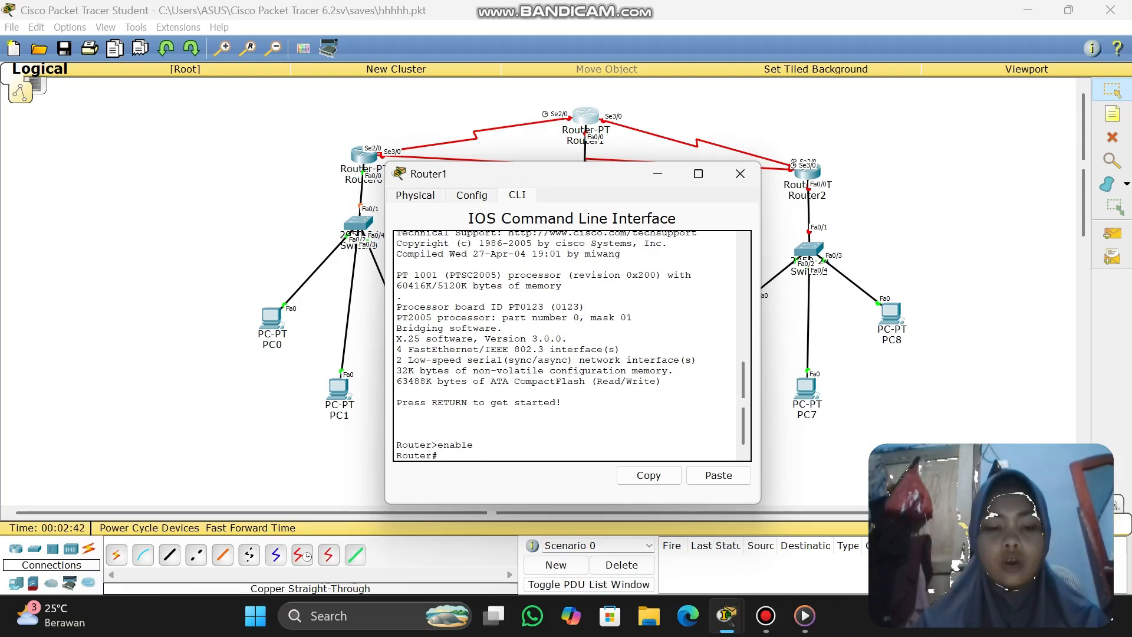
pyautogui.write('conf')
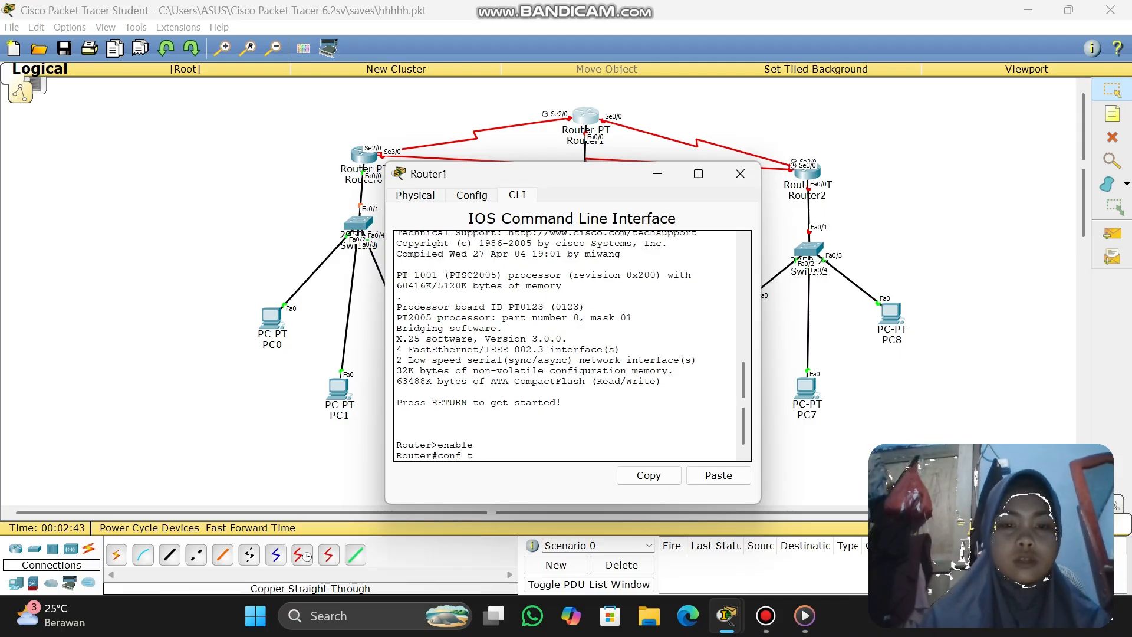
pyautogui.write(' t')
pyautogui.press('Return')
# - Enter interface configuration mode for Router1's serial interface se2/0
pyautogui.write('in')
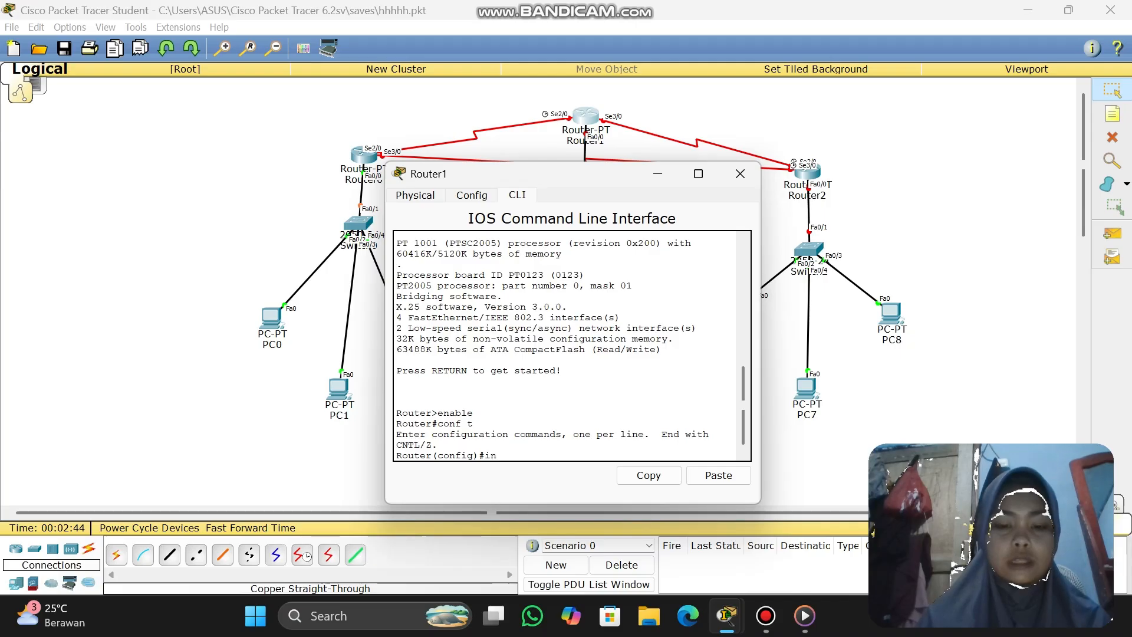
pyautogui.write('t se')
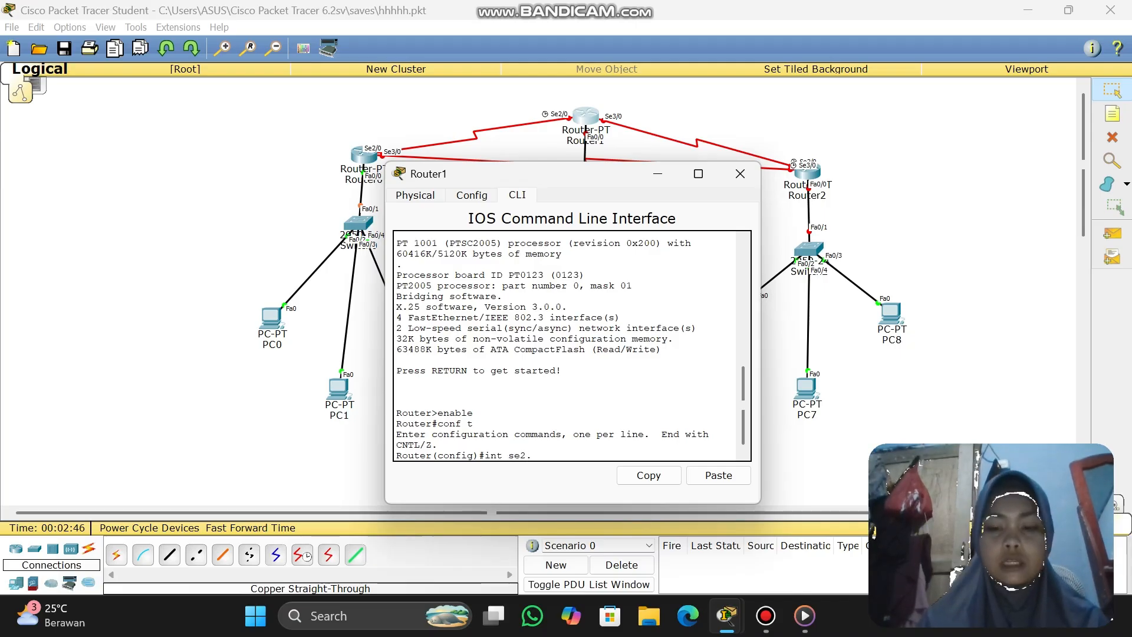
pyautogui.write('2/')
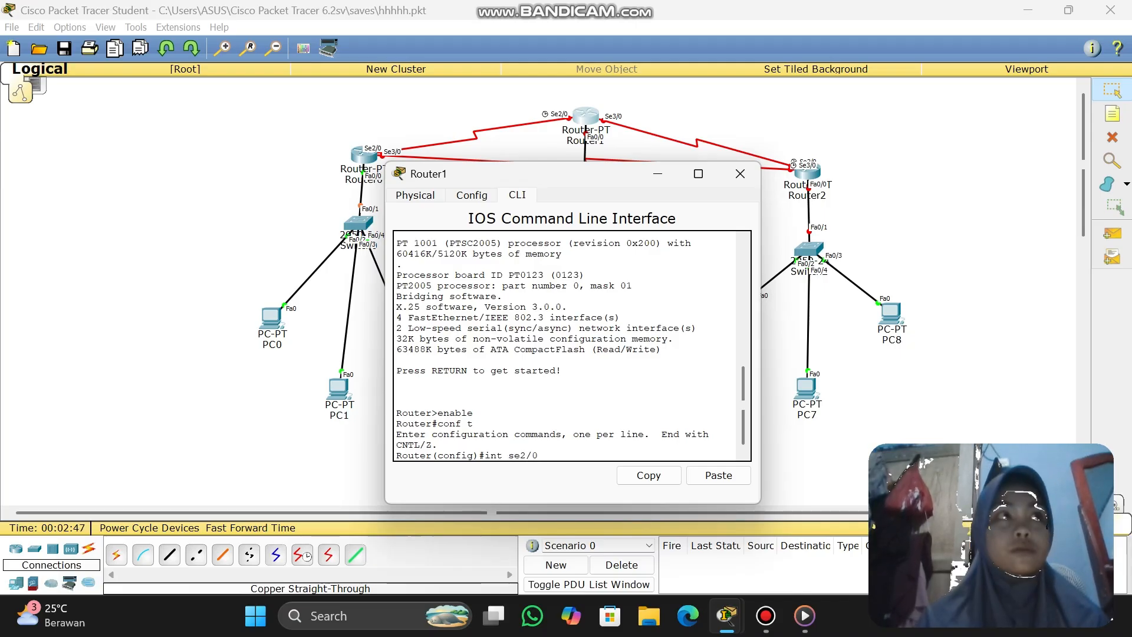
pyautogui.write('0')
pyautogui.press('Return')
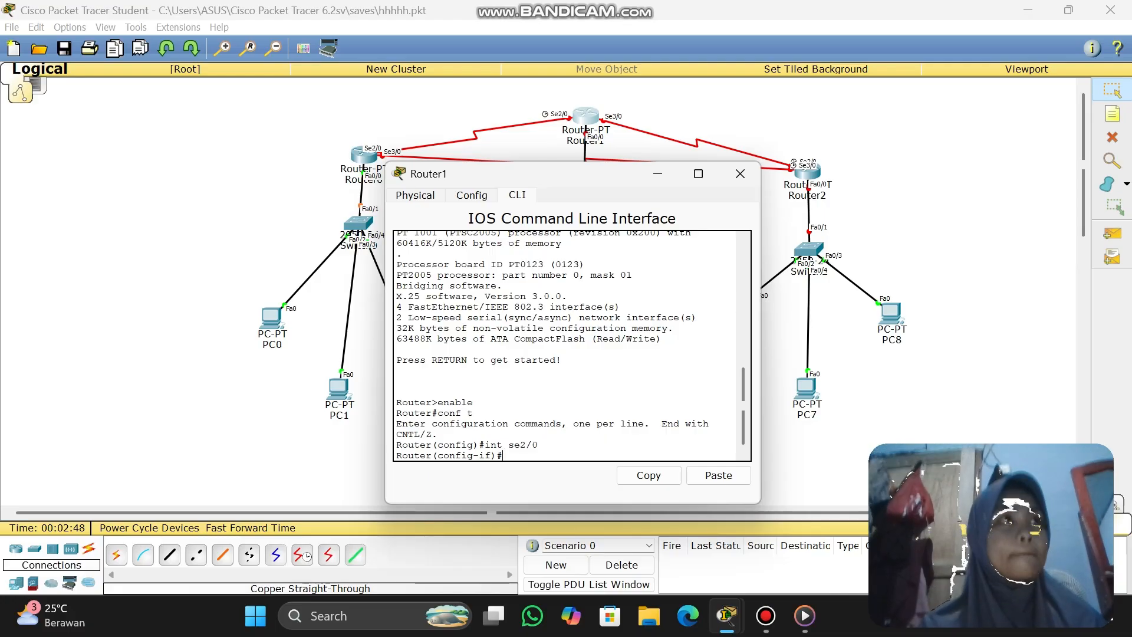
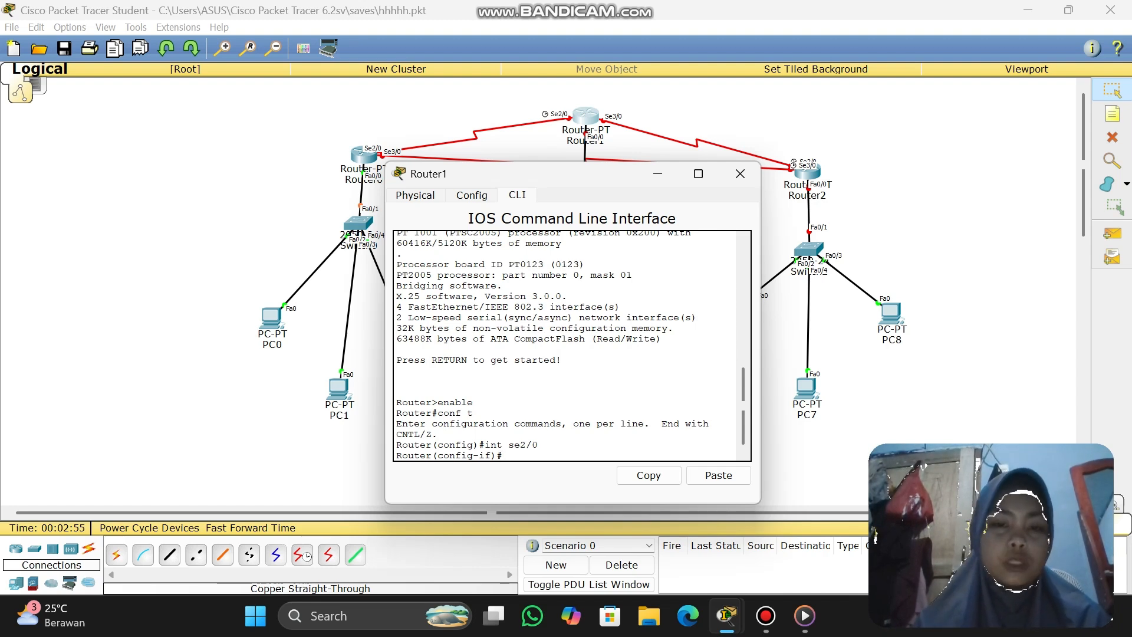
# - Assign IP address 192.20.20.2 with mask 255.255.255.0 to Router1's se2/0 interface
pyautogui.write('ip')
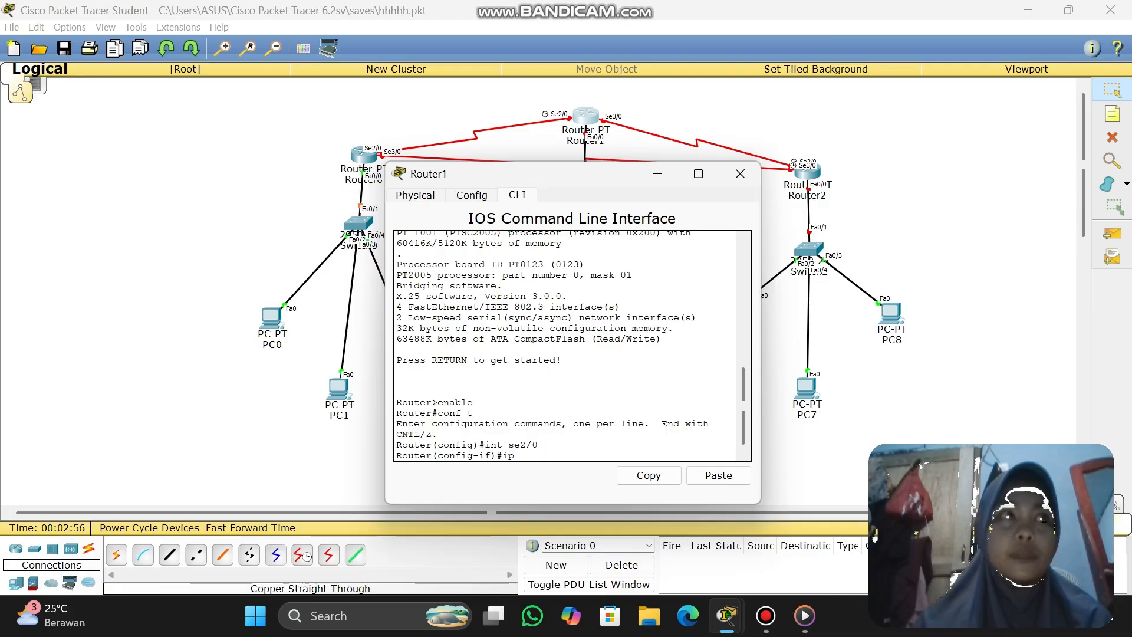
pyautogui.write(' add')
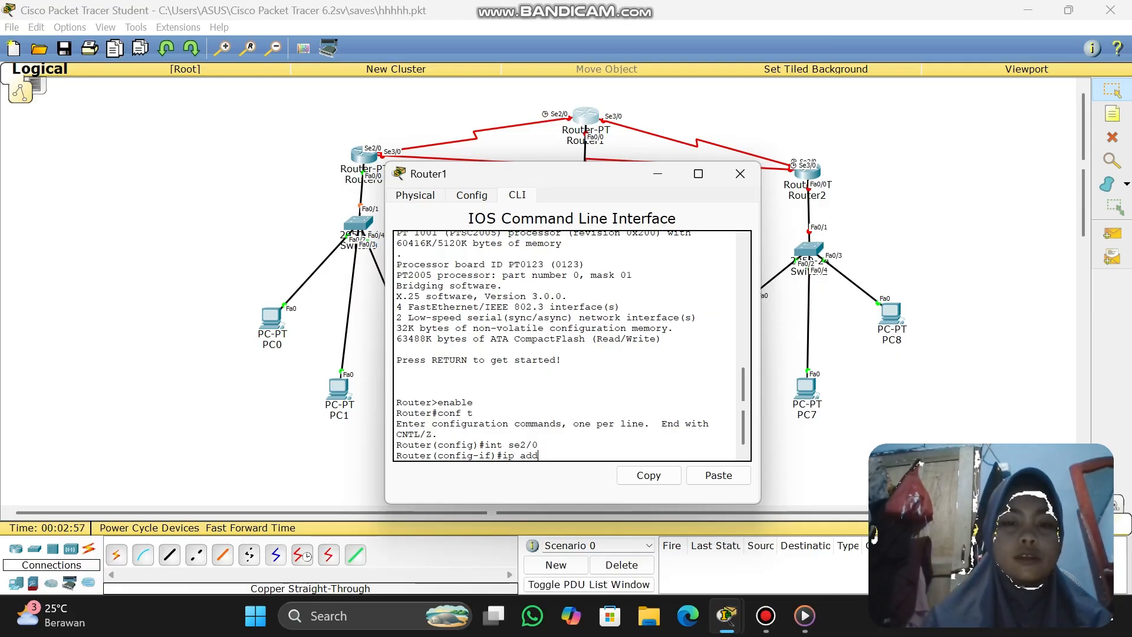
pyautogui.write(' 1')
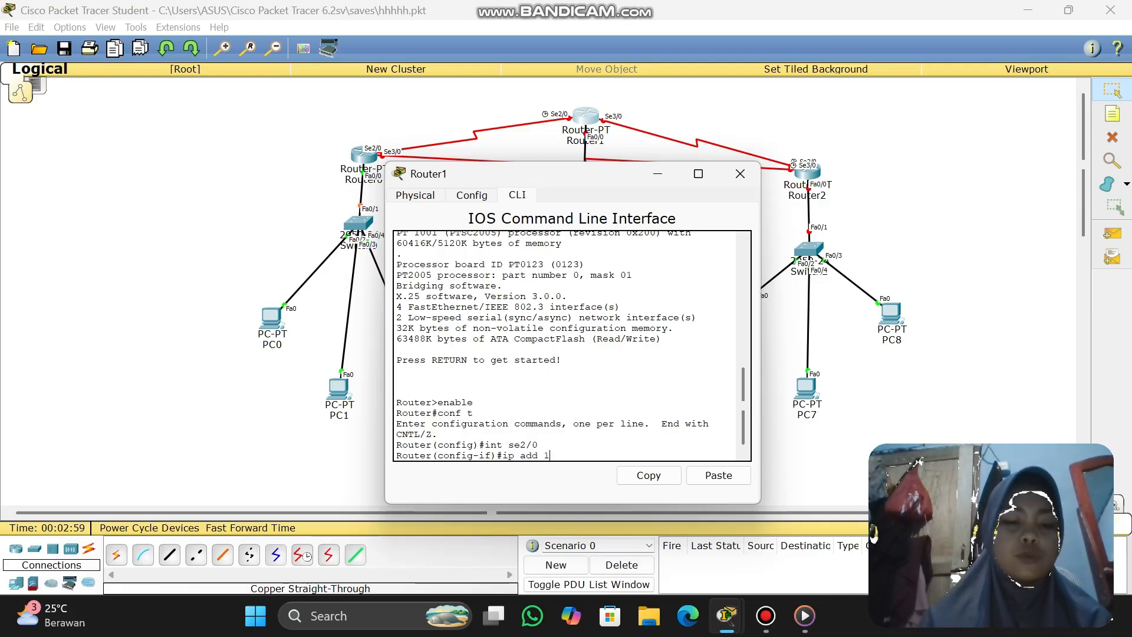
pyautogui.write('92.20.2')
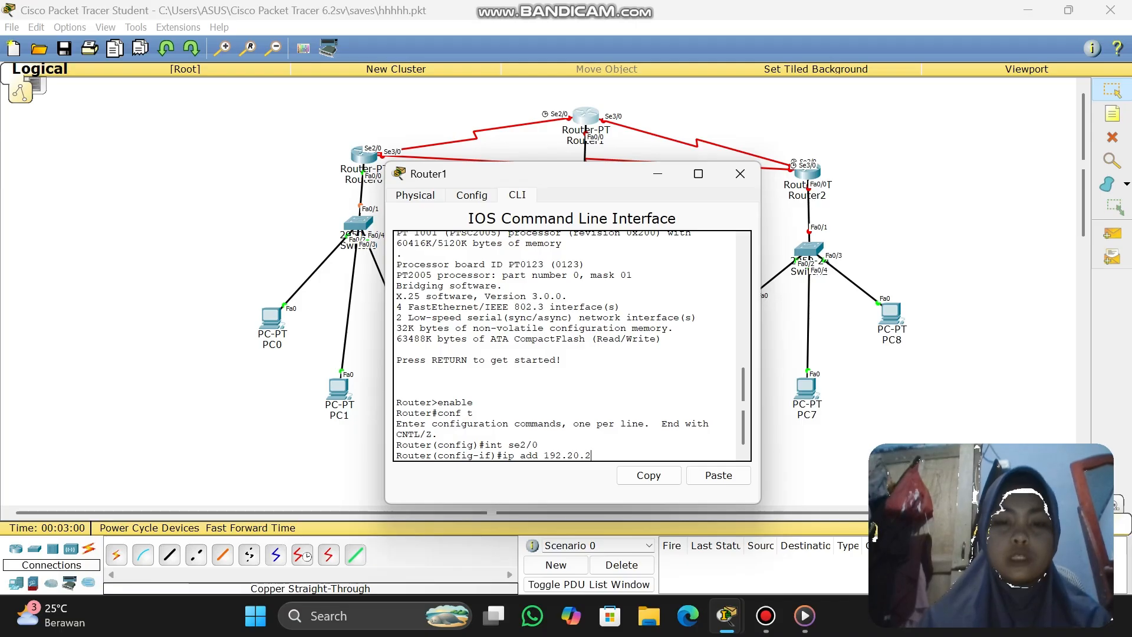
pyautogui.write('0.2')
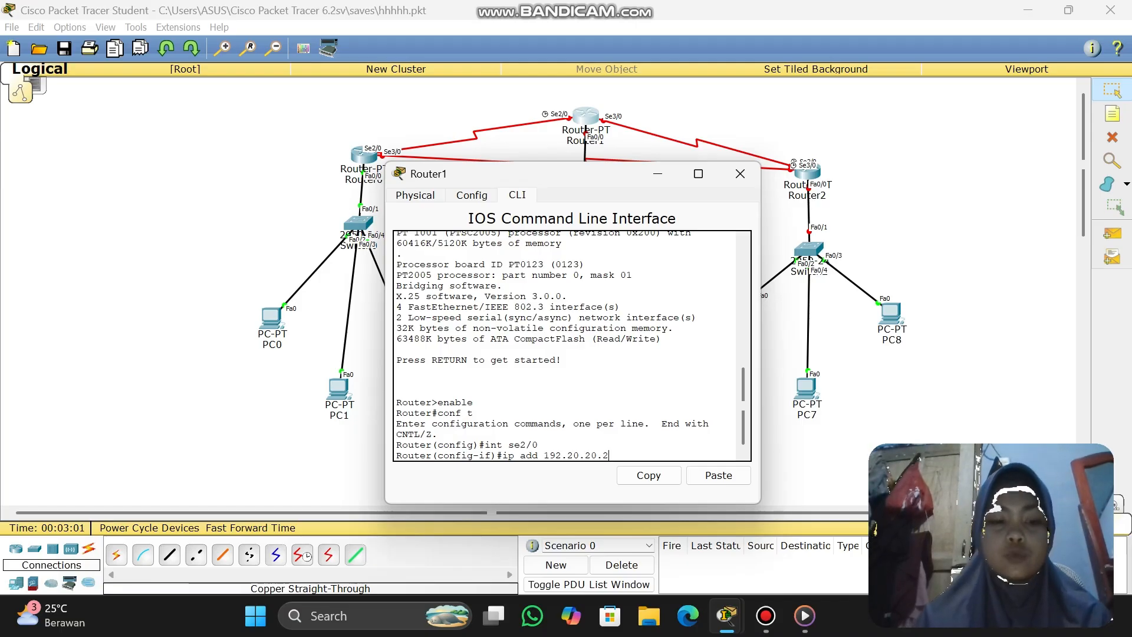
pyautogui.write(' 255.')
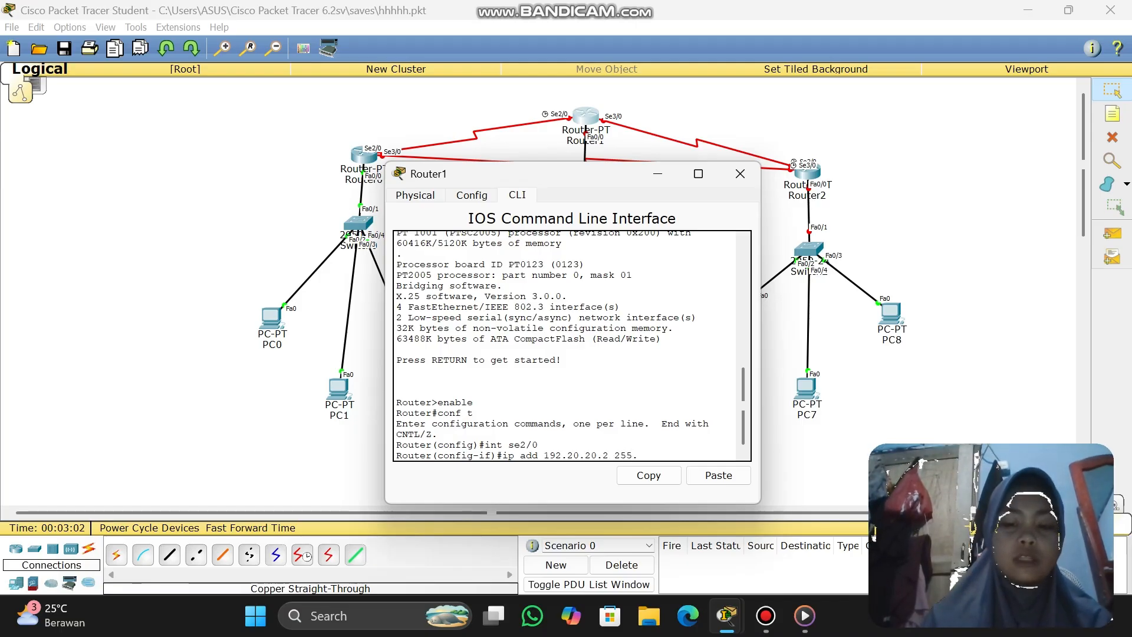
pyautogui.write('255.2')
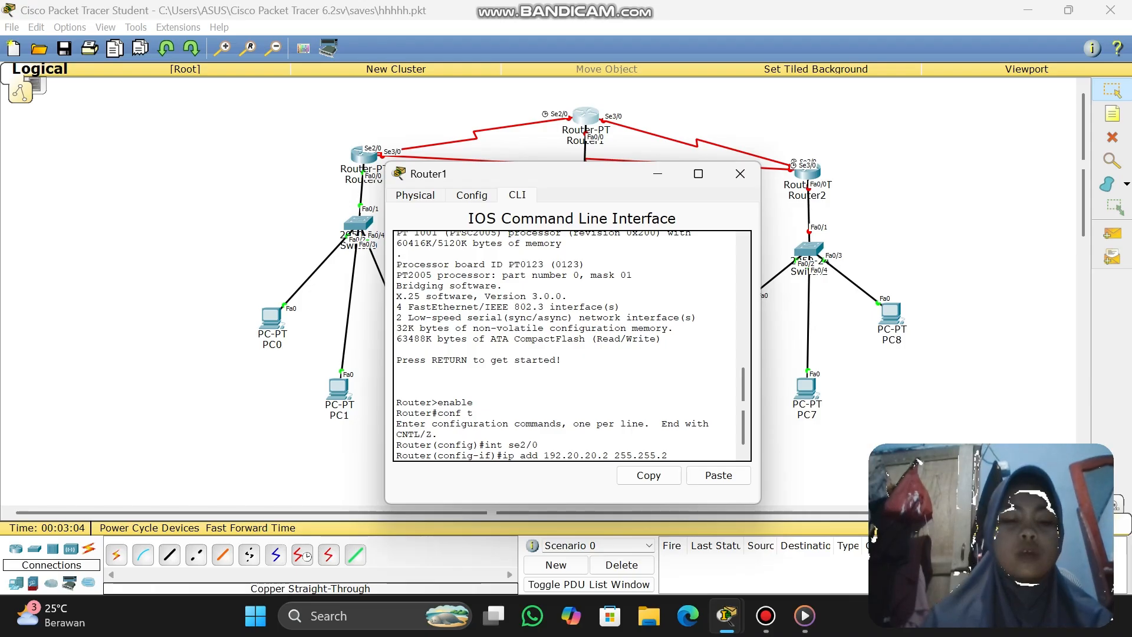
pyautogui.write('55.0')
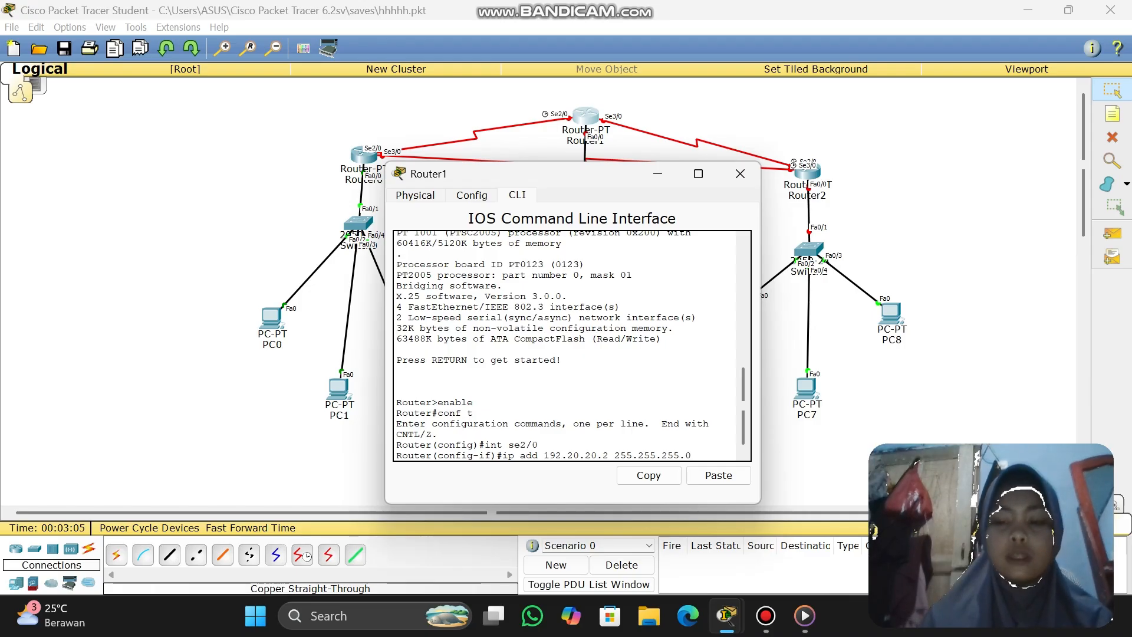
pyautogui.press('Return')
# - Enable Router1's se2/0 interface with no sh and exit to global configuration mode
pyautogui.write('no sh')
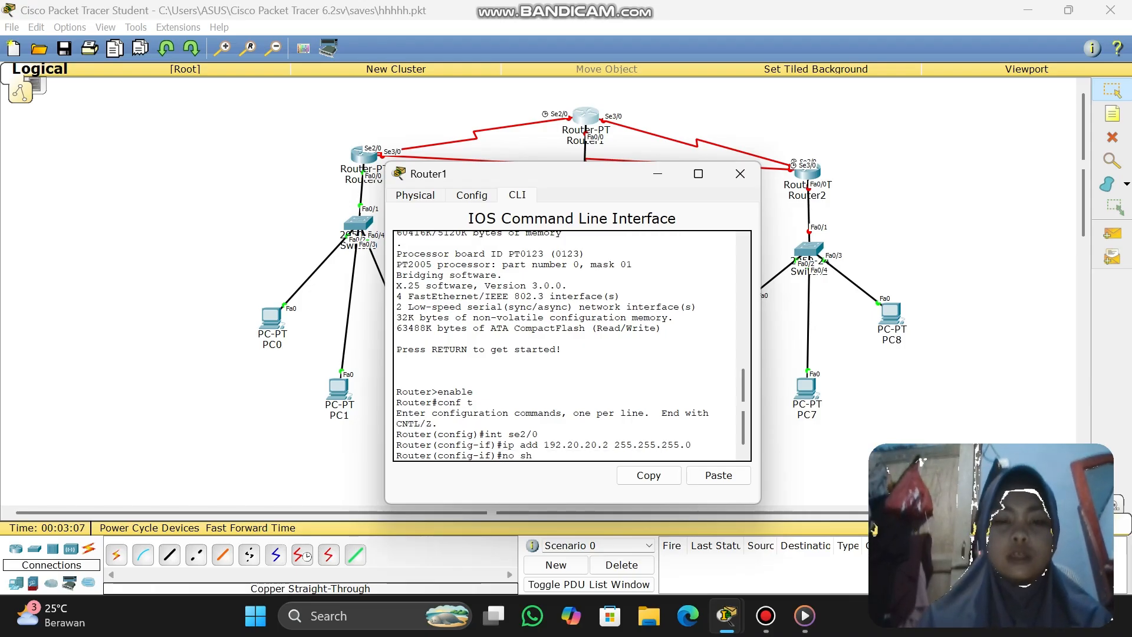
pyautogui.press('Return')
pyautogui.press('Return')
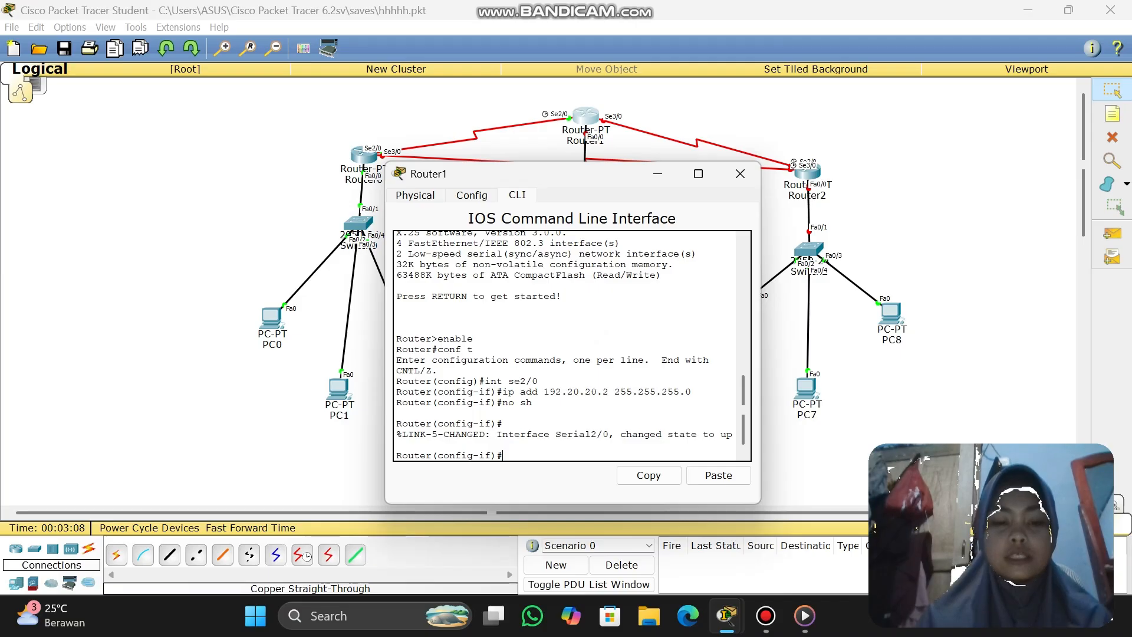
pyautogui.write('ex')
pyautogui.press('Return')
# - Enter interface configuration mode for Router1's serial interface se3/0
pyautogui.write('i')
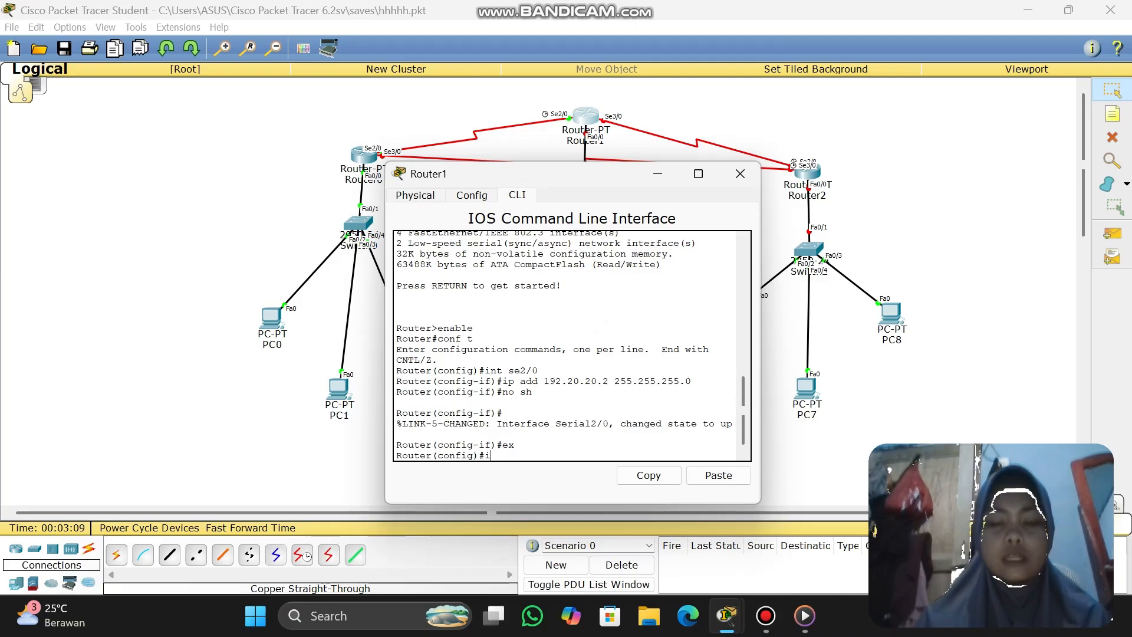
pyautogui.write('nt se3.')
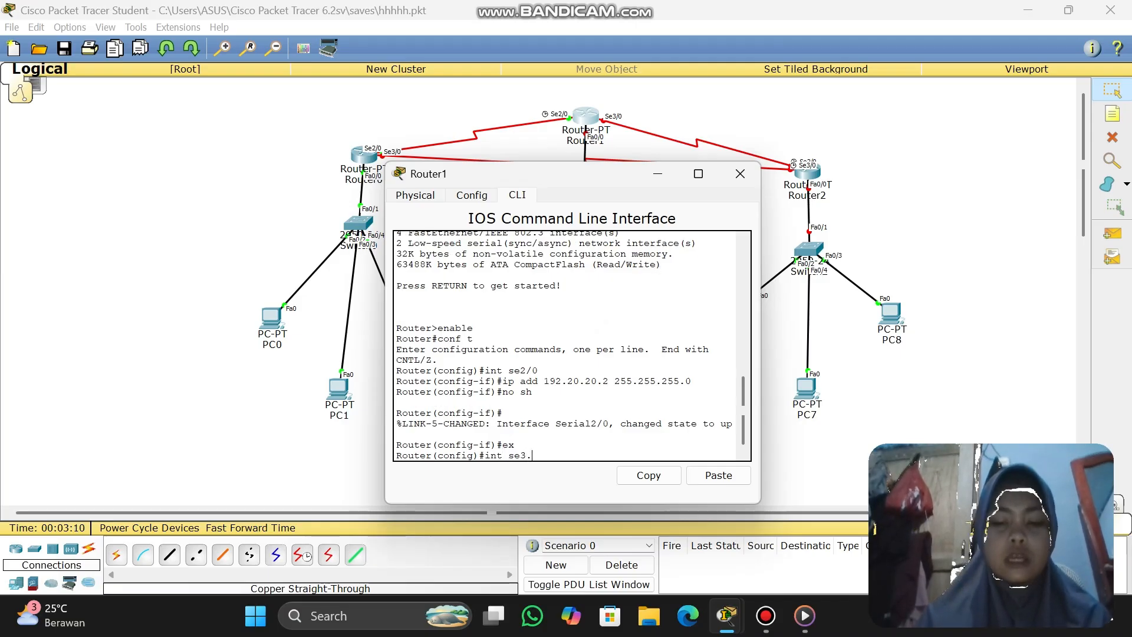
pyautogui.press('BackSpace')
pyautogui.write('/0')
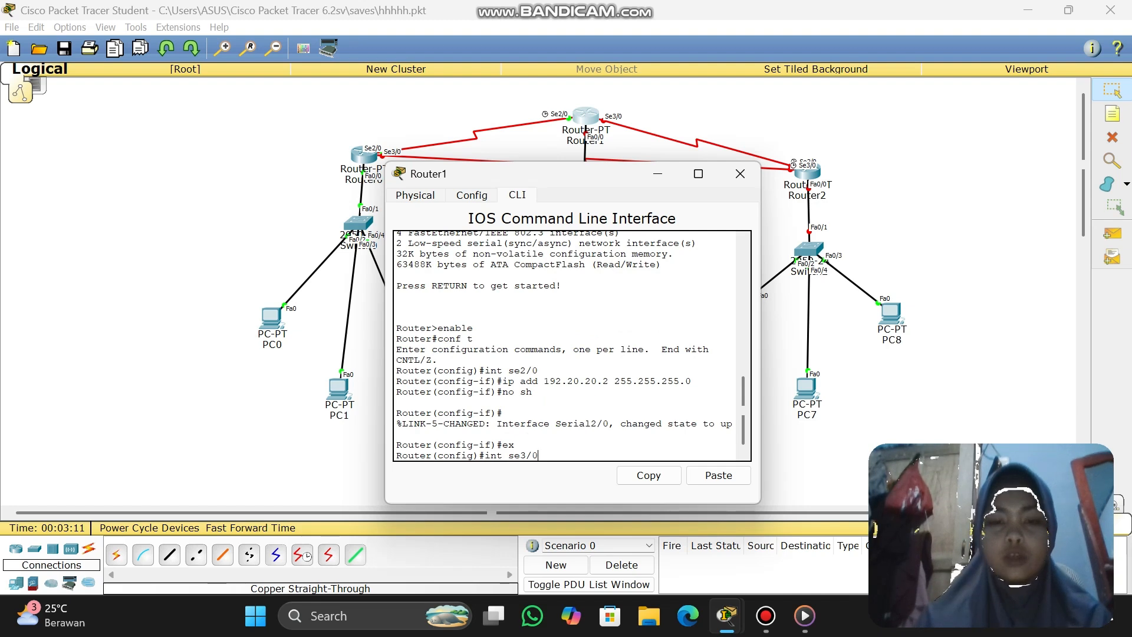
pyautogui.press('Return')
# - Assign IP address 192.30.30.1 with mask 255.255.255.0 to Router1's se3/0 interface
pyautogui.write('add')
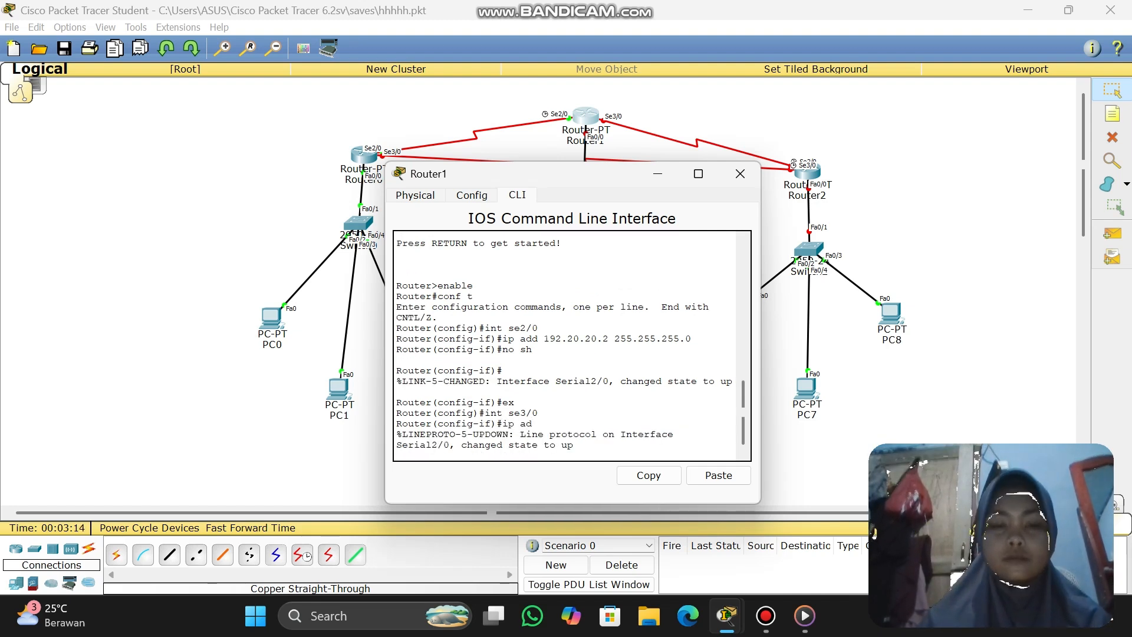
pyautogui.press('Return')
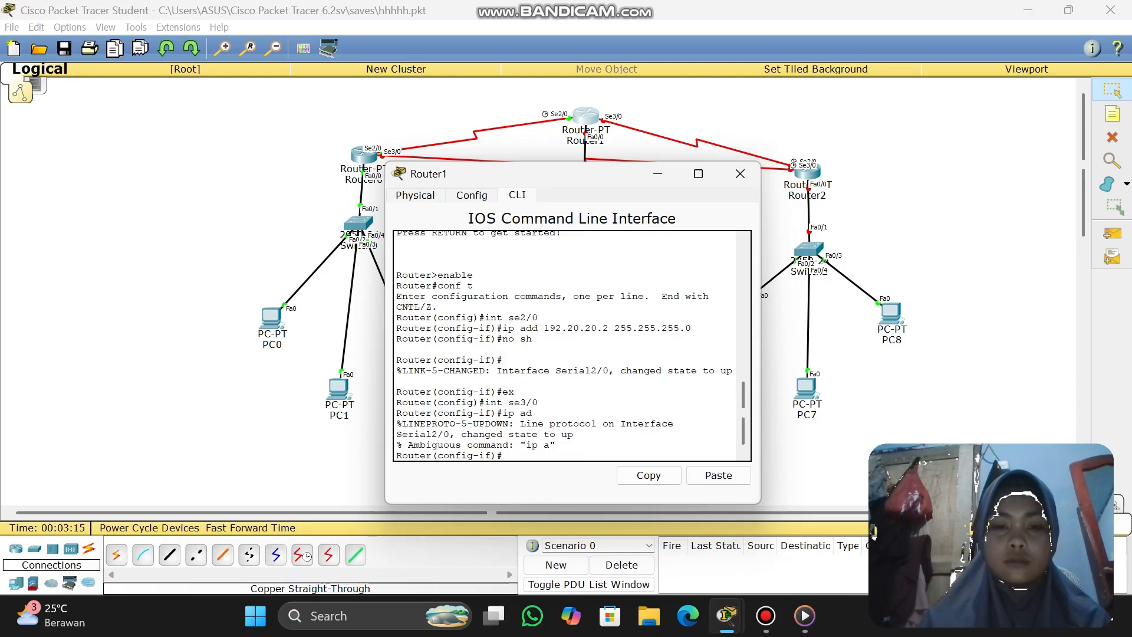
pyautogui.write('ip add')
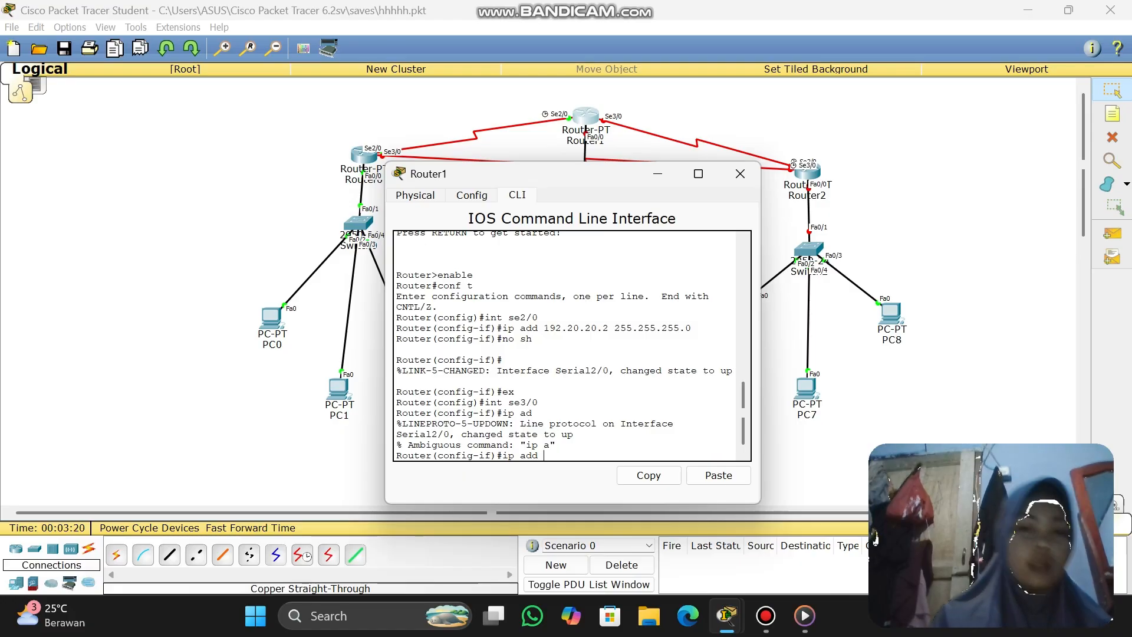
pyautogui.write('192')
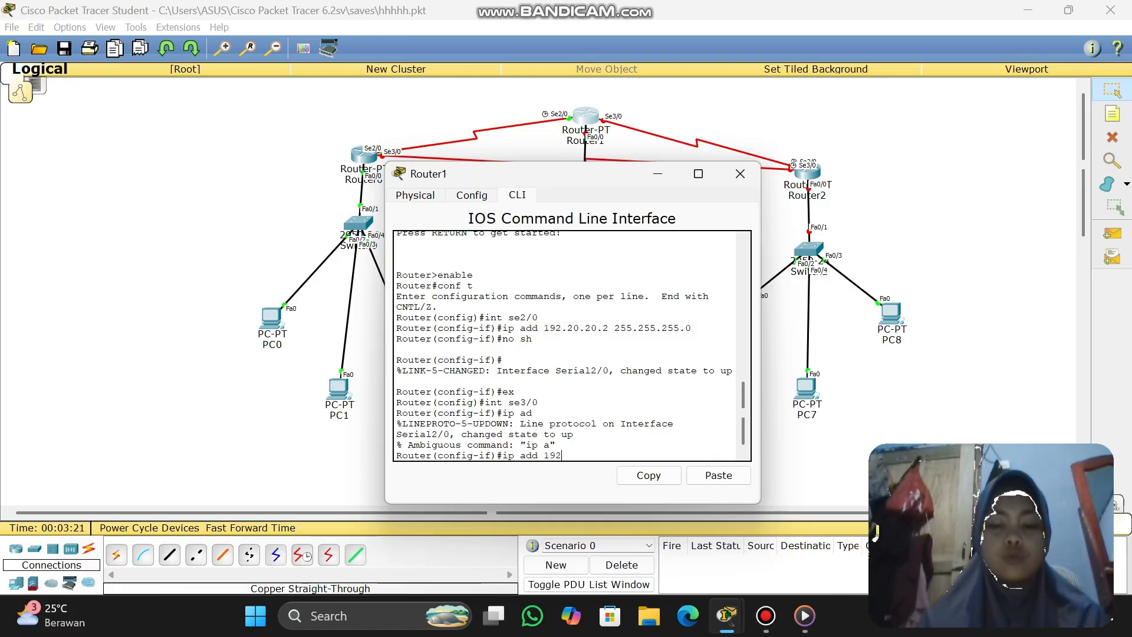
pyautogui.write('.30.30.')
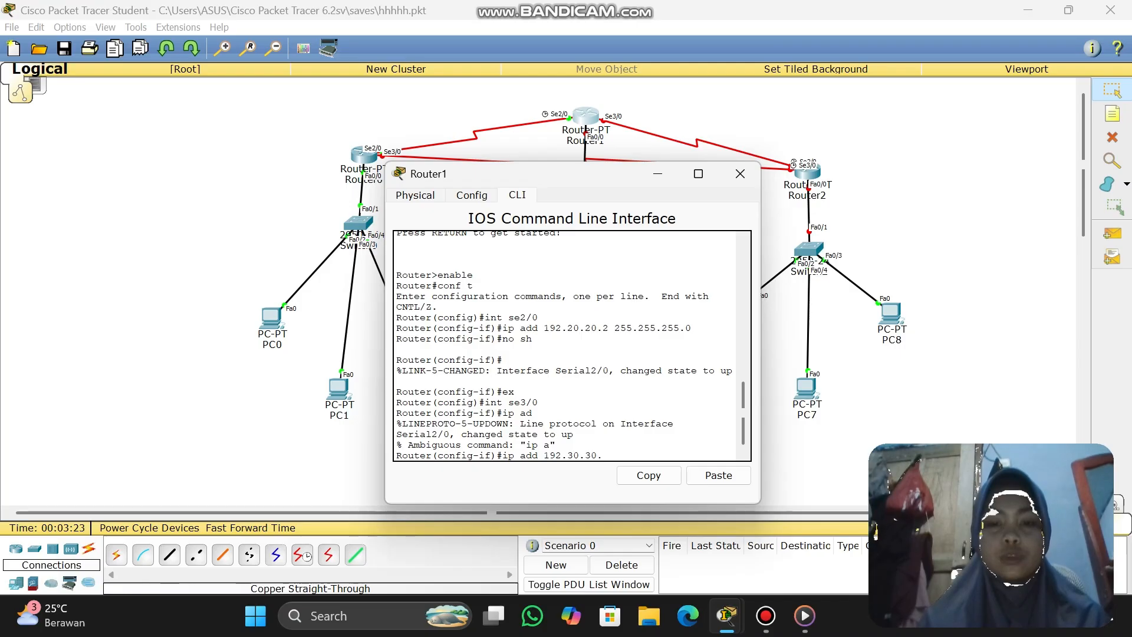
pyautogui.write('1')
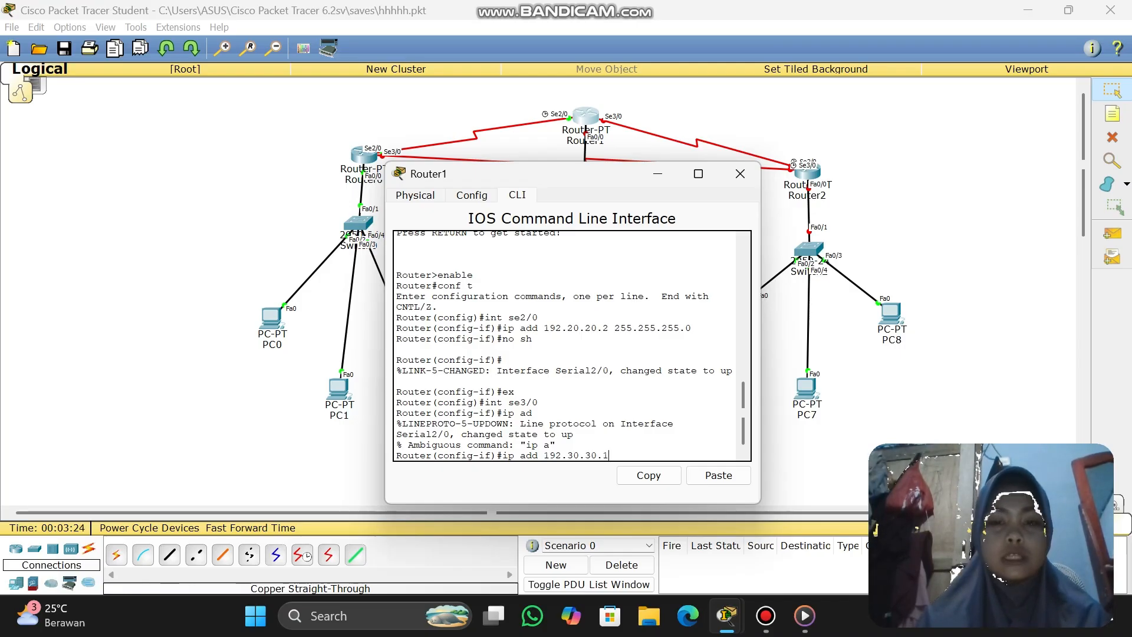
pyautogui.write('255')
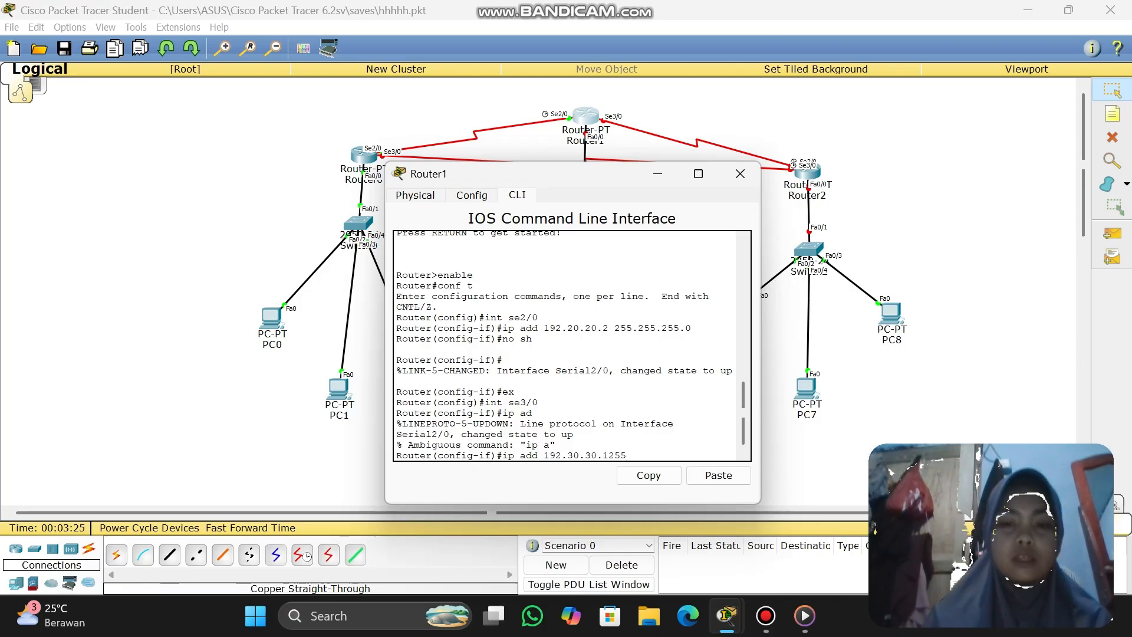
pyautogui.press('BackSpace')
pyautogui.press('BackSpace')
pyautogui.press('BackSpace')
pyautogui.write('2')
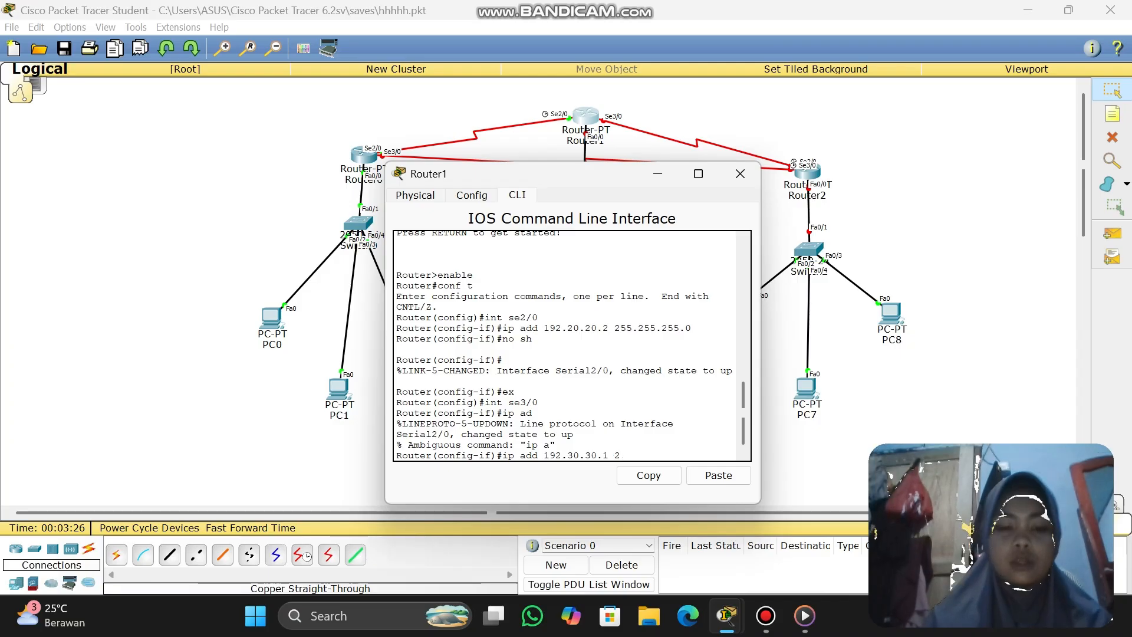
pyautogui.write('55.255')
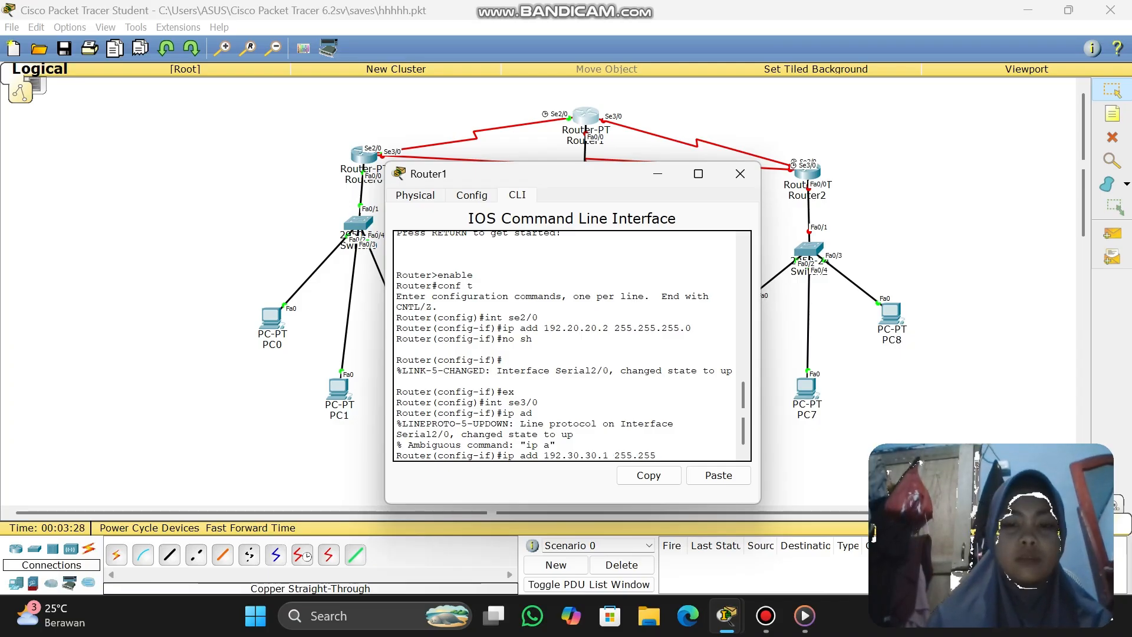
pyautogui.write('.255.0')
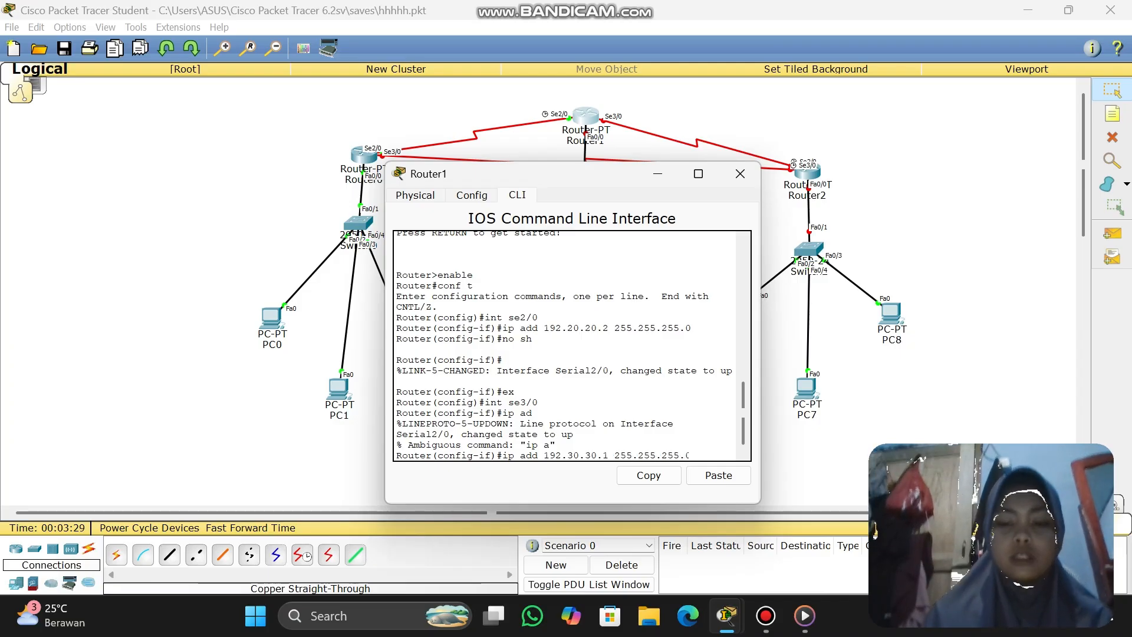
pyautogui.press('Return')
# - Enable Router1's se3/0 interface with no sh and exit to global configuration mode
pyautogui.write('no')
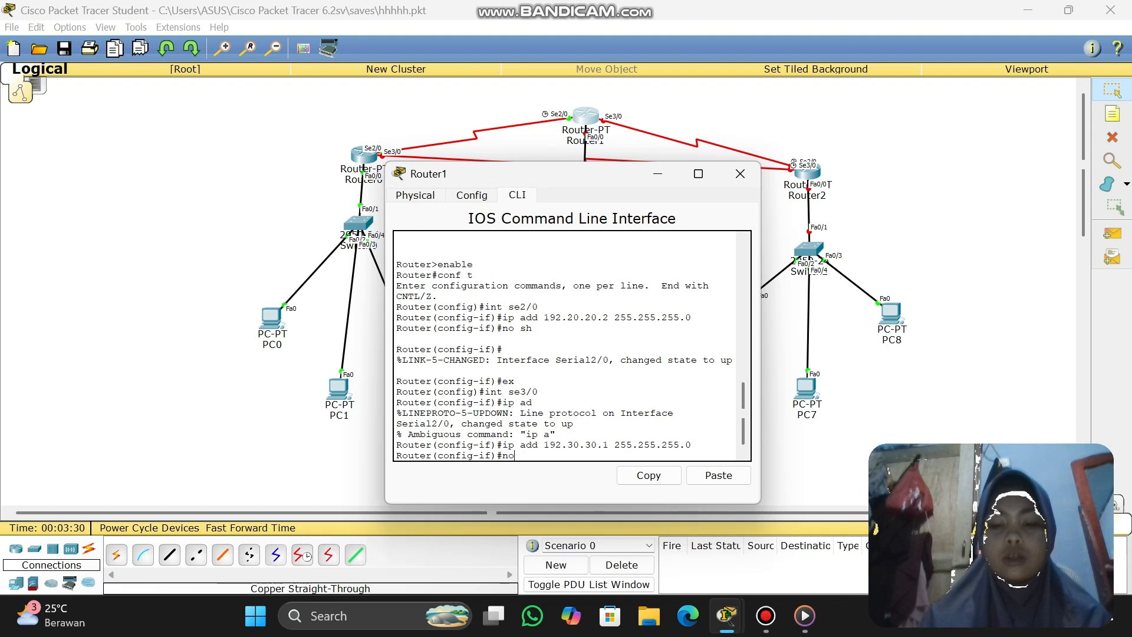
pyautogui.write(' sh')
pyautogui.press('Return')
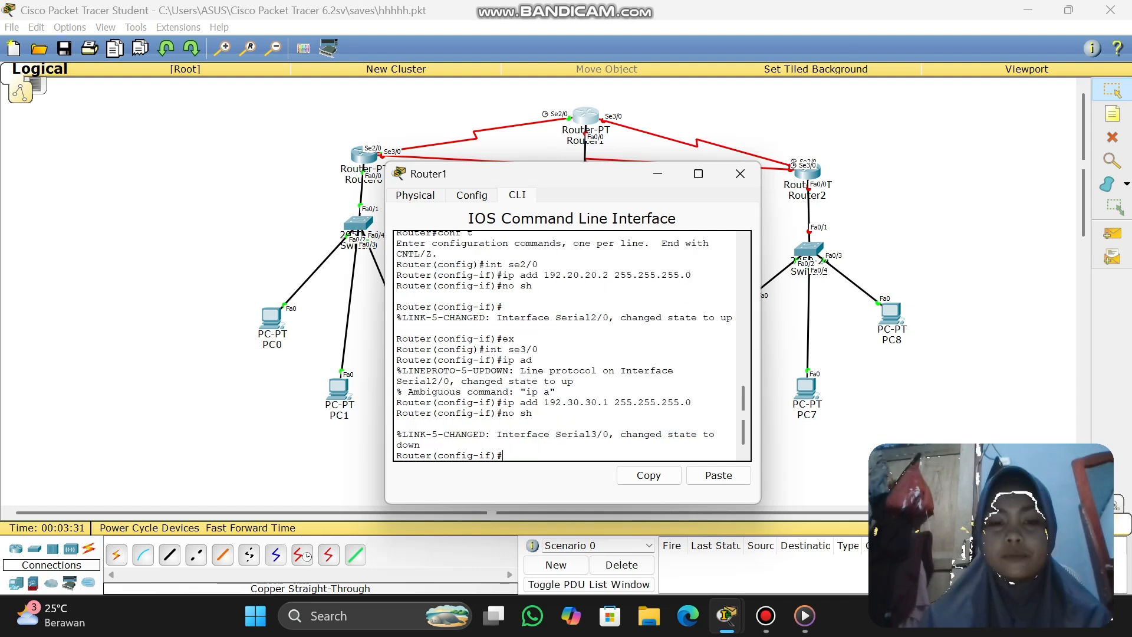
pyautogui.write('ex')
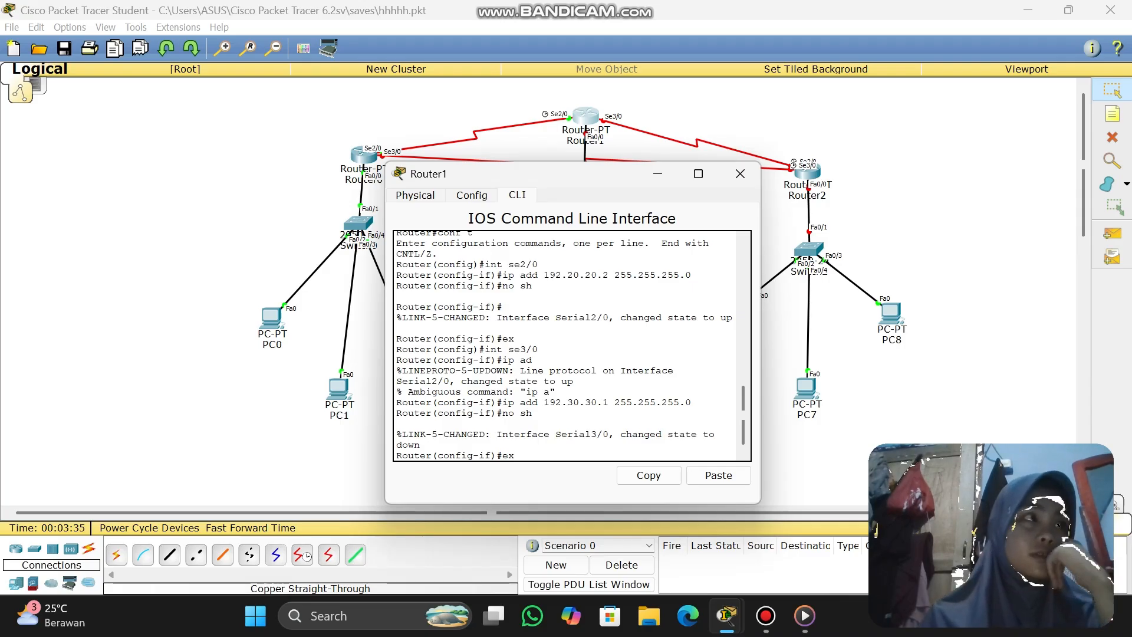
pyautogui.press('Return')
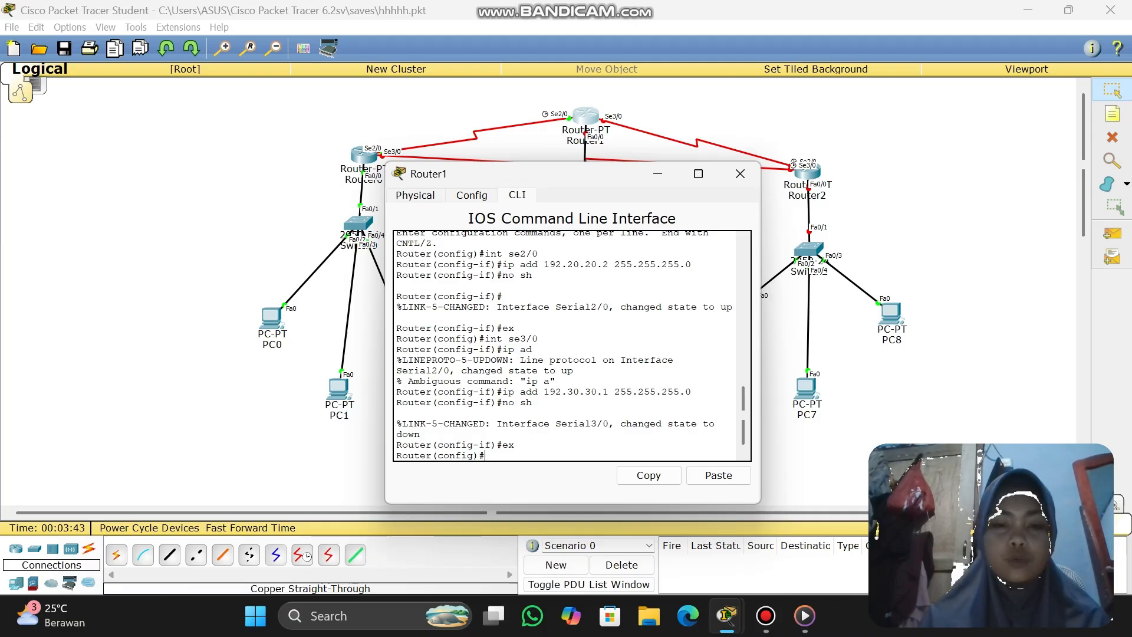
# - Assign IP address 40.40.40.1 with mask 255.255.255.0 to Router1's fa0/0 interface
pyautogui.write('int')
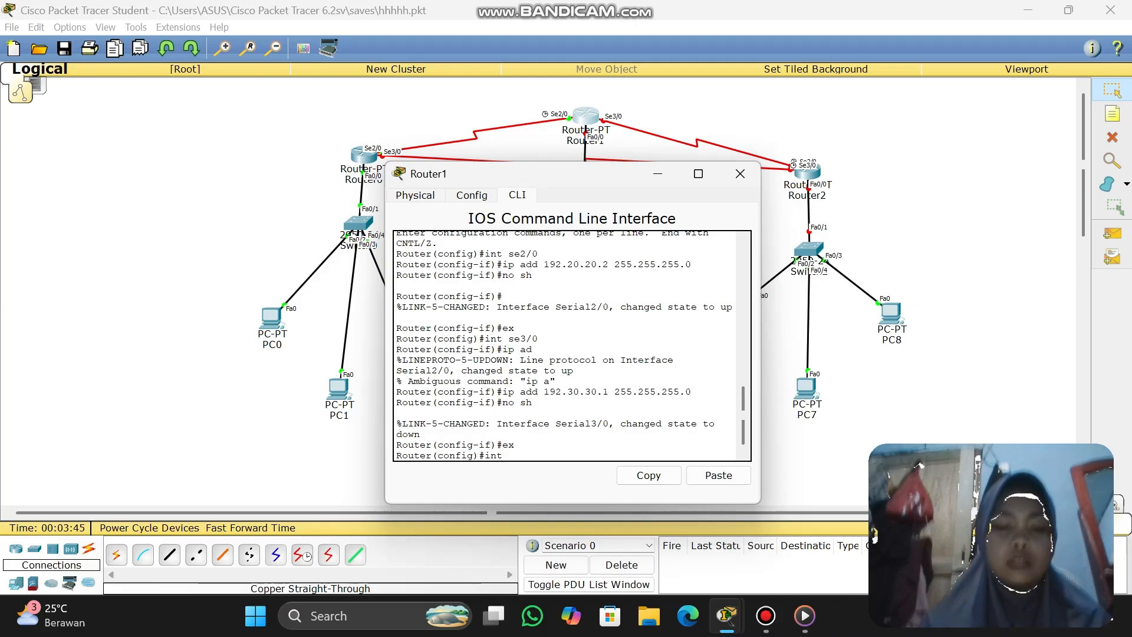
pyautogui.write(' fa0/0')
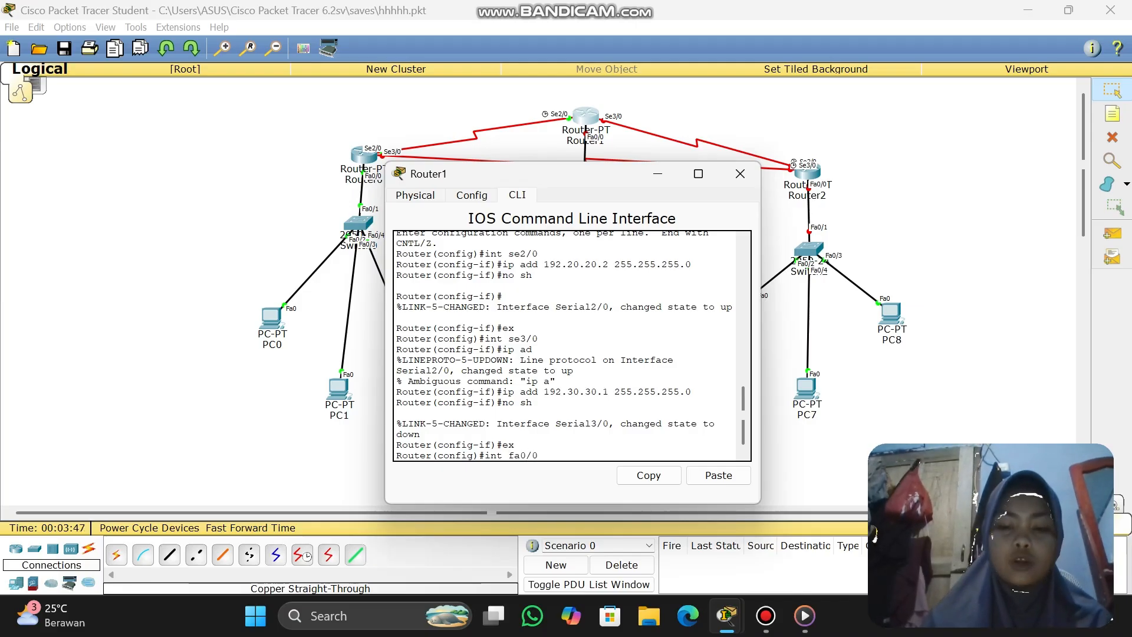
pyautogui.press('Return')
pyautogui.write('ip ')
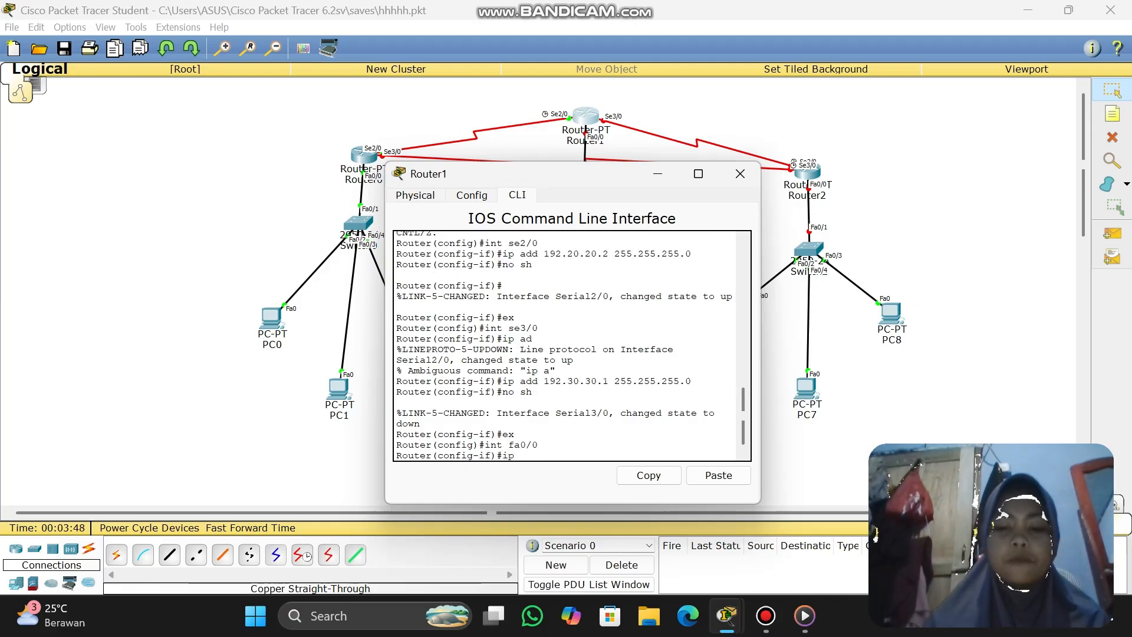
pyautogui.write('add')
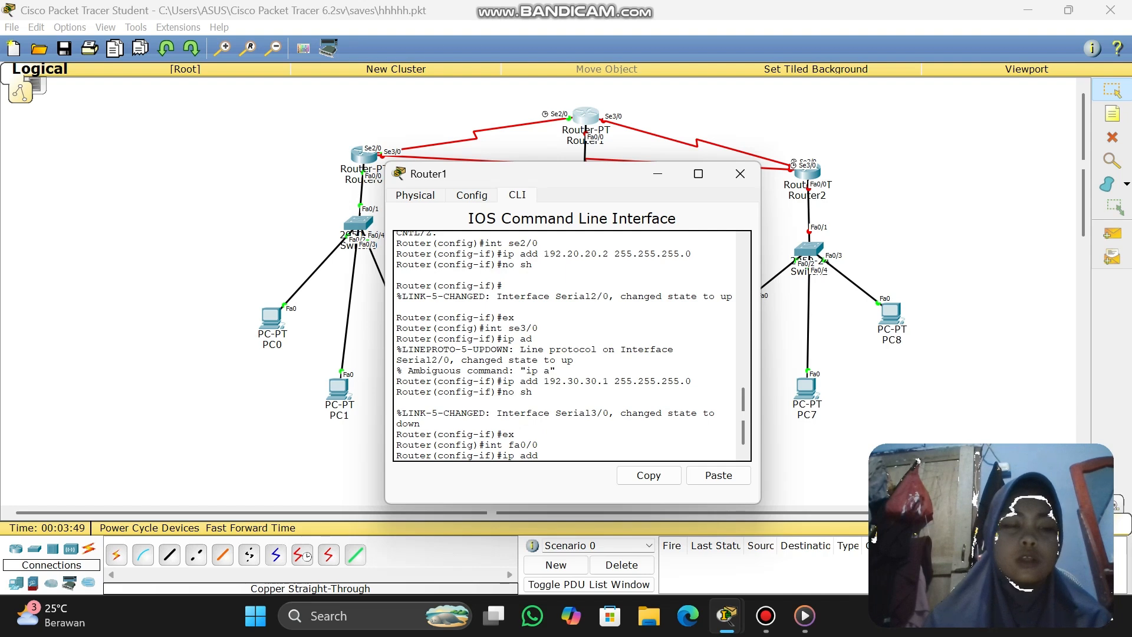
pyautogui.write(' 40.4')
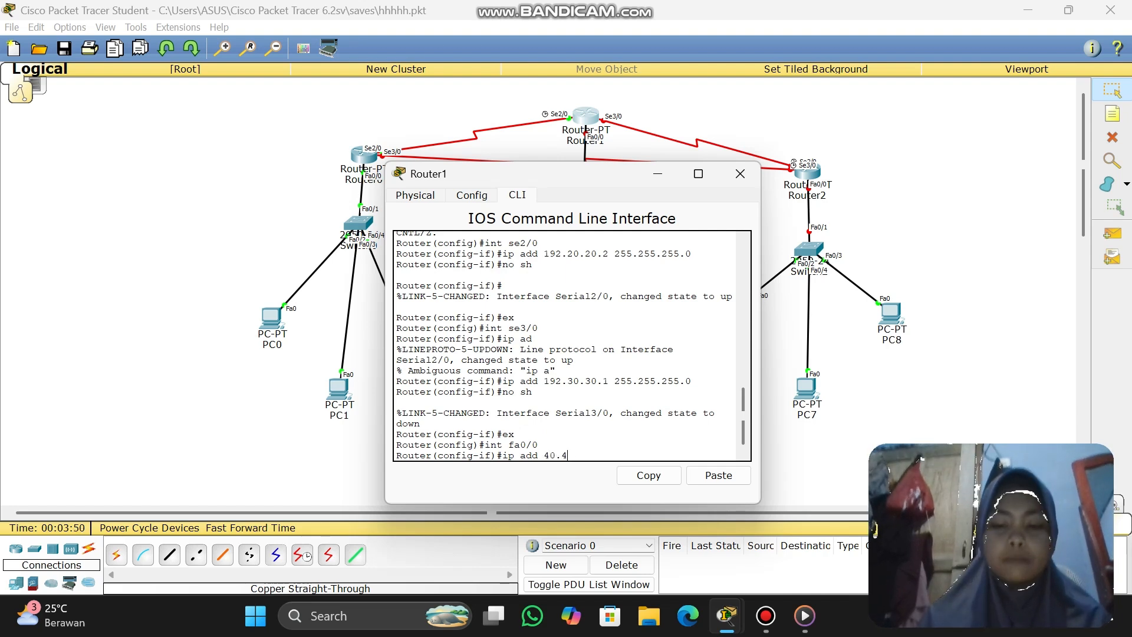
pyautogui.write('0.40.')
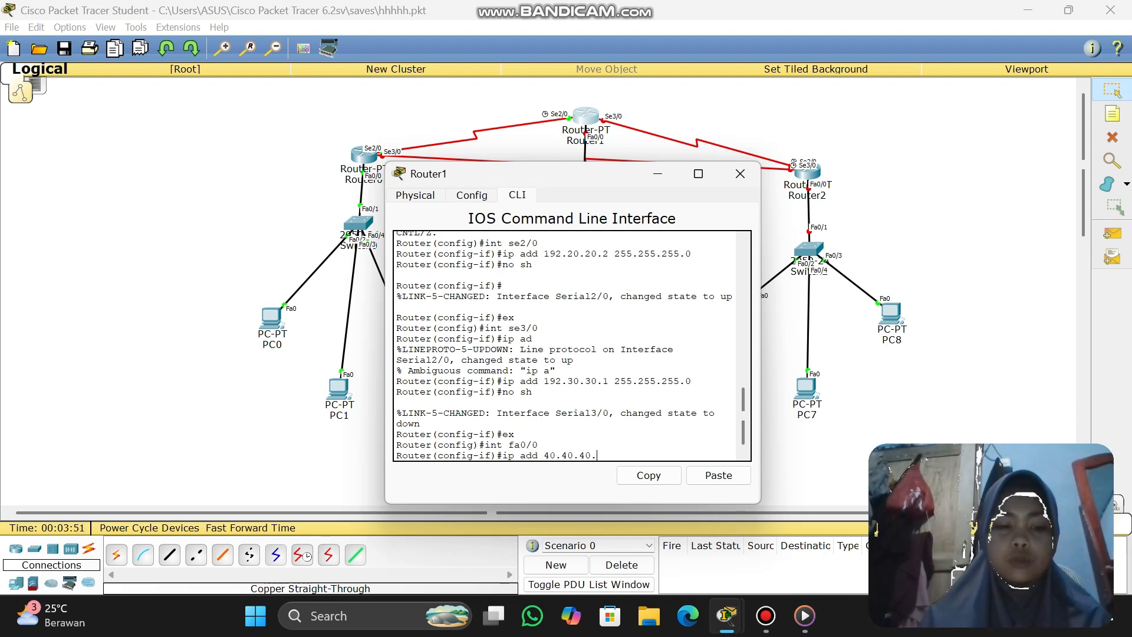
pyautogui.write('1 255.2')
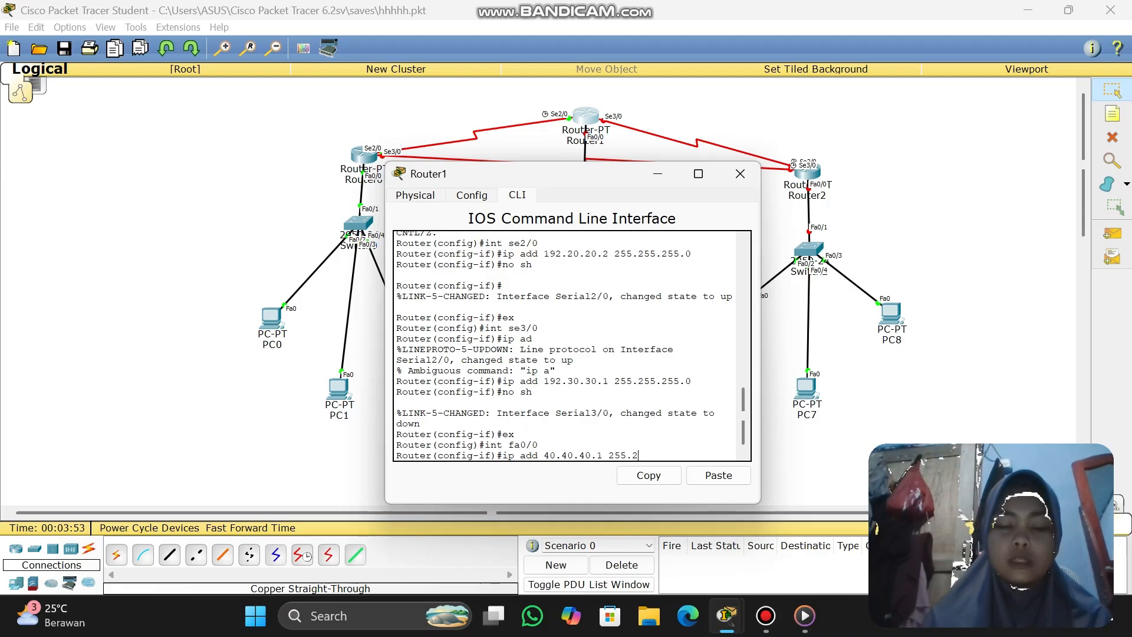
pyautogui.write('55.255')
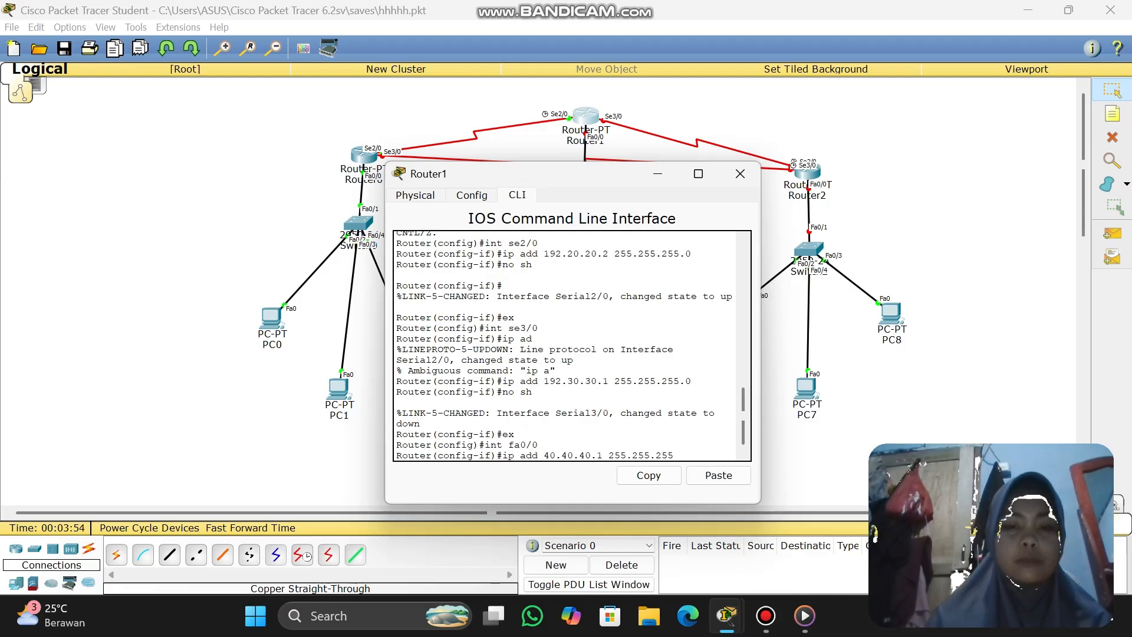
pyautogui.write('.0')
pyautogui.press('Return')
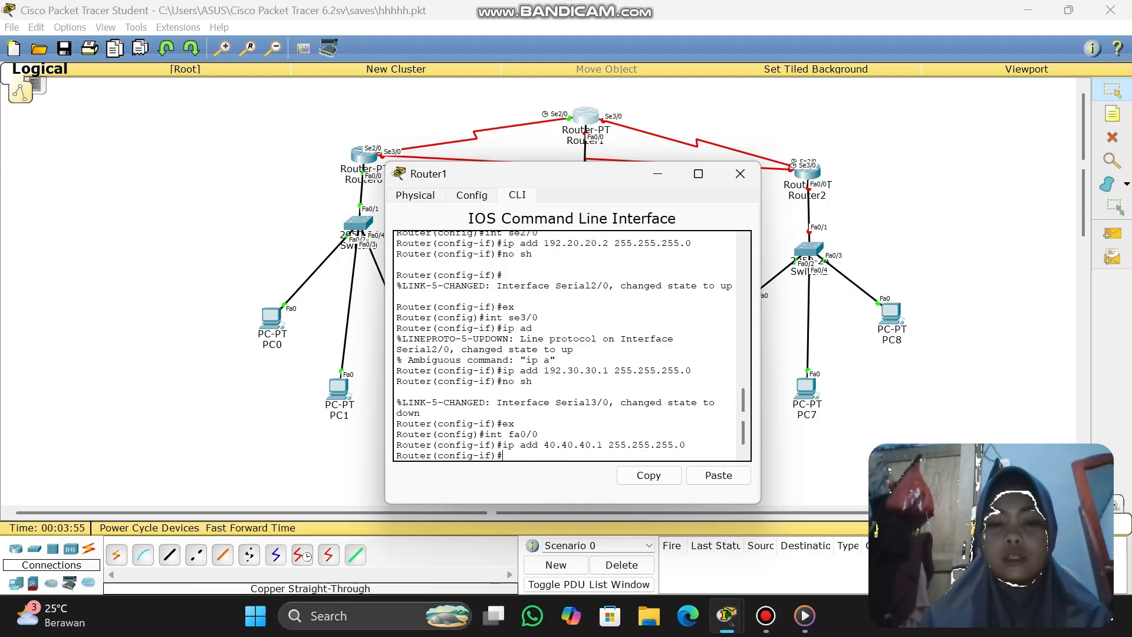
# - Enable Router1's fa0/0 interface with no sh, exit to global configuration mode and close the router's window
pyautogui.write('no sh')
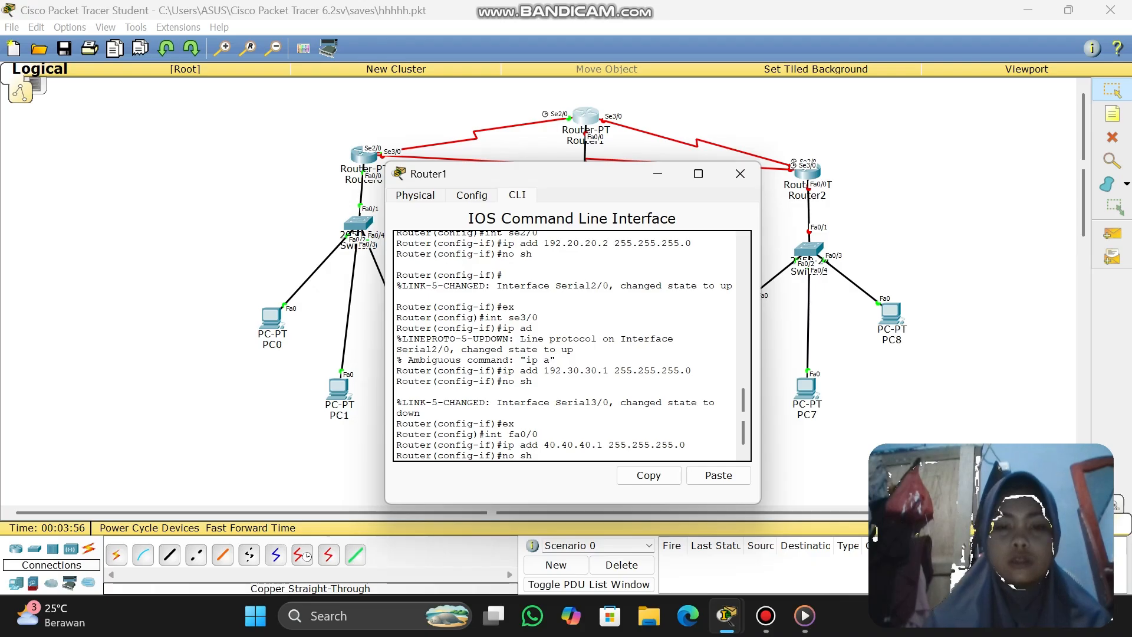
pyautogui.press('Return')
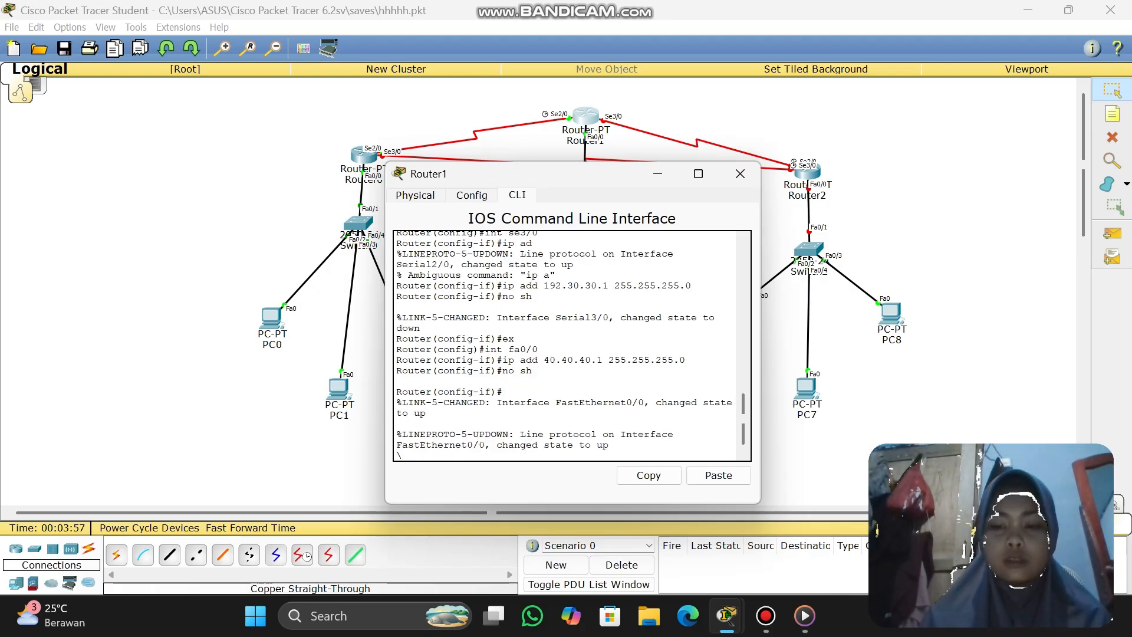
pyautogui.press('Return')
pyautogui.write('ex')
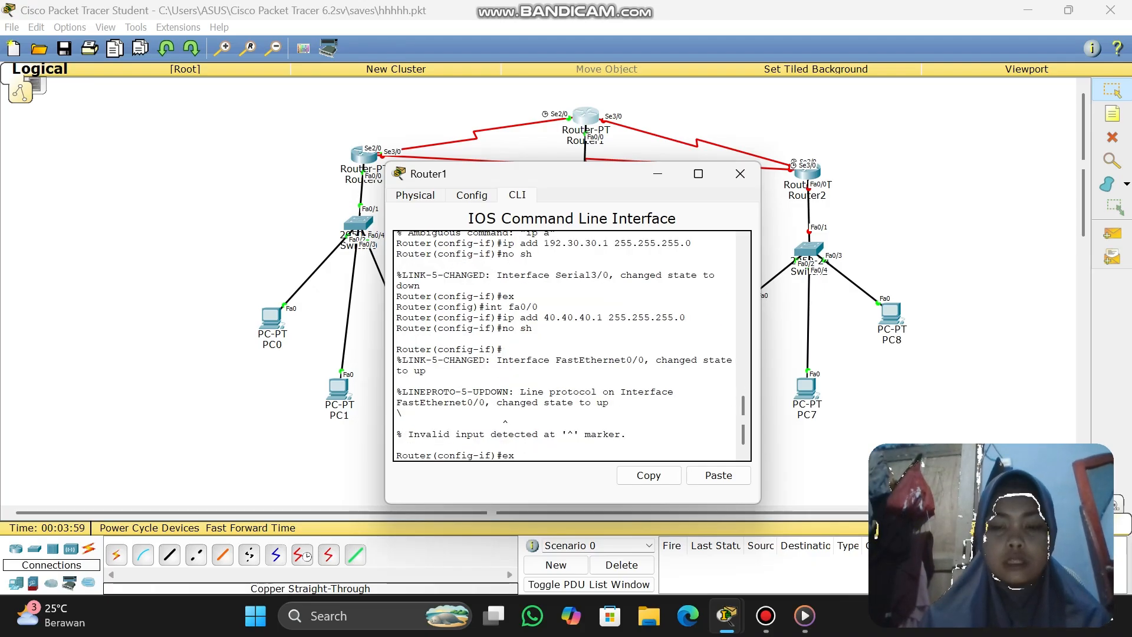
pyautogui.press('Return')
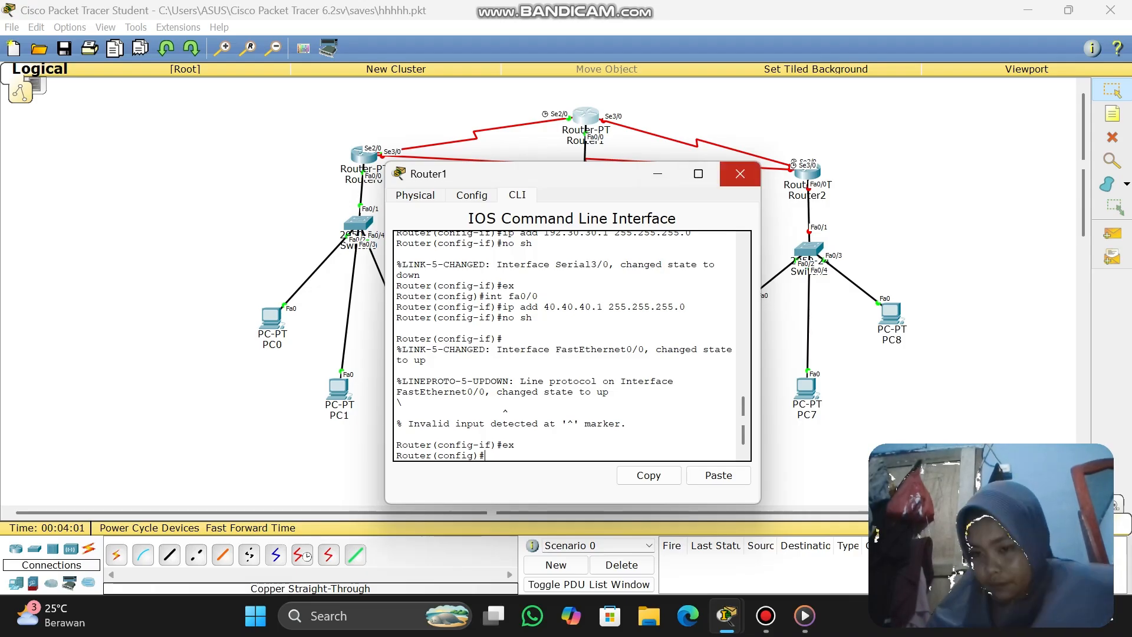
pyautogui.click(740, 173)
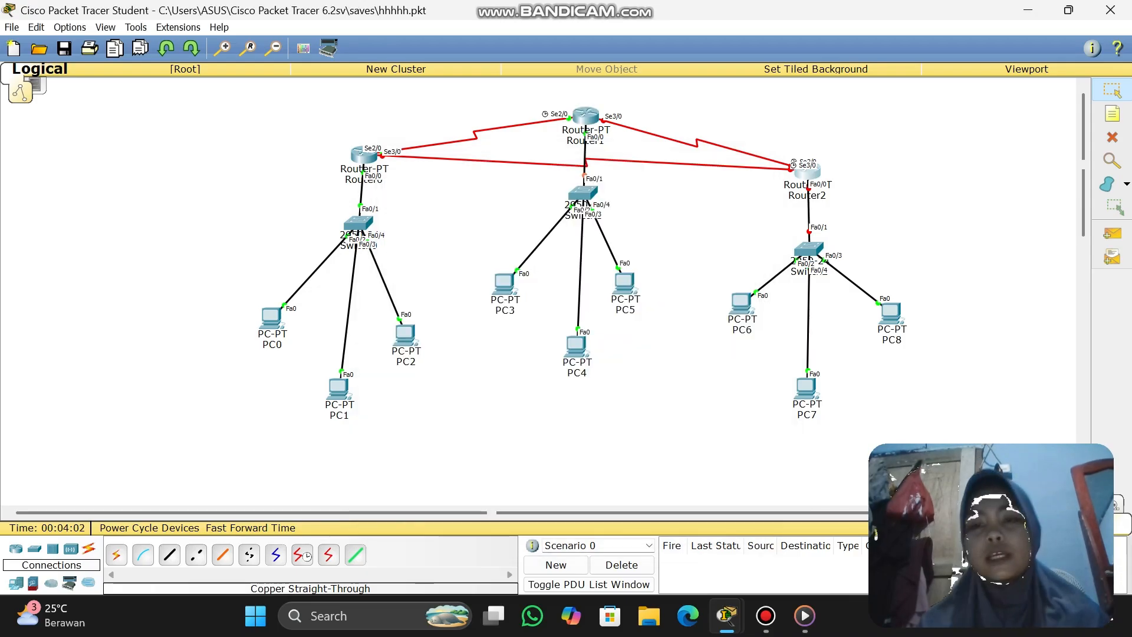
# - Open Router2's command line and enter global configuration mode with ena and conf t
pyautogui.click(806, 169)
pyautogui.click(517, 195)
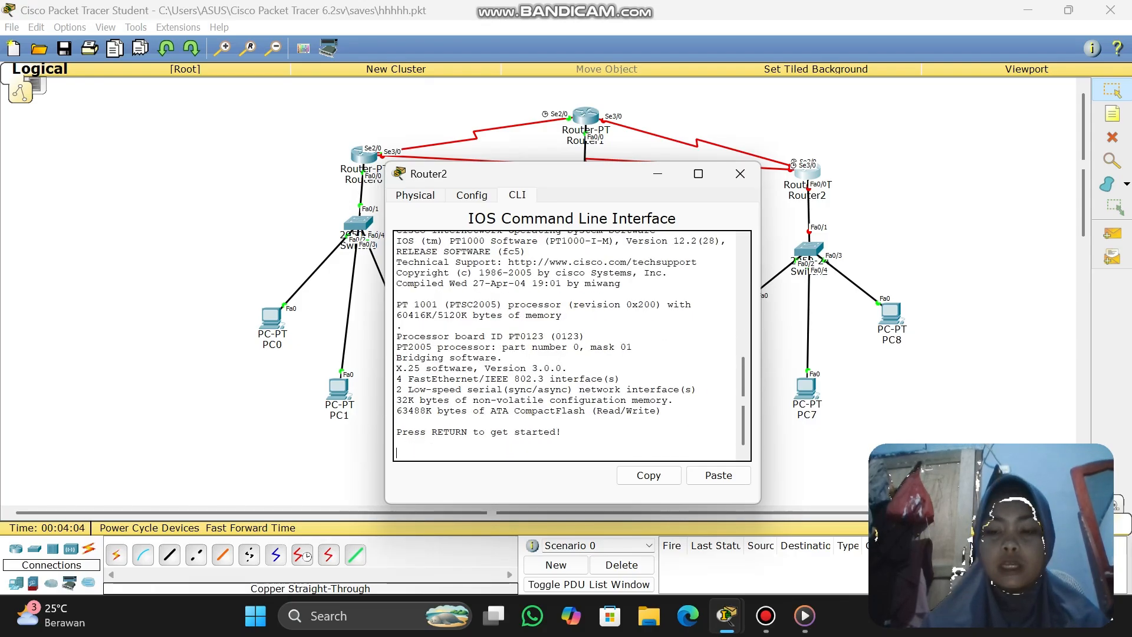
pyautogui.press('Return')
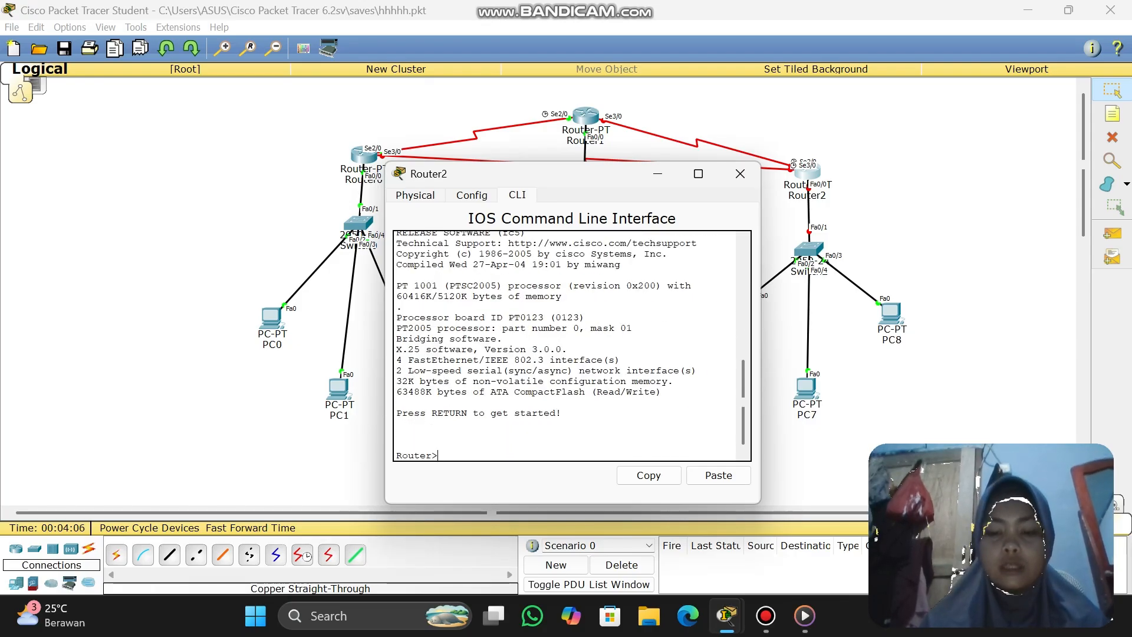
pyautogui.write('ena')
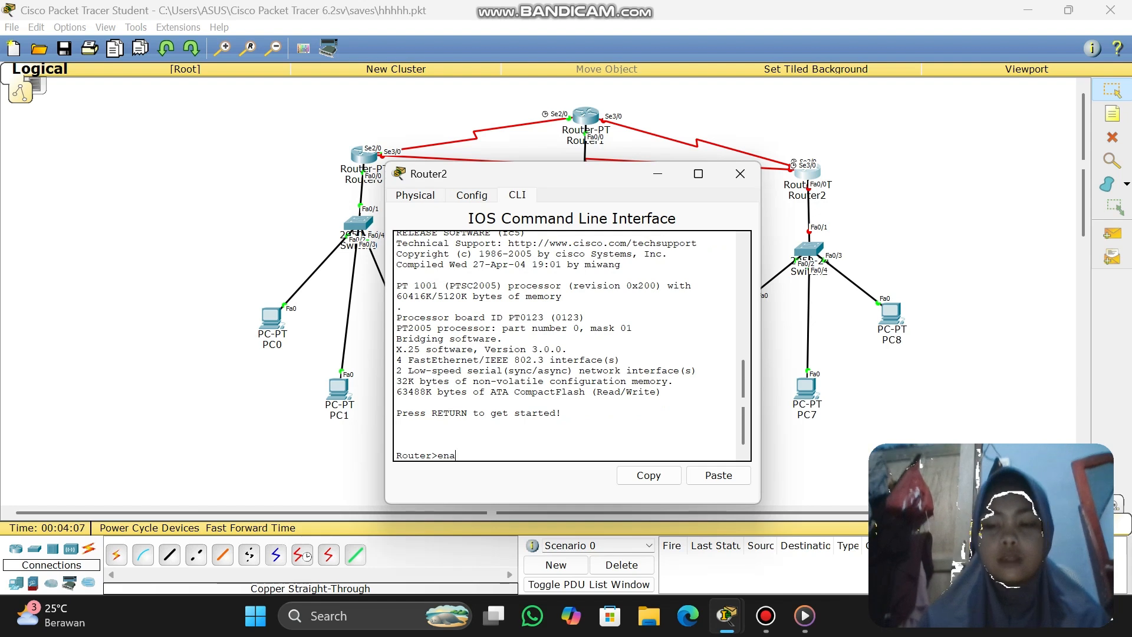
pyautogui.press('Return')
pyautogui.write('conf t')
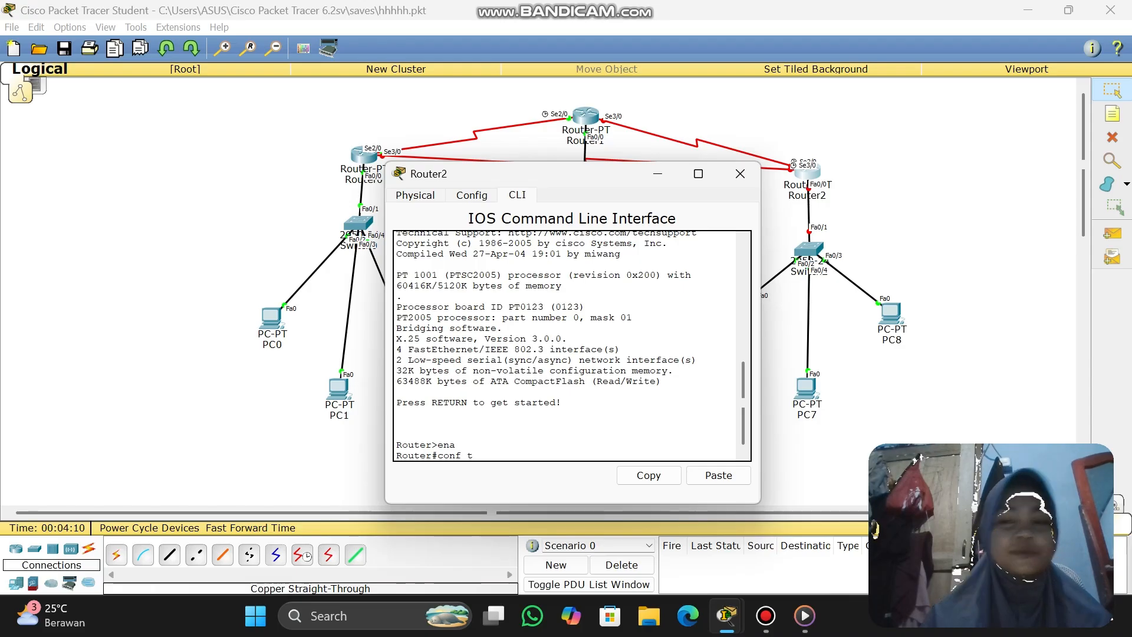
pyautogui.press('Return')
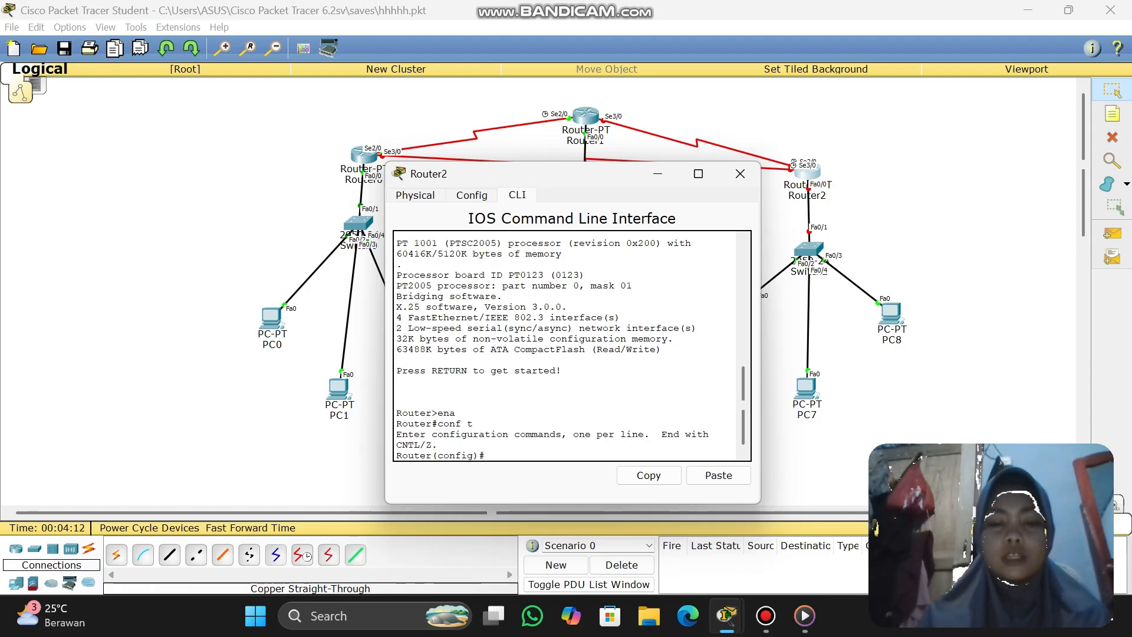
# - Enter interface configuration mode for Router2's serial interface se2/0
pyautogui.write('int s')
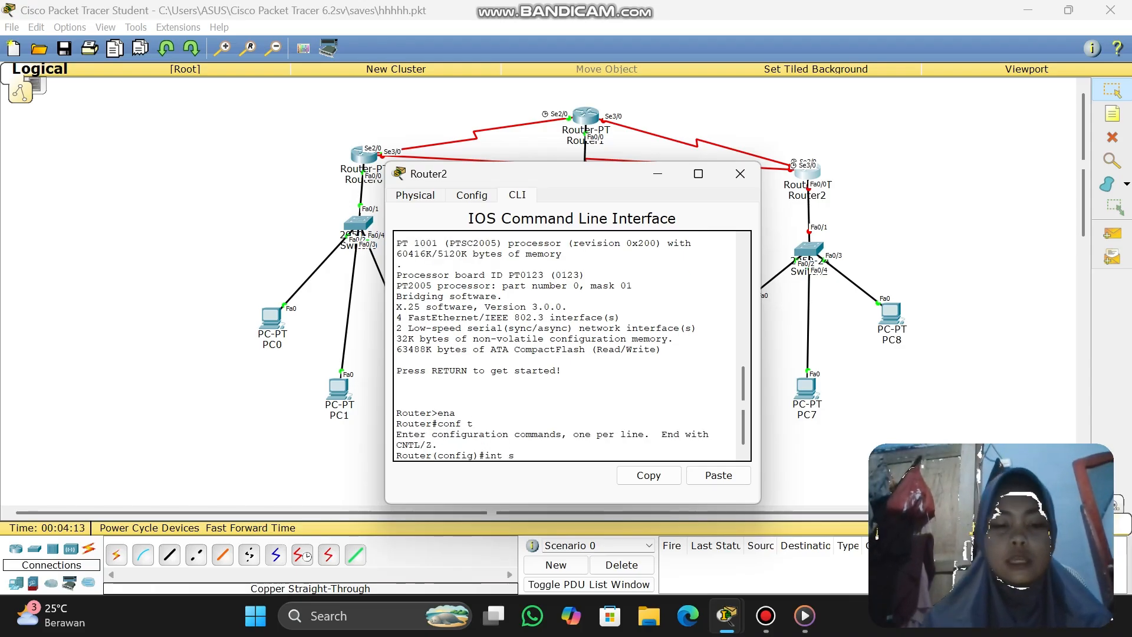
pyautogui.write('e2/0')
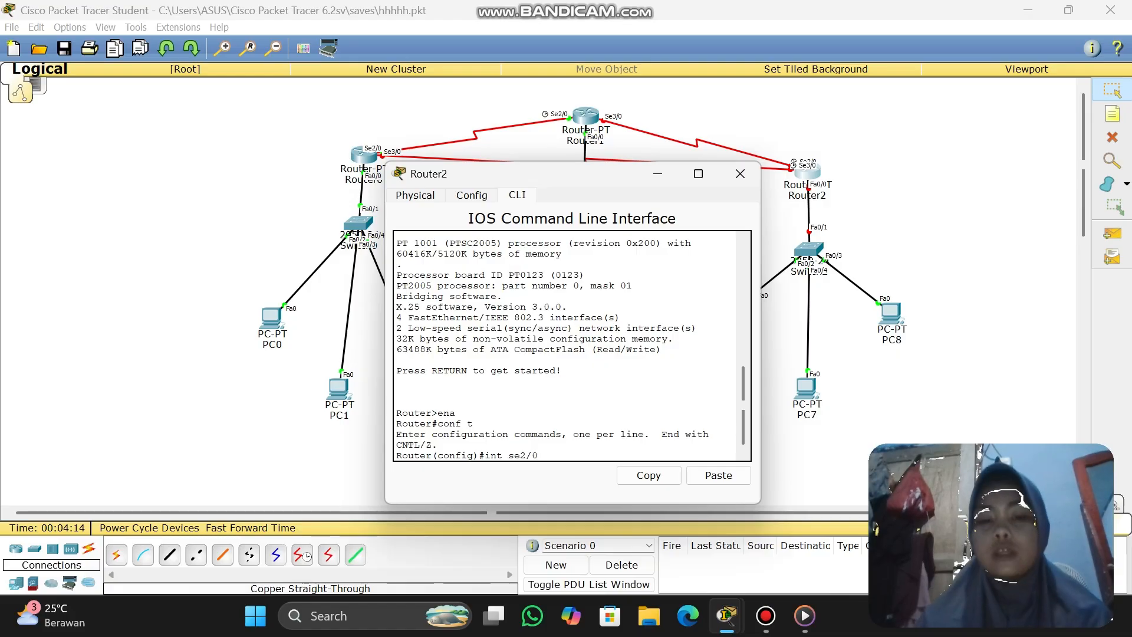
pyautogui.press('Return')
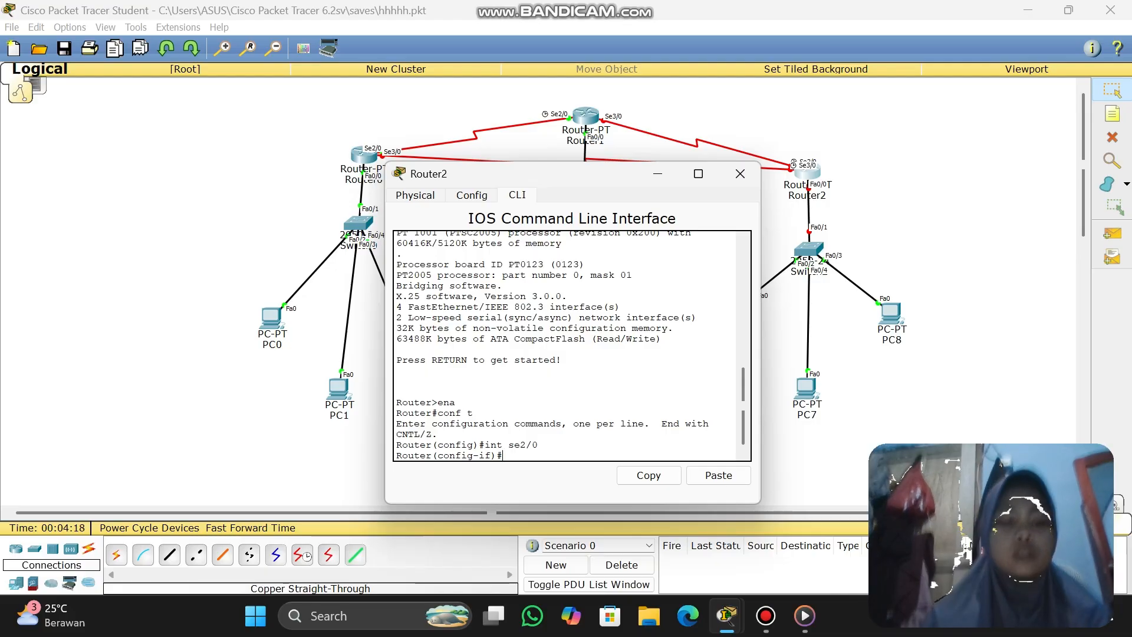
# - Try to address Router2's se2/0 interface with the command ip route 192.30.30.2 255.255.255.0
pyautogui.write('19')
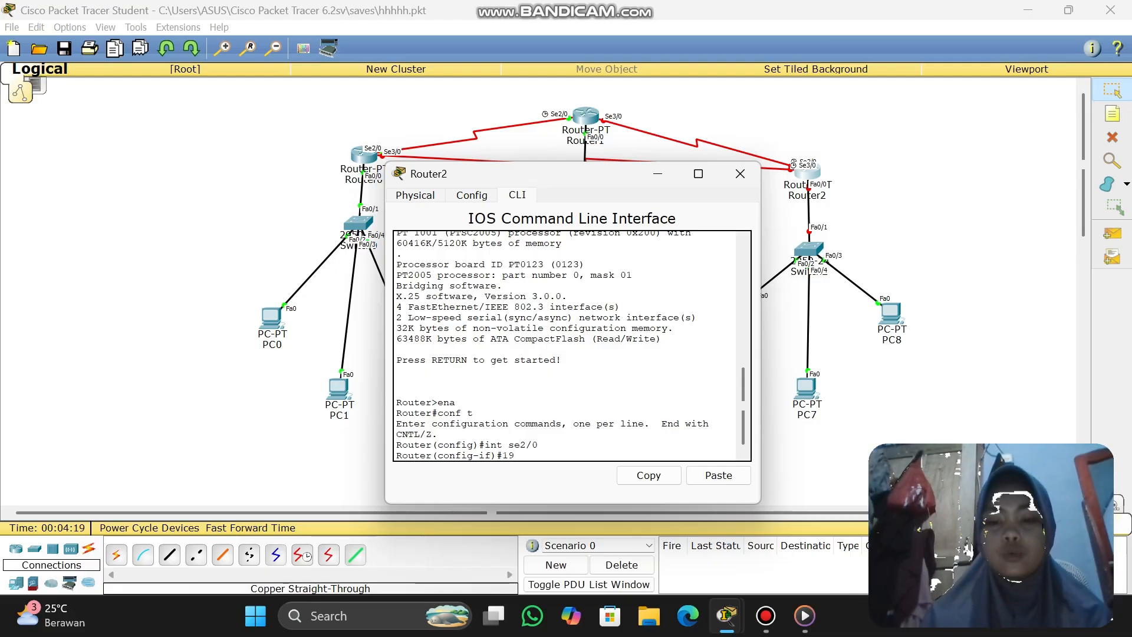
pyautogui.press('BackSpace')
pyautogui.press('BackSpace')
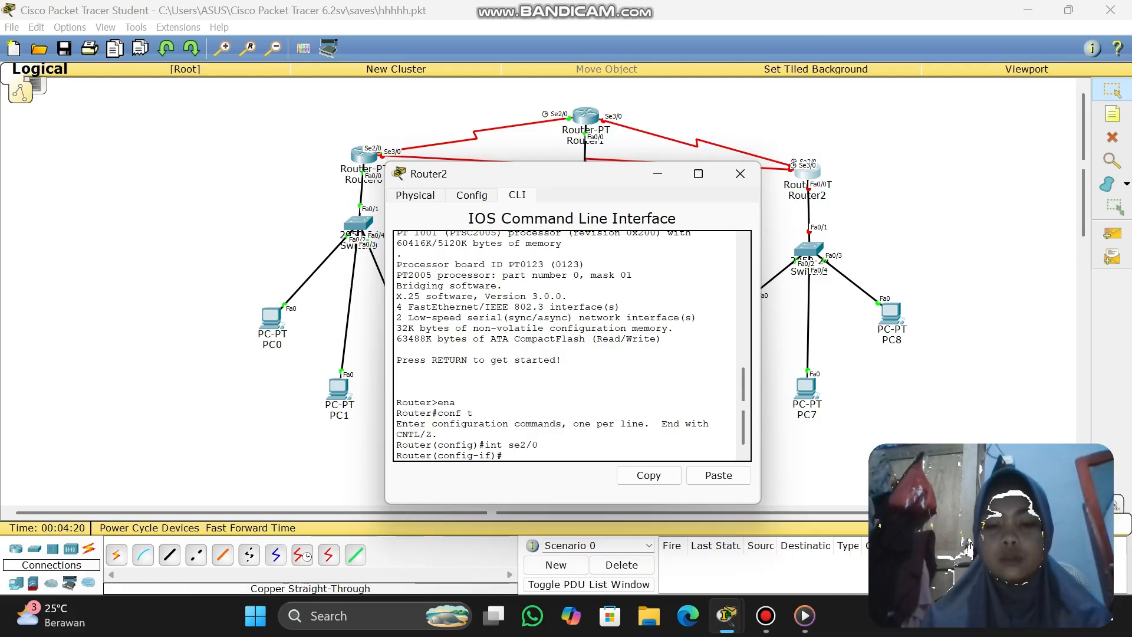
pyautogui.write('ip ro')
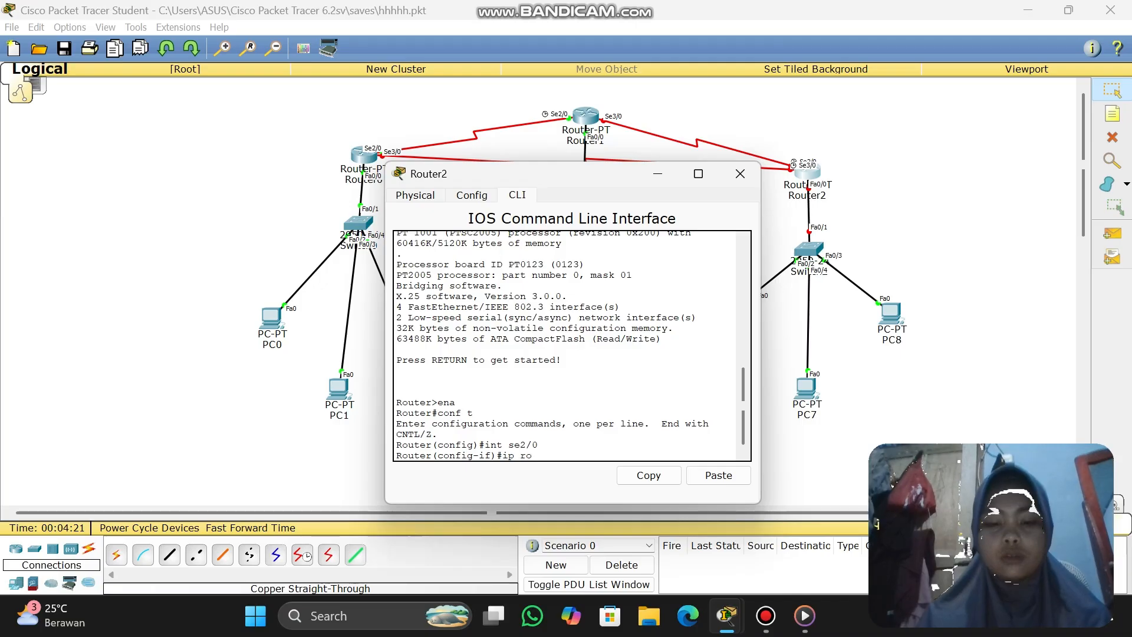
pyautogui.write('ute ')
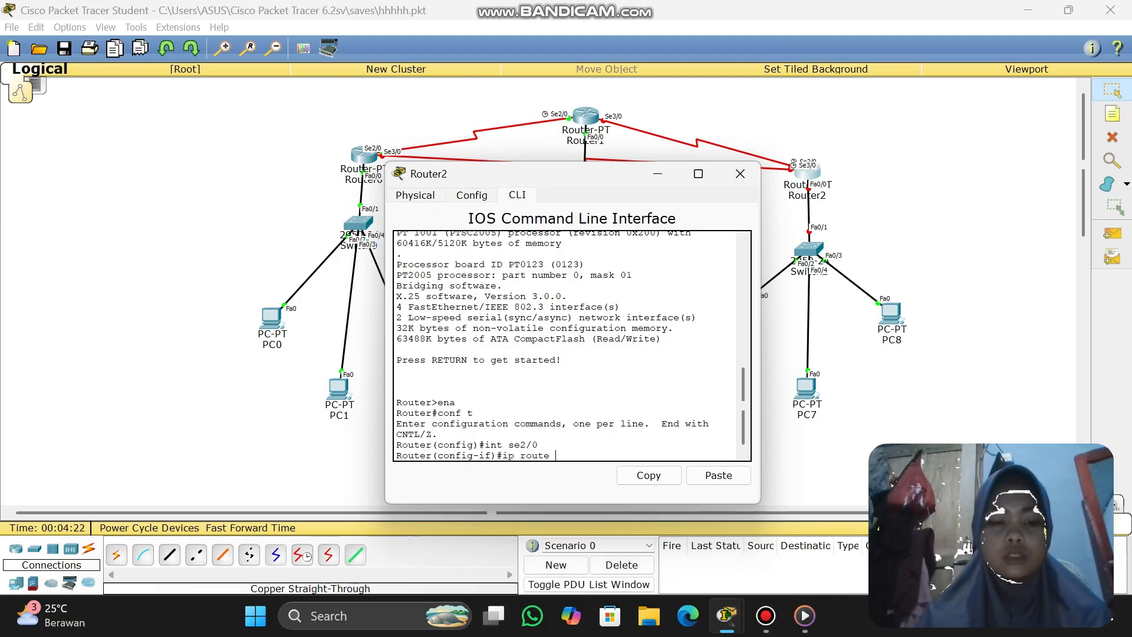
pyautogui.write('192.30.')
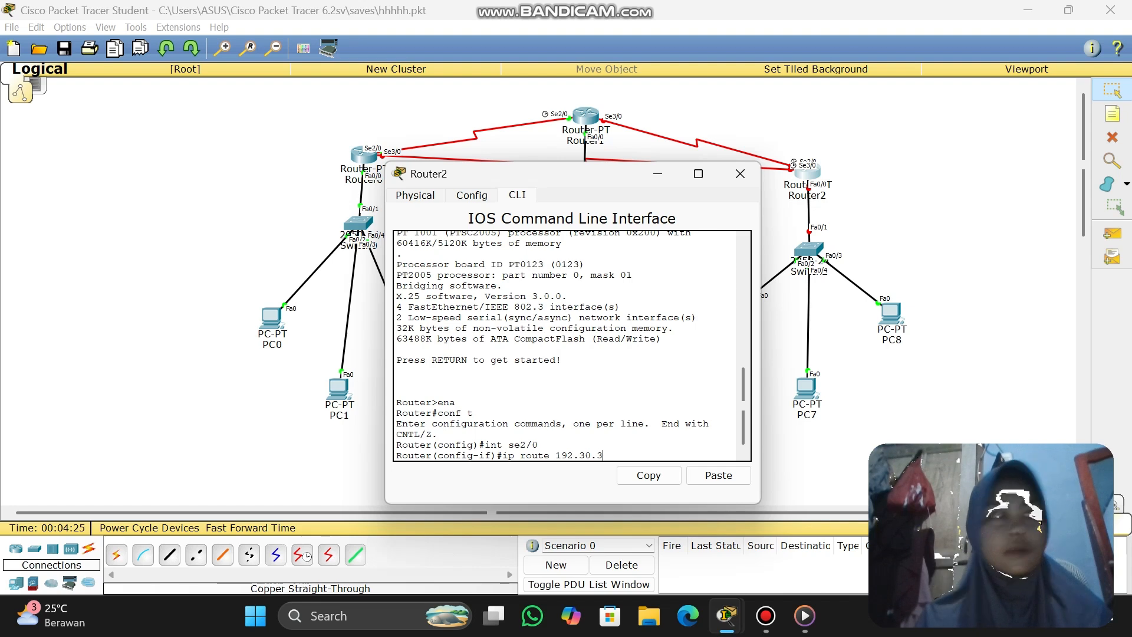
pyautogui.write('30.')
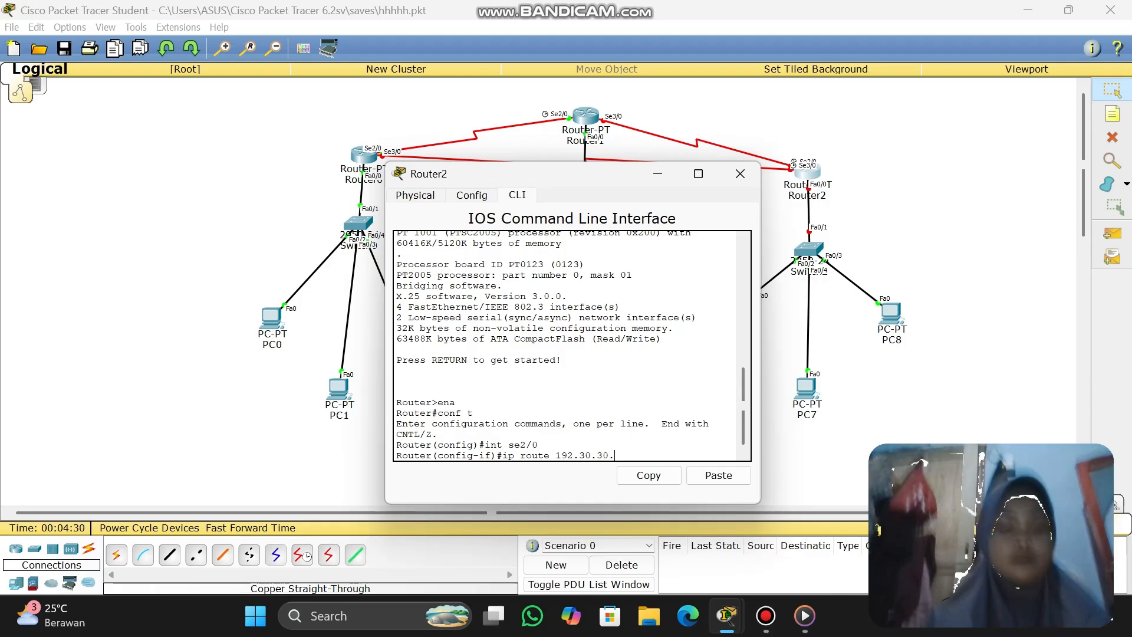
pyautogui.write('2')
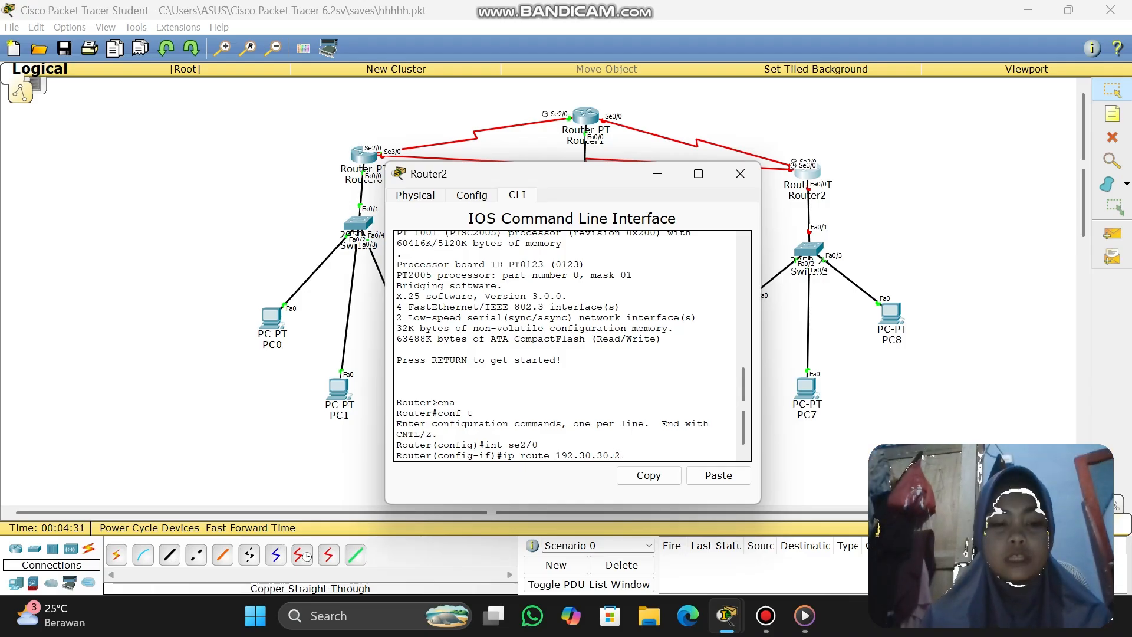
pyautogui.write(' 255/')
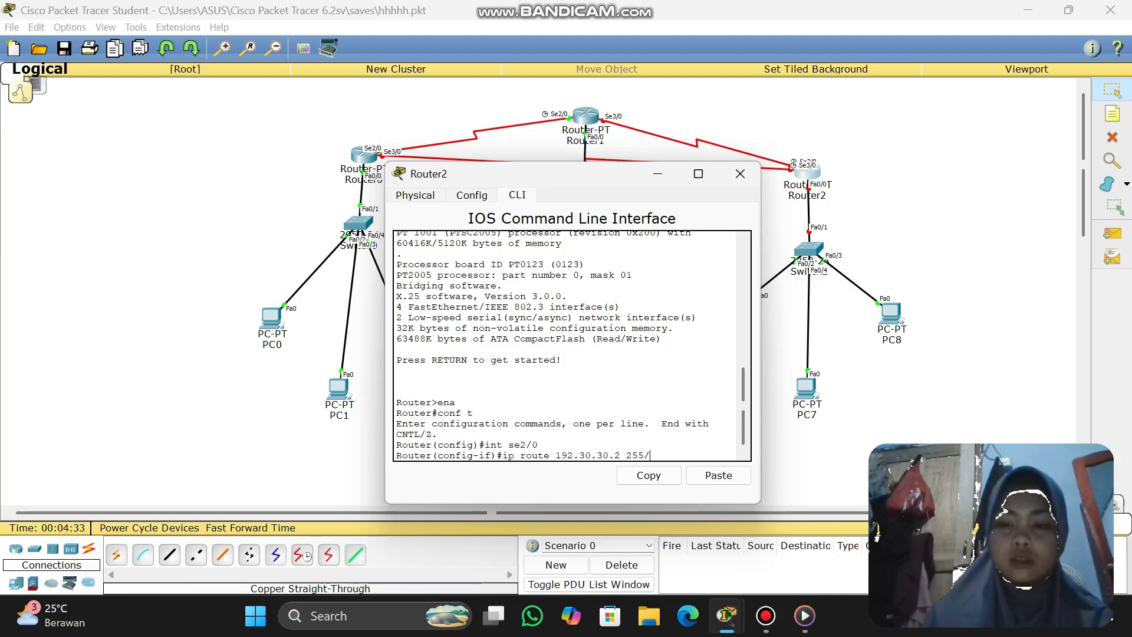
pyautogui.press('BackSpace')
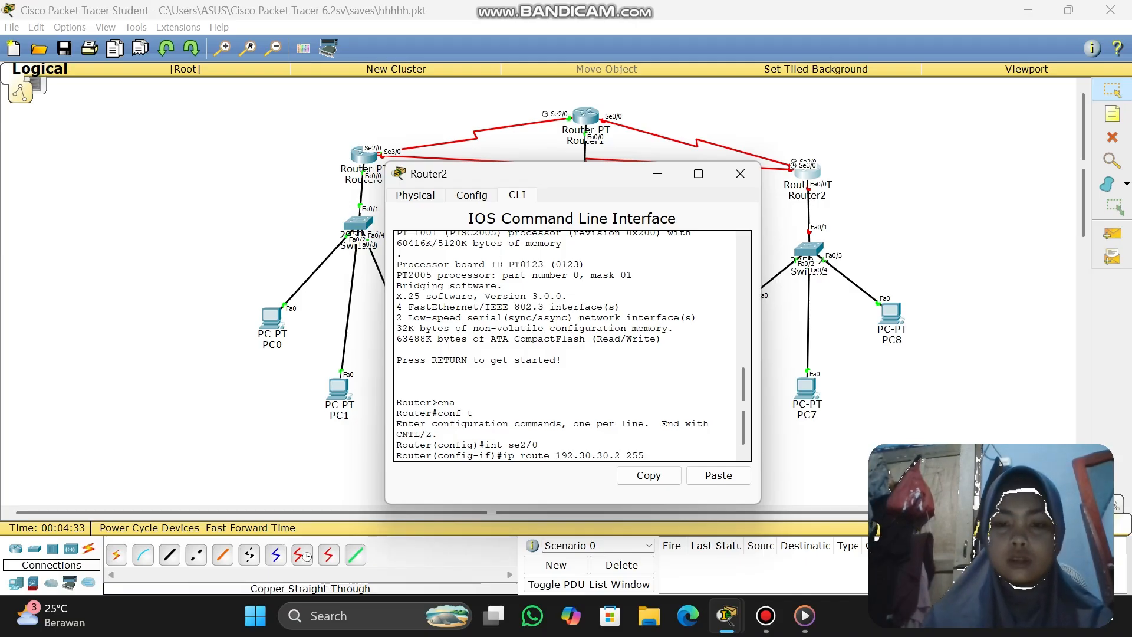
pyautogui.write('.255')
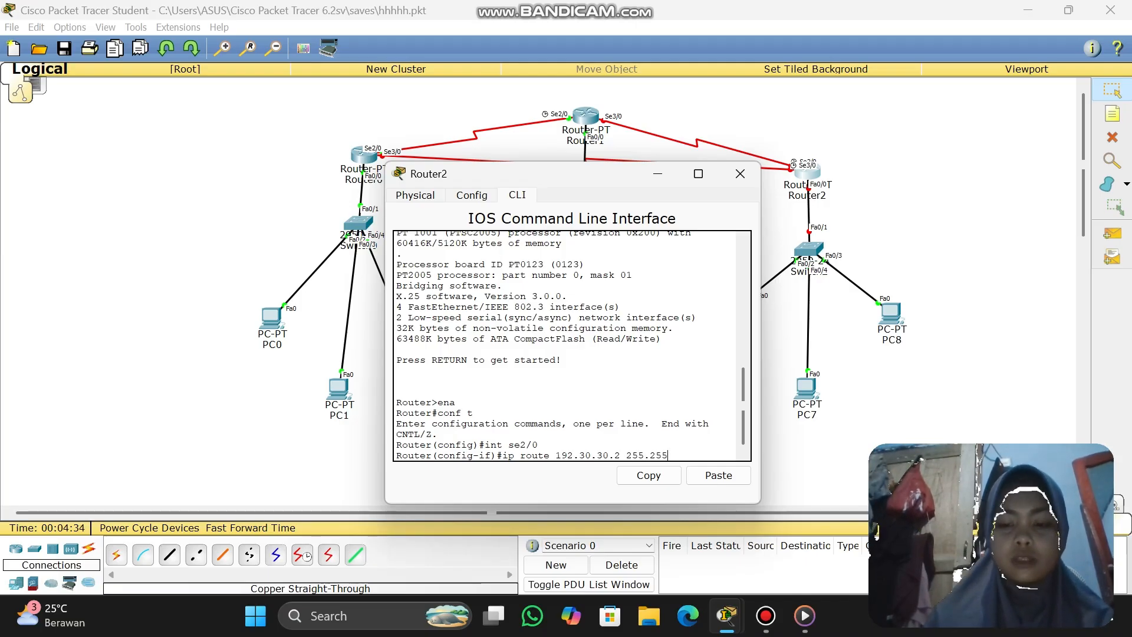
pyautogui.write('.255.0')
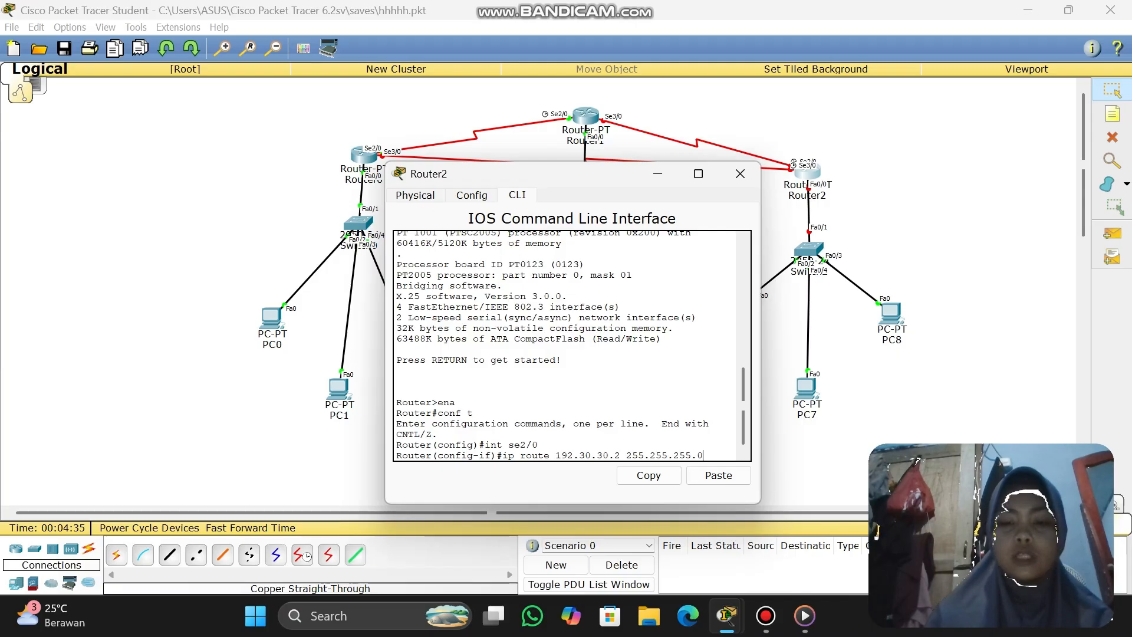
pyautogui.press('Return')
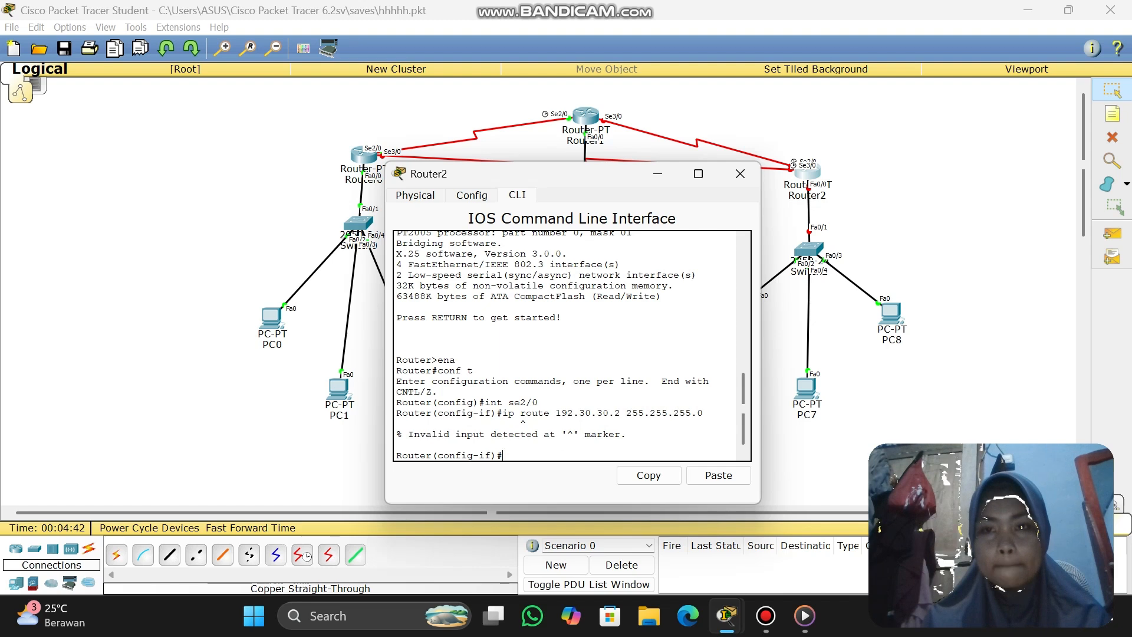
# - Assign IP address 192.30.30.2 with mask 255.255.255.0 to Router2's se2/0 interface using ip add
pyautogui.write('192')
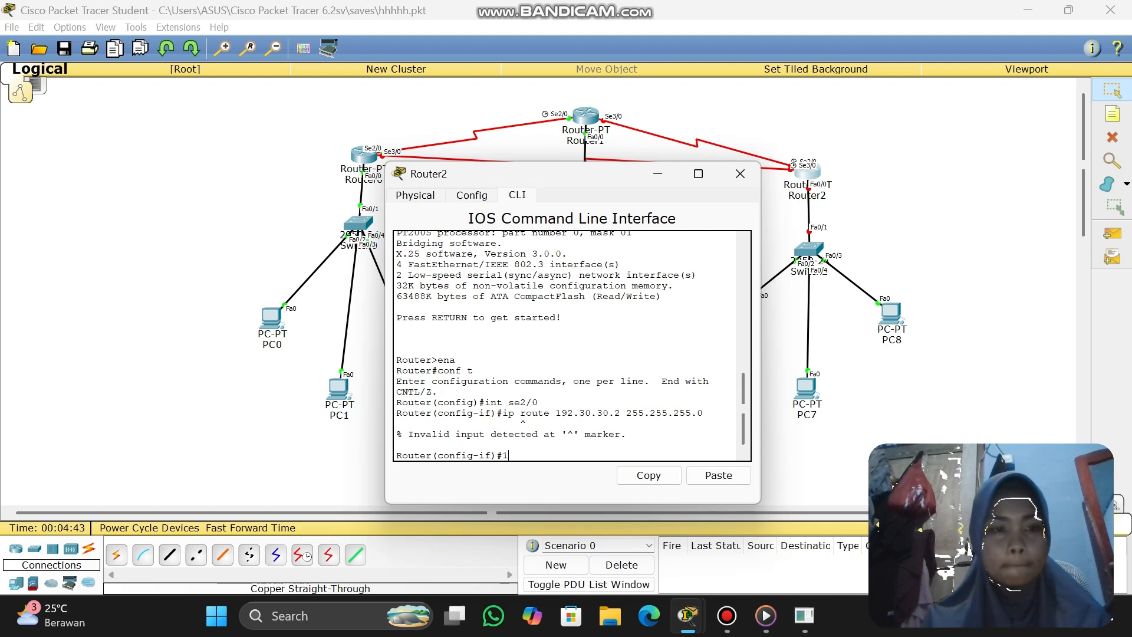
pyautogui.press('BackSpace')
pyautogui.press('BackSpace')
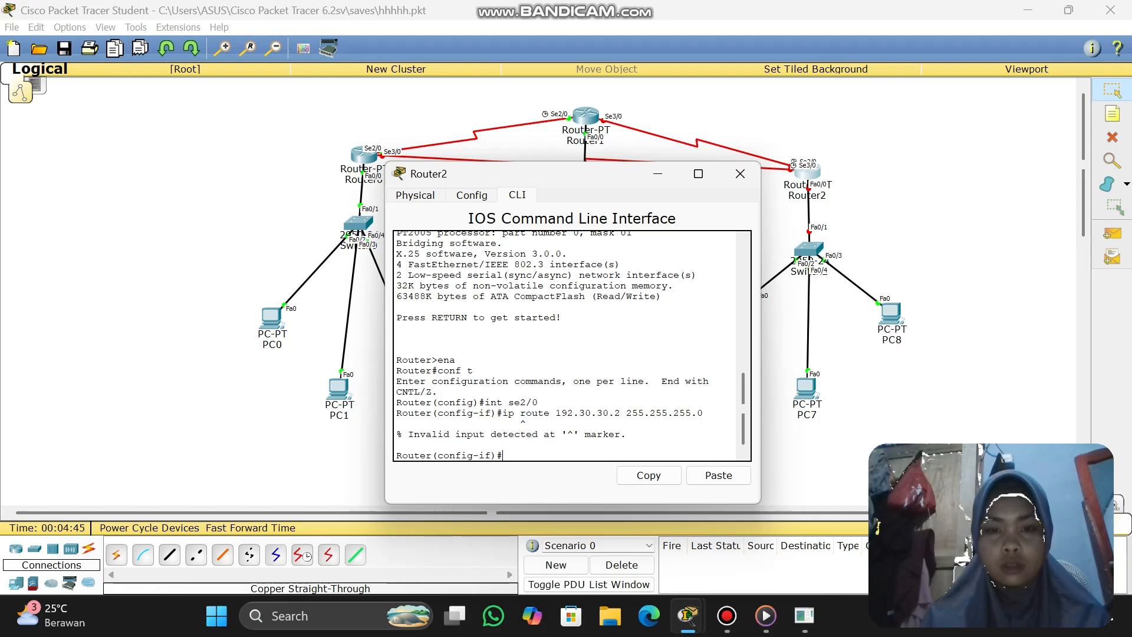
pyautogui.write('a')
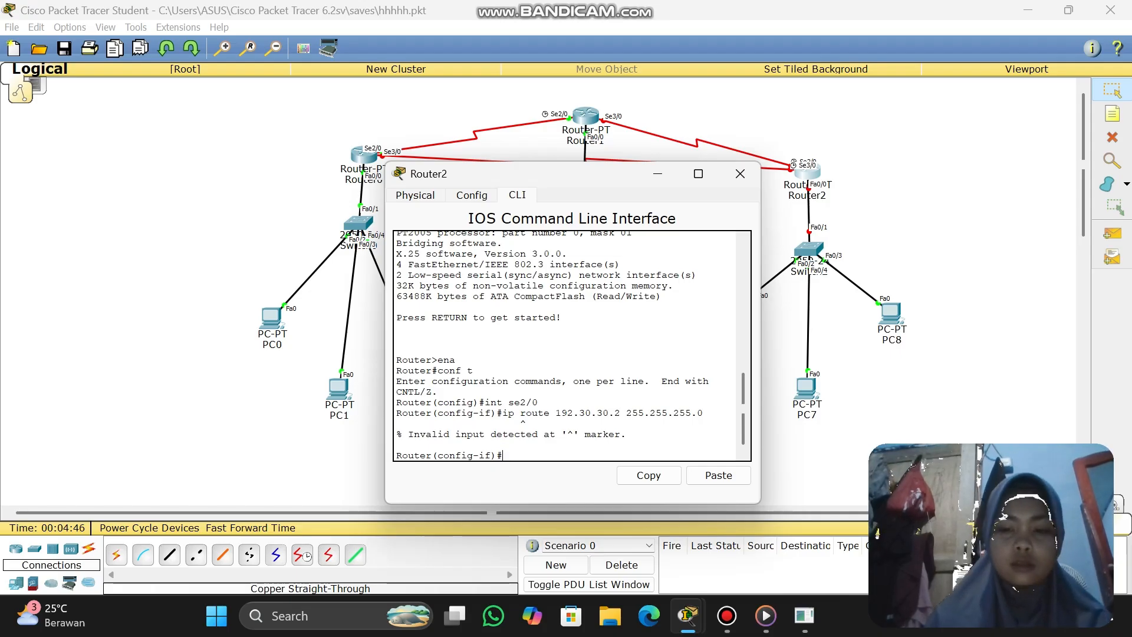
pyautogui.write('ip add 1')
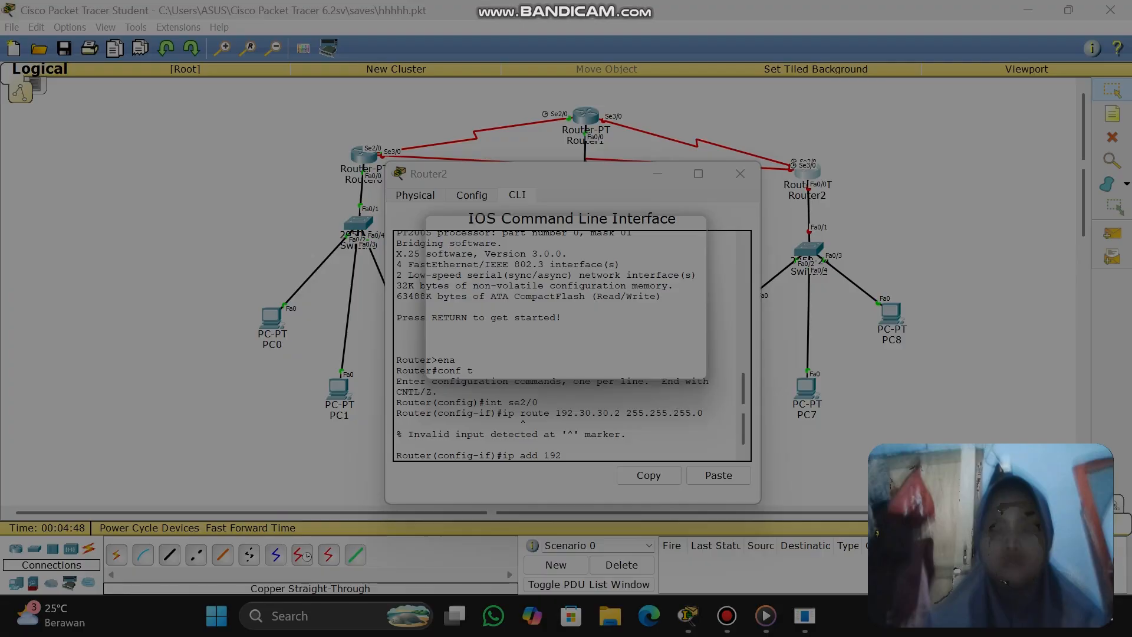
pyautogui.write('92')
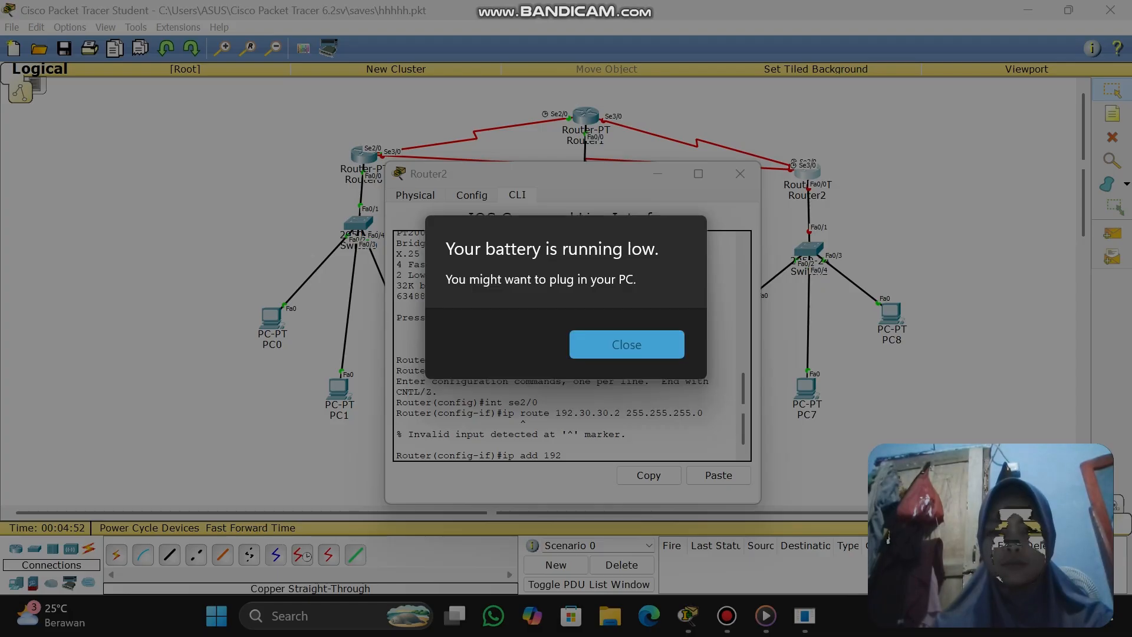
pyautogui.press('Return')
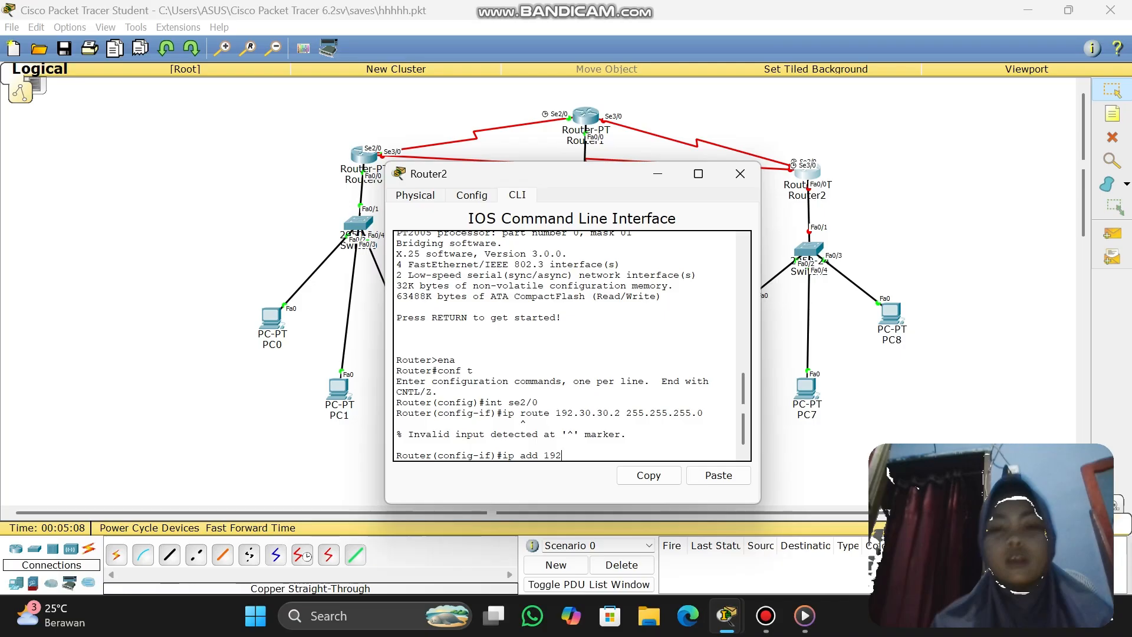
pyautogui.write('.30.30.2')
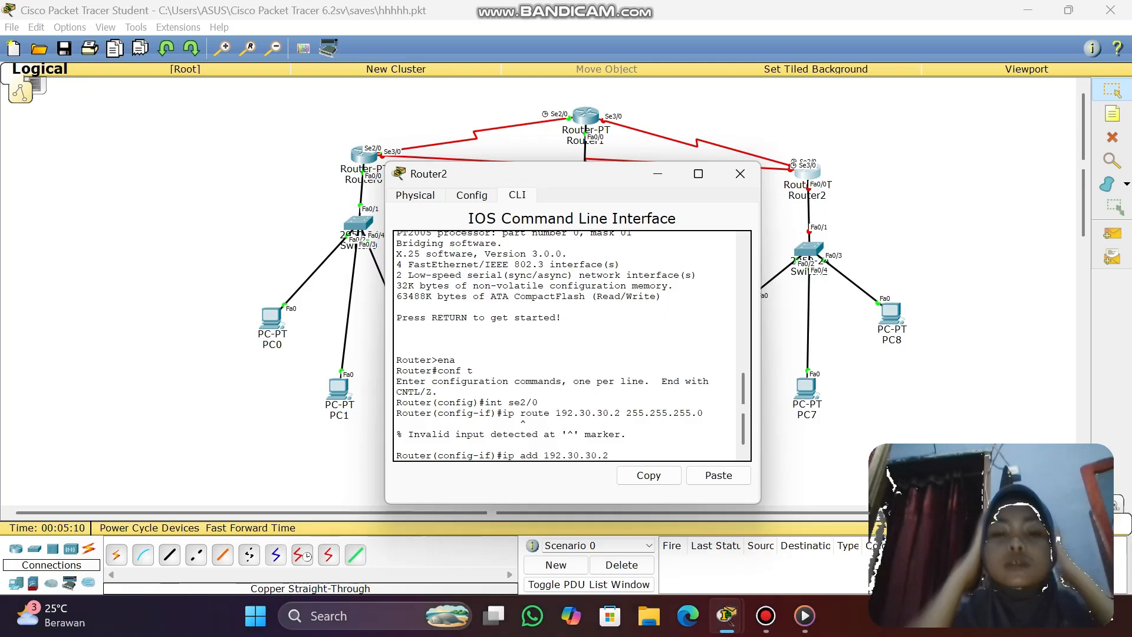
pyautogui.write(' 255.25')
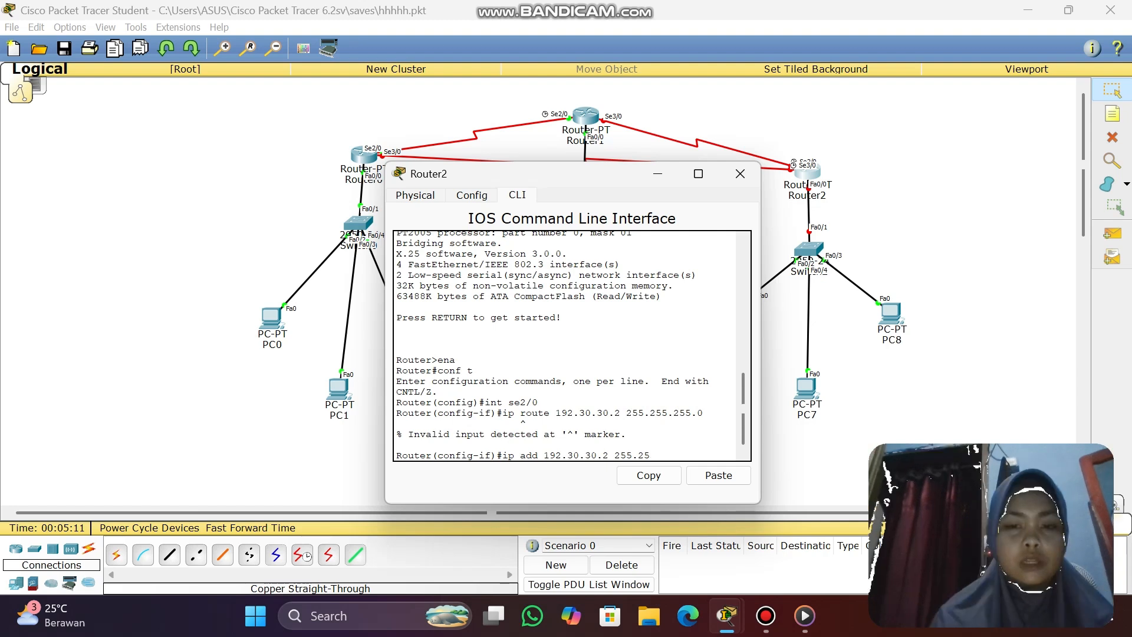
pyautogui.write('5.25')
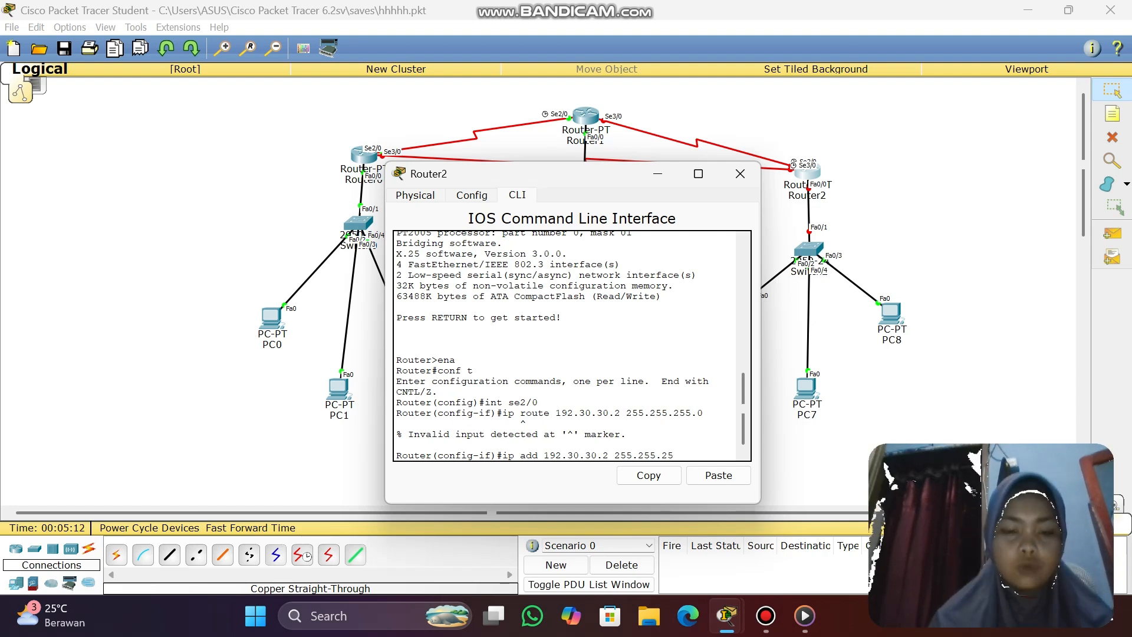
pyautogui.write('5.')
pyautogui.write('0')
pyautogui.press('Return')
# - Enable Router2's se2/0 interface with no sh and exit to global configuration mode
pyautogui.write('no')
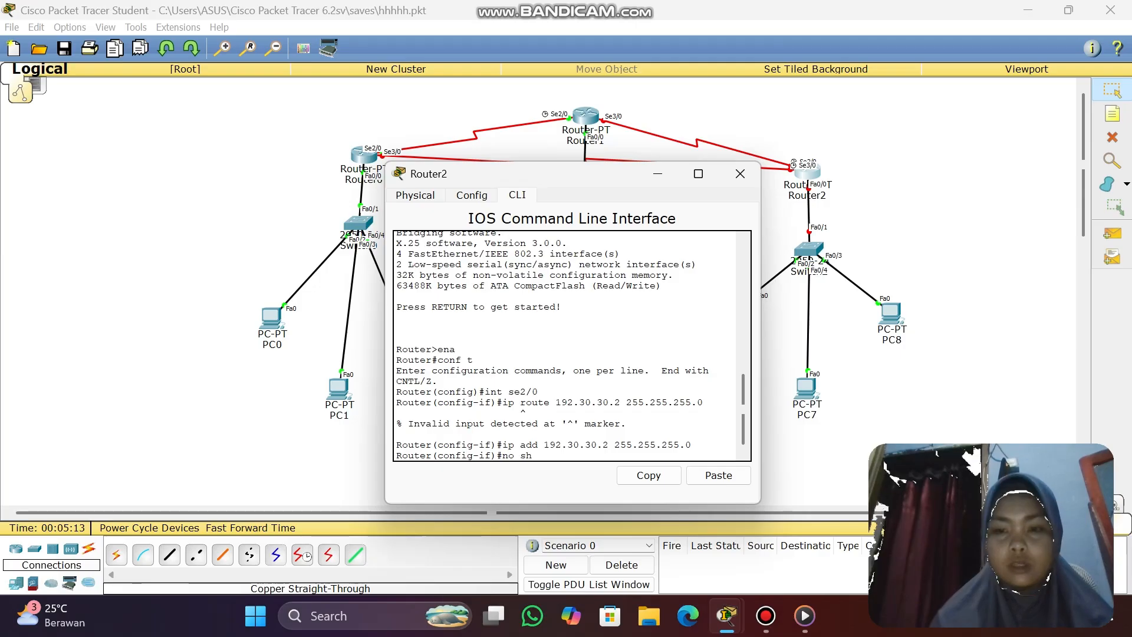
pyautogui.write(' sh')
pyautogui.press('Return')
pyautogui.press('Return')
pyautogui.write('ex')
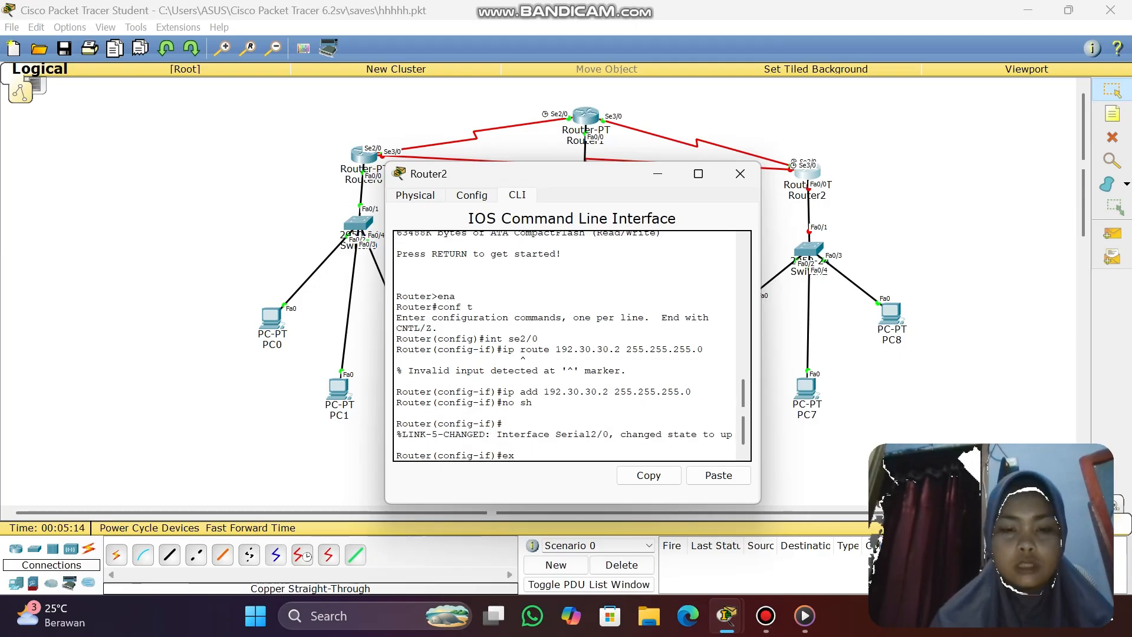
pyautogui.press('Return')
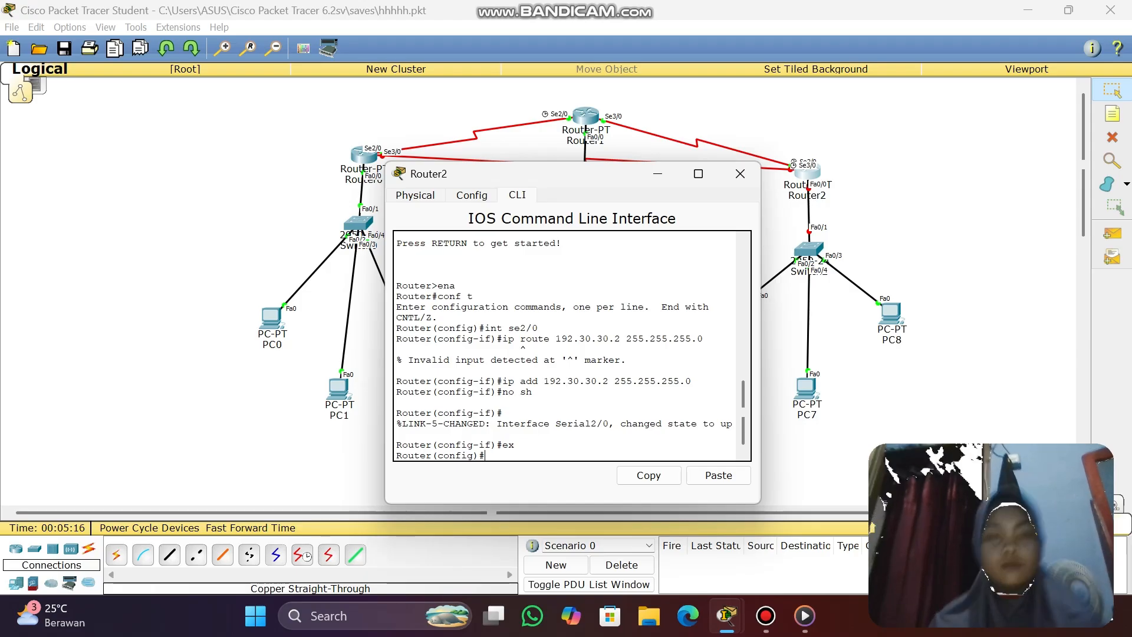
# - Enter interface configuration mode for Router2's serial interface se3/0
pyautogui.write('int ')
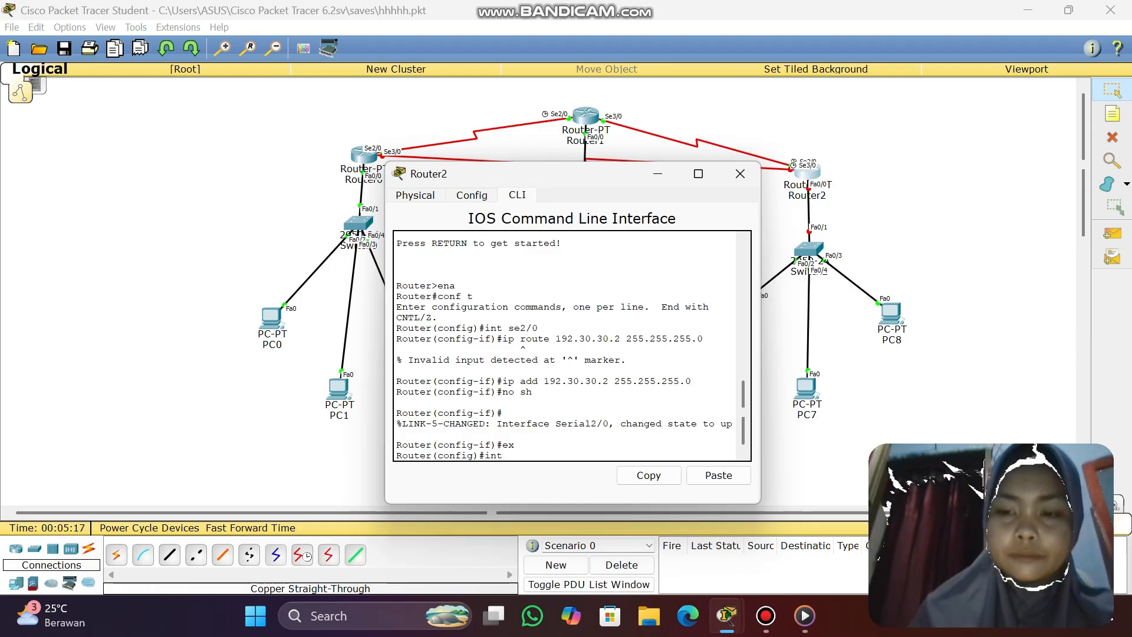
pyautogui.write('se3/0')
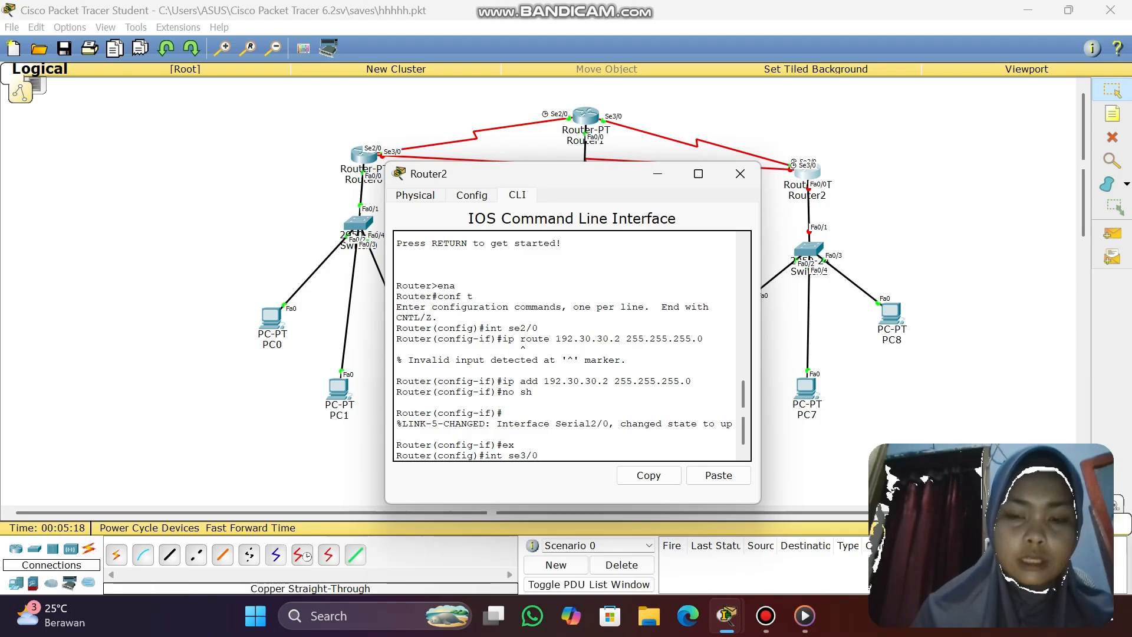
pyautogui.press('Return')
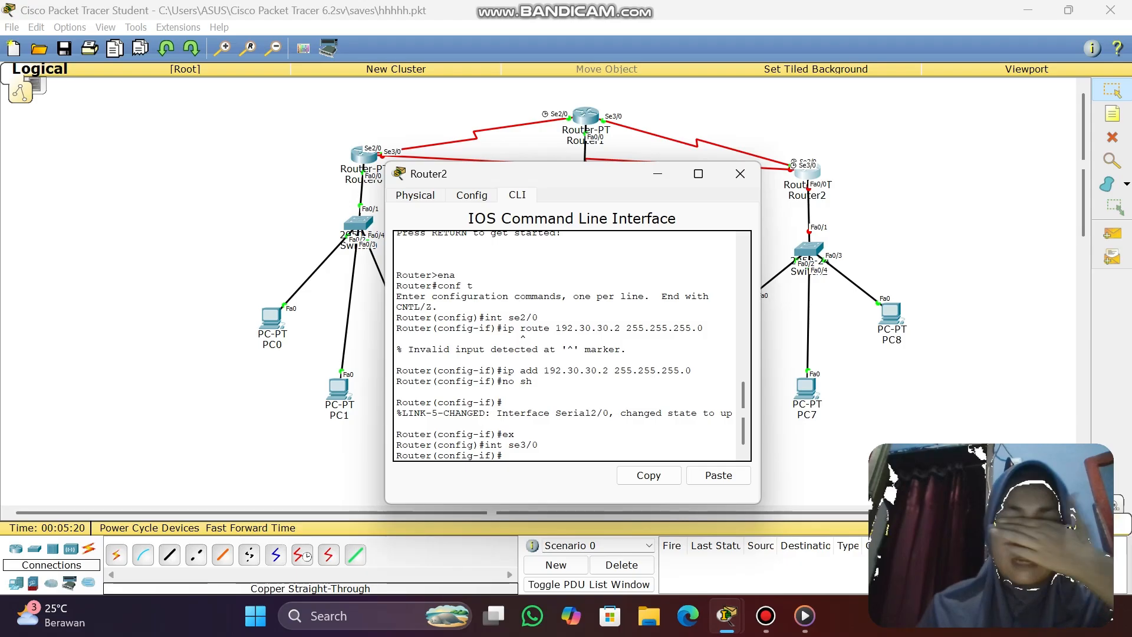
# - Assign an IP address starting with 192 to Router2's se3/0 interface using ip add
pyautogui.write('i')
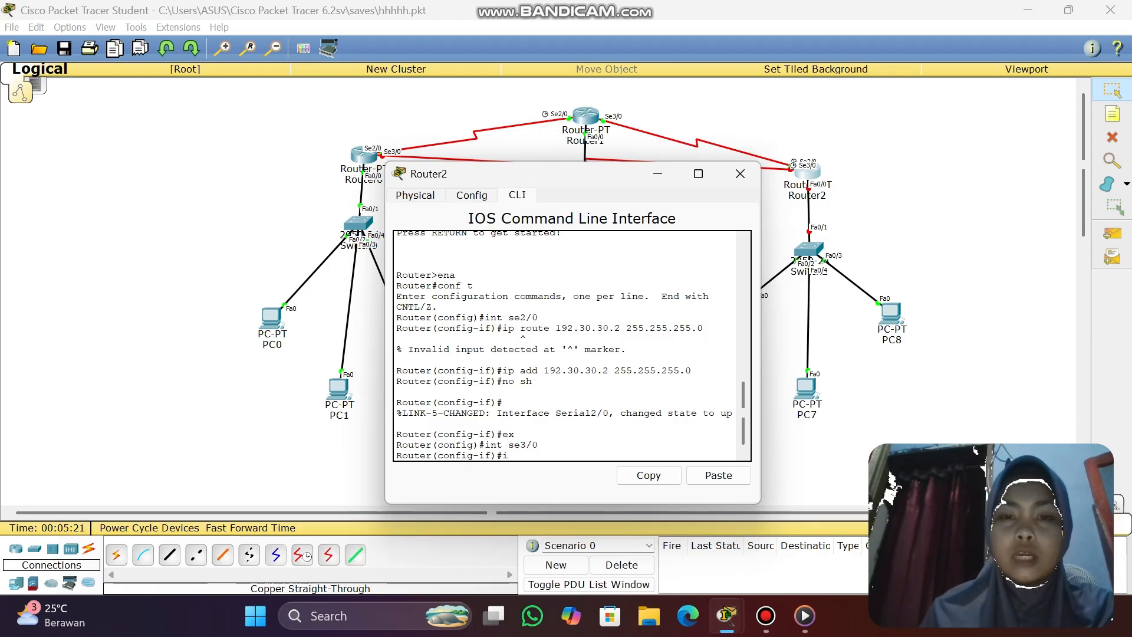
pyautogui.write('p ad')
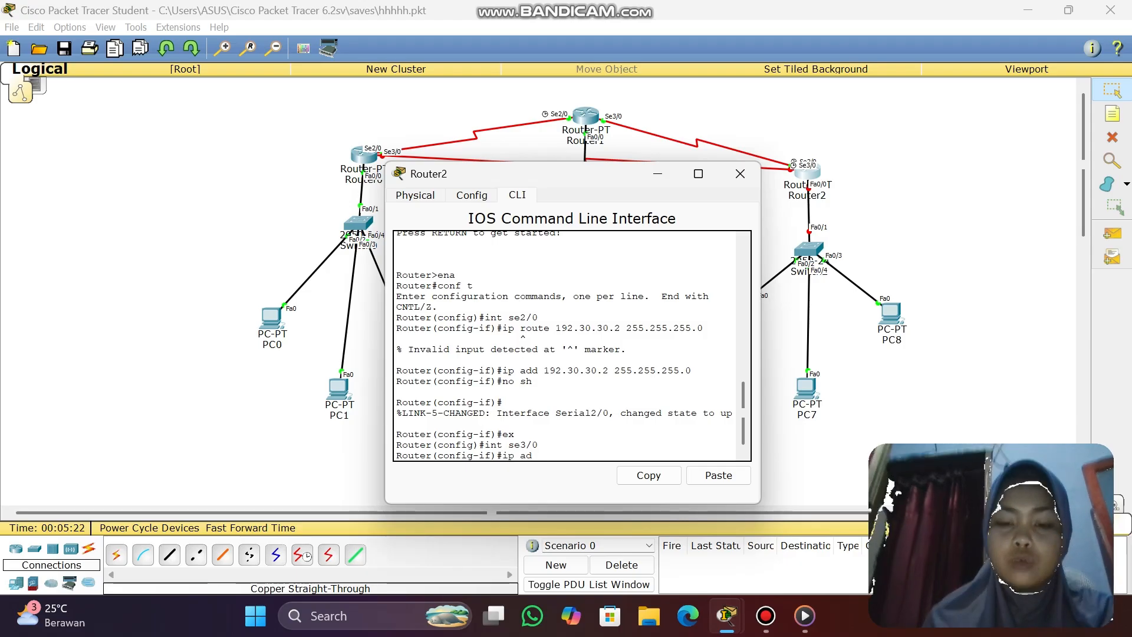
pyautogui.write('d 192')
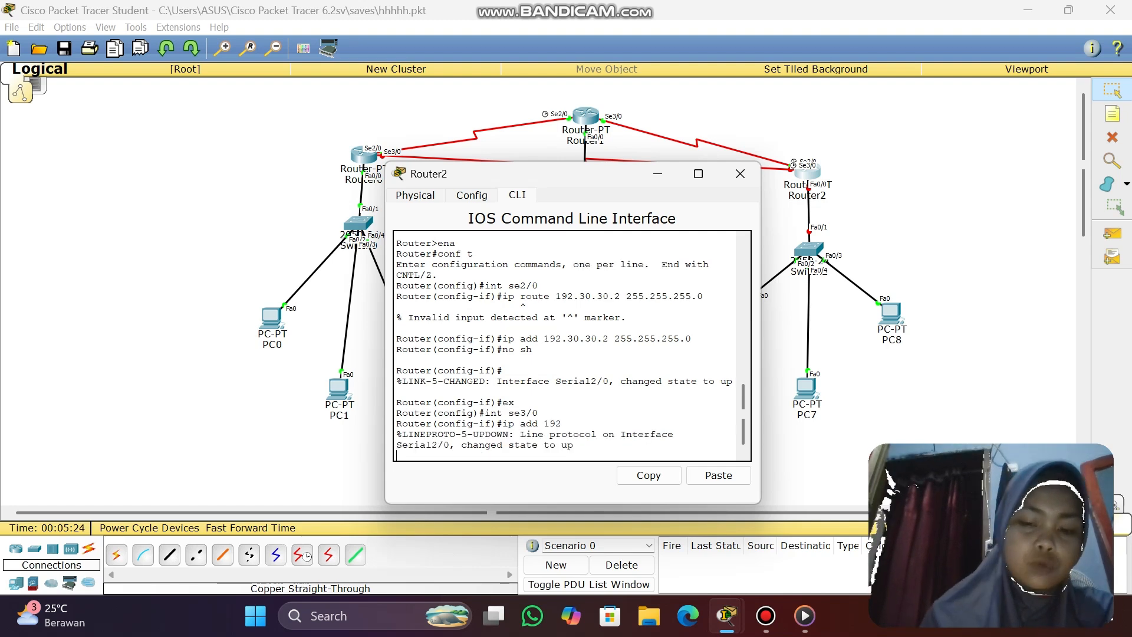
pyautogui.press('Return')
pyautogui.write('1')
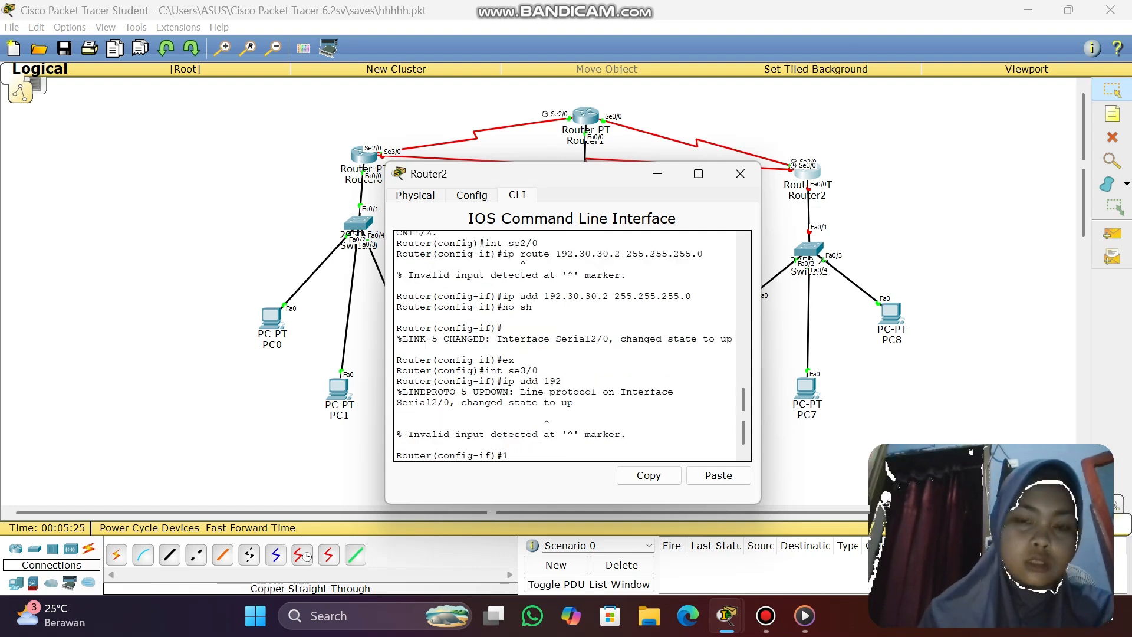
pyautogui.press('BackSpace')
pyautogui.write('ip')
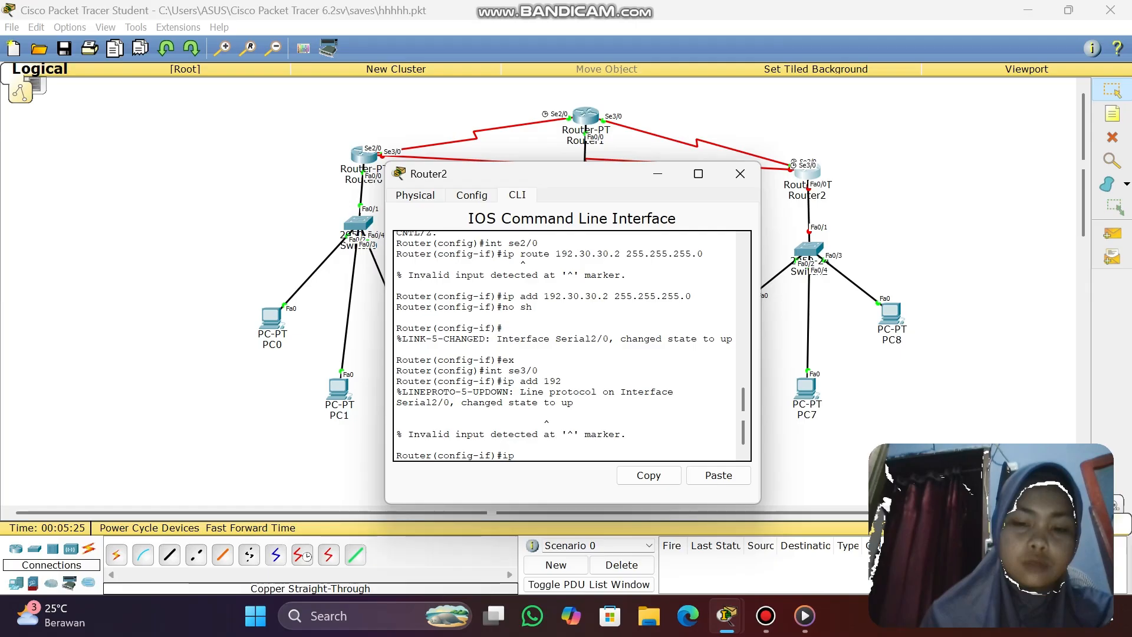
# - Assign IP address 192.10.10.2 with mask 255.255.255.0 to Router2's Serial3/0, enable the interface and exit its configuration
pyautogui.write(' add ')
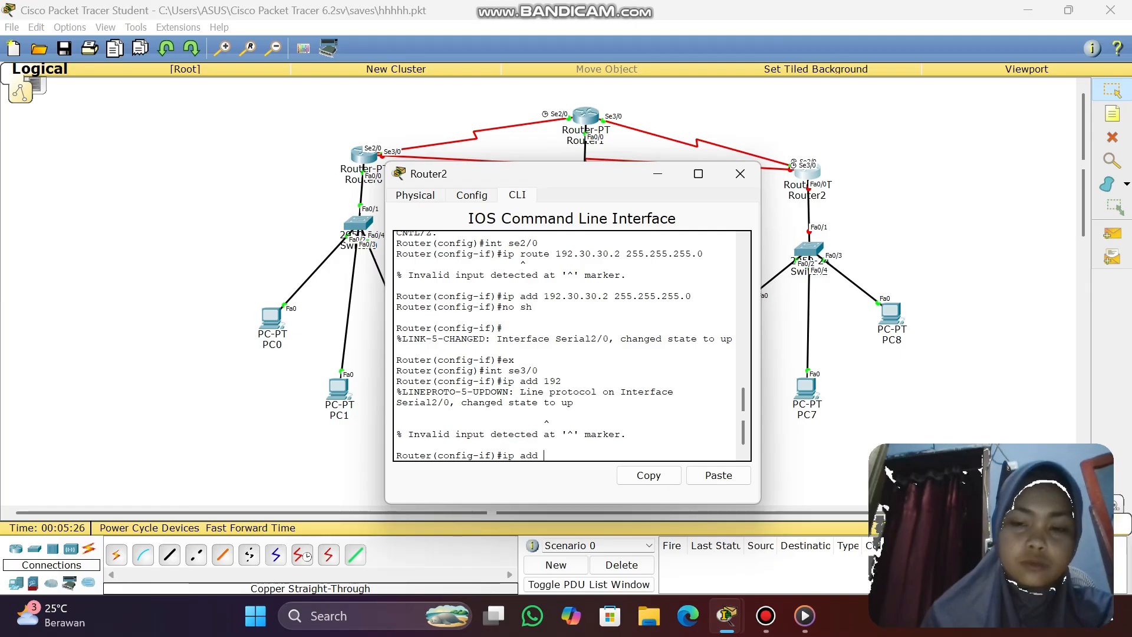
pyautogui.write('192.10.1')
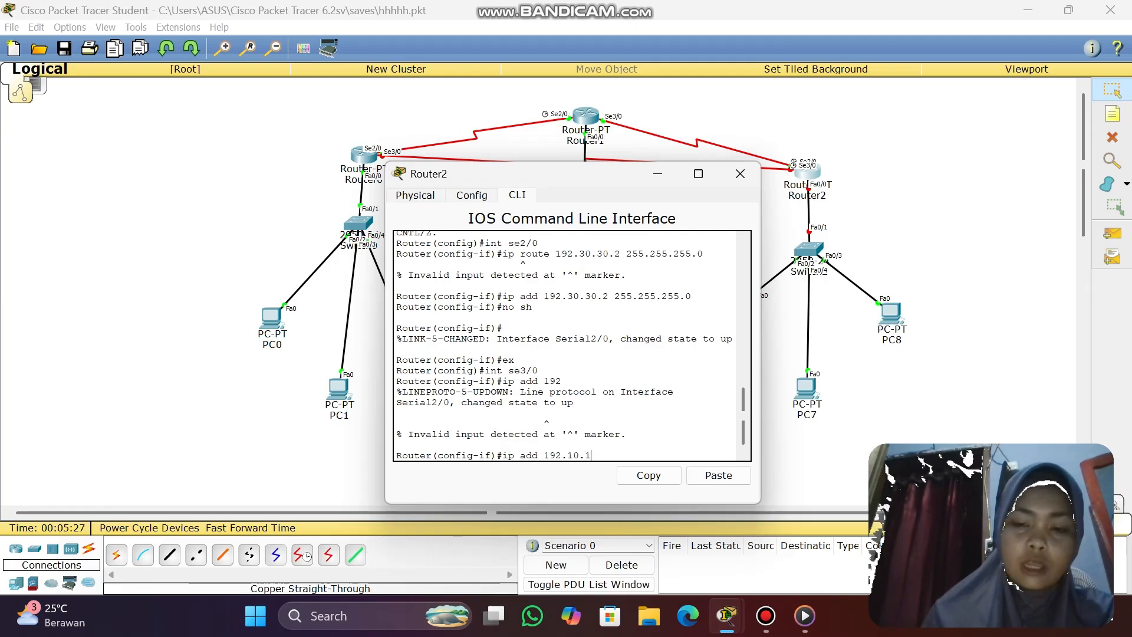
pyautogui.write('0.')
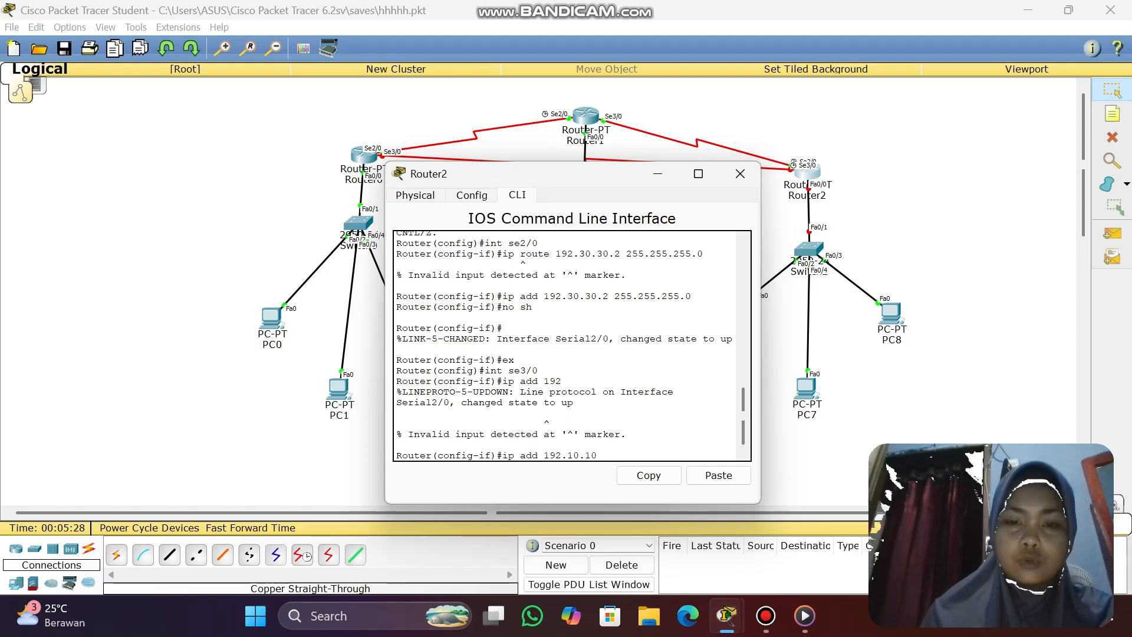
pyautogui.write('2')
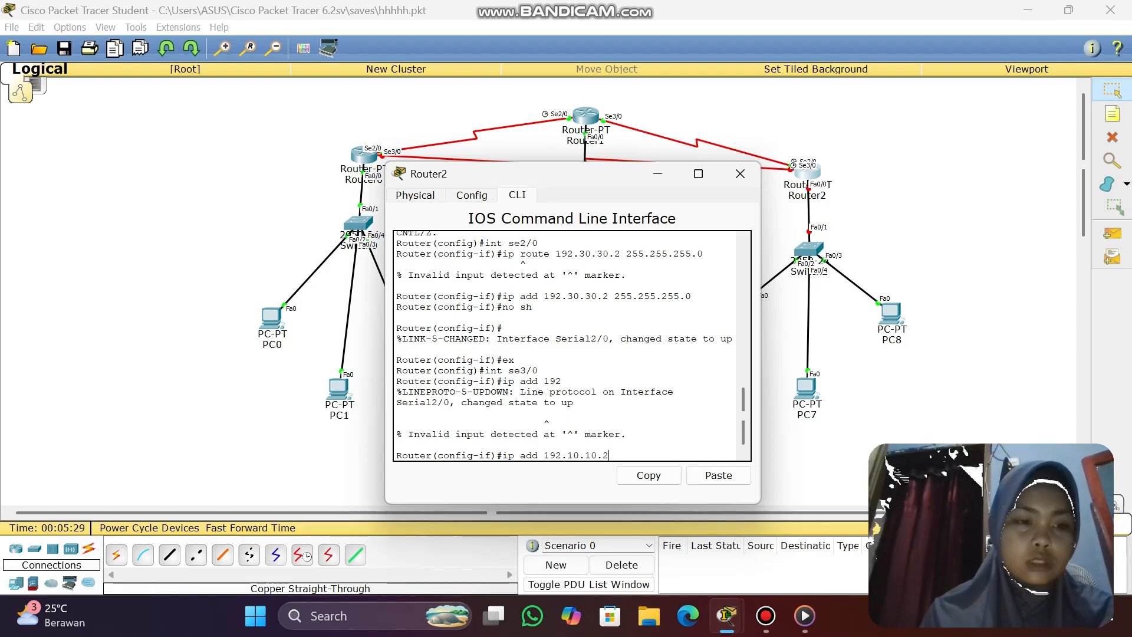
pyautogui.write(' 255.255')
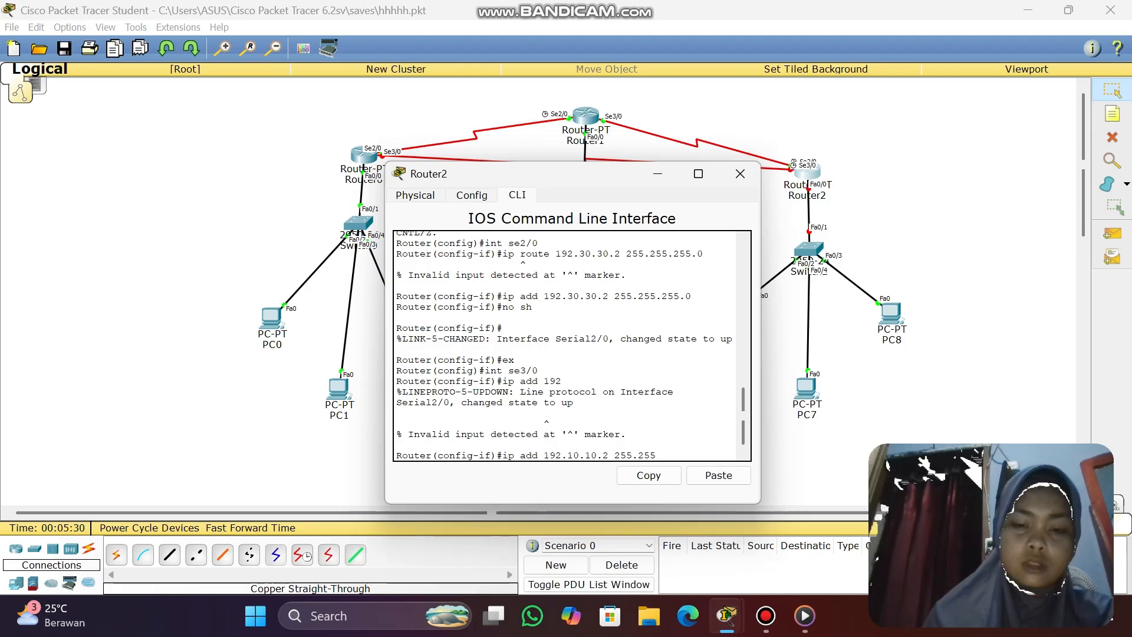
pyautogui.write('.255.0')
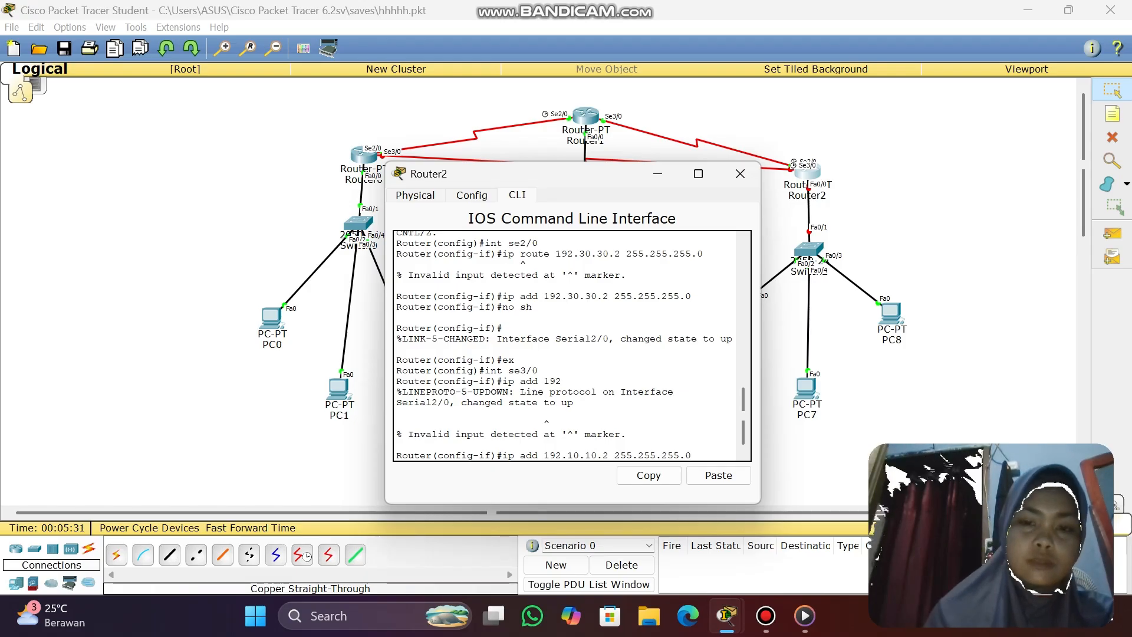
pyautogui.press('Return')
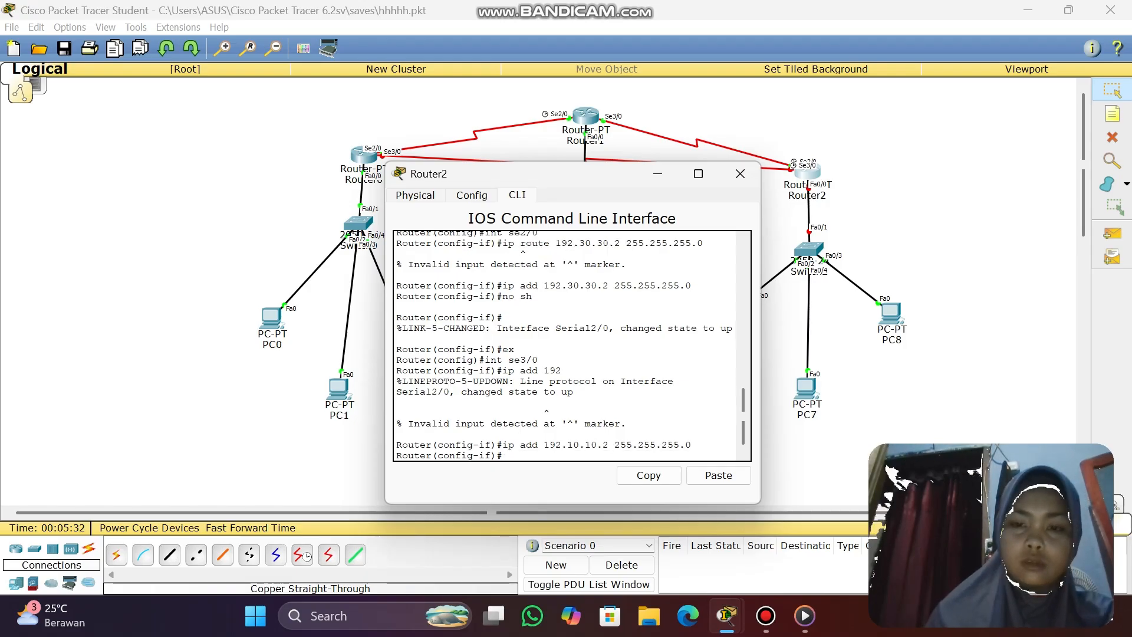
pyautogui.write('no sh')
pyautogui.press('Return')
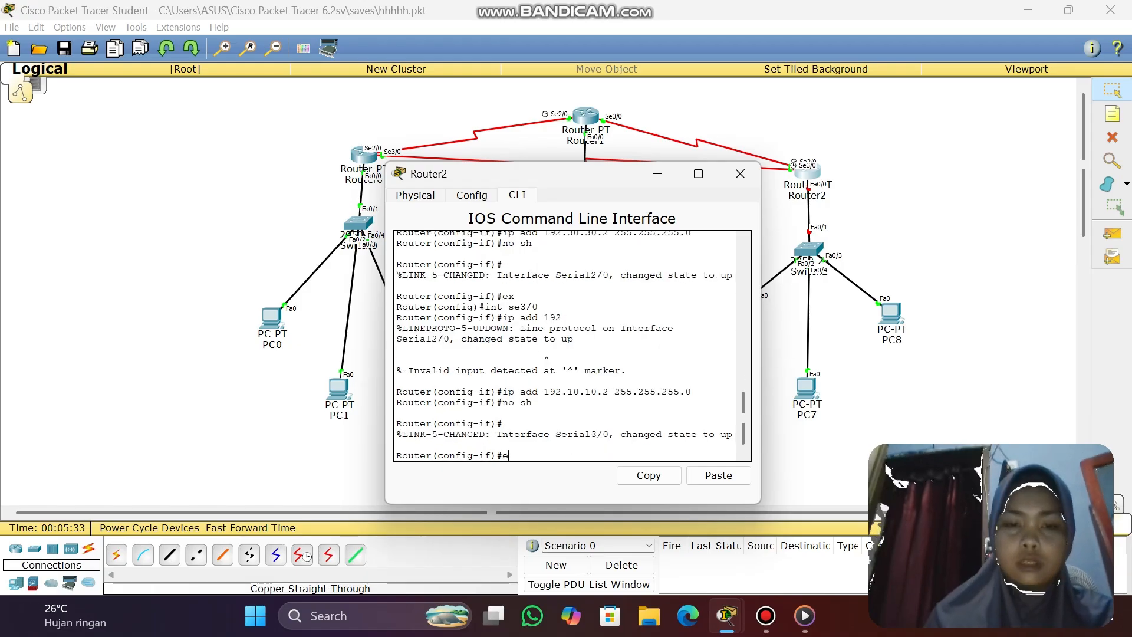
pyautogui.write('ex')
pyautogui.press('Return')
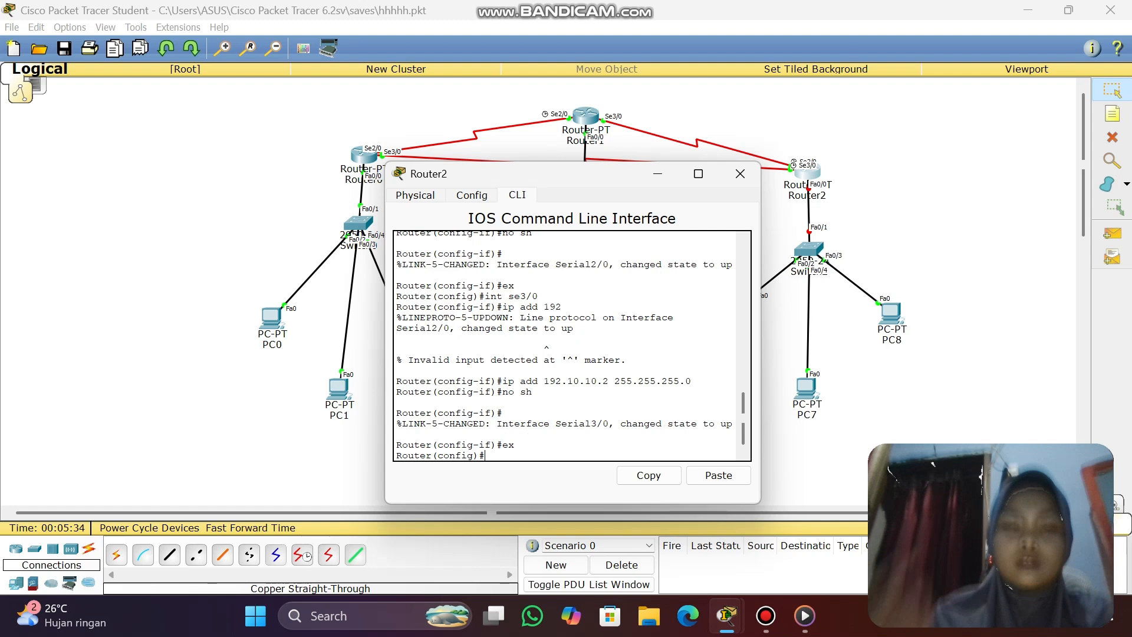
# - Configure Router2's FastEthernet0/0 with IP address 30.30.30.1 and mask 255.255.255.0, enable it, and close the router's window
pyautogui.write('i')
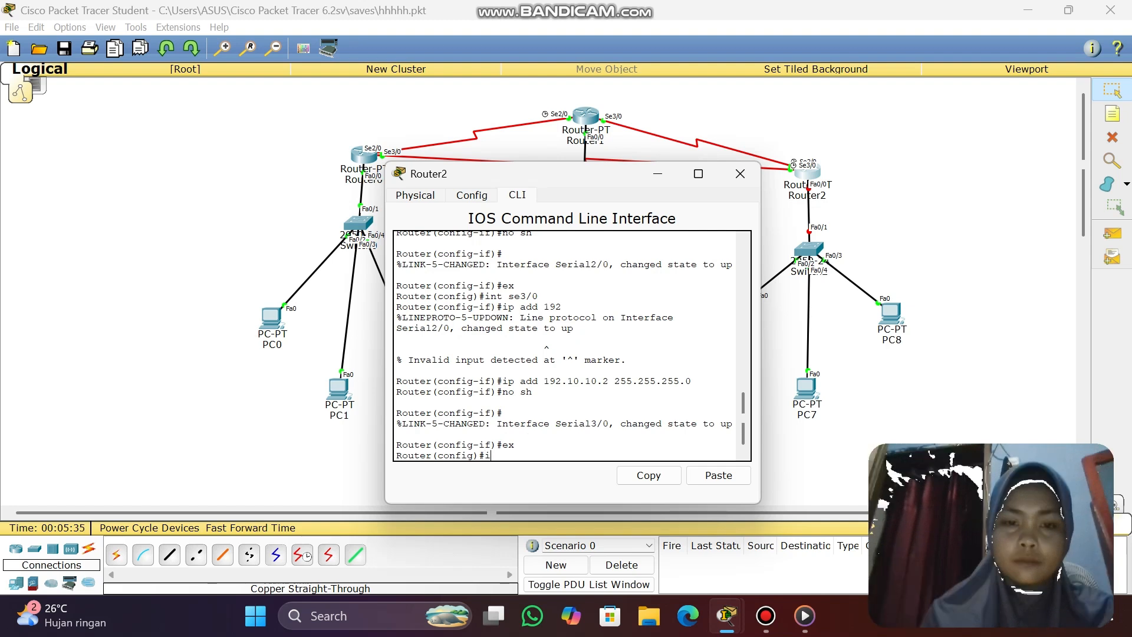
pyautogui.write('nt fa0')
pyautogui.write('/0')
pyautogui.press('Return')
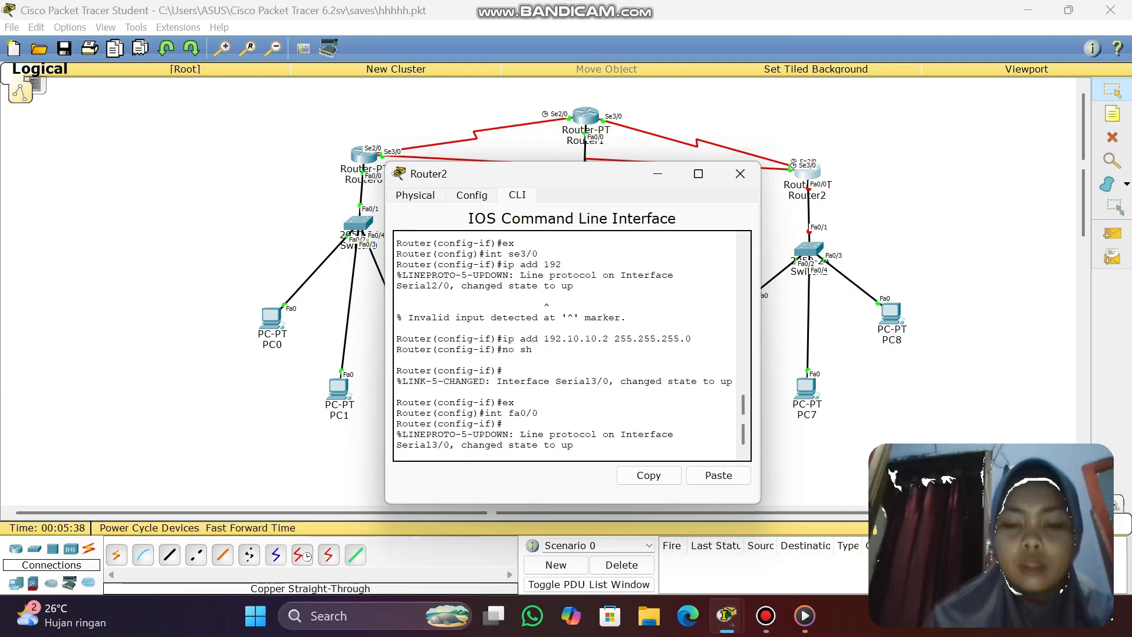
pyautogui.write('ip add 30.30.30.1 255.255.255.0')
pyautogui.press('Return')
pyautogui.write('nfig-if)#no')
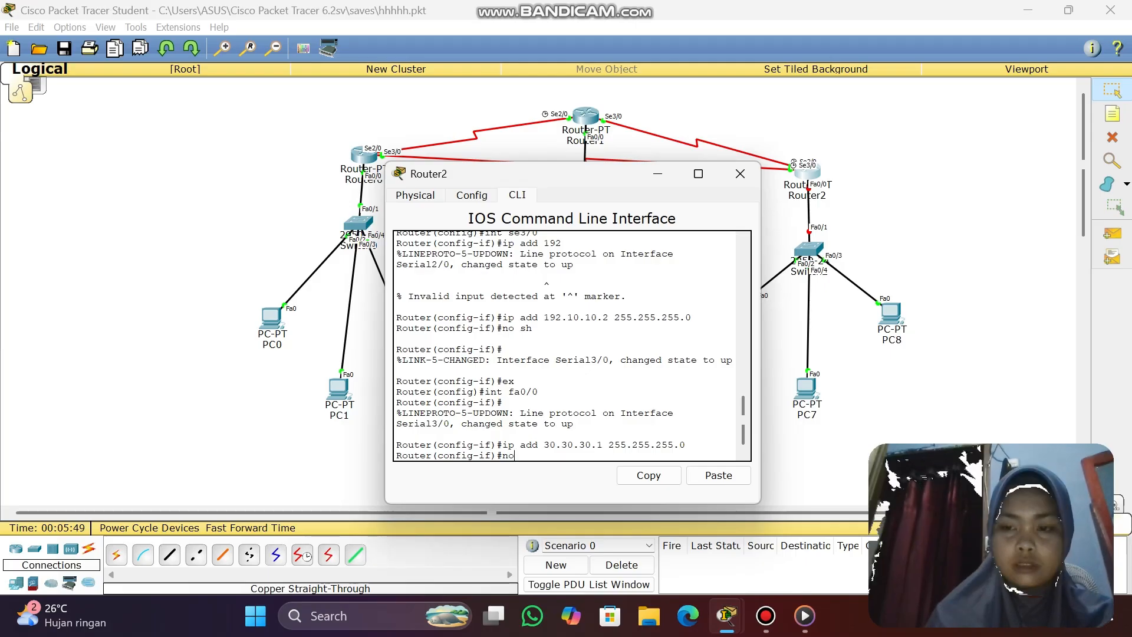
pyautogui.write(' sh')
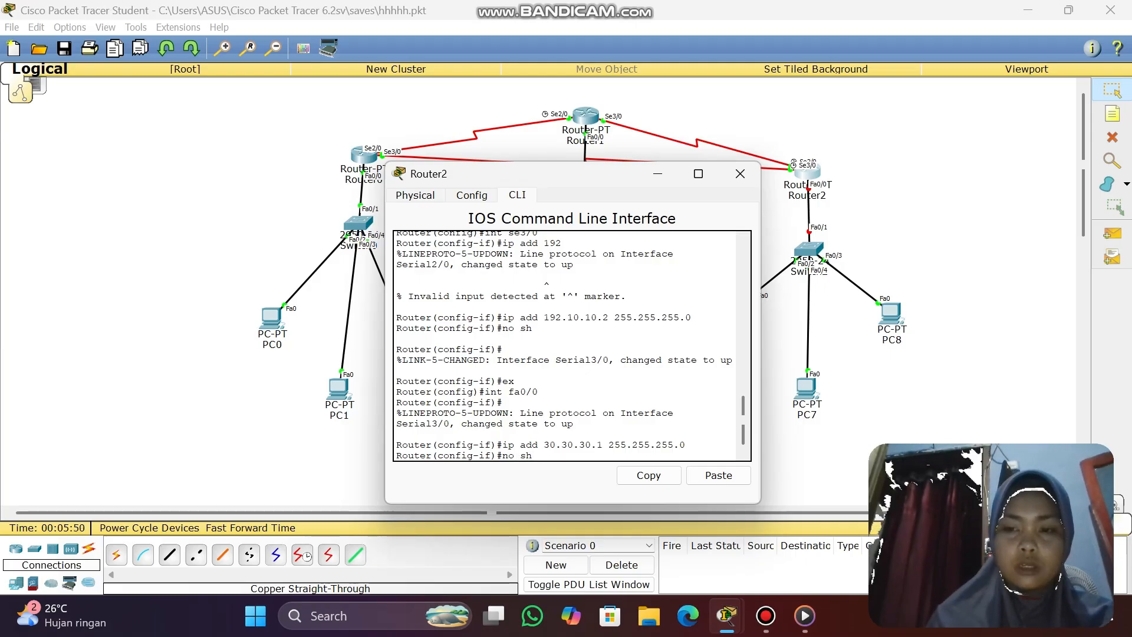
pyautogui.press('Return')
pyautogui.write('ex')
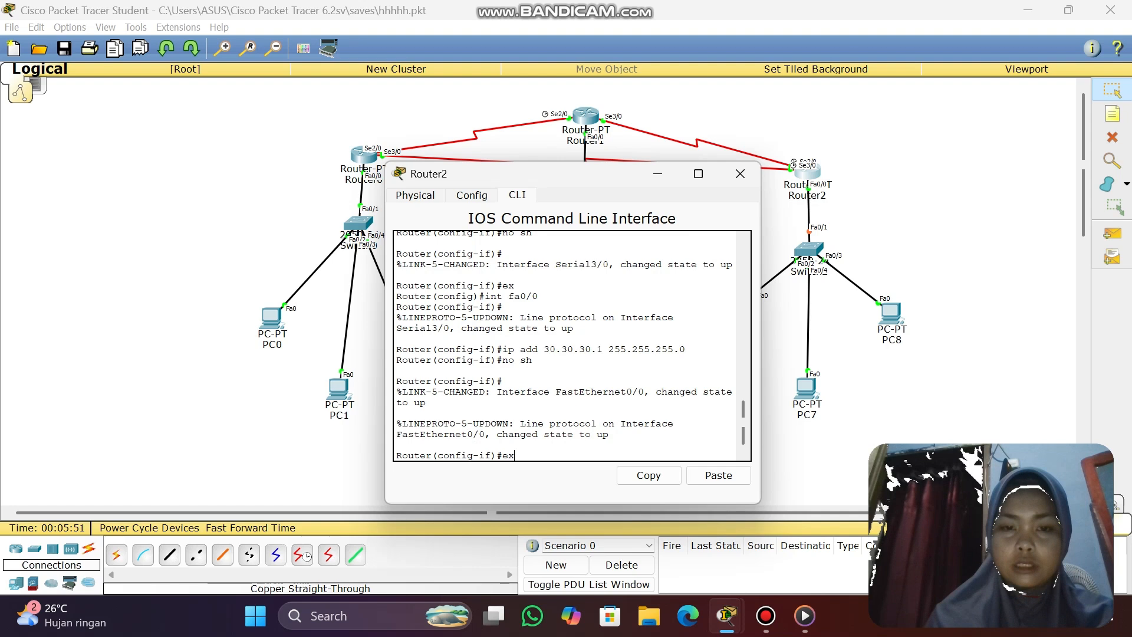
pyautogui.click(740, 174)
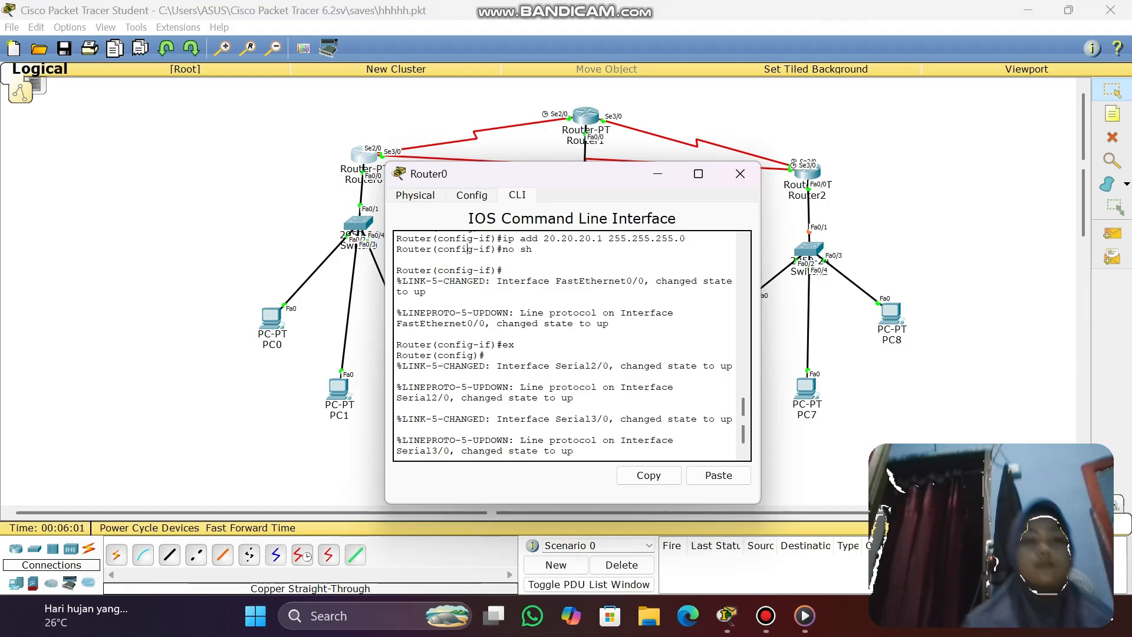
# - Add a static route on Router0 to network 192.30.30.0 with mask 255.255.255.0 via next hop 192.20.20.2
pyautogui.press('Return')
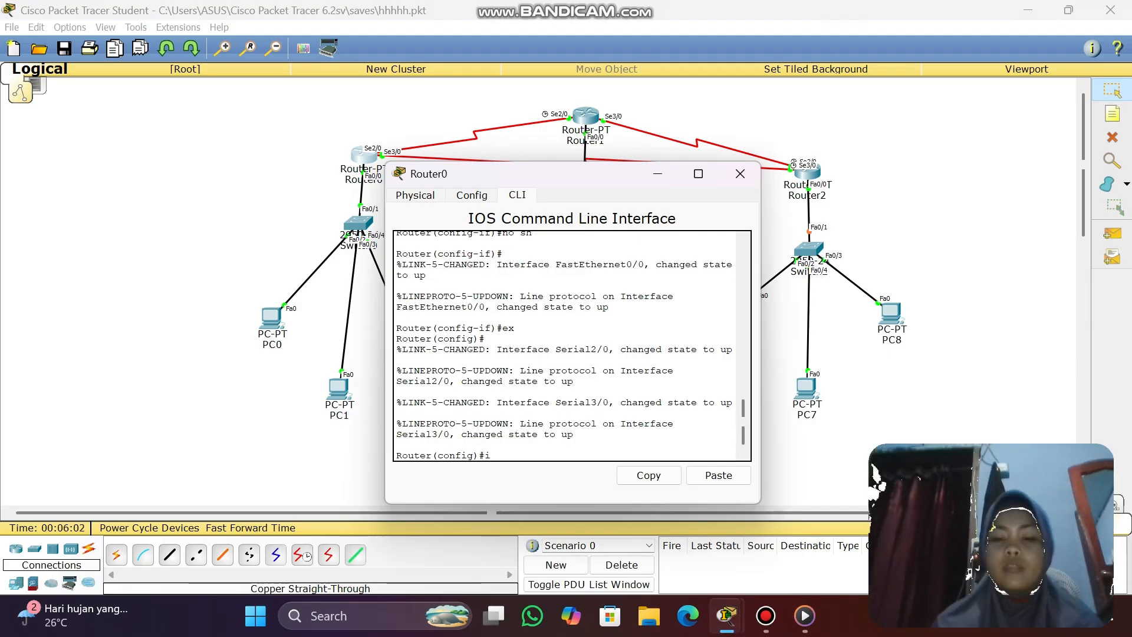
pyautogui.write('i')
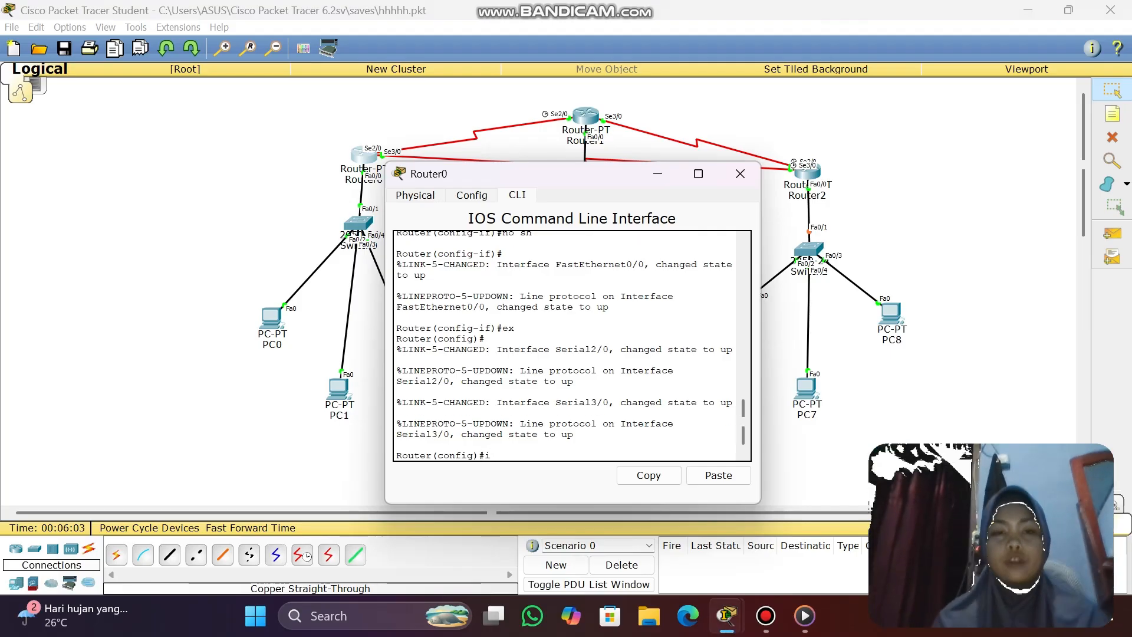
pyautogui.write('p')
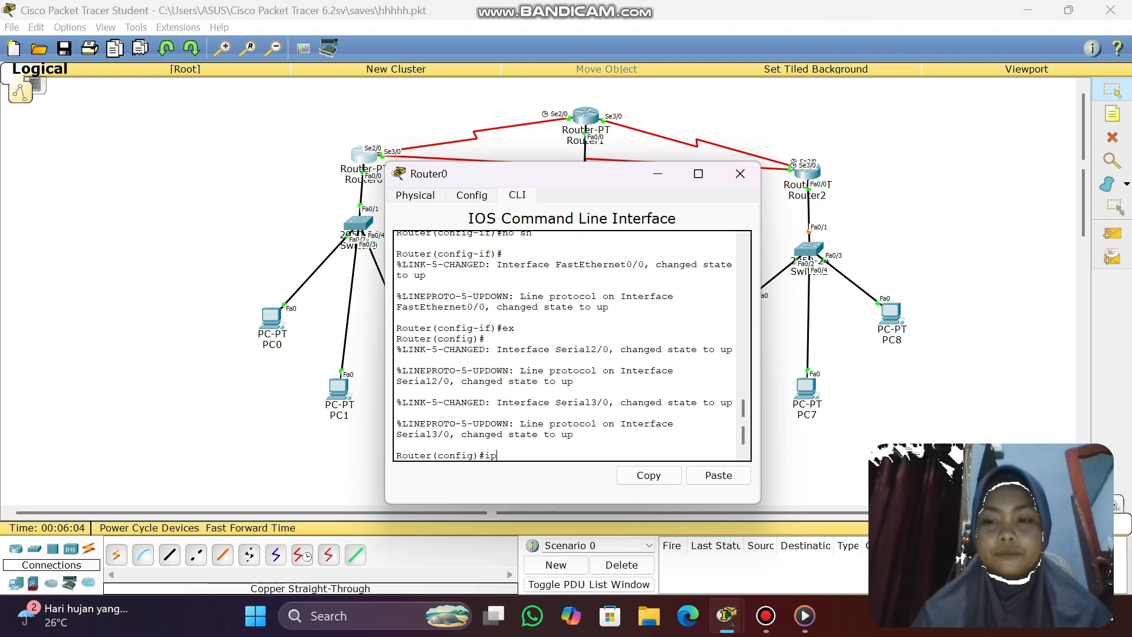
pyautogui.write(' route')
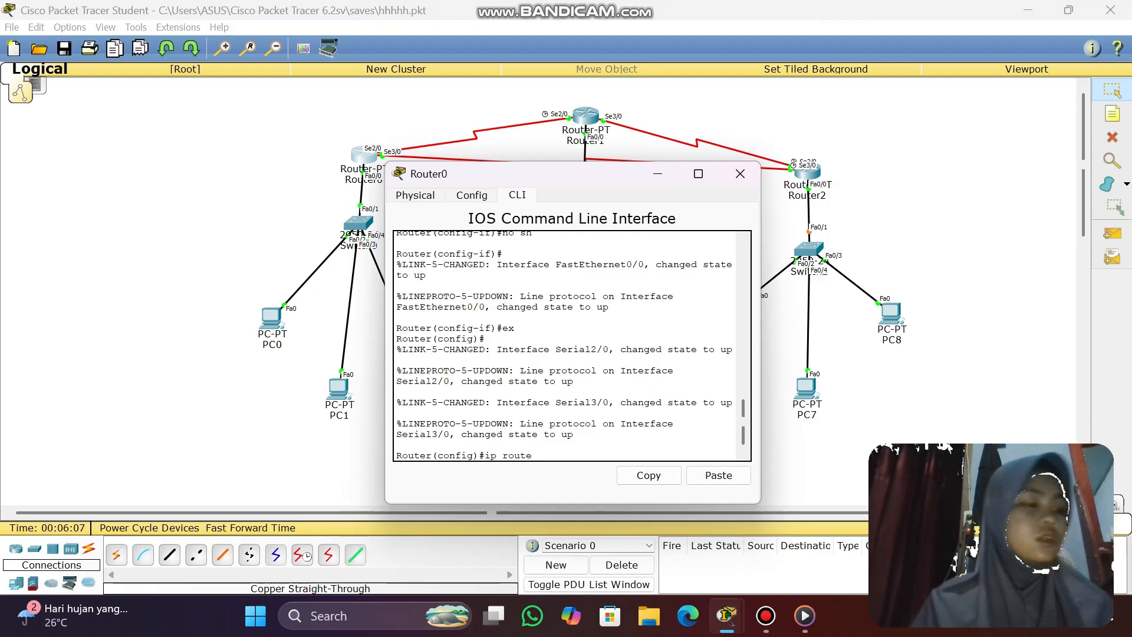
pyautogui.write(' 192.30')
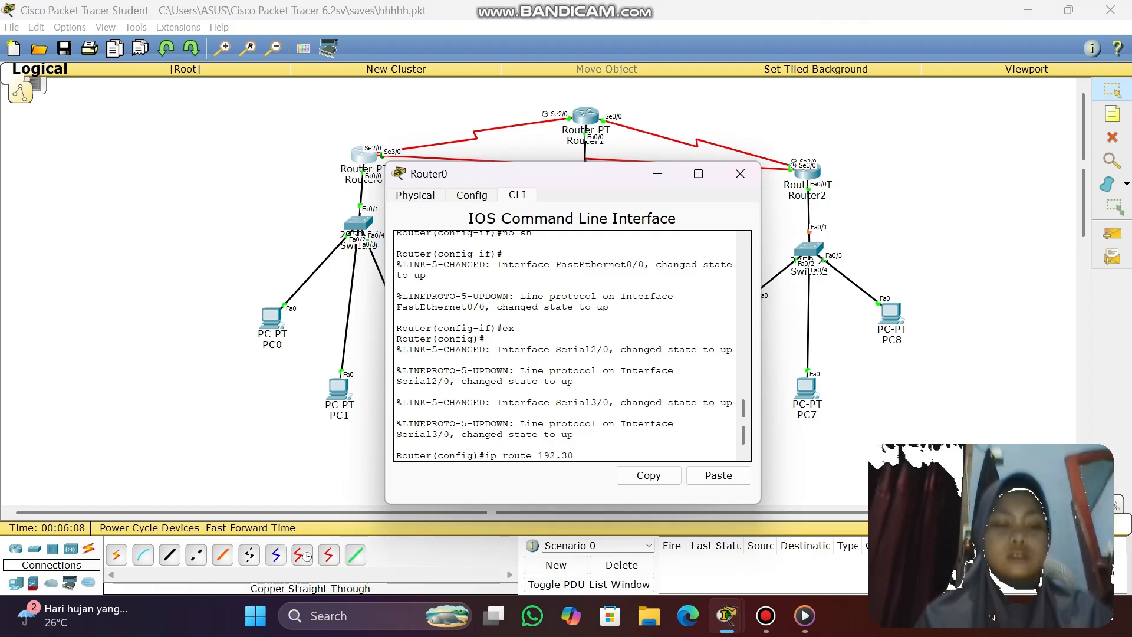
pyautogui.write('.30.0')
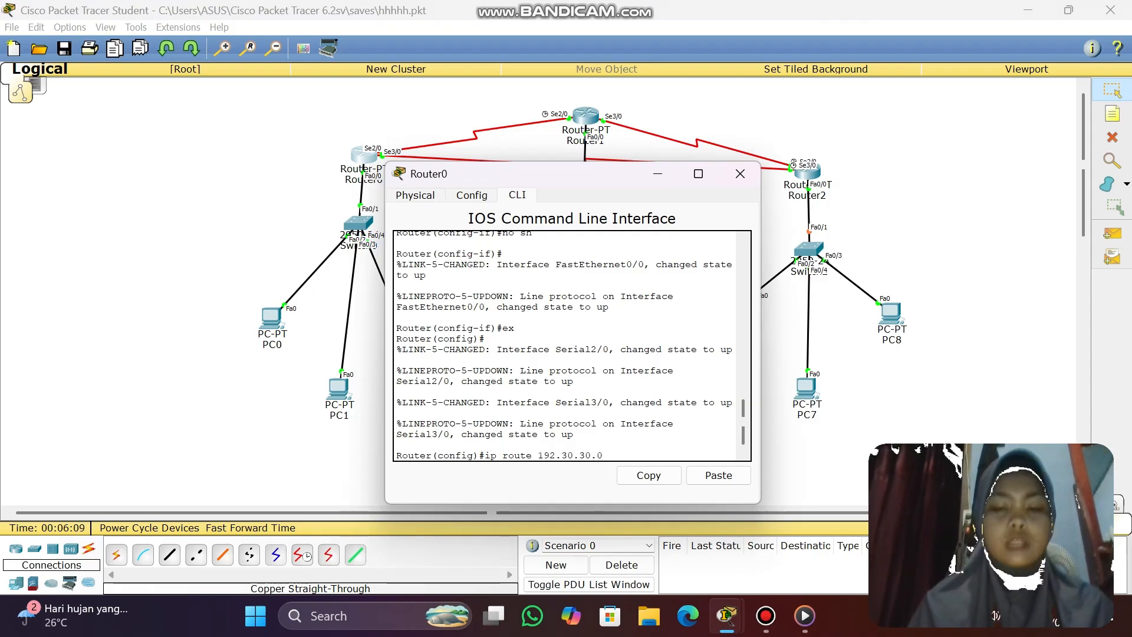
pyautogui.write(' 255.2')
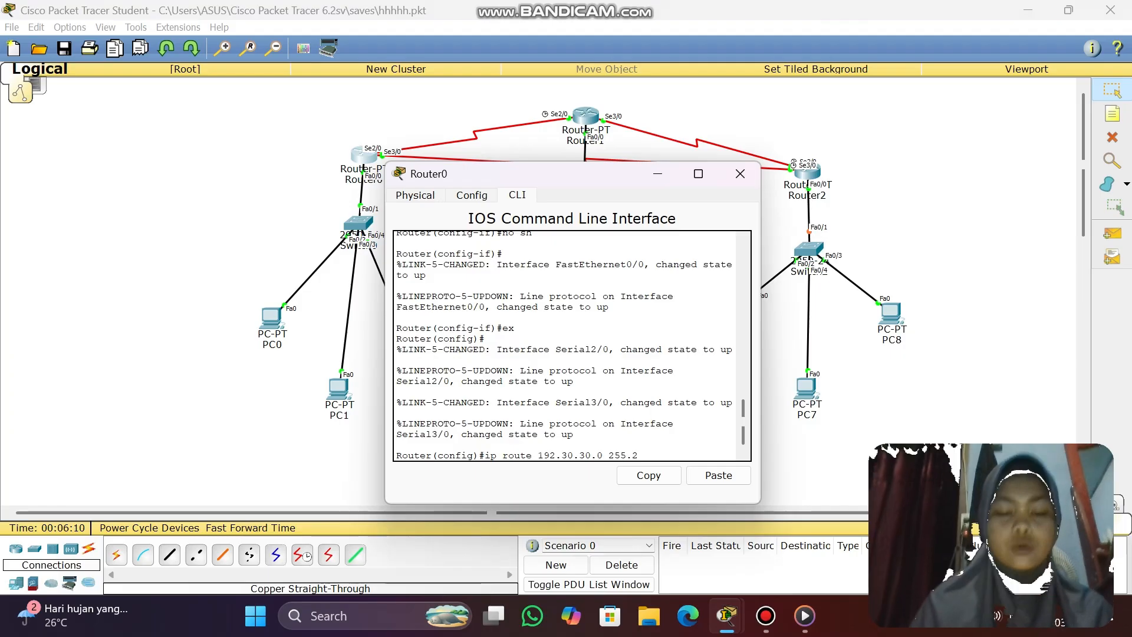
pyautogui.write('55.255.0')
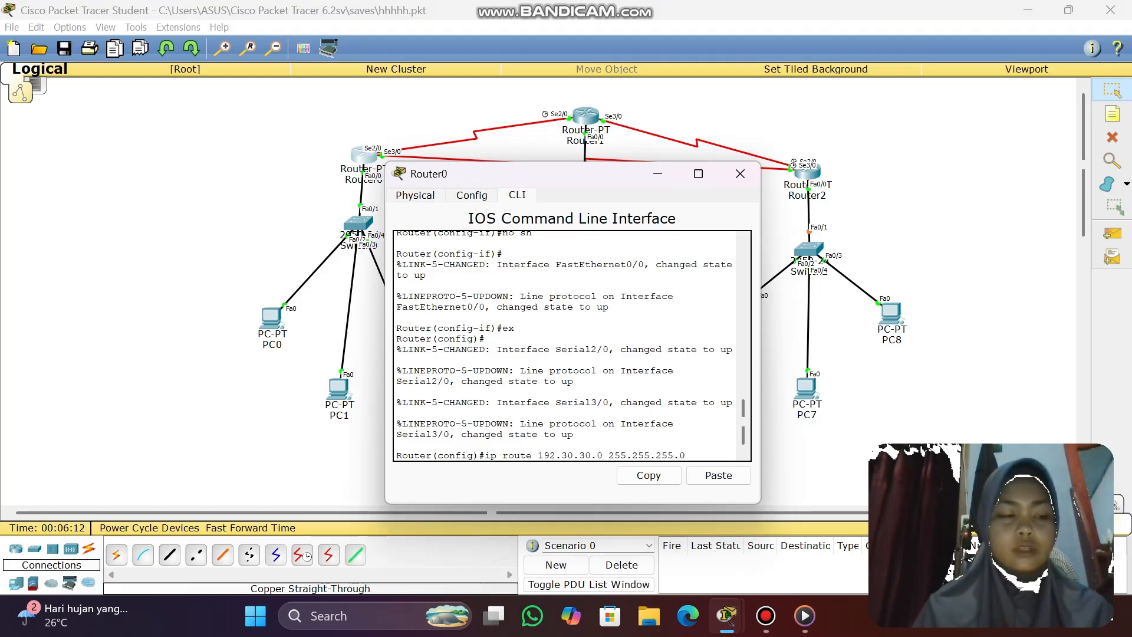
pyautogui.write(' 192.')
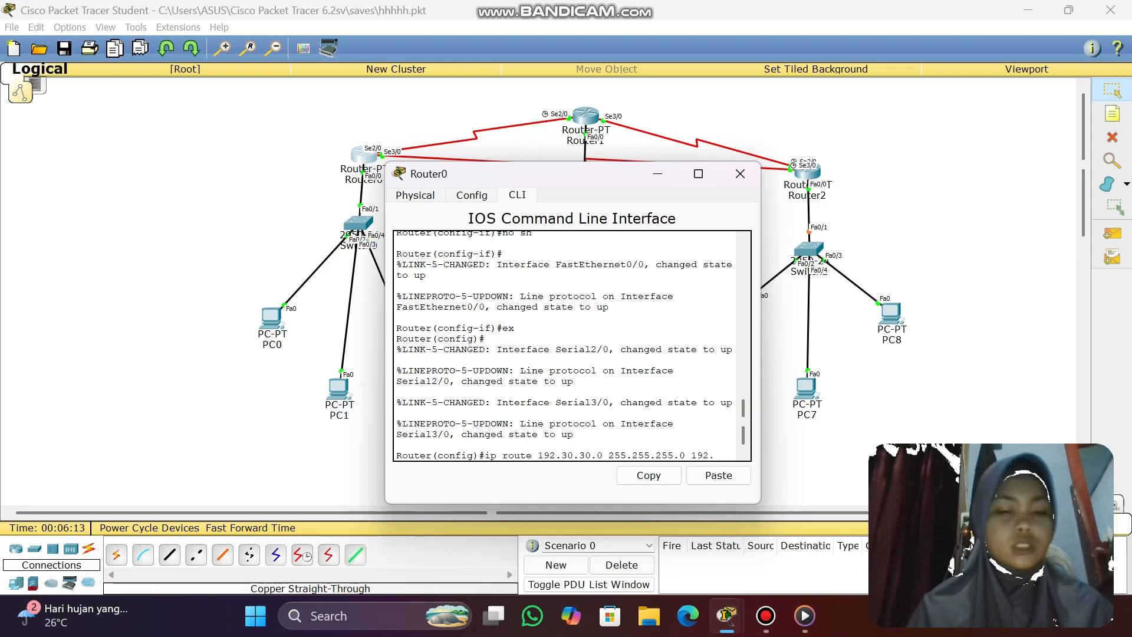
pyautogui.write('20.20.')
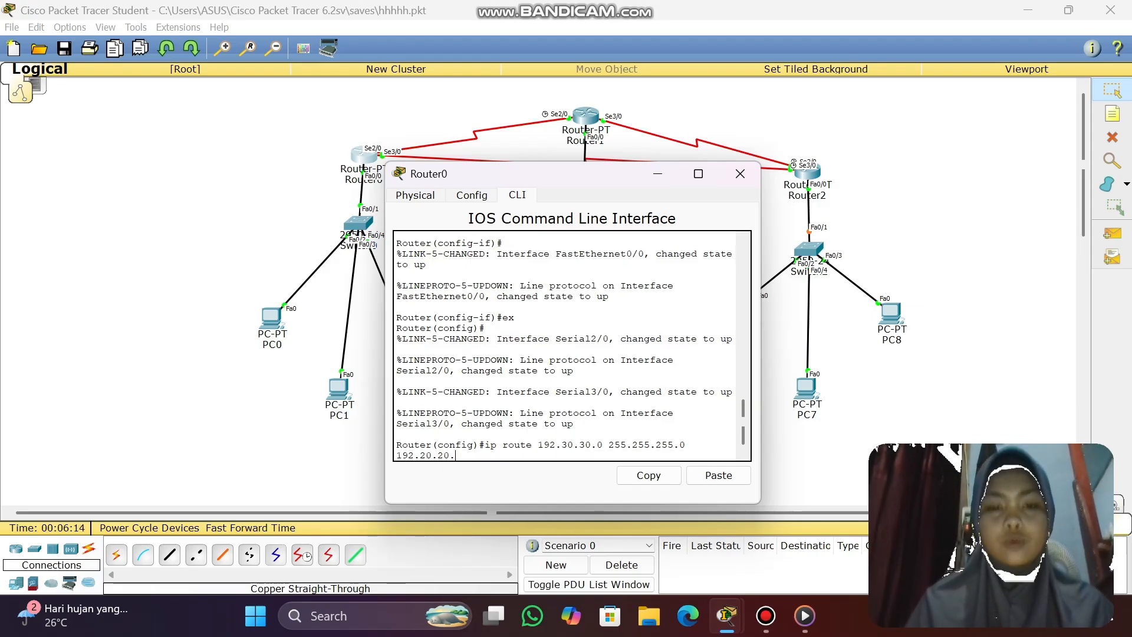
pyautogui.write('2')
pyautogui.press('Return')
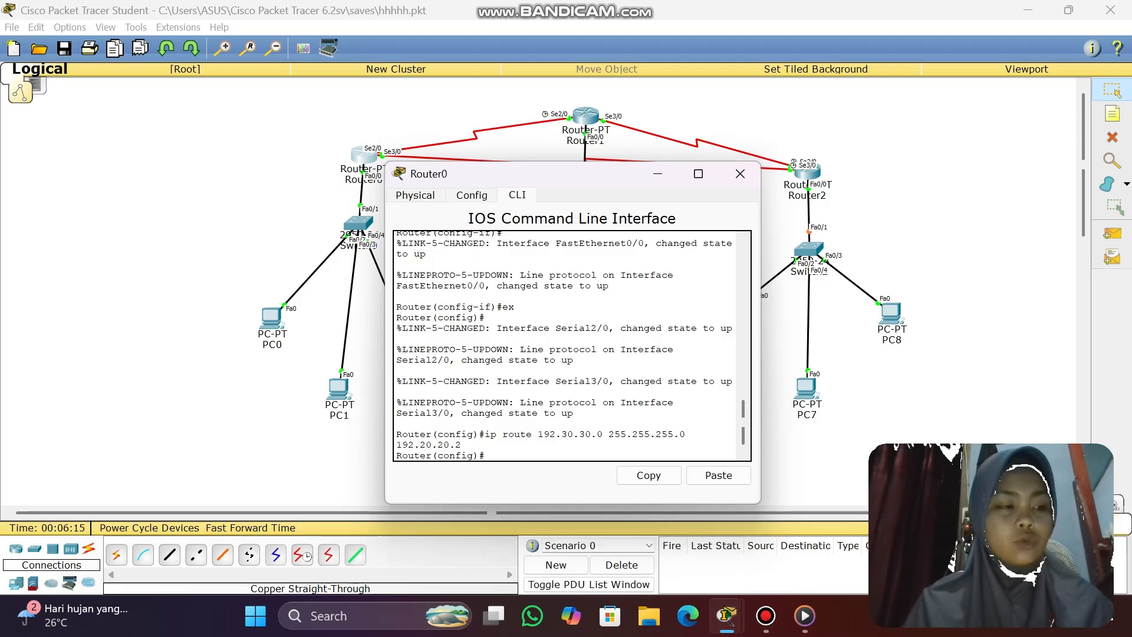
pyautogui.write('ip rou')
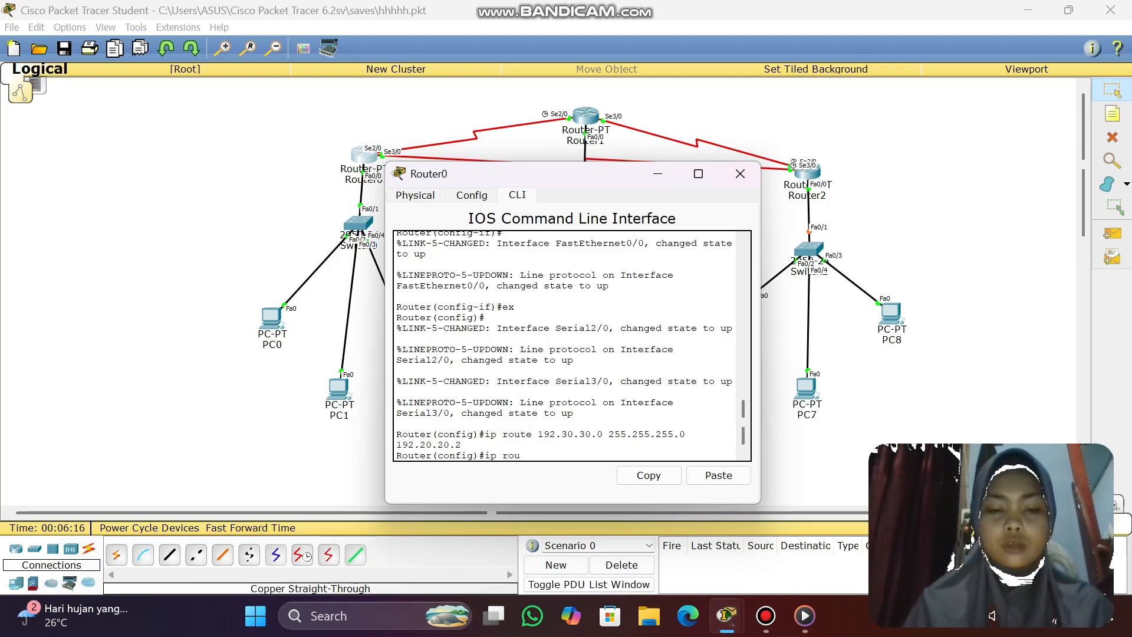
pyautogui.write('te')
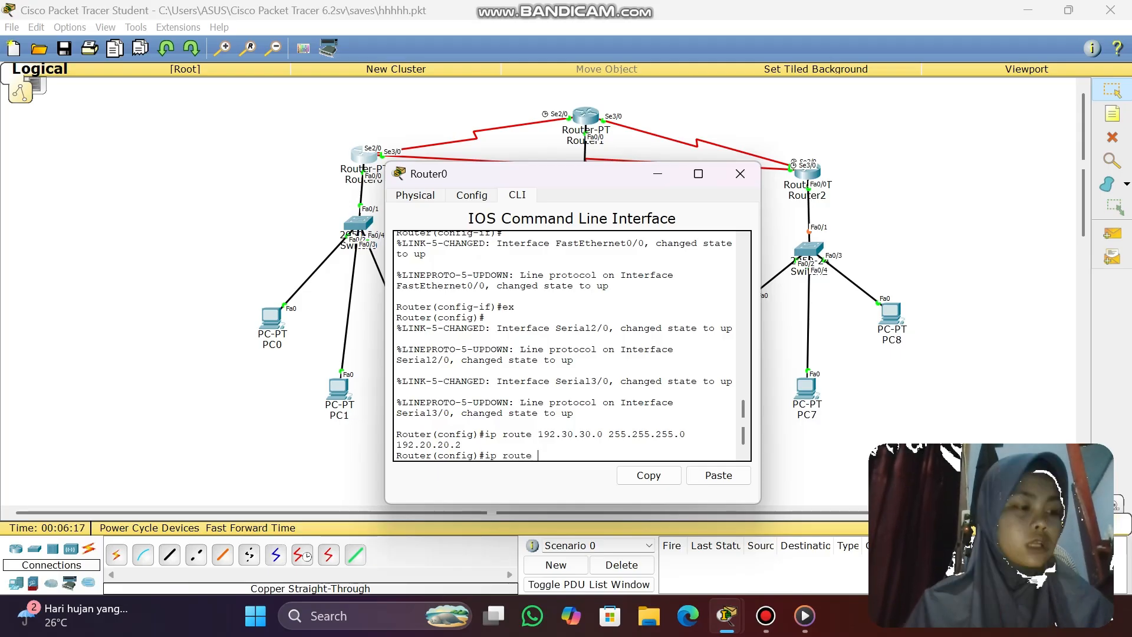
pyautogui.write(' 192.10.1')
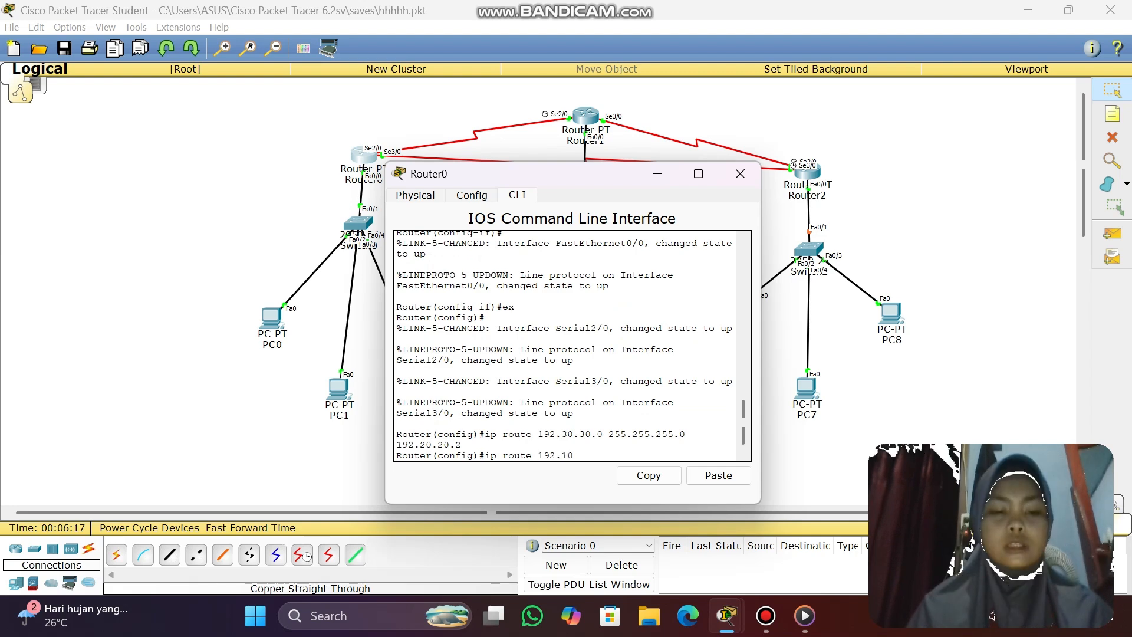
pyautogui.write('0.0')
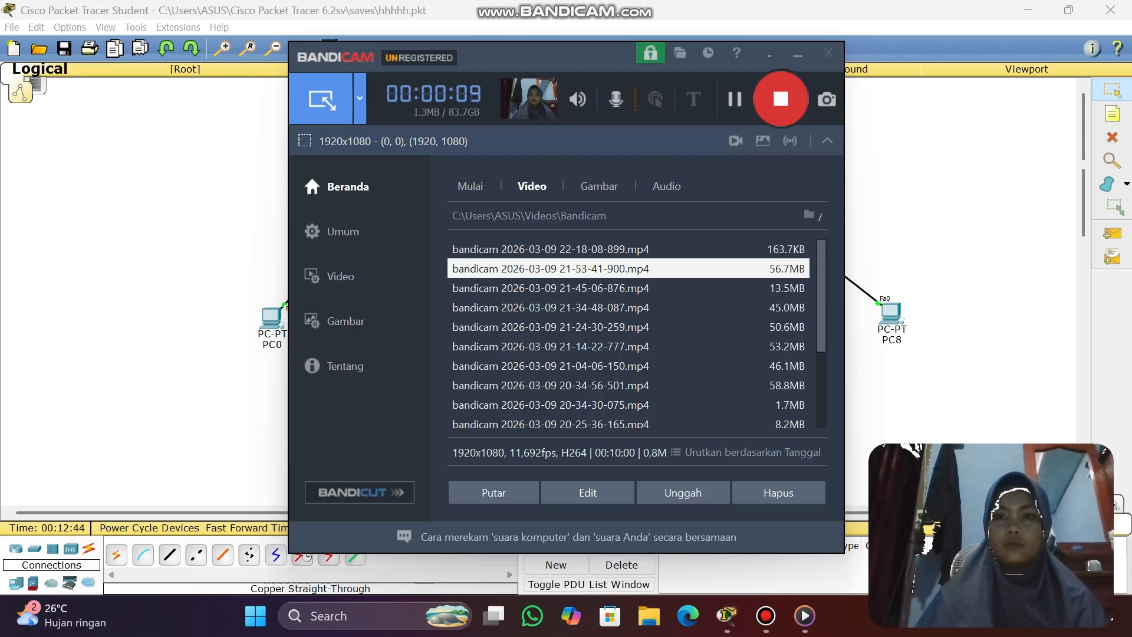
# - Switch back to Packet Tracer, reopen Router0's command line and erase the unfinished ip route command
pyautogui.hotkey('alt', 'Tab')
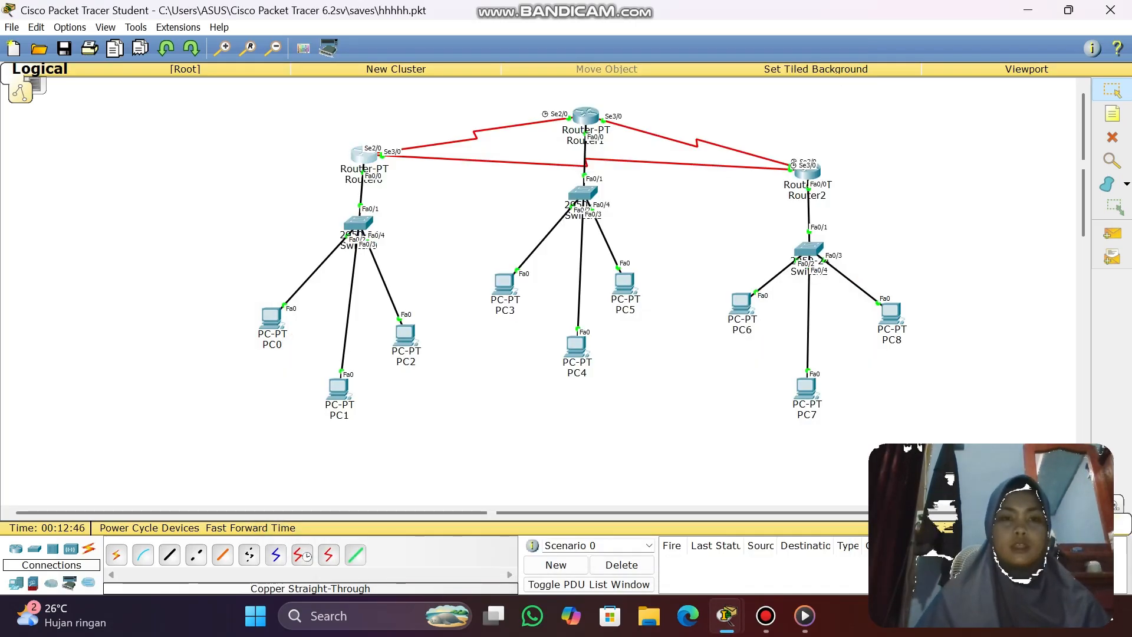
pyautogui.click(364, 155)
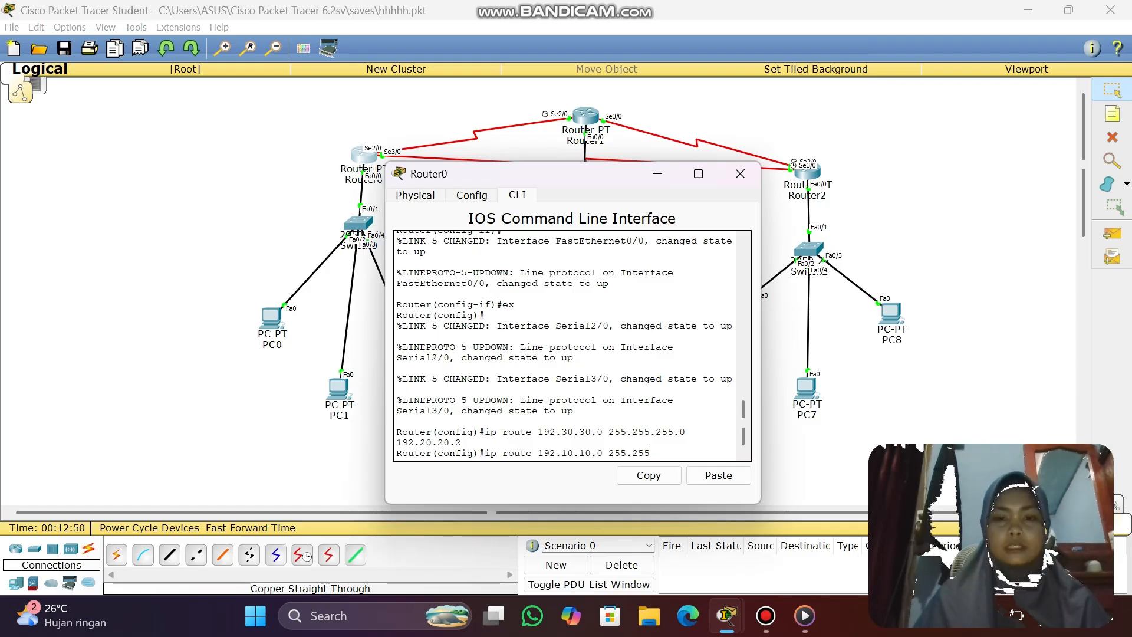
pyautogui.press('BackSpace')
pyautogui.press('BackSpace')
pyautogui.press('BackSpace')
pyautogui.press('BackSpace')
pyautogui.press('BackSpace')
pyautogui.press('BackSpace')
pyautogui.press('BackSpace')
pyautogui.press('BackSpace')
pyautogui.press('BackSpace')
pyautogui.press('BackSpace')
pyautogui.press('BackSpace')
pyautogui.press('BackSpace')
pyautogui.press('BackSpace')
pyautogui.press('BackSpace')
pyautogui.press('BackSpace')
pyautogui.press('BackSpace')
pyautogui.press('BackSpace')
pyautogui.press('BackSpace')
pyautogui.press('BackSpace')
pyautogui.press('BackSpace')
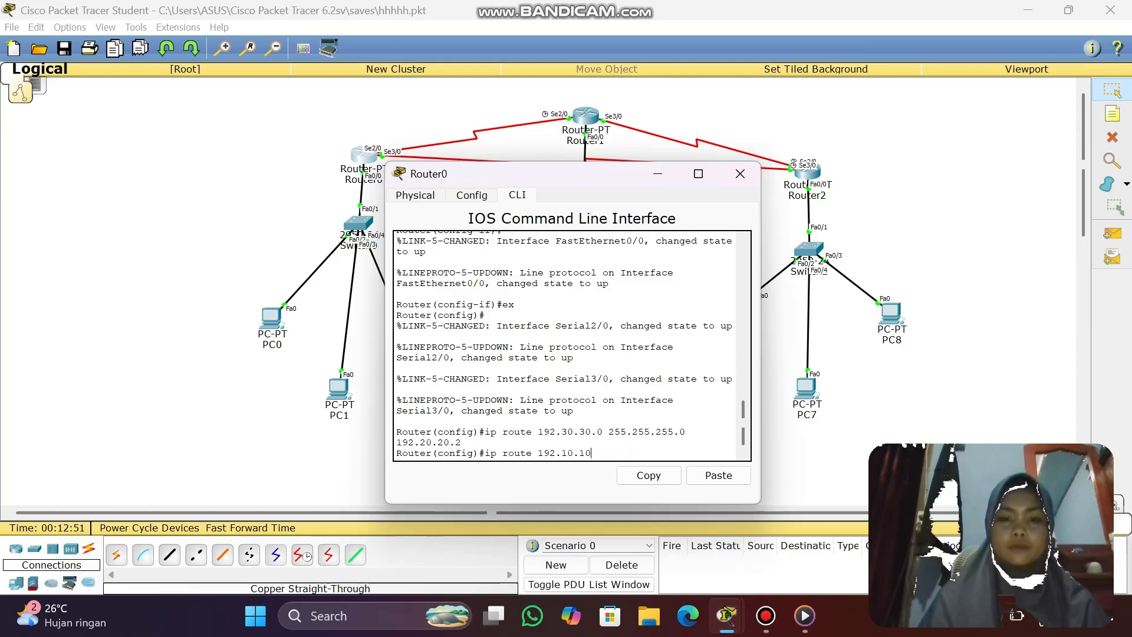
pyautogui.press('BackSpace')
pyautogui.press('BackSpace')
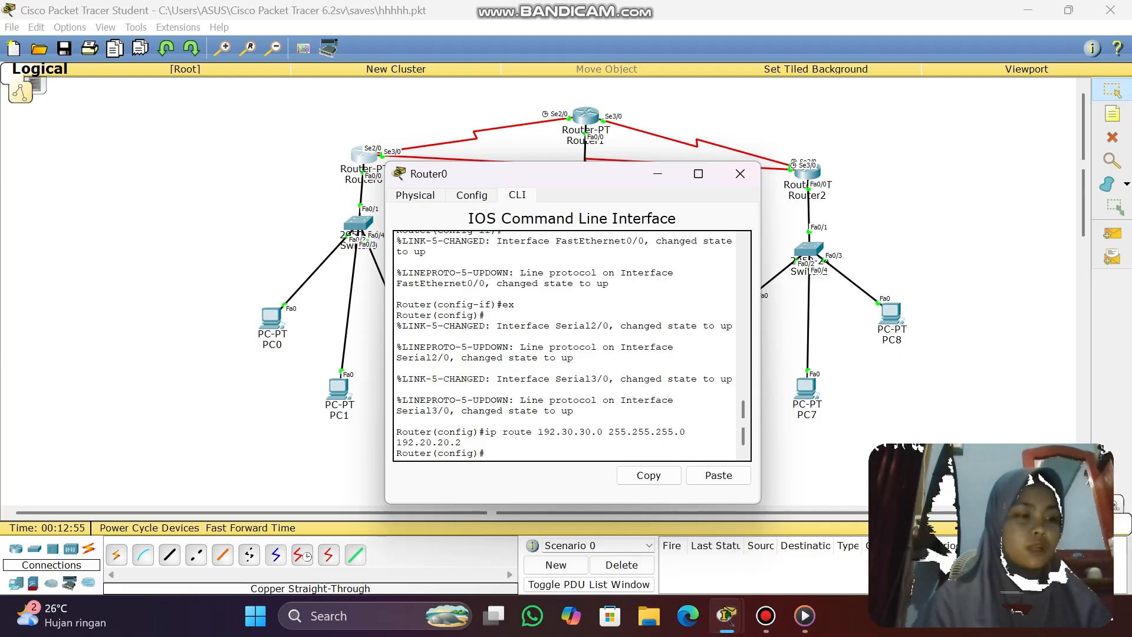
# - Add a static route on Router0 to network 192.10.10.0 with mask 255.255.255.0 via next hop 192.30.30.2
pyautogui.write('i')
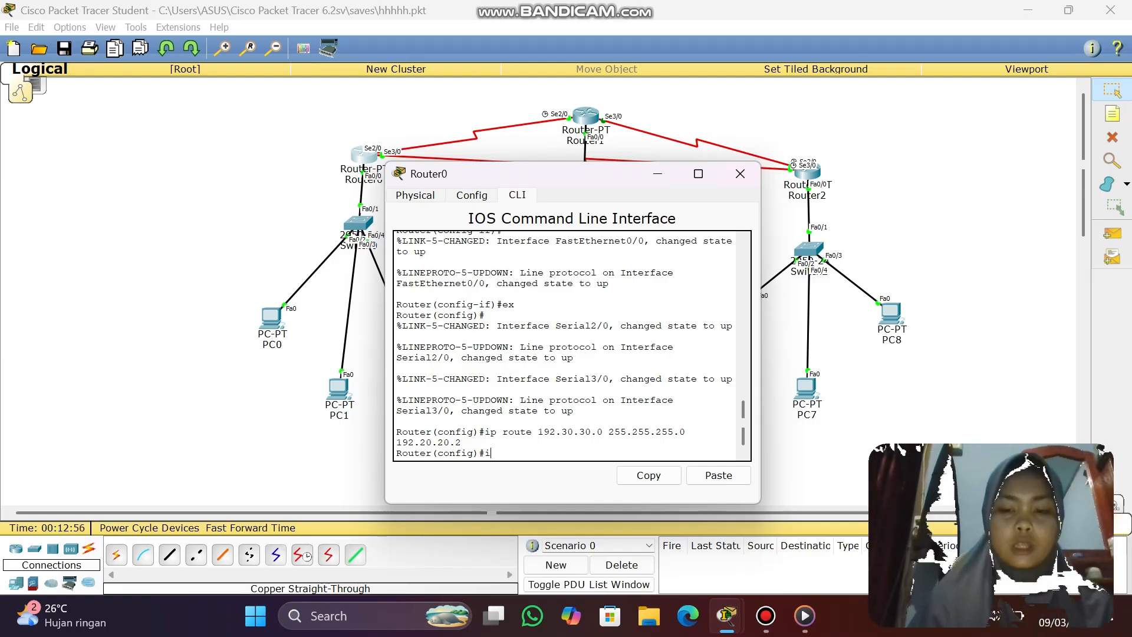
pyautogui.write('p rout')
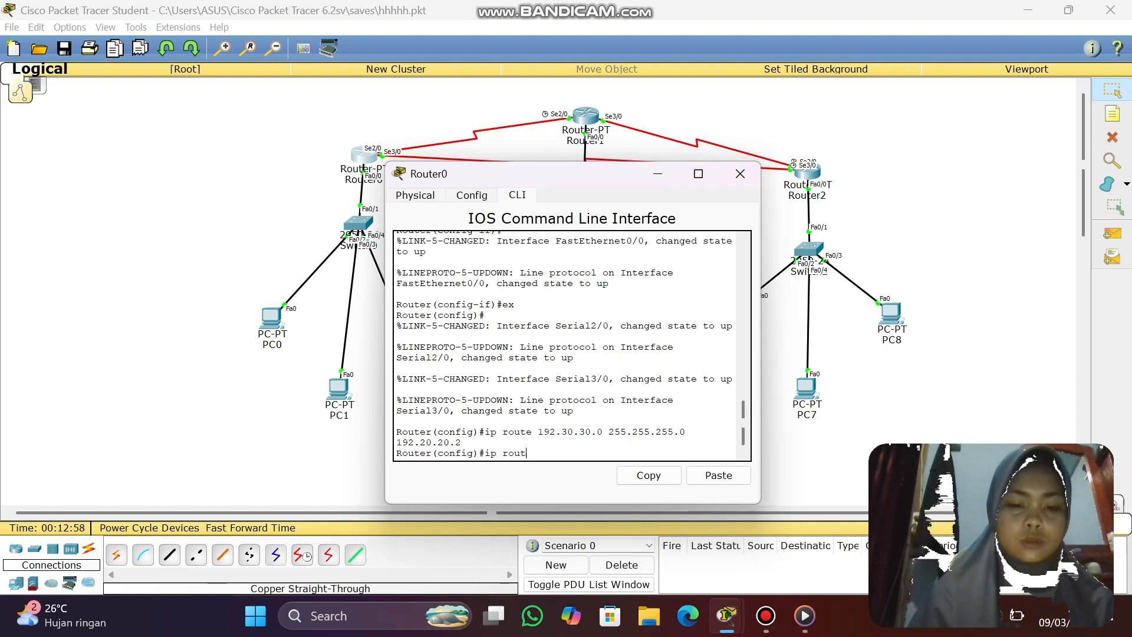
pyautogui.write('e 192')
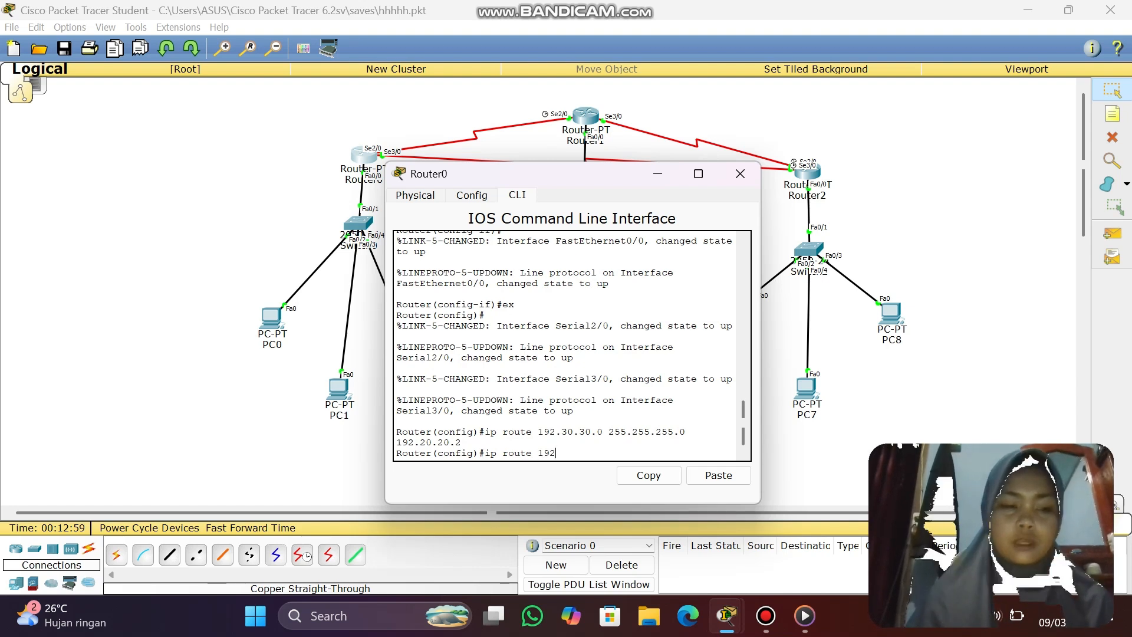
pyautogui.write('.')
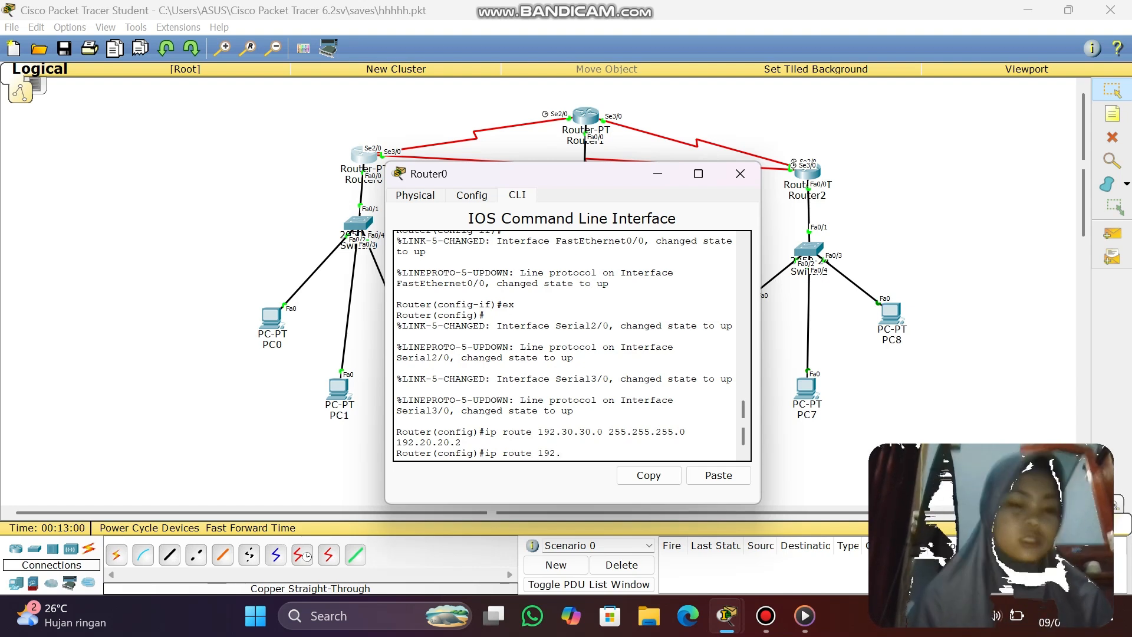
pyautogui.write('10.10.')
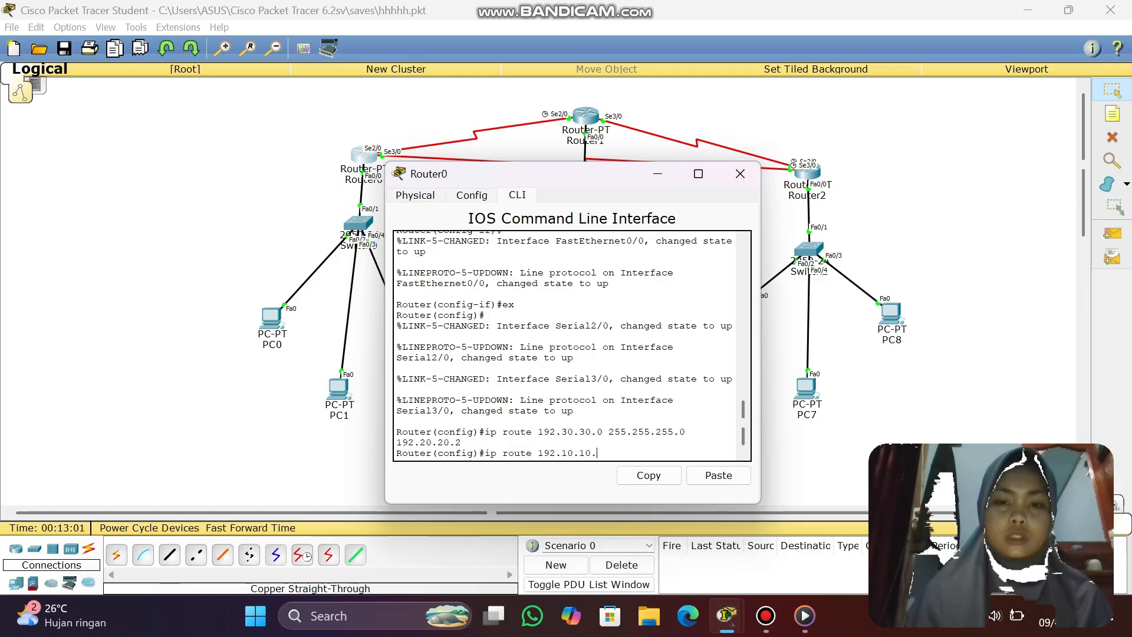
pyautogui.write('0 255.255')
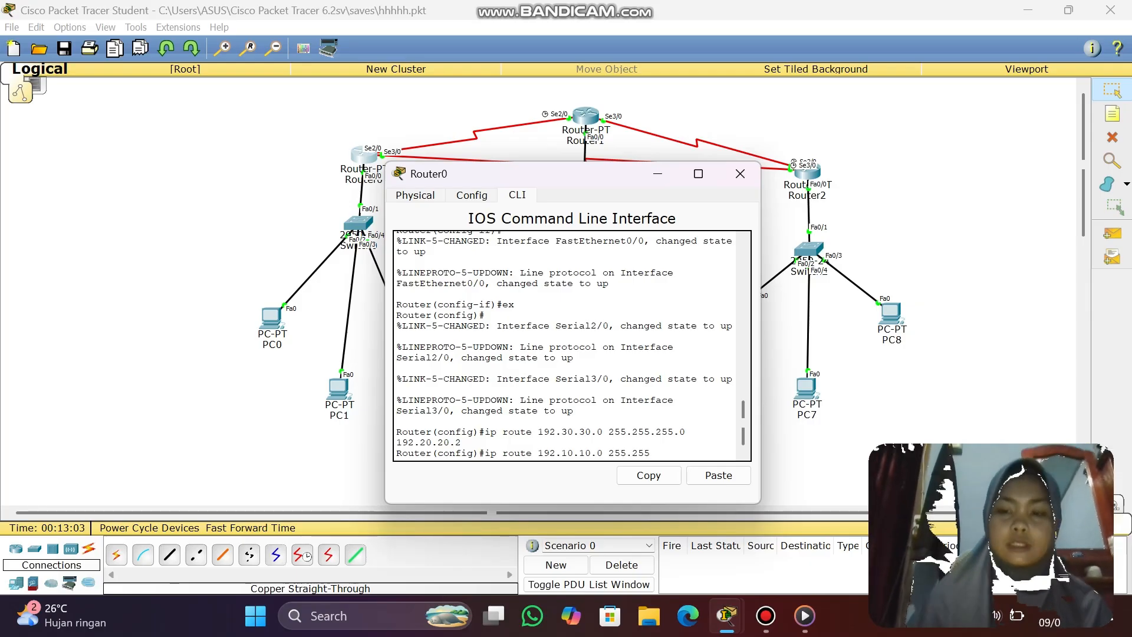
pyautogui.write('.2')
pyautogui.write('55.0')
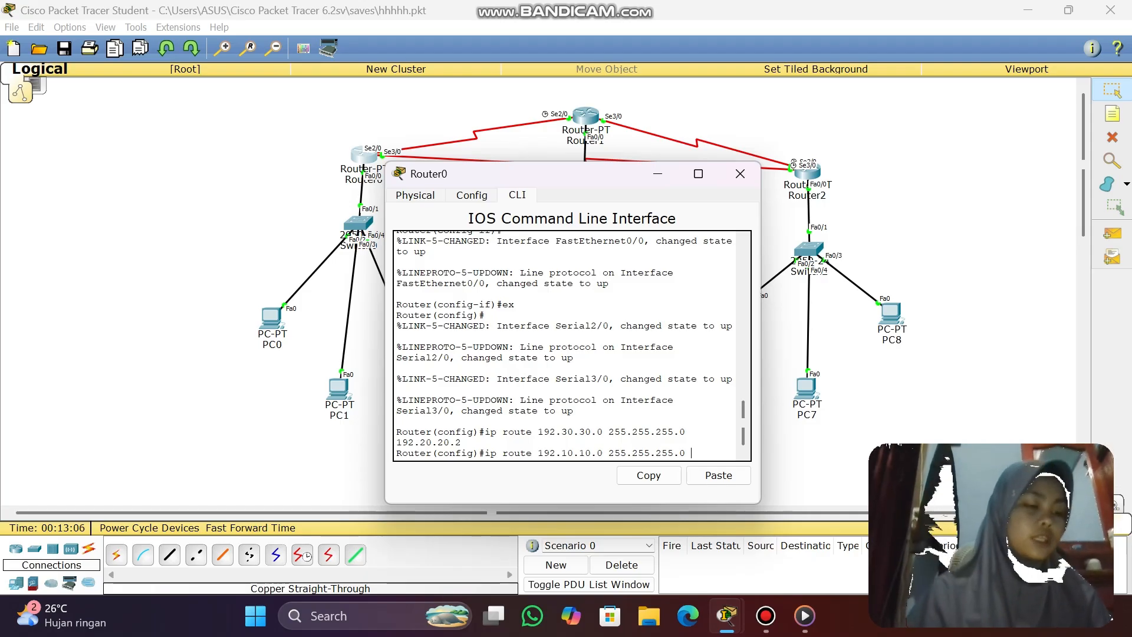
pyautogui.write(' 192')
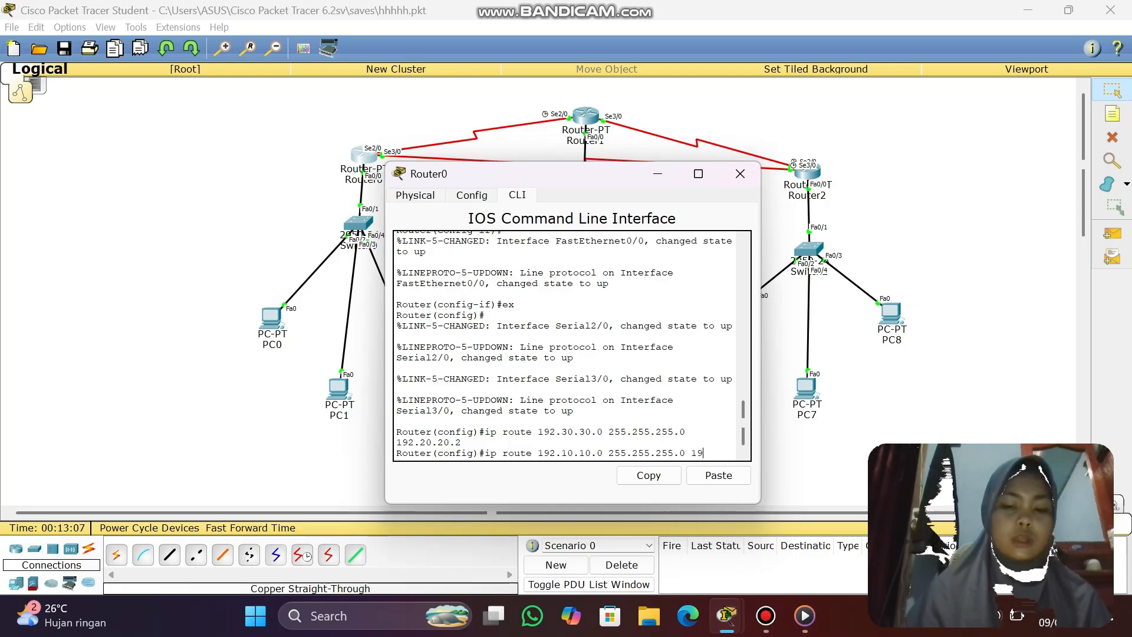
pyautogui.write('.30.30')
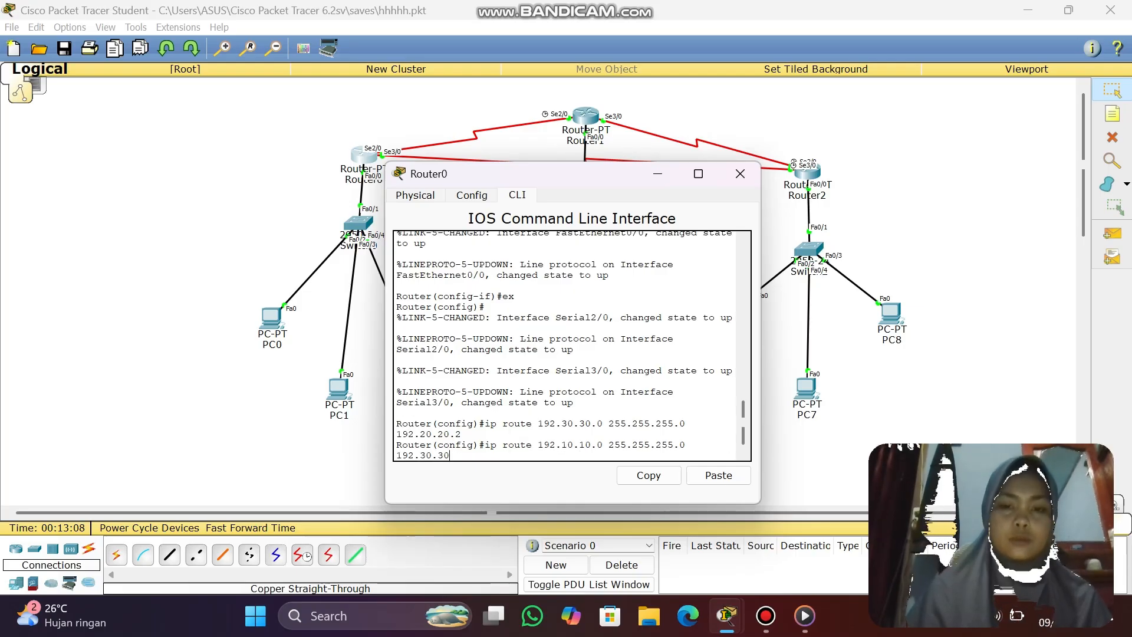
pyautogui.write('.')
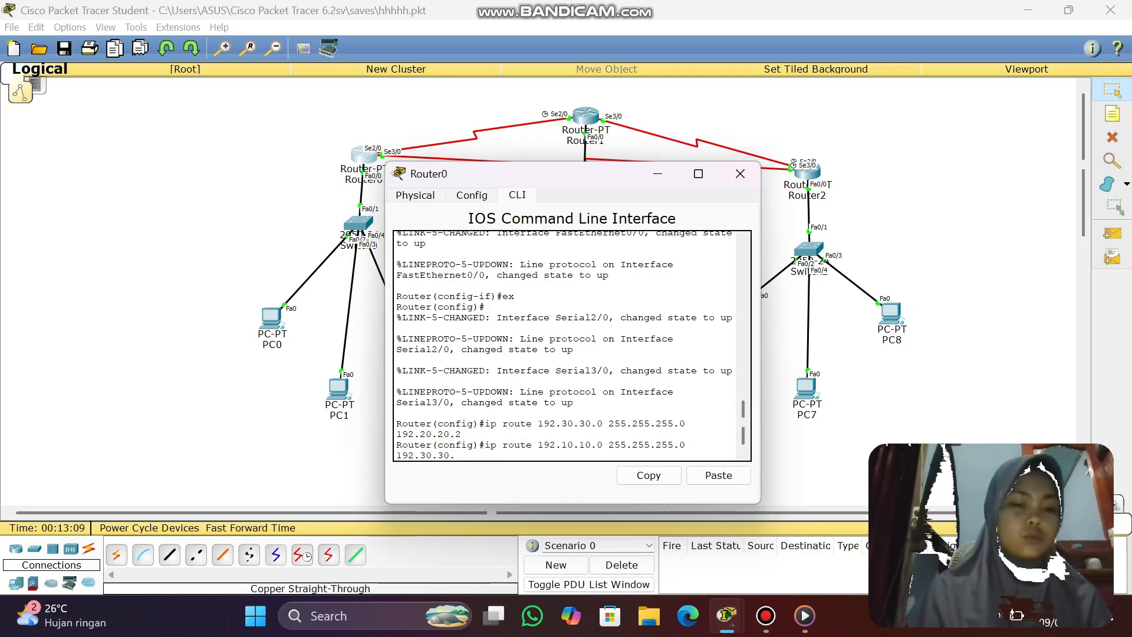
pyautogui.write('2')
pyautogui.press('Return')
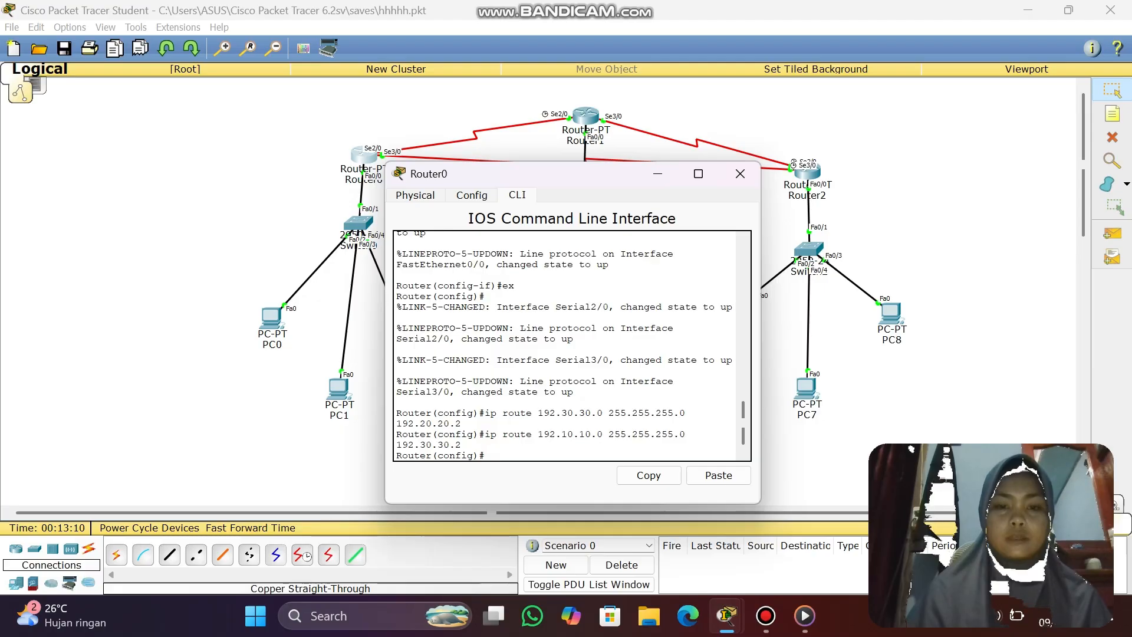
# - Add a static route on Router0 to network 40.40.40.0 with mask 255.255.255.0 via next hop 192.20.20.2
pyautogui.write('ip route')
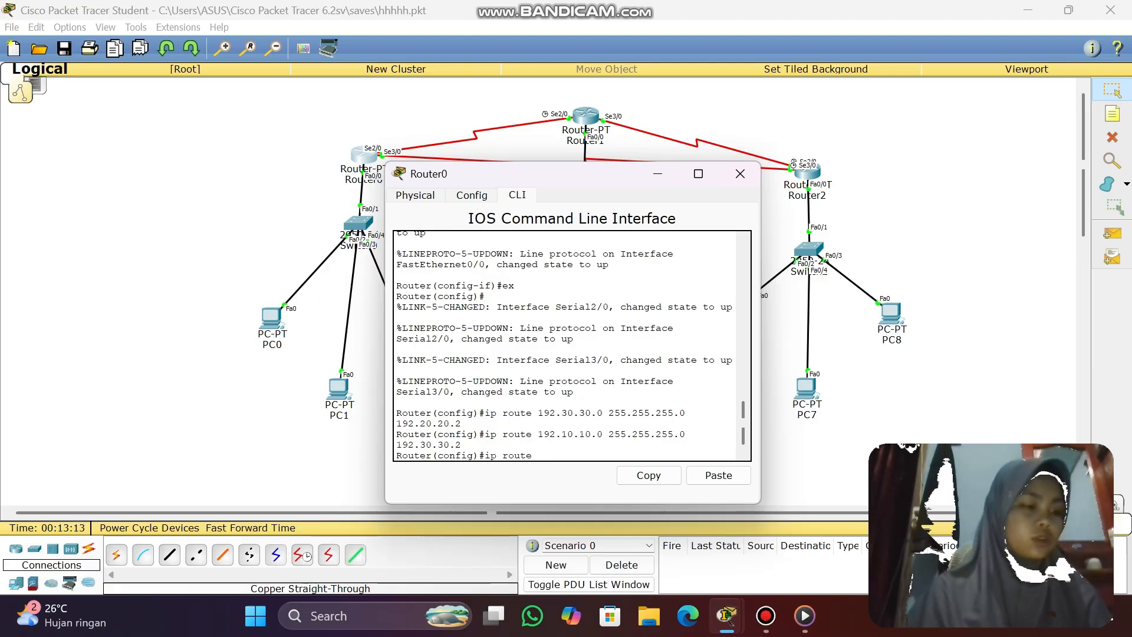
pyautogui.write(' 40.')
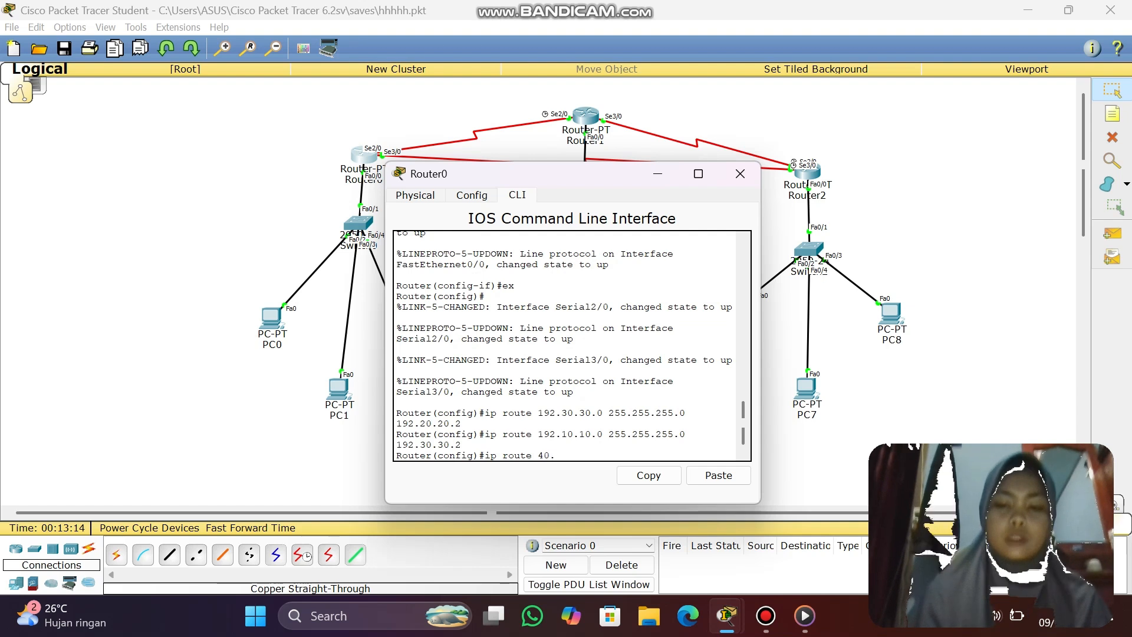
pyautogui.write('40.40')
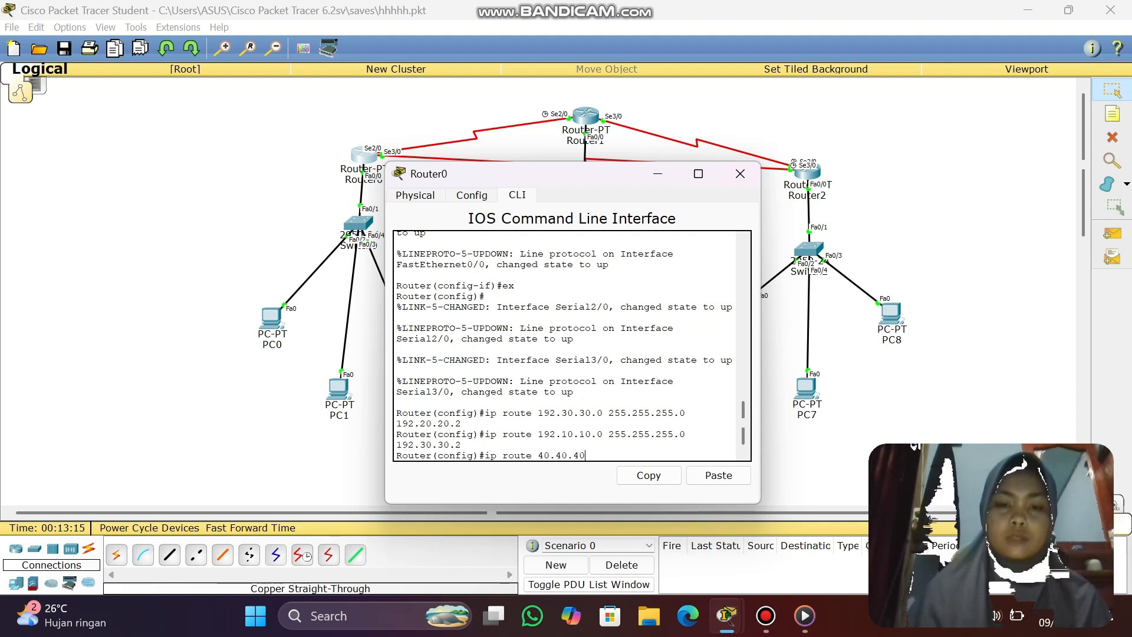
pyautogui.write('.0 255')
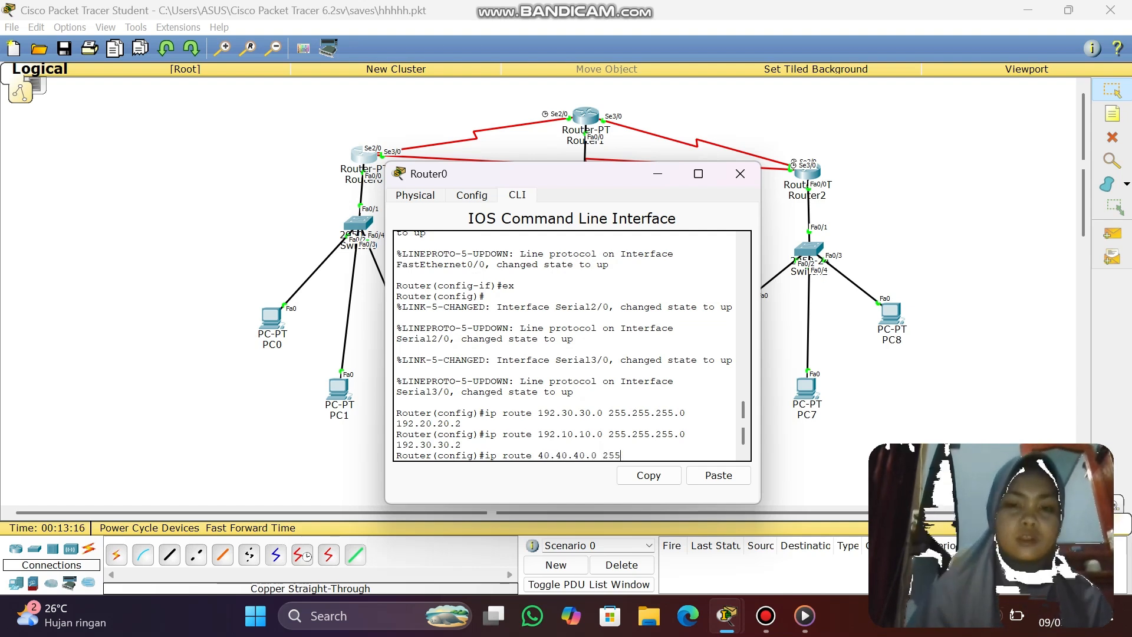
pyautogui.write('.255.')
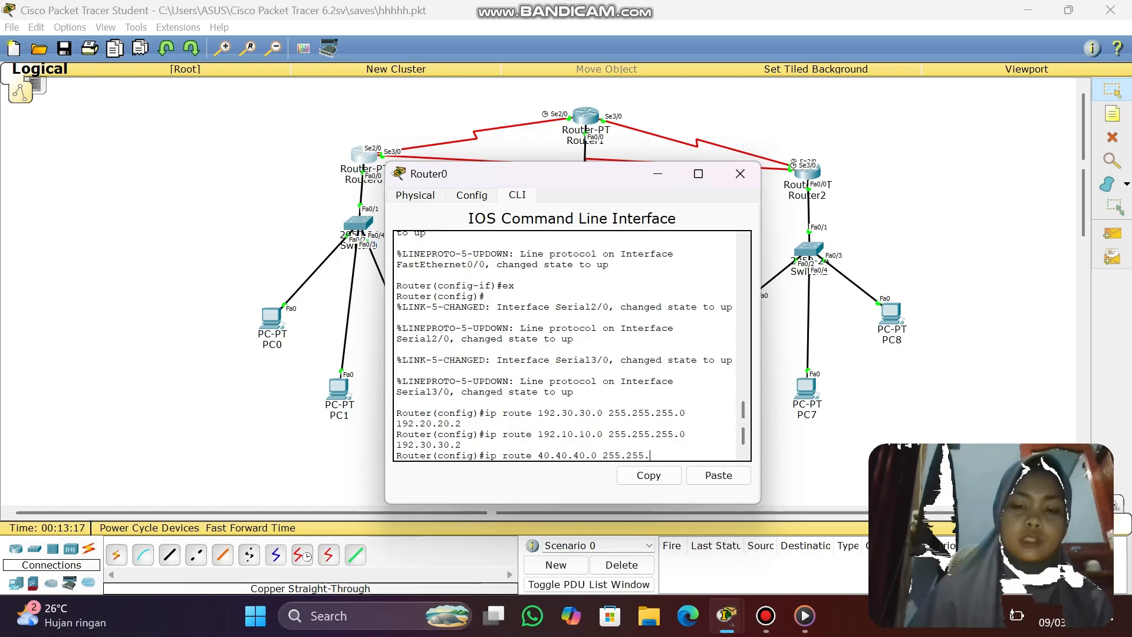
pyautogui.write('255.0')
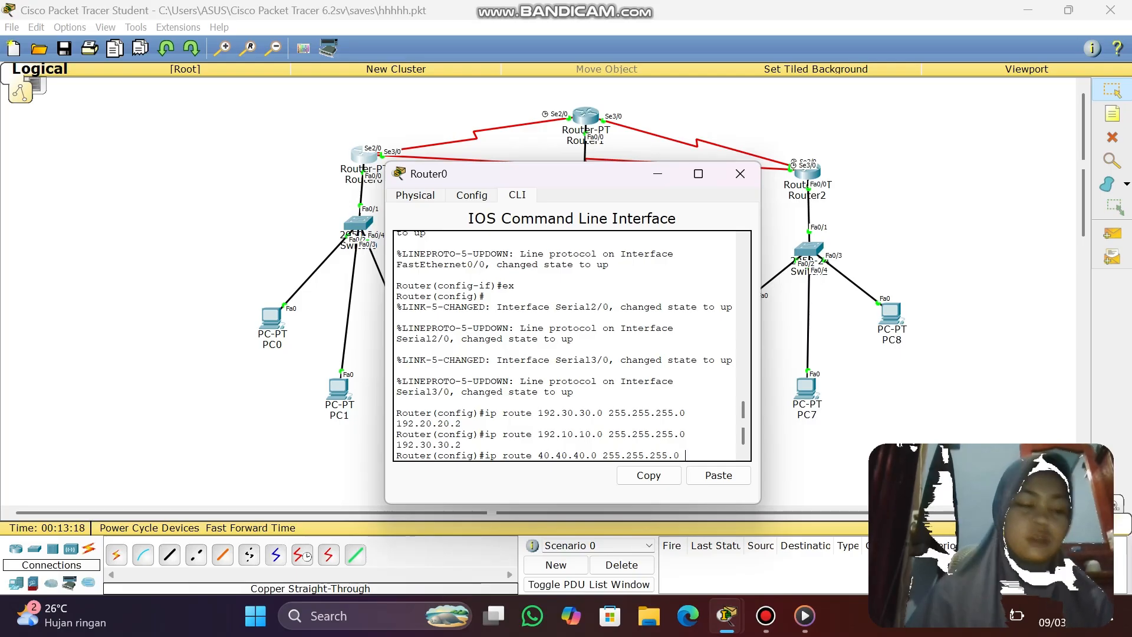
pyautogui.write(' 192.20.2')
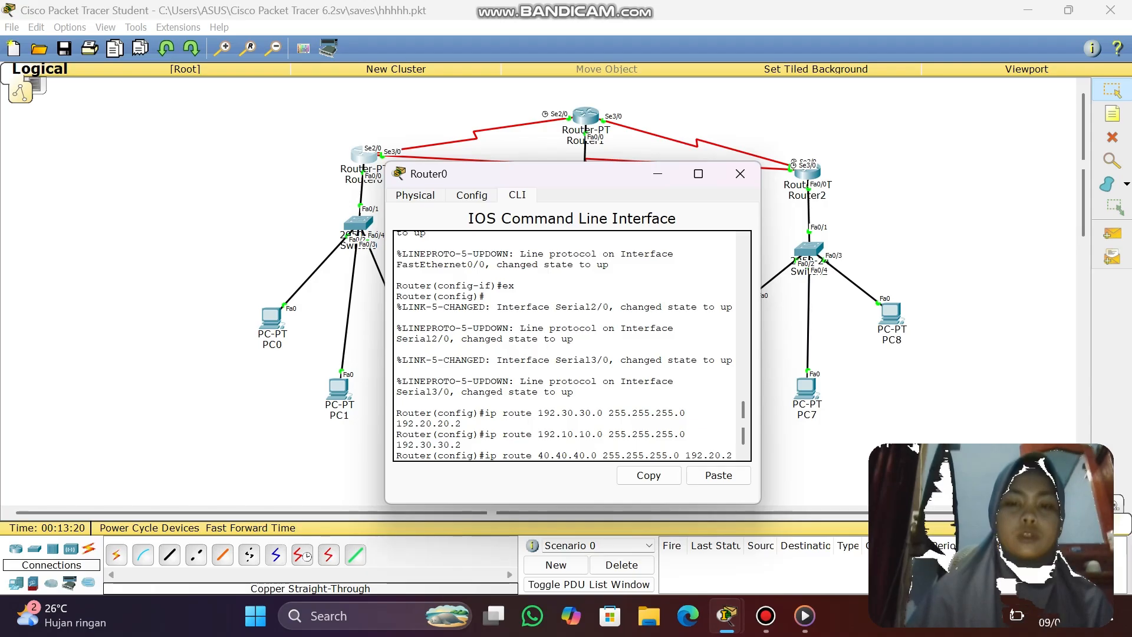
pyautogui.write('p')
pyautogui.press('BackSpace')
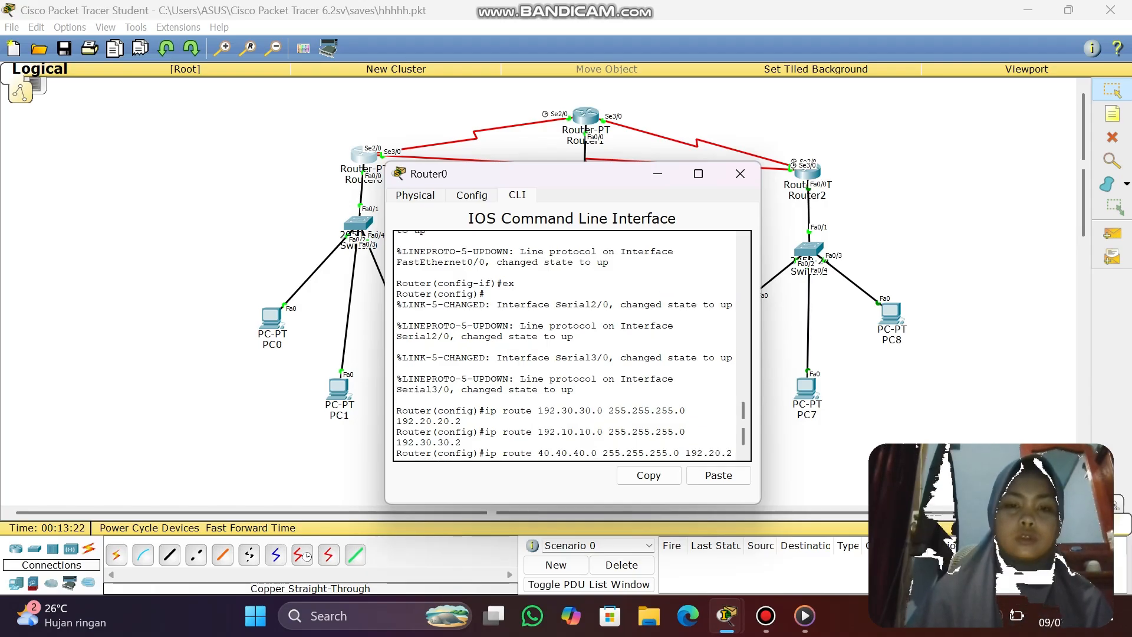
pyautogui.write('0 ')
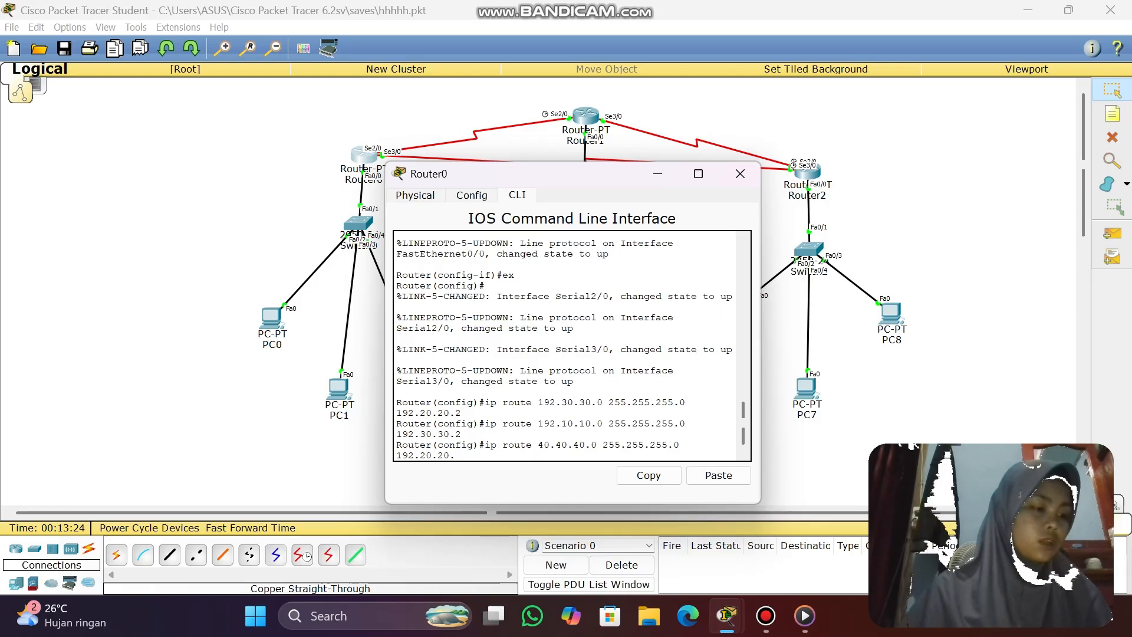
pyautogui.write('2')
pyautogui.press('Return')
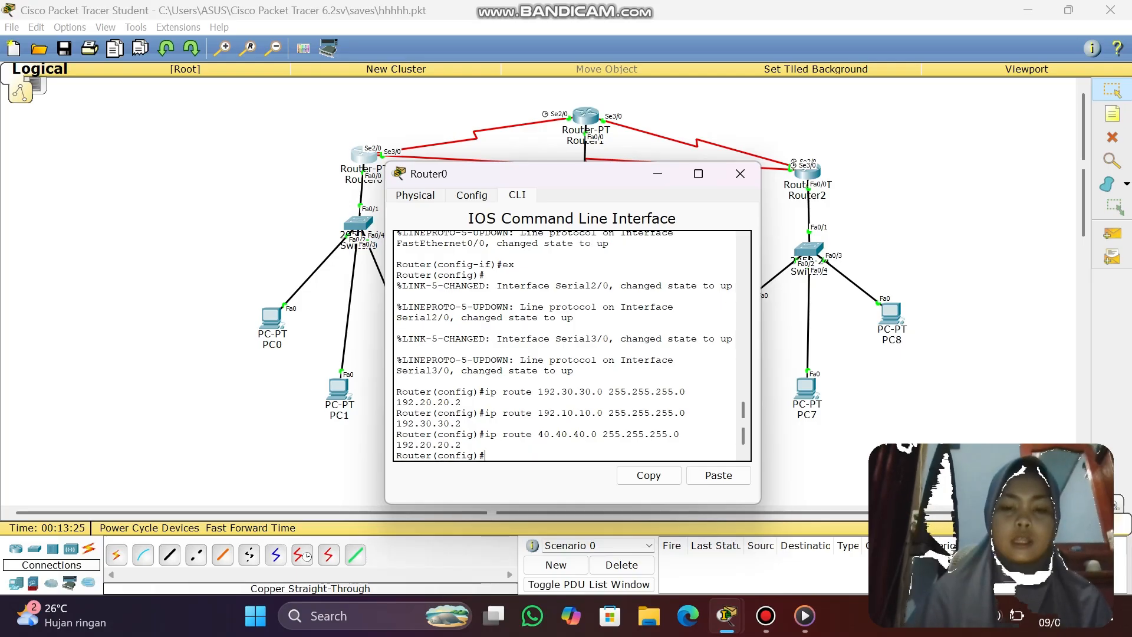
# - Add a second static route on Router0 to network 40.40.40.0 with mask 255.255.255.0, using next hop 192.30.30.1
pyautogui.write('ip route')
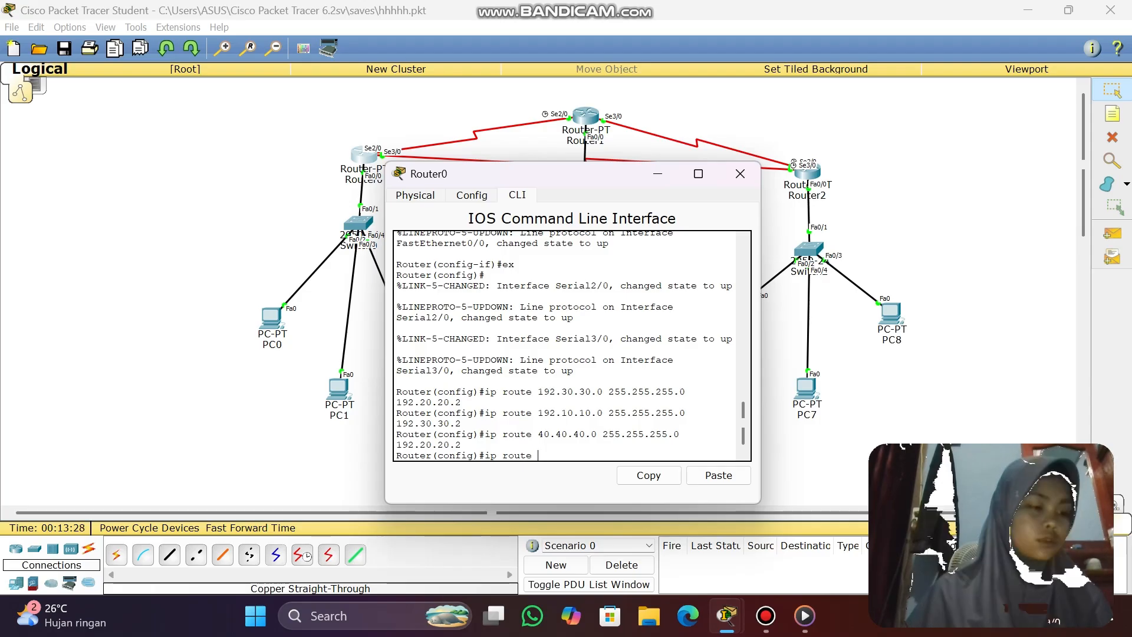
pyautogui.write(' 40.')
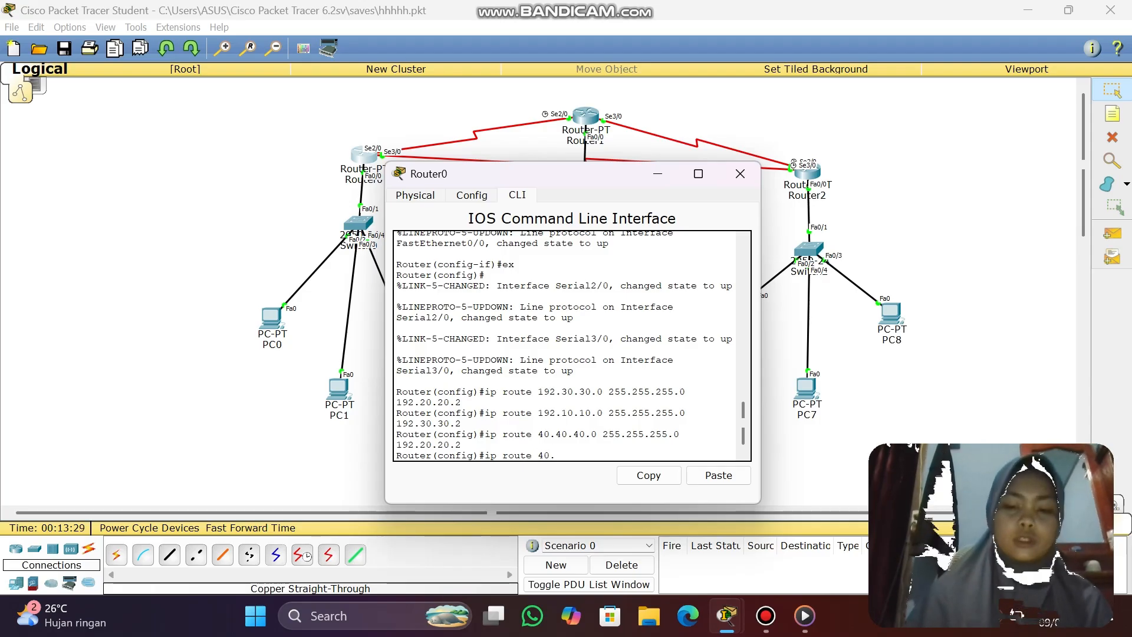
pyautogui.write('40.40.')
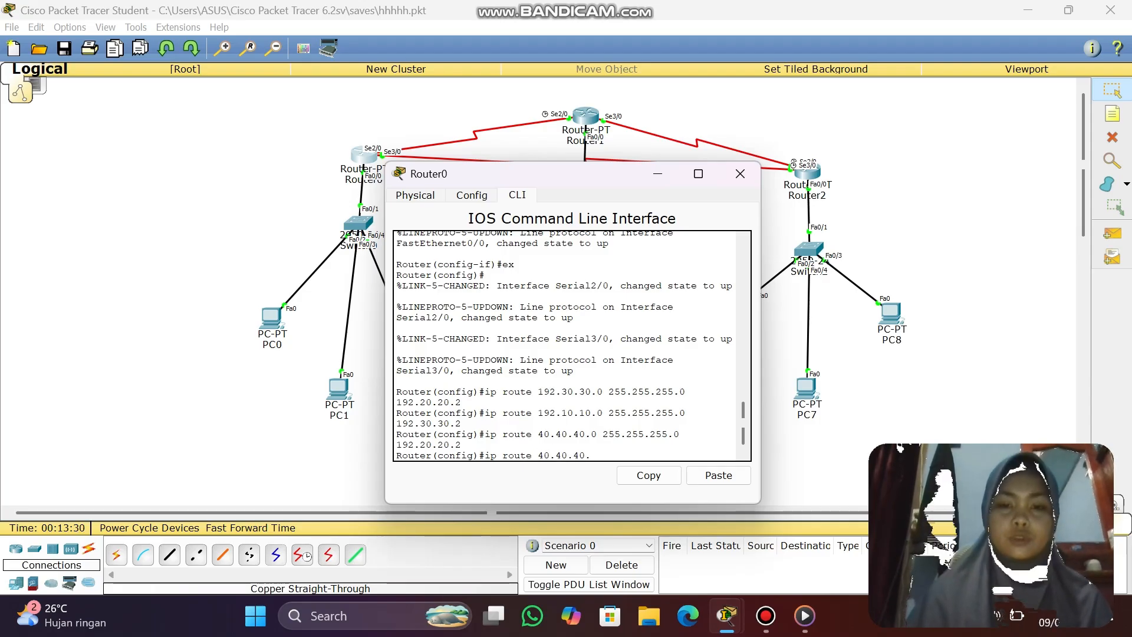
pyautogui.write('0 255')
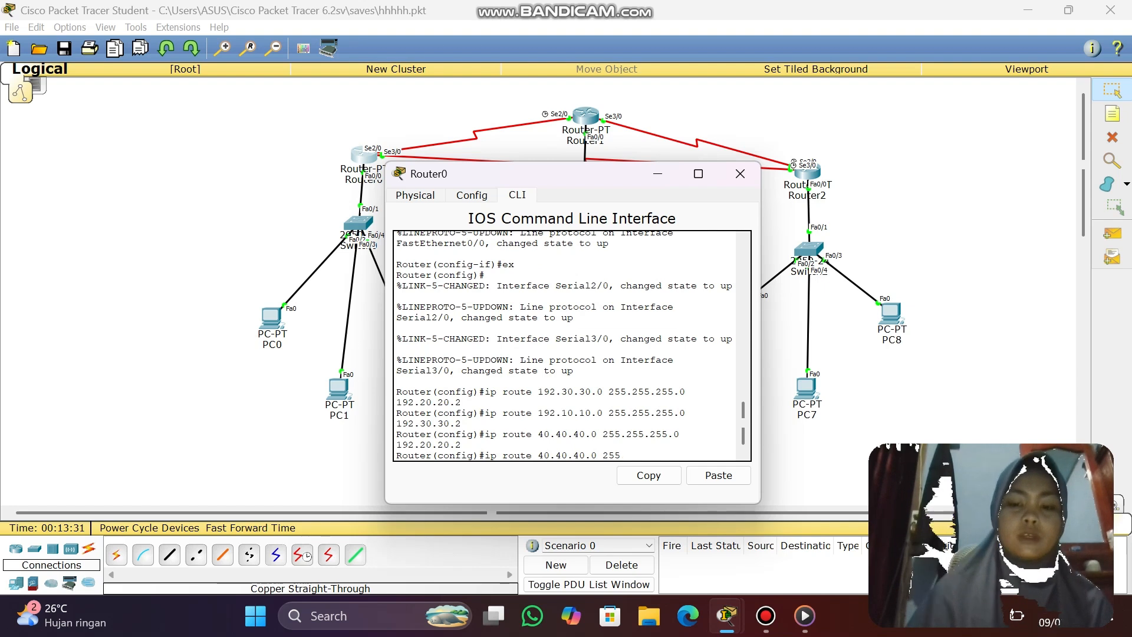
pyautogui.write('.255.255')
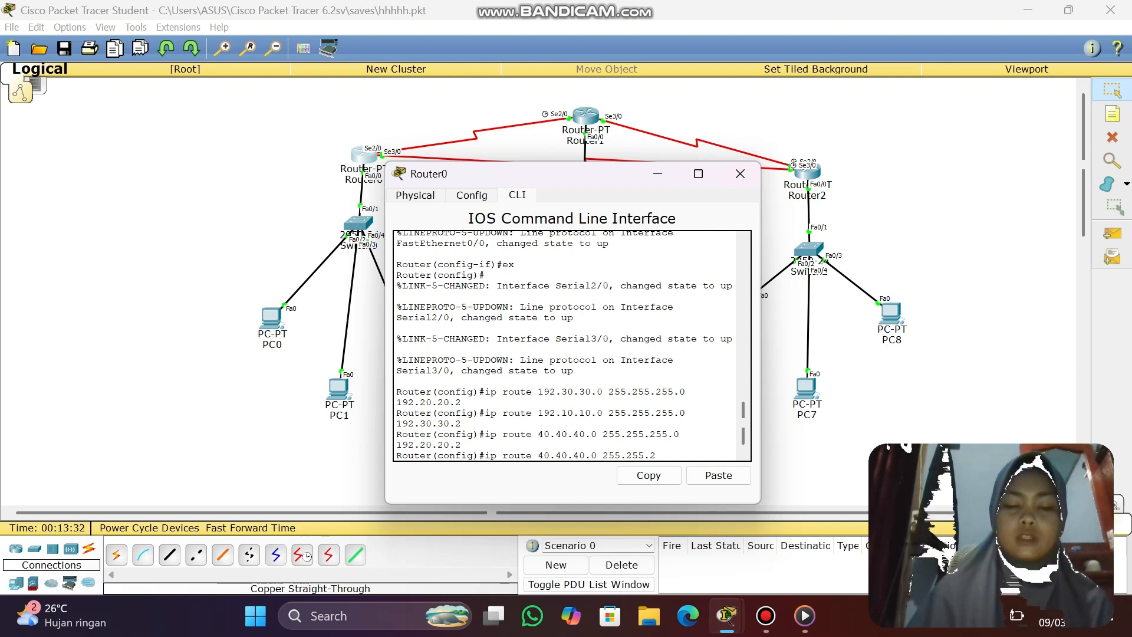
pyautogui.write('.0')
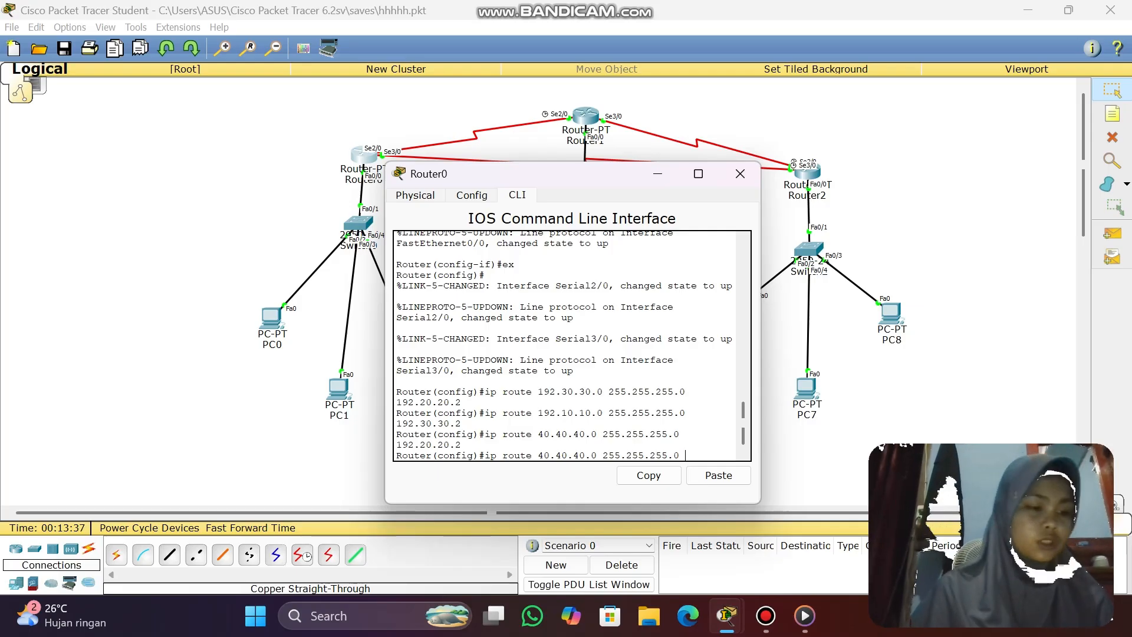
pyautogui.write('192.')
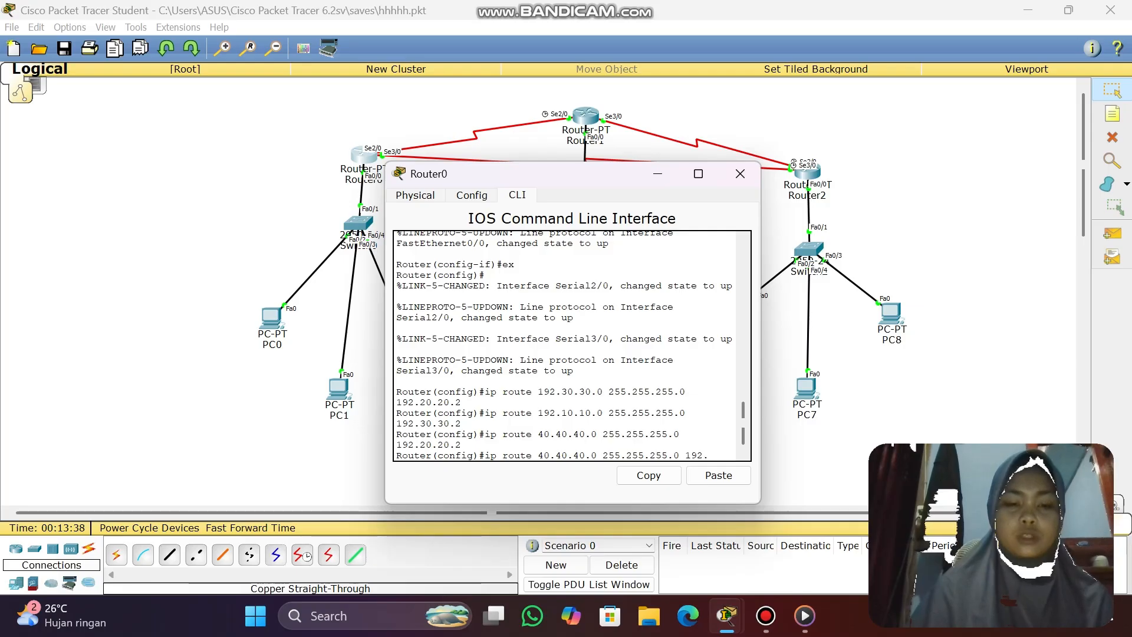
pyautogui.write('30.30.')
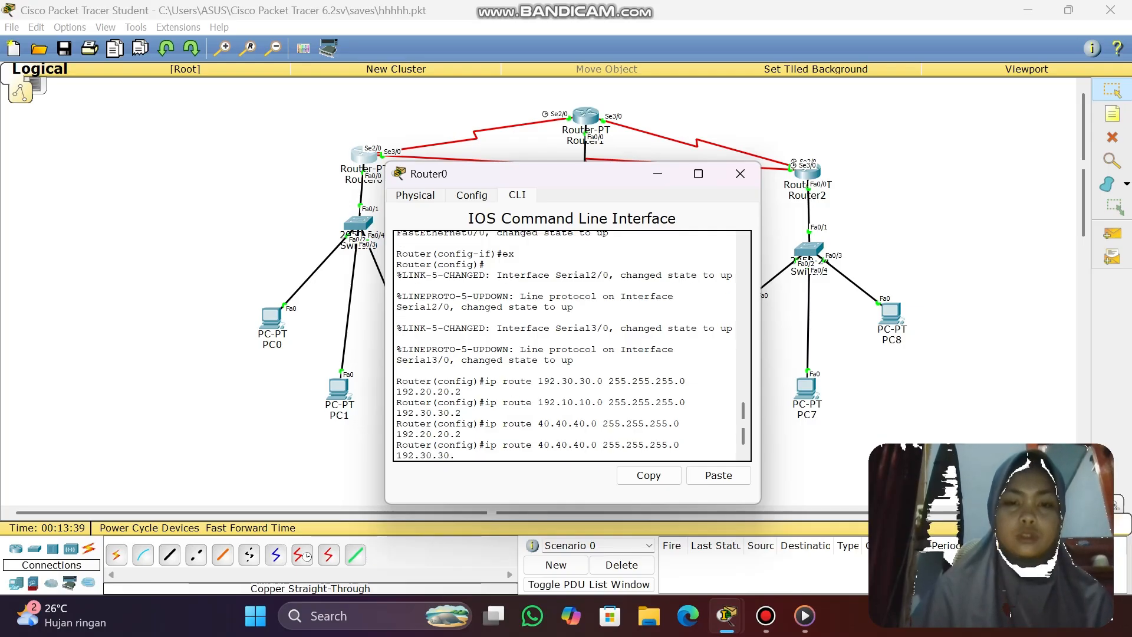
pyautogui.write('1')
pyautogui.press('Return')
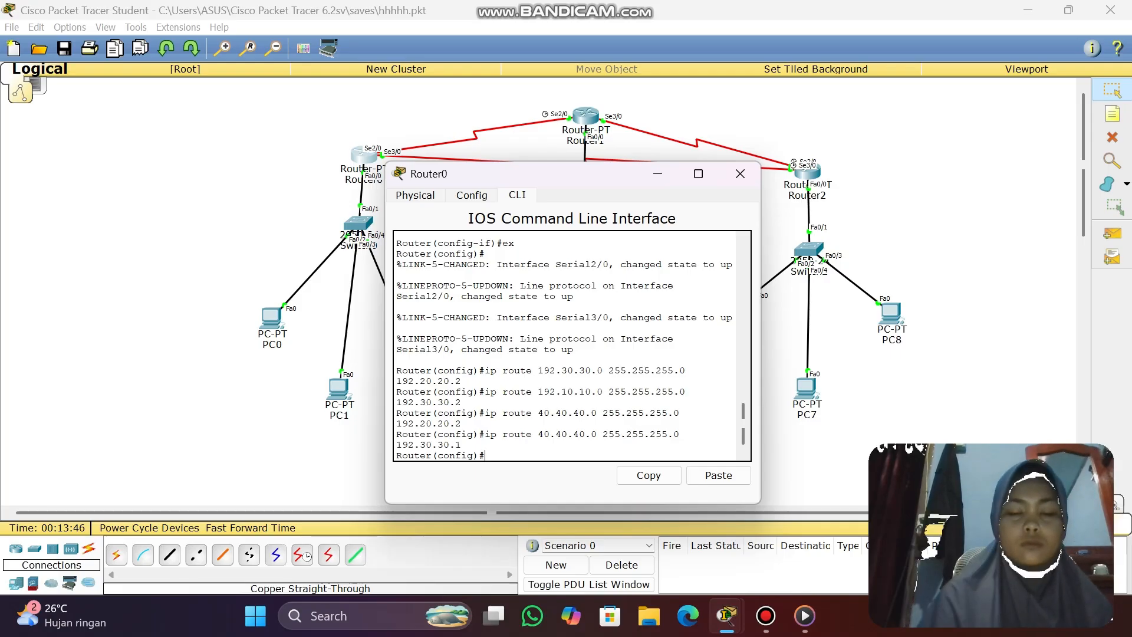
pyautogui.write('192')
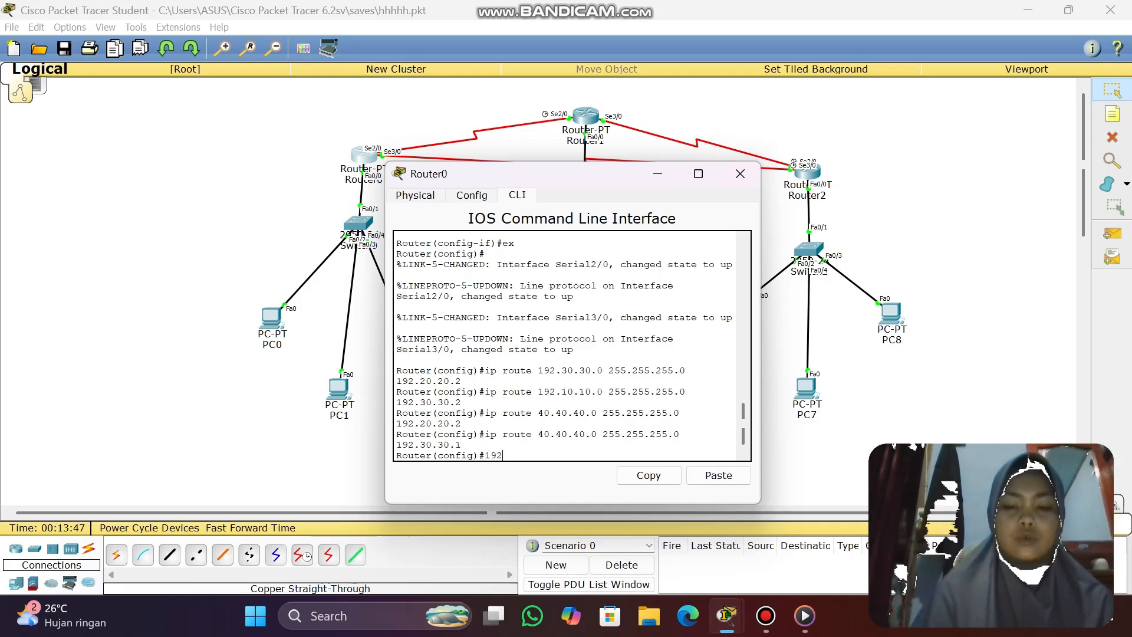
pyautogui.press('BackSpace')
pyautogui.press('BackSpace')
pyautogui.press('BackSpace')
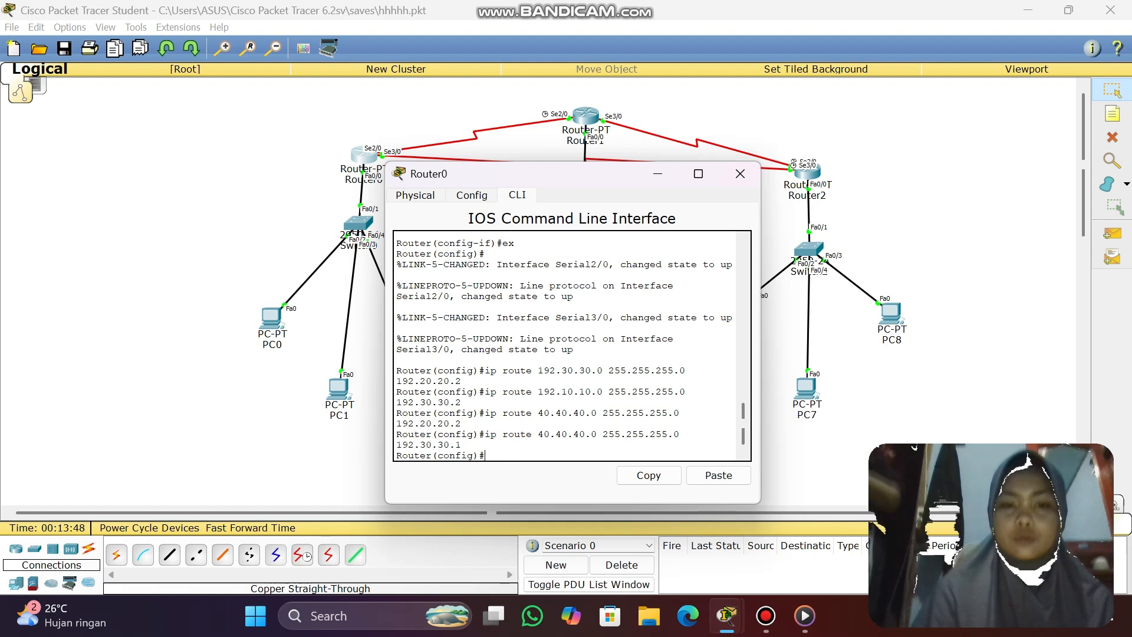
# - Add a static route on Router0 to network 192.30.30.0 with mask 255.255.255.0 via next hop 192.10.10.2
pyautogui.write('ip ')
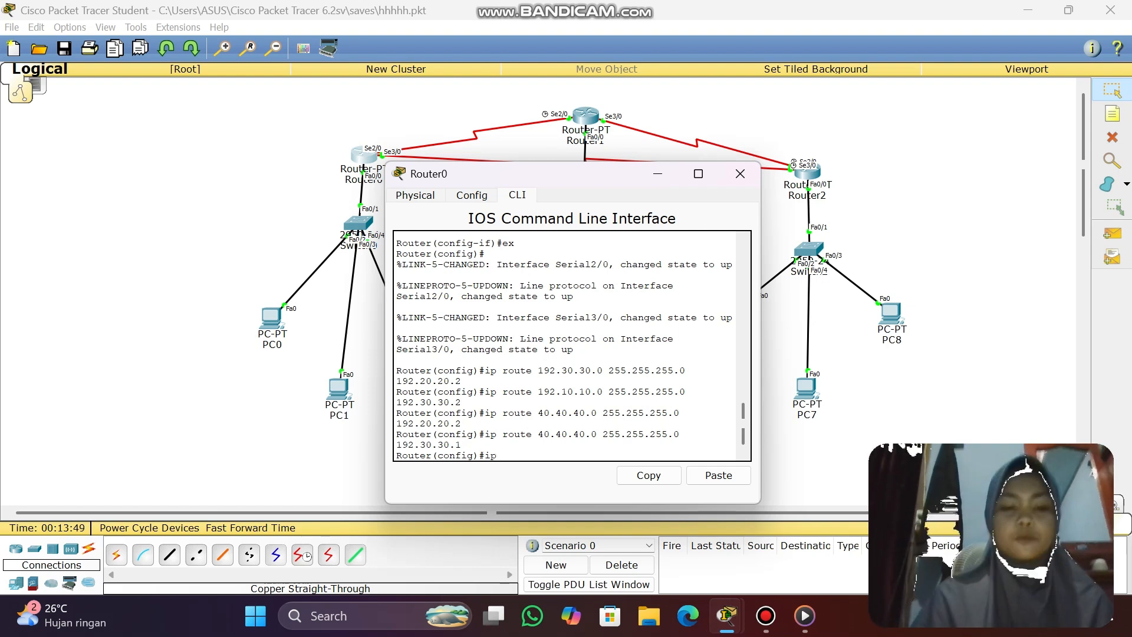
pyautogui.write('route')
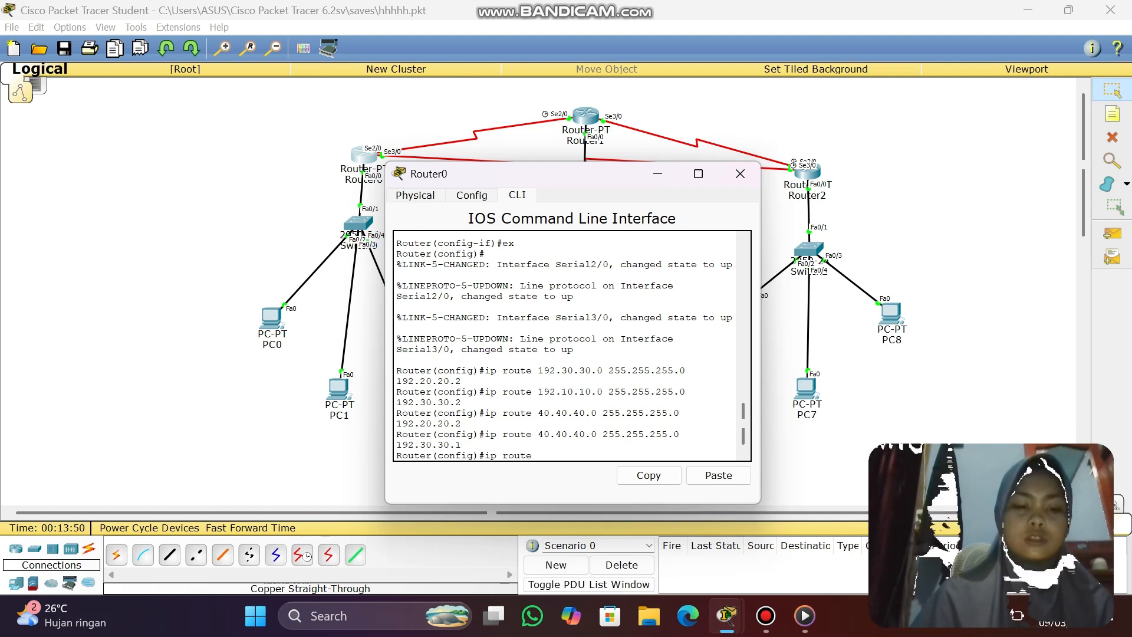
pyautogui.write(' 192.')
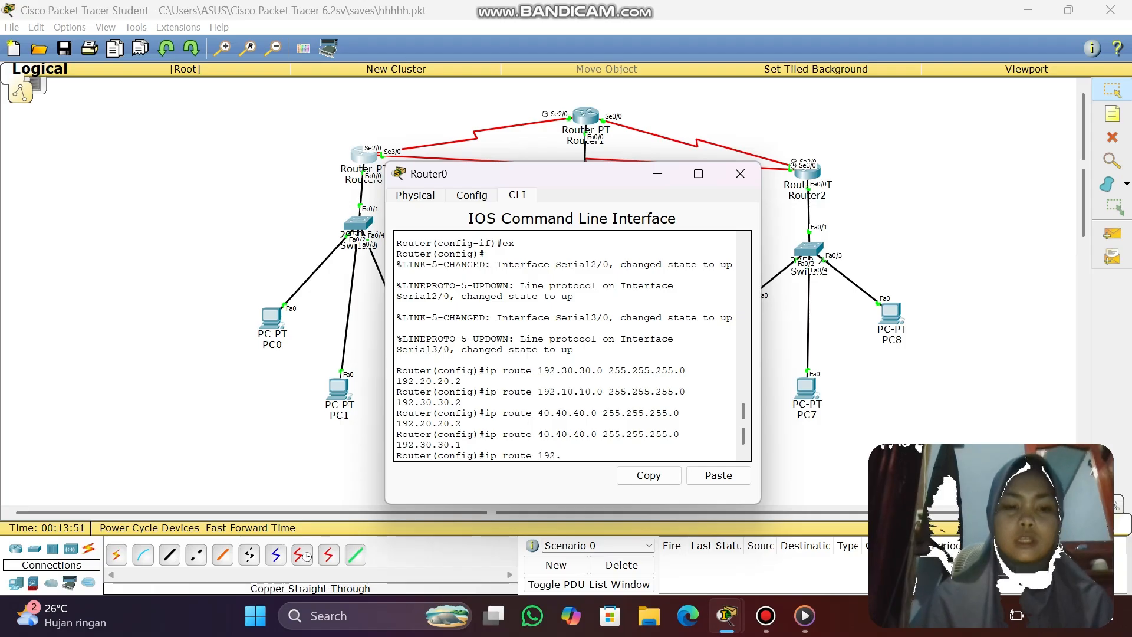
pyautogui.write('30.30.')
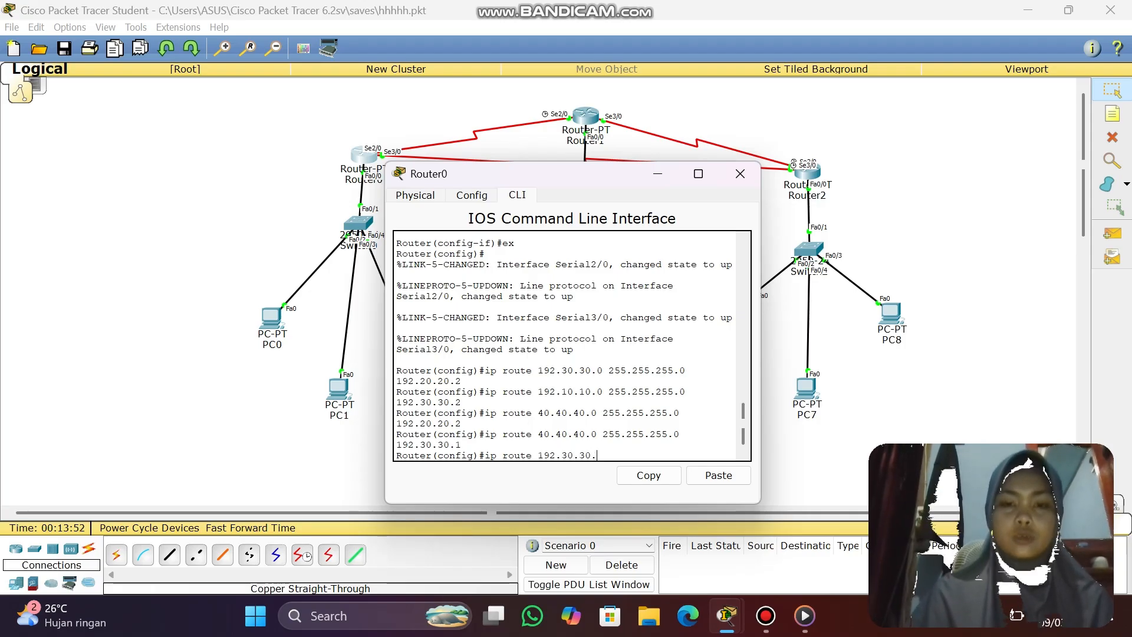
pyautogui.write('0 255')
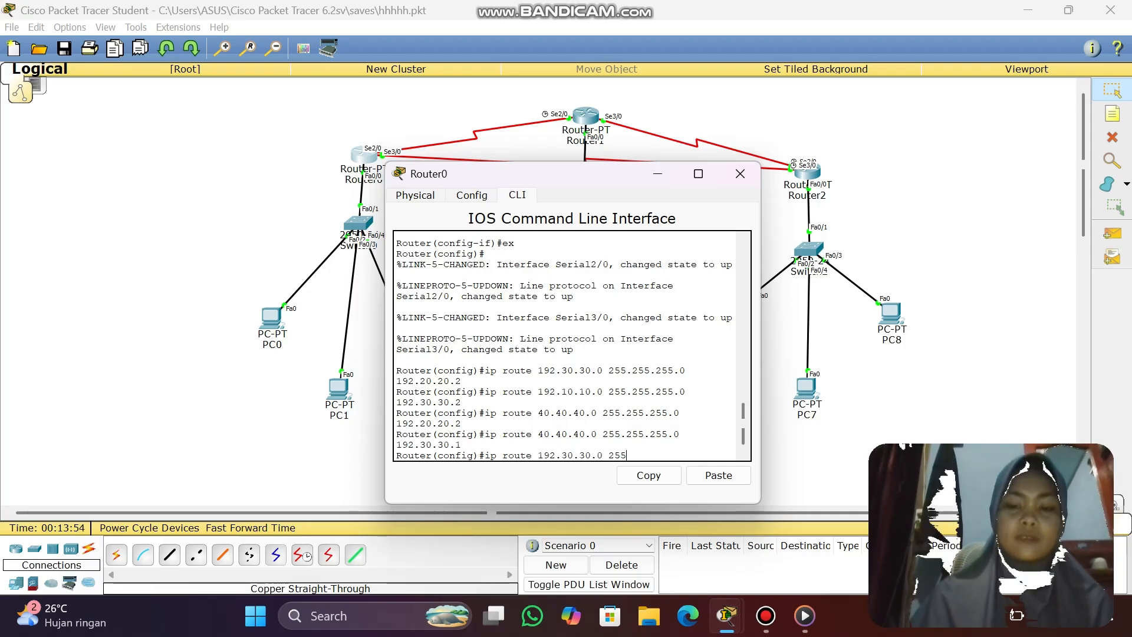
pyautogui.write('.255.2')
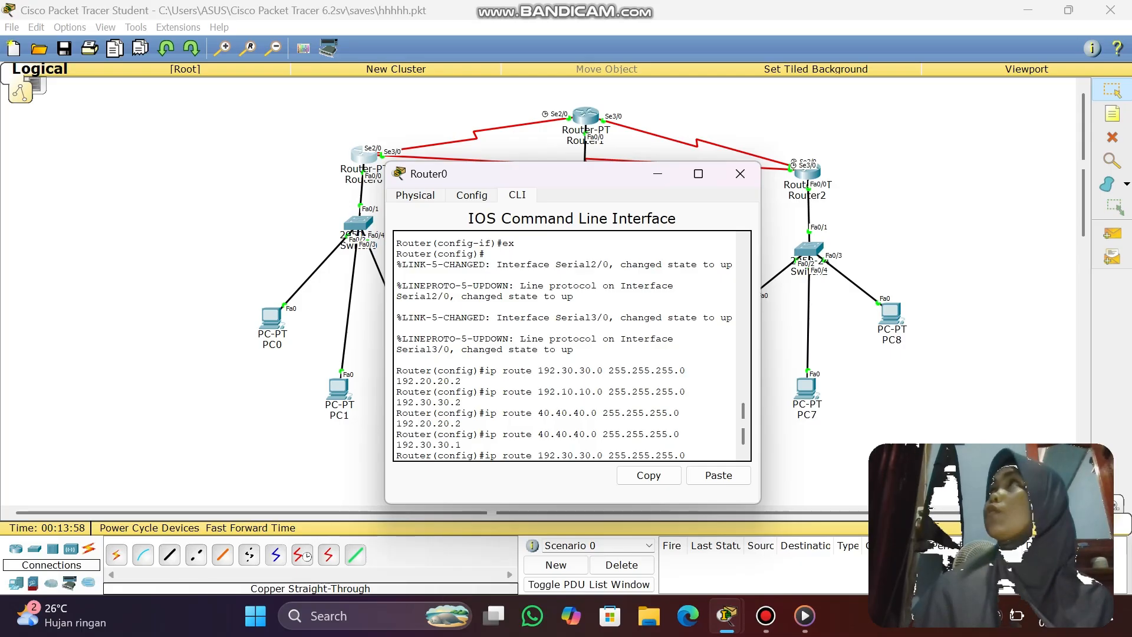
pyautogui.write('55.0')
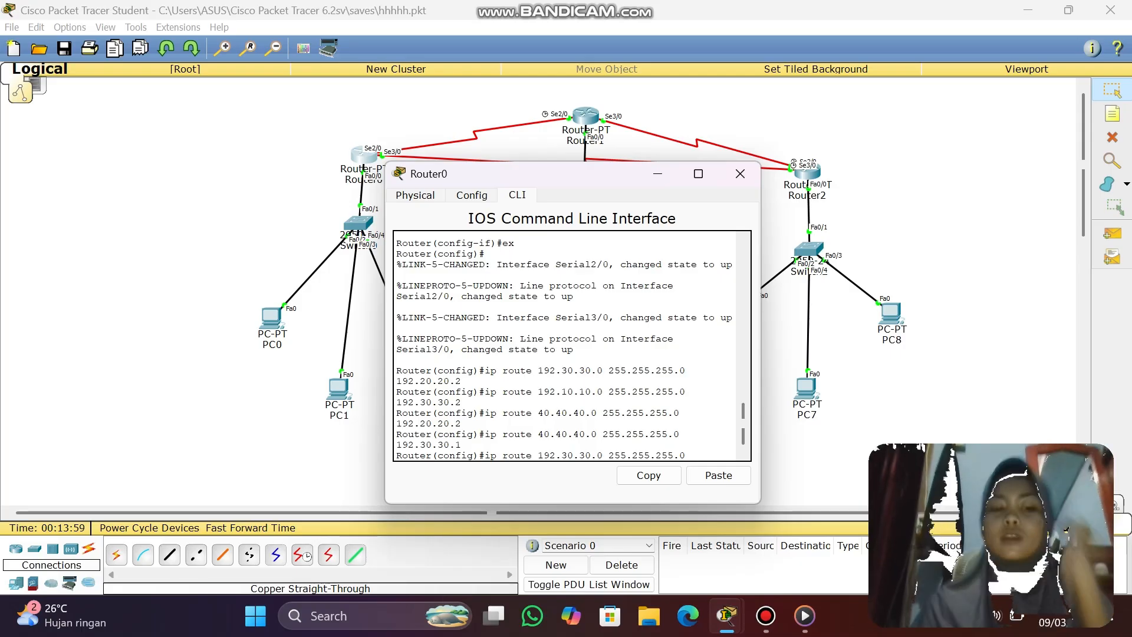
pyautogui.write(' 192.1')
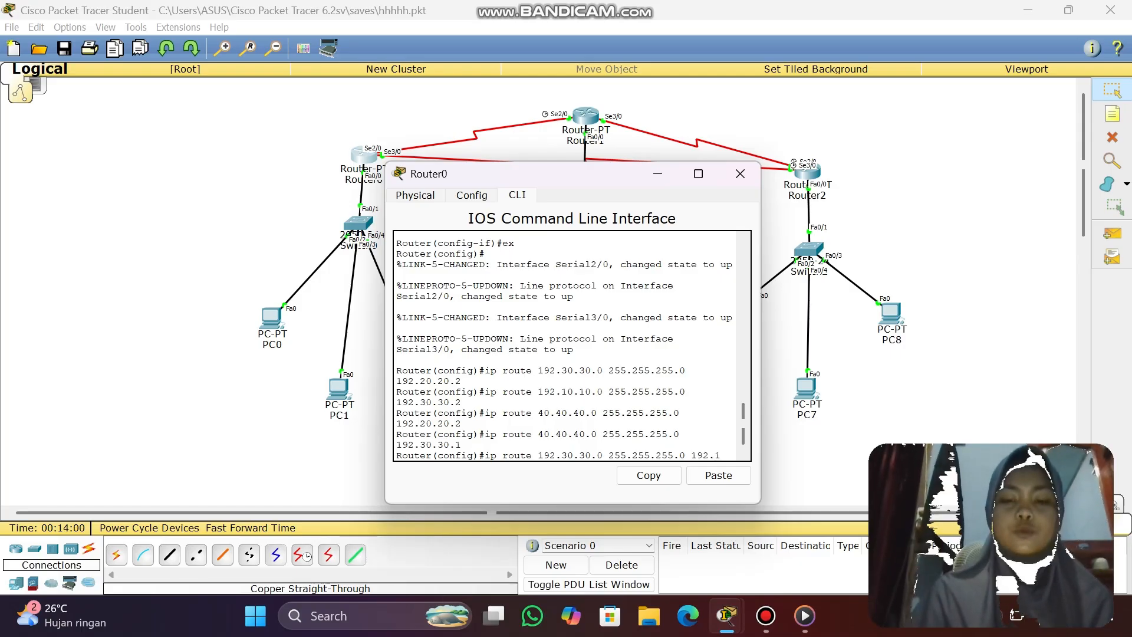
pyautogui.write('0.10')
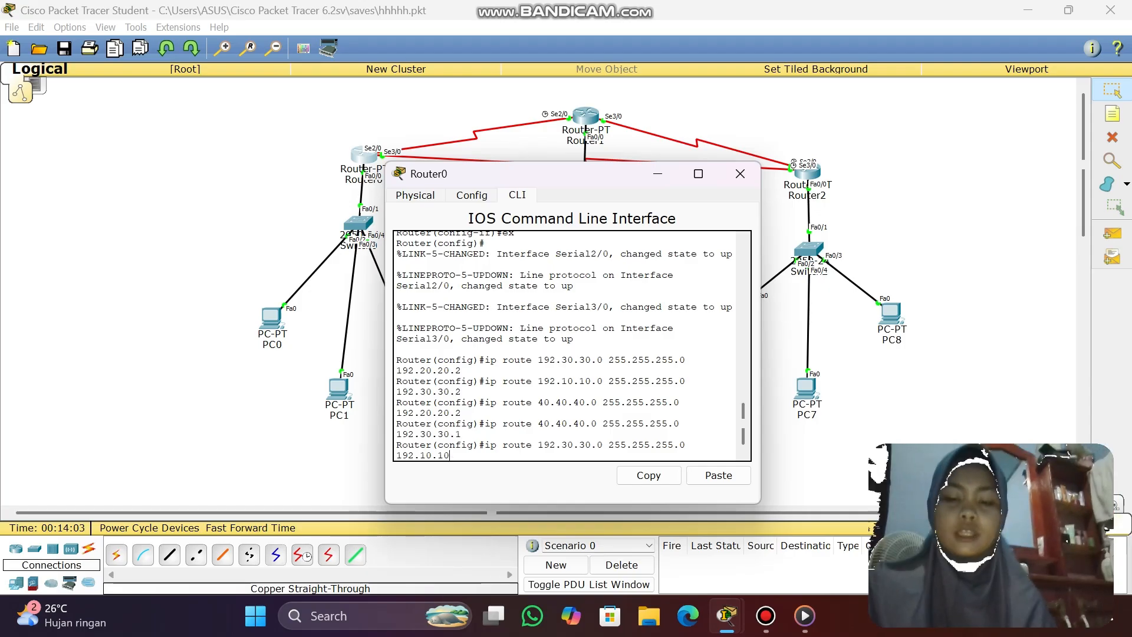
pyautogui.write('.2')
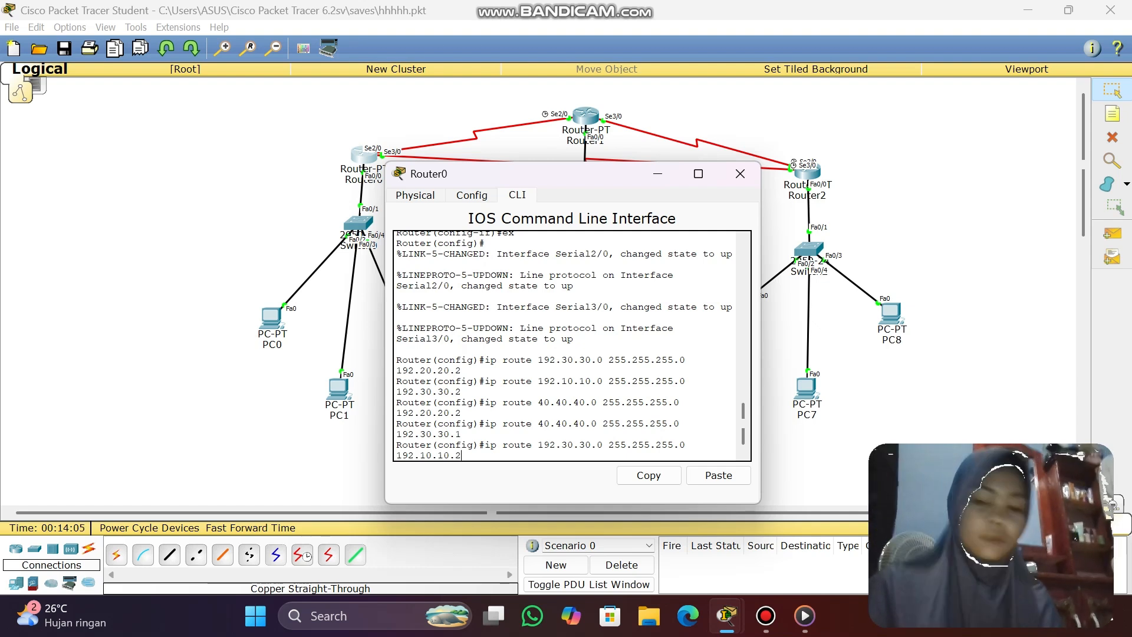
pyautogui.press('Return')
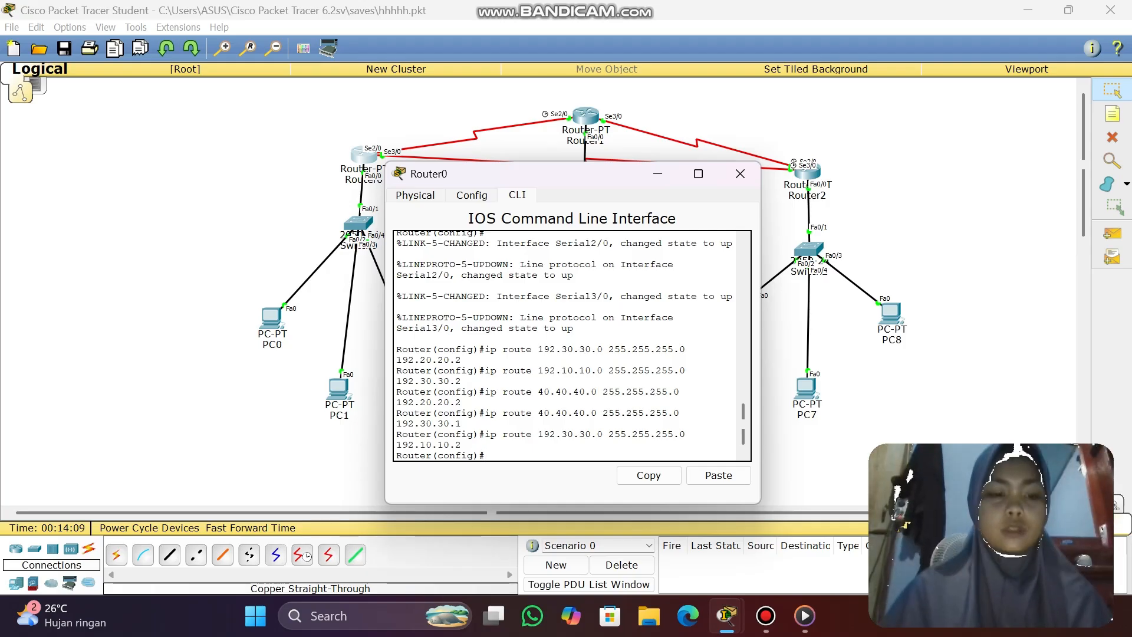
# - Add a static route on Router0 to network 192.20.20.0 with mask 255.255.255.0 via next hop 192.30.30.1
pyautogui.write('ip ')
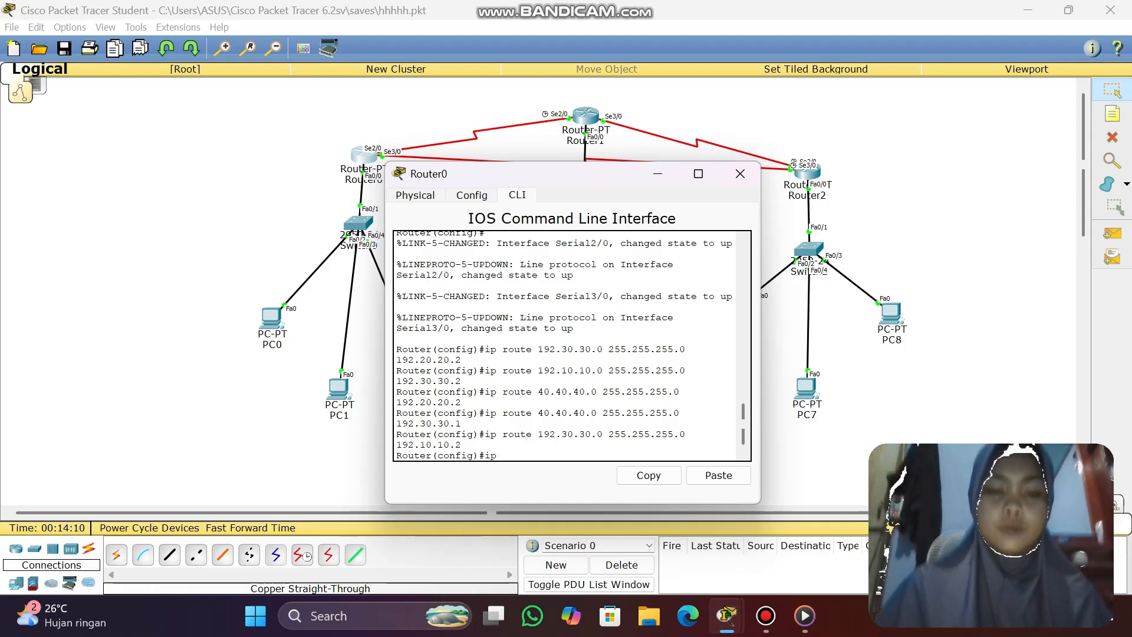
pyautogui.write('route')
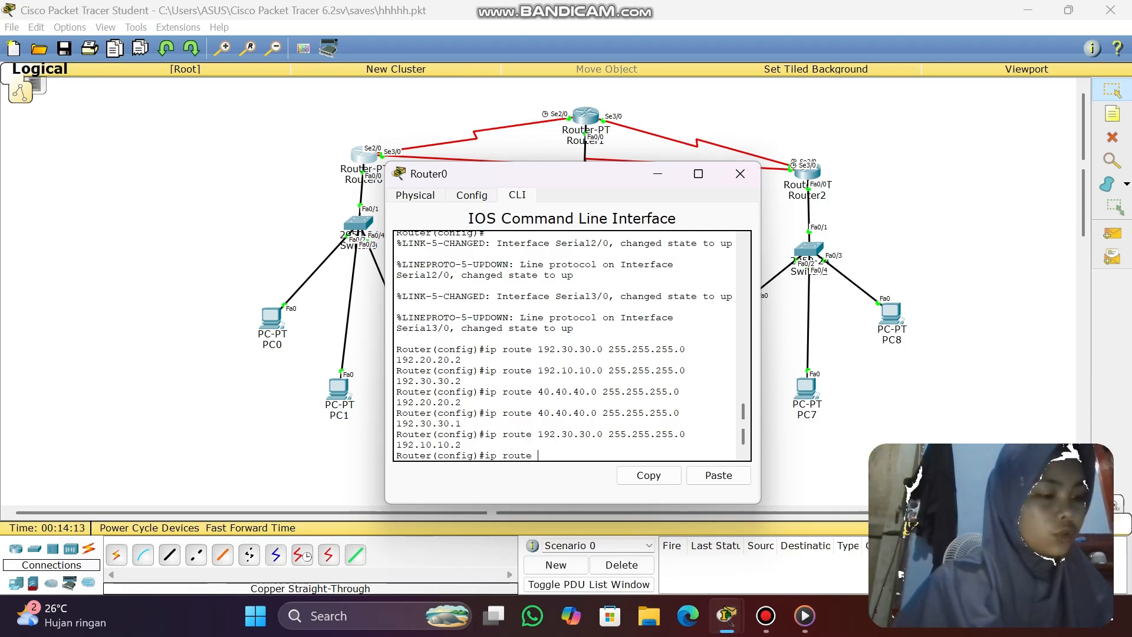
pyautogui.write('20')
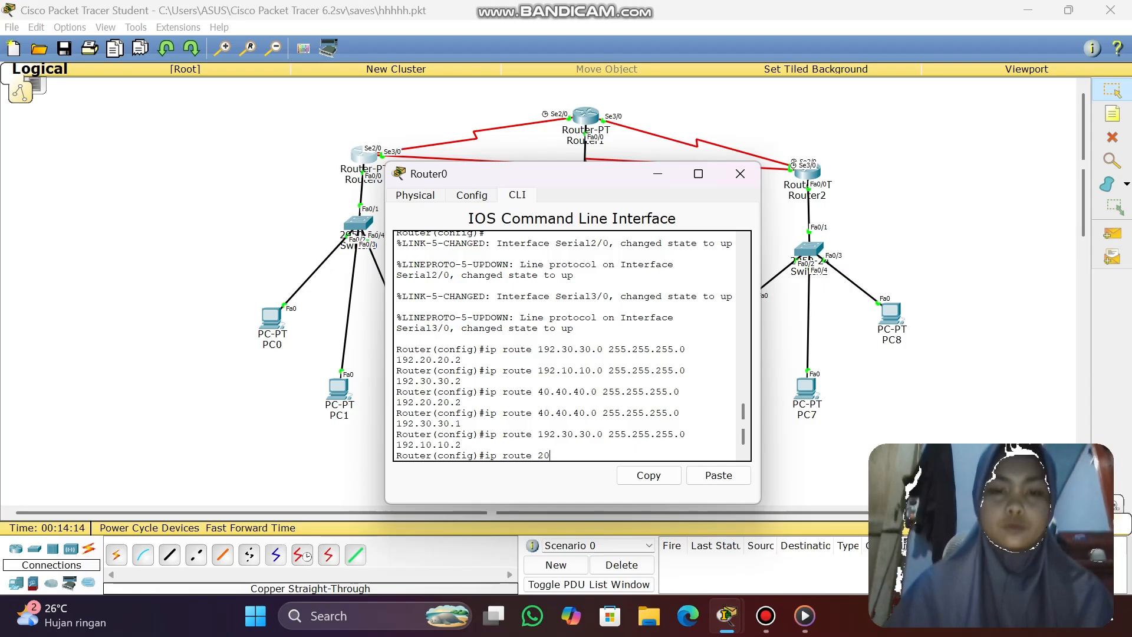
pyautogui.press('BackSpace')
pyautogui.press('BackSpace')
pyautogui.write('192')
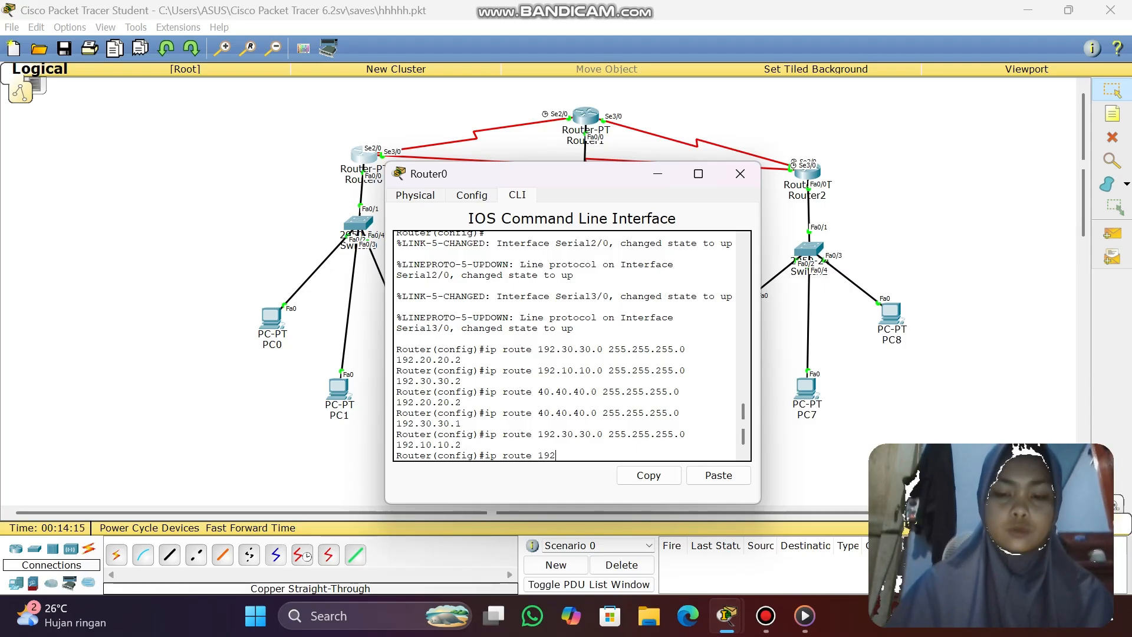
pyautogui.write('.20.20.')
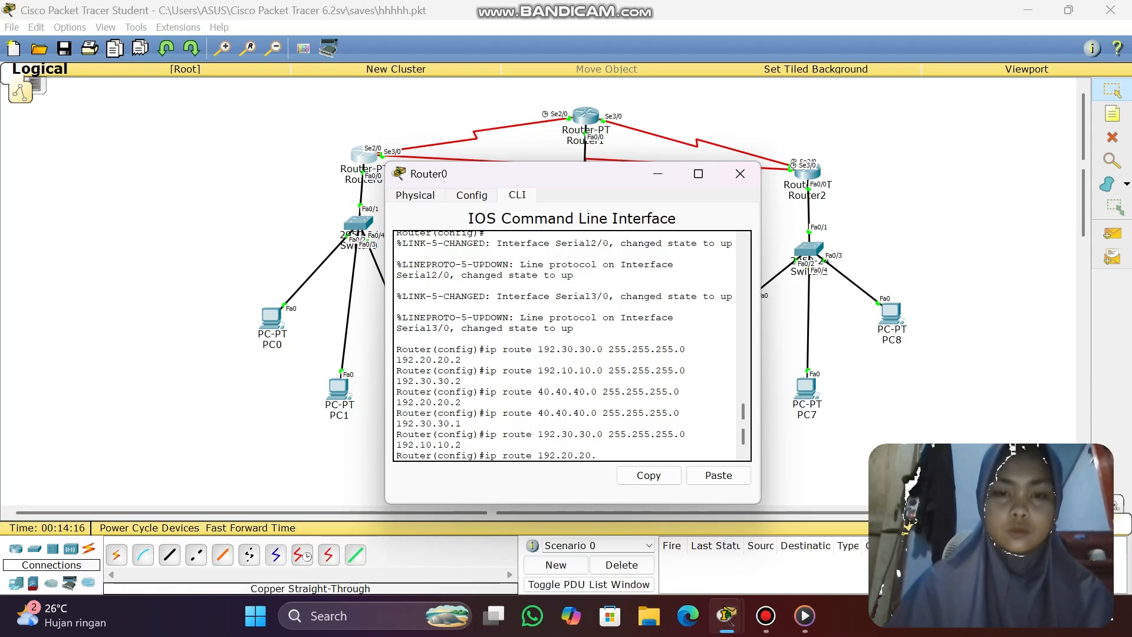
pyautogui.write('0')
pyautogui.write(' 255')
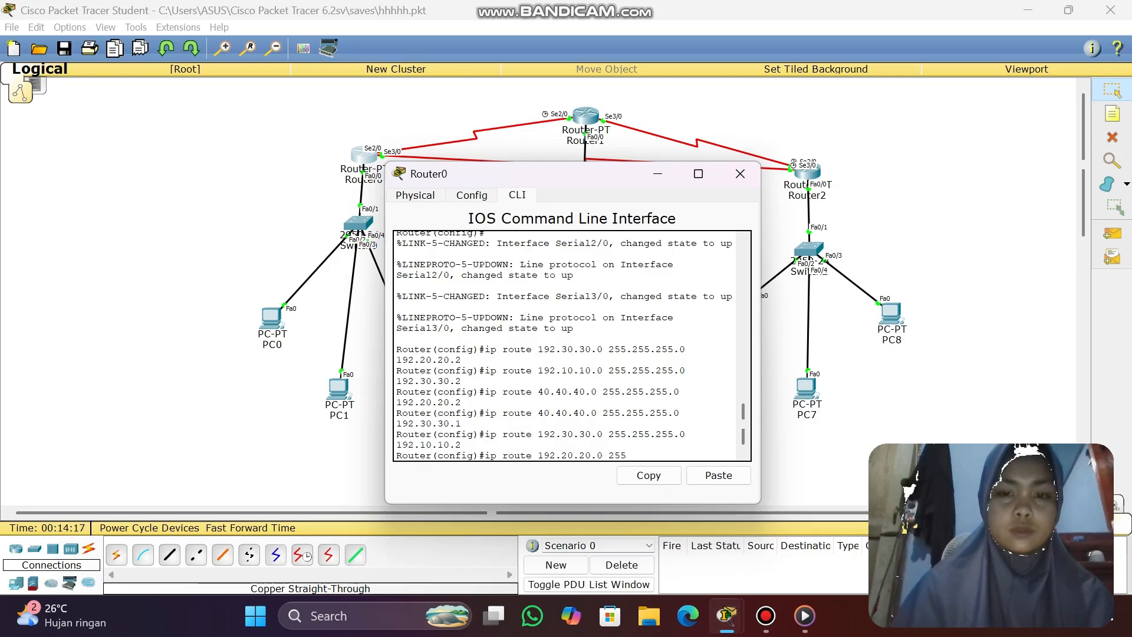
pyautogui.write('.255.')
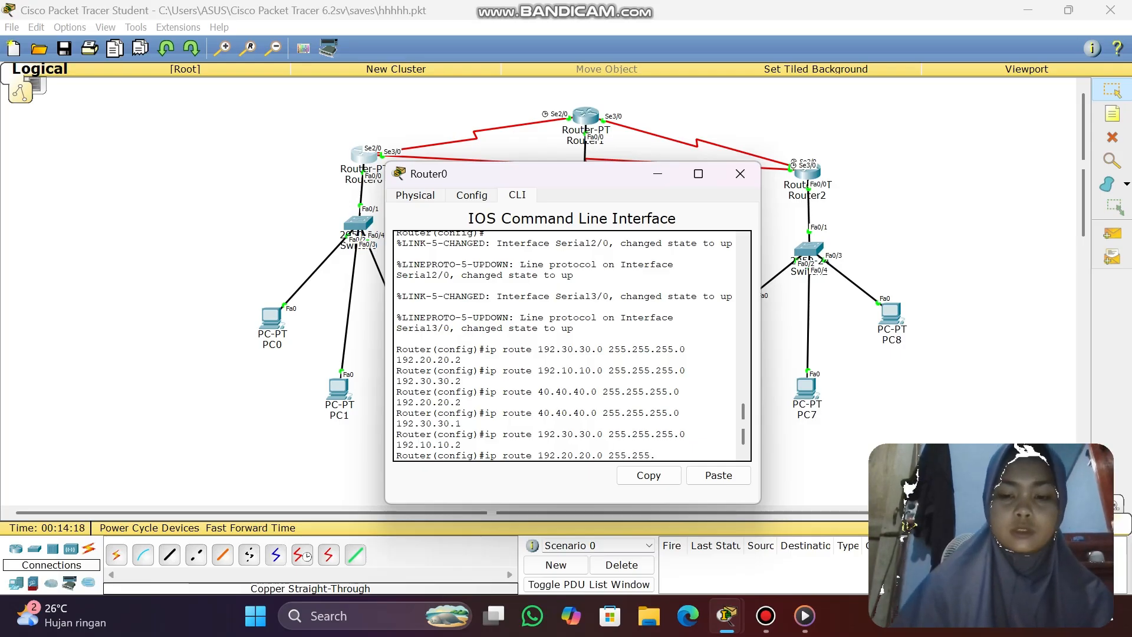
pyautogui.write('255.0')
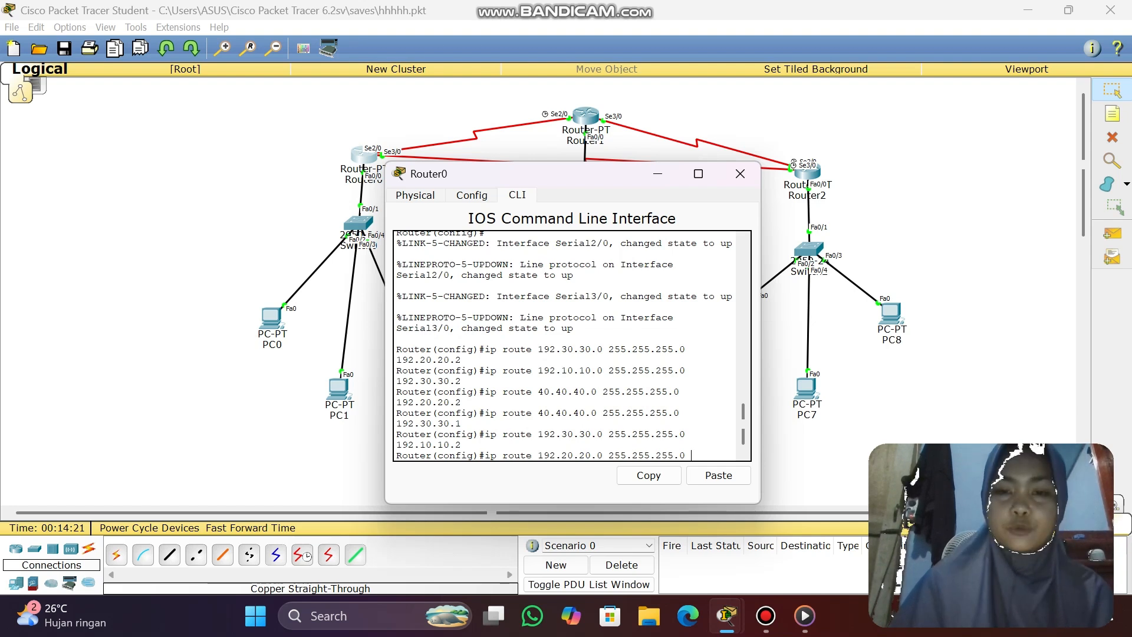
pyautogui.write(' 192')
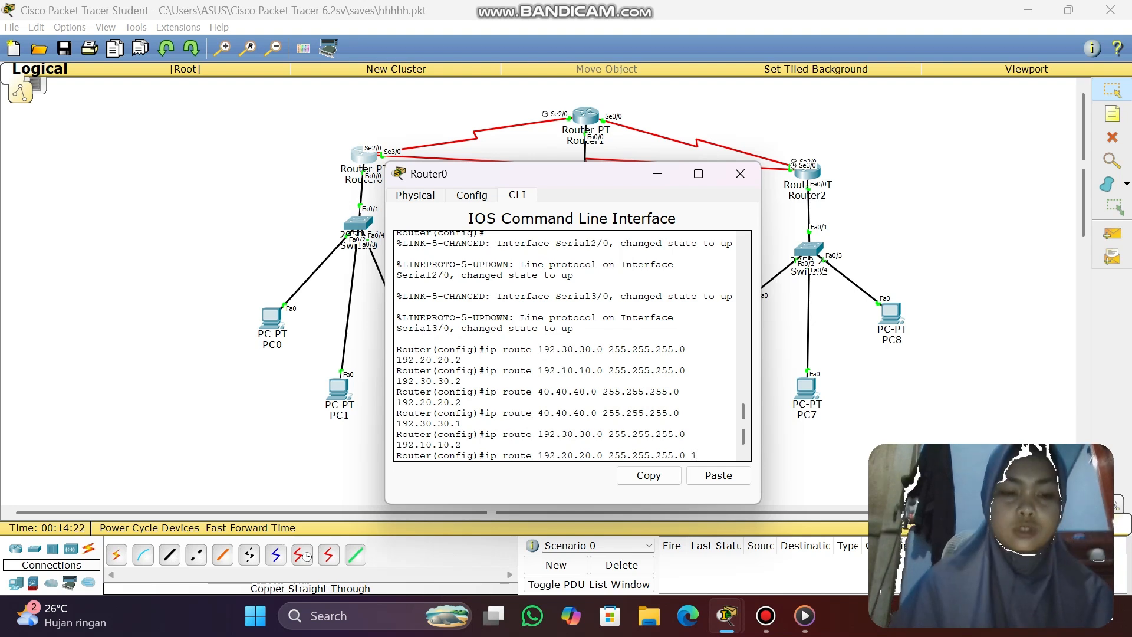
pyautogui.write('.30.30.1')
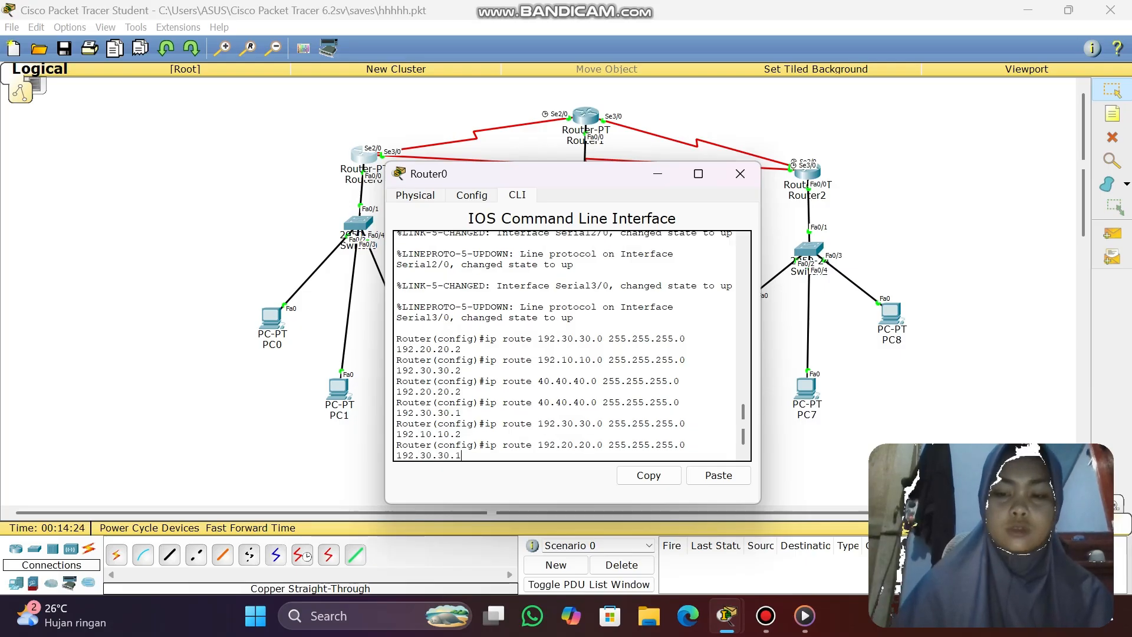
pyautogui.press('Return')
# - Add a static route on Router0 to network 30.30.30.0 with mask 255.255.255.0 via next hop 192.30.30.2
pyautogui.write('ip ro')
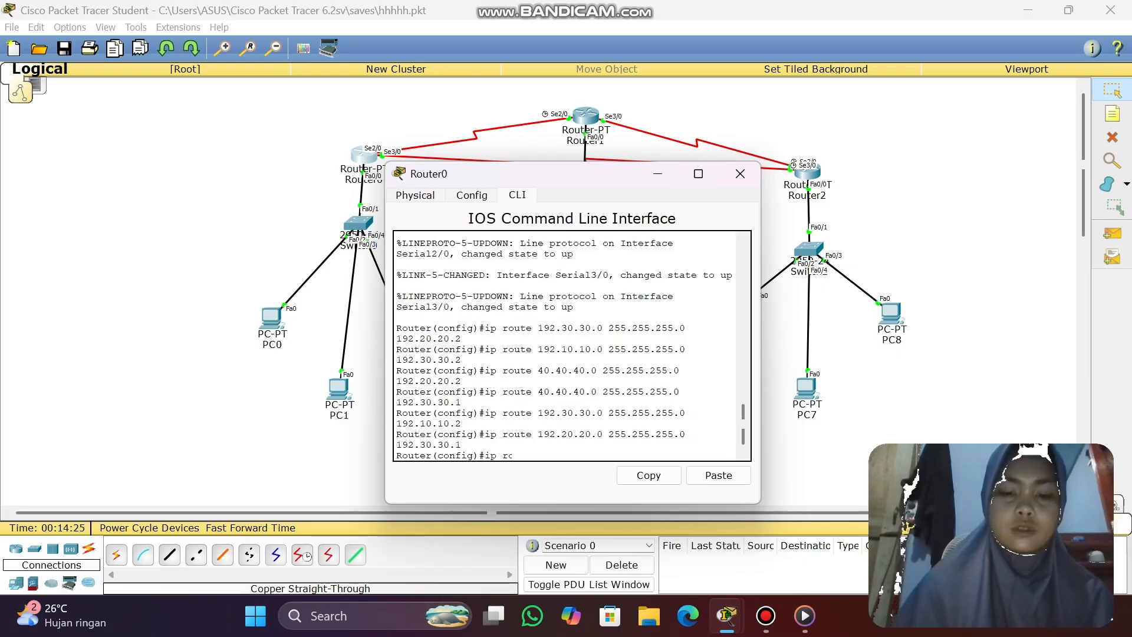
pyautogui.write('ute')
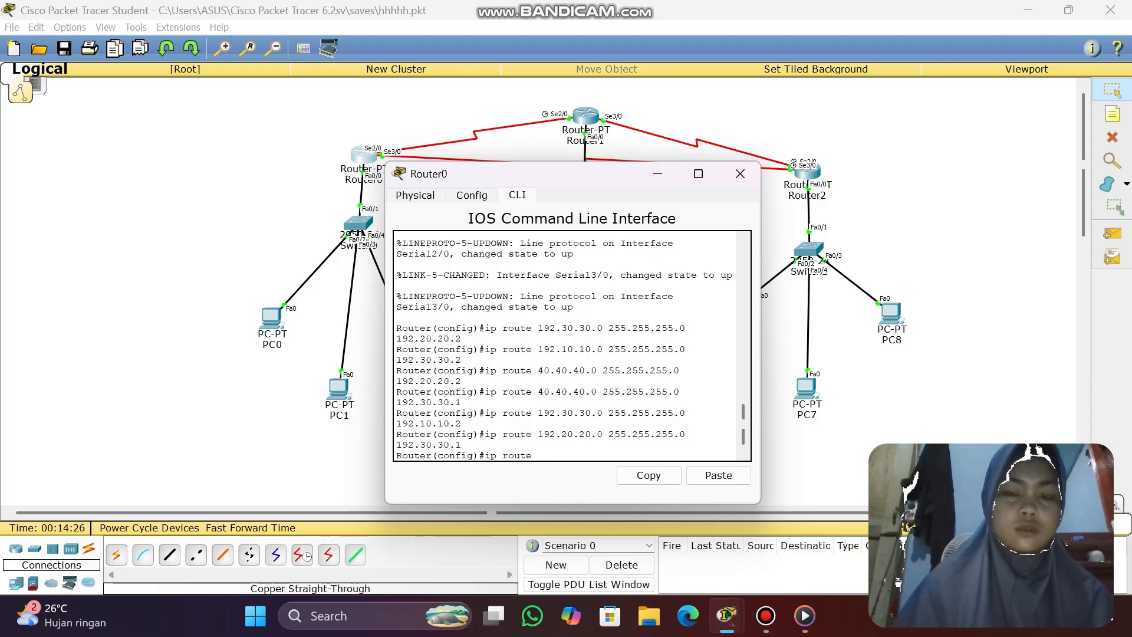
pyautogui.write(' 30.3')
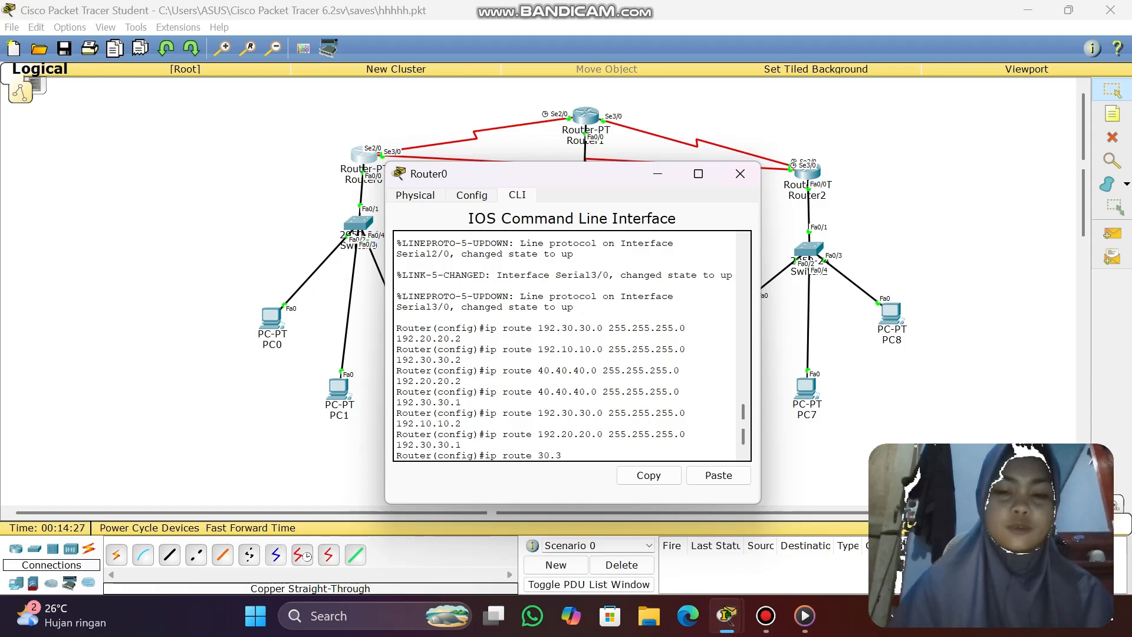
pyautogui.write('0.30.0')
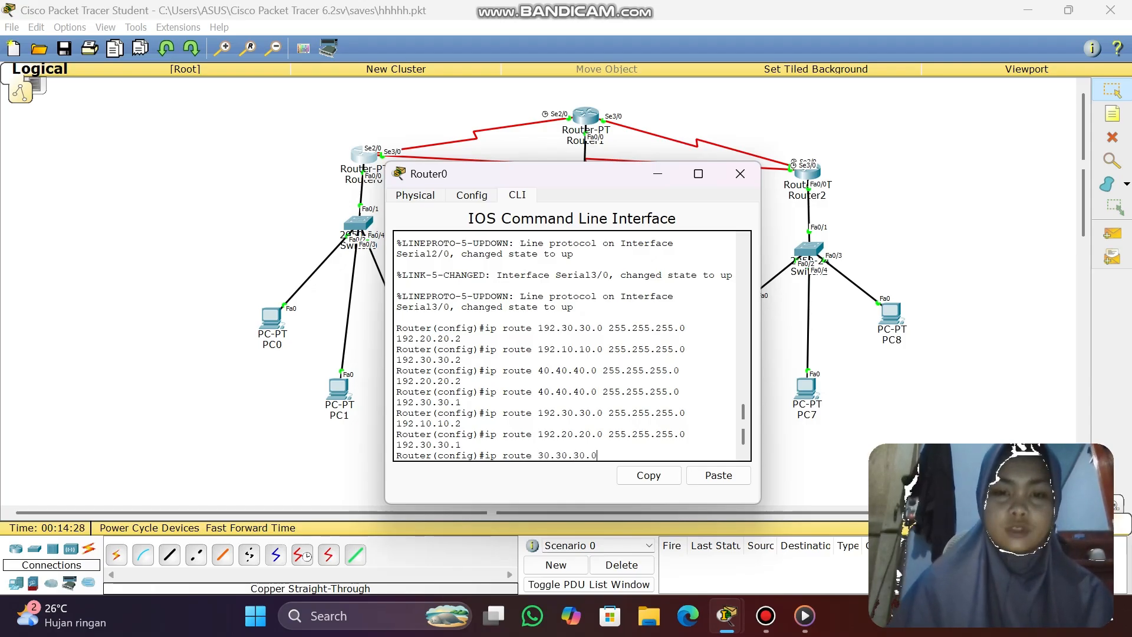
pyautogui.write(' 255.')
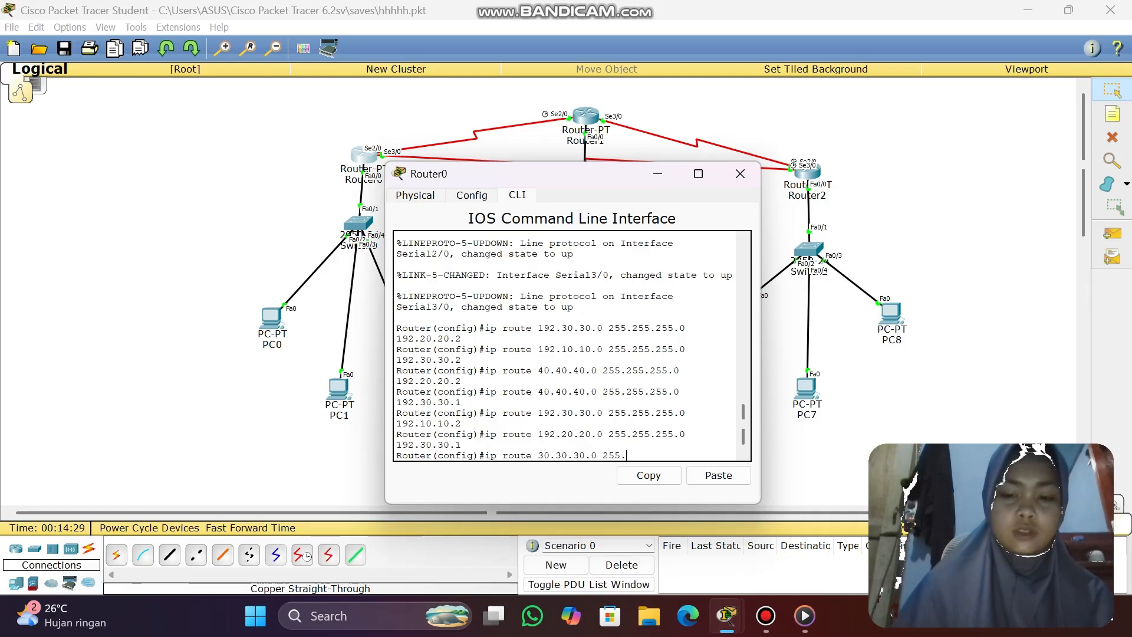
pyautogui.write('255.255')
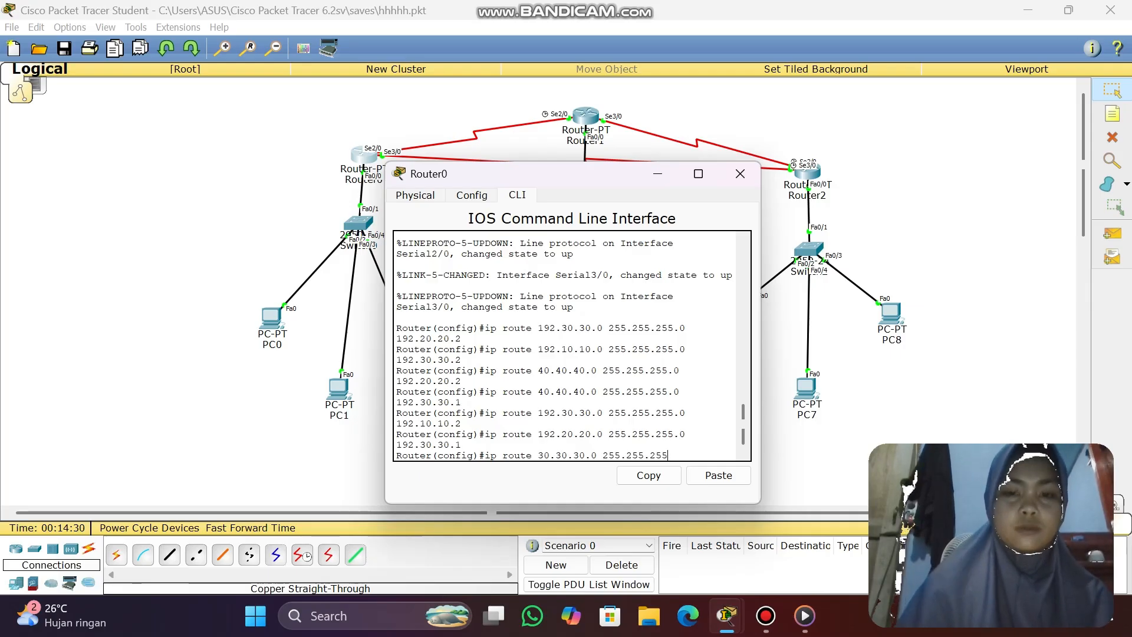
pyautogui.write('.0')
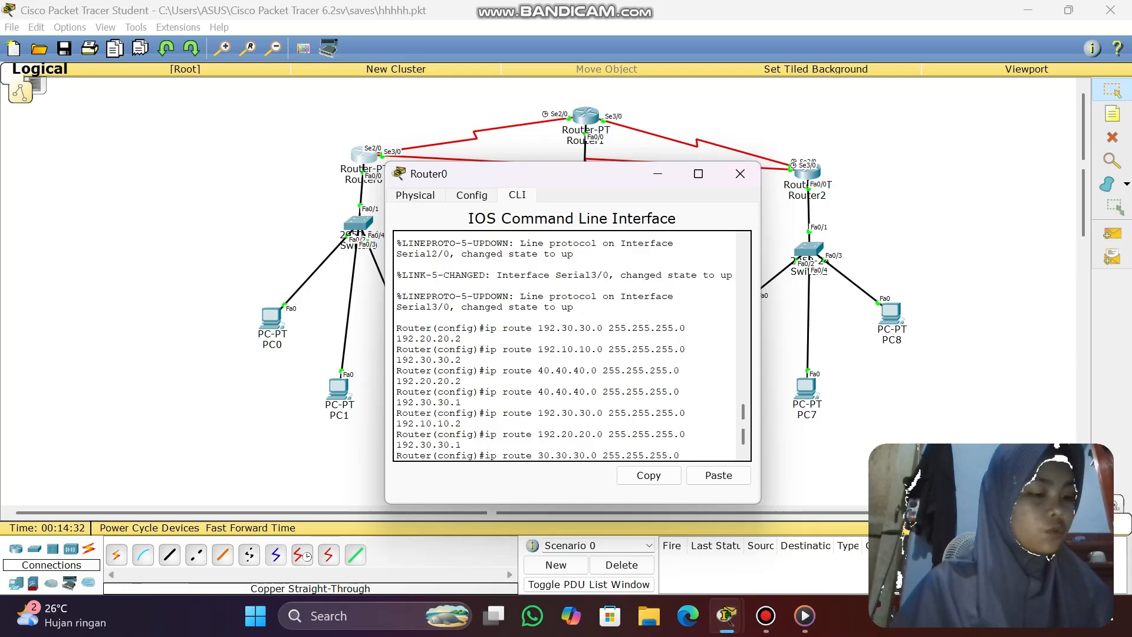
pyautogui.write(' 1')
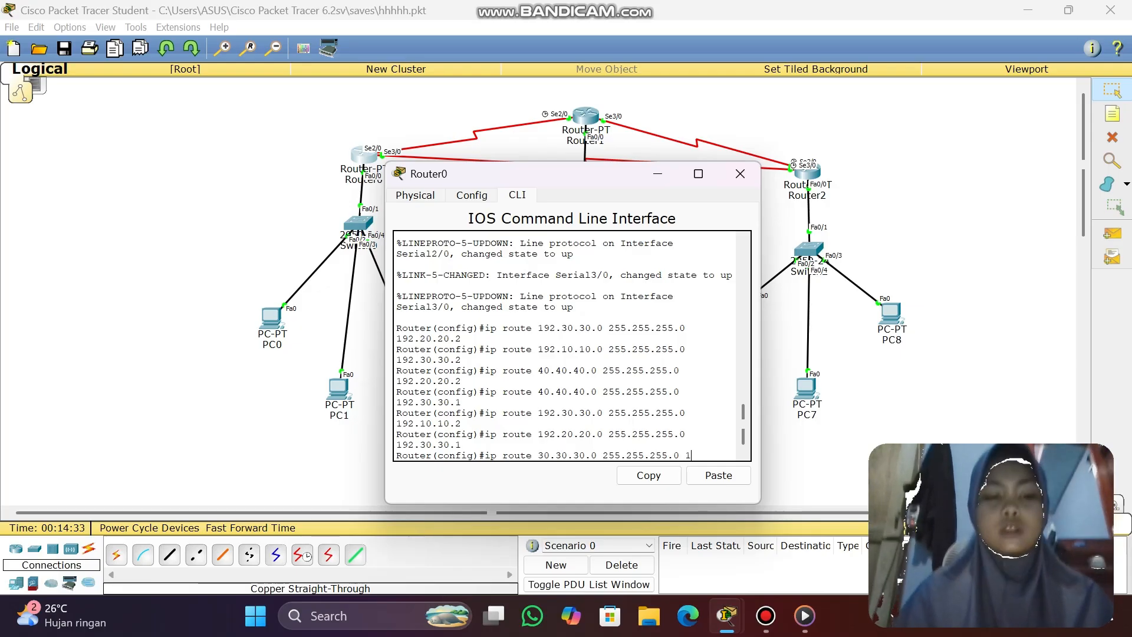
pyautogui.write('92.3')
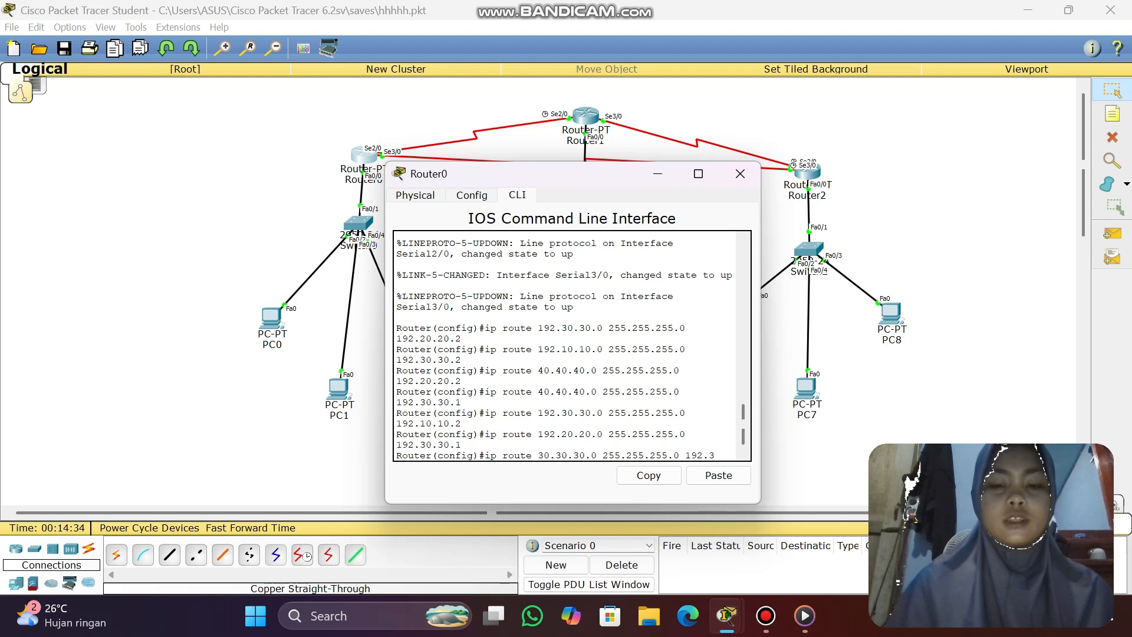
pyautogui.write('0.30')
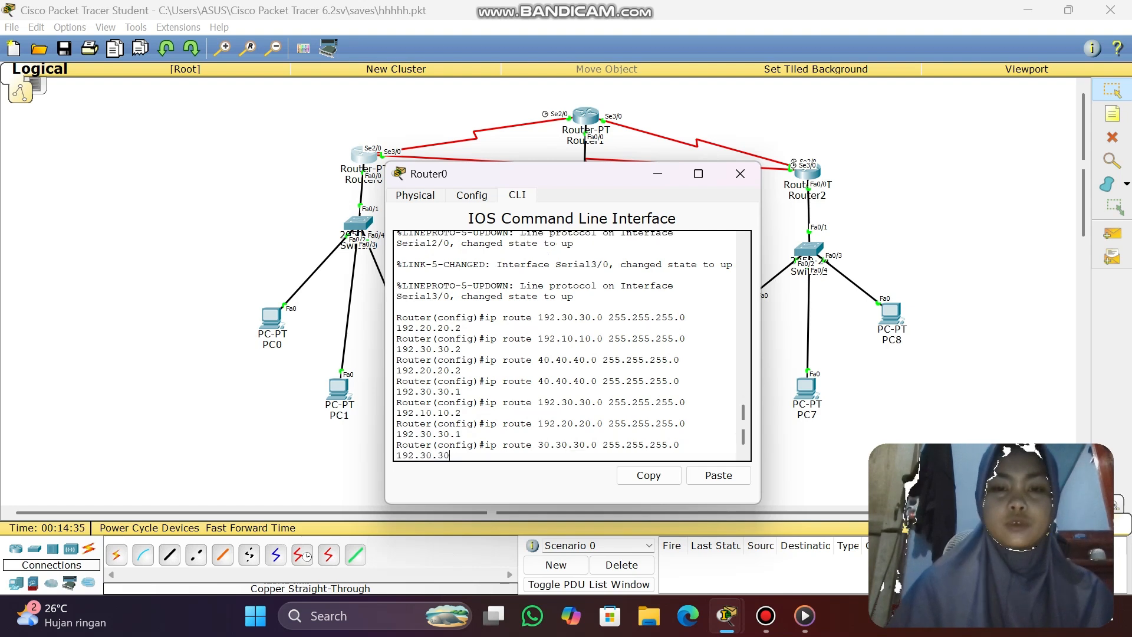
pyautogui.write('.2')
pyautogui.press('Return')
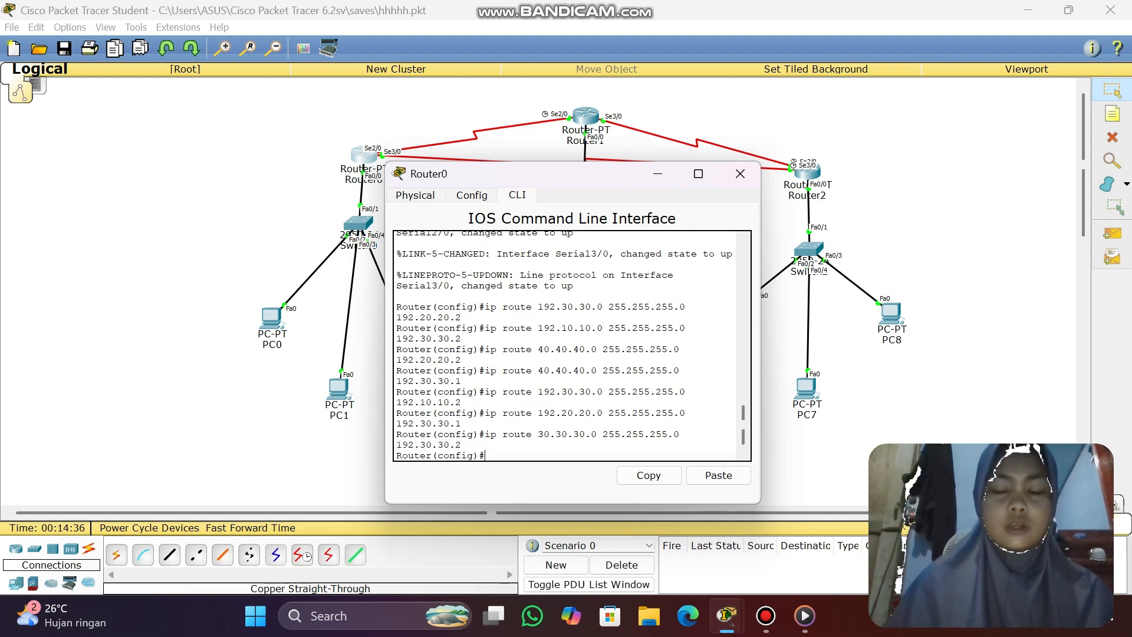
# - Add a second static route on Router0 to network 30.30.30.0 with mask 255.255.255.0 via next hop 192.10.10.2
pyautogui.write('ip r')
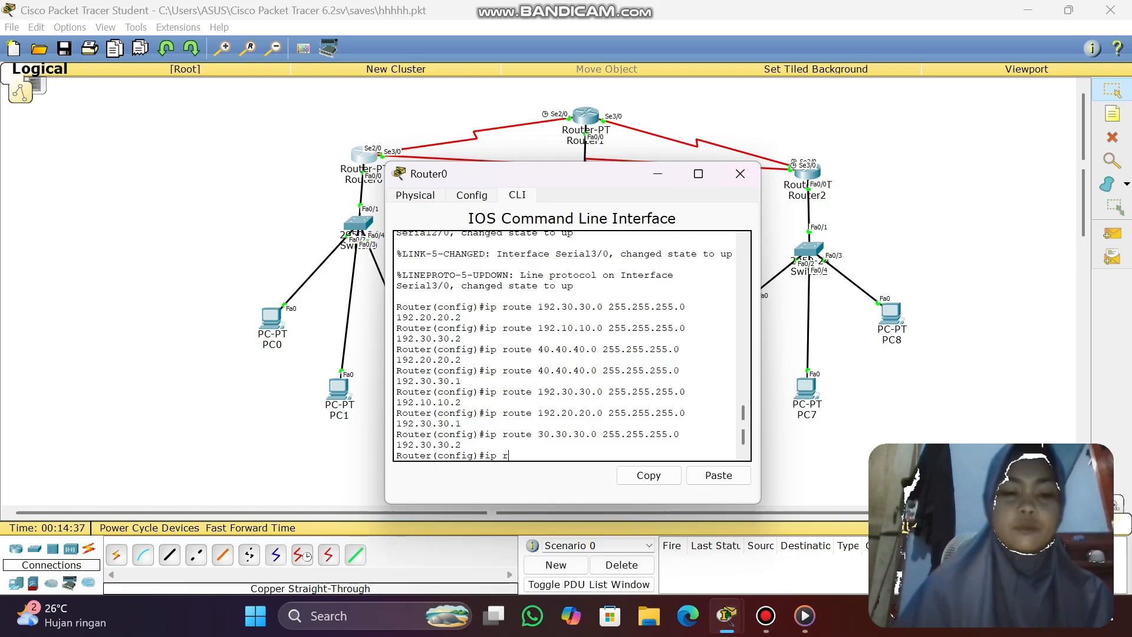
pyautogui.write('oute')
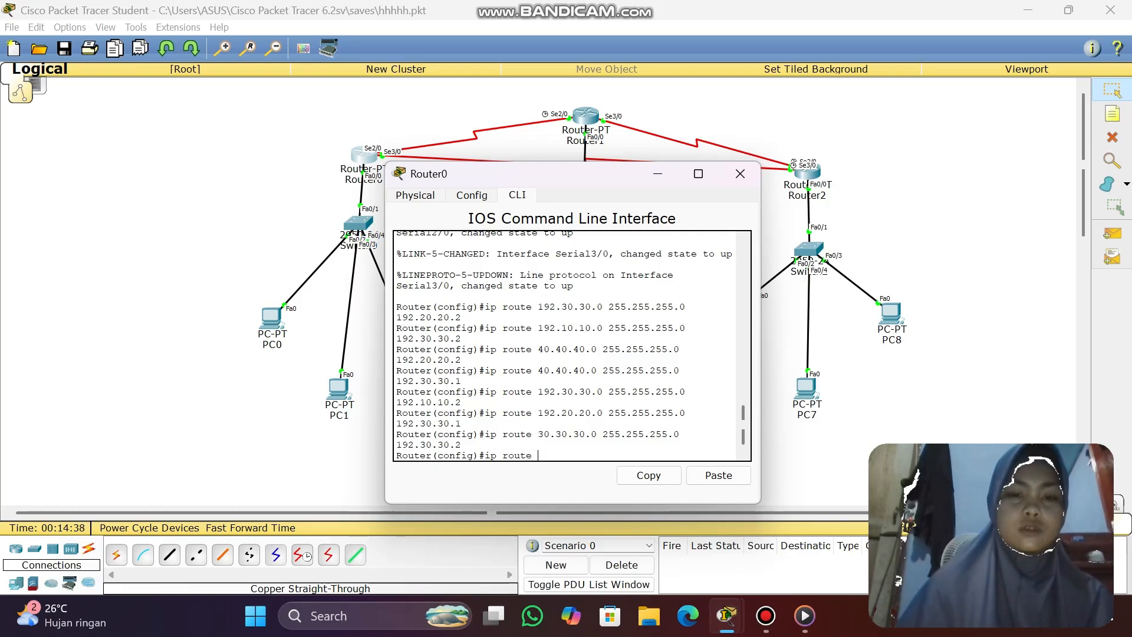
pyautogui.write(' 30.30.30')
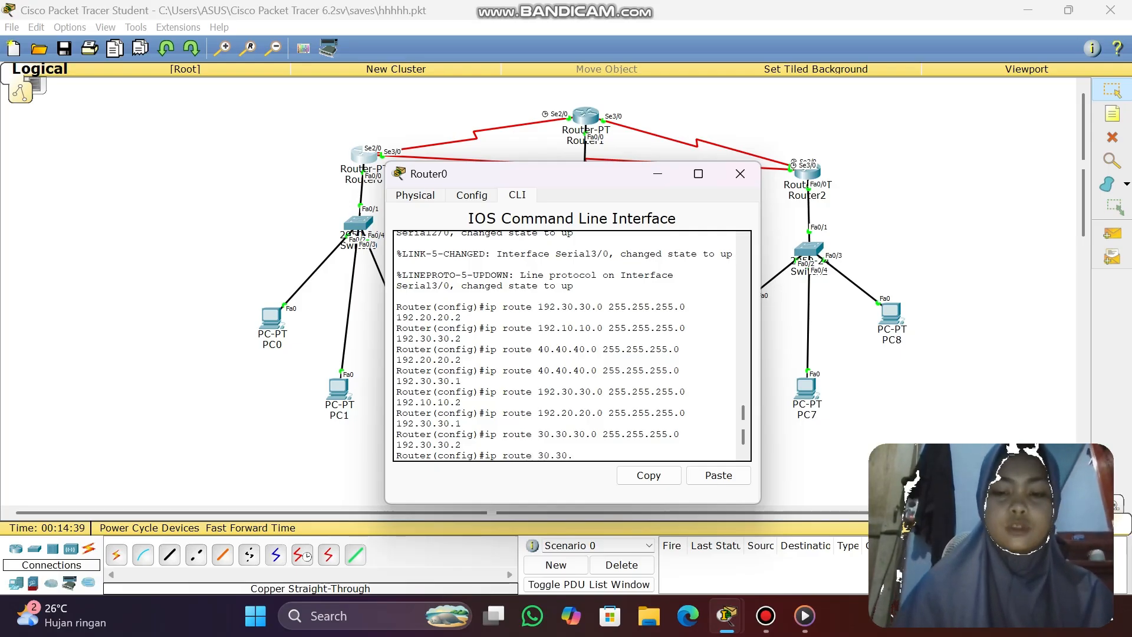
pyautogui.write('.0 2')
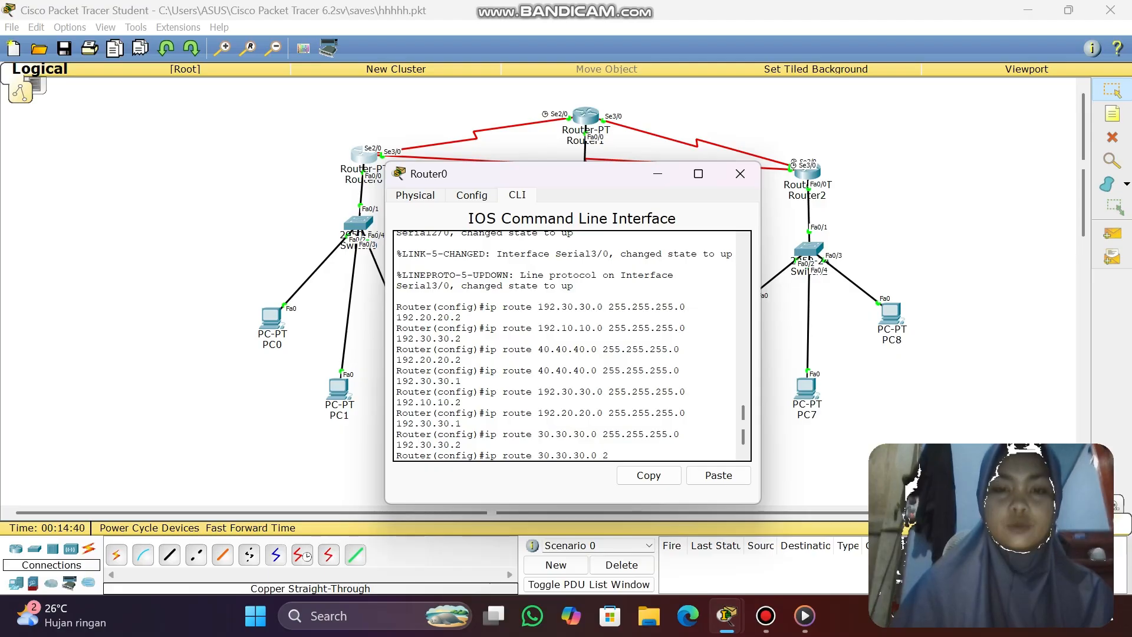
pyautogui.write('55.25')
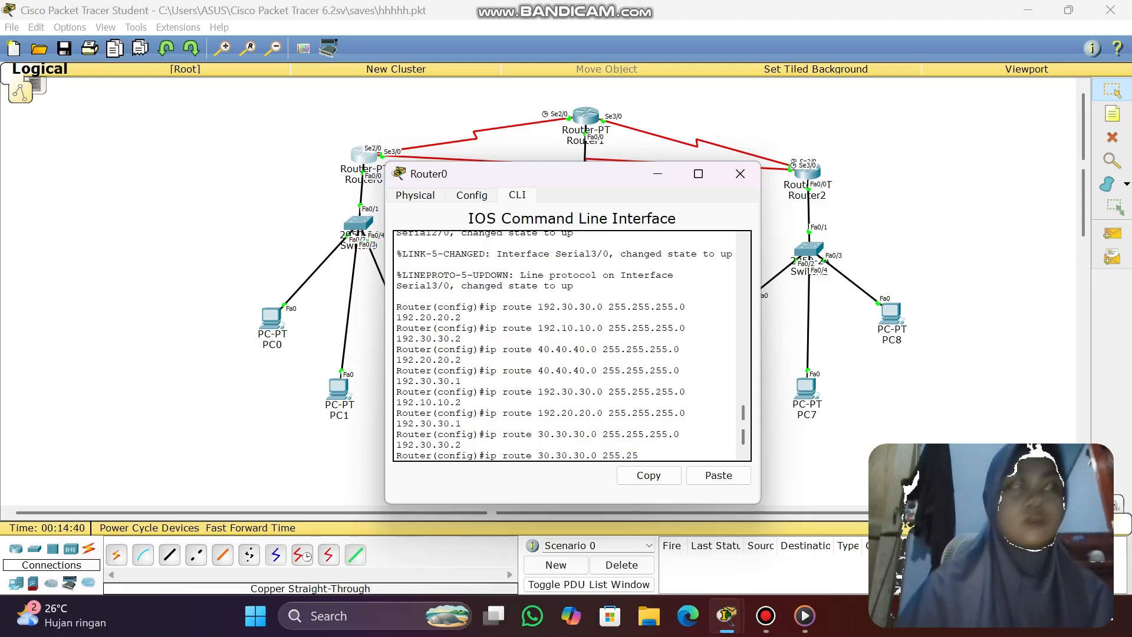
pyautogui.write('5.255')
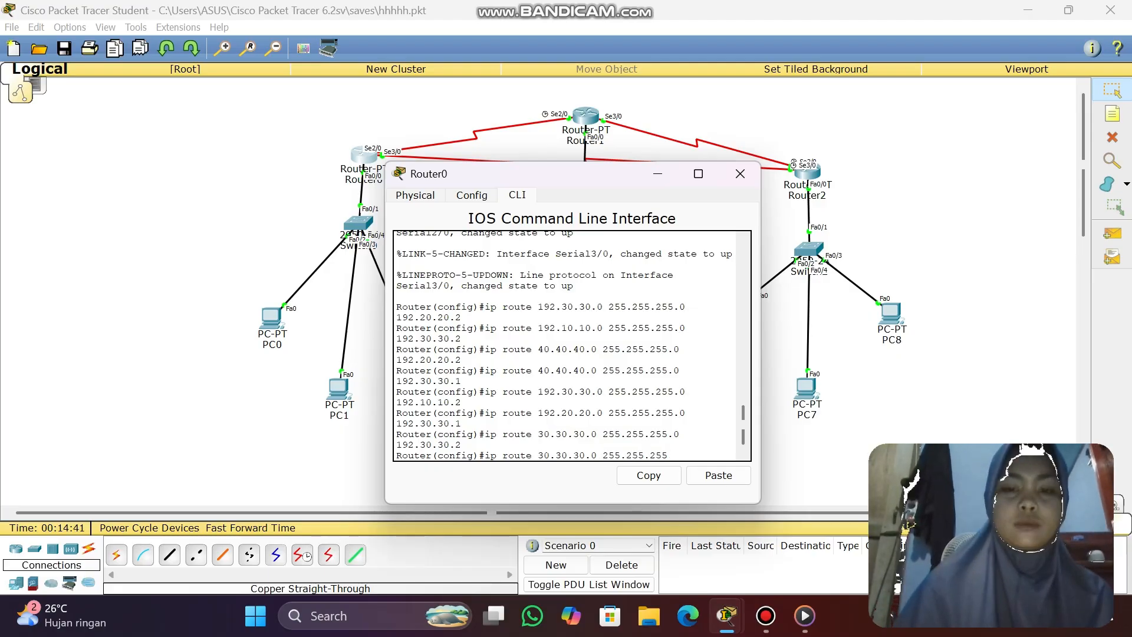
pyautogui.write('.0 ')
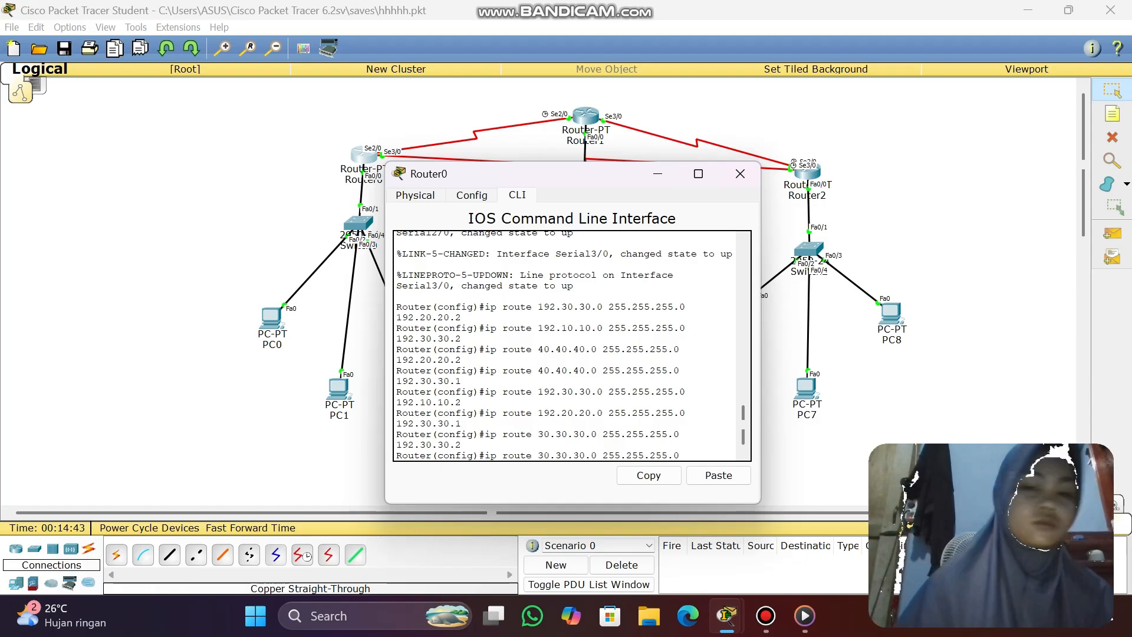
pyautogui.write('1')
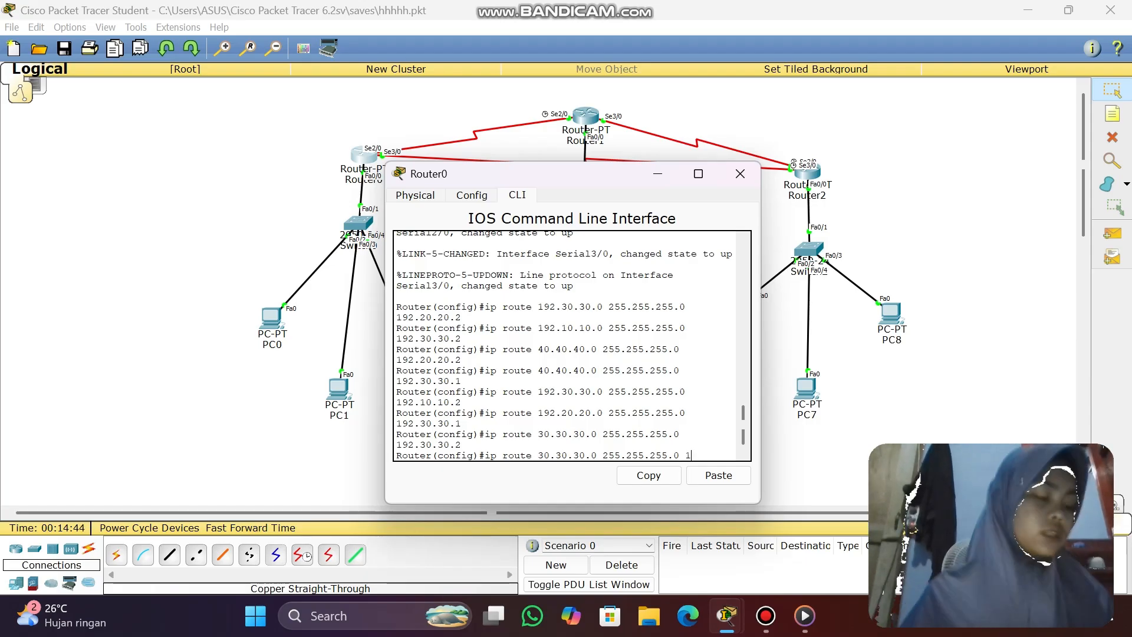
pyautogui.write('92.1')
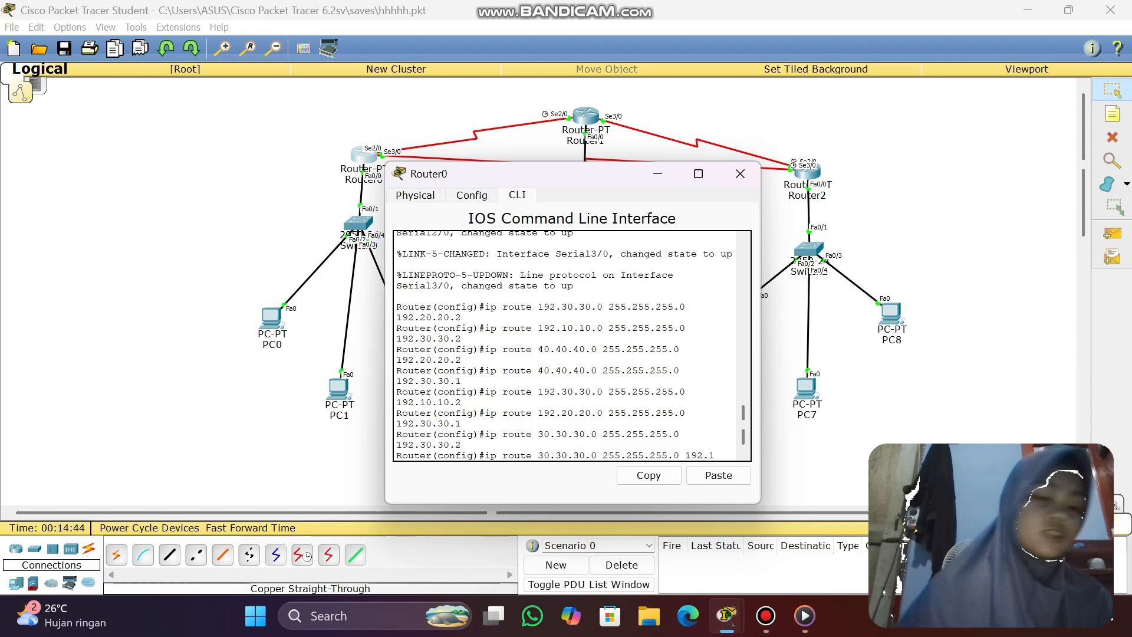
pyautogui.write('0')
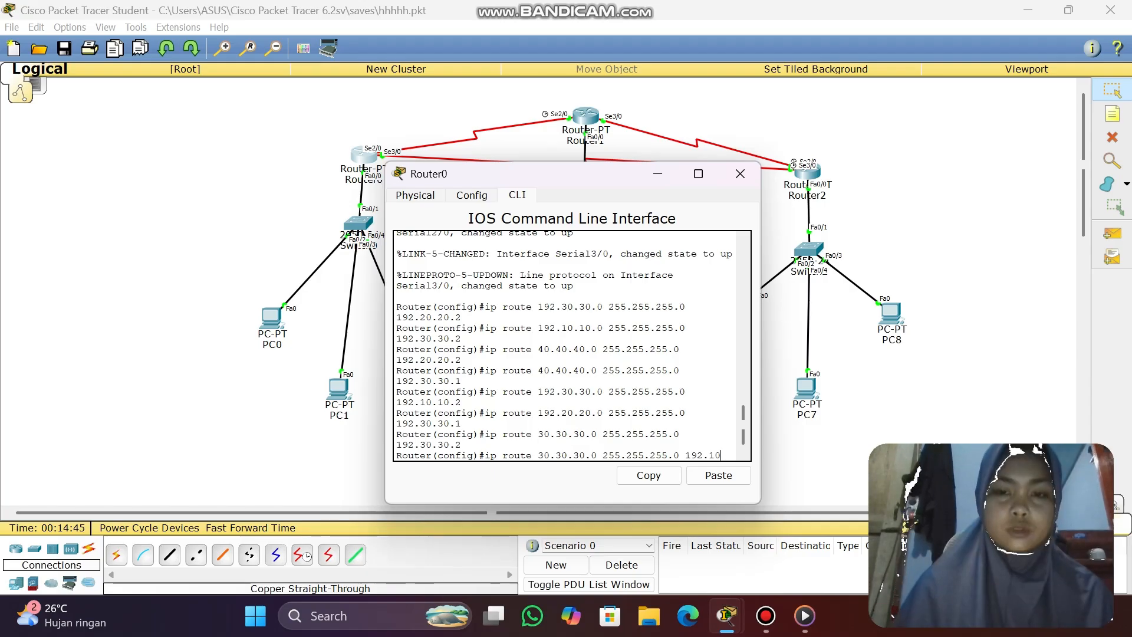
pyautogui.write('.10.2')
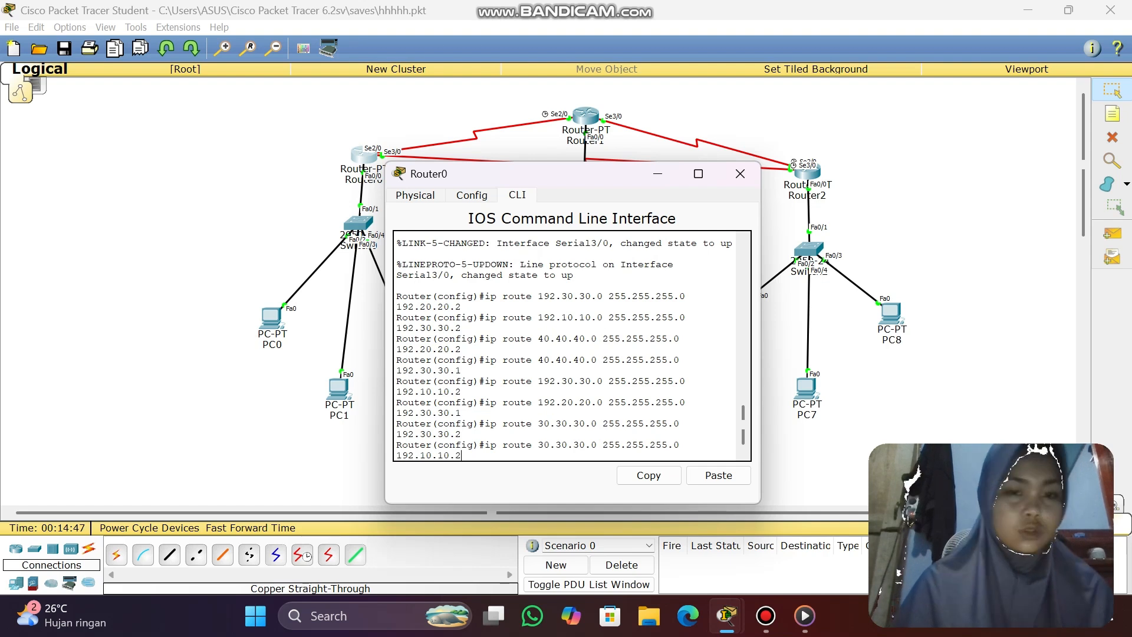
pyautogui.press('Return')
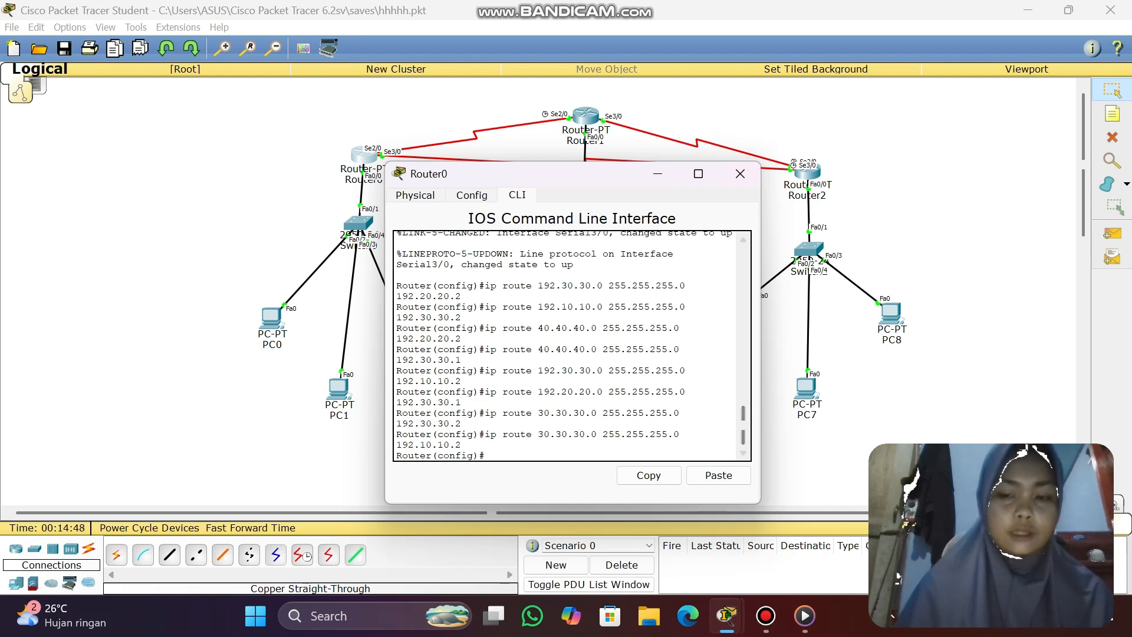
# - Close Router0's window and enter global configuration mode in Router1's command line
pyautogui.click(740, 173)
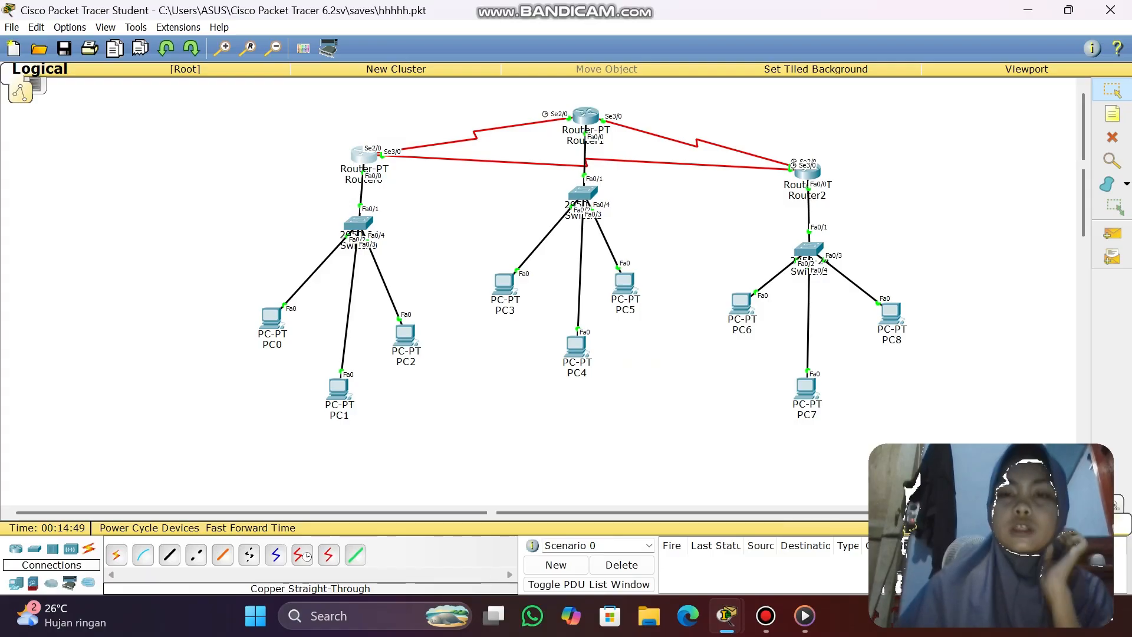
pyautogui.click(586, 116)
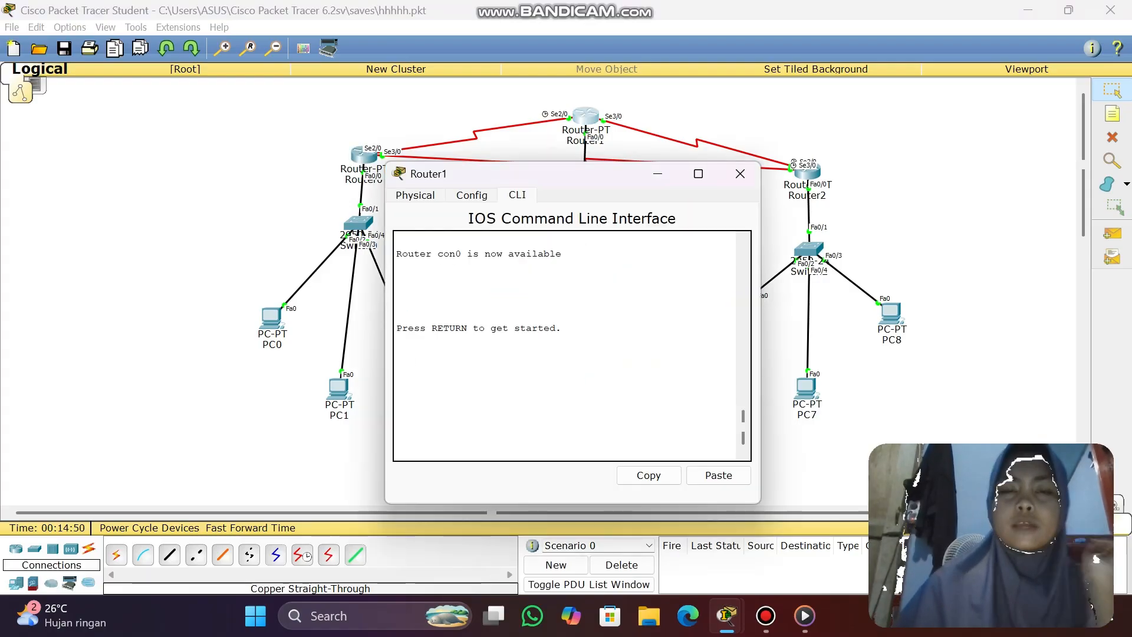
pyautogui.press('Return')
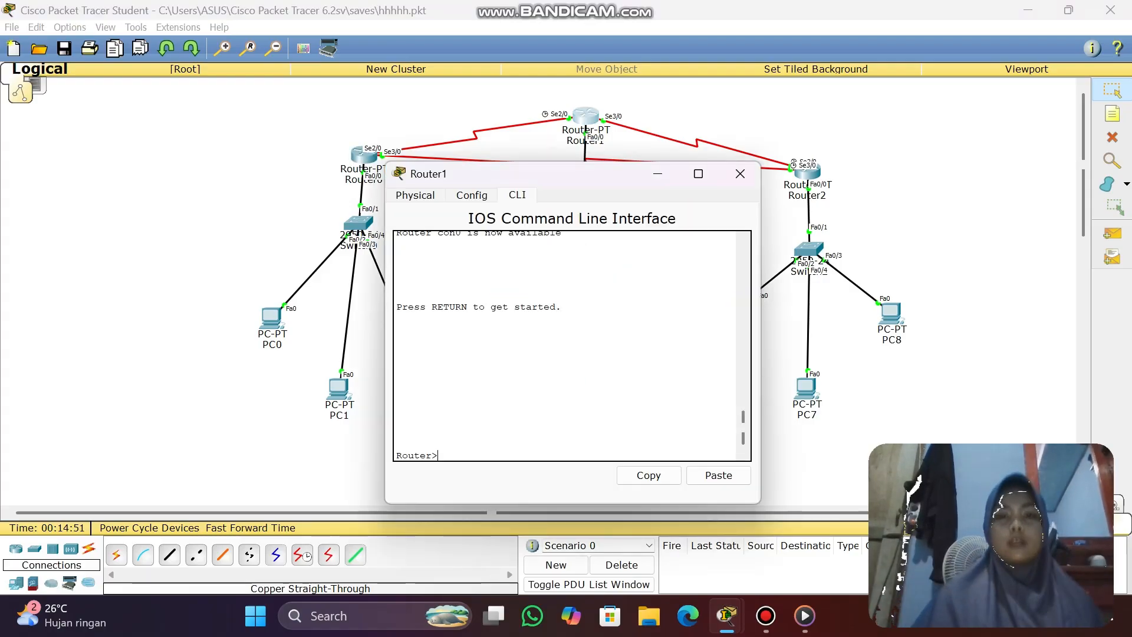
pyautogui.write('en')
pyautogui.press('Return')
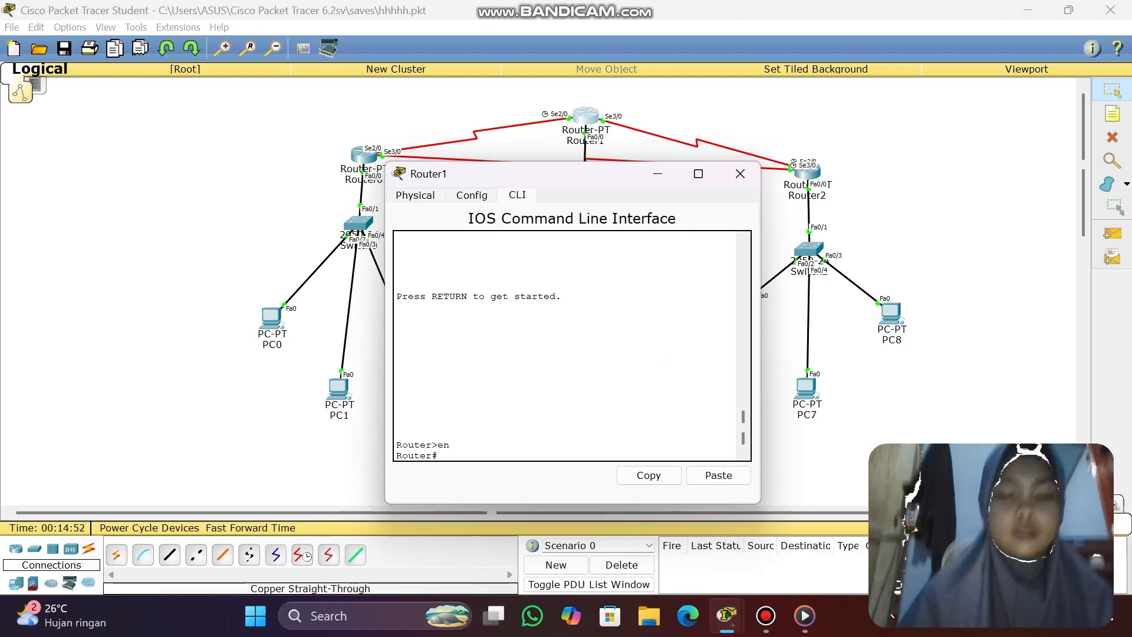
pyautogui.write('con')
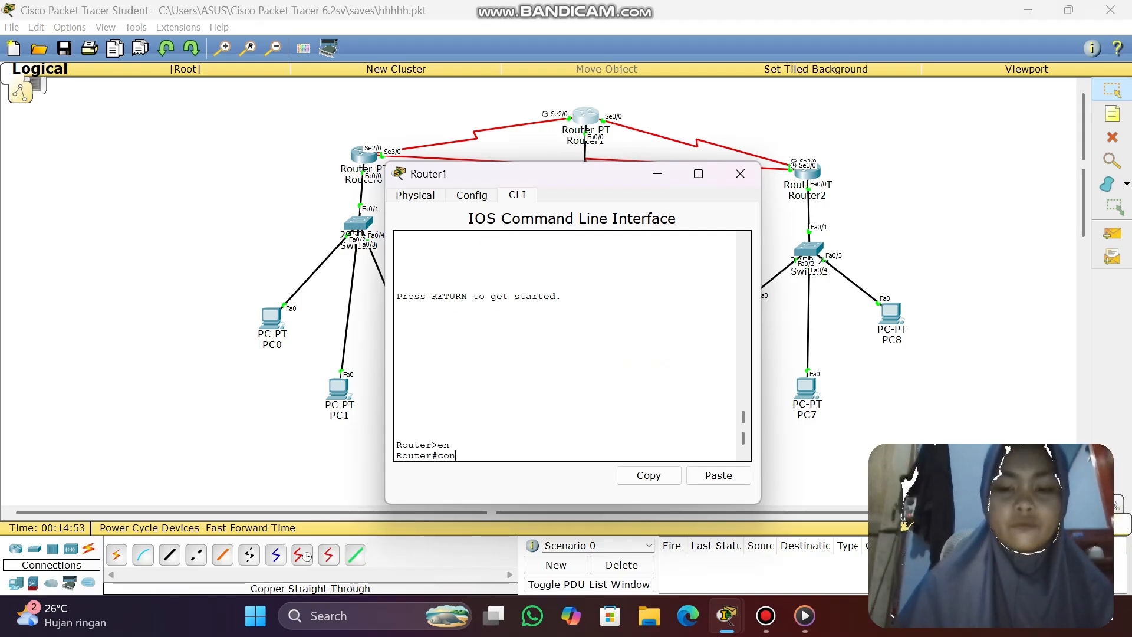
pyautogui.write('f t')
pyautogui.press('Return')
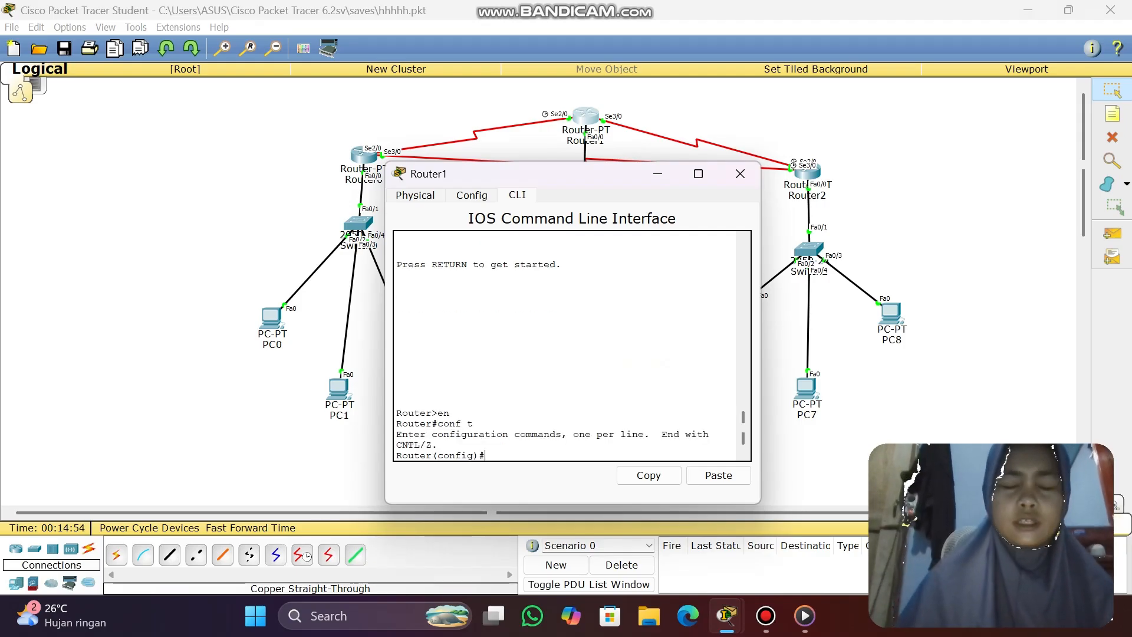
# - Add a static route on Router1 to network 192.10.10.0 with mask 255.255.255.0 via next hop 192.20.20.1
pyautogui.write('ip')
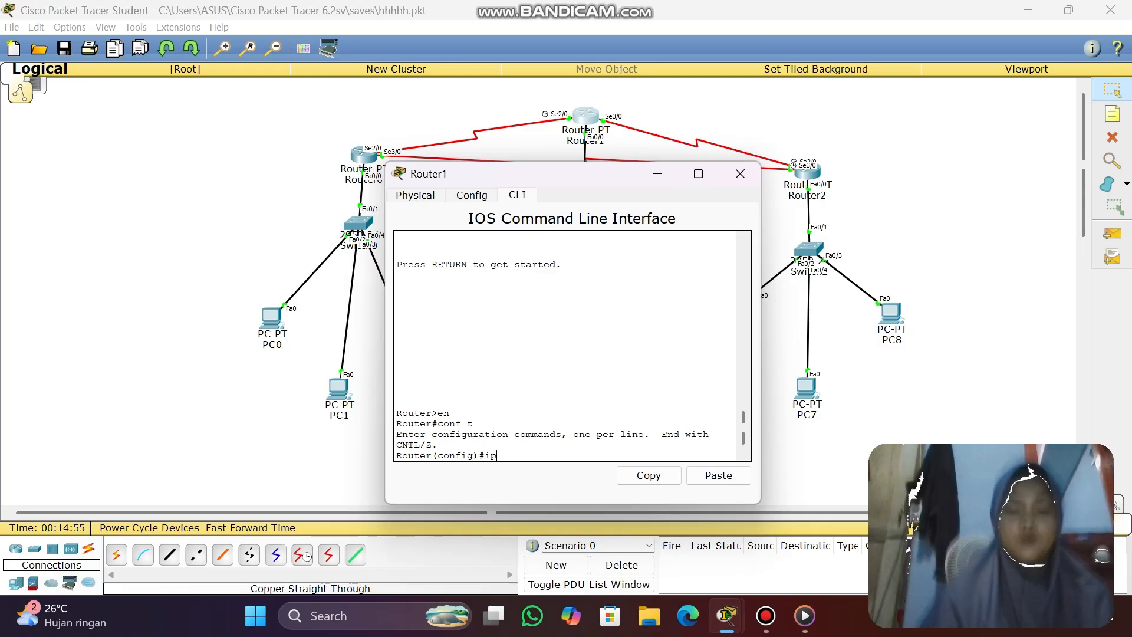
pyautogui.write(' ro')
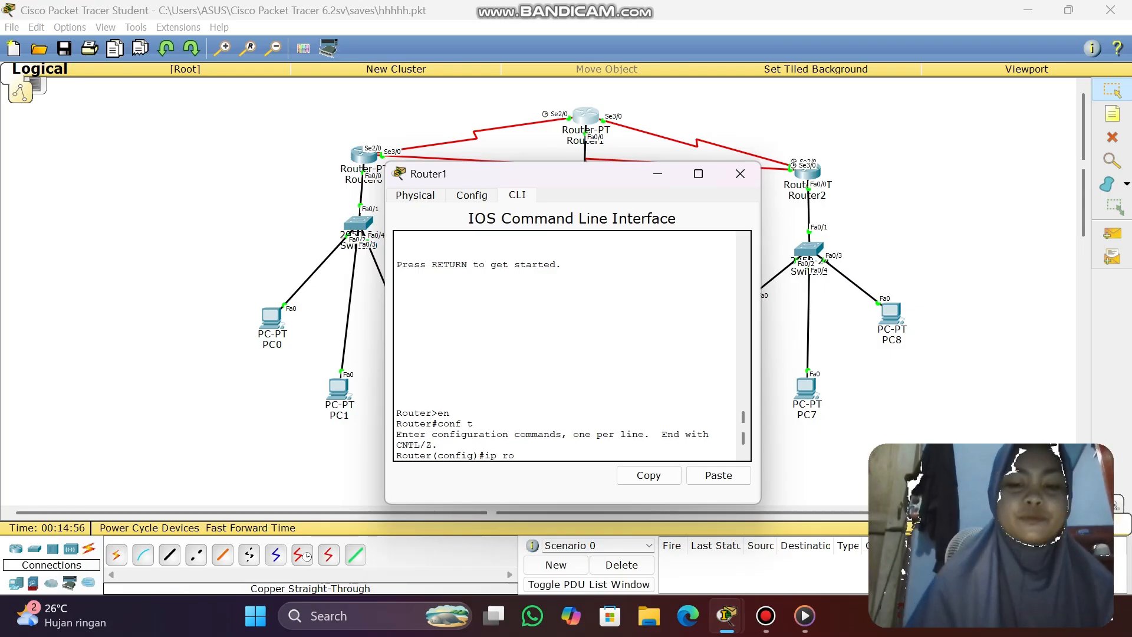
pyautogui.write('ut e')
pyautogui.press('BackSpace')
pyautogui.press('BackSpace')
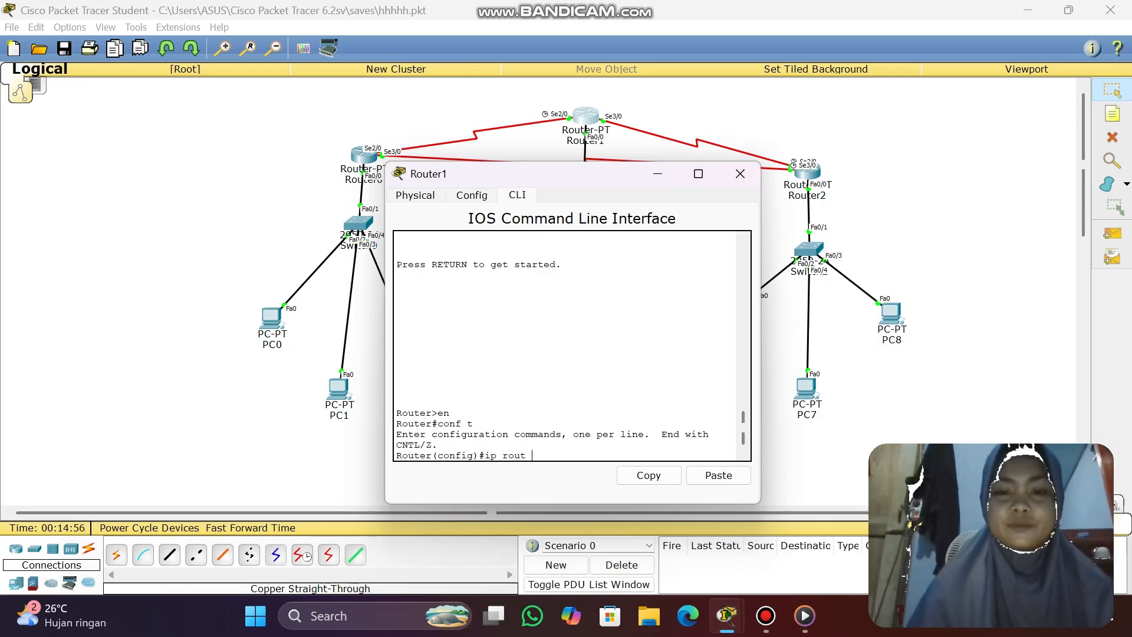
pyautogui.write('e')
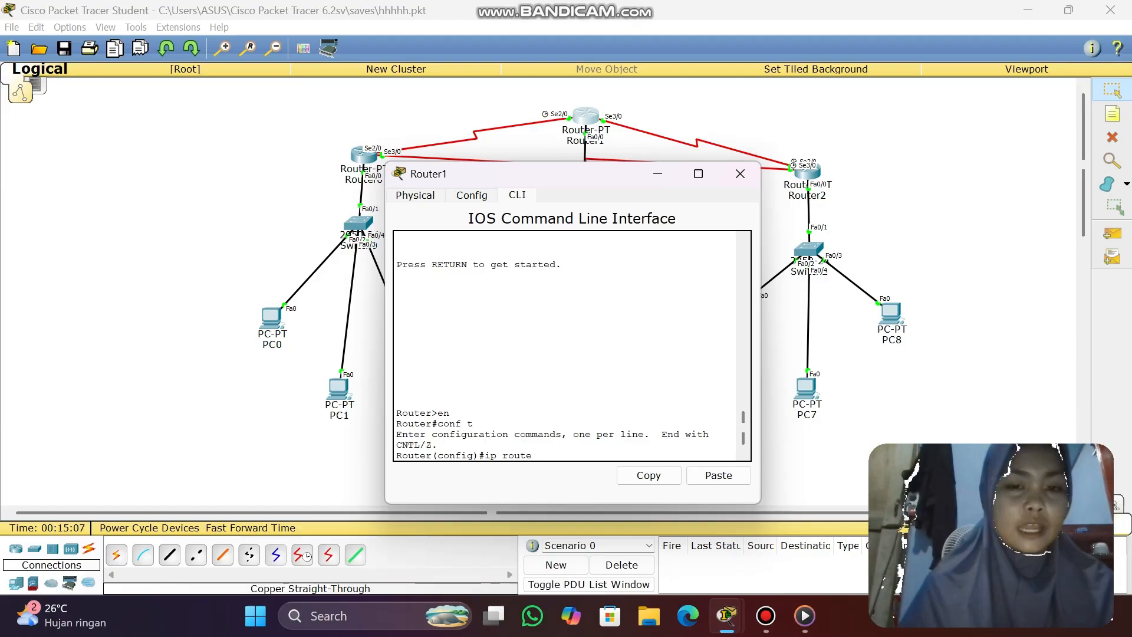
pyautogui.write('92')
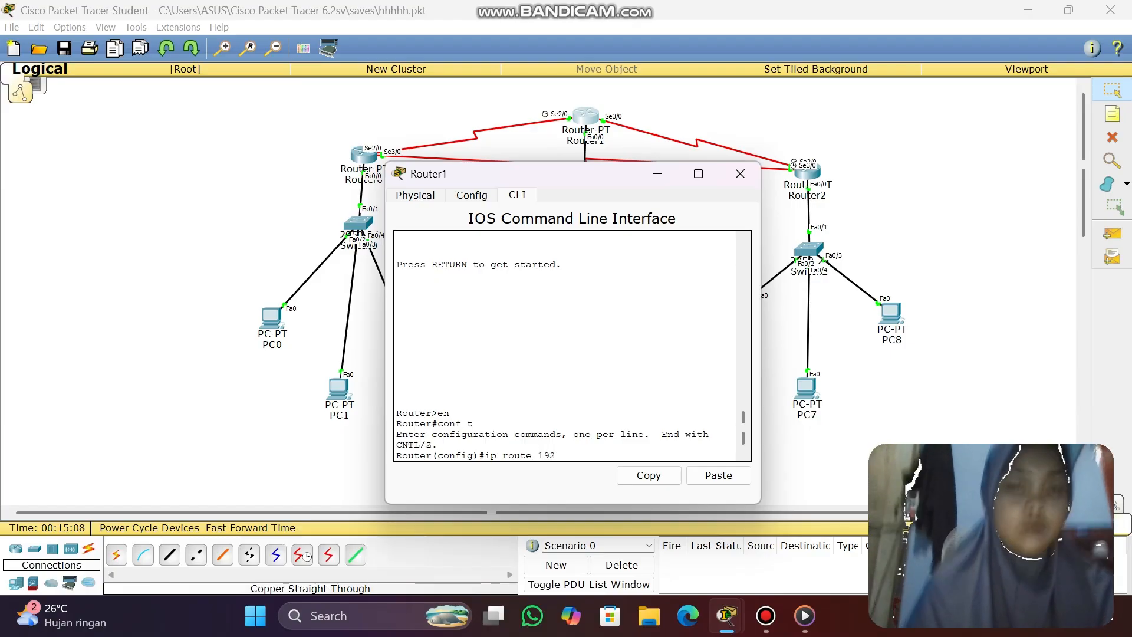
pyautogui.write('.10')
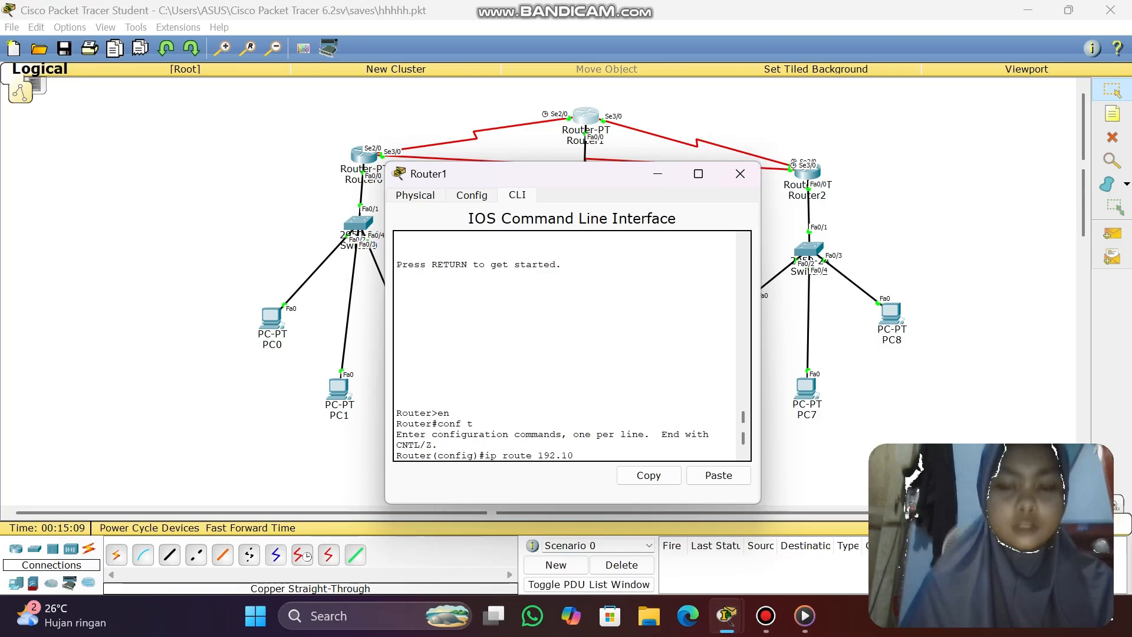
pyautogui.write('.10.')
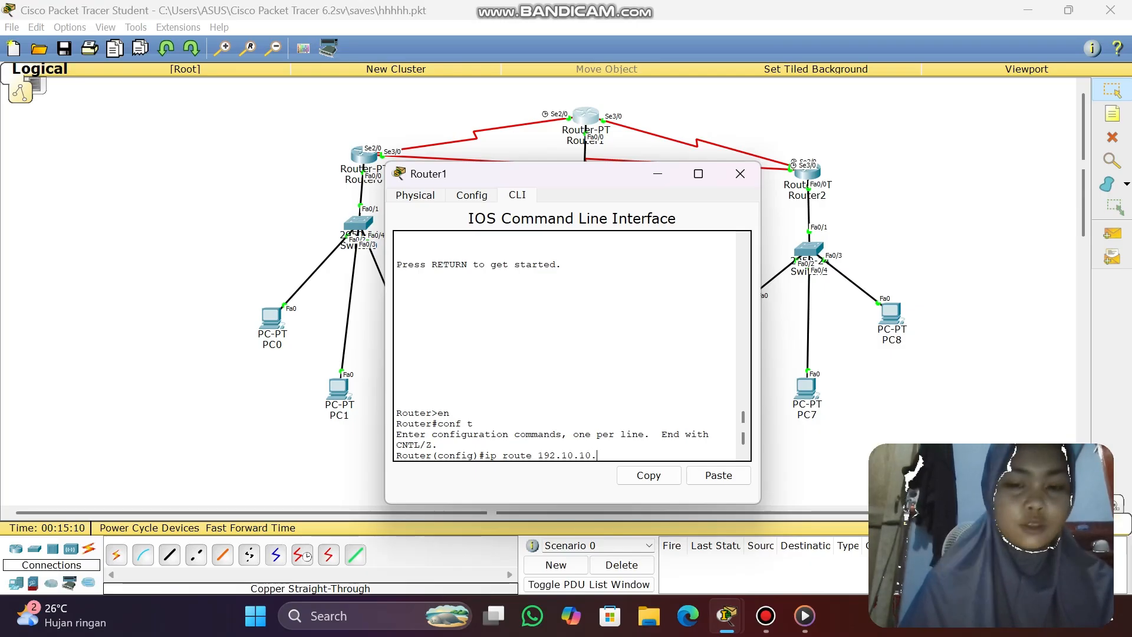
pyautogui.write('0 255')
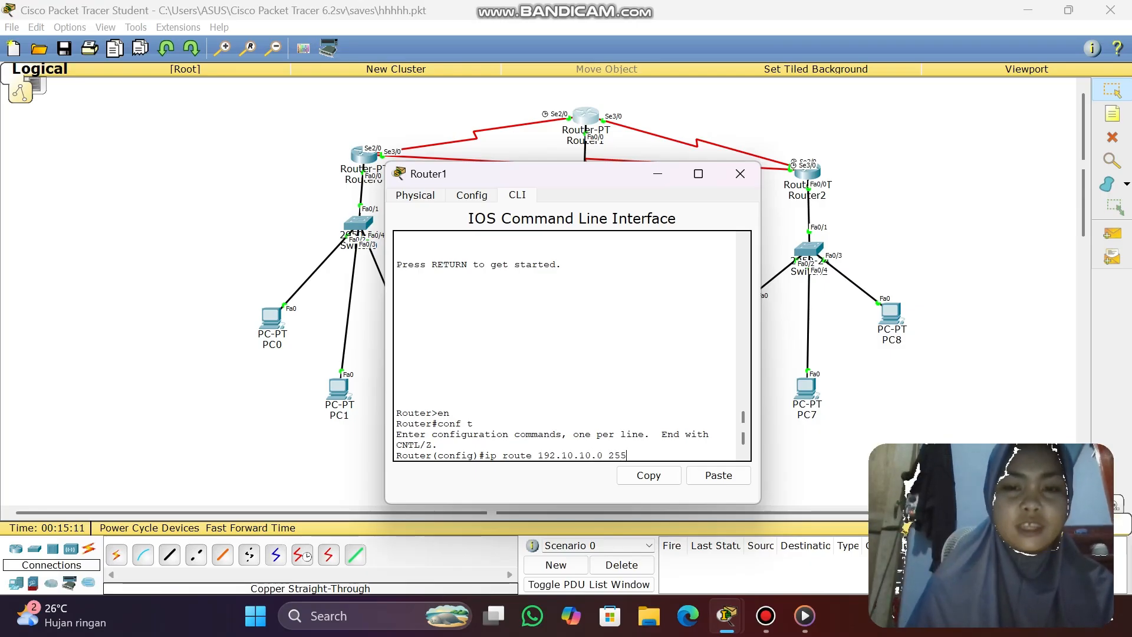
pyautogui.write('.255.2')
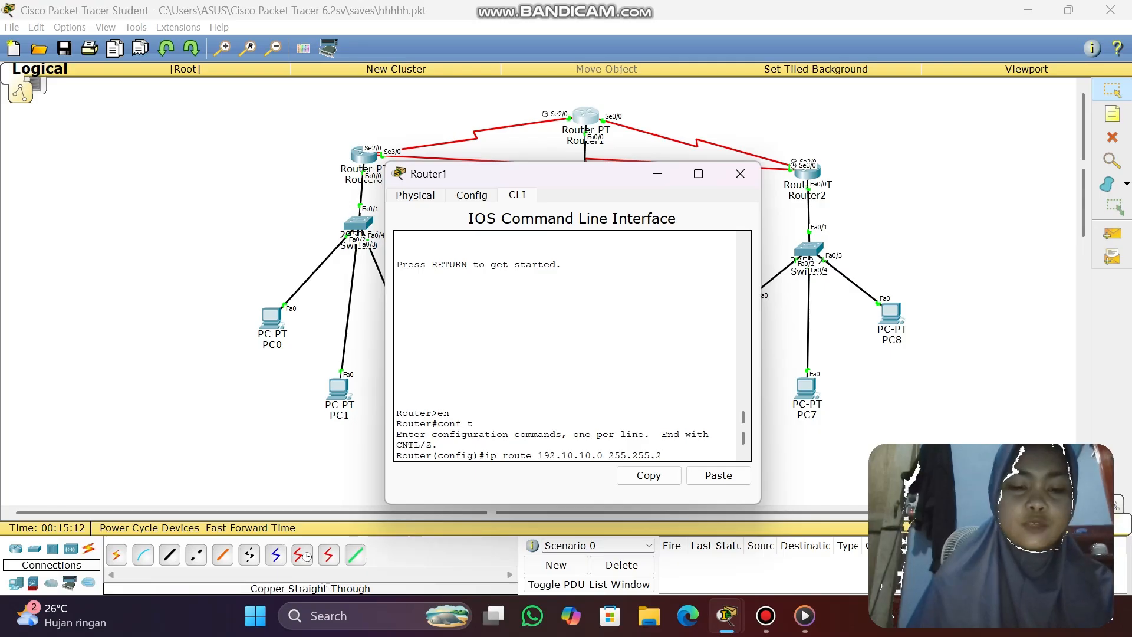
pyautogui.write('55.0')
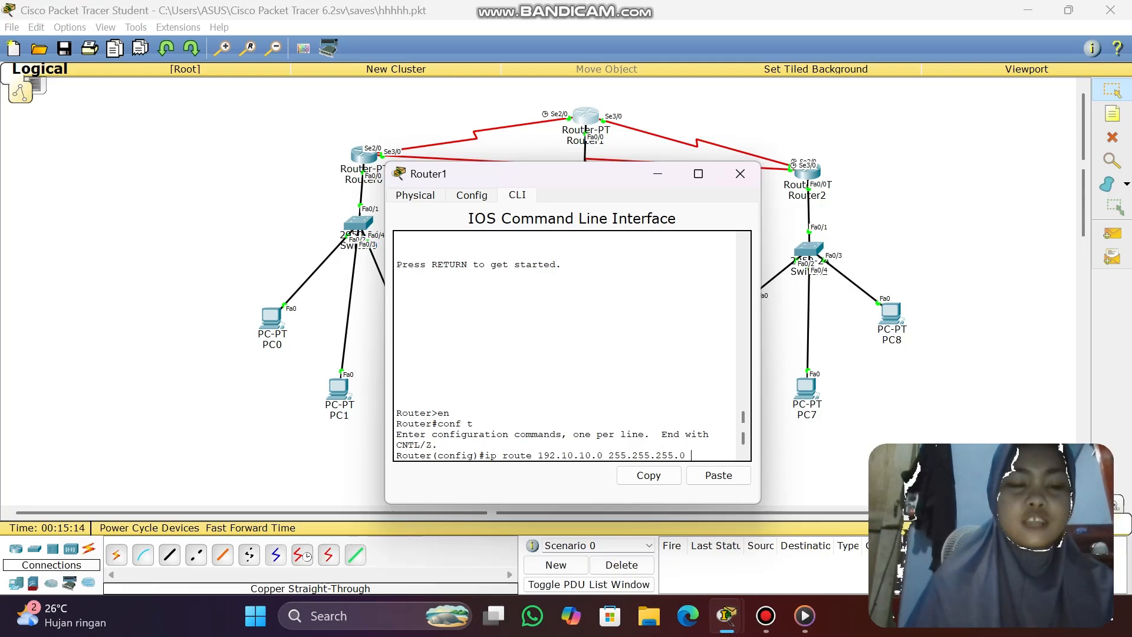
pyautogui.write(' 192')
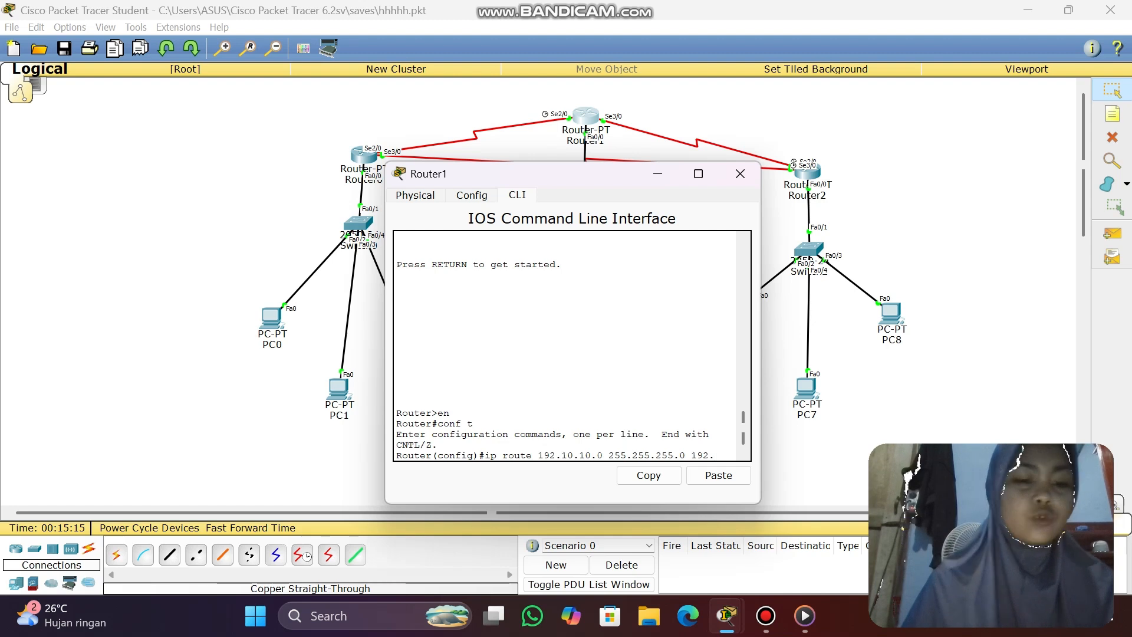
pyautogui.write('.20.20')
pyautogui.write('.1')
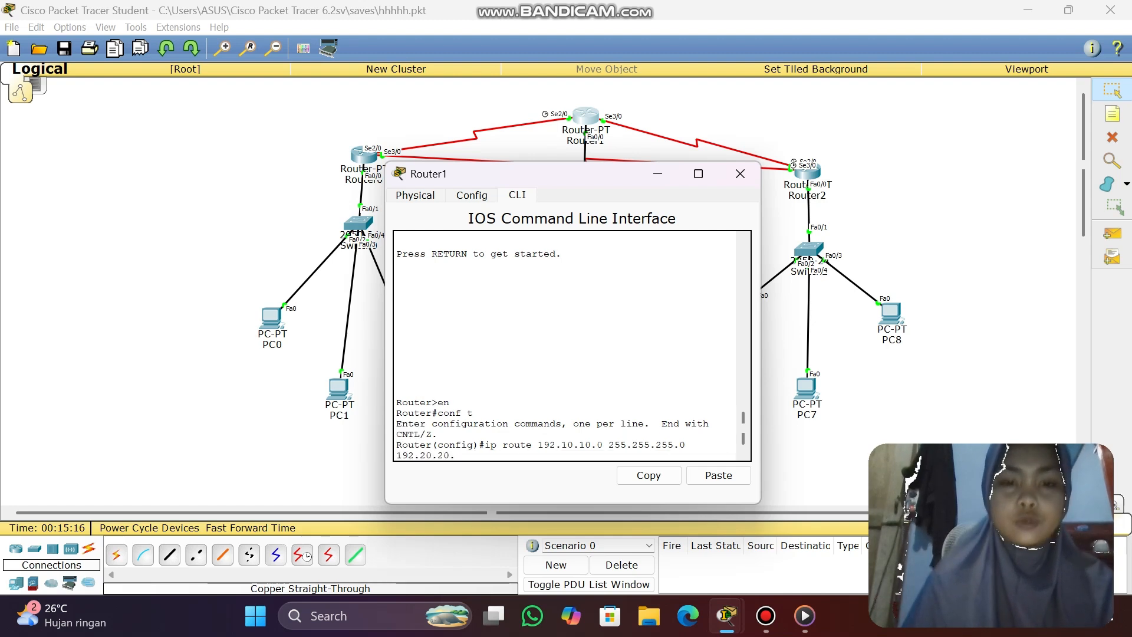
pyautogui.press('Return')
# - Add a static route on Router1 to network 192.30.30.0 with mask 255.255.255.0 via next hop 192.10.10.2
pyautogui.write('ip r')
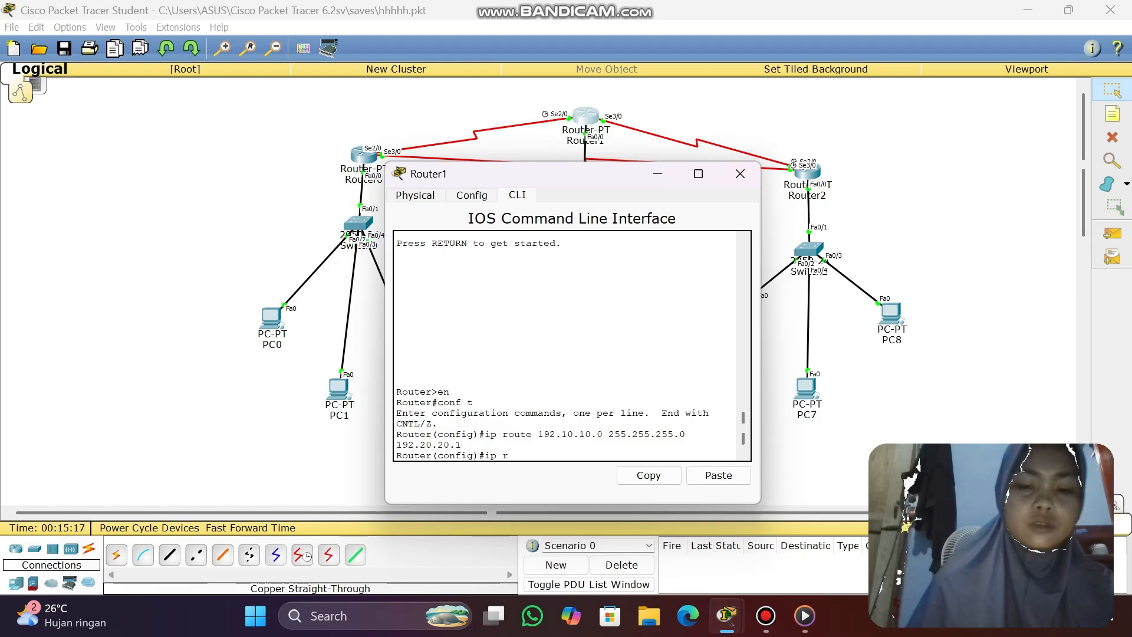
pyautogui.write('oute 192.')
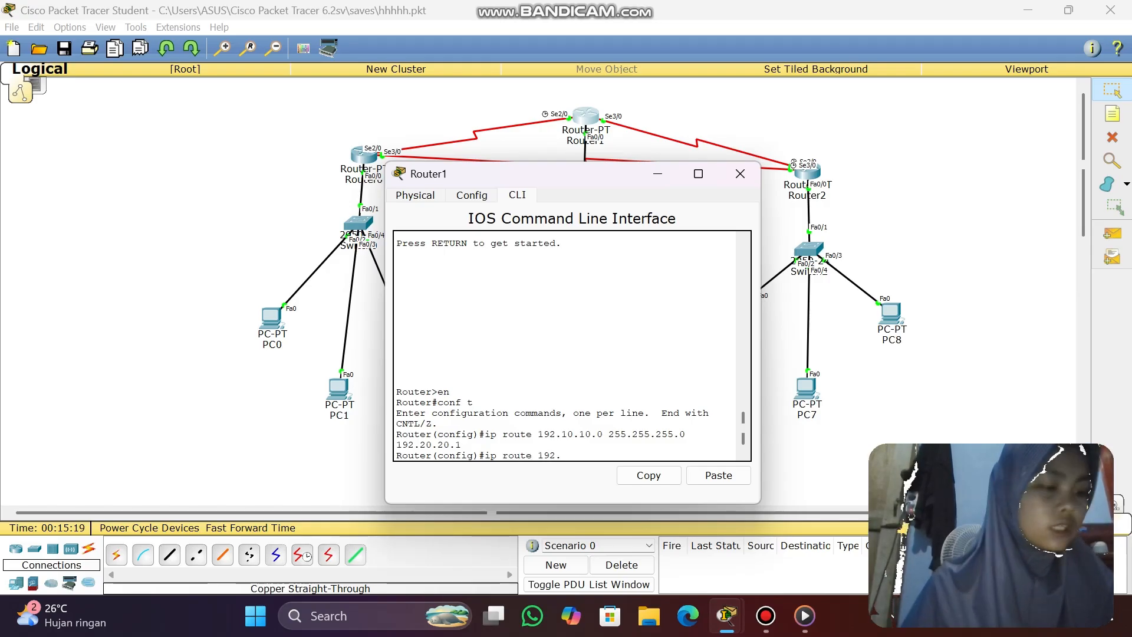
pyautogui.write('30.30.')
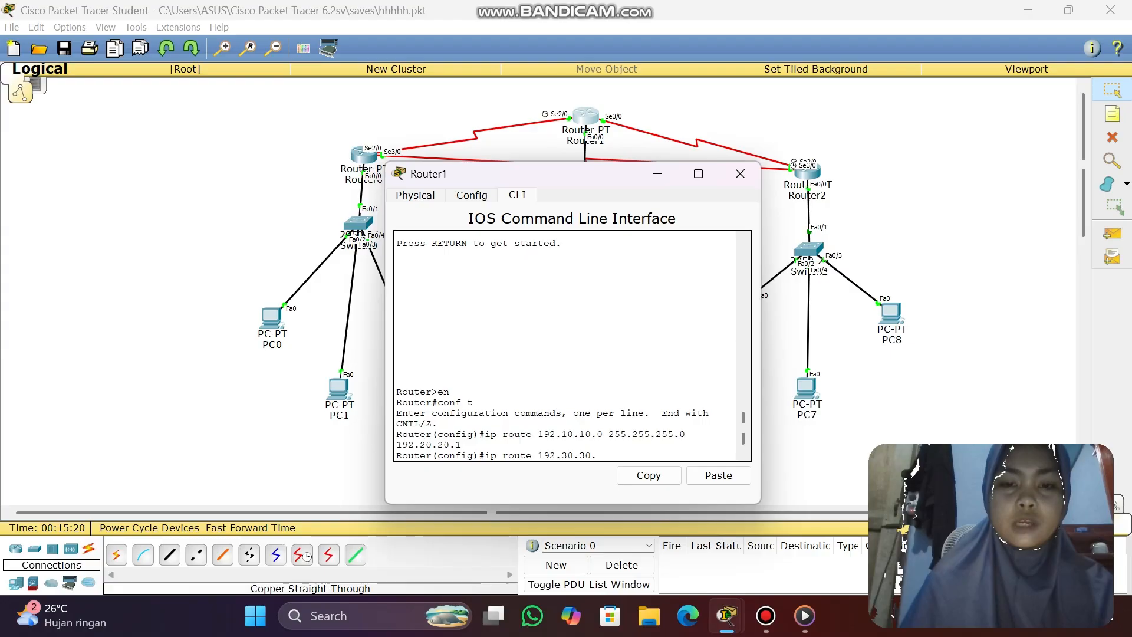
pyautogui.write('0 255.255')
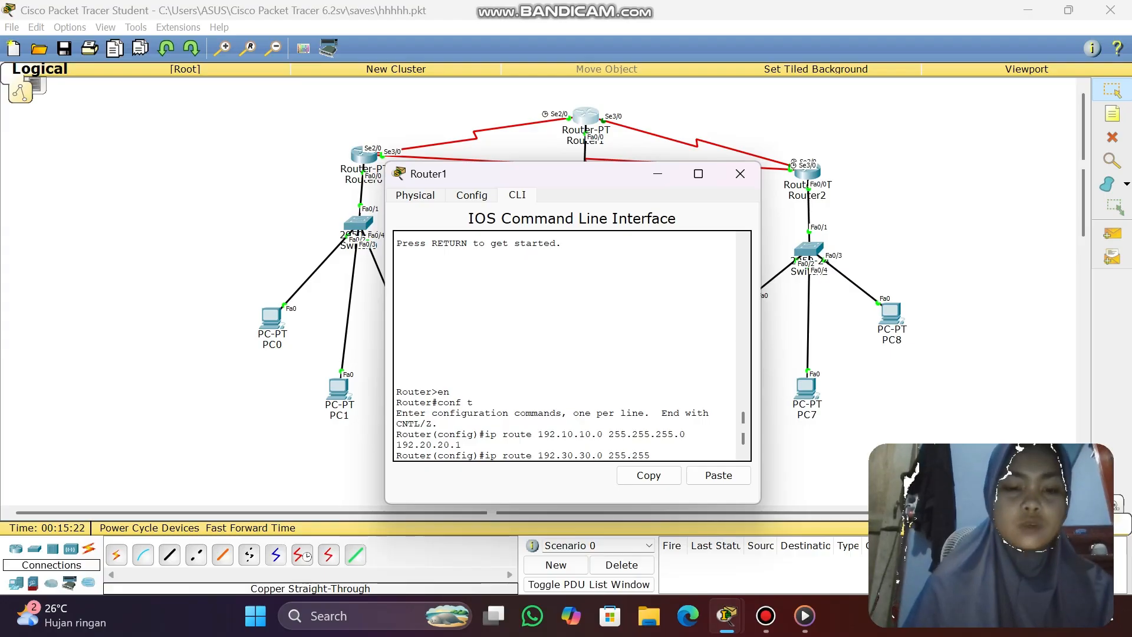
pyautogui.write('.255.0')
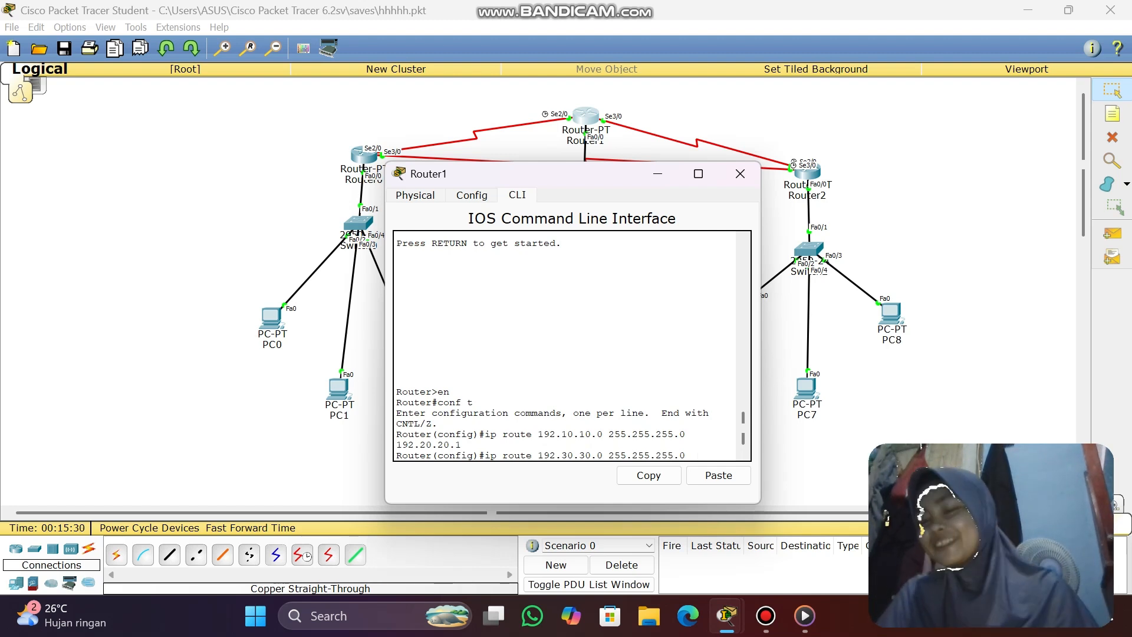
pyautogui.write('1')
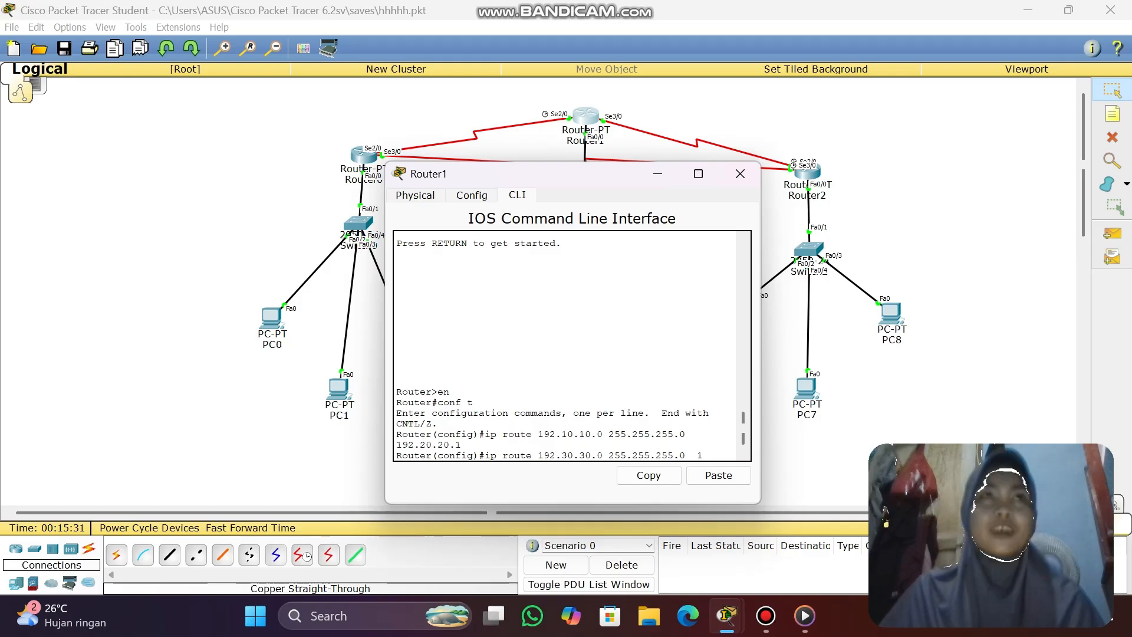
pyautogui.write('92.10.1')
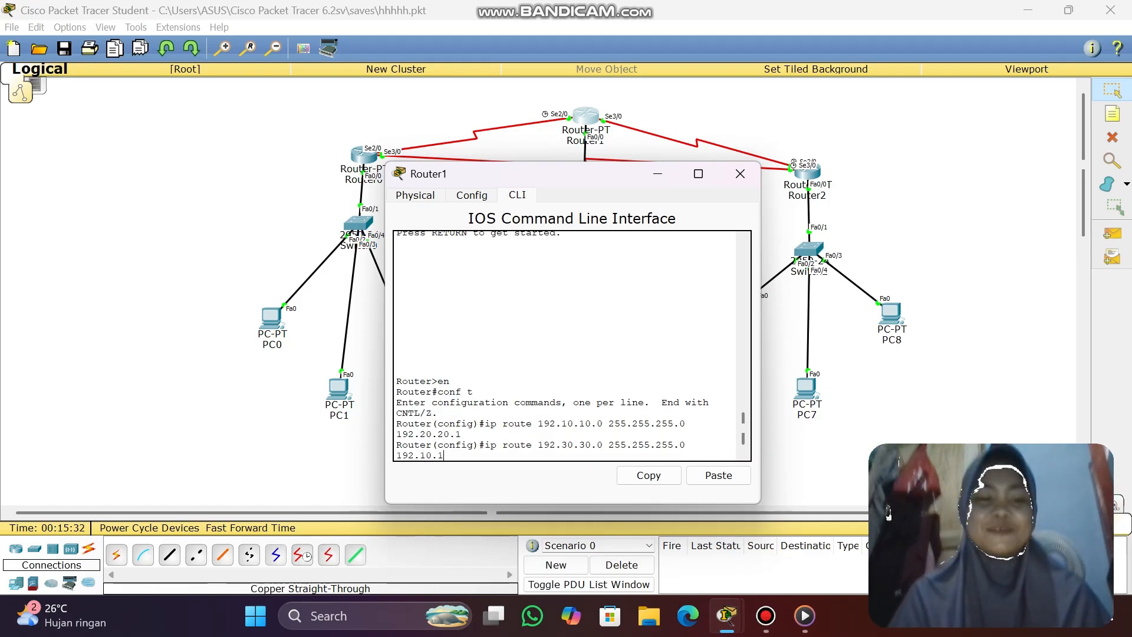
pyautogui.write('0')
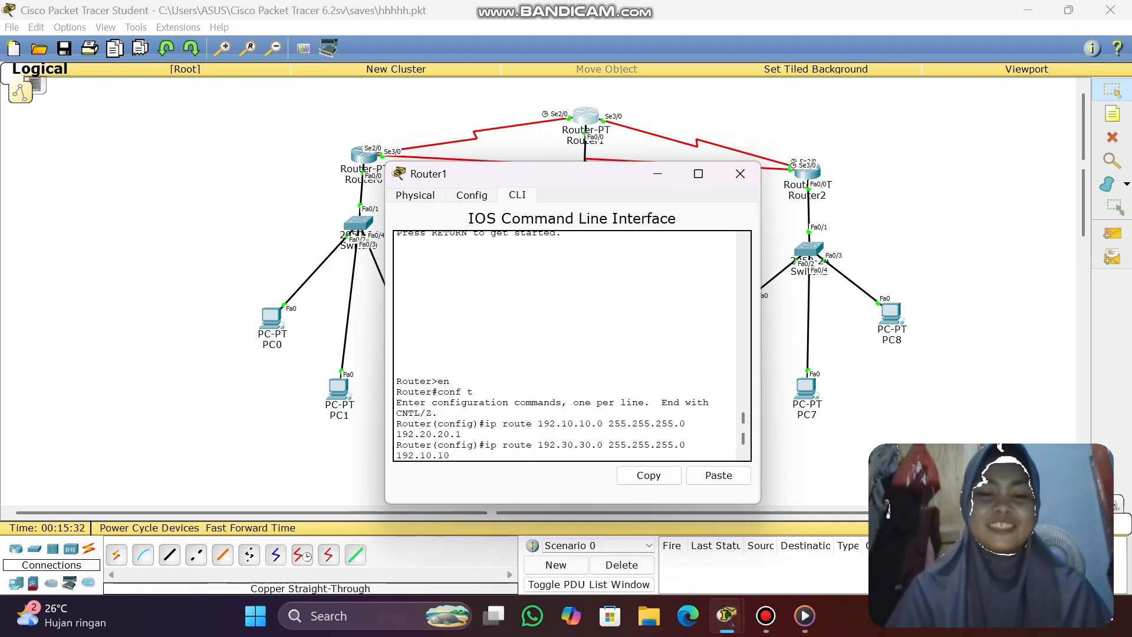
pyautogui.write('.2')
pyautogui.press('Return')
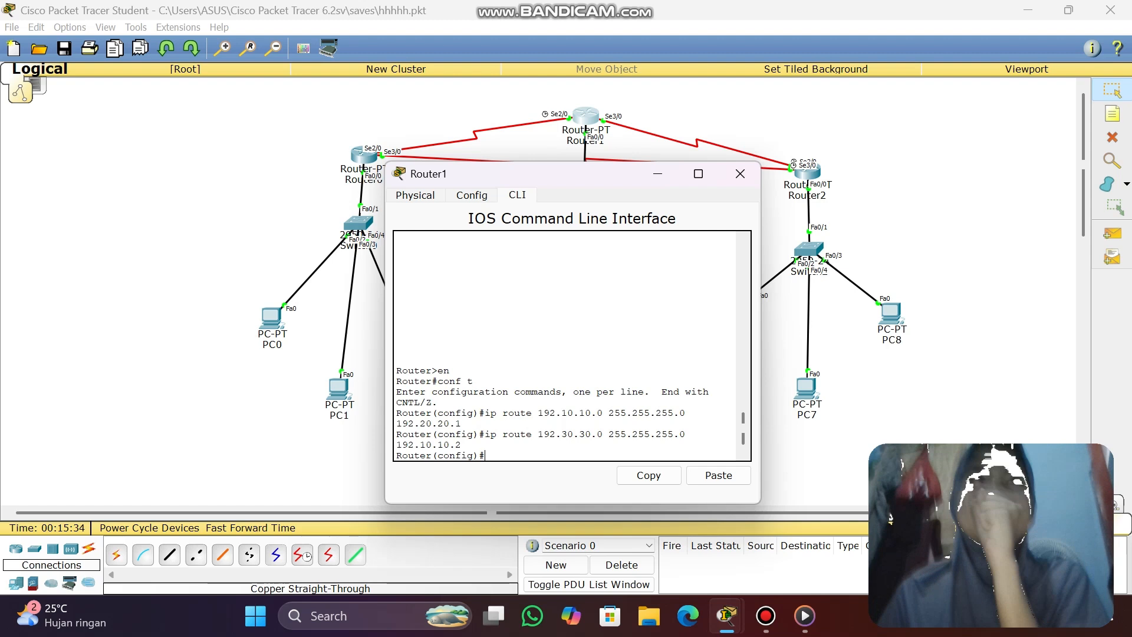
# - Add static routes on Router1 with mask 255.255.255.0 to 20.20.20.0 via 192.20.20.1 and to 30.30.30.0 via 192.10.10.2
pyautogui.write('ip route 20.20.20.0 255.25')
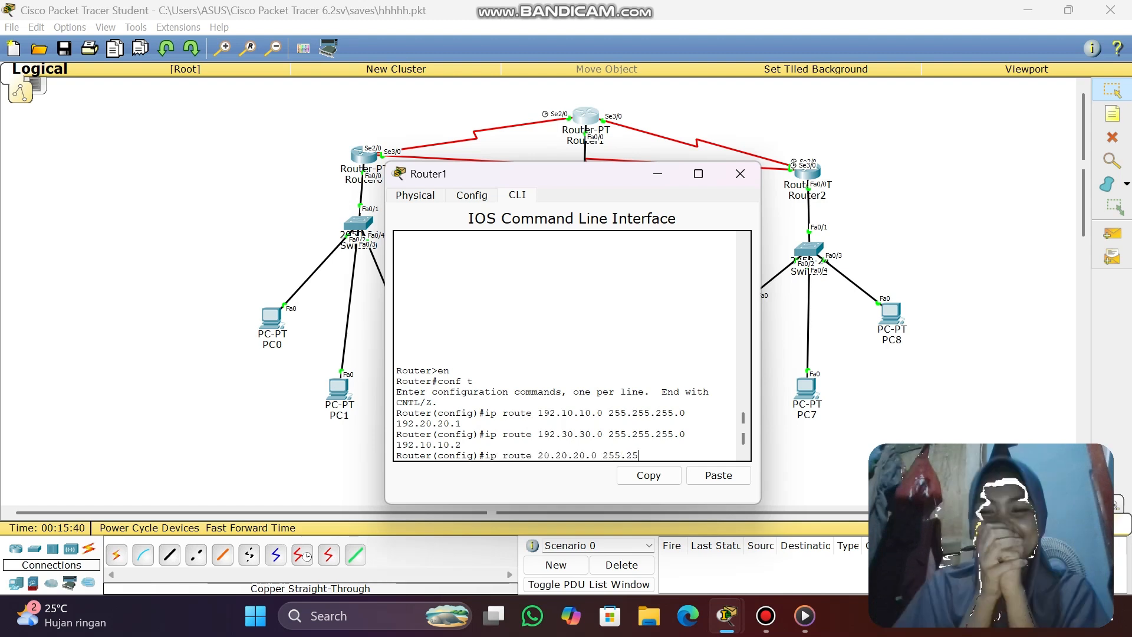
pyautogui.write('5.255.0')
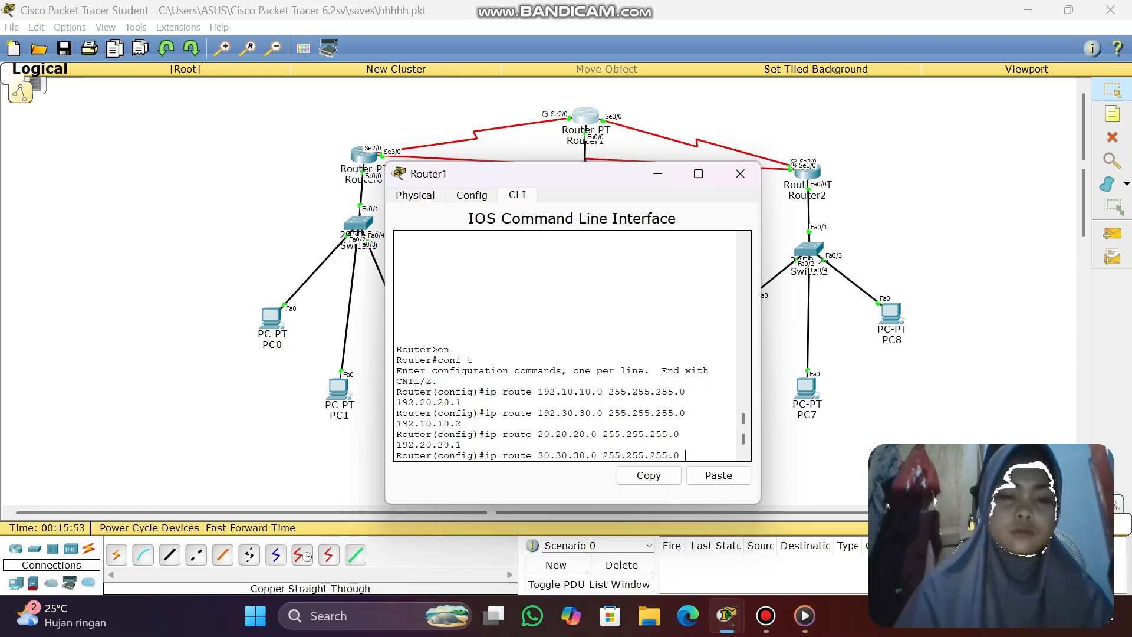
pyautogui.write('192.10.1')
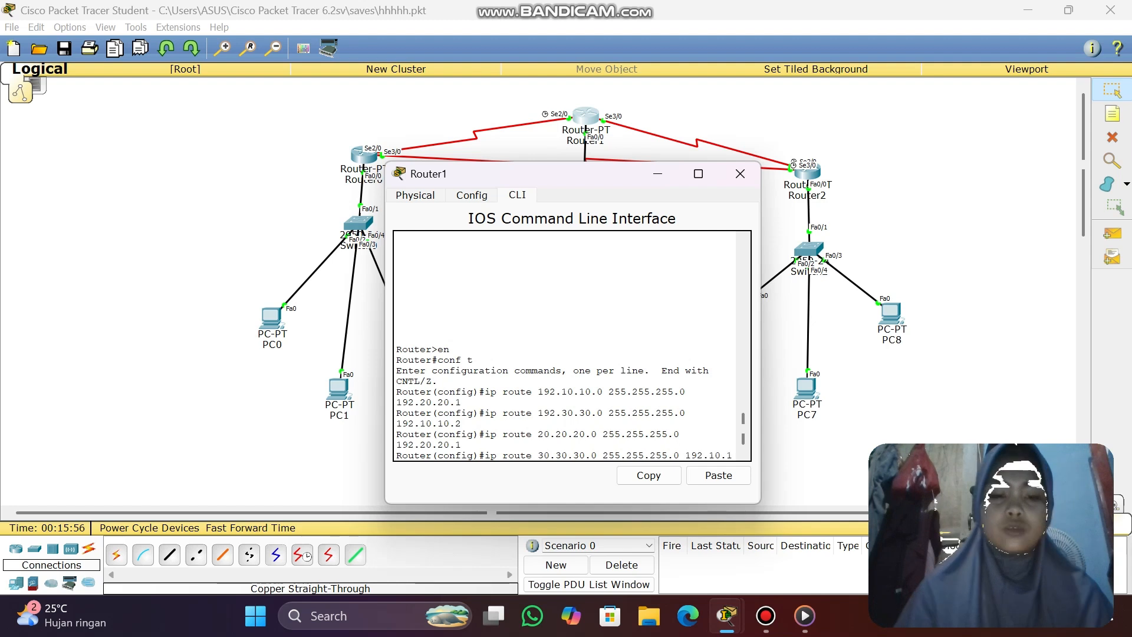
pyautogui.write('0')
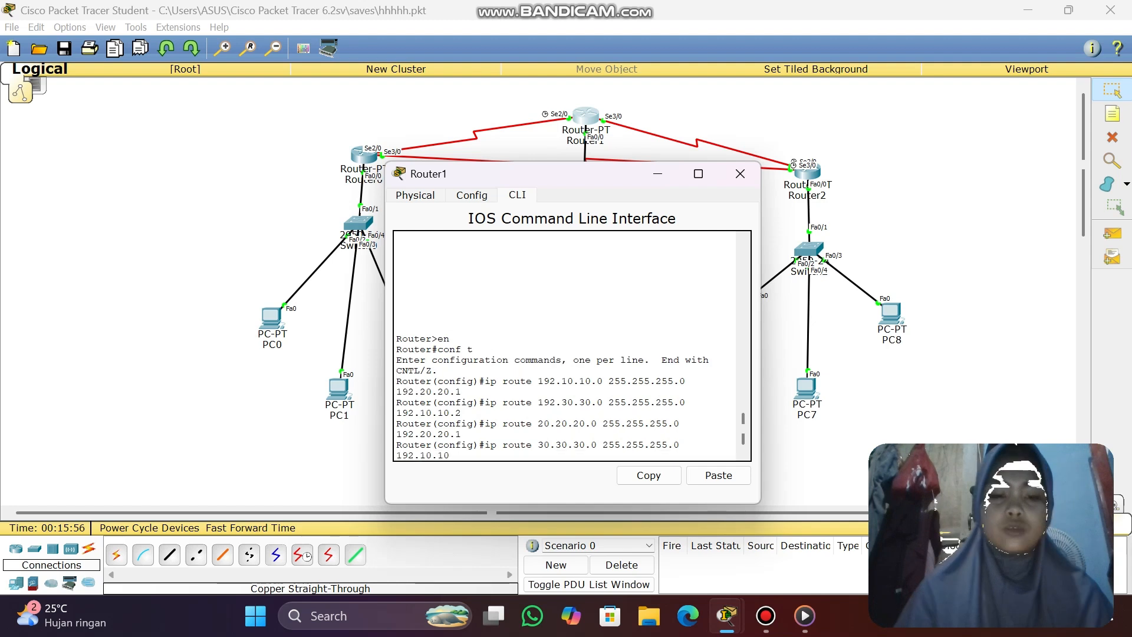
pyautogui.write('.2')
pyautogui.press('Return')
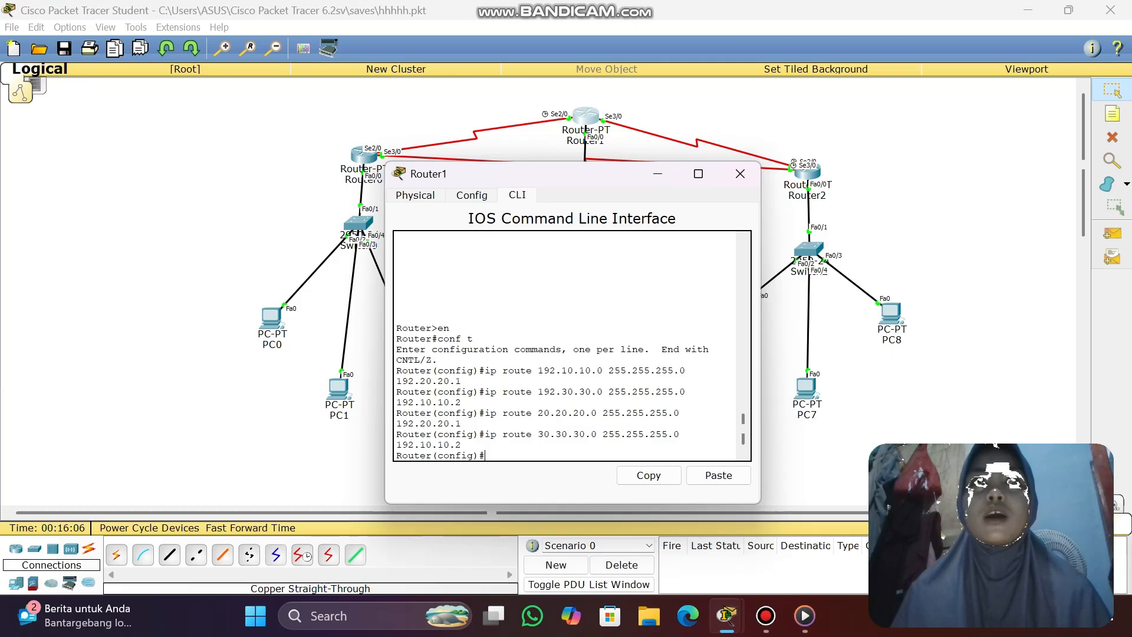
# - Add a second static route on Router1 to network 192.10.10.0 with mask 255.255.255.0 via next hop 192.30.30.2
pyautogui.write('ip')
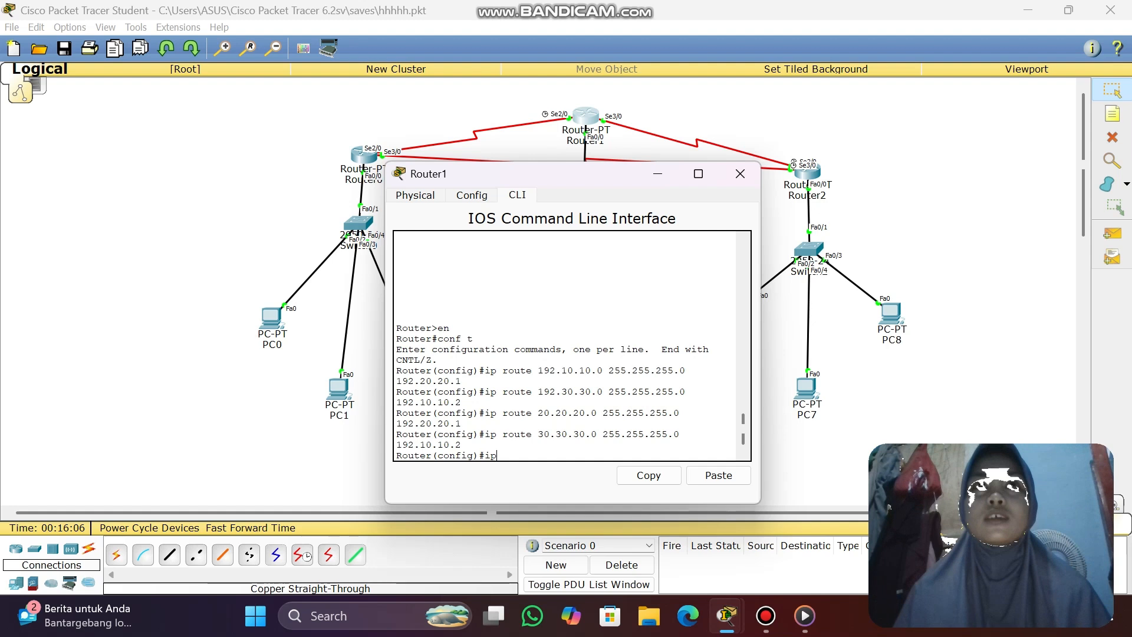
pyautogui.write('ro')
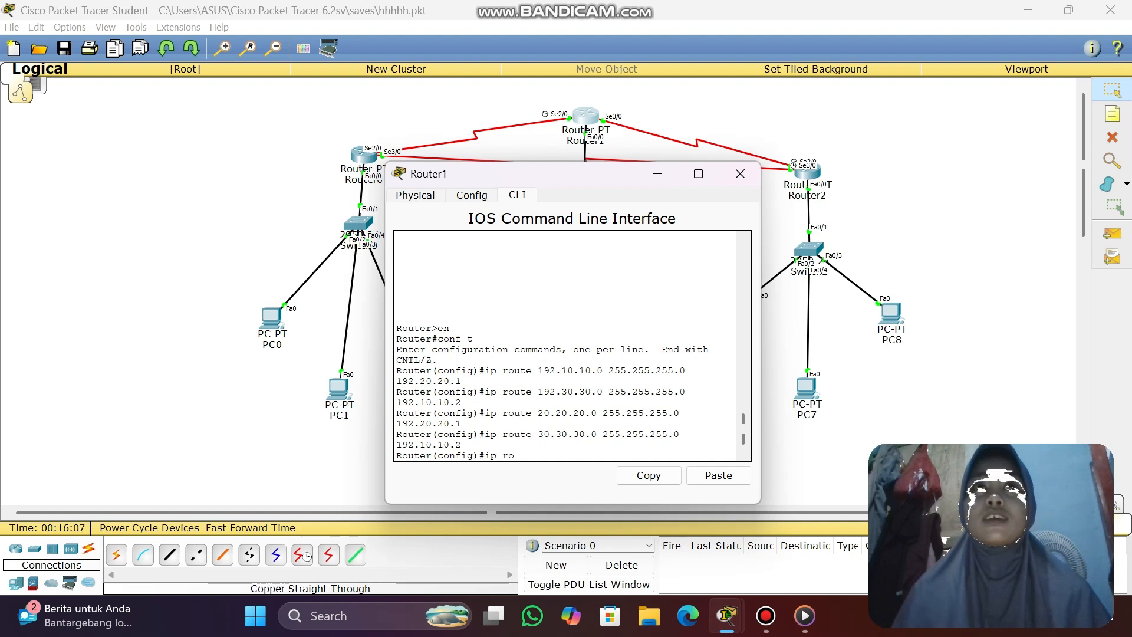
pyautogui.write('ute 192.10.10.0 255.255.255.0')
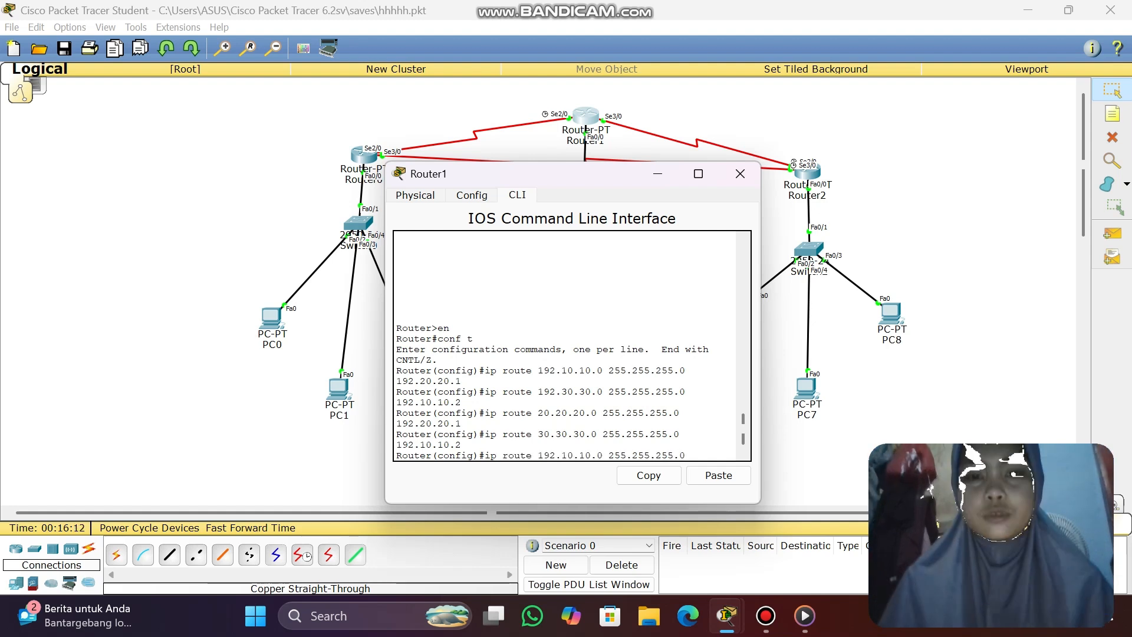
pyautogui.write(' 1')
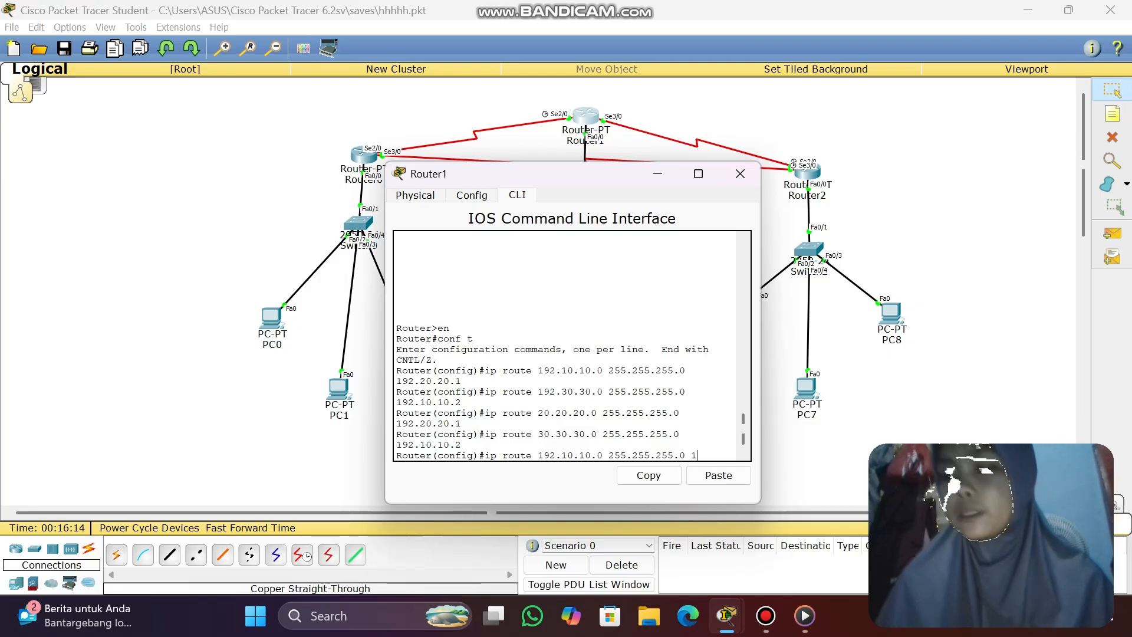
pyautogui.write('92')
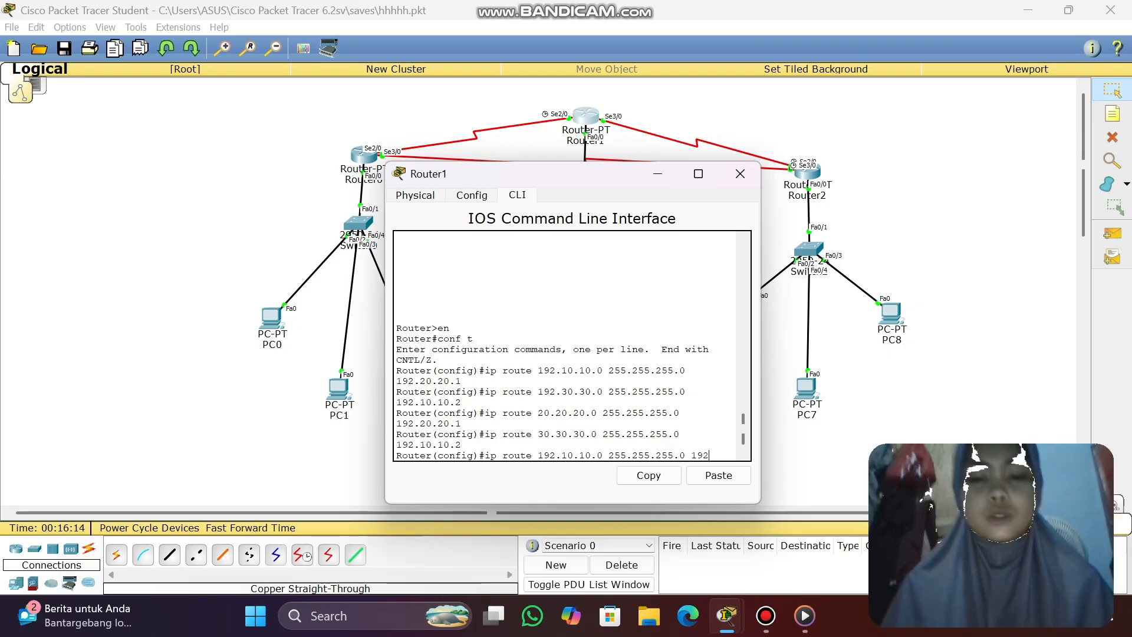
pyautogui.write('.')
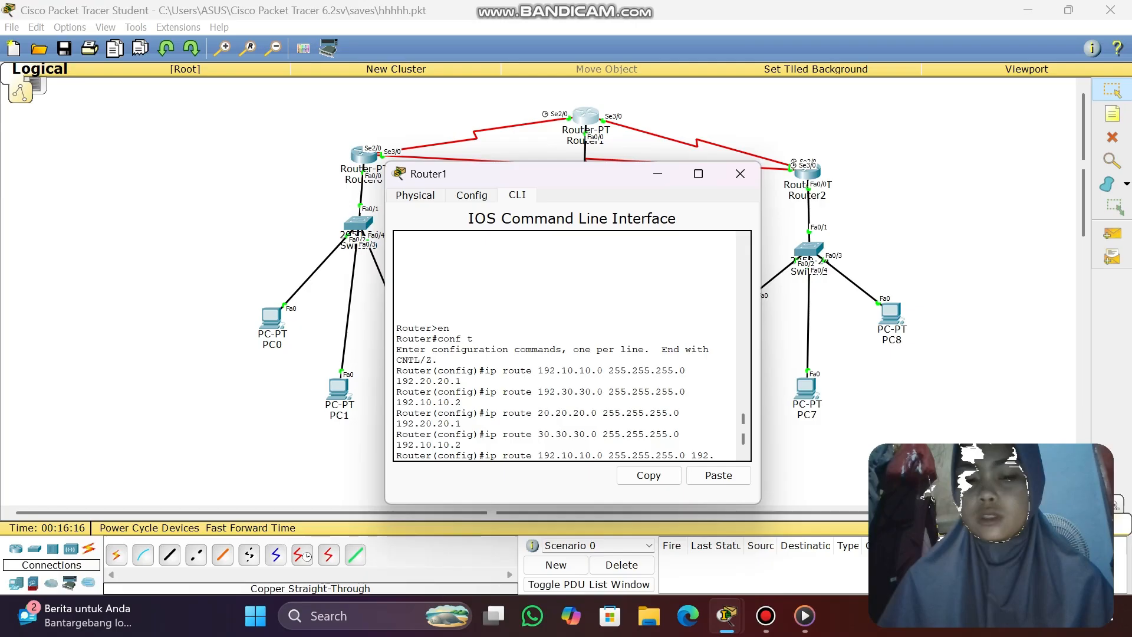
pyautogui.write('10.10.')
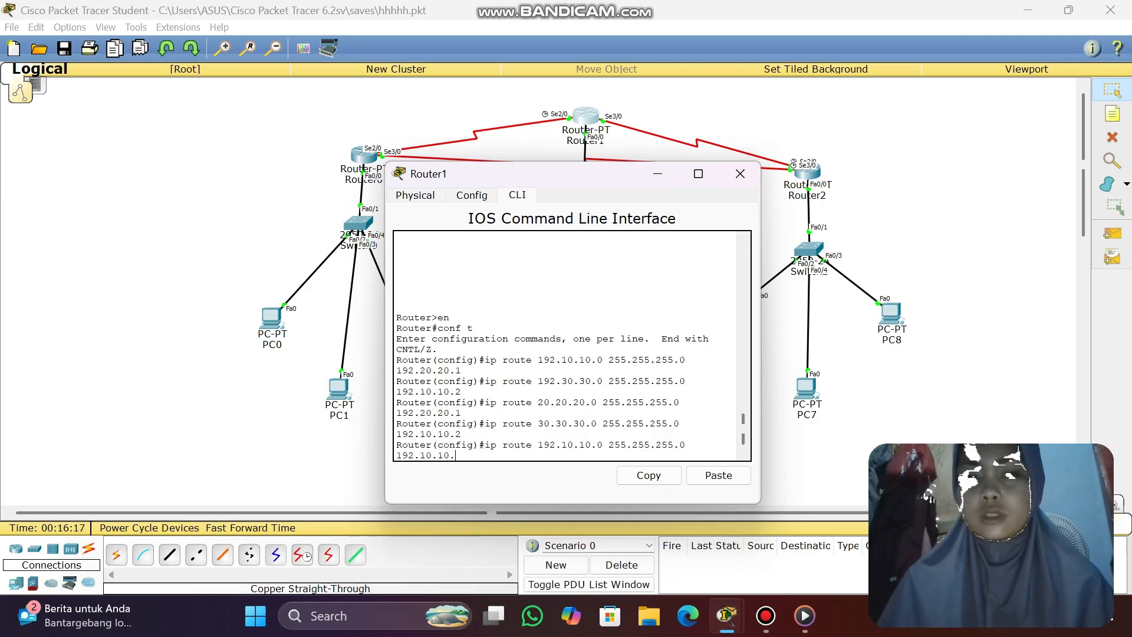
pyautogui.press('BackSpace')
pyautogui.press('BackSpace')
pyautogui.press('BackSpace')
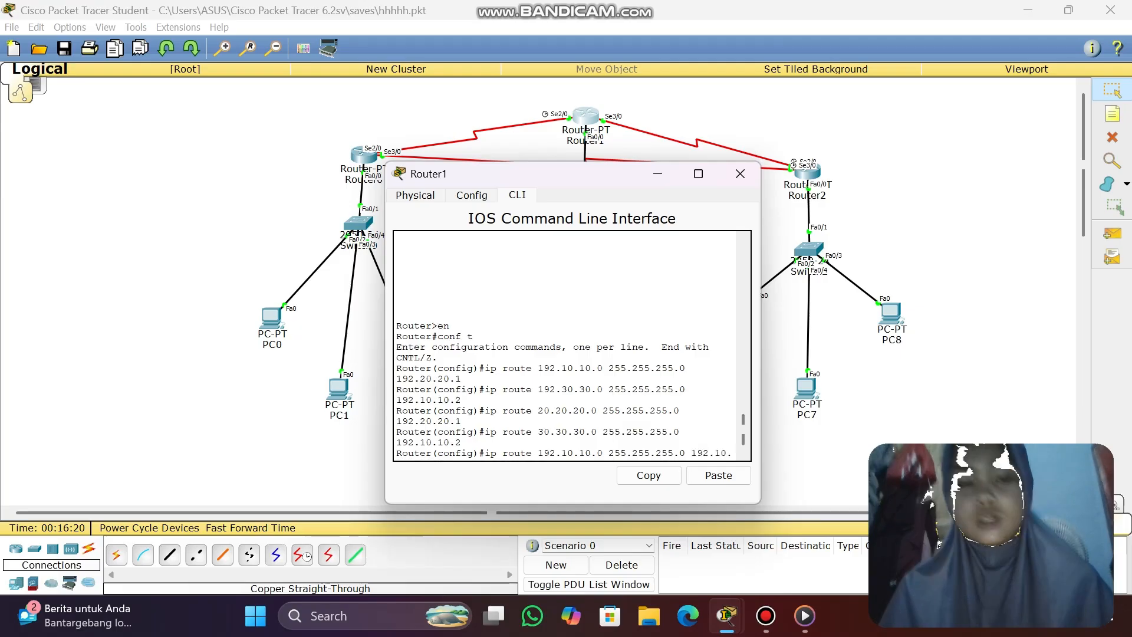
pyautogui.press('BackSpace')
pyautogui.press('BackSpace')
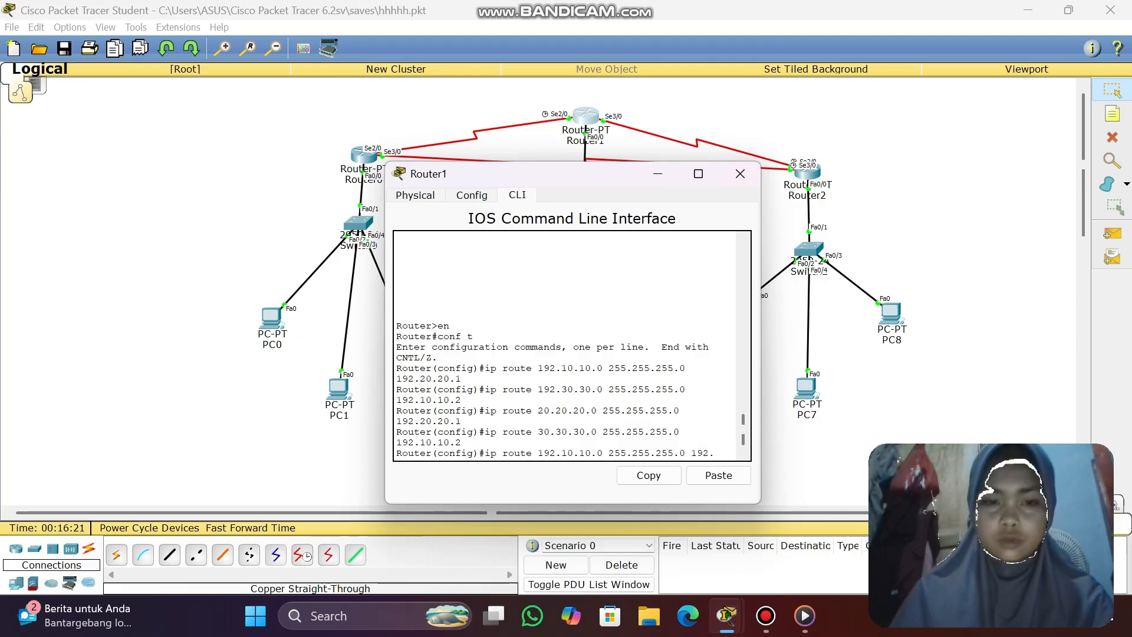
pyautogui.write('0')
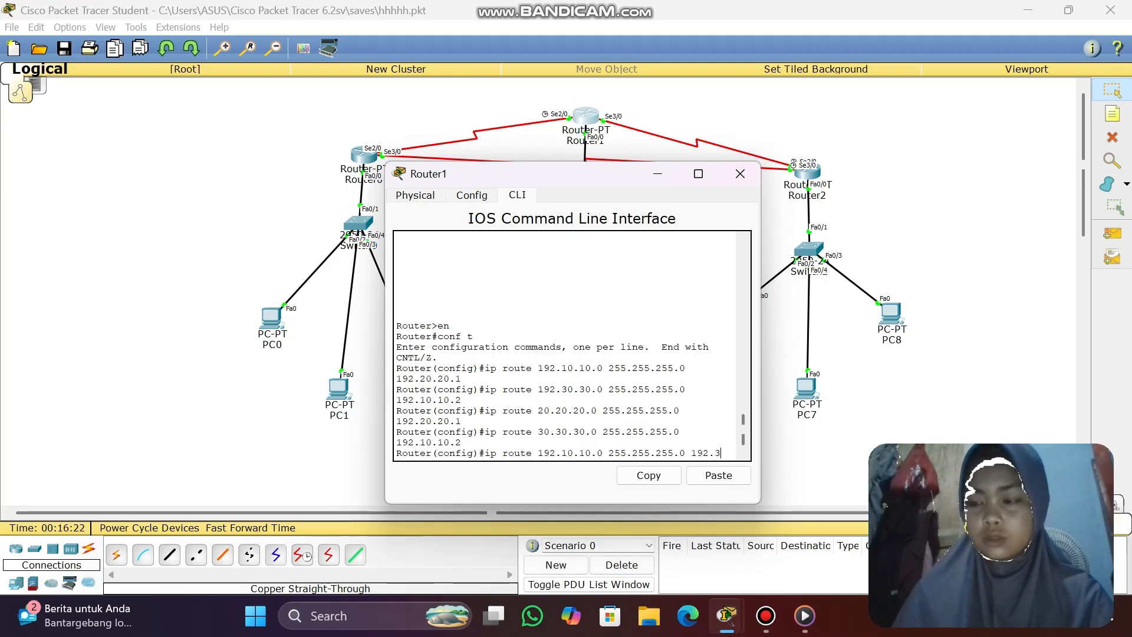
pyautogui.write('.30.')
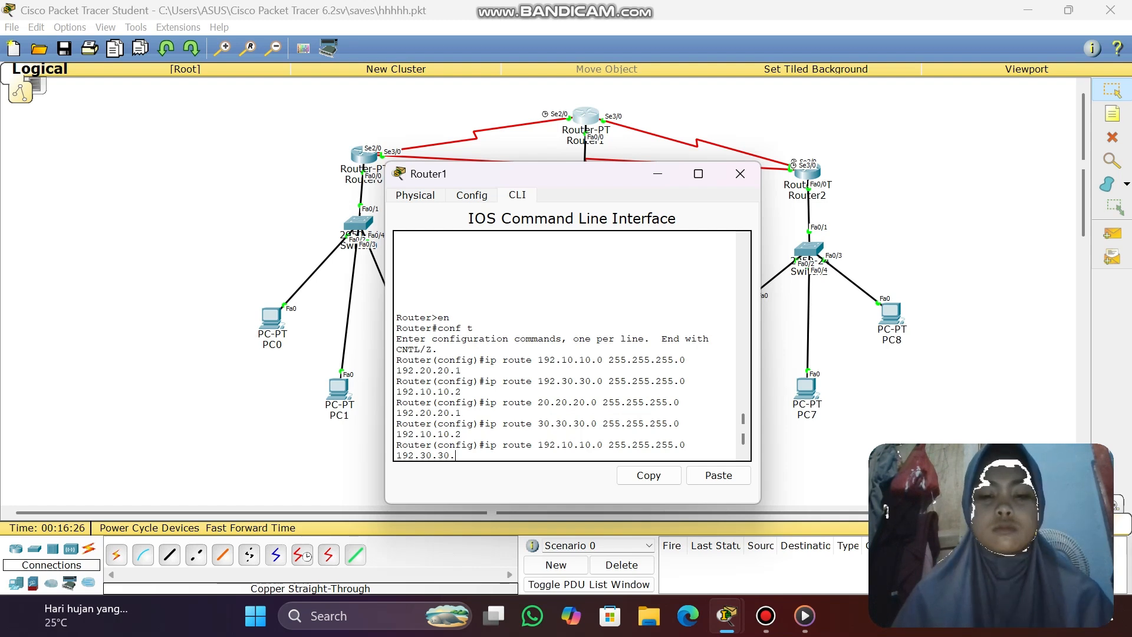
pyautogui.write('2')
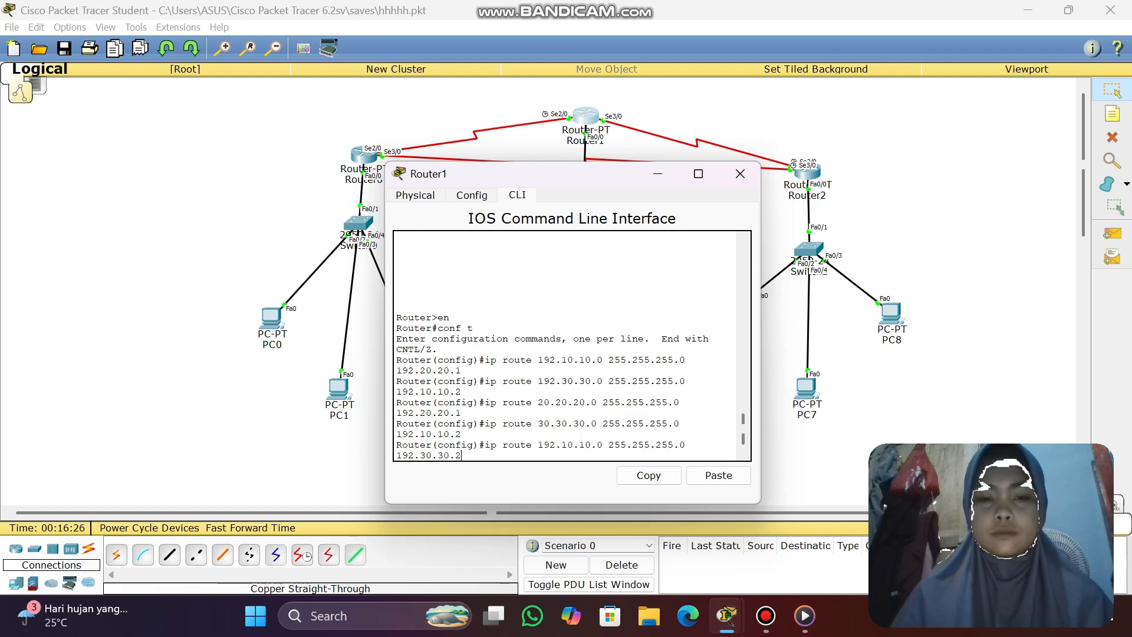
pyautogui.press('Return')
# - Add a static route on Router1 to network 192.20.20.0 with mask 255.255.255.0 via next hop 192.10.10.1
pyautogui.write('ip')
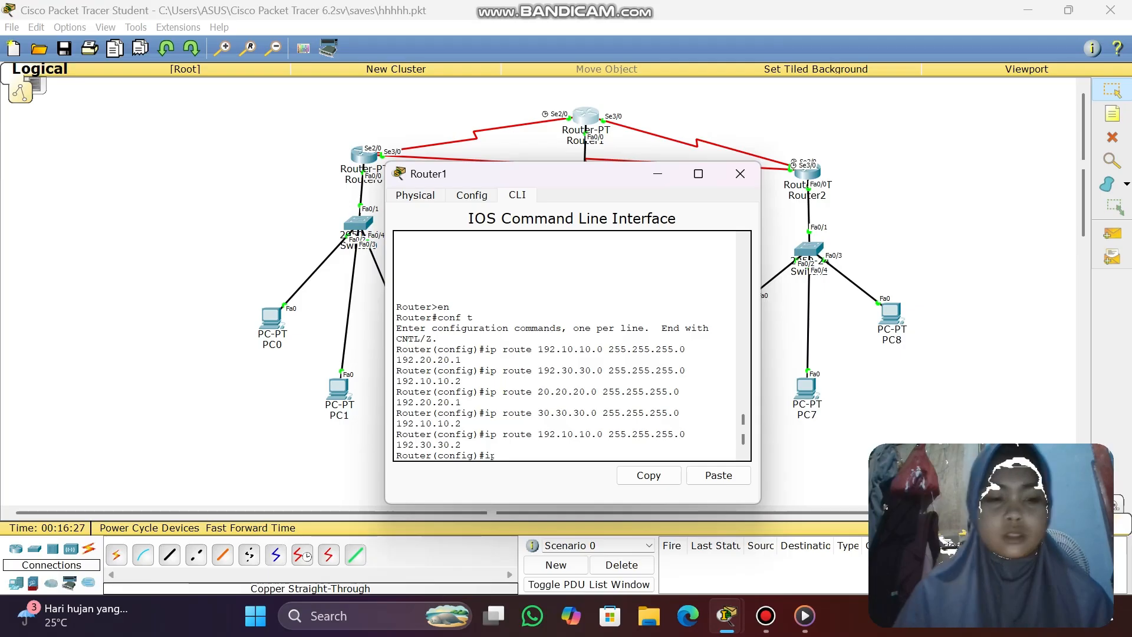
pyautogui.write(' route')
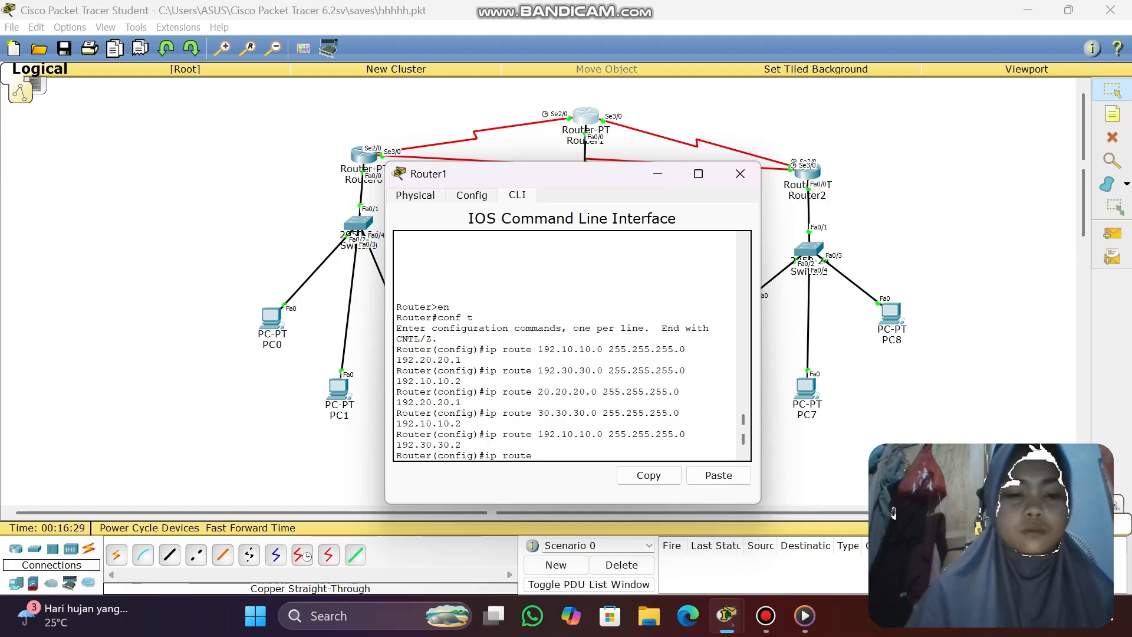
pyautogui.write(' 19')
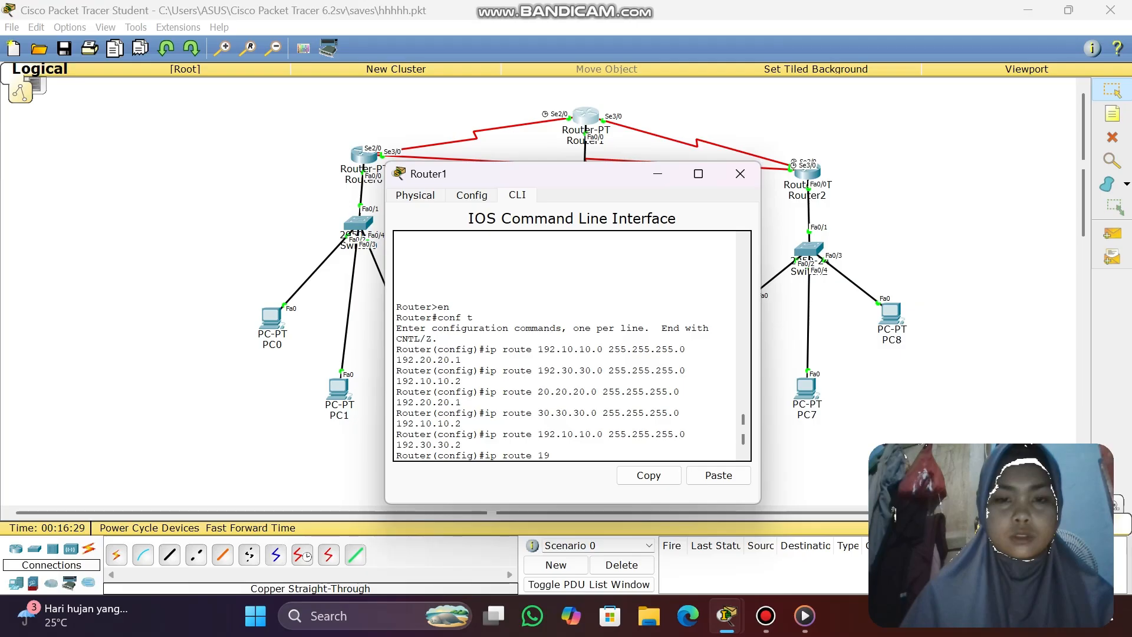
pyautogui.write('2.')
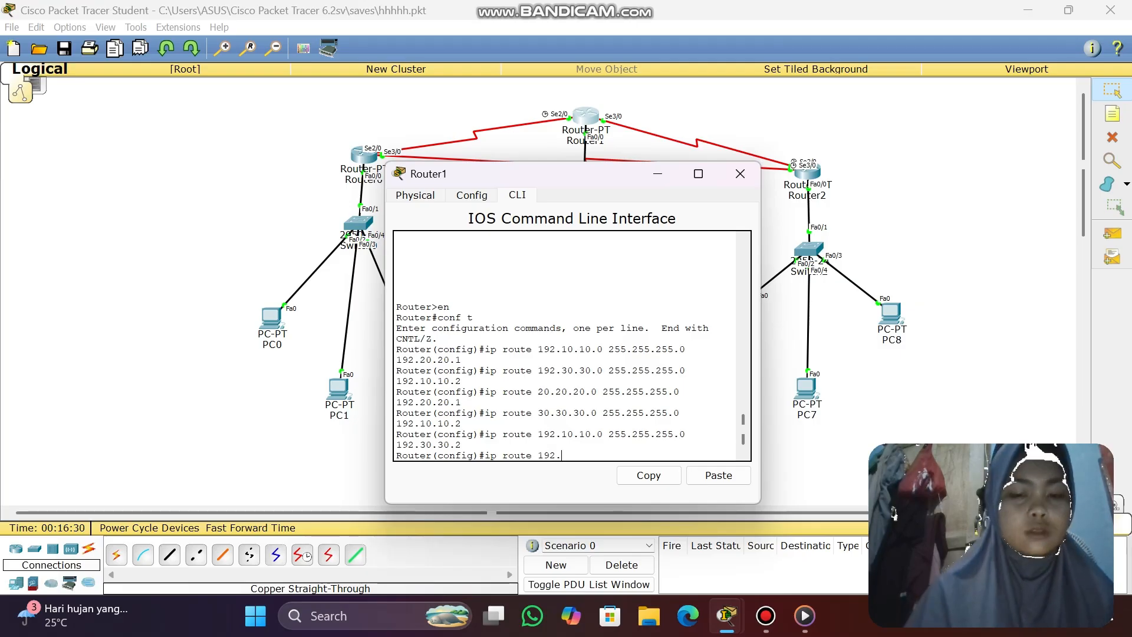
pyautogui.write('20.2')
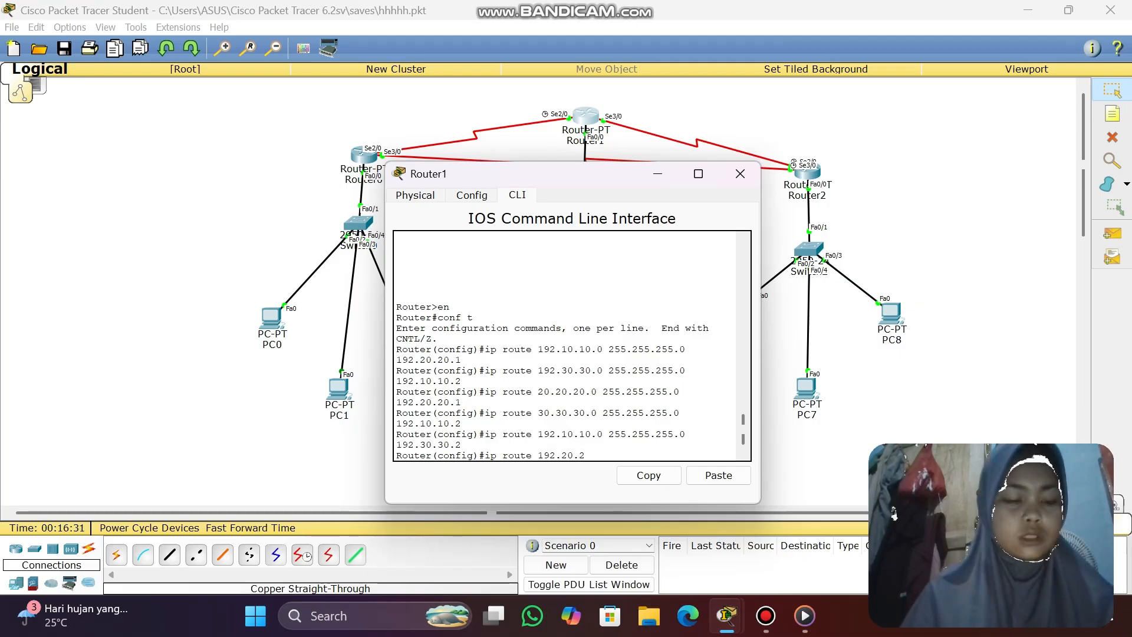
pyautogui.write('0.')
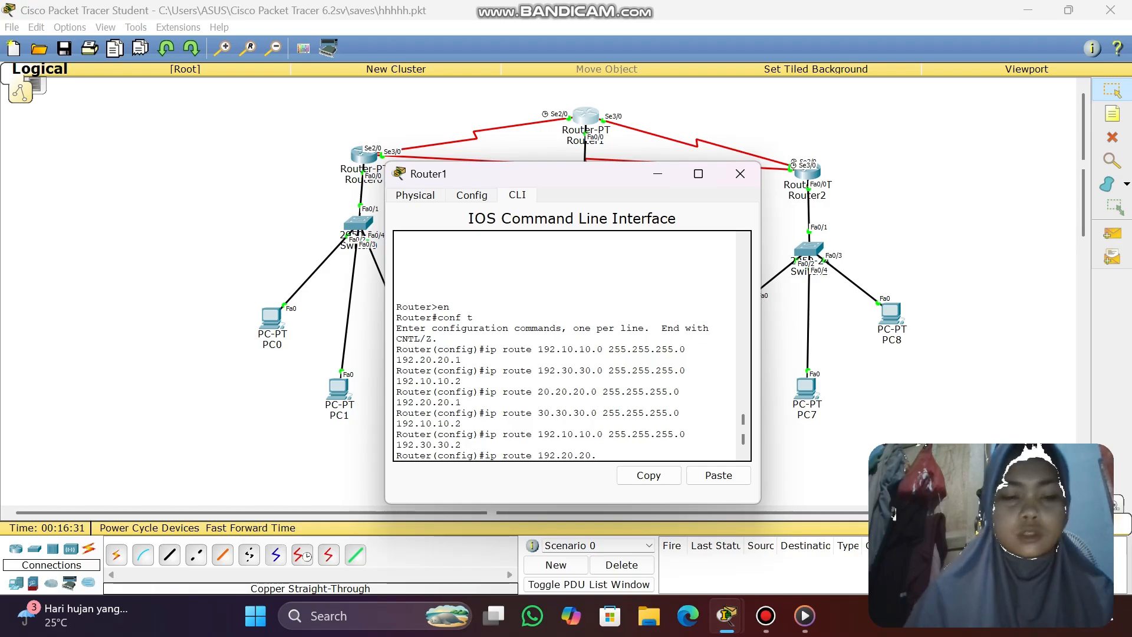
pyautogui.write('0 255')
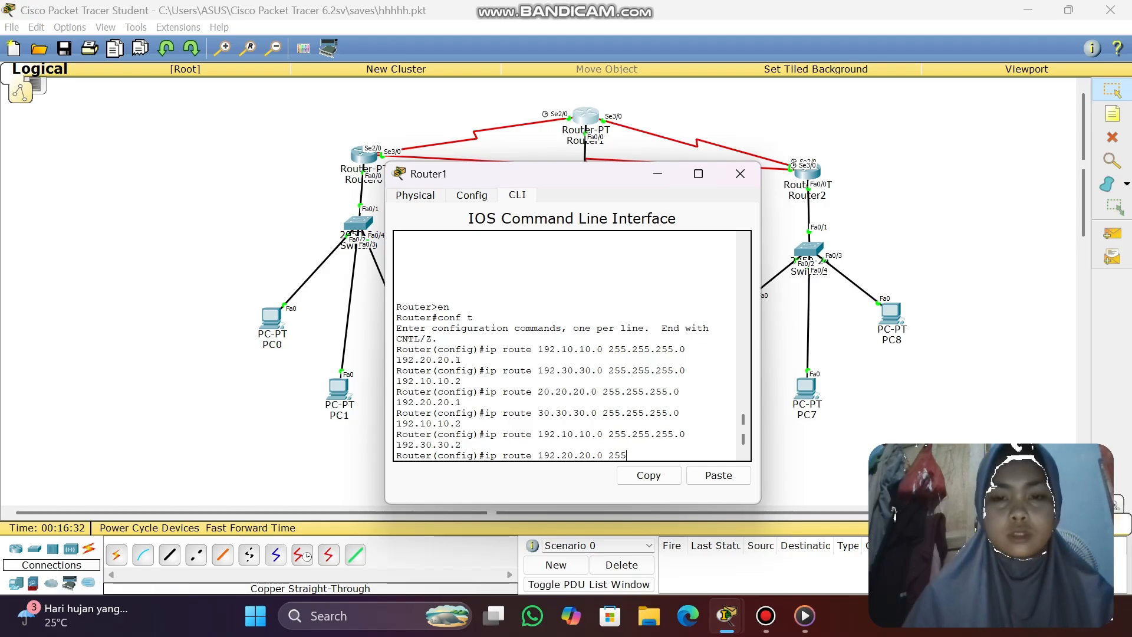
pyautogui.write('.')
pyautogui.write('255.255')
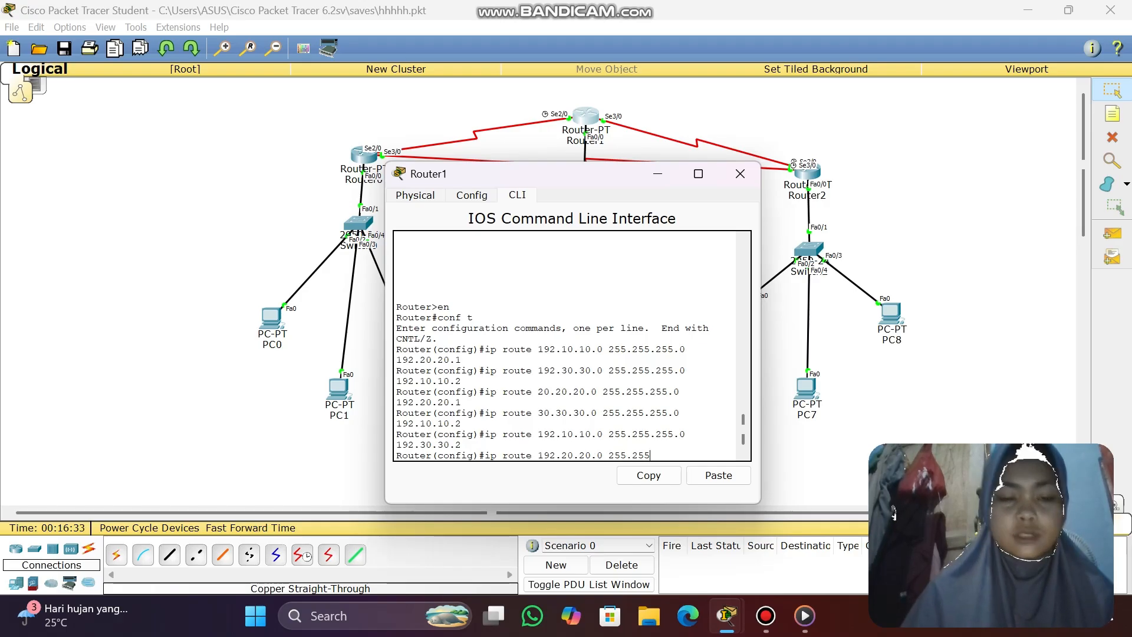
pyautogui.write('.255.0')
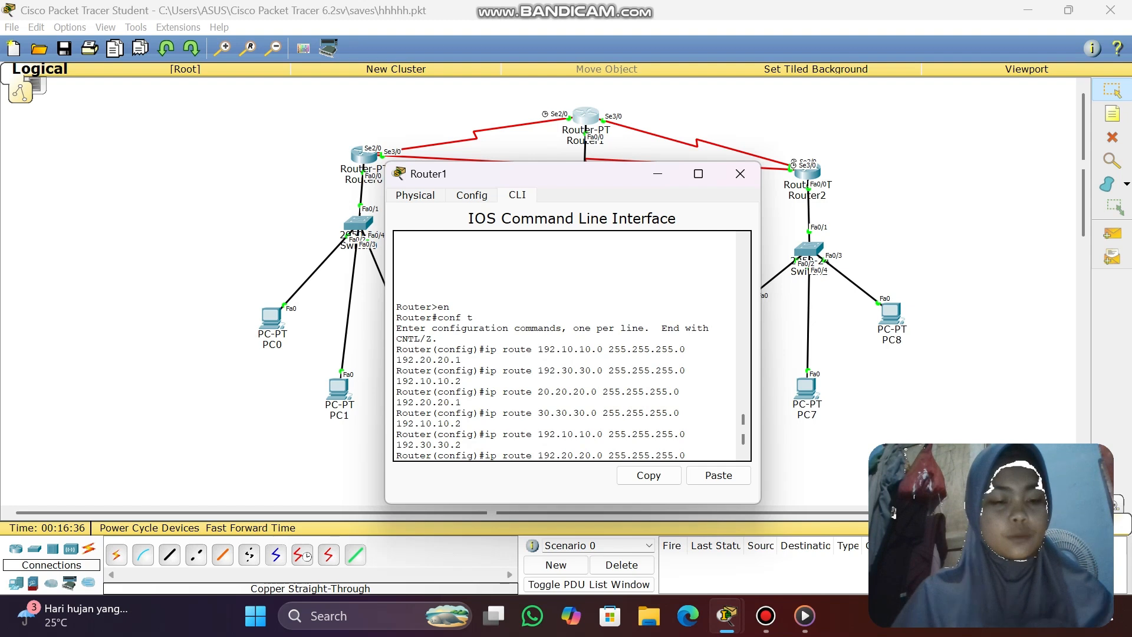
pyautogui.write('192')
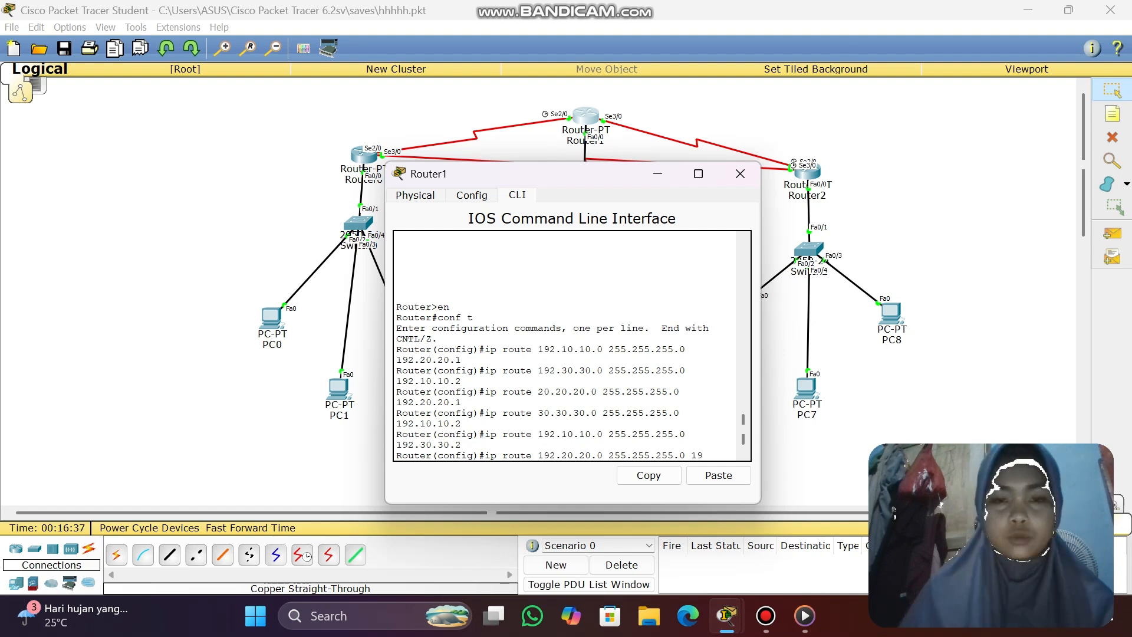
pyautogui.write('.1')
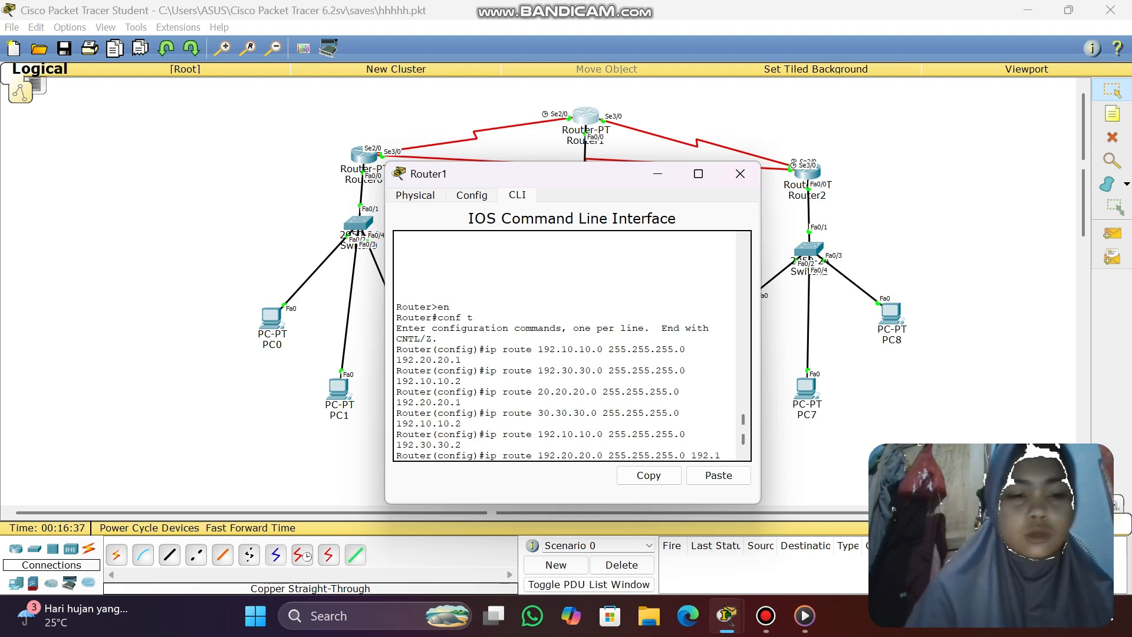
pyautogui.write('0.10')
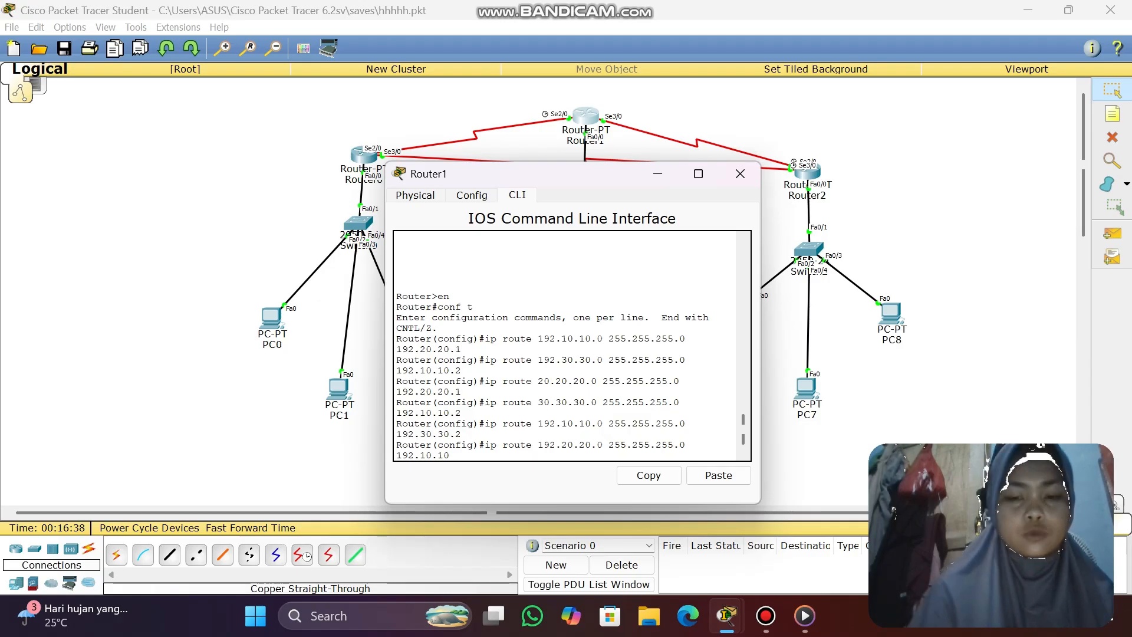
pyautogui.write('.1')
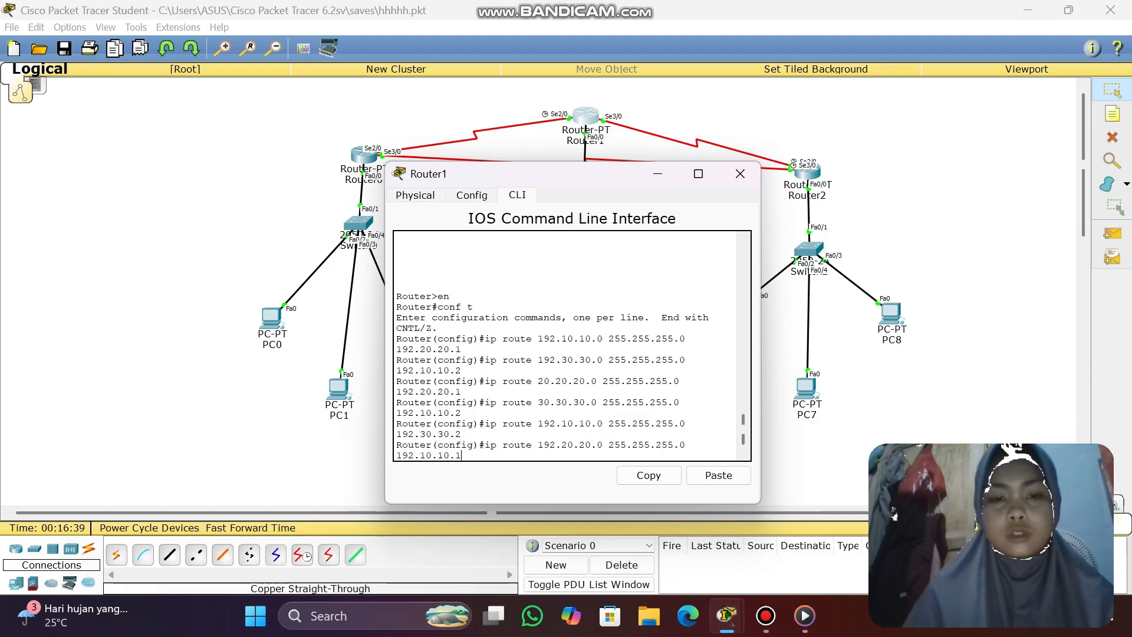
pyautogui.press('Return')
# - Add a second static route on Router1 to network 30.30.30.0 with mask 255.255.255.0 via next hop 192.30.30.2
pyautogui.write('ig)#ip ')
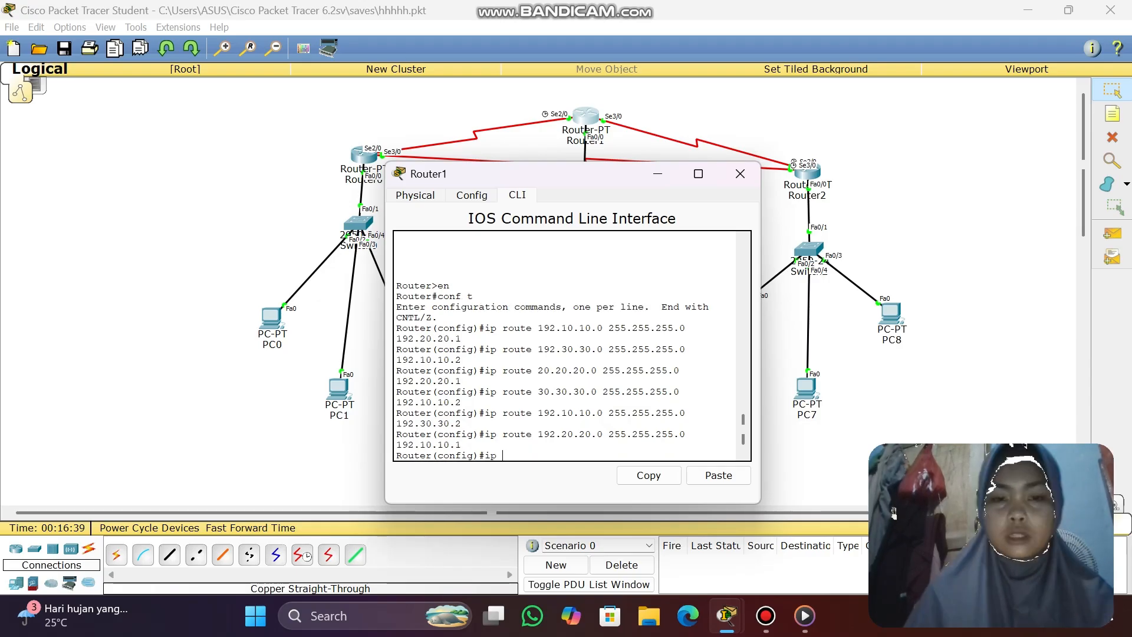
pyautogui.write('route ')
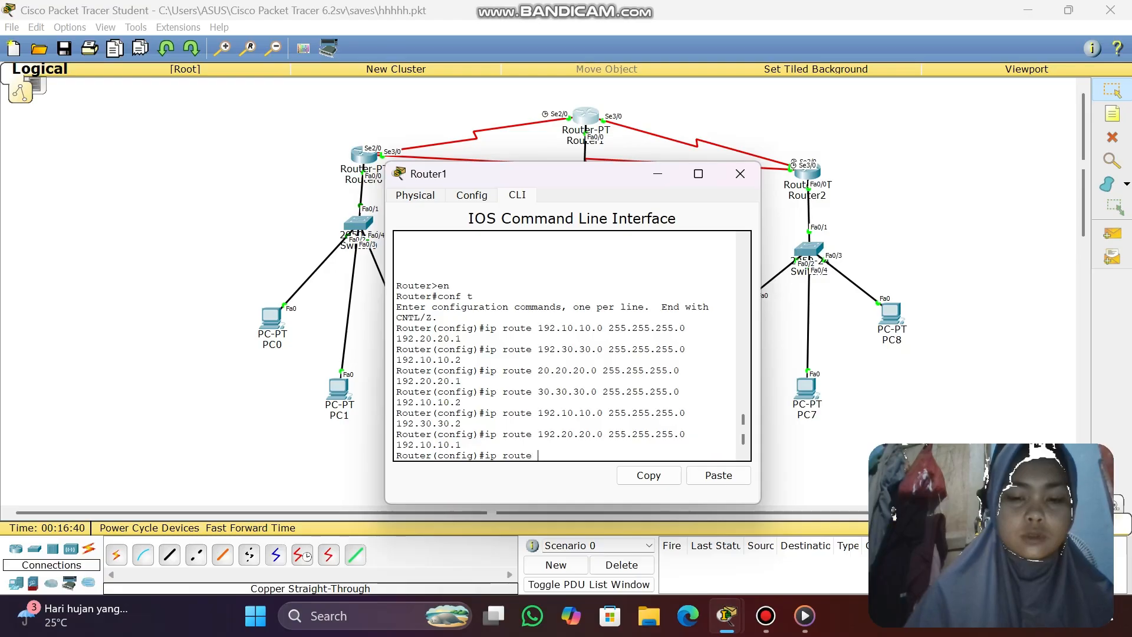
pyautogui.write('3')
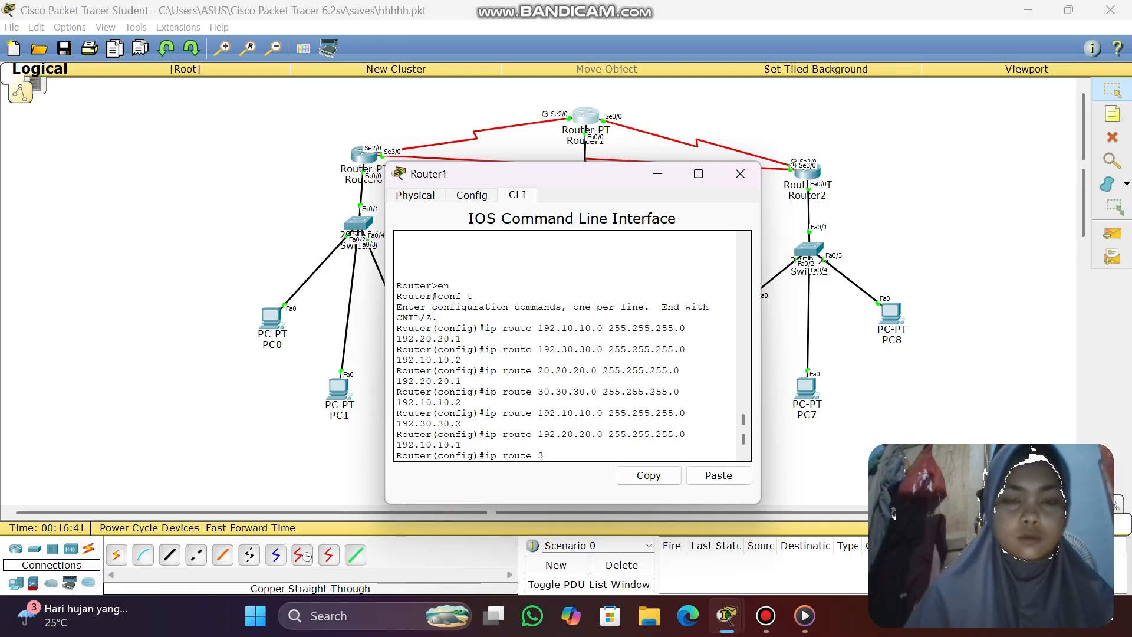
pyautogui.write('0.30.')
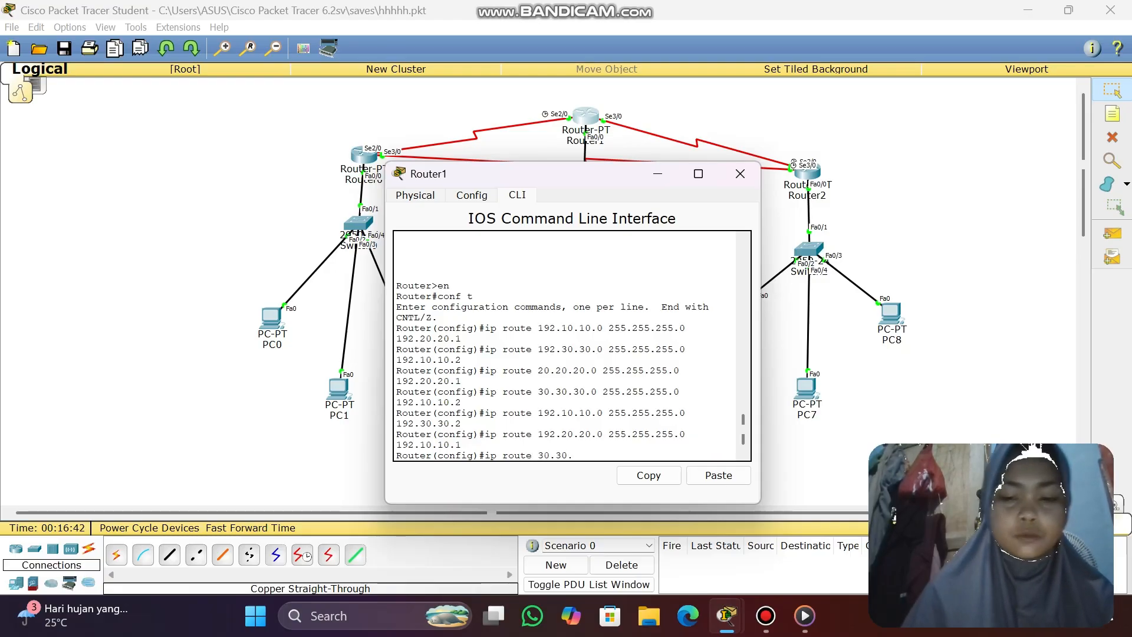
pyautogui.write('30.0')
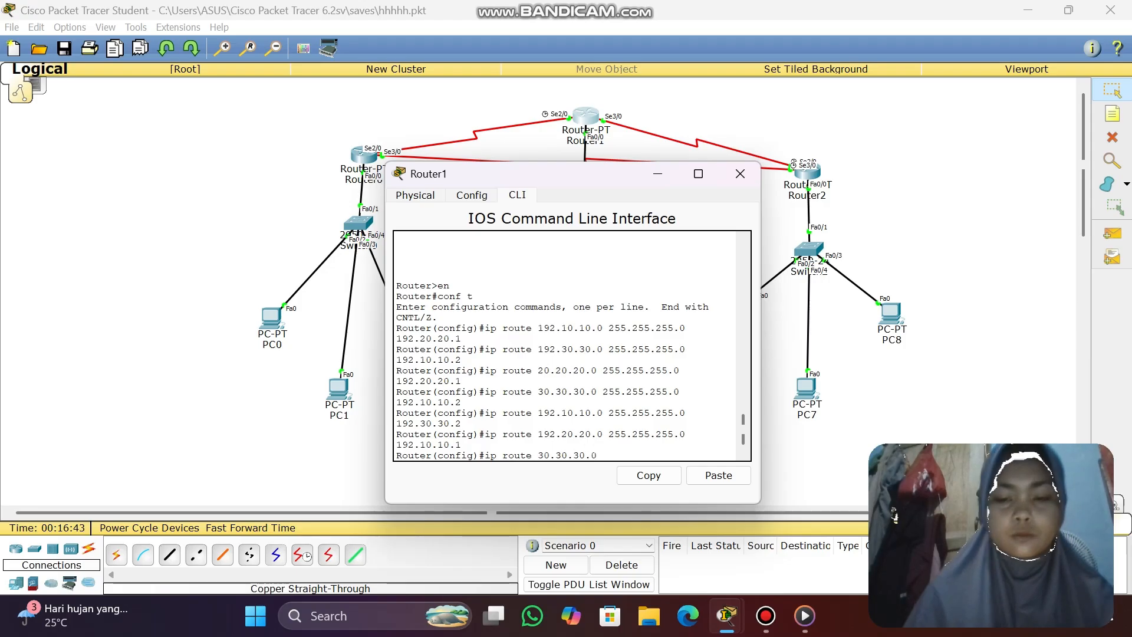
pyautogui.write(' 255.25')
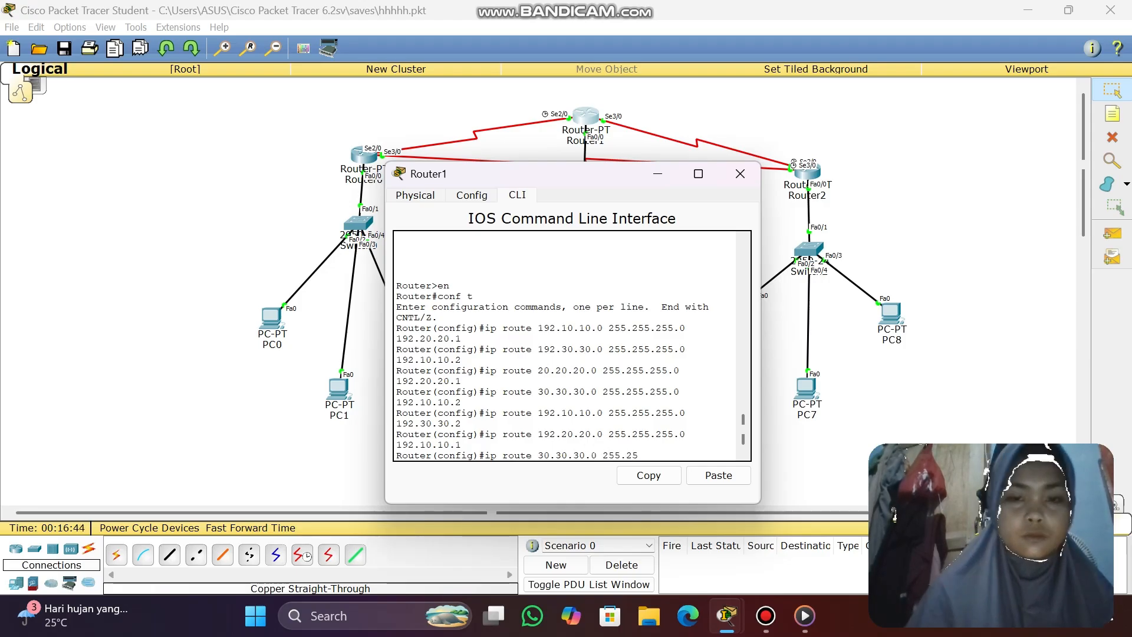
pyautogui.write('5.25')
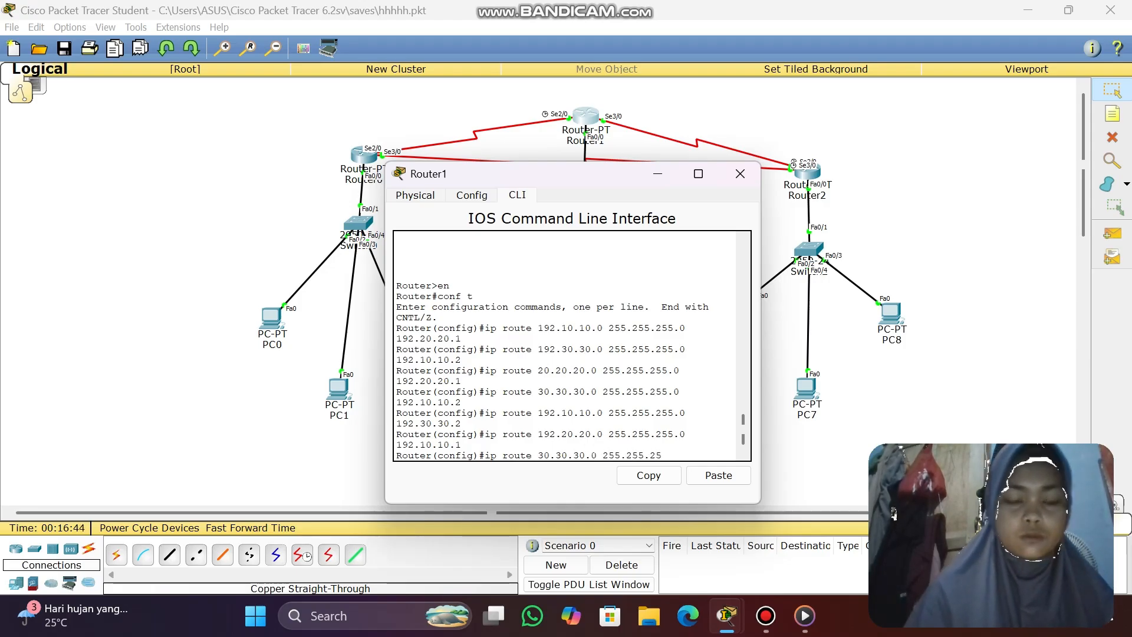
pyautogui.write('5.0 ')
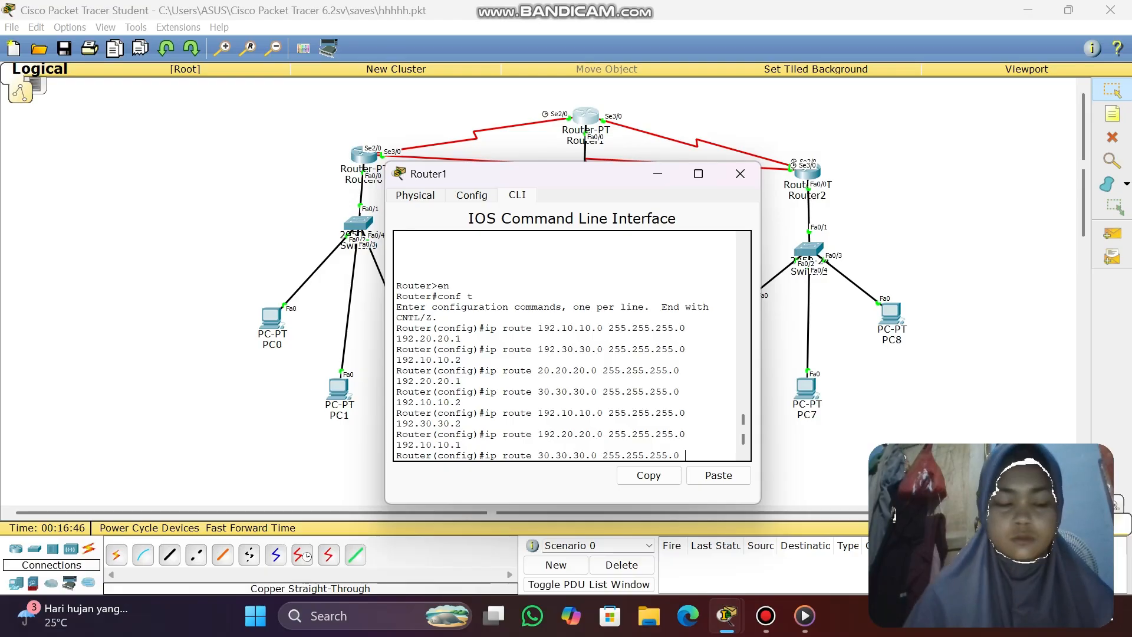
pyautogui.write('19')
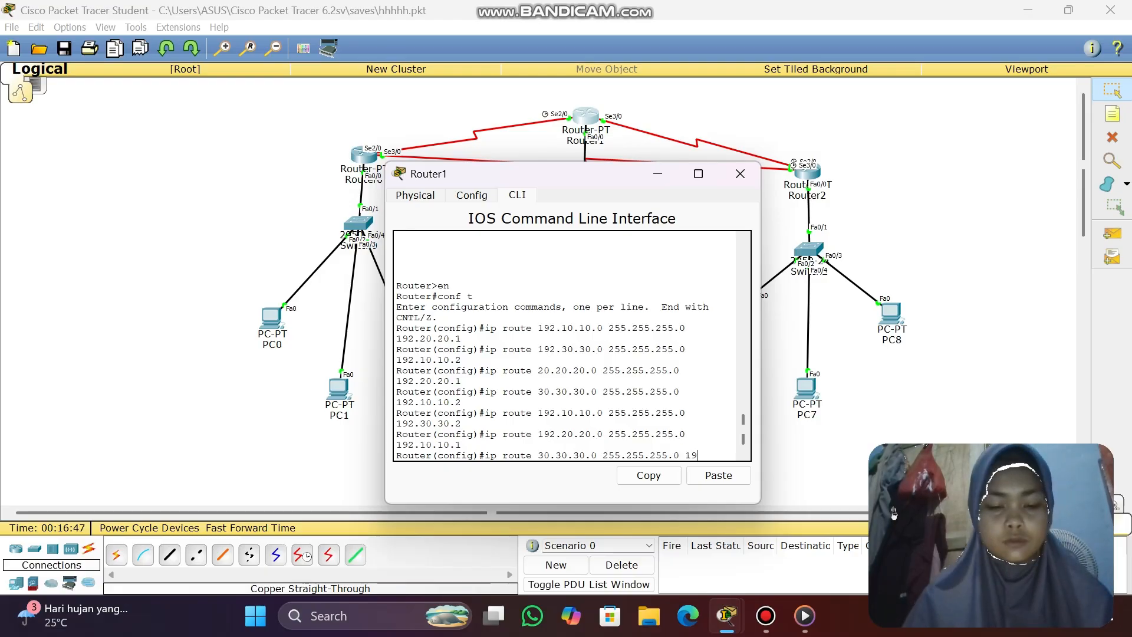
pyautogui.write('2.')
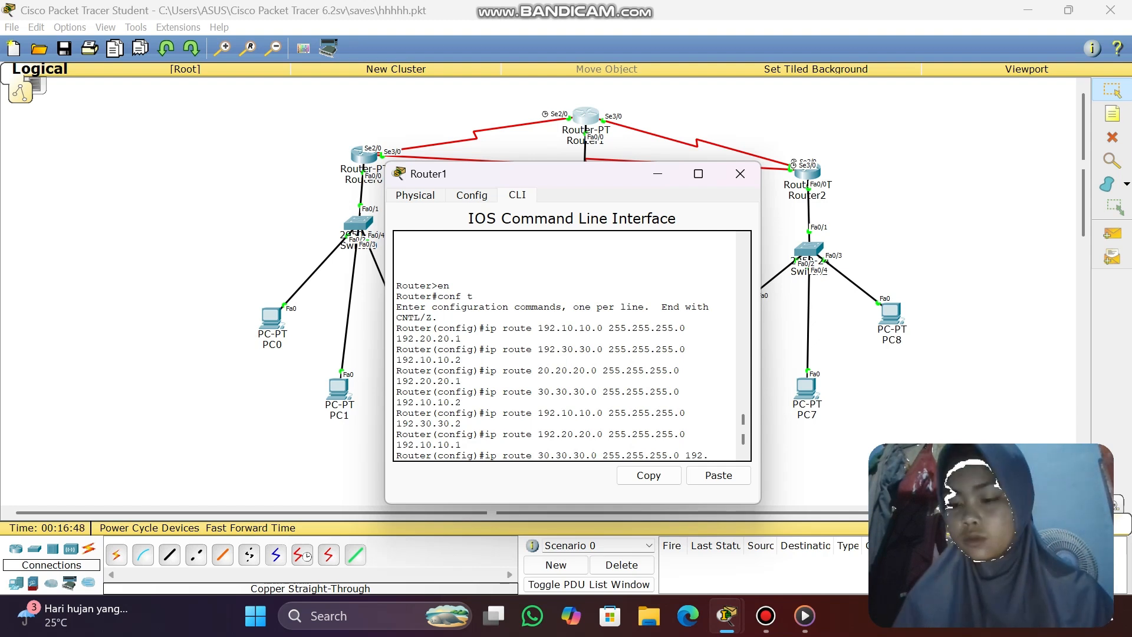
pyautogui.write('30.')
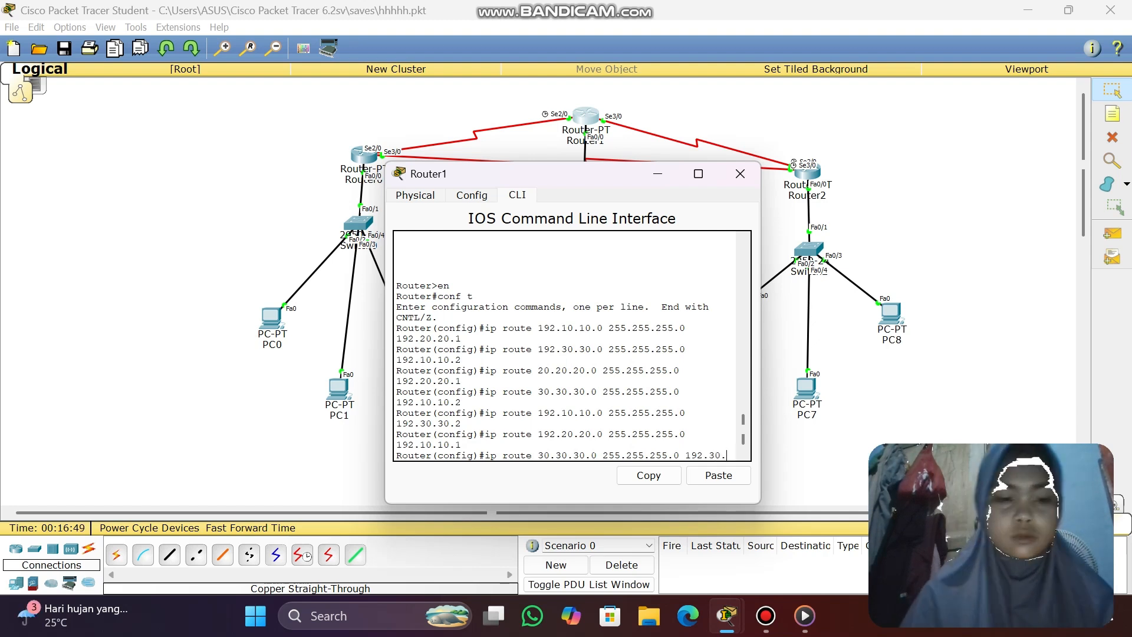
pyautogui.write('30.')
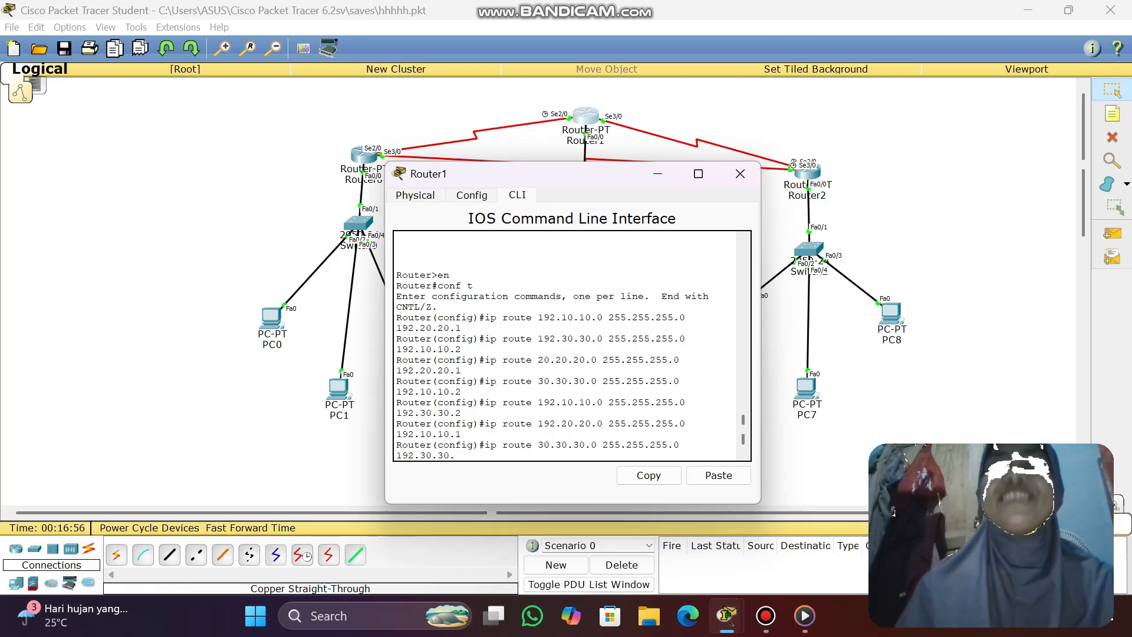
pyautogui.write('2')
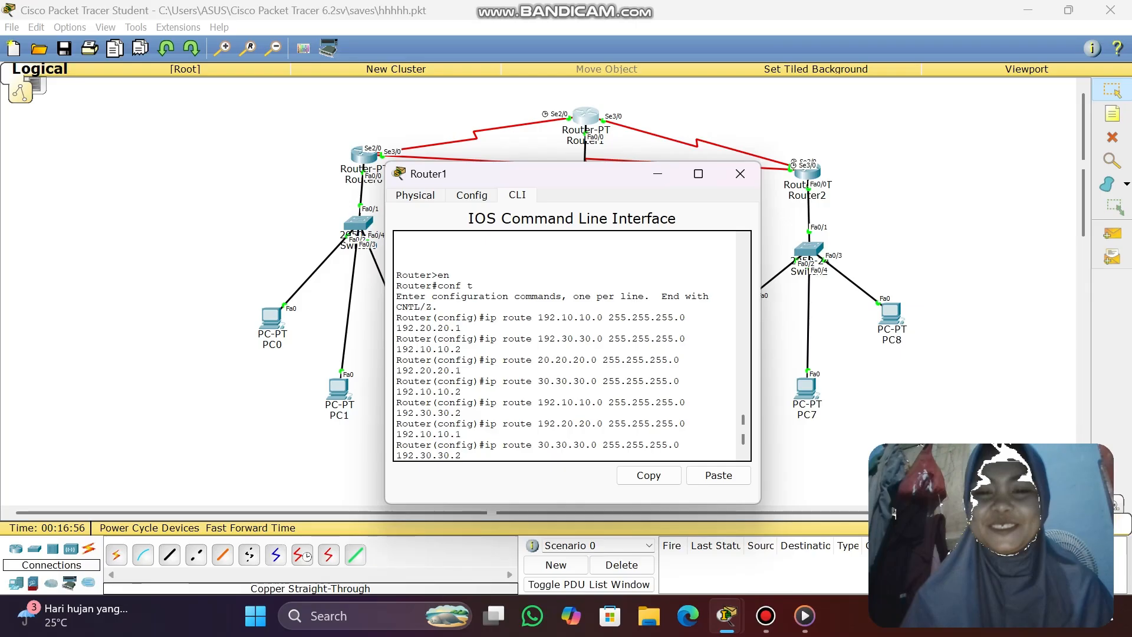
pyautogui.press('Return')
# - Enter the Router1 static route to network 20.20.20.0 with mask 255.255.255.0 via next hop 192.20.20.1 again, and close Router1's window
pyautogui.write('ip')
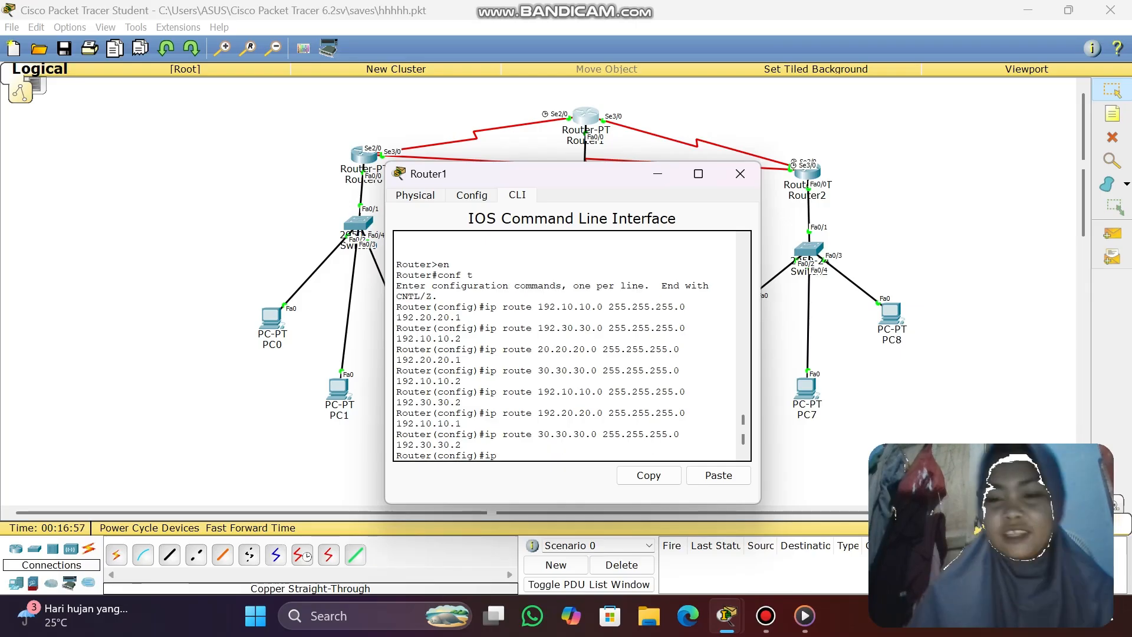
pyautogui.write(' route')
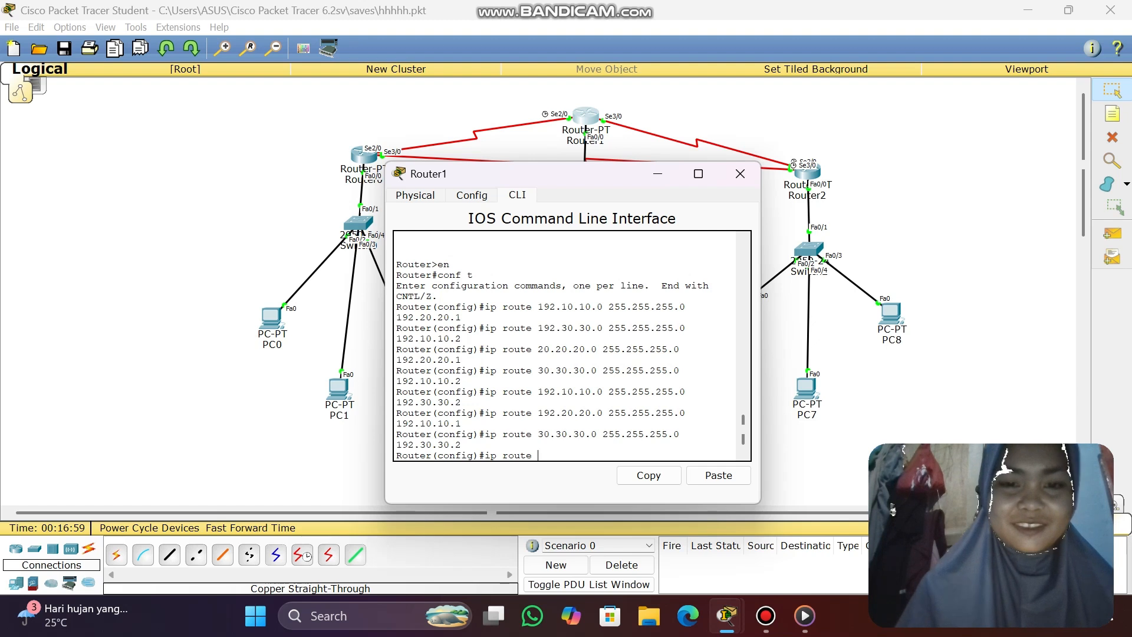
pyautogui.write(' 20')
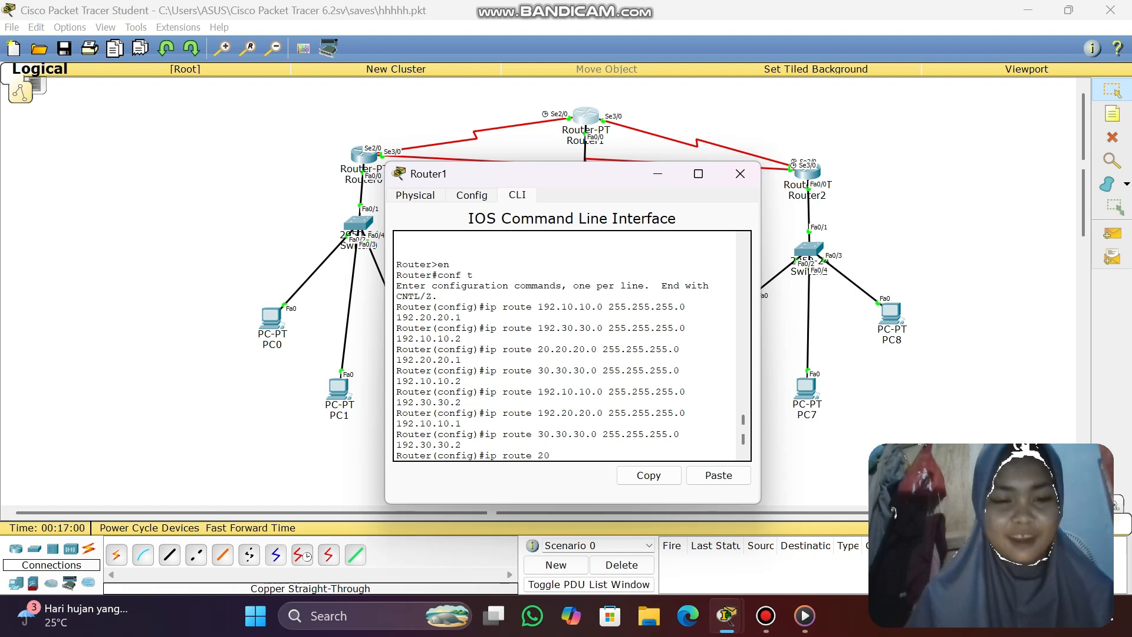
pyautogui.write('.20.20.0 ')
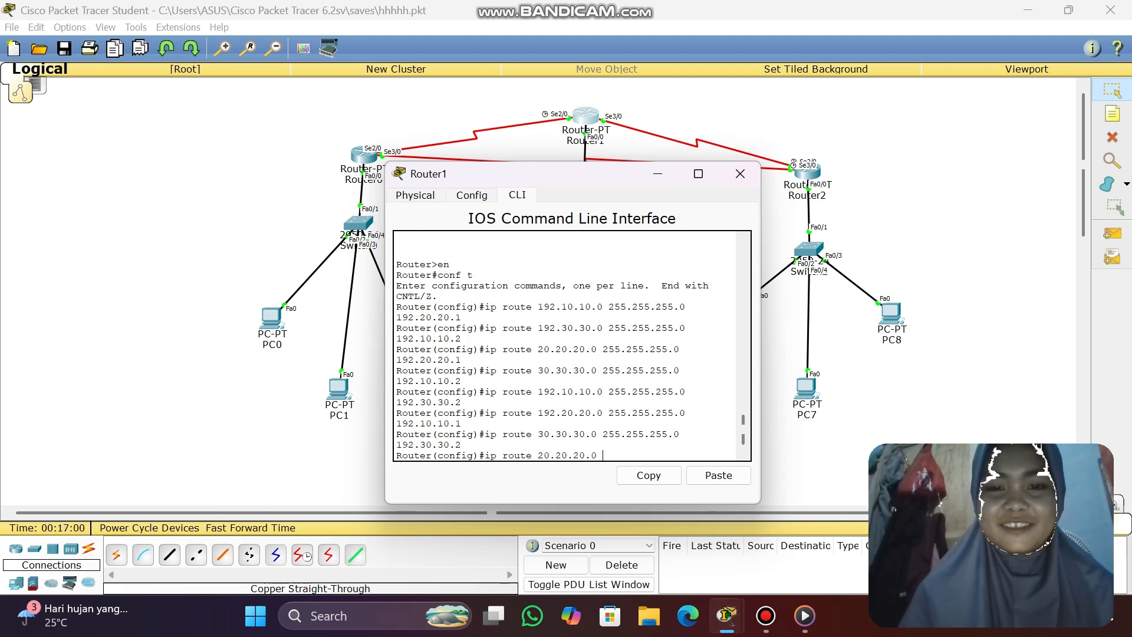
pyautogui.write('255.')
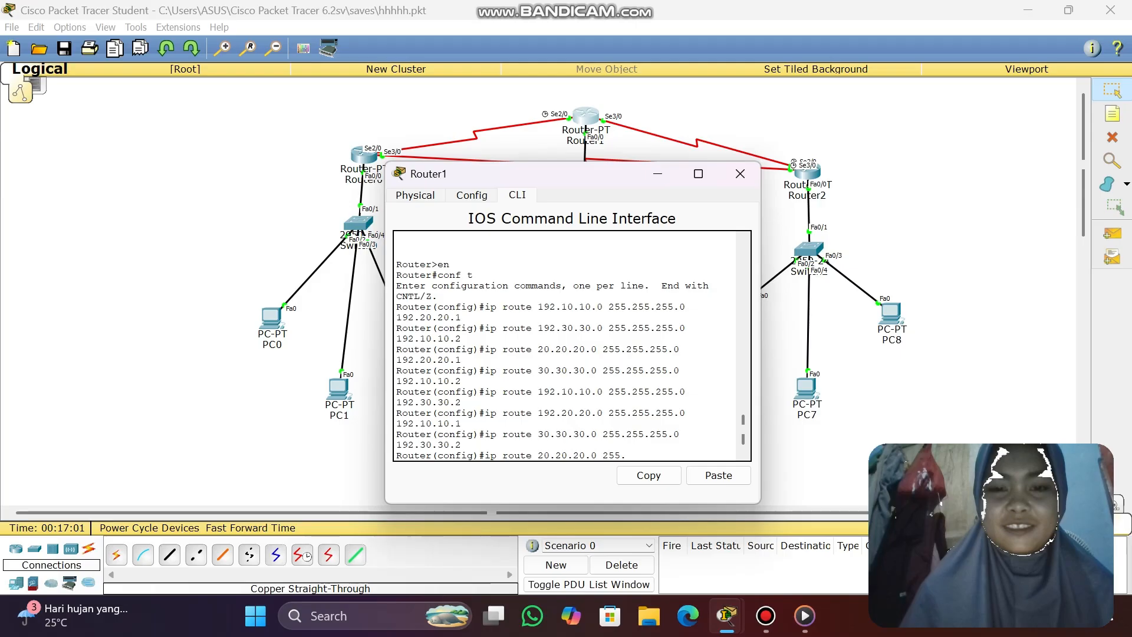
pyautogui.write('255.25')
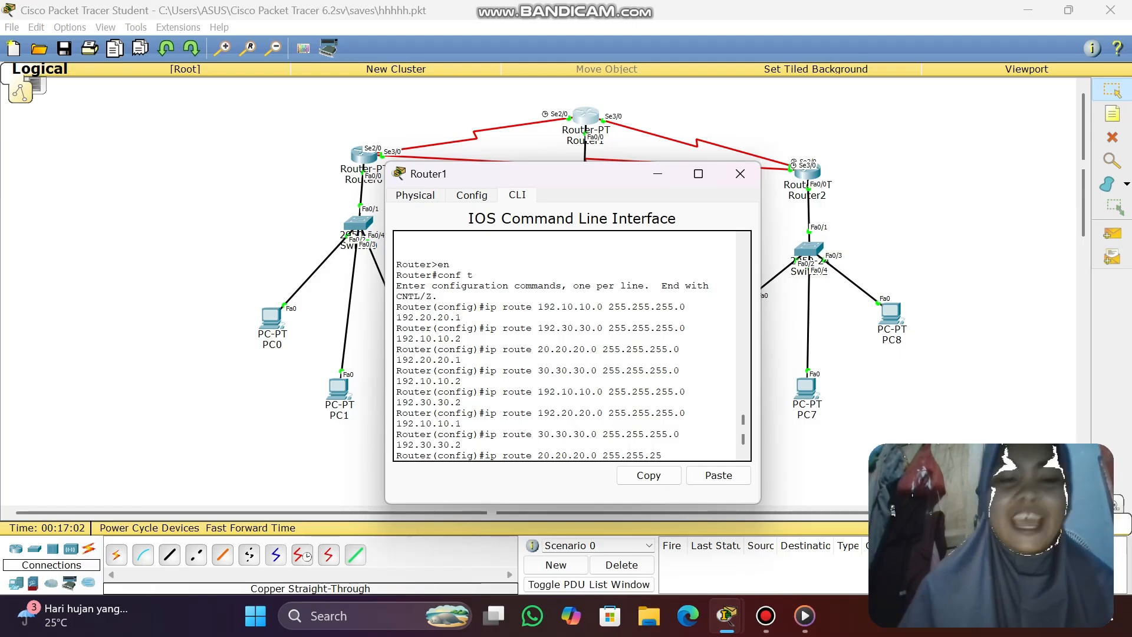
pyautogui.write('5')
pyautogui.write('.0')
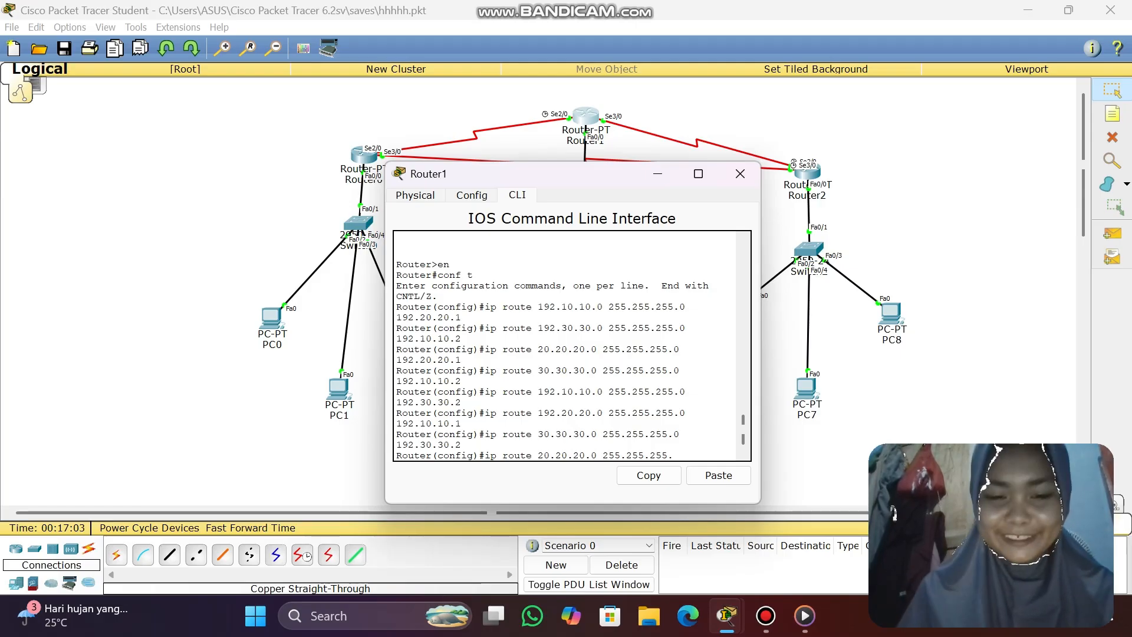
pyautogui.write(' 1')
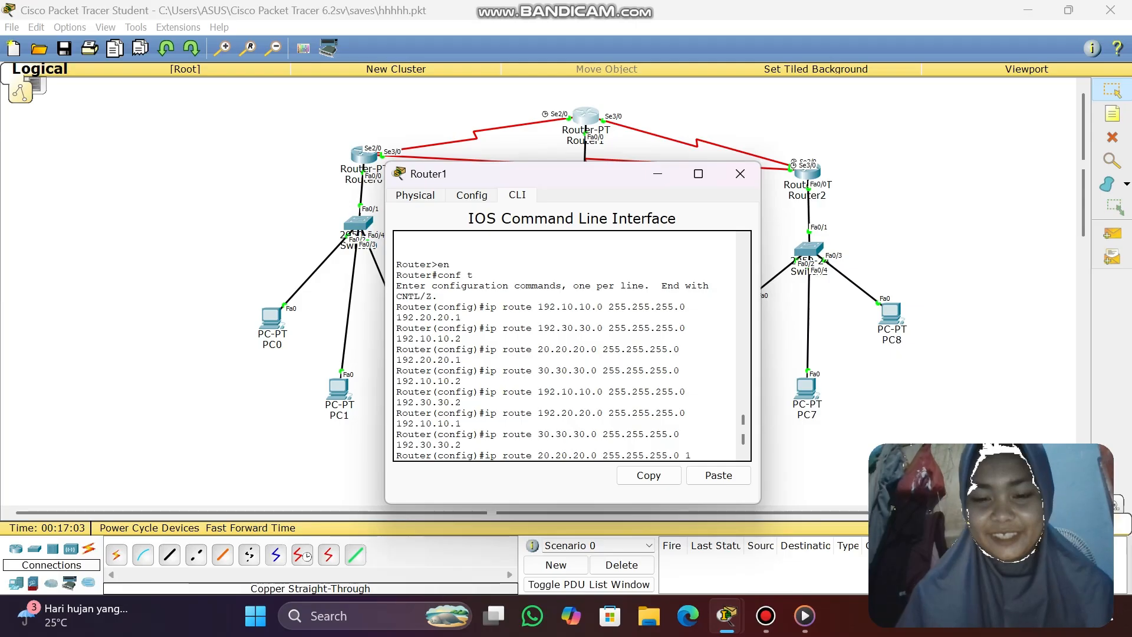
pyautogui.write('92')
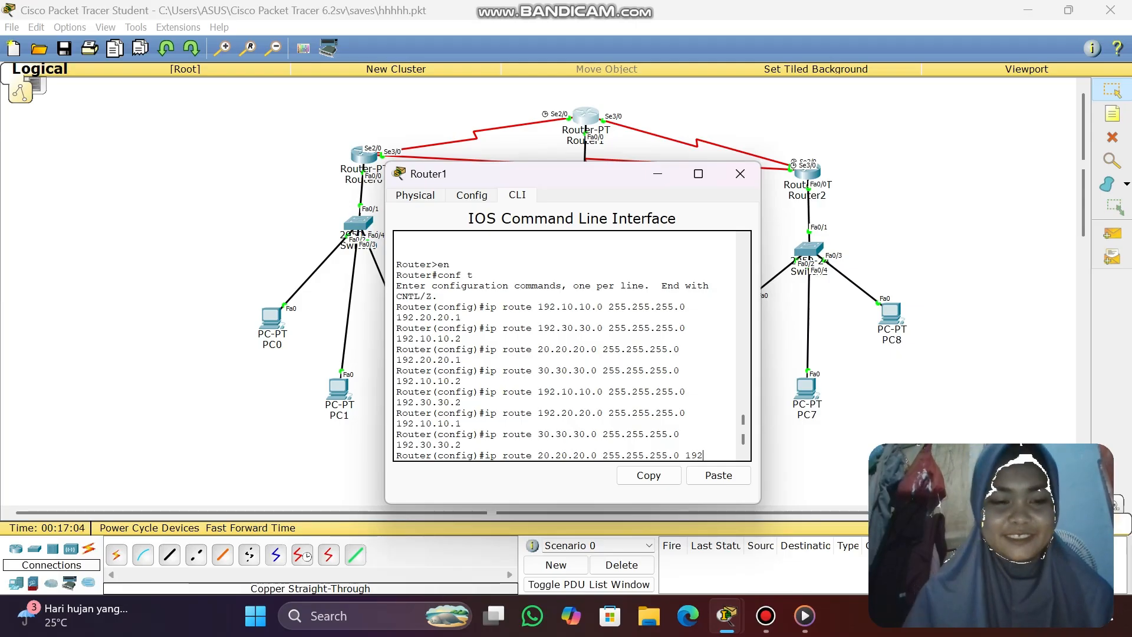
pyautogui.write('.20.20.')
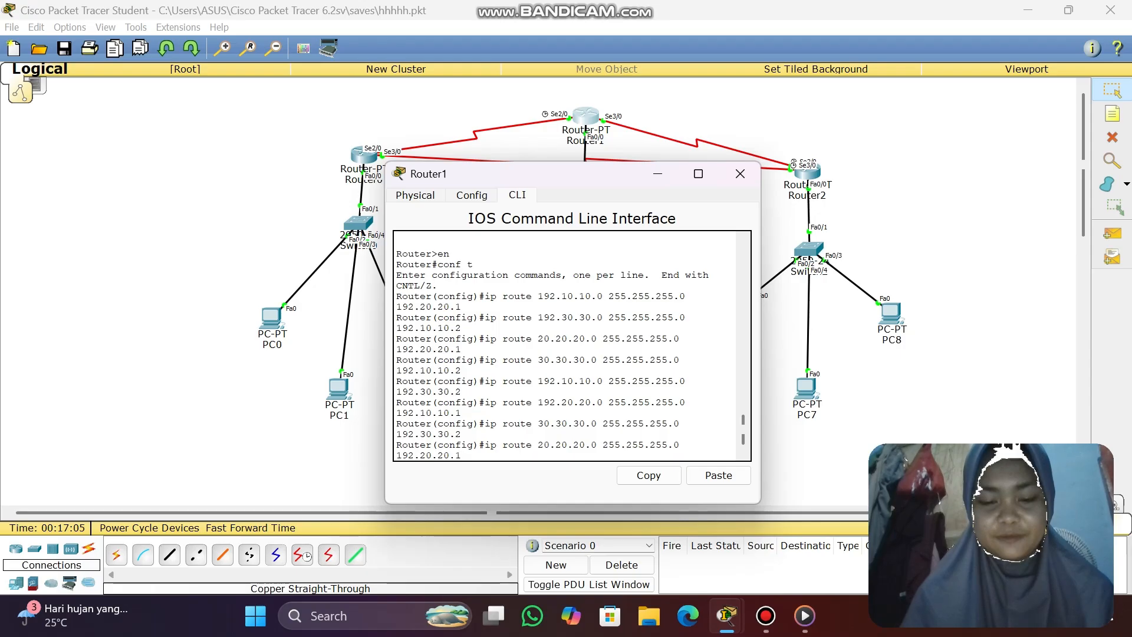
pyautogui.write('1')
pyautogui.press('Return')
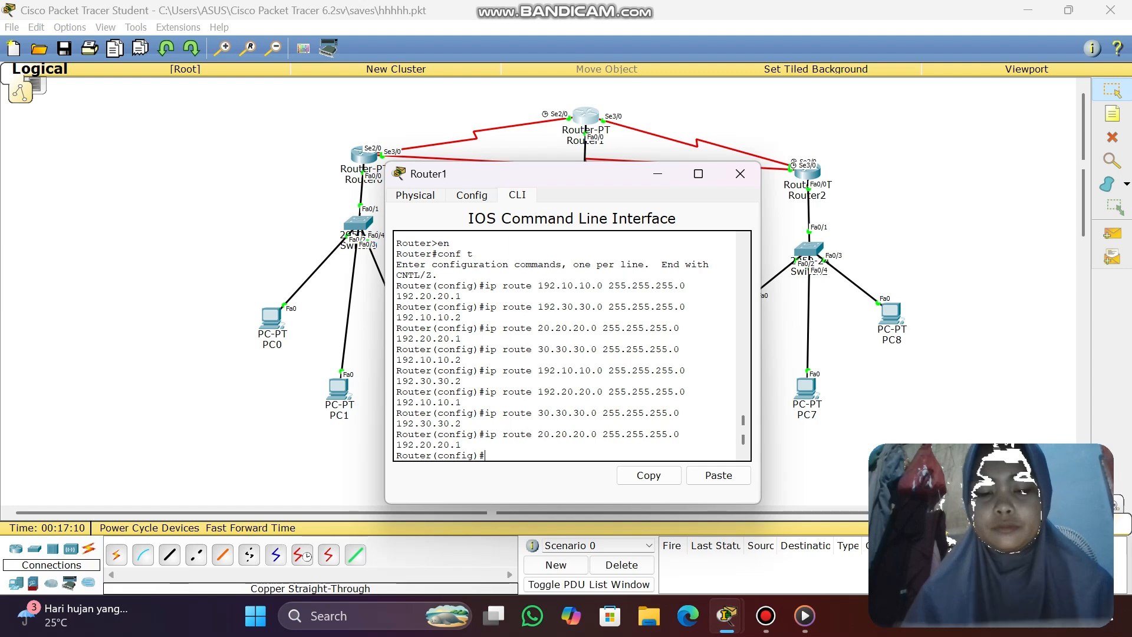
pyautogui.scroll(3, 565, 346)
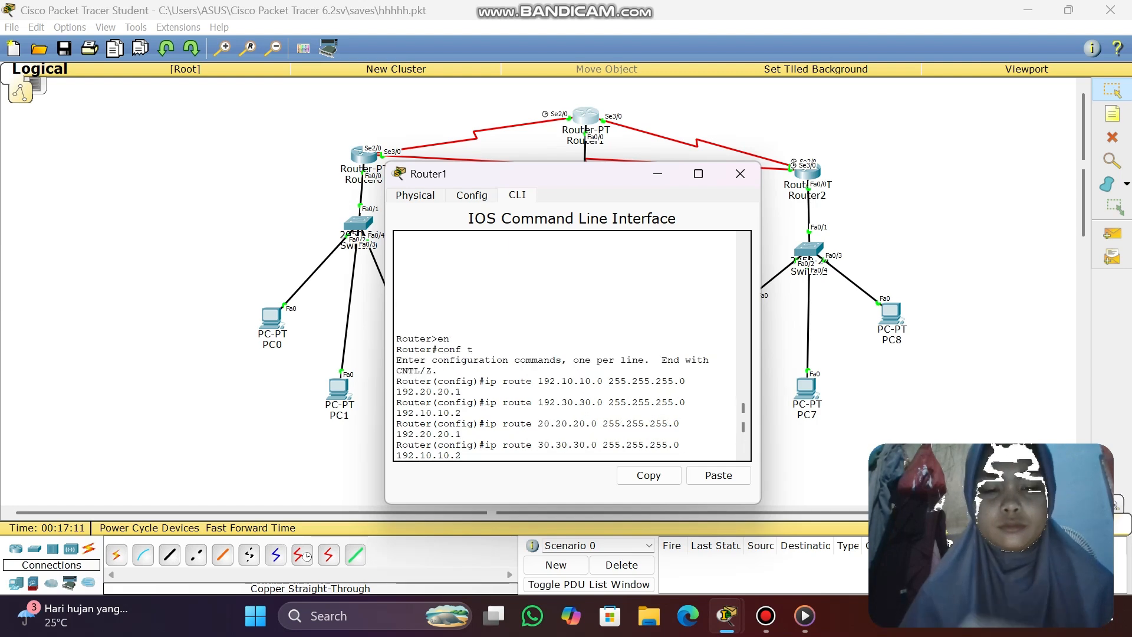
pyautogui.click(740, 174)
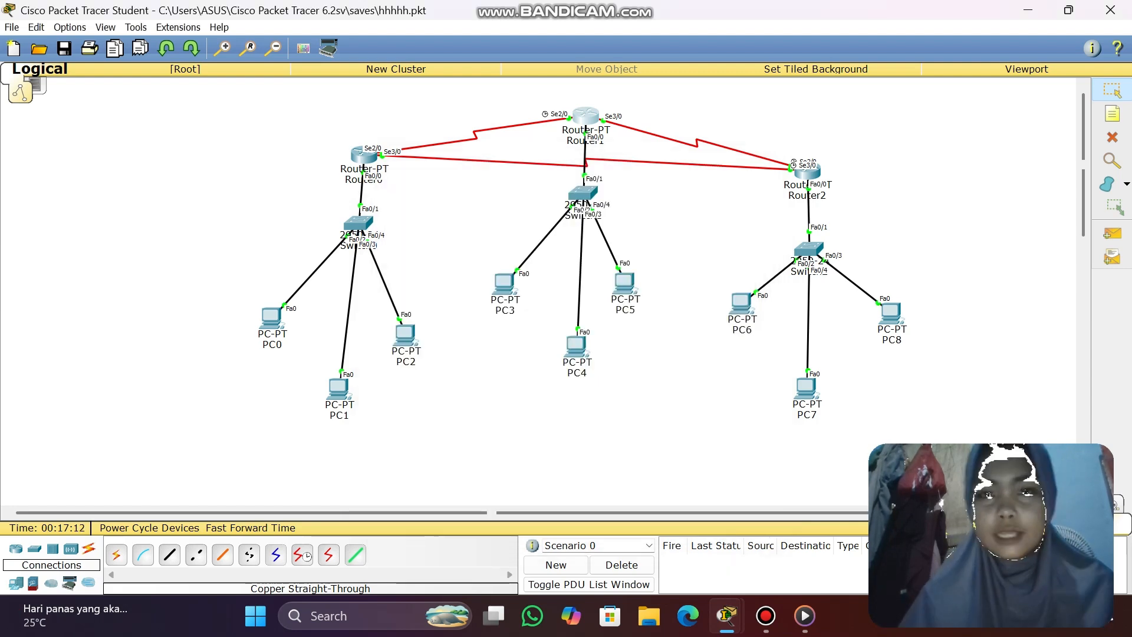
# - Open Router2's command line and enter global configuration mode with en and conf t
pyautogui.click(807, 169)
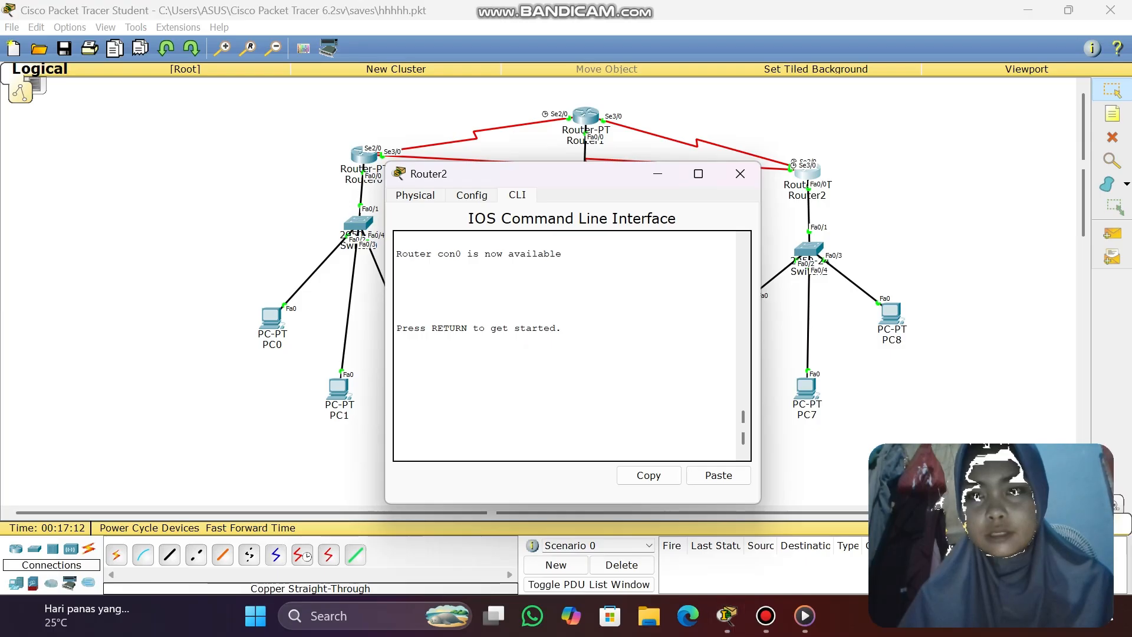
pyautogui.write('er>en')
pyautogui.press('Return')
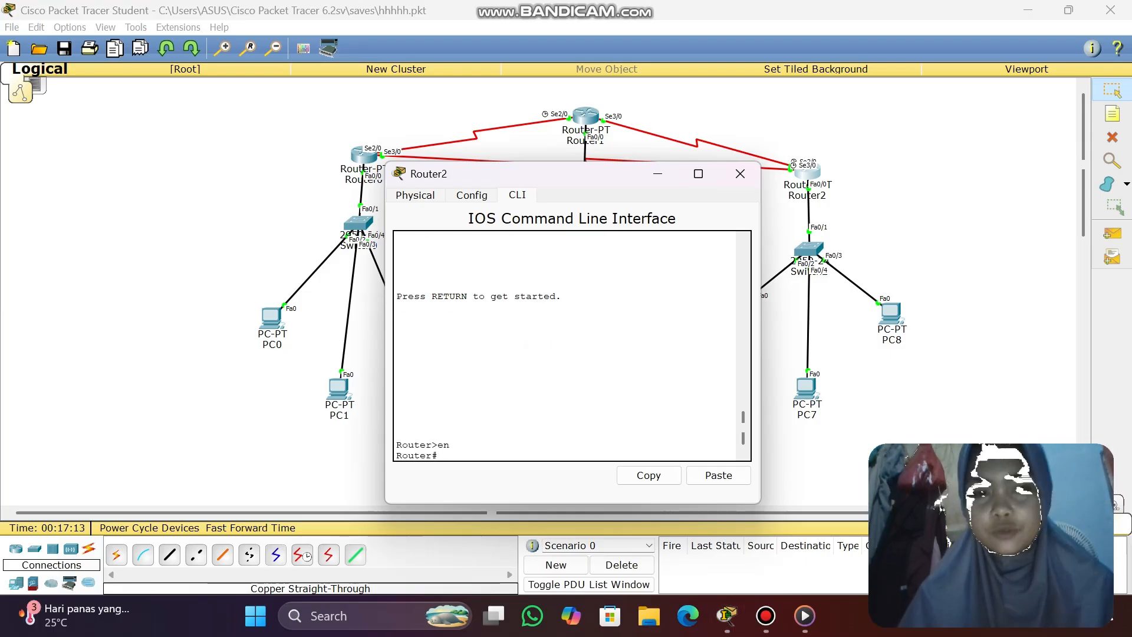
pyautogui.write('co')
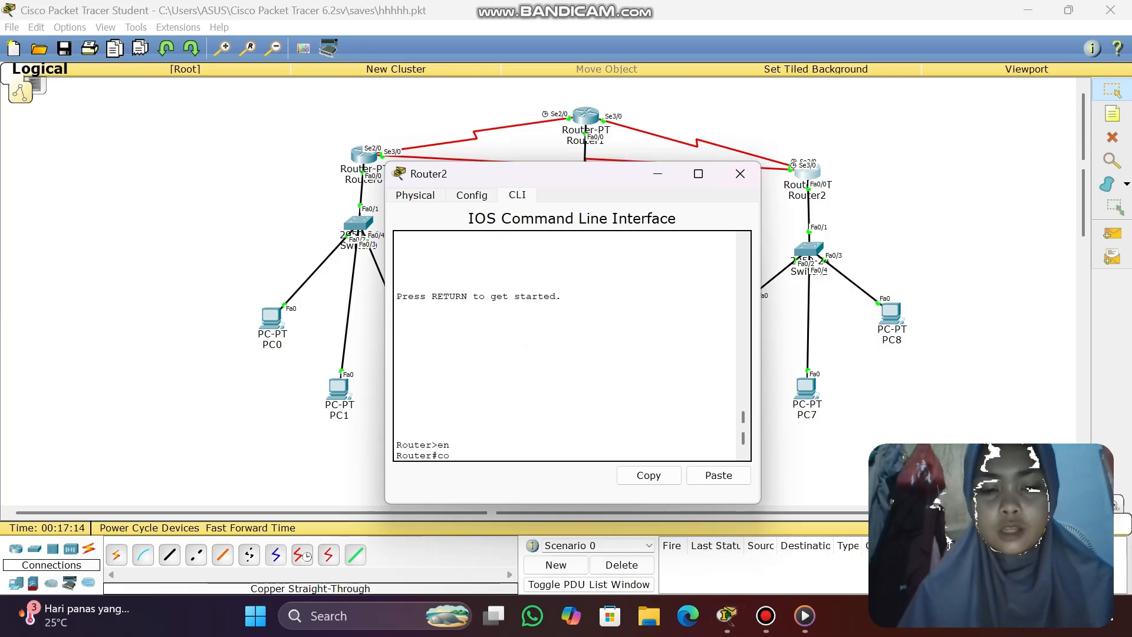
pyautogui.write('nf t')
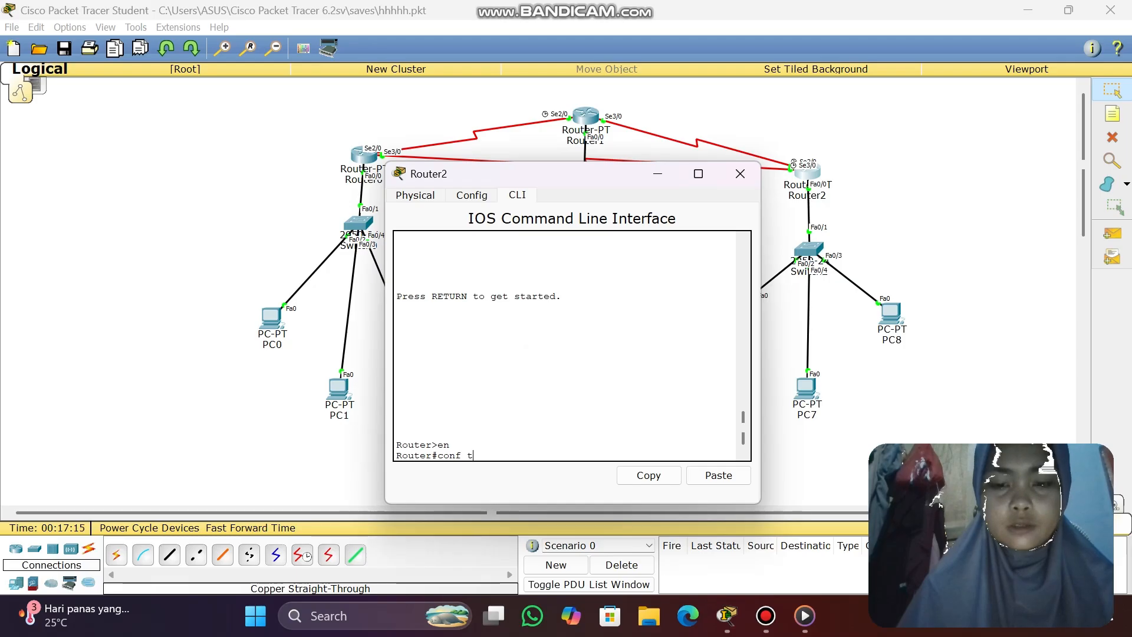
pyautogui.press('Return')
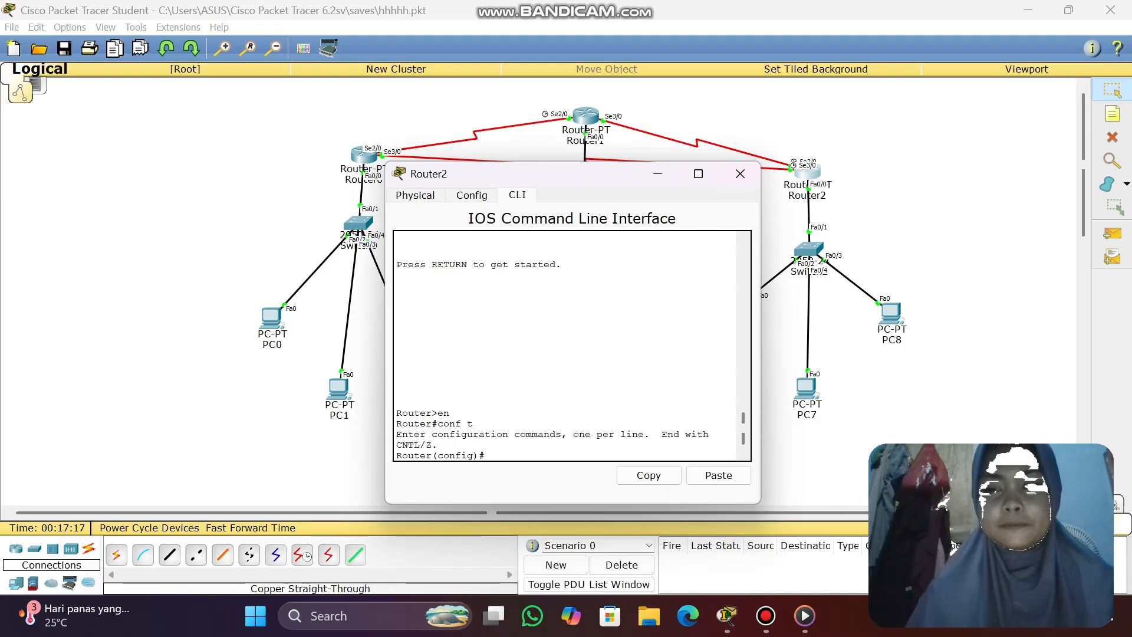
# - Add a static route on Router2 to network 192.20.20.0 with mask 255.255.255.0 via next hop 192.30.30.1
pyautogui.write('i')
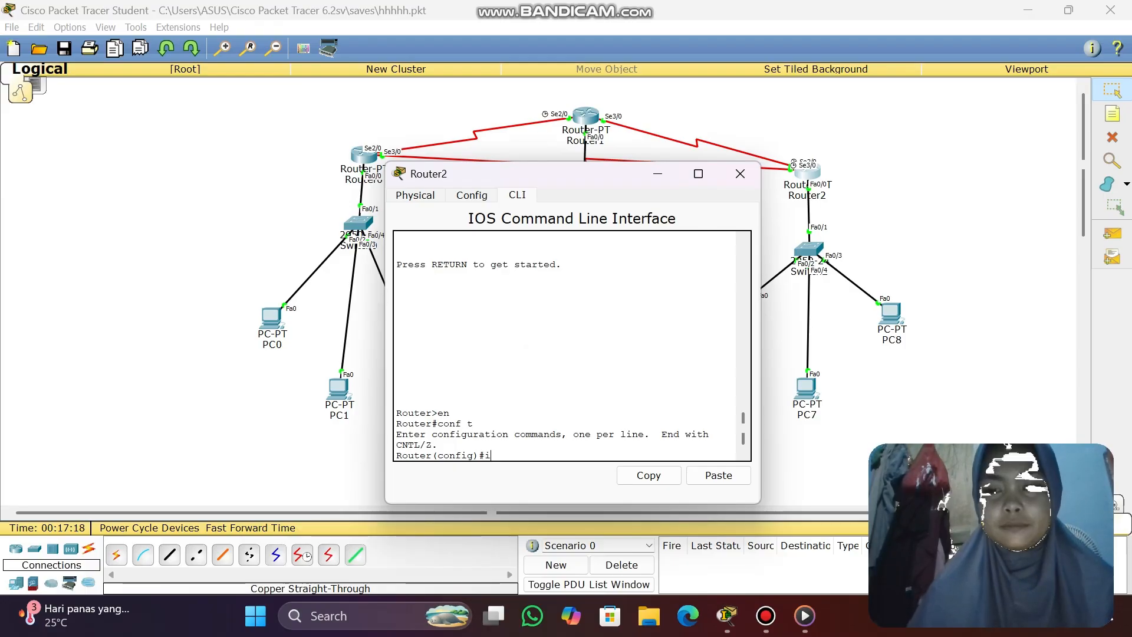
pyautogui.write('p route 192.20.20.0 255.255.255.0 192.30.30.1')
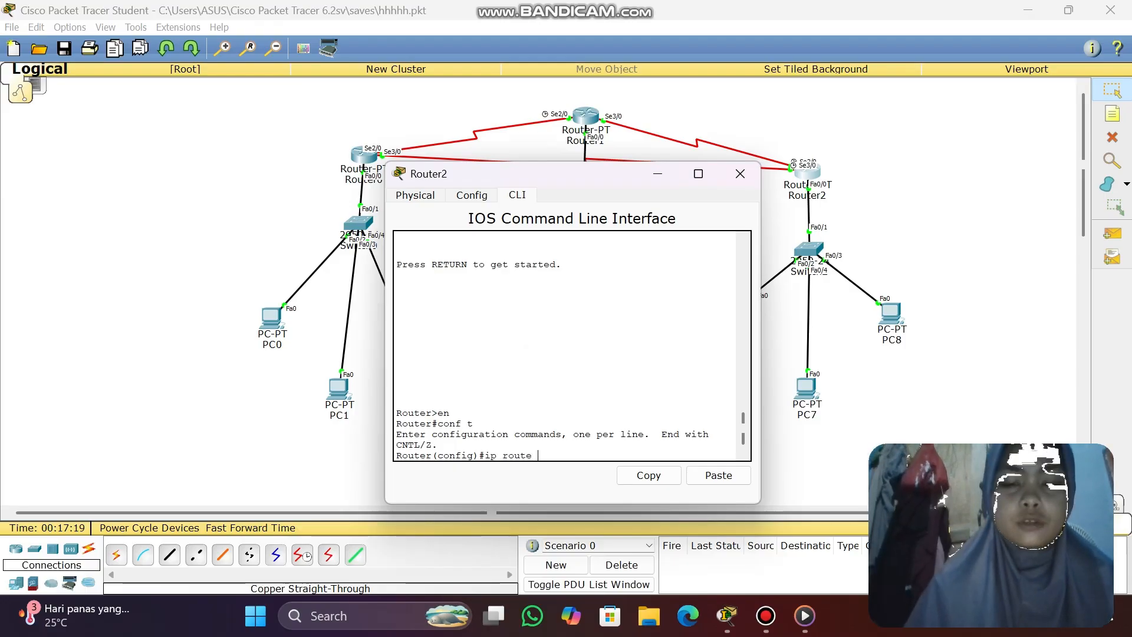
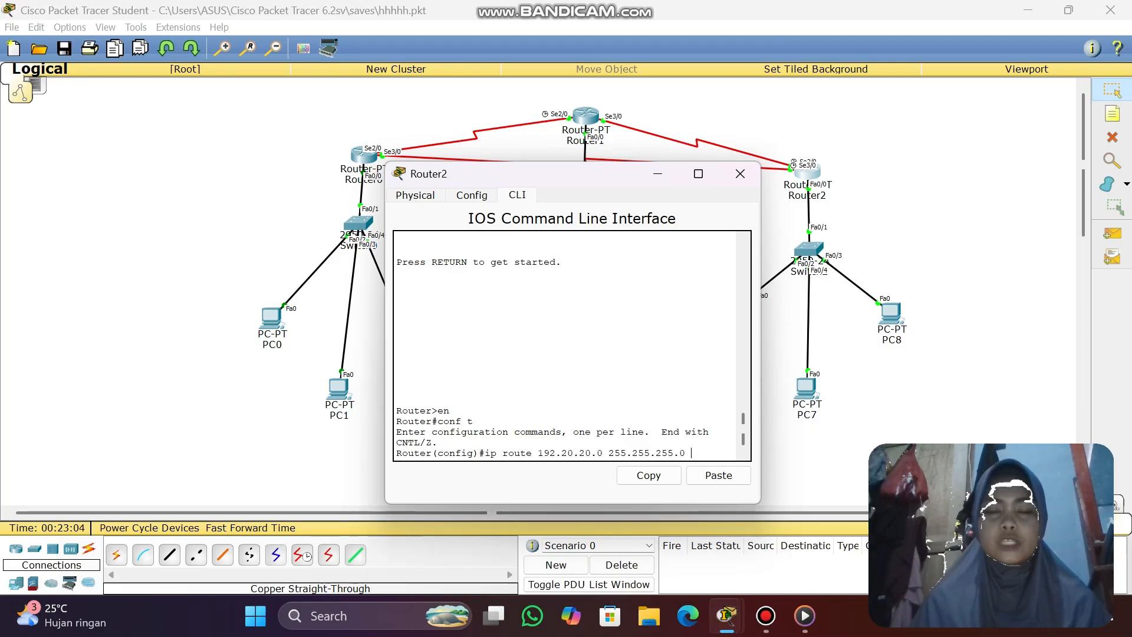
pyautogui.write('192')
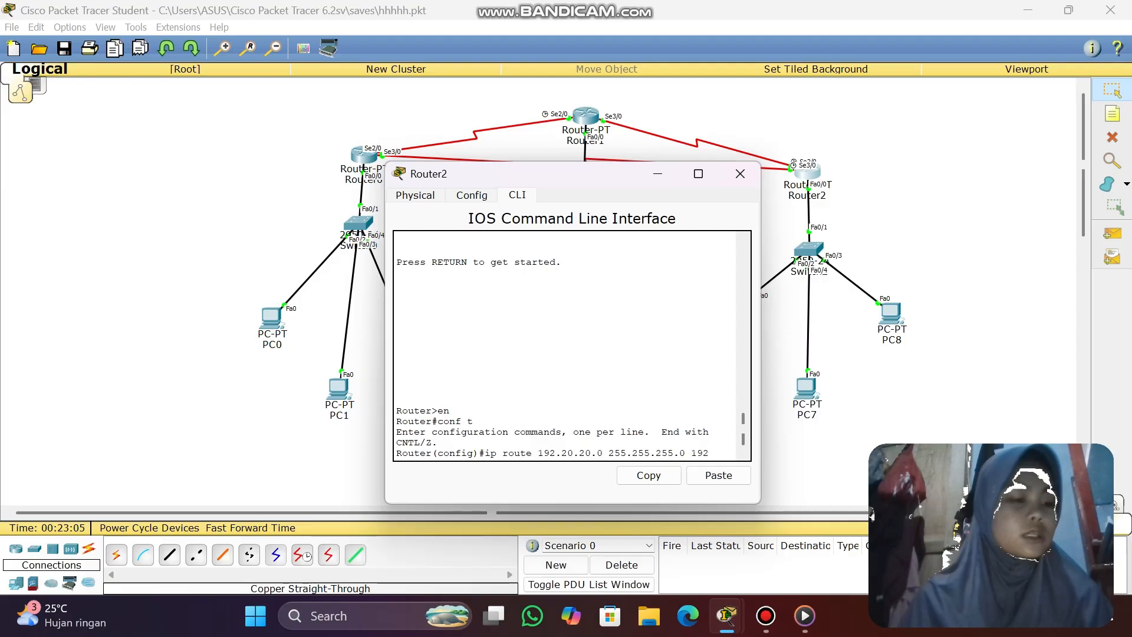
pyautogui.write('.30.30.1')
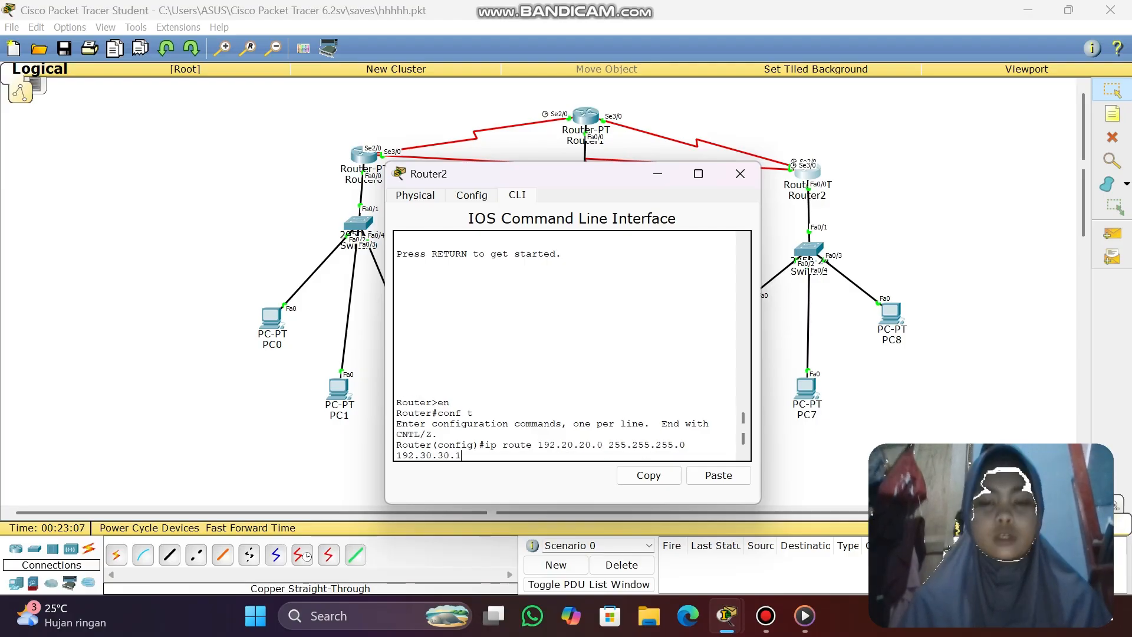
pyautogui.press('Return')
# - Add a static route on Router2 to network 192.10.10.0 with mask 255.255.255.0 via next hop 192.20.20.1
pyautogui.write('ip')
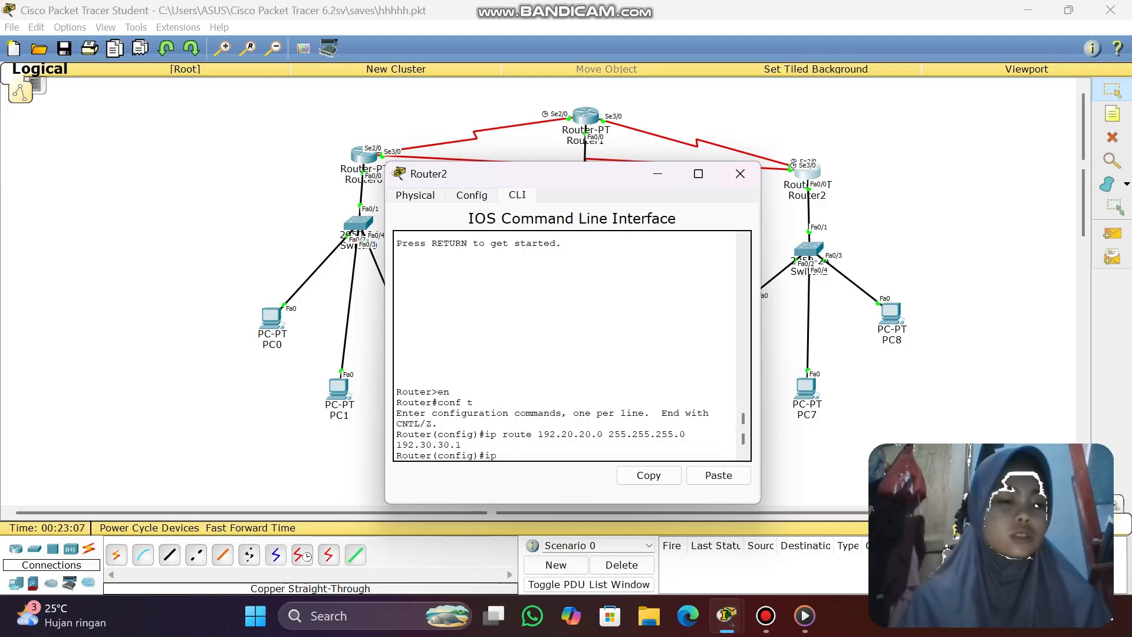
pyautogui.write(' rout')
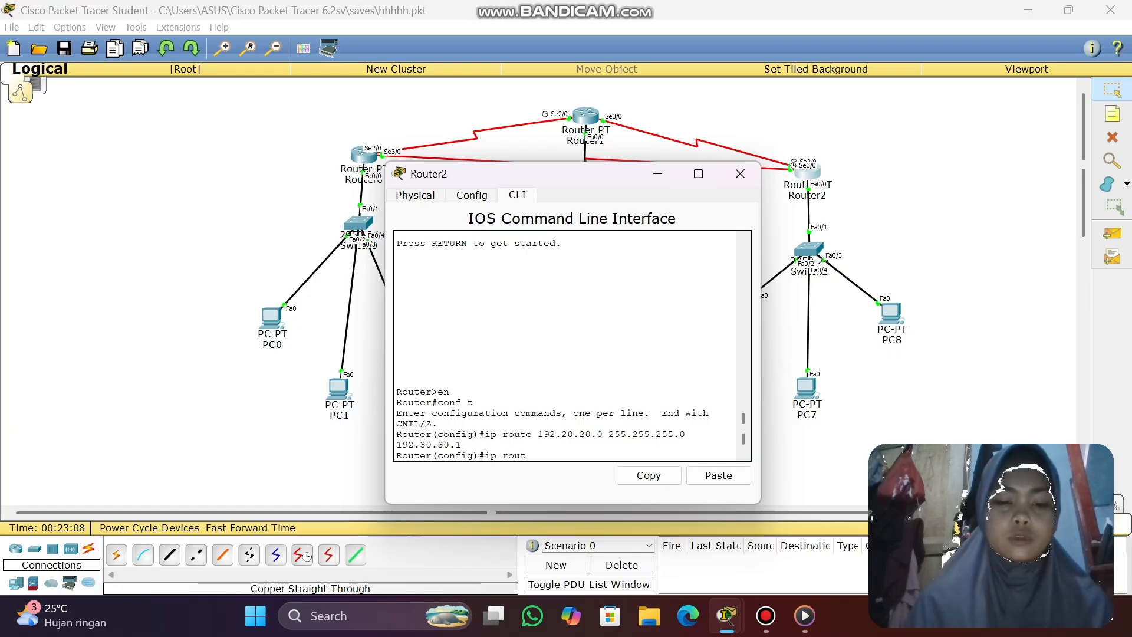
pyautogui.write('e 1')
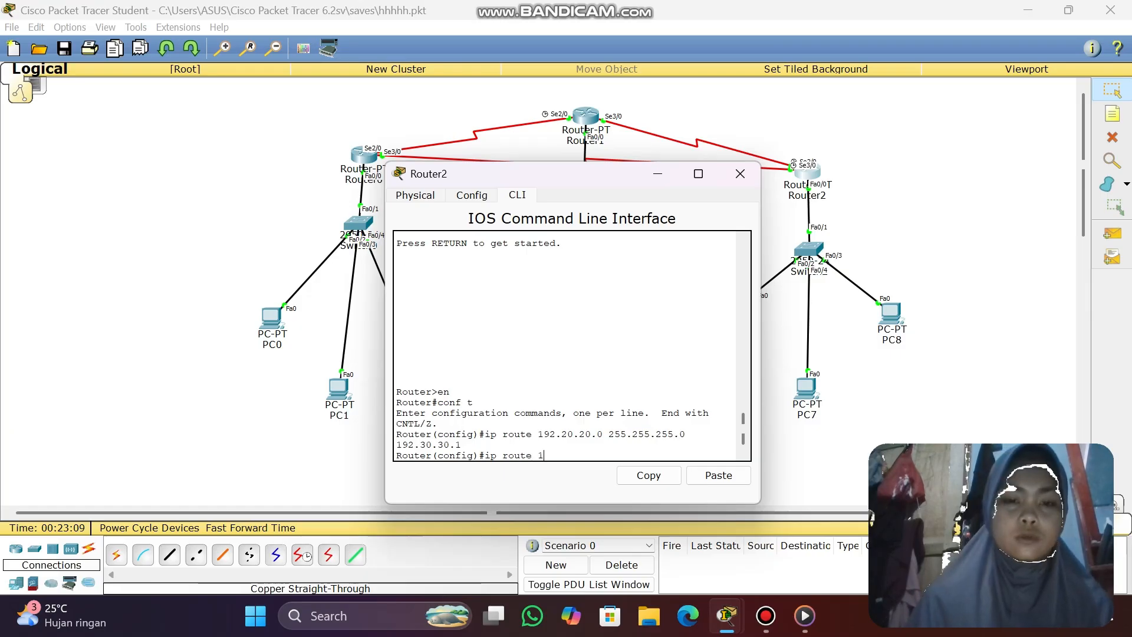
pyautogui.write('92.10')
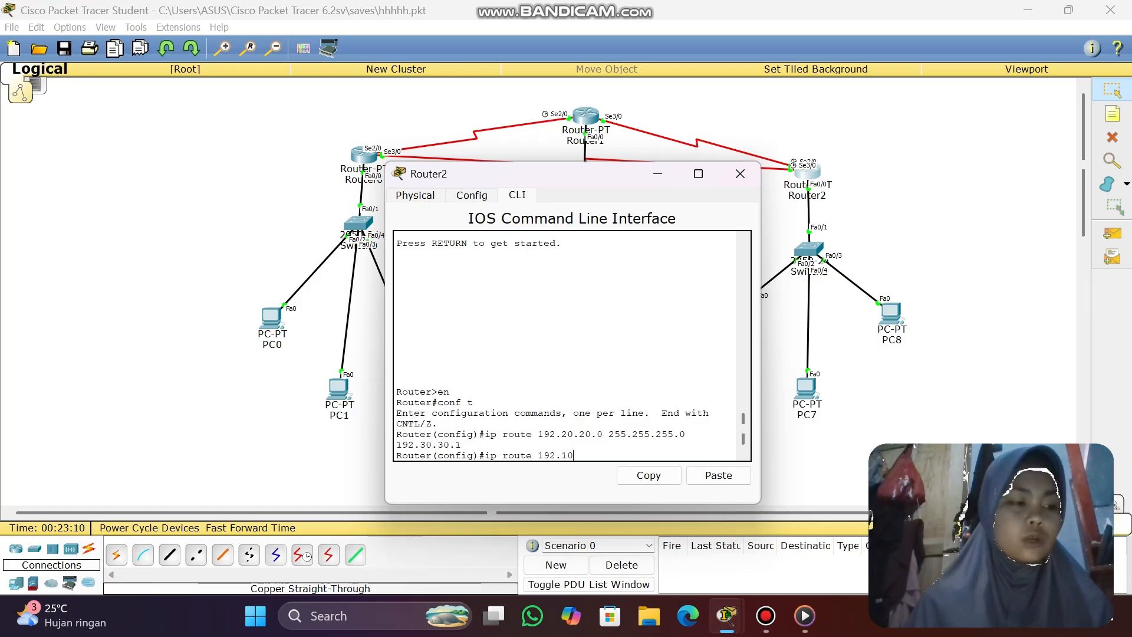
pyautogui.write('.10.')
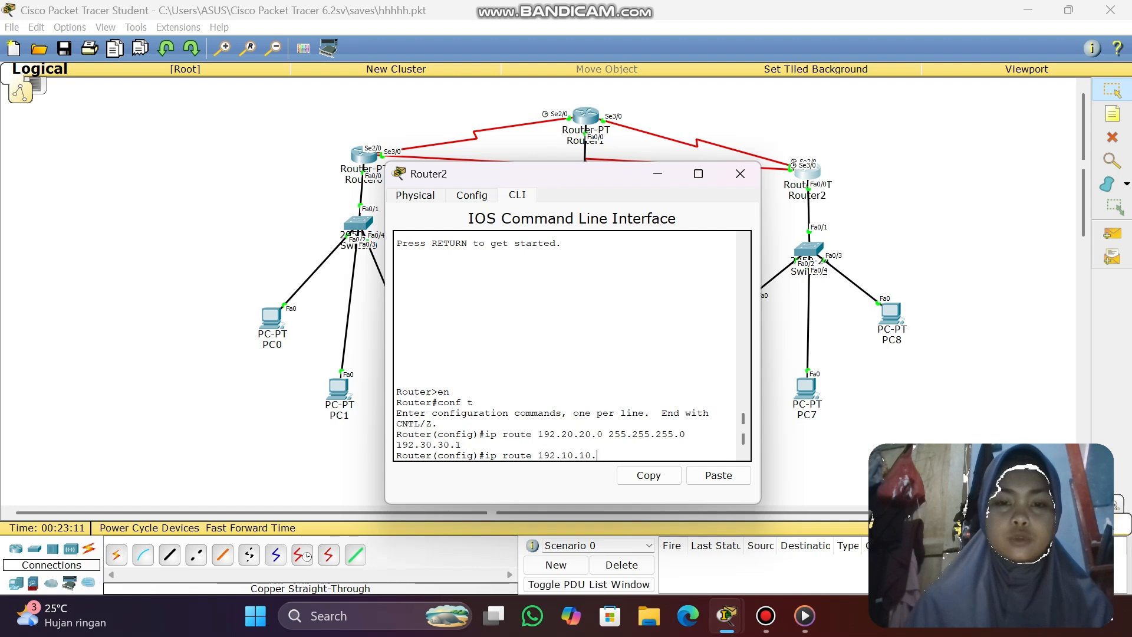
pyautogui.write('0 ')
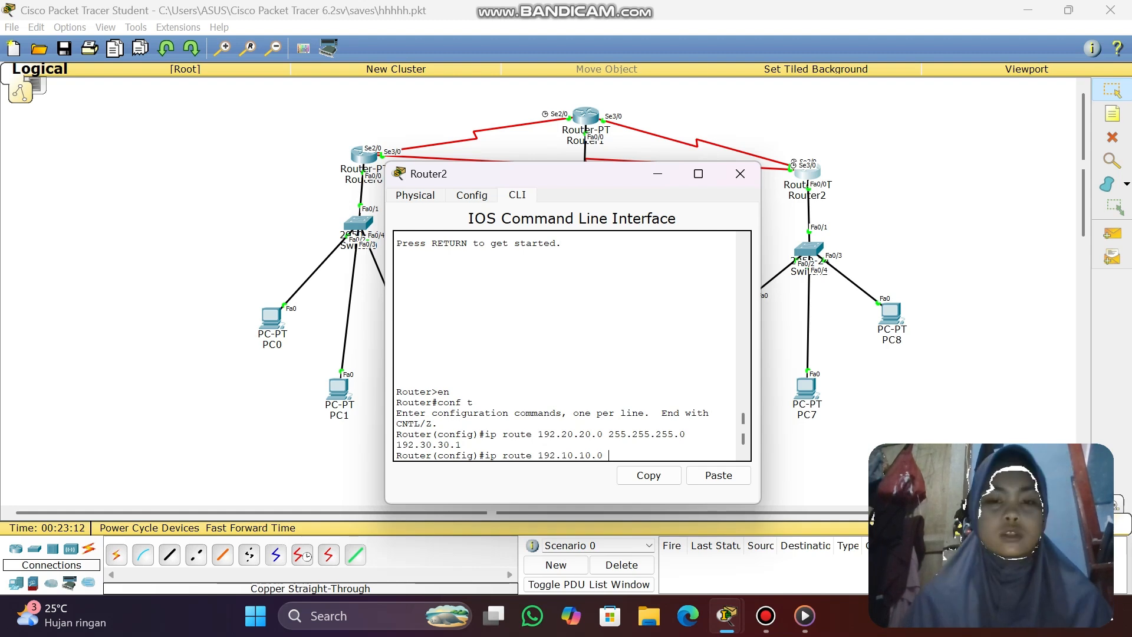
pyautogui.write('255.2')
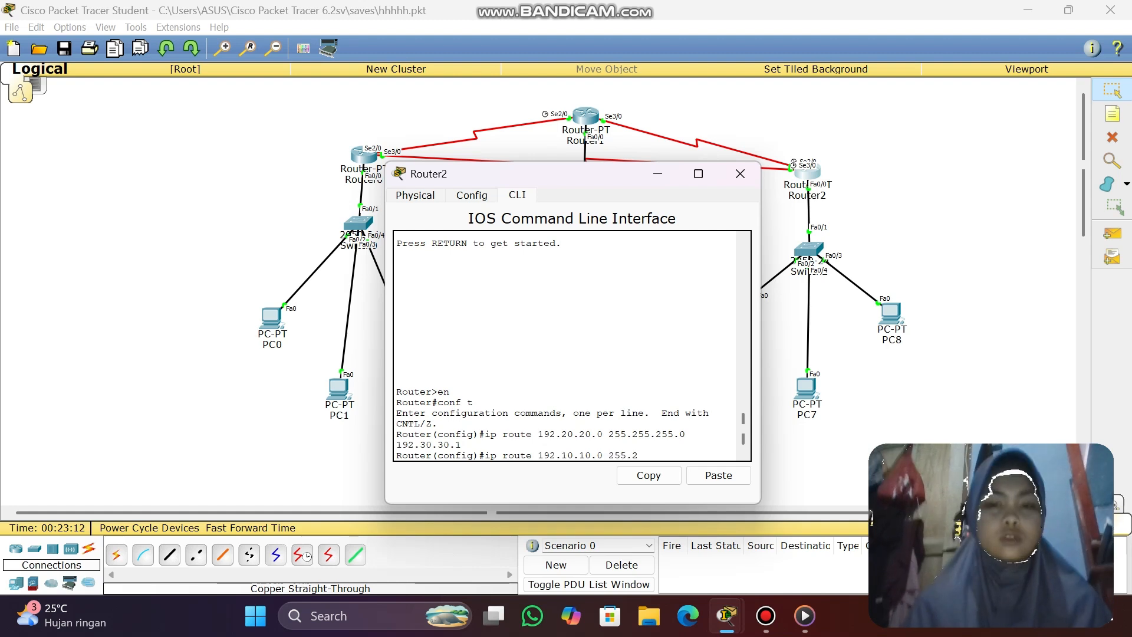
pyautogui.write('55')
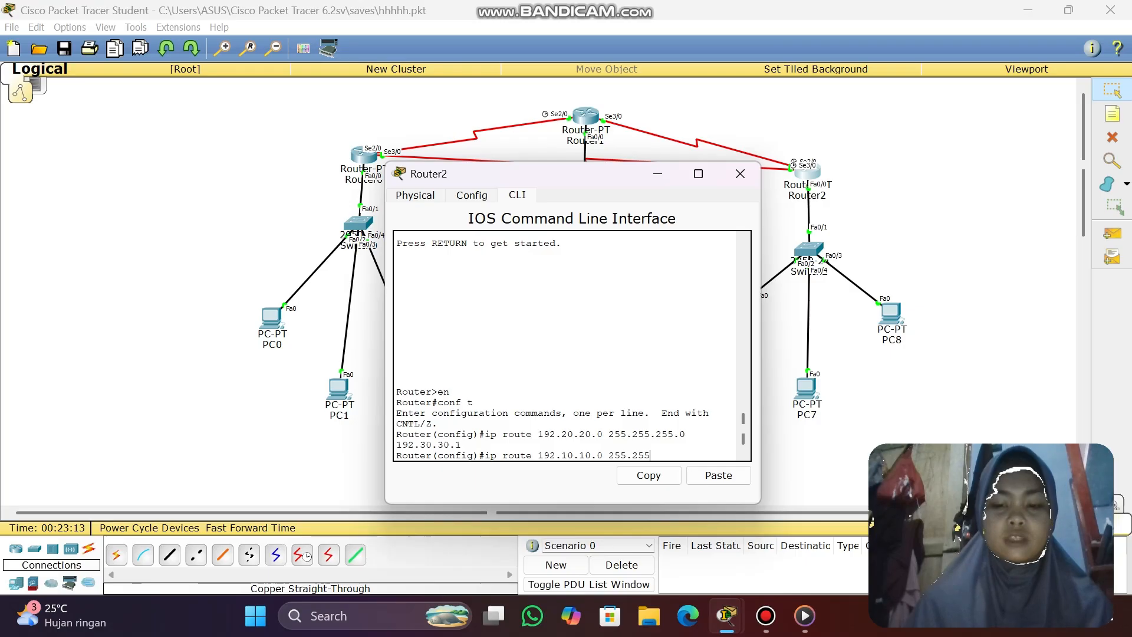
pyautogui.write('.255.')
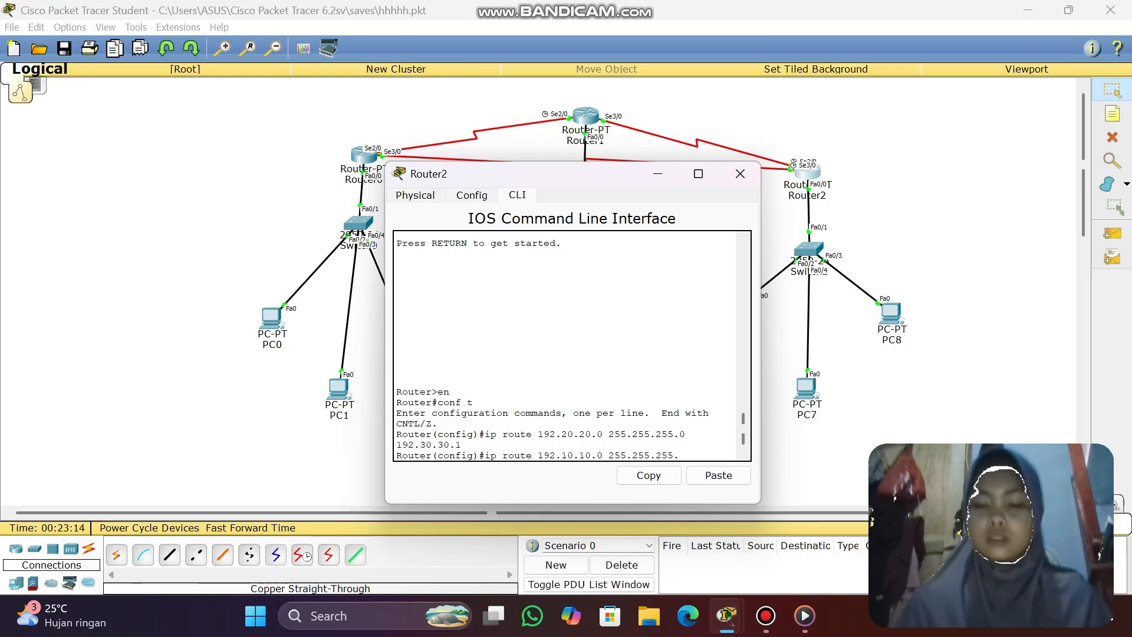
pyautogui.write('0')
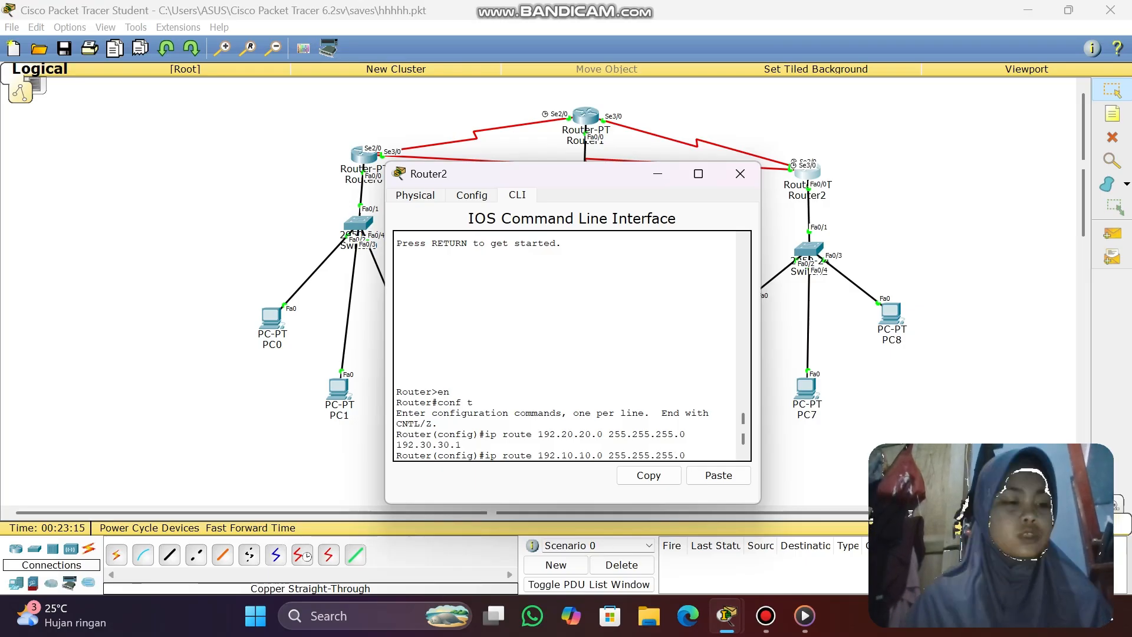
pyautogui.write(' 192.20.')
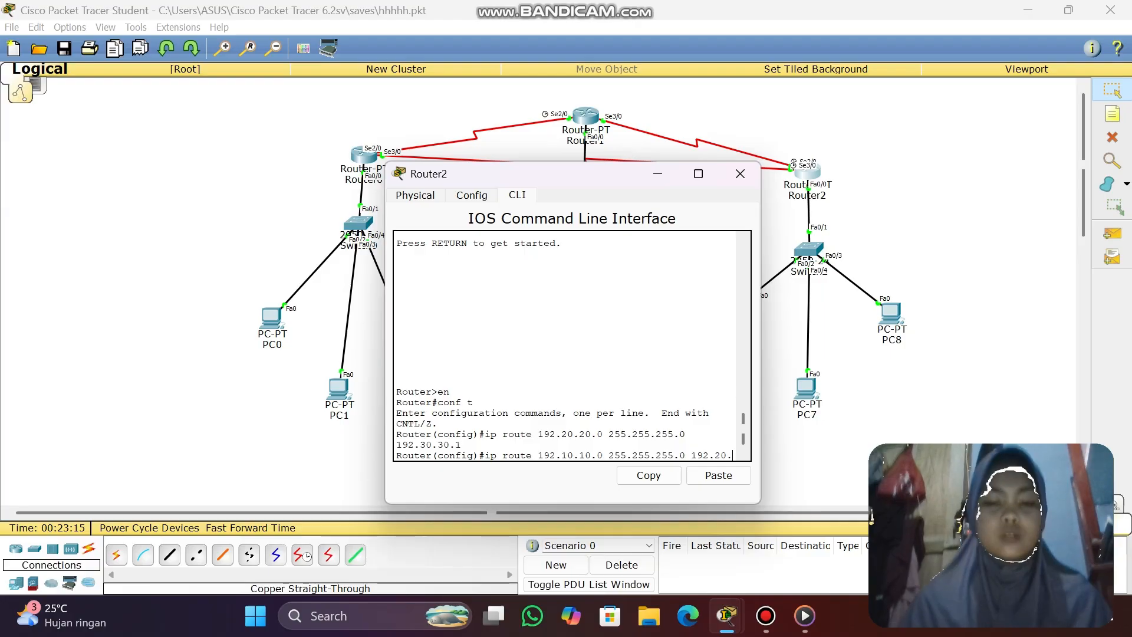
pyautogui.write('1')
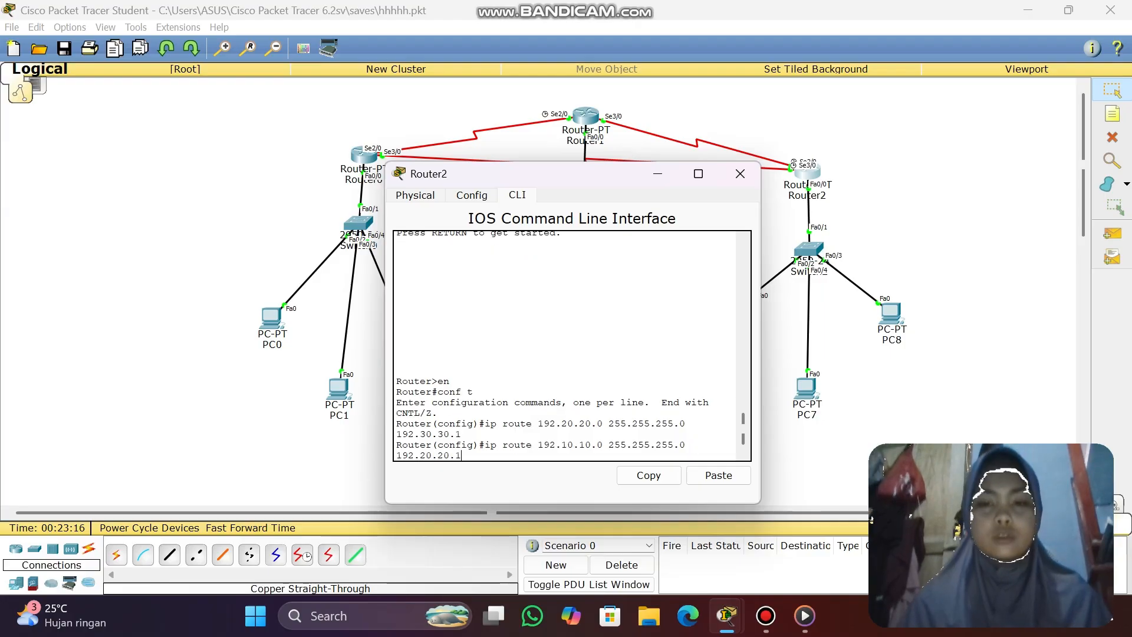
pyautogui.press('Return')
# - Add a static route on Router2 to network 40.40.40.0 with mask 255.255.255.0 via next hop 102.30.30.1
pyautogui.write('ig)#i')
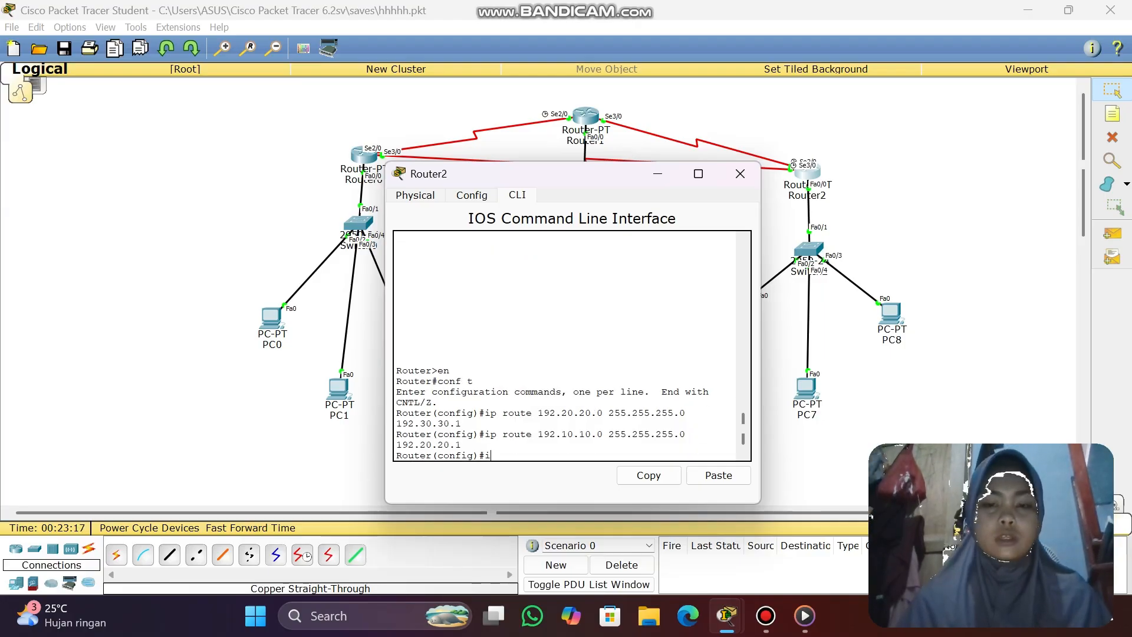
pyautogui.write('p rout')
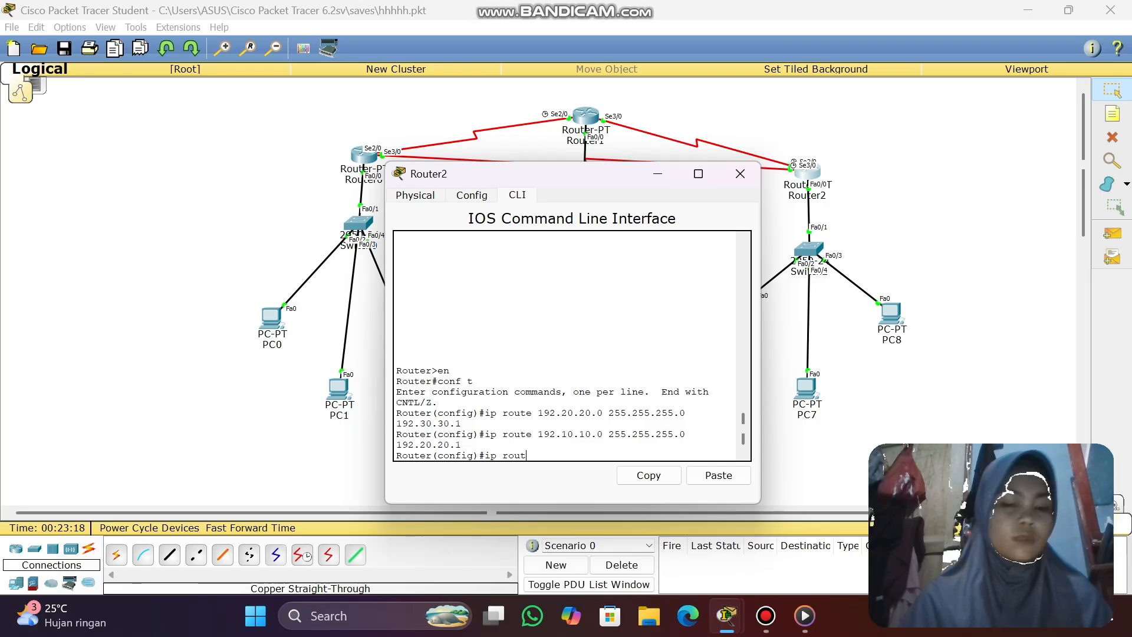
pyautogui.write('e 40')
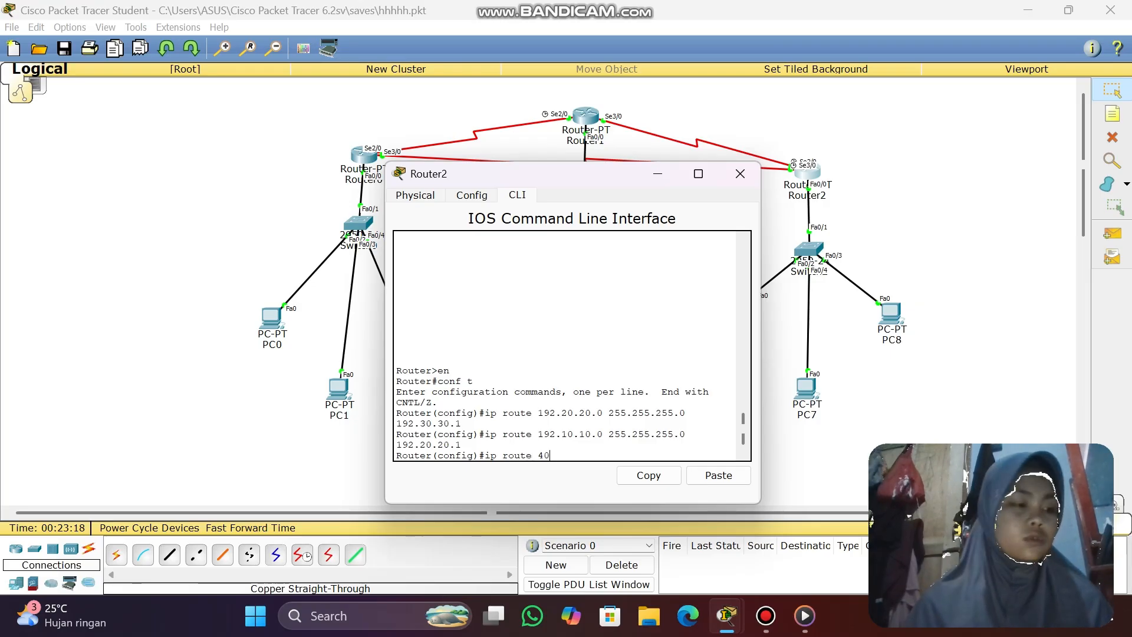
pyautogui.write('.40.40')
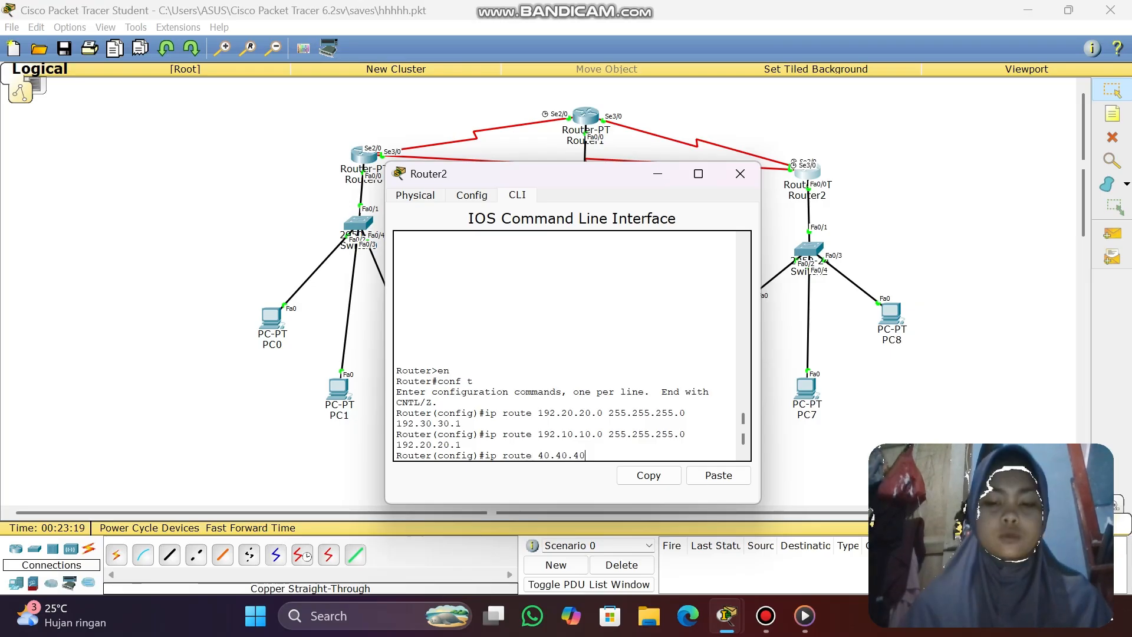
pyautogui.write('.0 255')
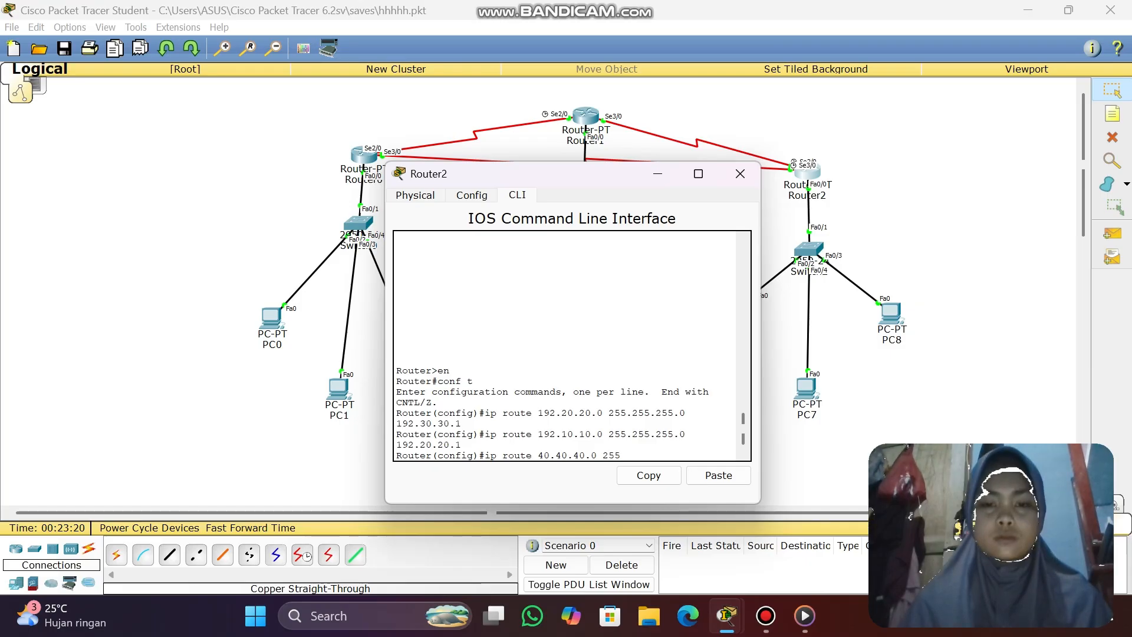
pyautogui.write('.255')
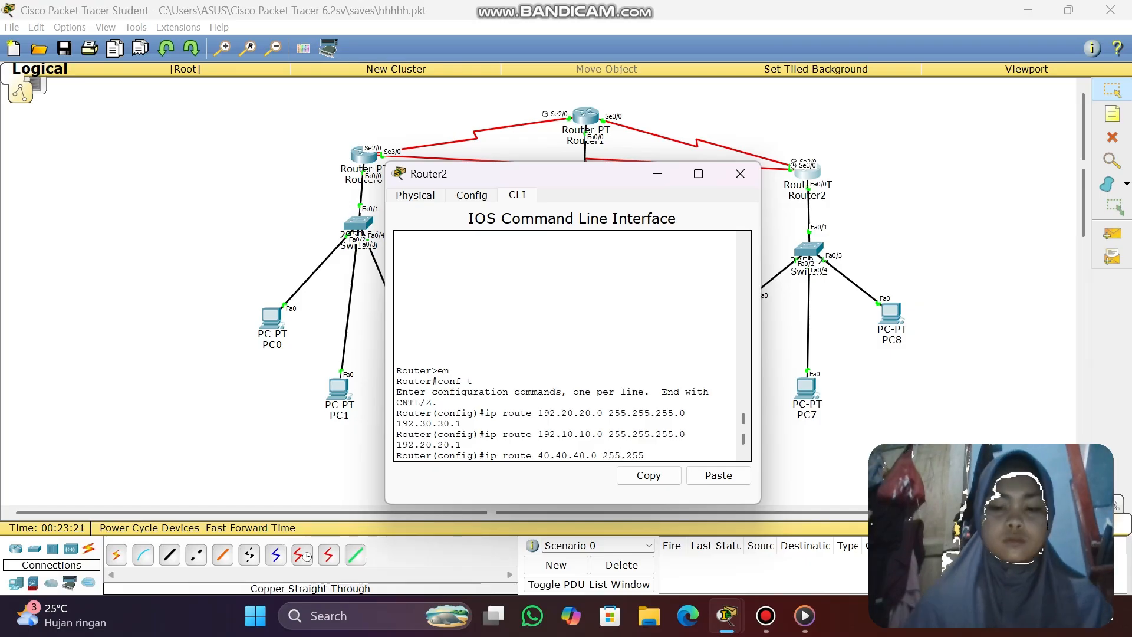
pyautogui.write('.255.0')
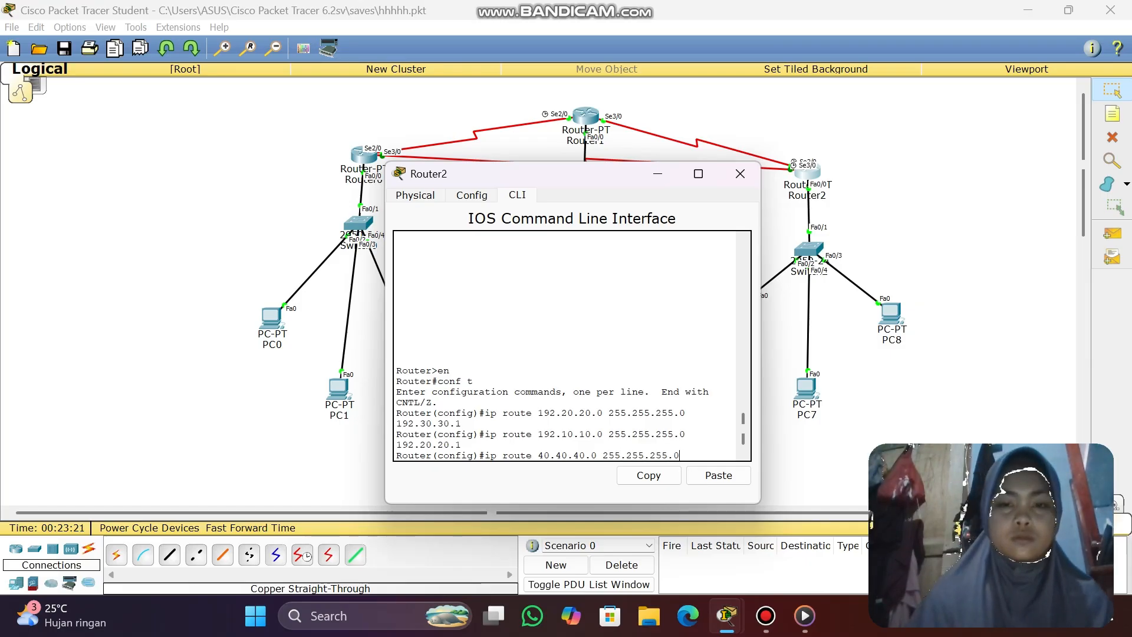
pyautogui.write(' 1')
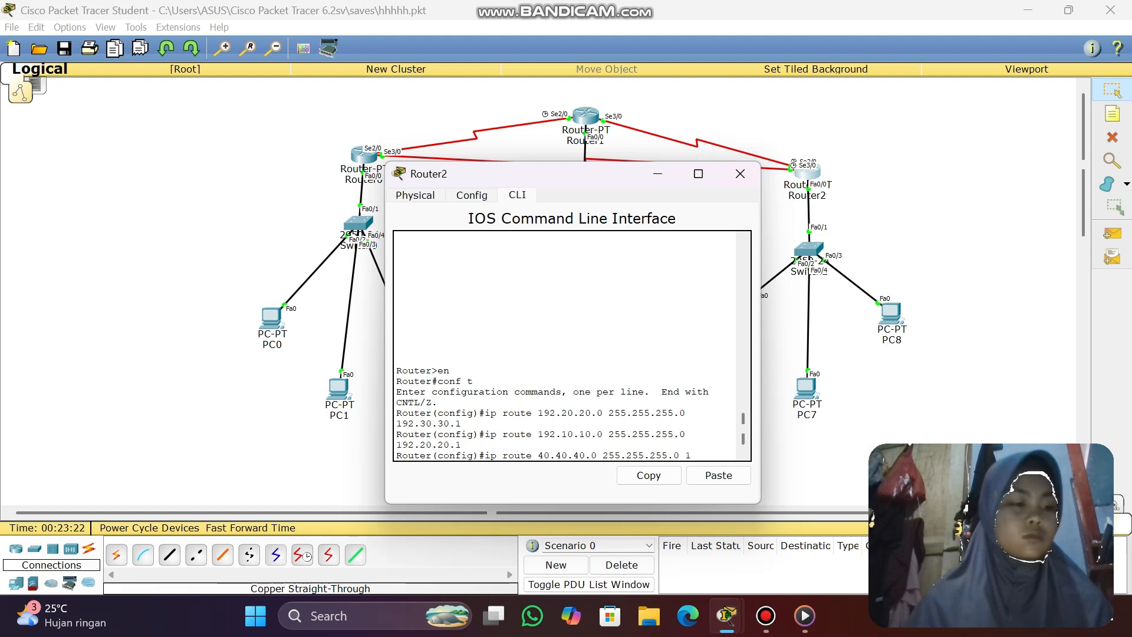
pyautogui.write('02.3')
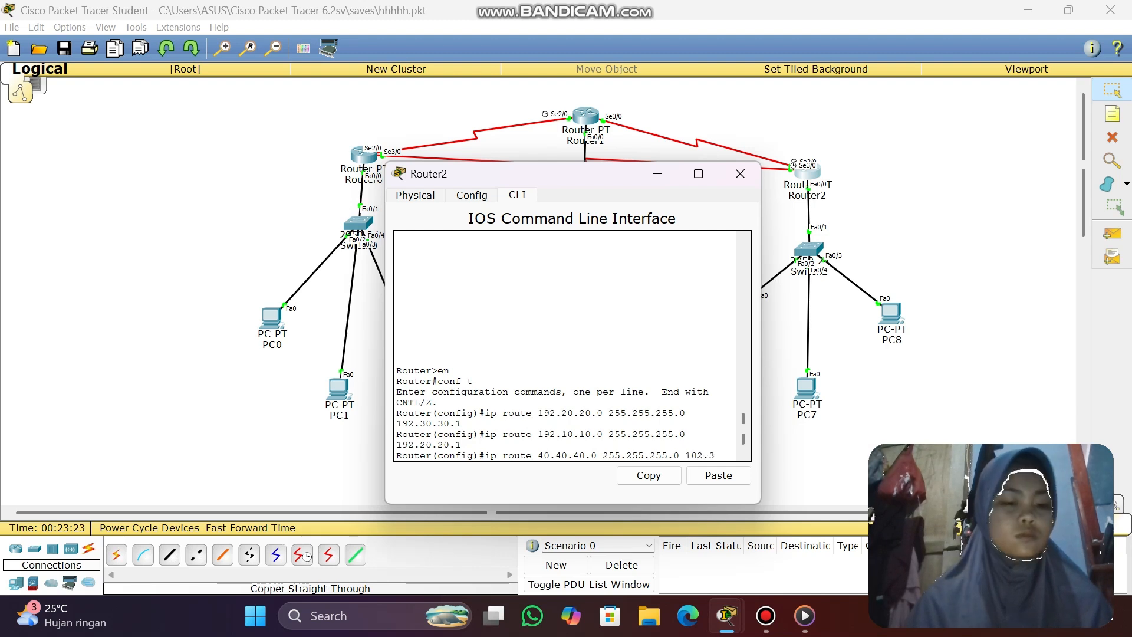
pyautogui.write('0.30.')
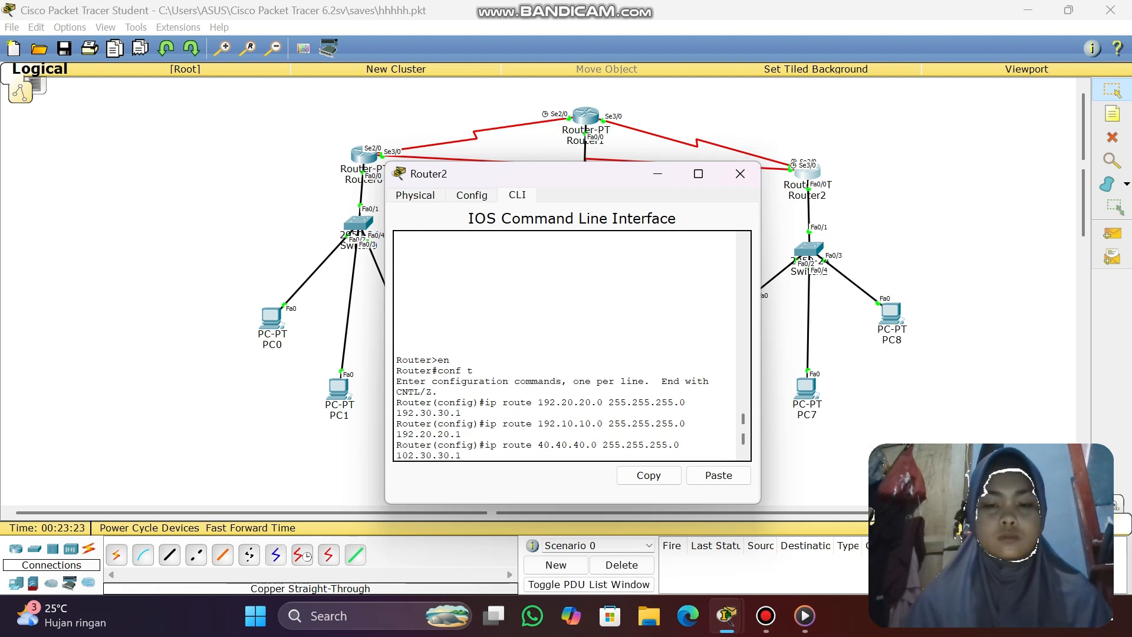
pyautogui.write('1')
pyautogui.press('Return')
# - Add another Router2 static route to network 40.40.40.0 with mask 255.255.255.0, using next hop 192.20.20.2
pyautogui.write('ip r')
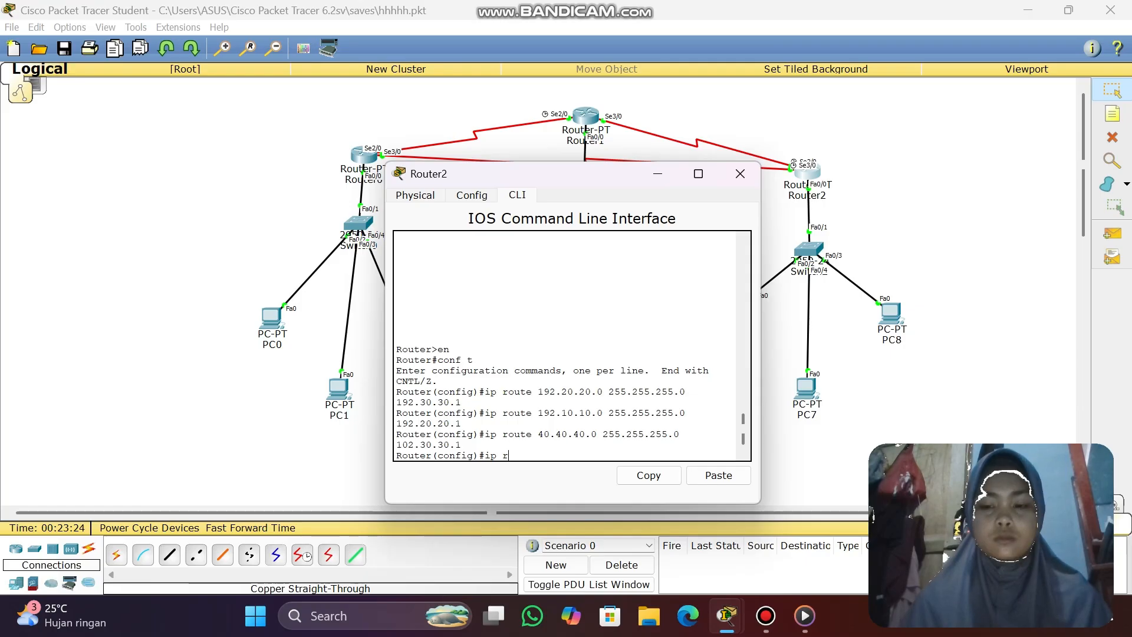
pyautogui.write('oute')
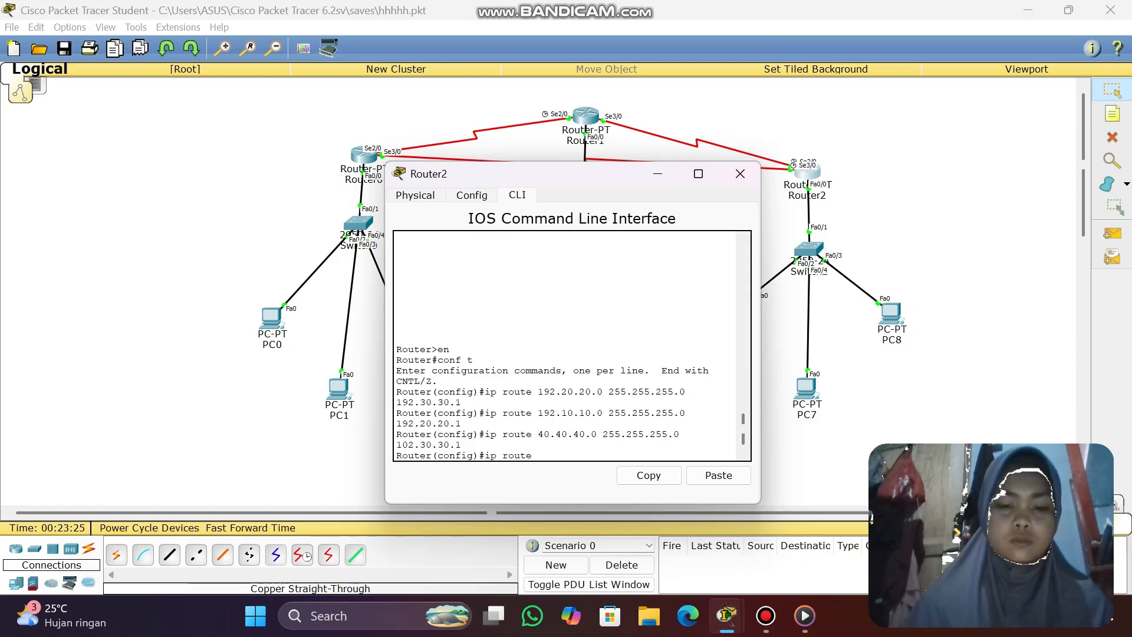
pyautogui.write(' 40')
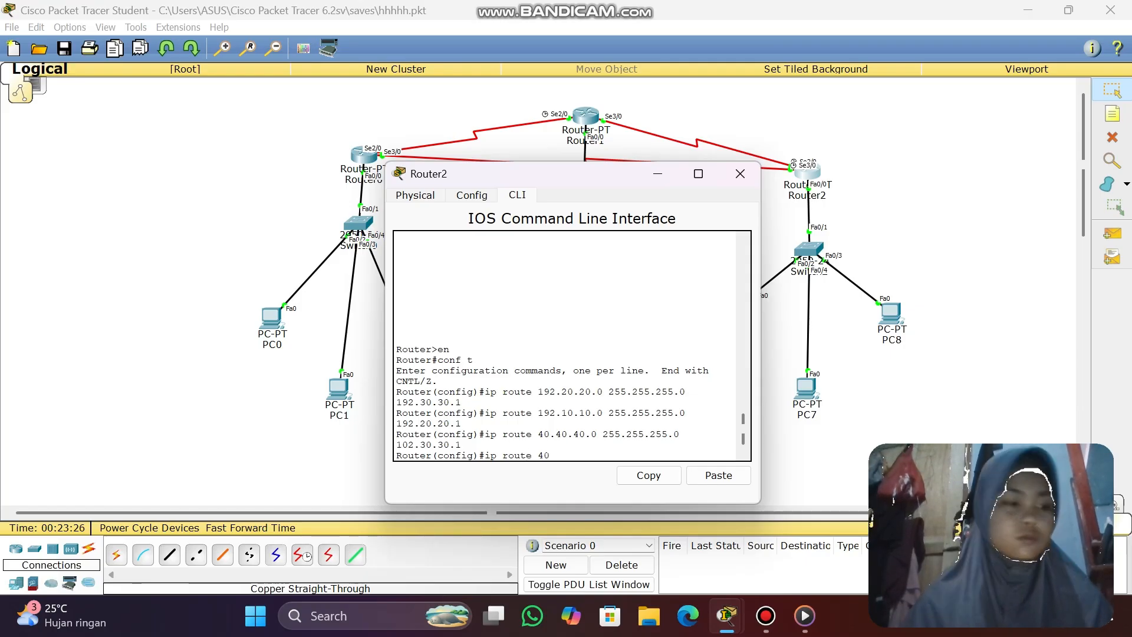
pyautogui.write('.40.40')
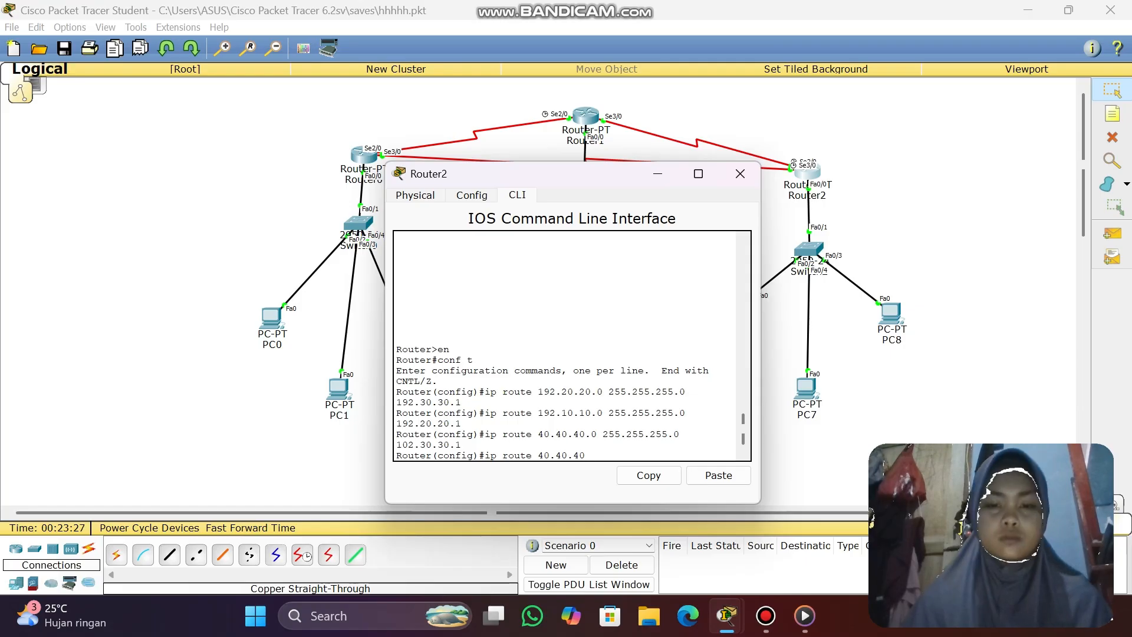
pyautogui.write('.0 255.255')
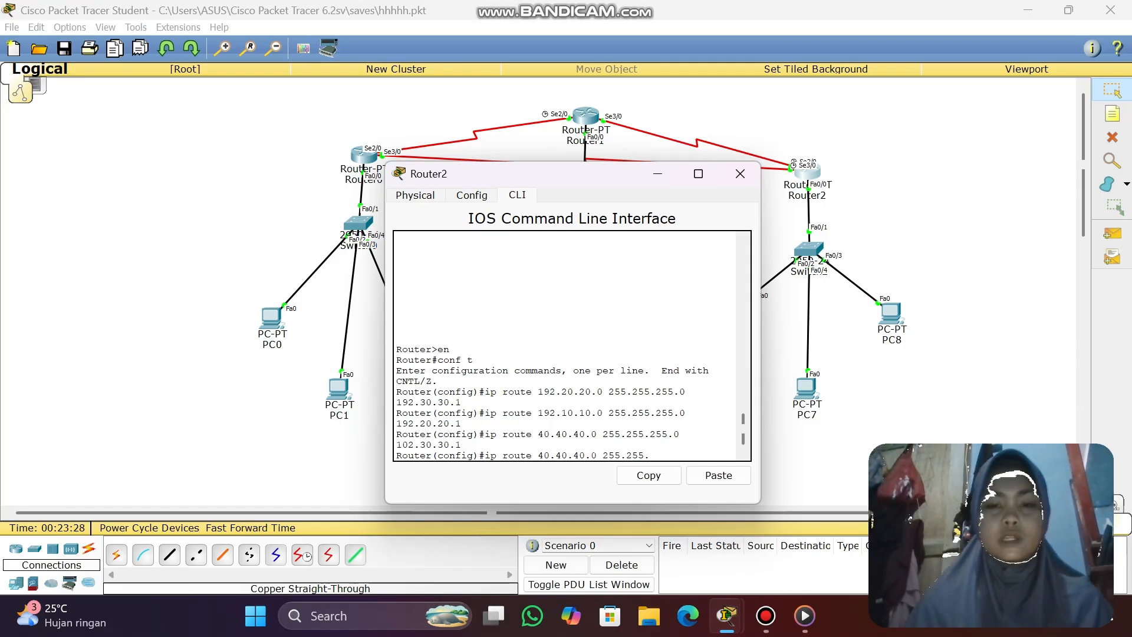
pyautogui.write('.255.0 2')
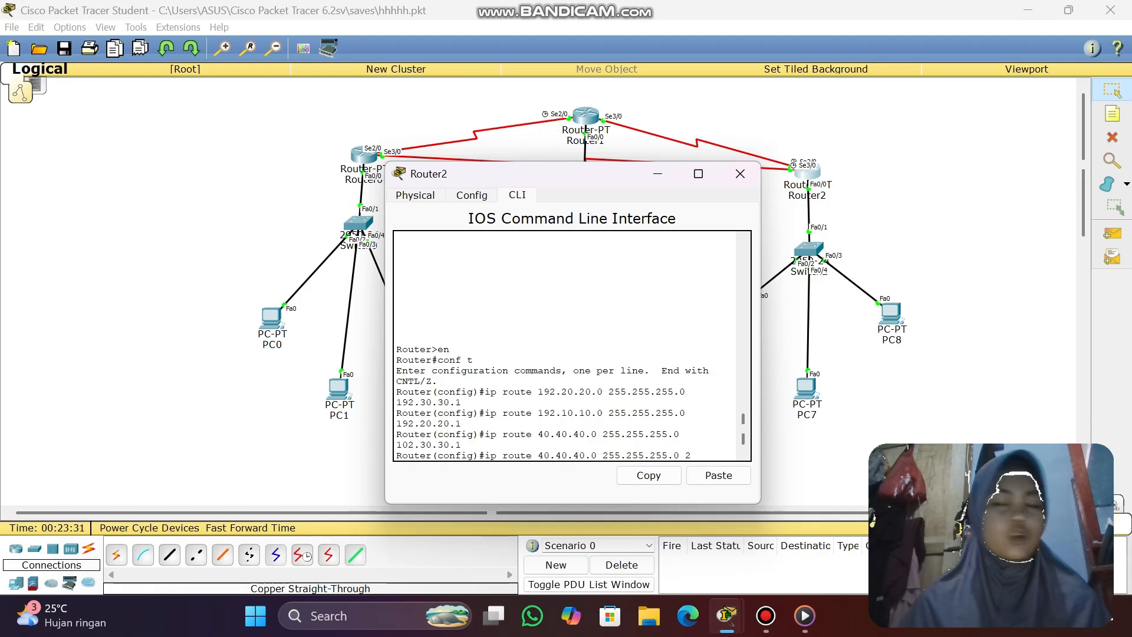
pyautogui.write('192.20.20')
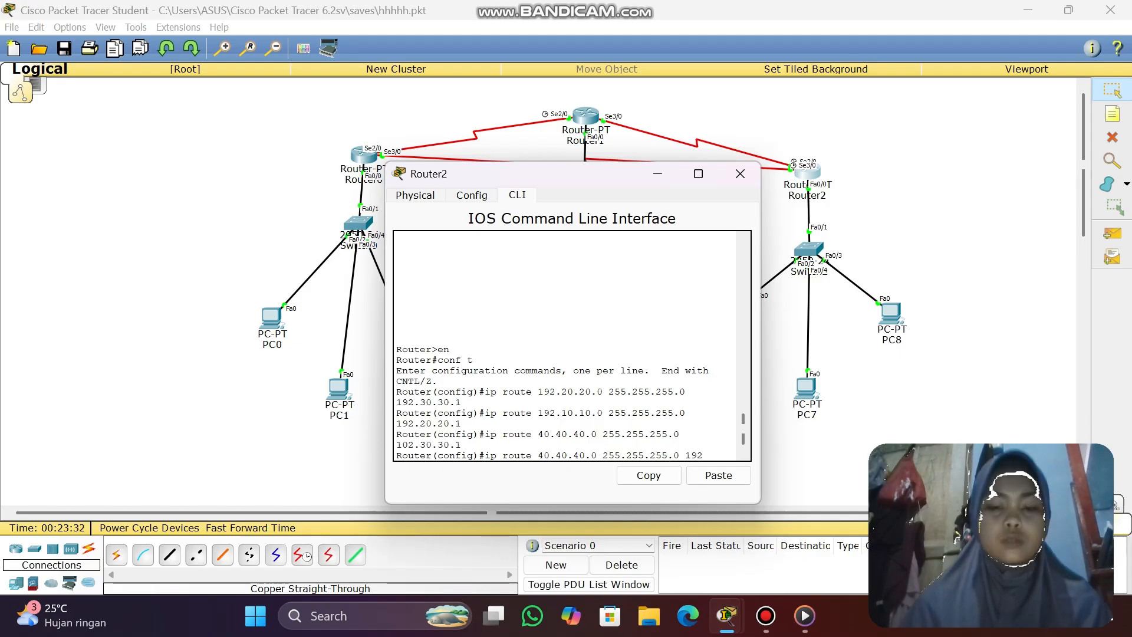
pyautogui.write('.2')
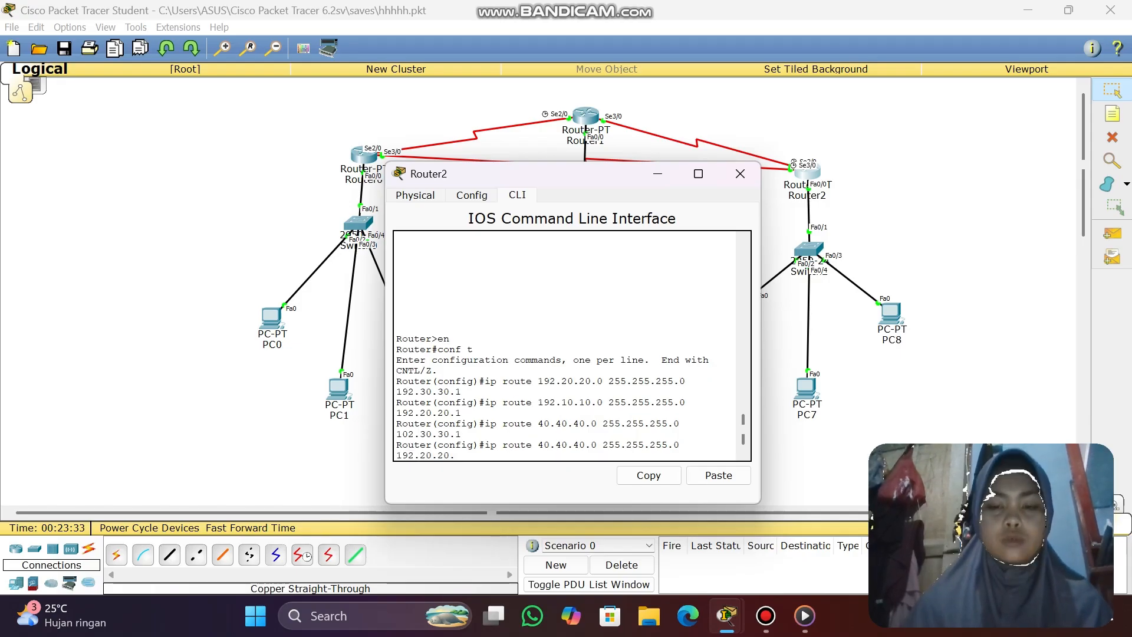
pyautogui.press('Return')
# - Add a static route on Router2 to network 192.20.20.0 with mask 255.255.255.0 via next hop 192.10.10.1
pyautogui.write('i')
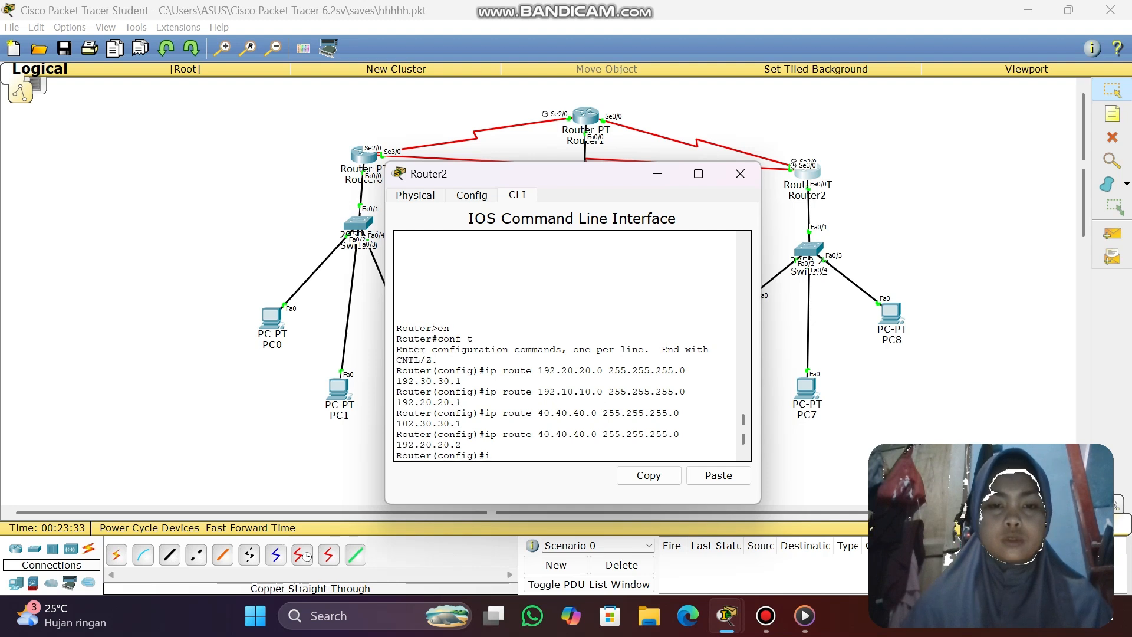
pyautogui.write('p rout')
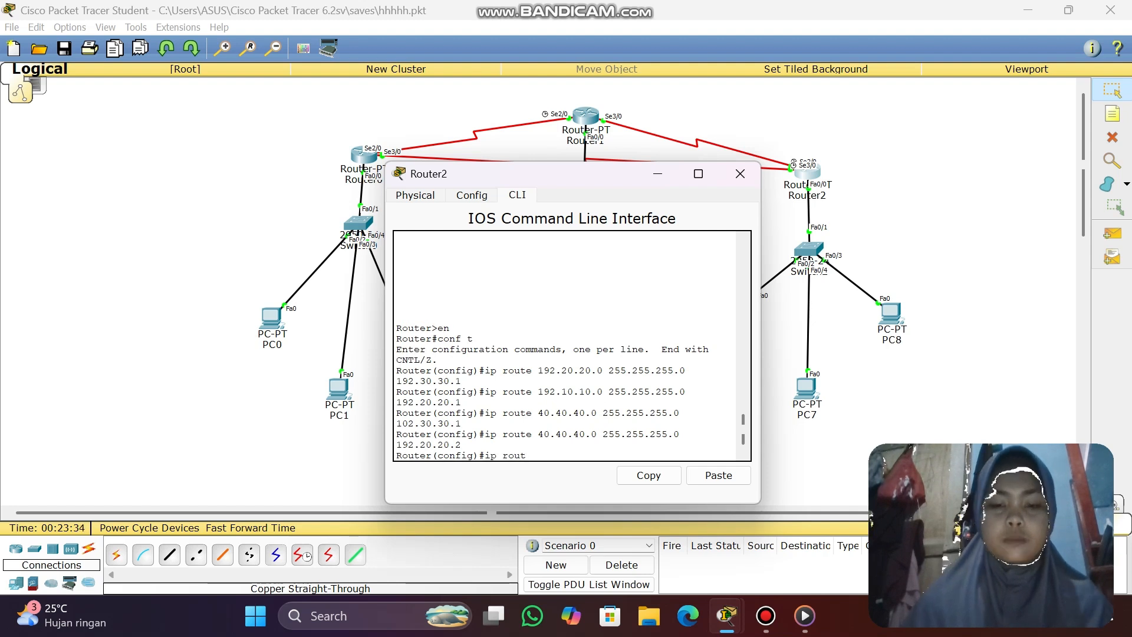
pyautogui.write('e 19')
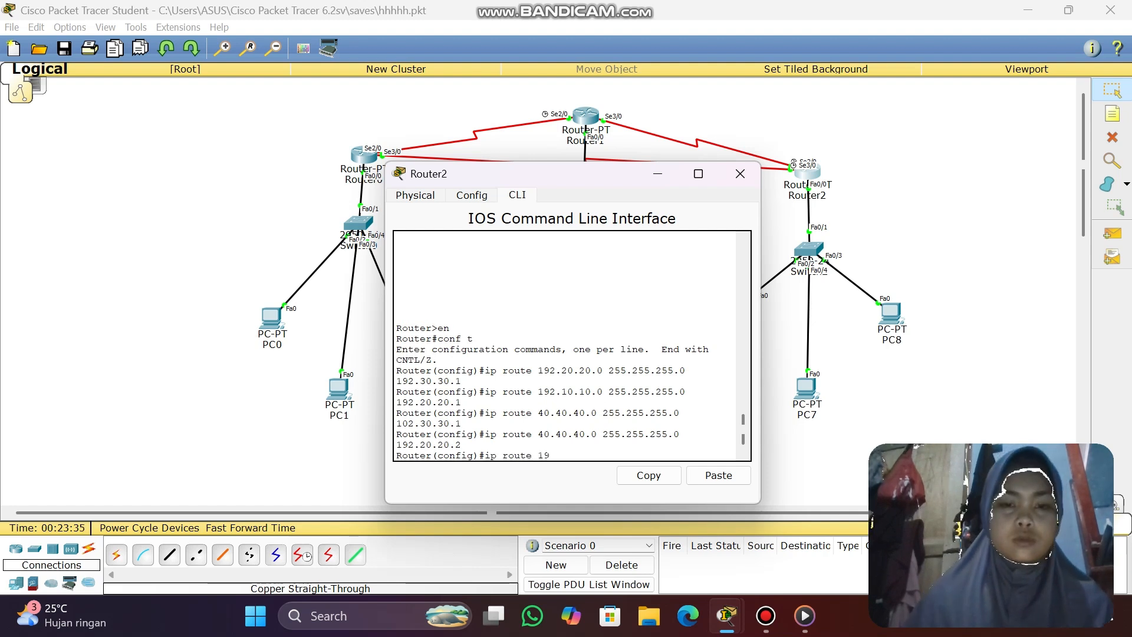
pyautogui.write('2.2')
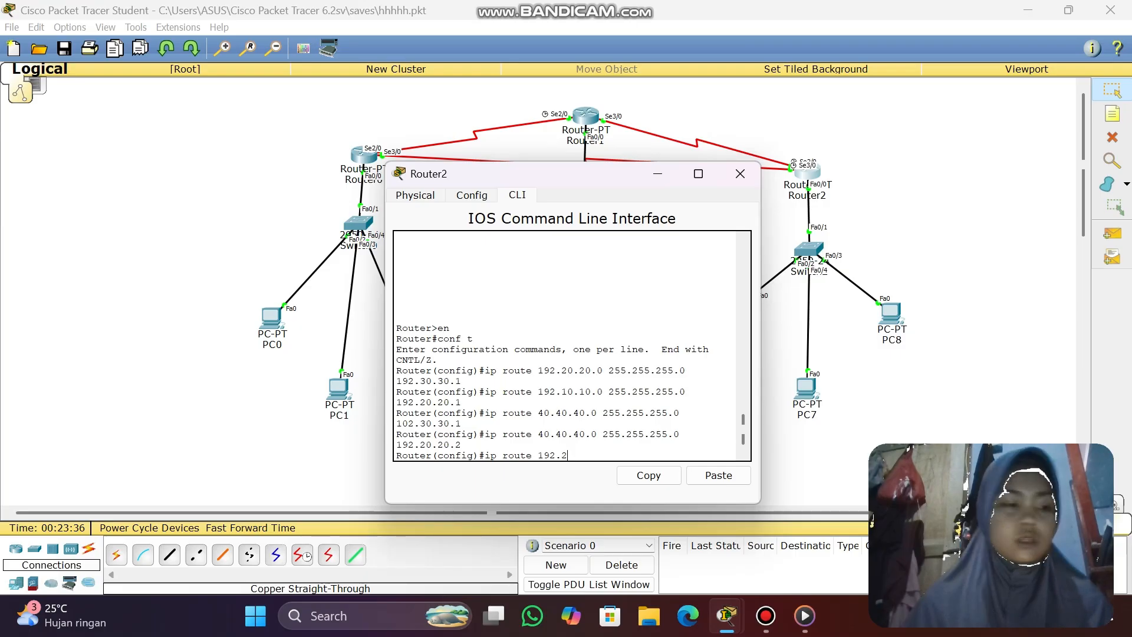
pyautogui.write('0.20.0 ')
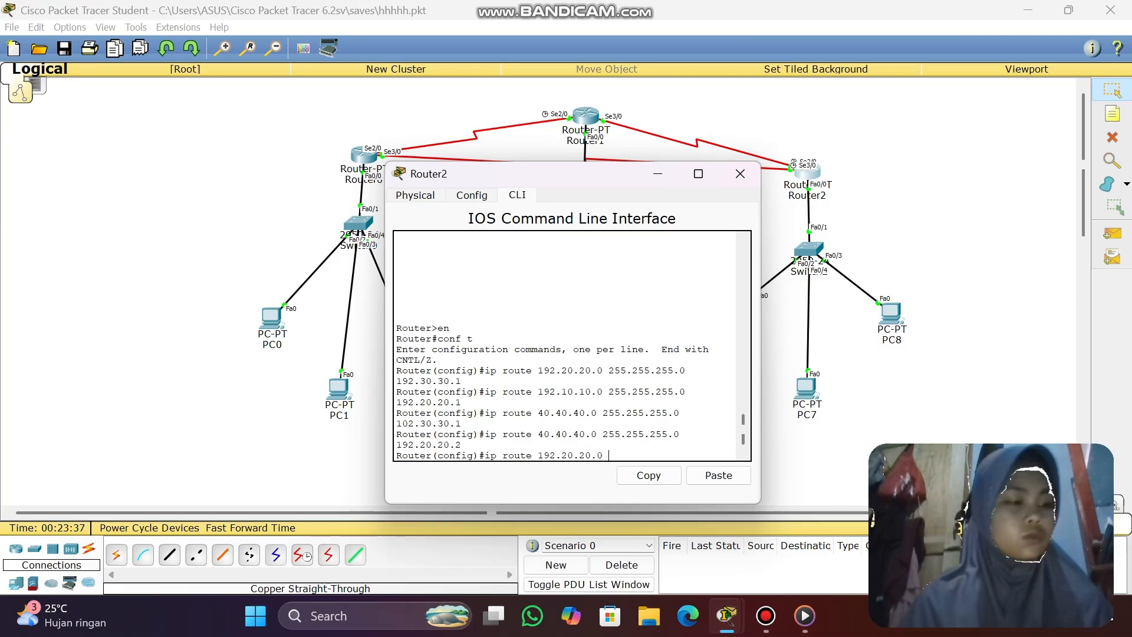
pyautogui.write('255.255')
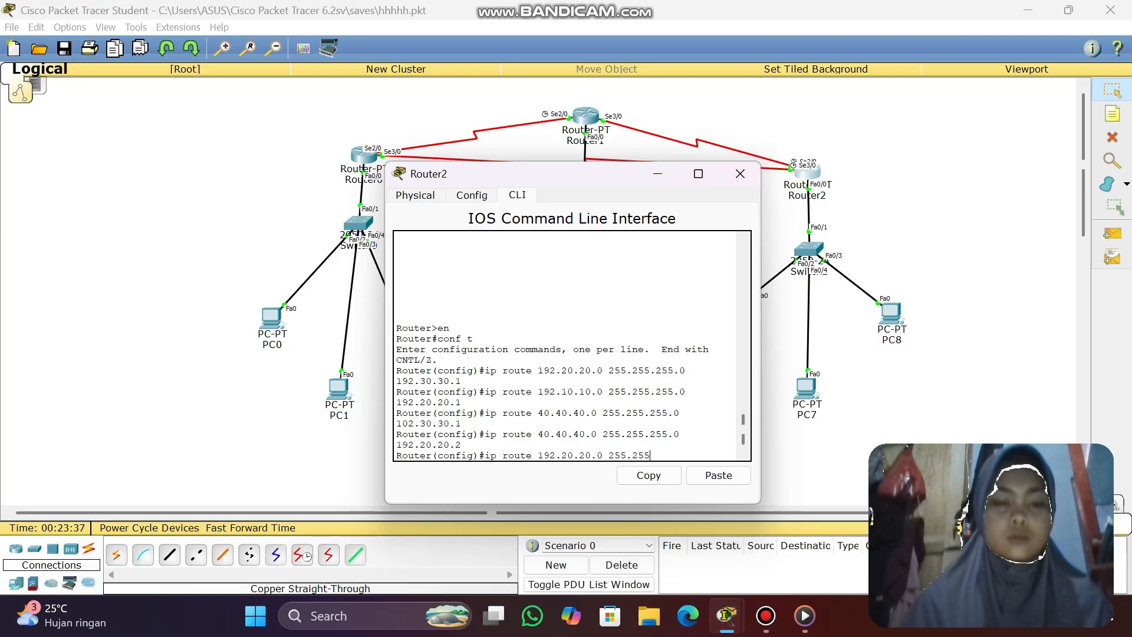
pyautogui.write('.255.0')
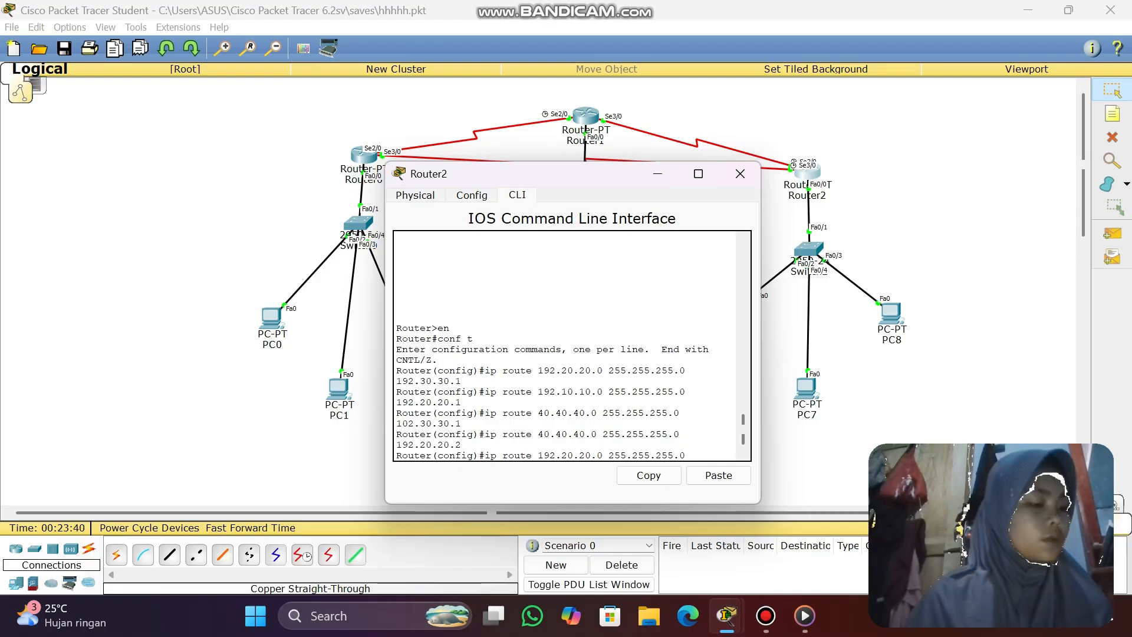
pyautogui.write(' 192')
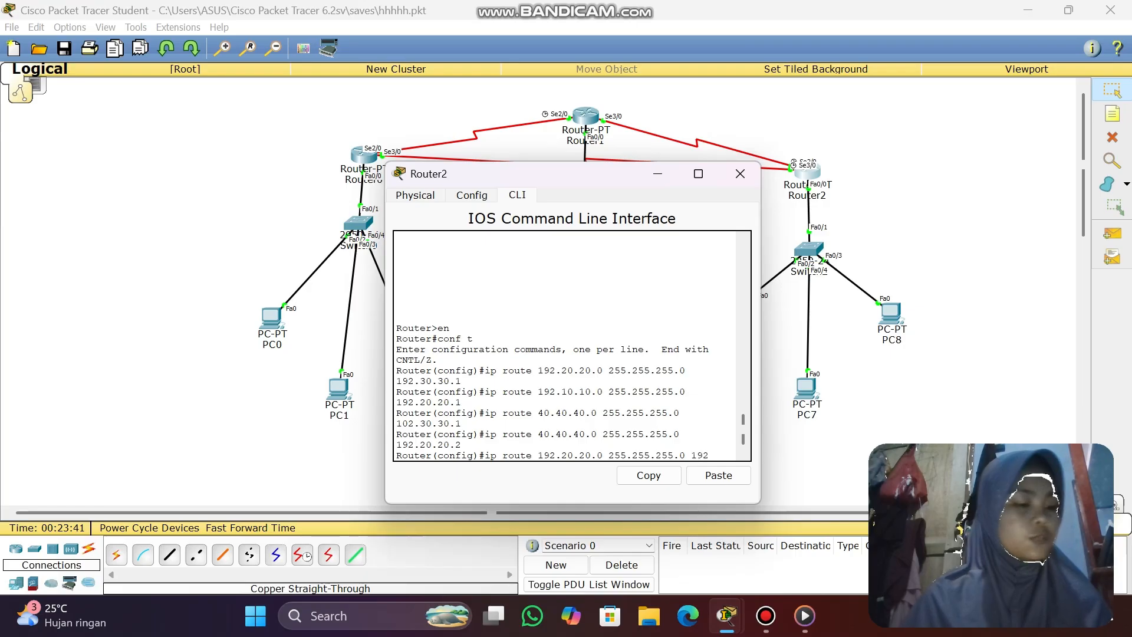
pyautogui.write('.10.10.1')
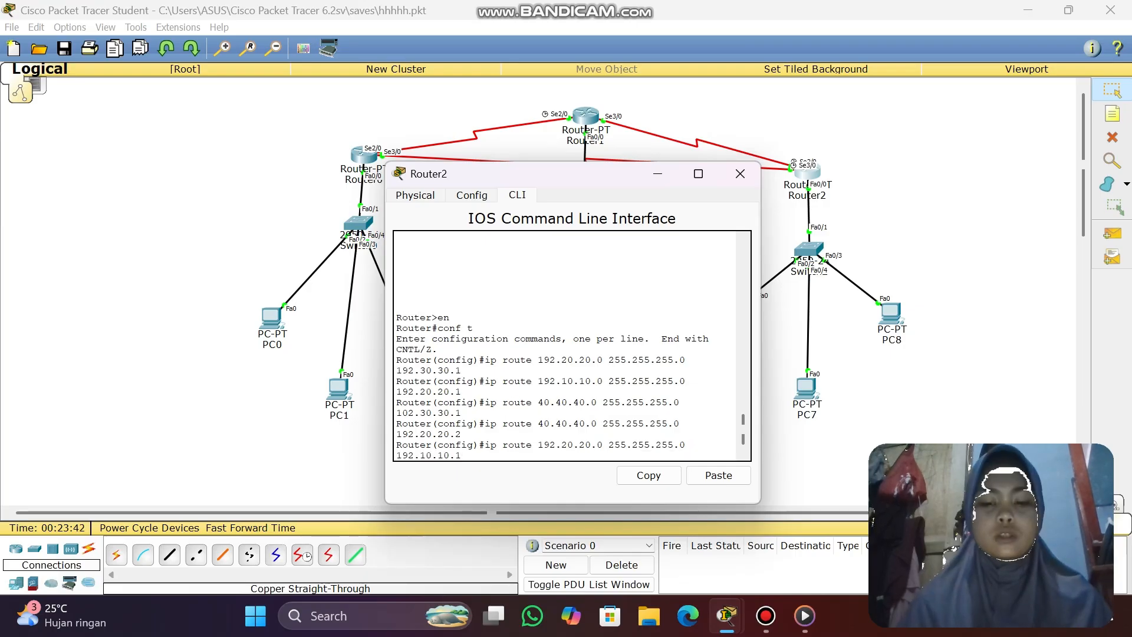
pyautogui.press('Return')
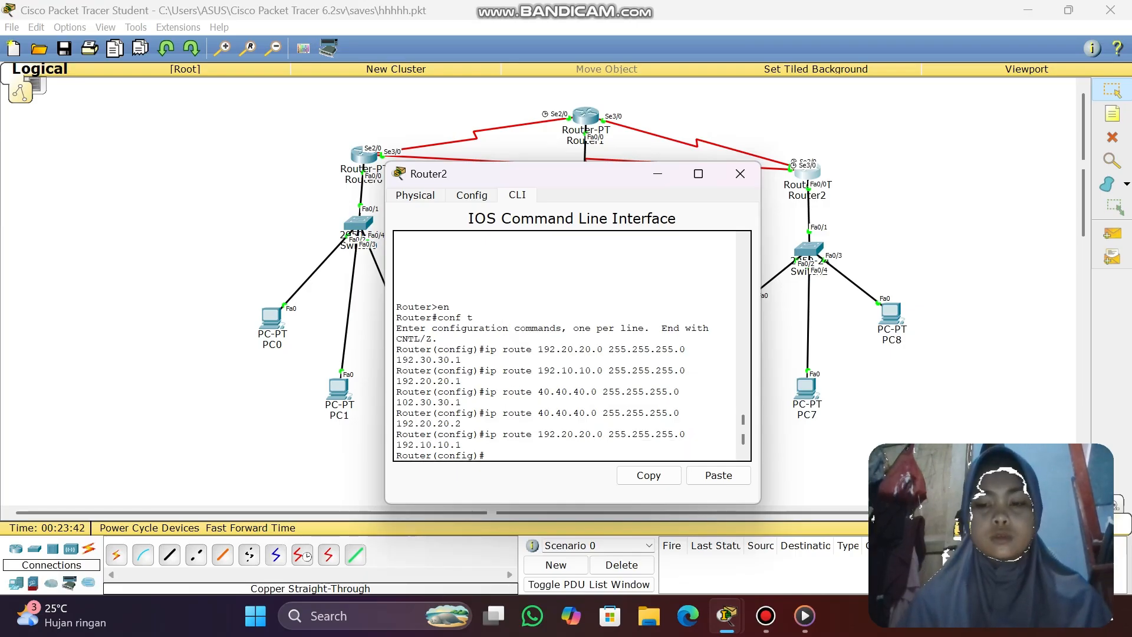
# - Add a static route on Router2 to network 192.30.30.0 with mask 255.255.255.0 via next hop 192.20.20.2
pyautogui.write('i')
pyautogui.write('p rou')
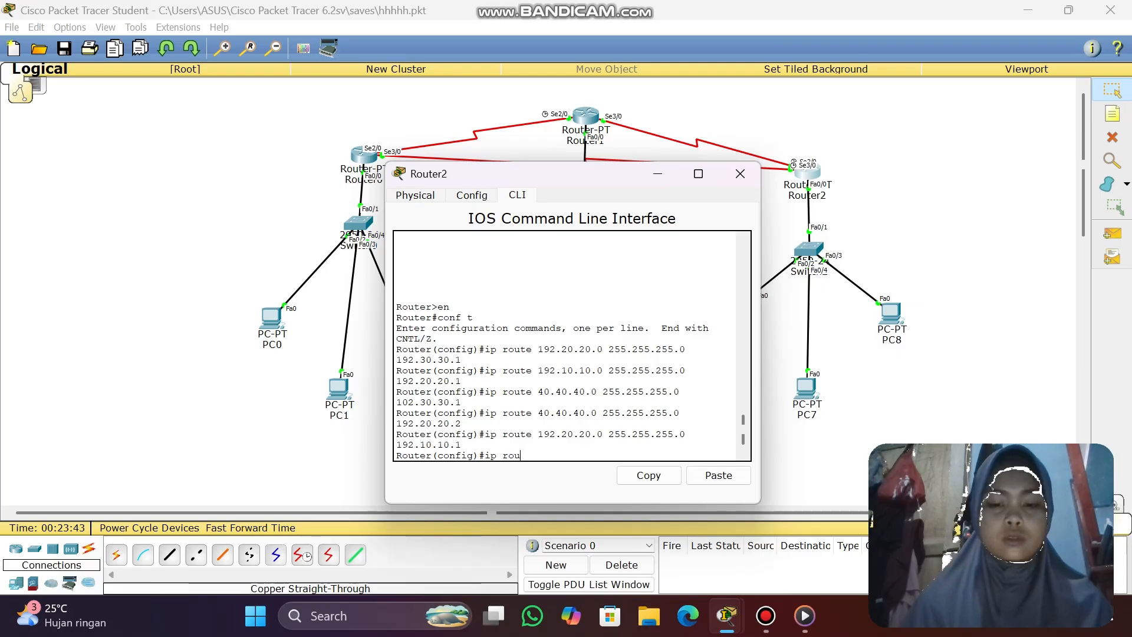
pyautogui.write('te 19')
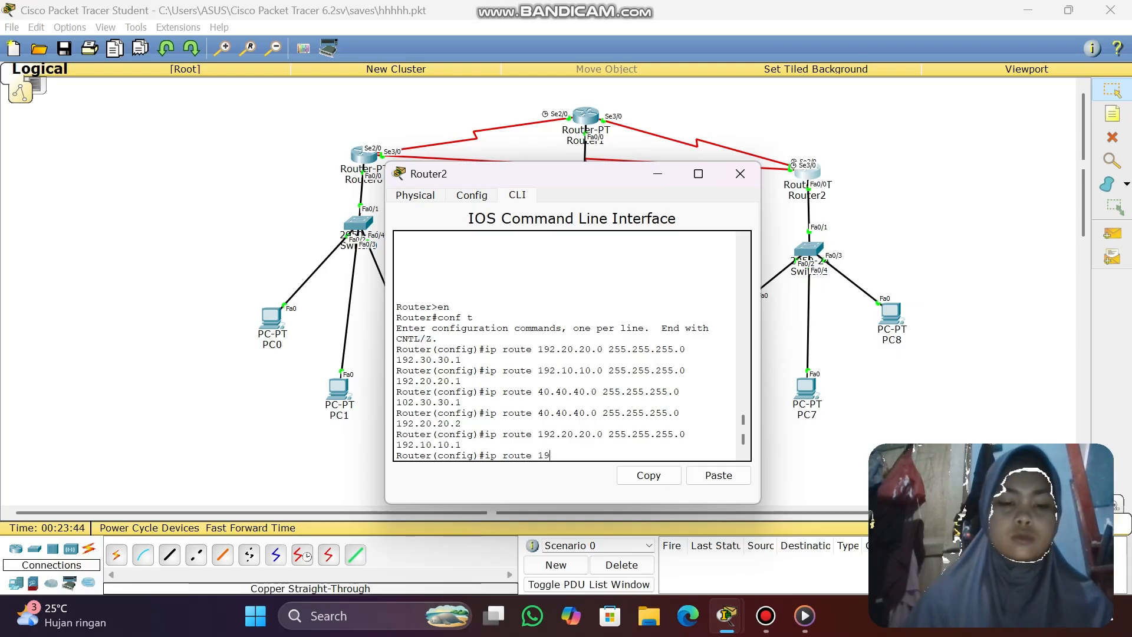
pyautogui.write('2.')
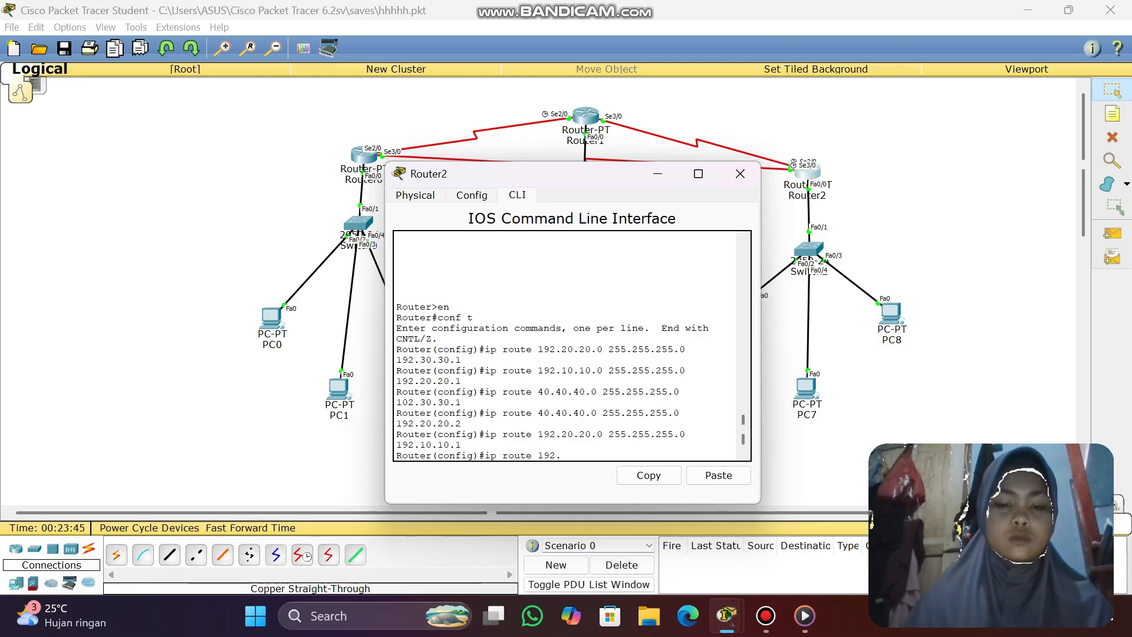
pyautogui.write('30.30.0')
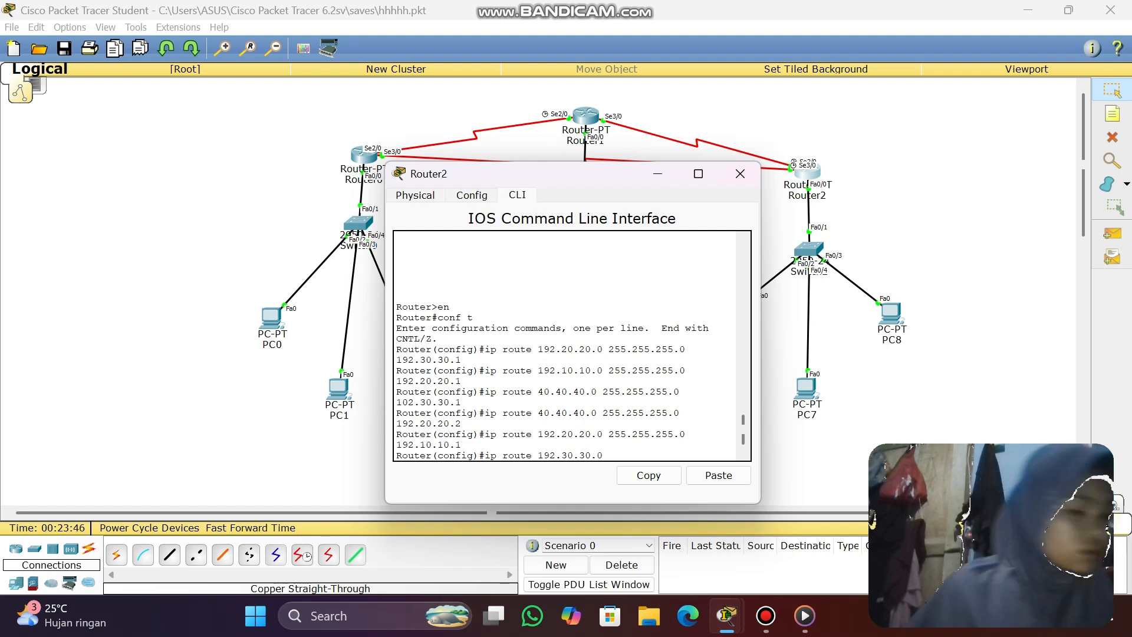
pyautogui.write(' 2')
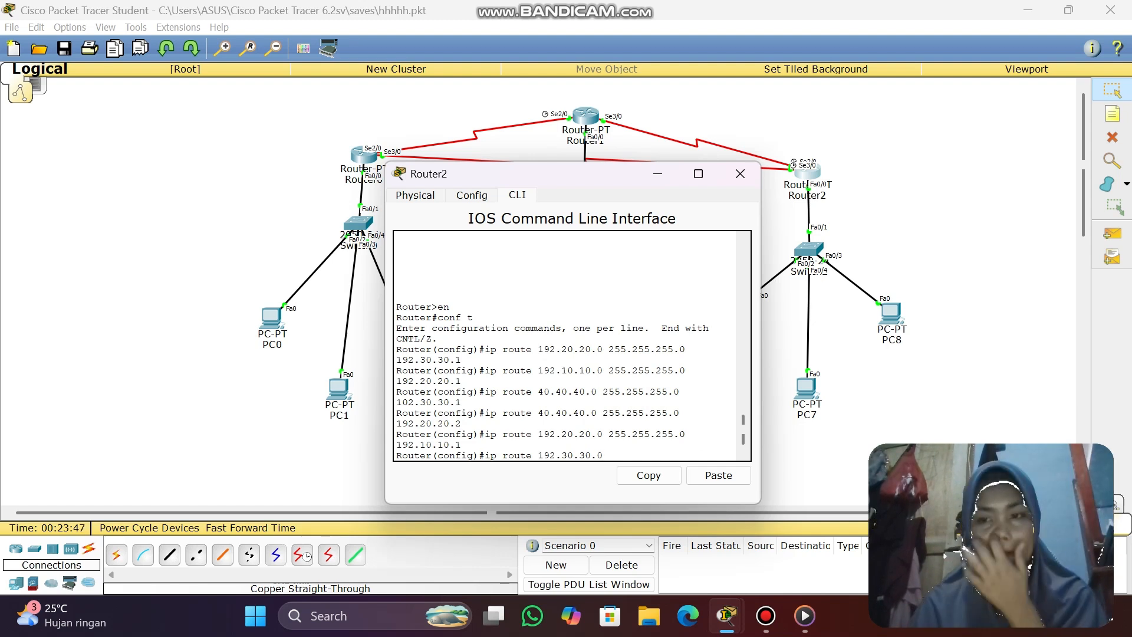
pyautogui.write('55.2')
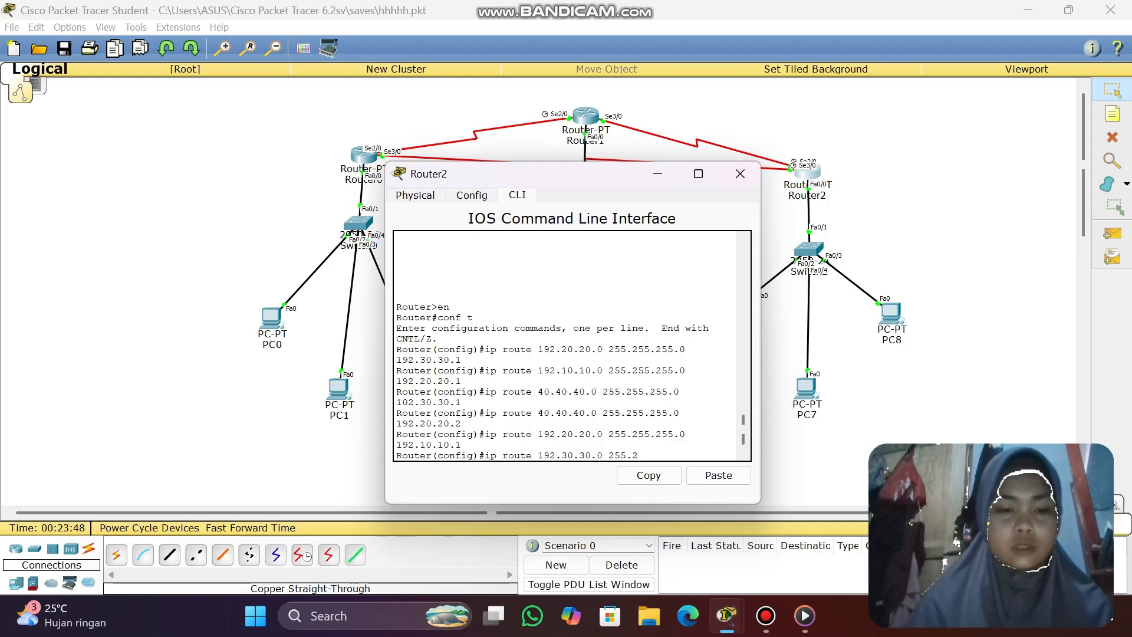
pyautogui.write('55.255.25')
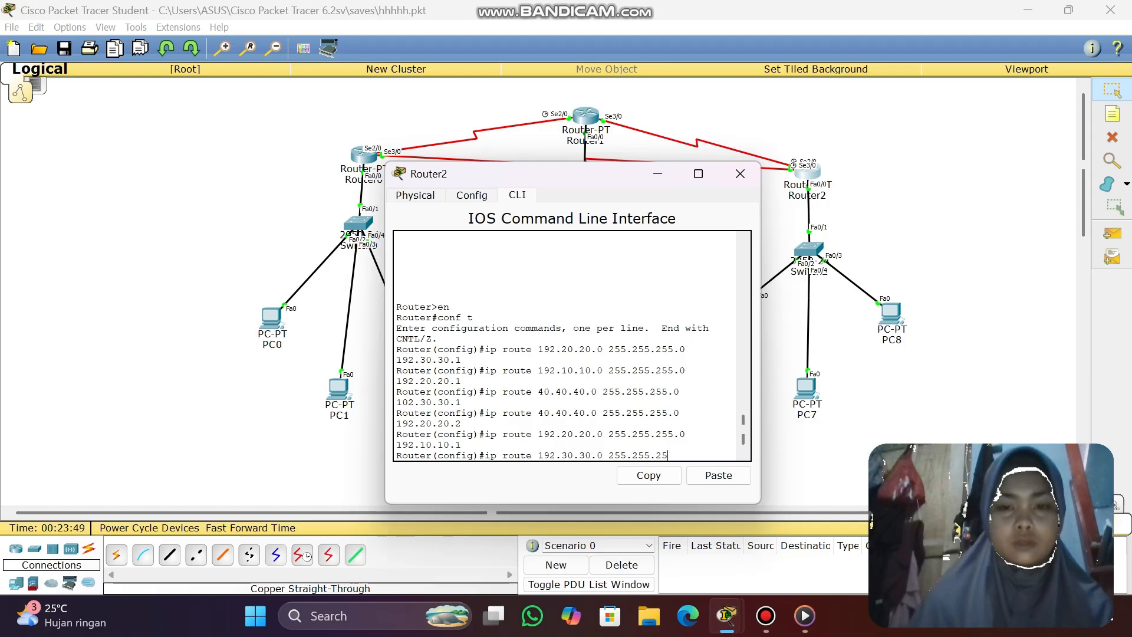
pyautogui.write('5.0')
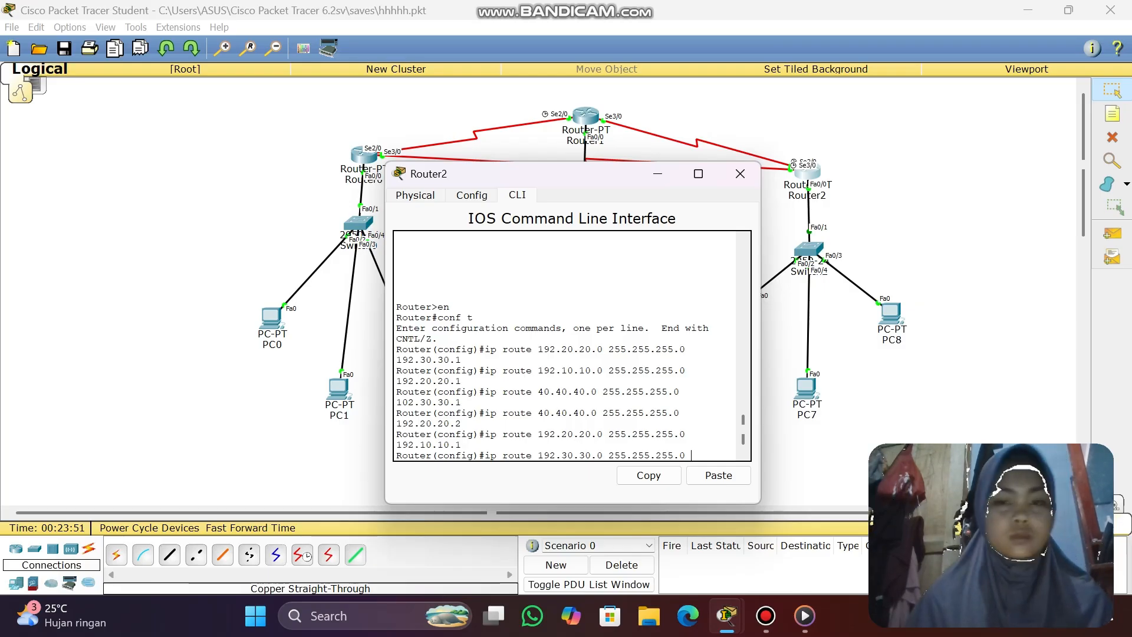
pyautogui.write(' 192.')
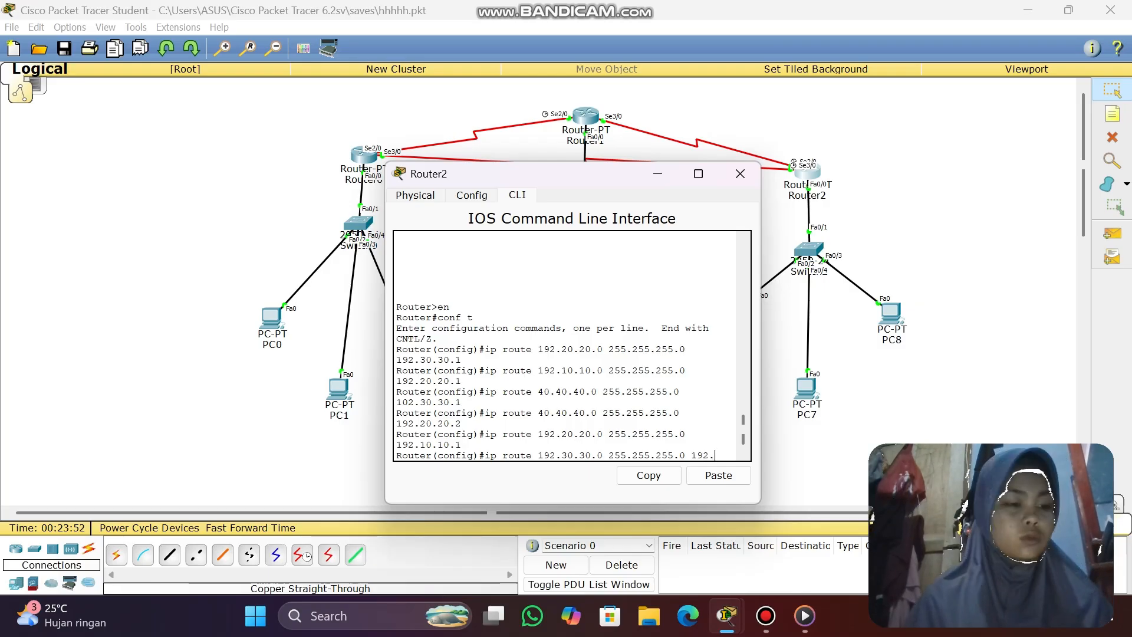
pyautogui.write('2020')
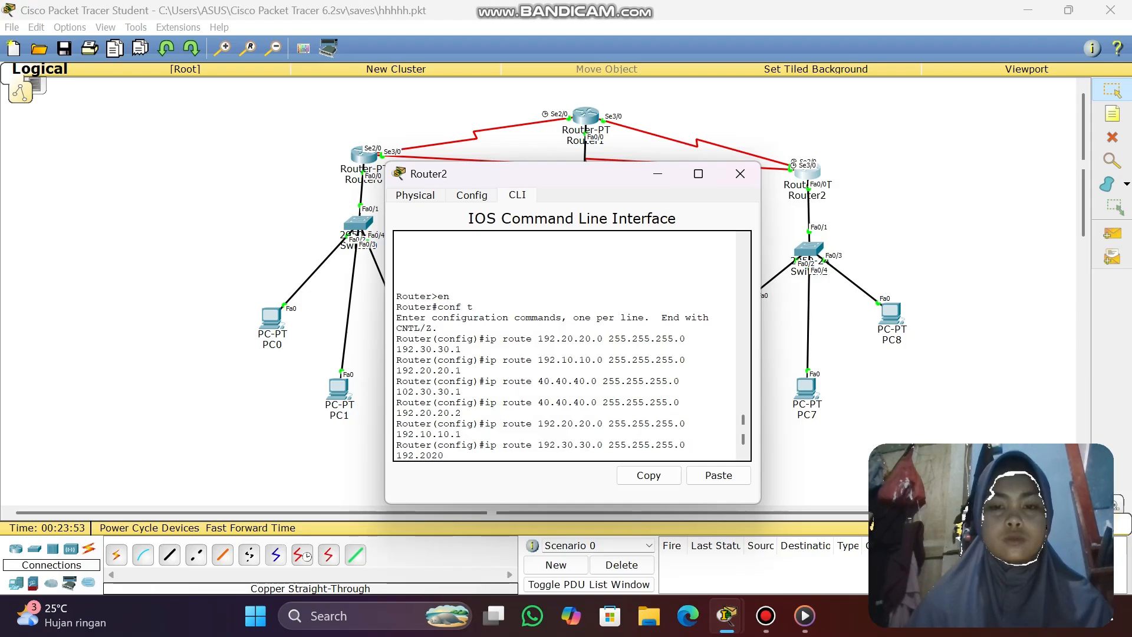
pyautogui.press('BackSpace')
pyautogui.press('BackSpace')
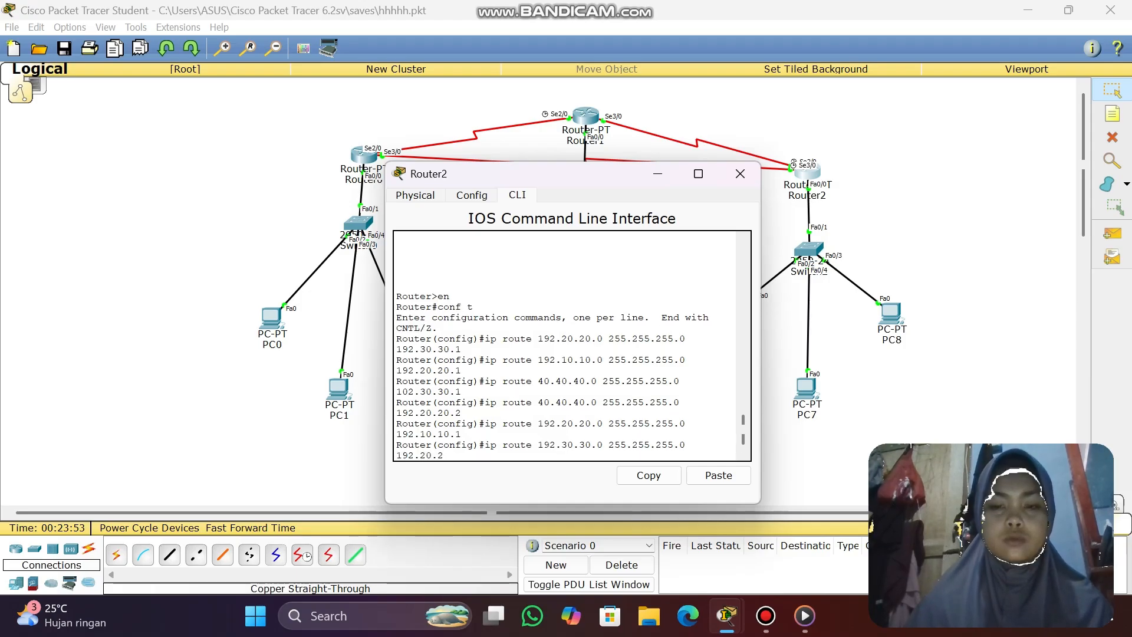
pyautogui.write('.20.2')
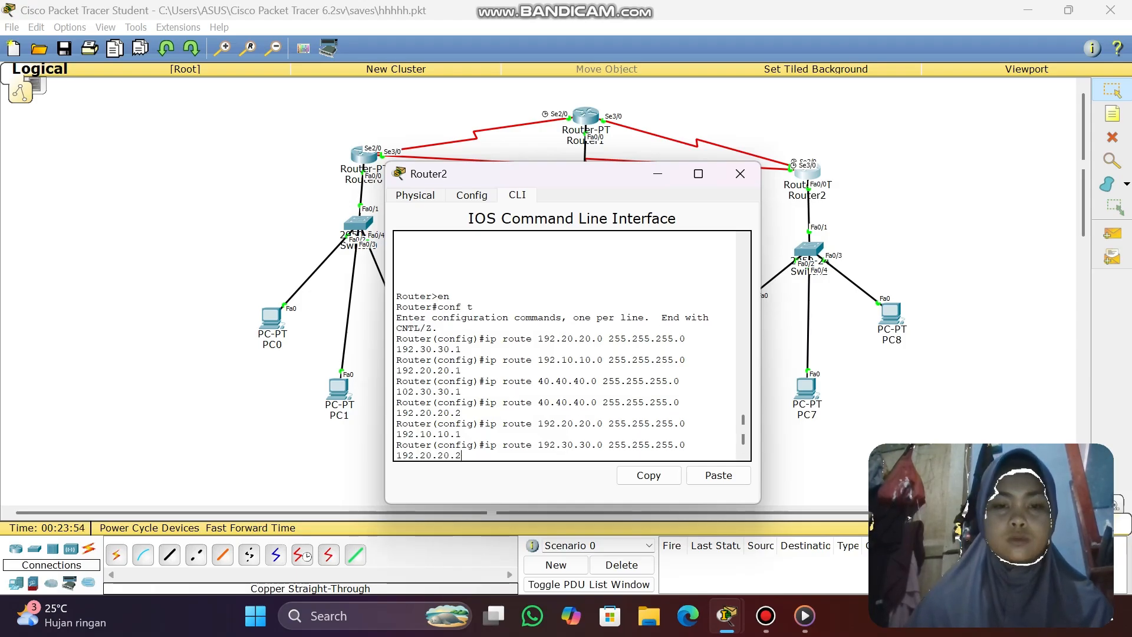
pyautogui.press('Return')
# - Add a static route on Router2 to network 20.20.20.0 with mask 255.255.255.0 via next hop 192.10.10.1
pyautogui.write('ip r')
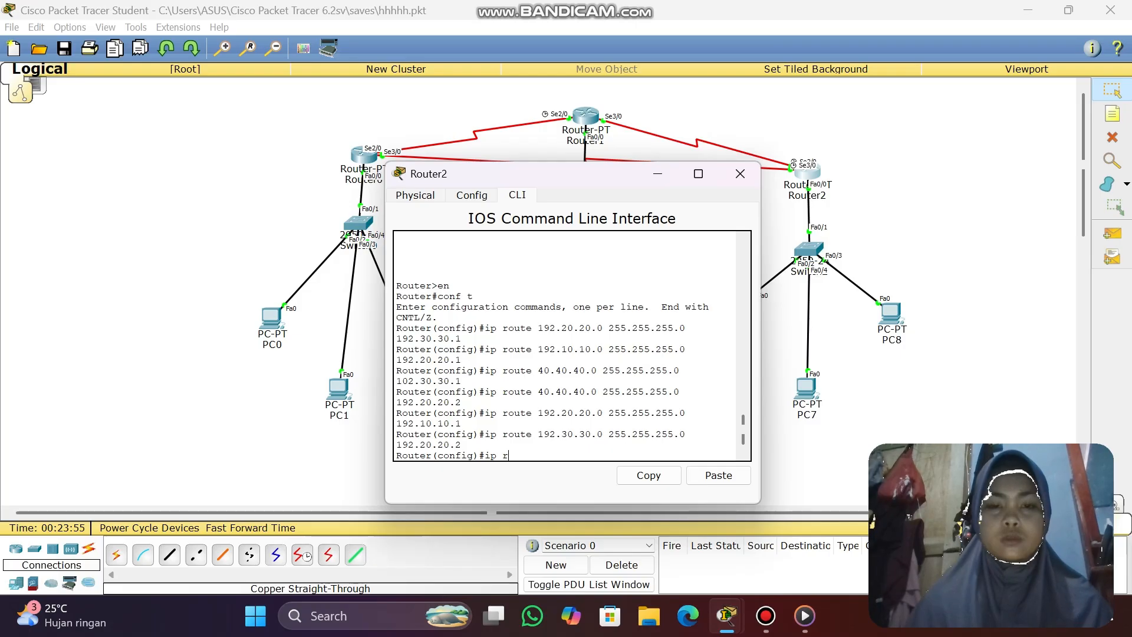
pyautogui.write('oute')
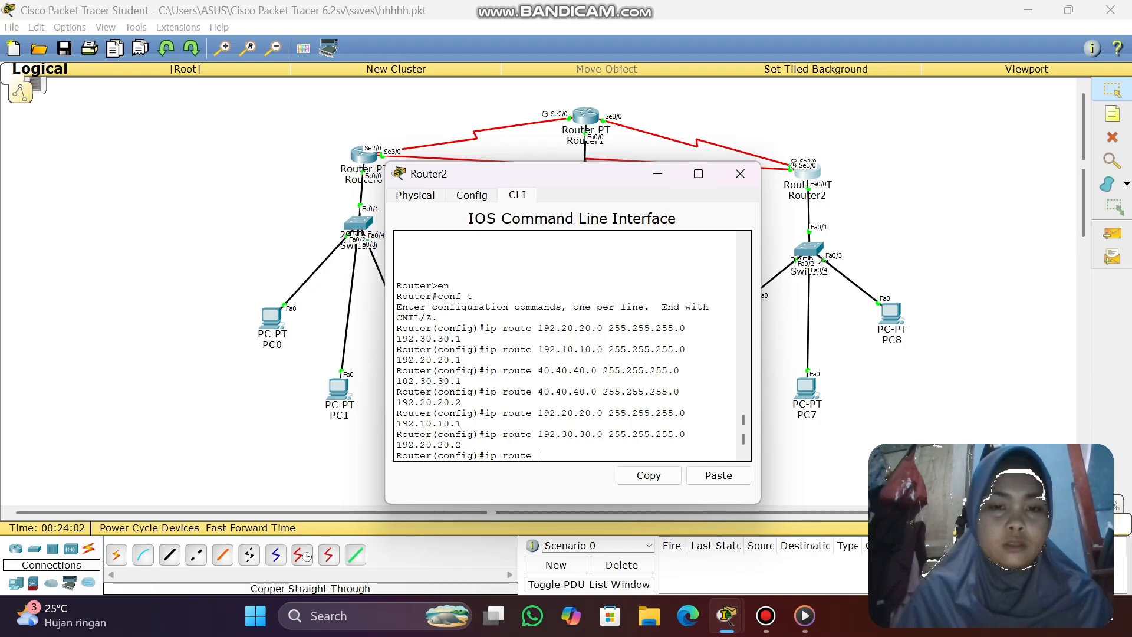
pyautogui.write('20.20.')
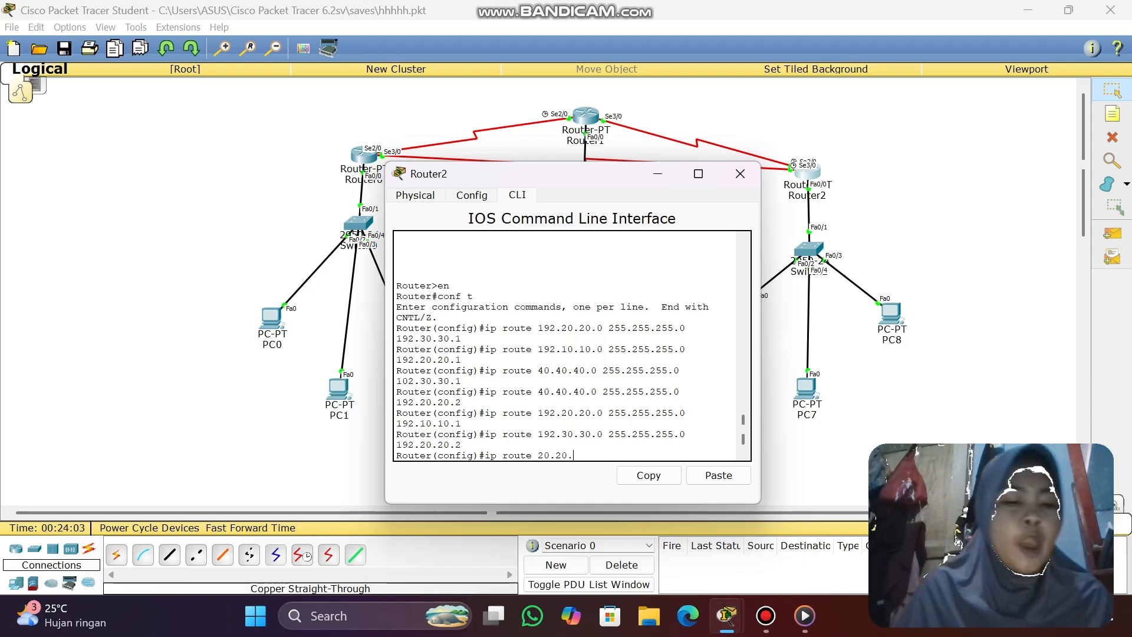
pyautogui.write('20.0')
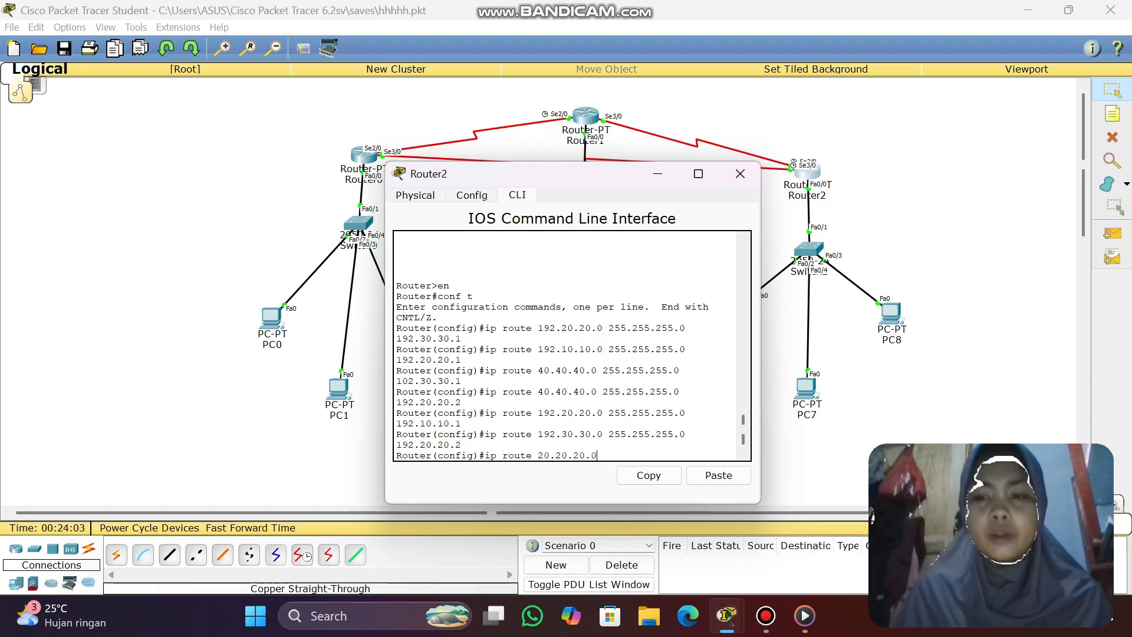
pyautogui.write(' 255.25')
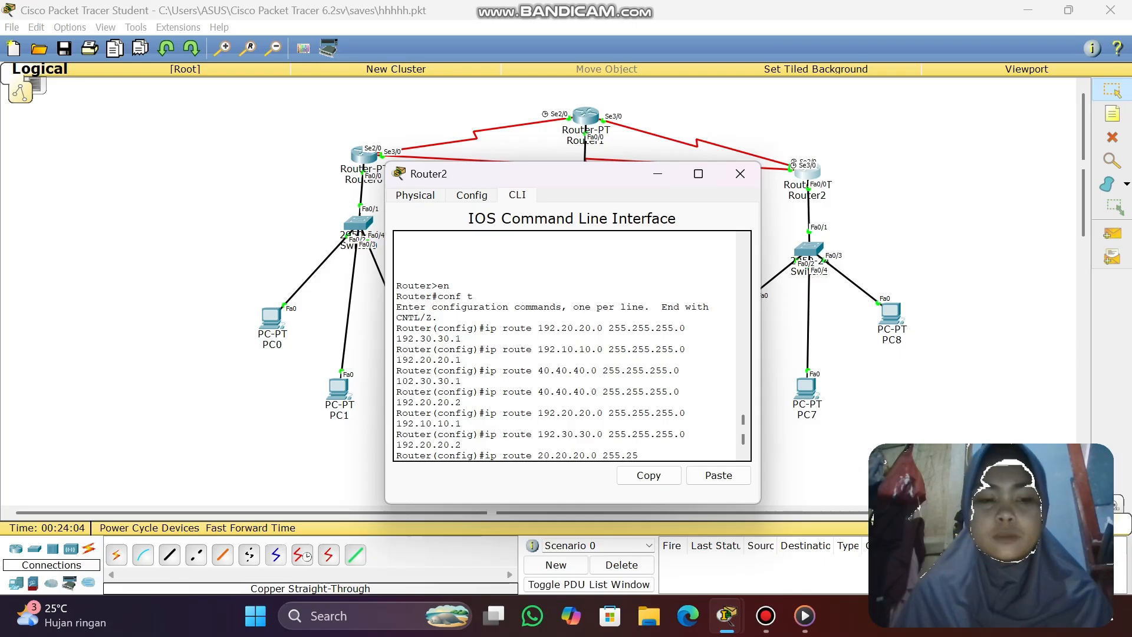
pyautogui.write('5.255')
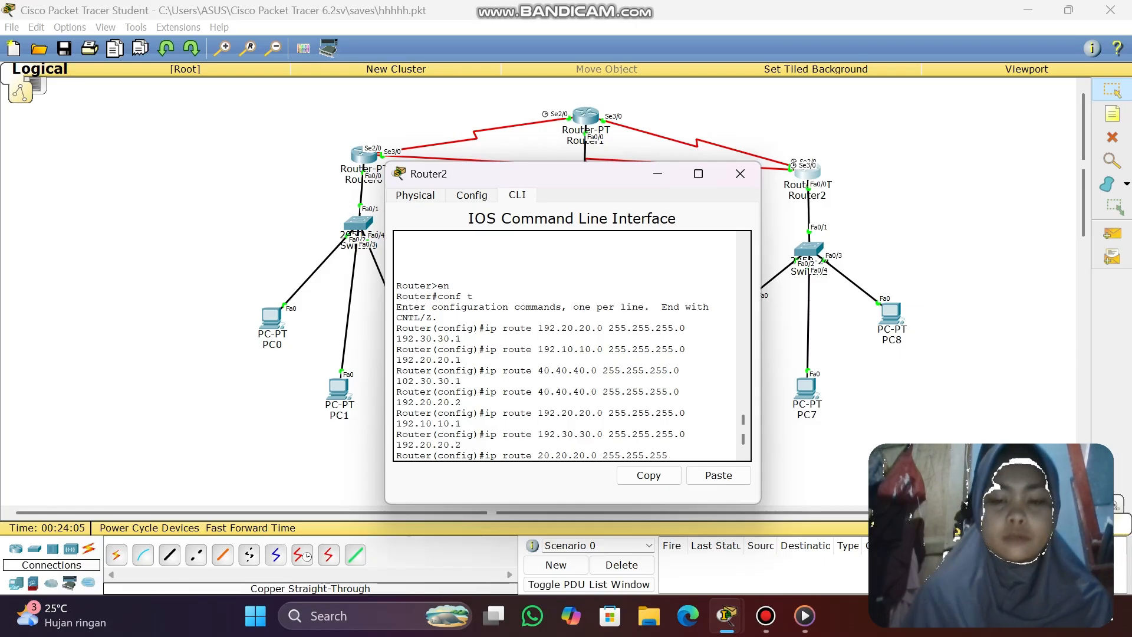
pyautogui.write('.0 192.10')
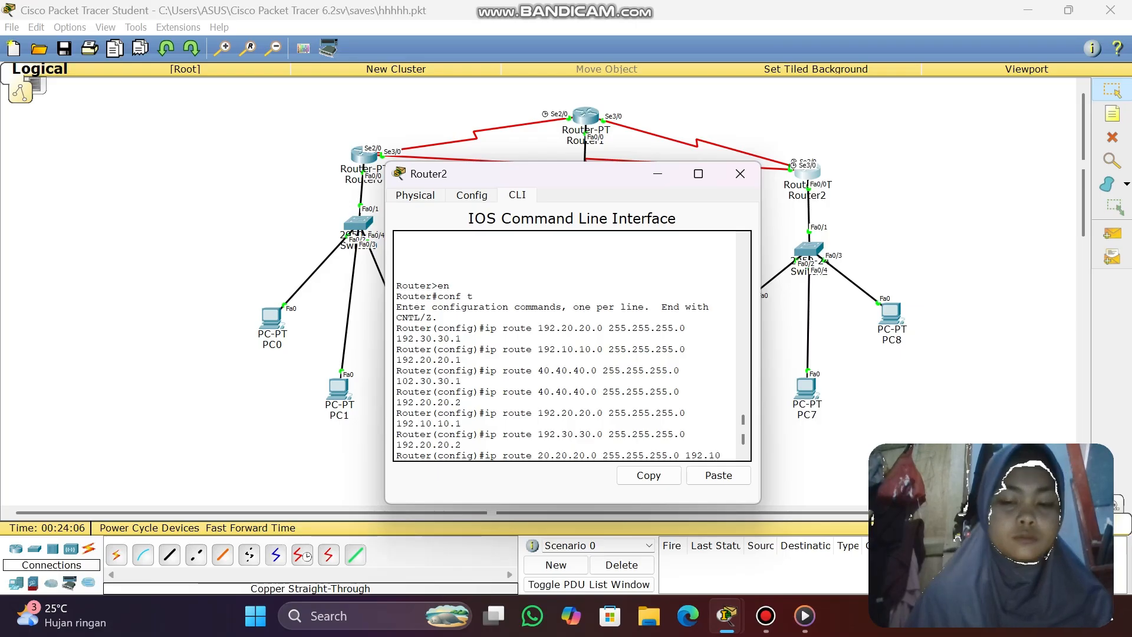
pyautogui.write('.10.')
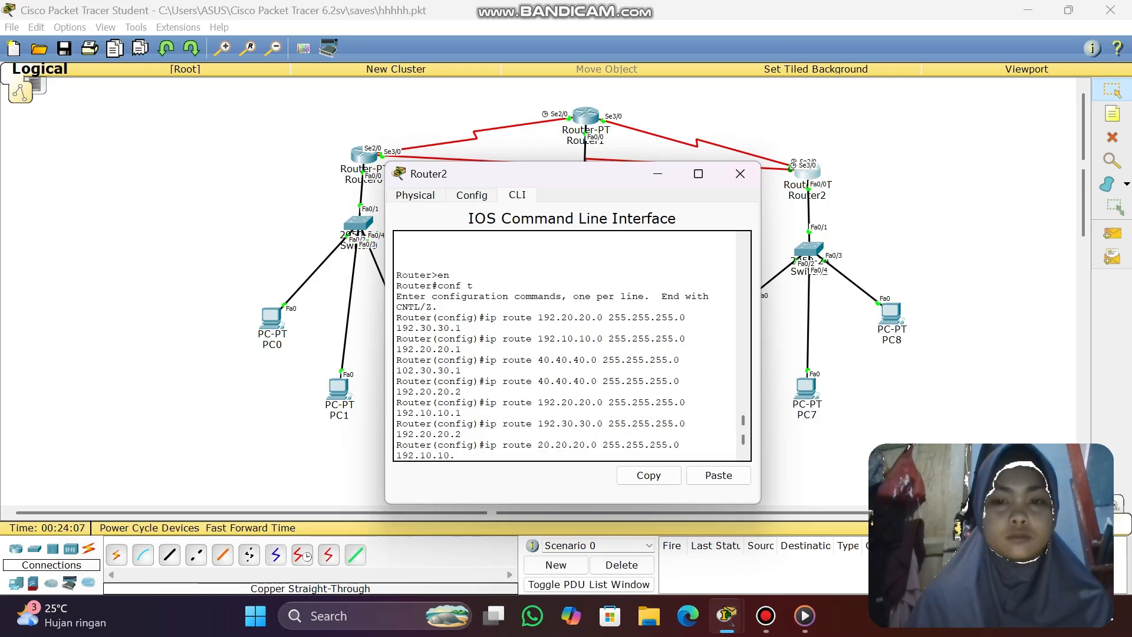
pyautogui.write('1')
pyautogui.press('Return')
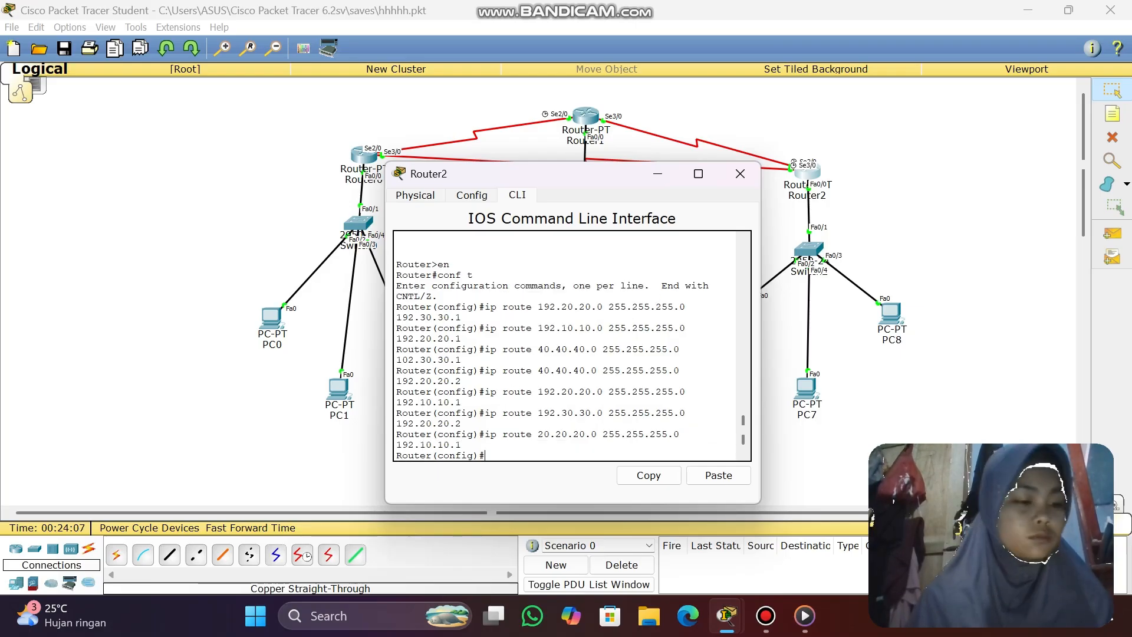
# - Add another static route on Router2 to network 20.20.20.0 with mask 255.255.255.0 via next hop 192.20.20.1, and close the router window
pyautogui.write('ip ro')
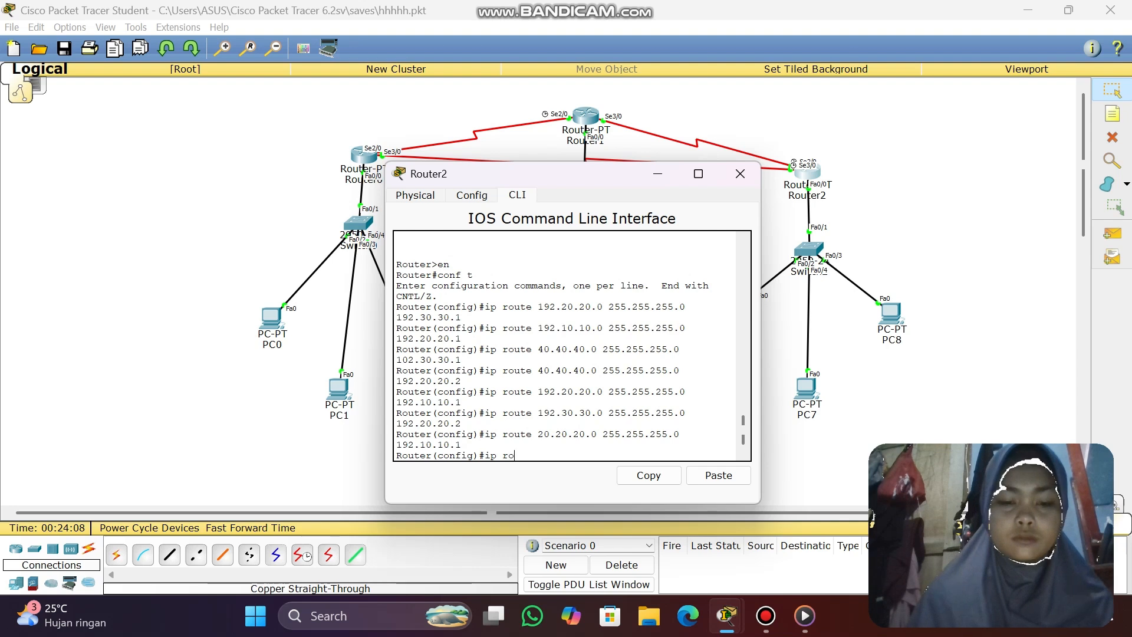
pyautogui.write('ute 2')
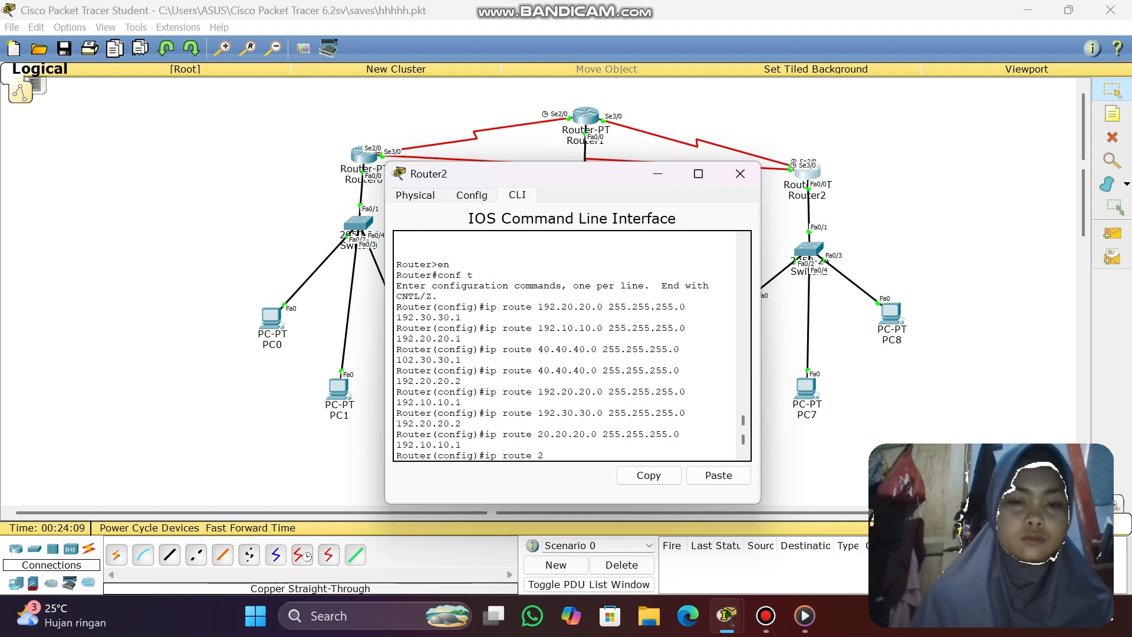
pyautogui.write('0.20.20.0 ')
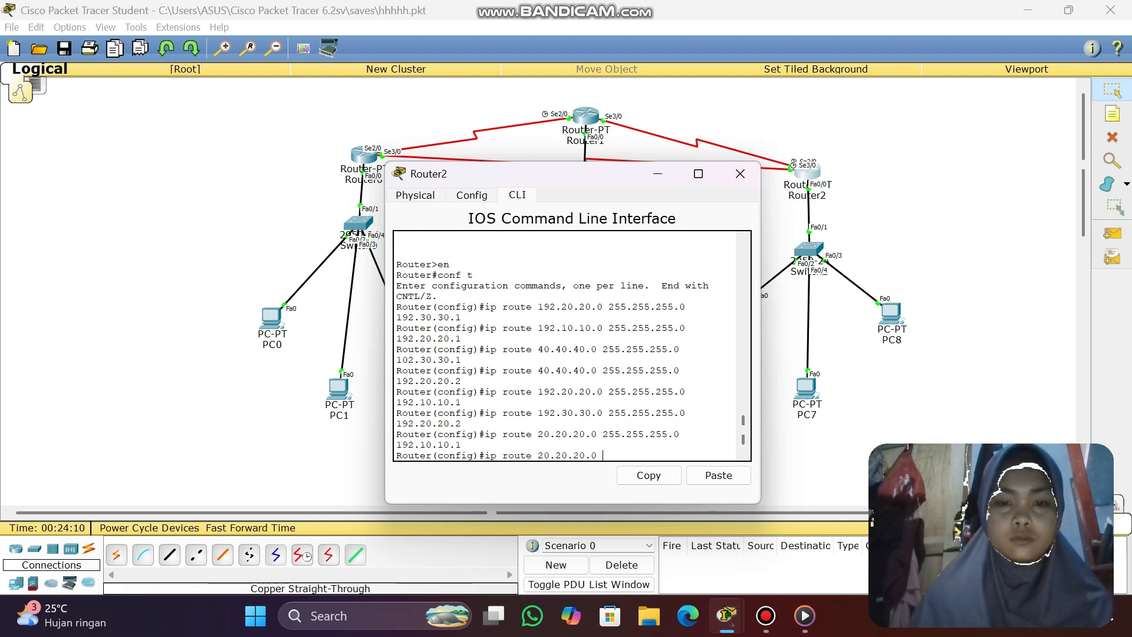
pyautogui.write('255.255')
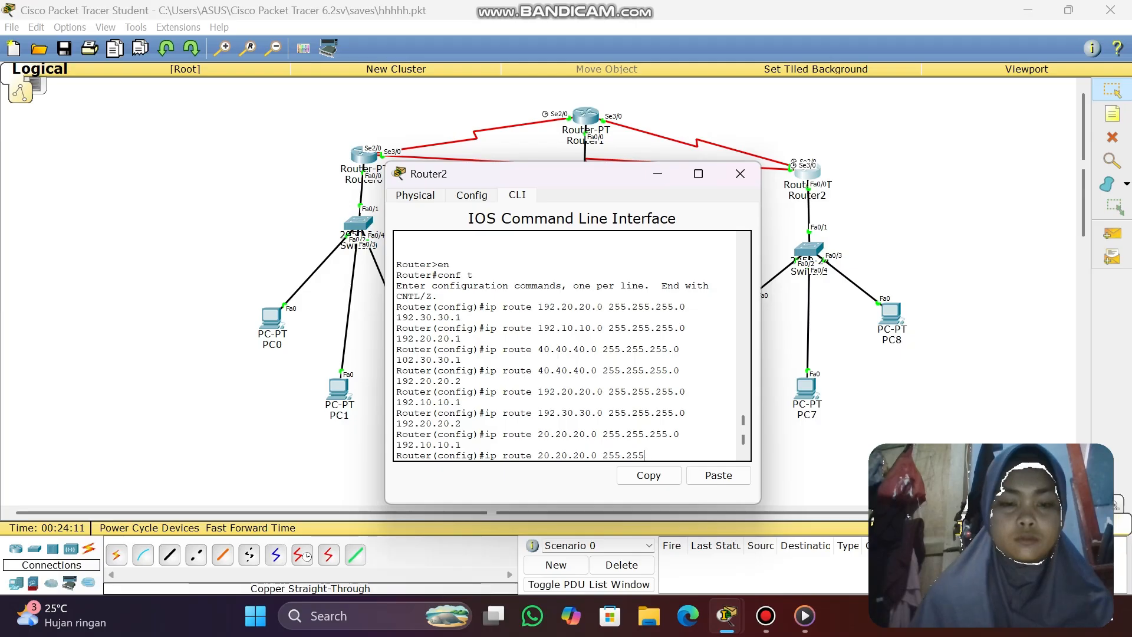
pyautogui.write('.25')
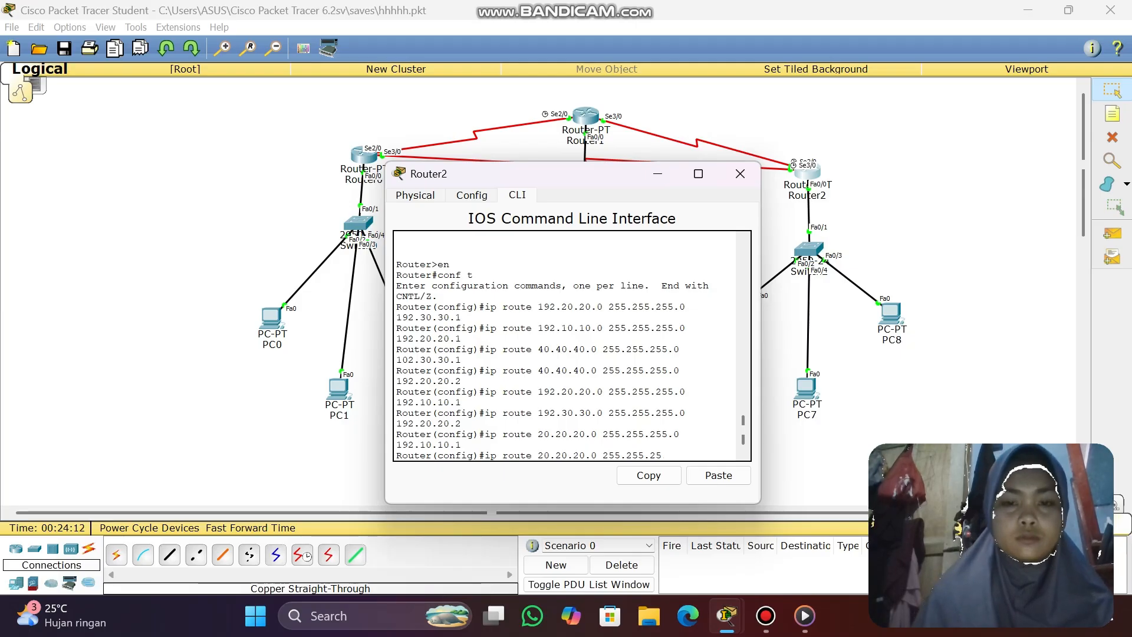
pyautogui.write('5.0 192.')
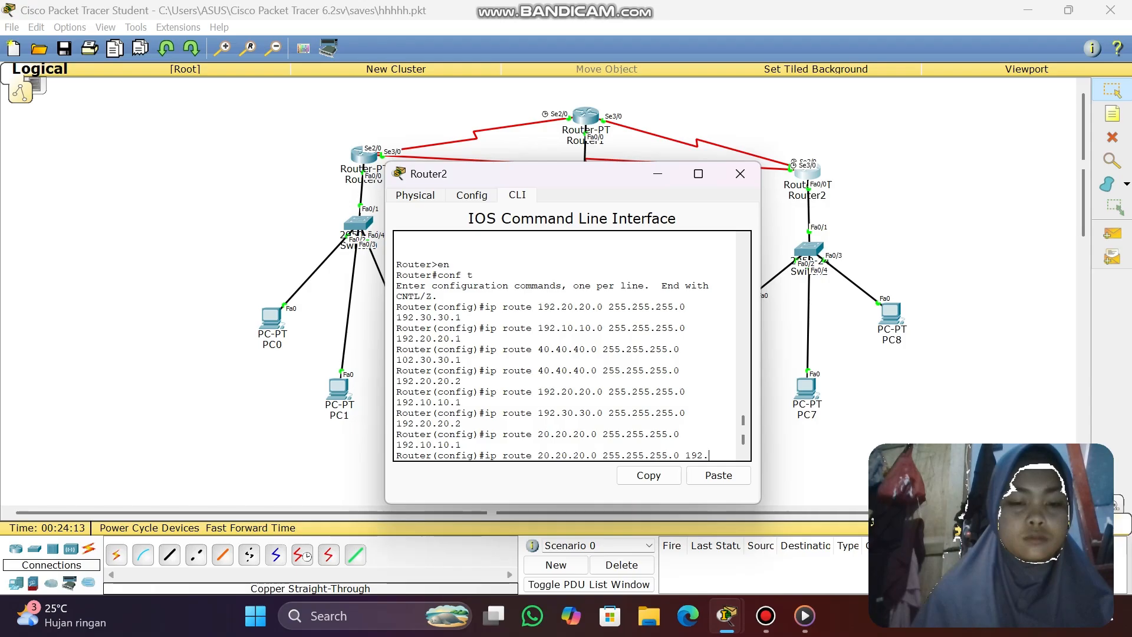
pyautogui.write('20.20.')
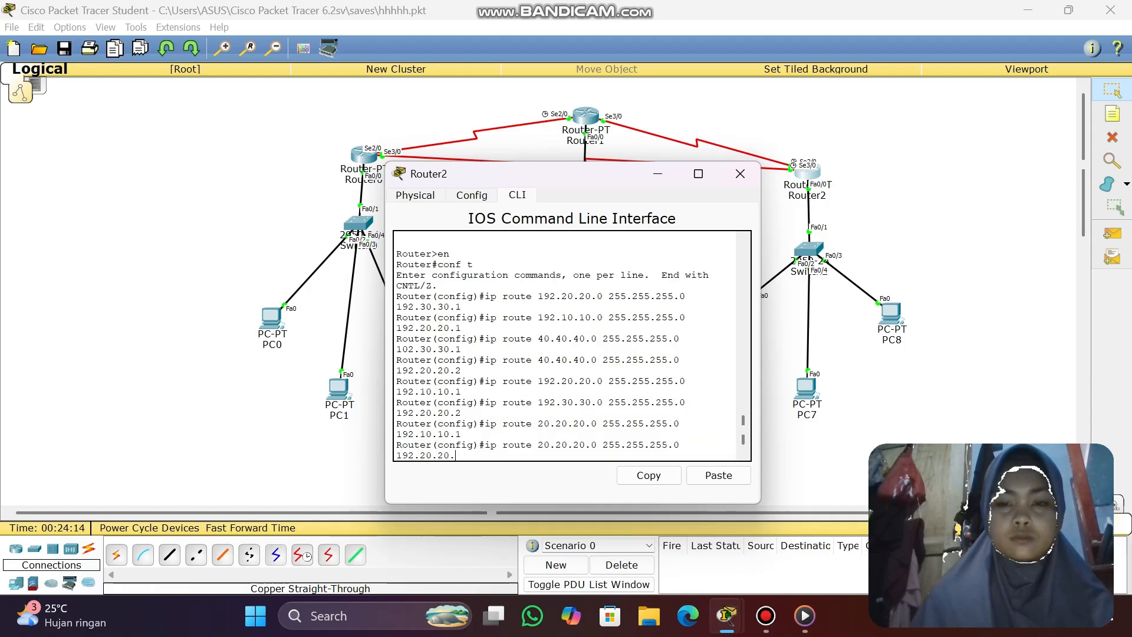
pyautogui.write('1')
pyautogui.press('Return')
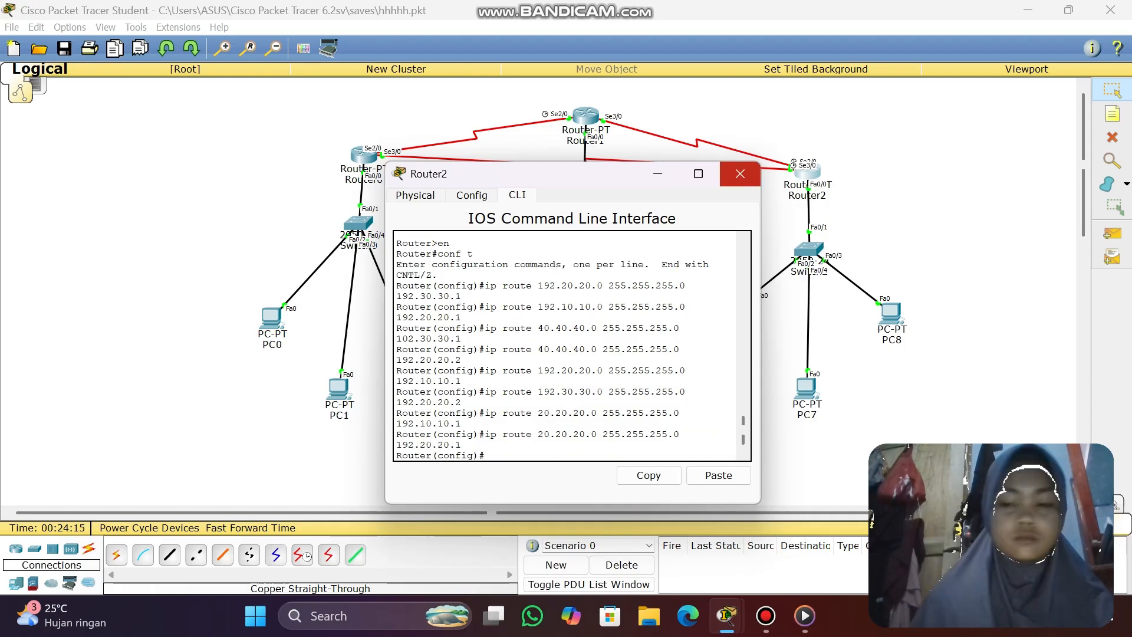
pyautogui.click(740, 174)
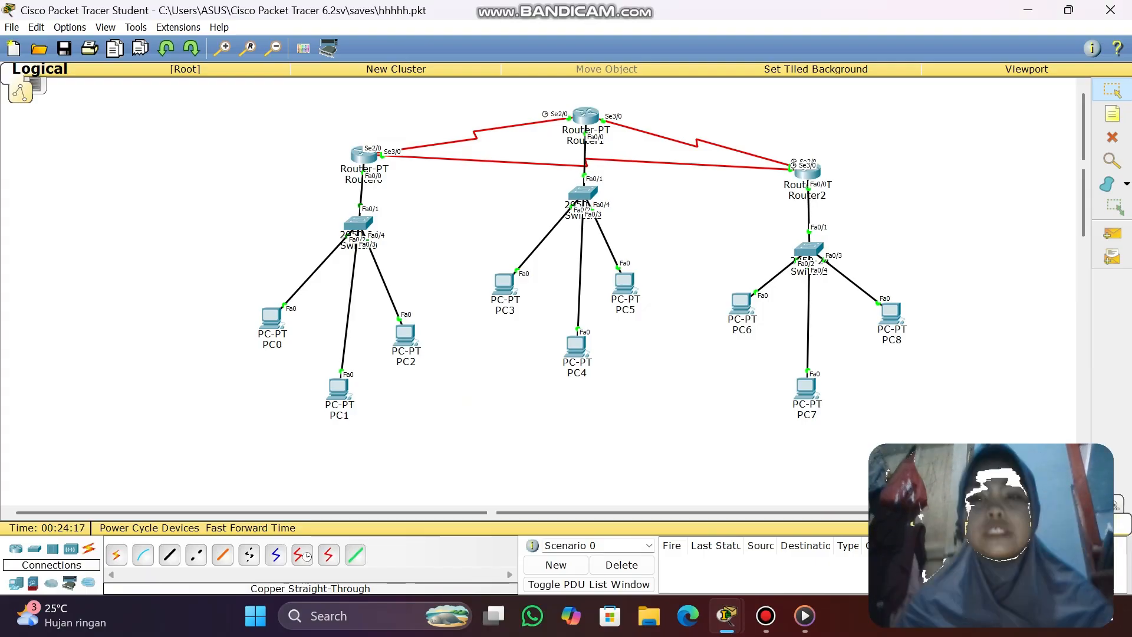
# - Display PC0's IP settings by running ipconfig in its Command Prompt
pyautogui.click(272, 318)
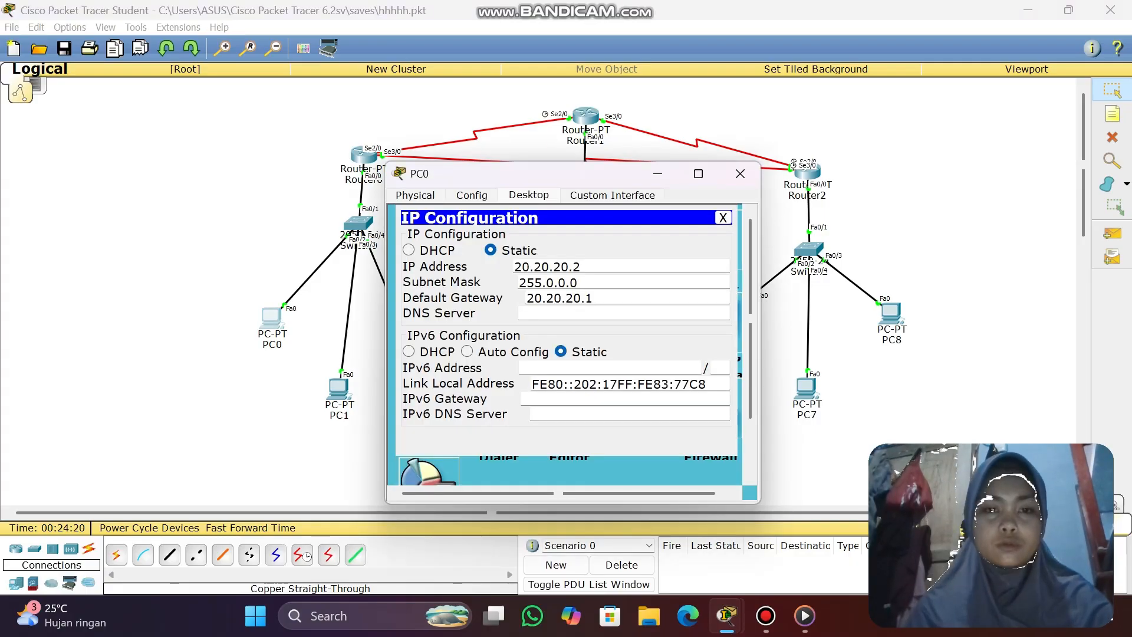
pyautogui.click(612, 195)
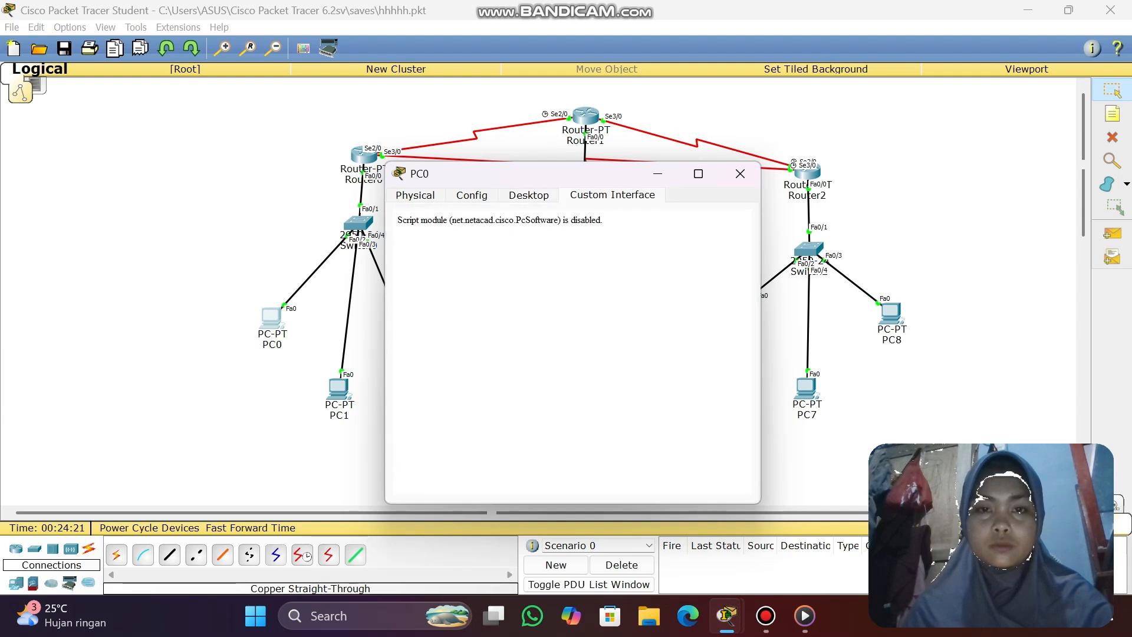
pyautogui.click(528, 195)
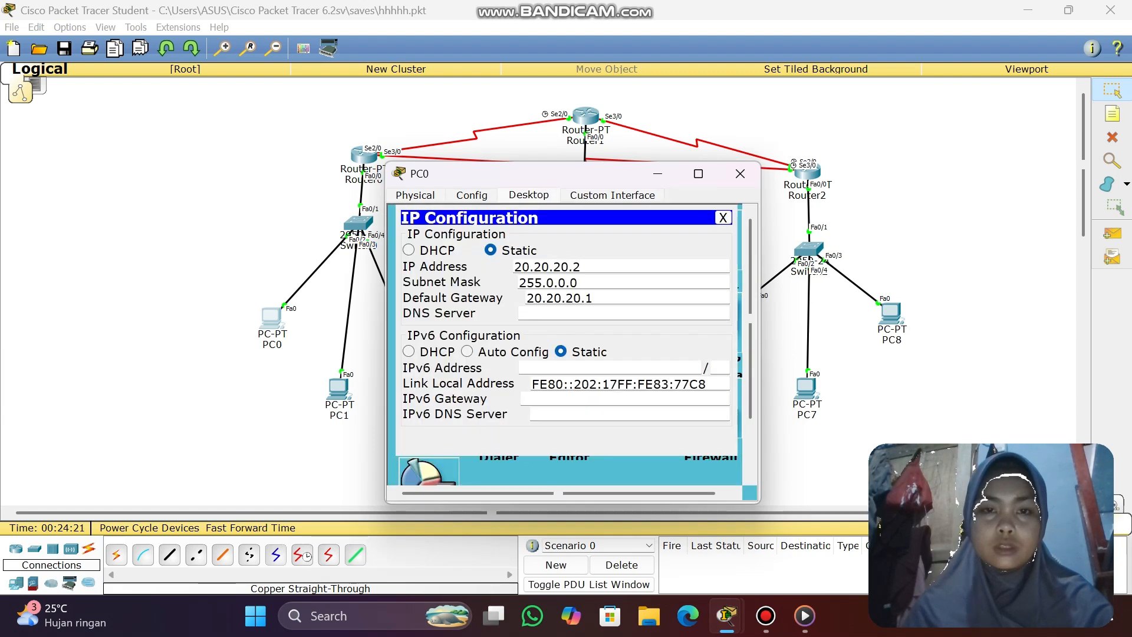
pyautogui.click(471, 195)
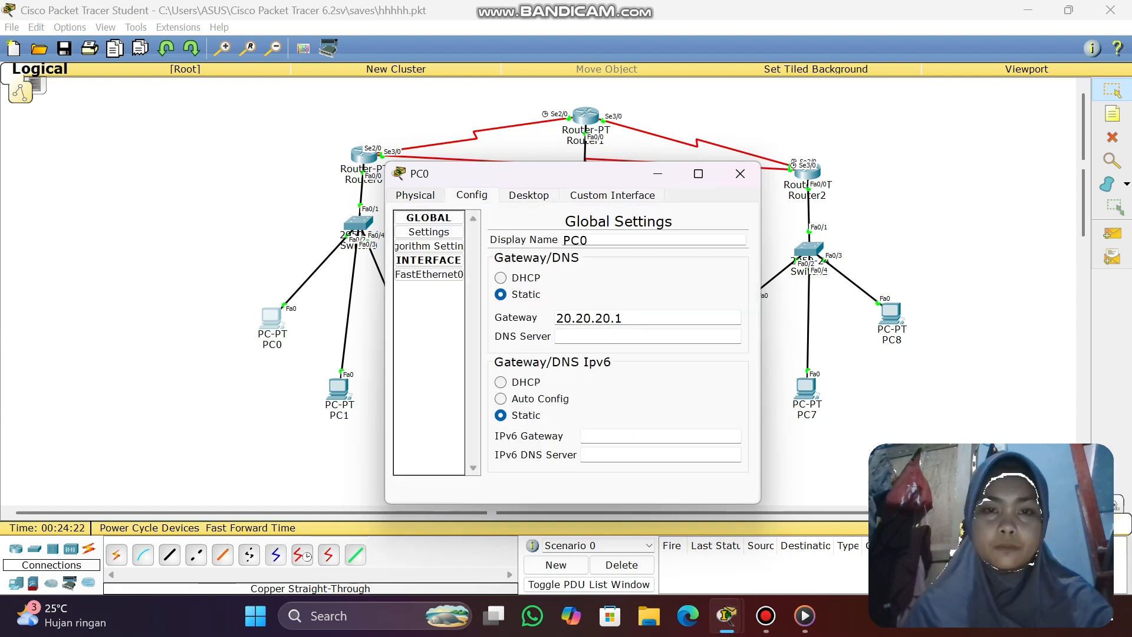
pyautogui.click(415, 194)
pyautogui.click(528, 194)
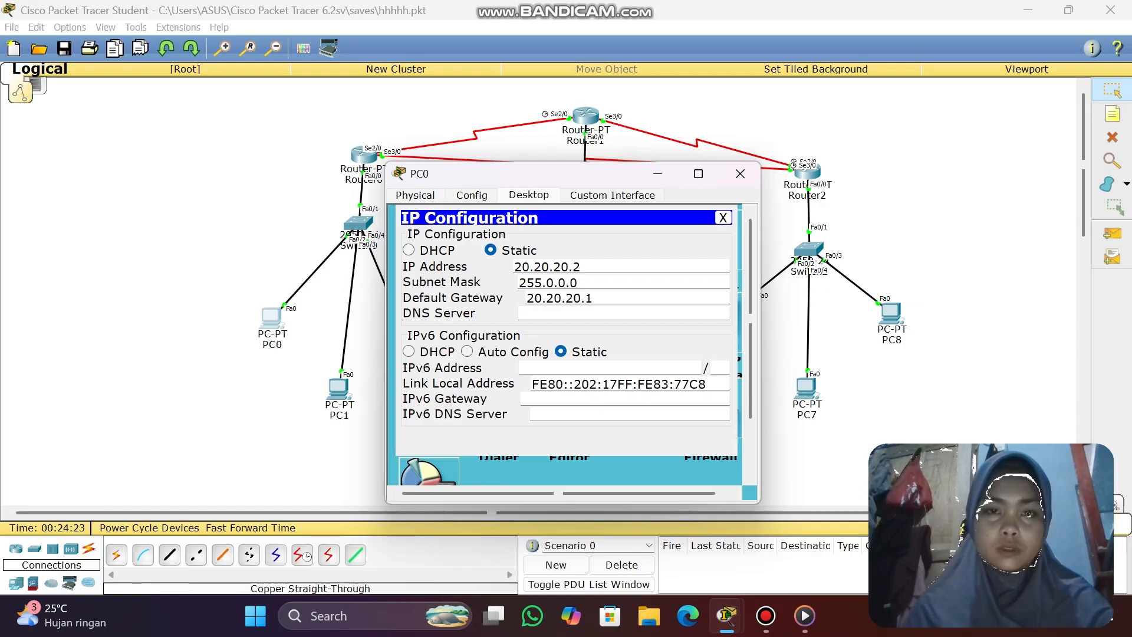
pyautogui.click(723, 218)
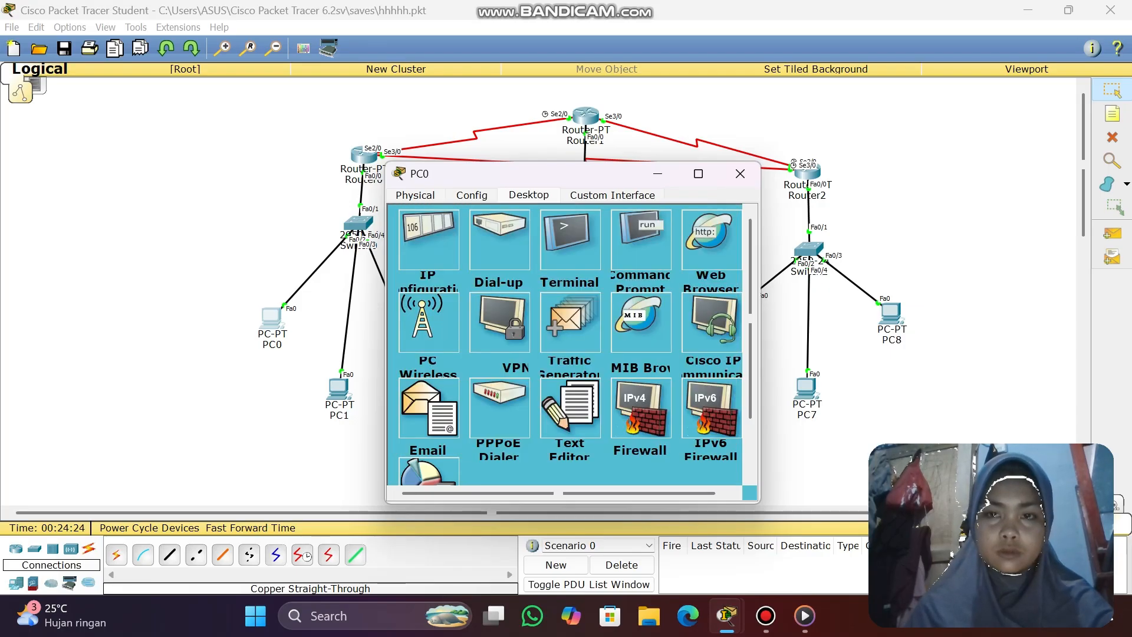
pyautogui.click(641, 238)
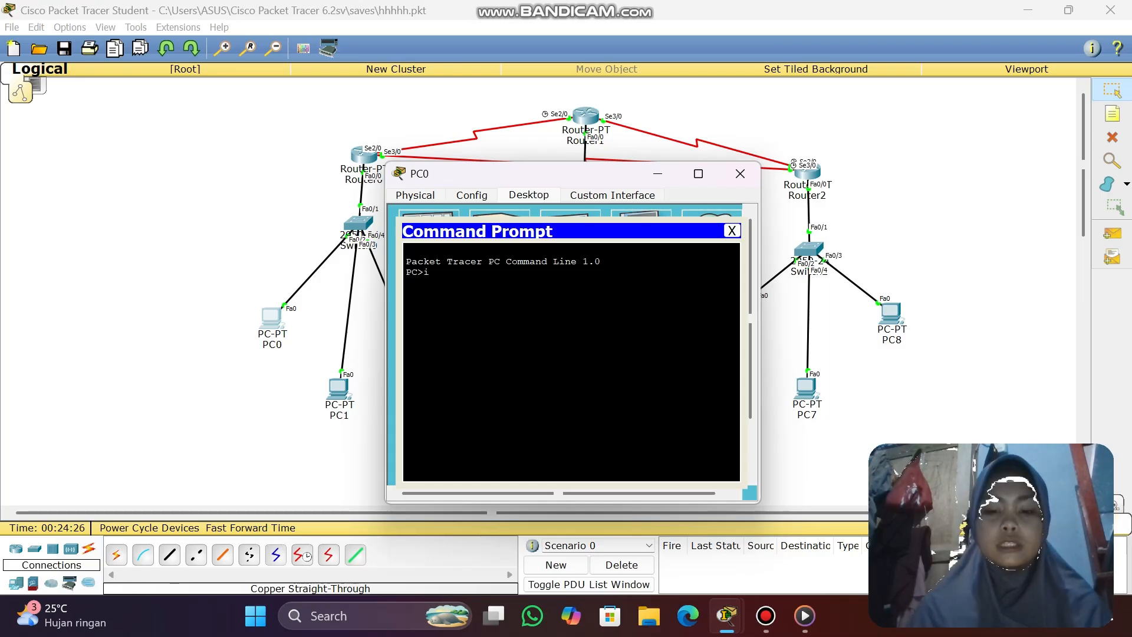
pyautogui.write('ip')
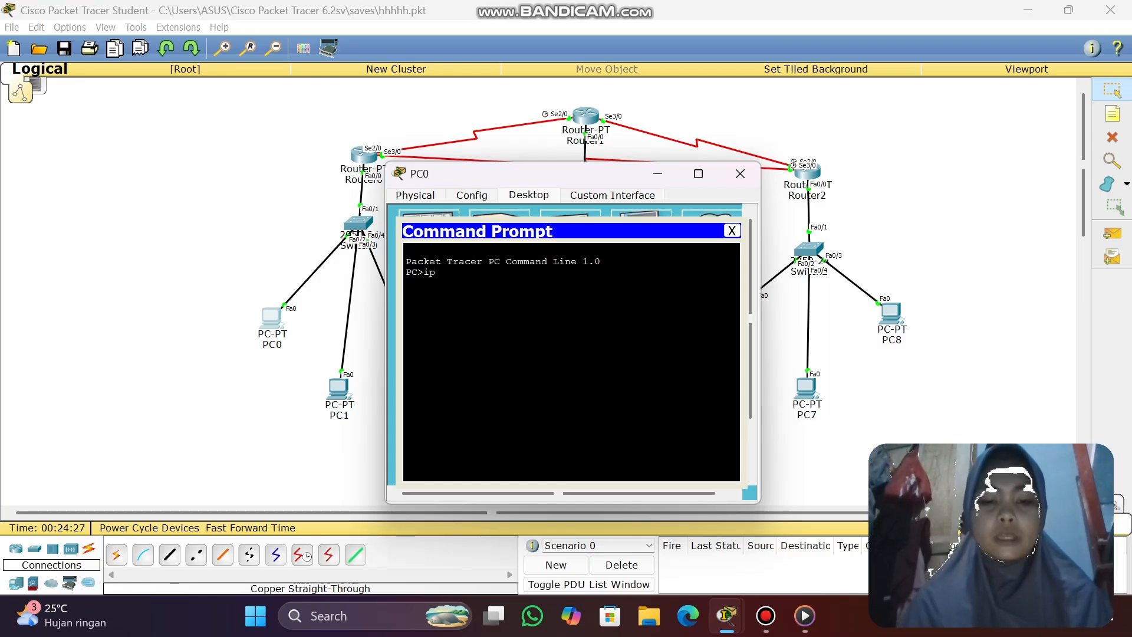
pyautogui.write('conf')
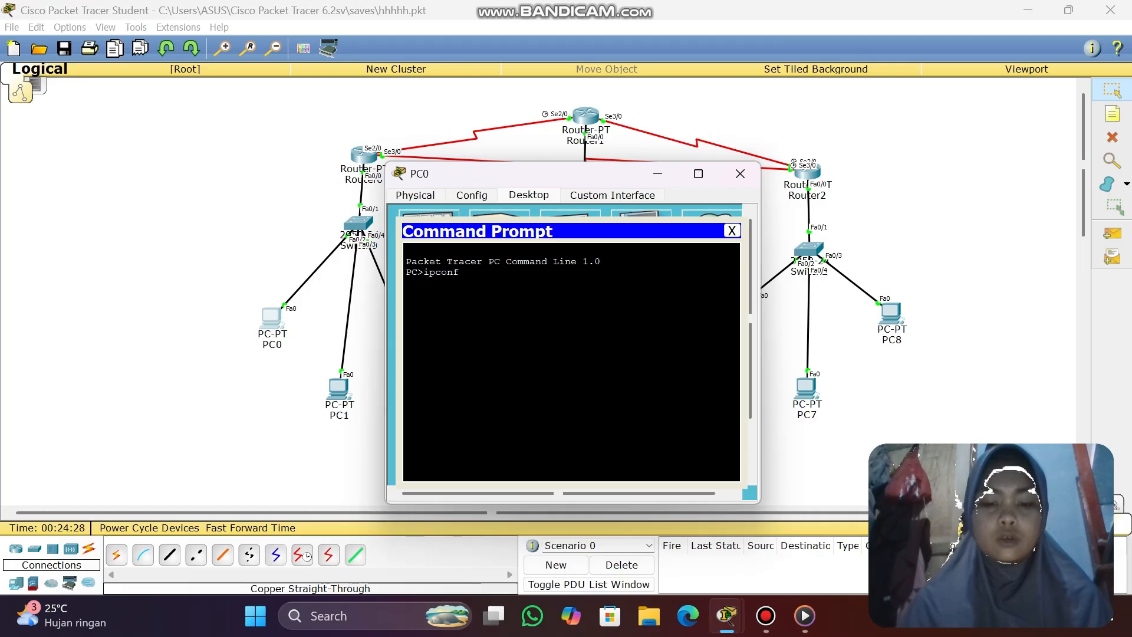
pyautogui.write('ig')
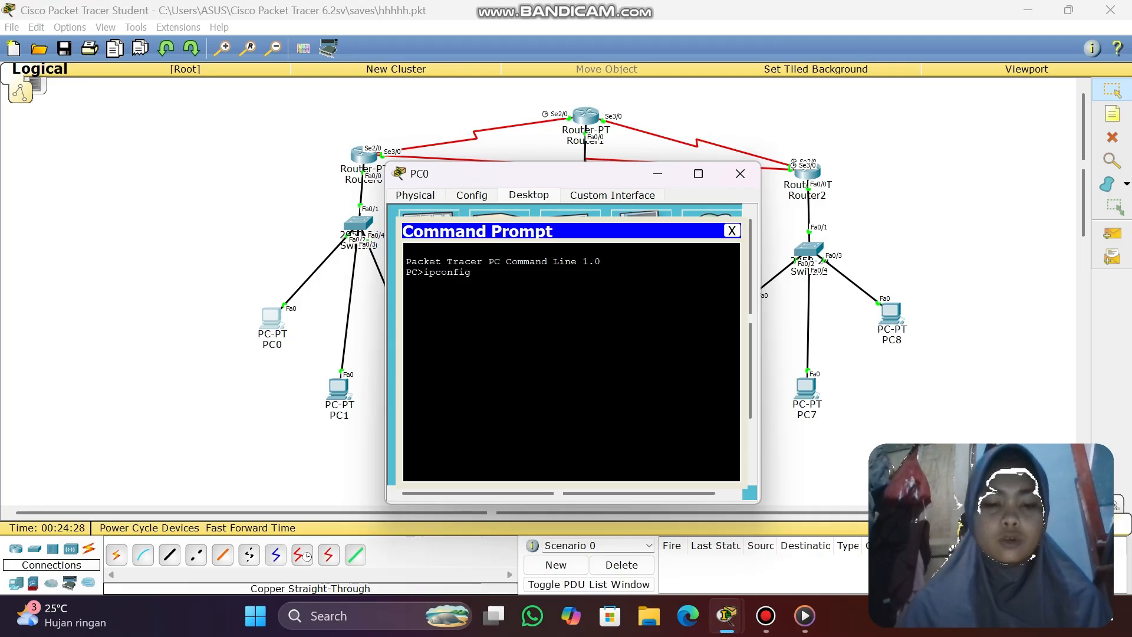
pyautogui.press('Return')
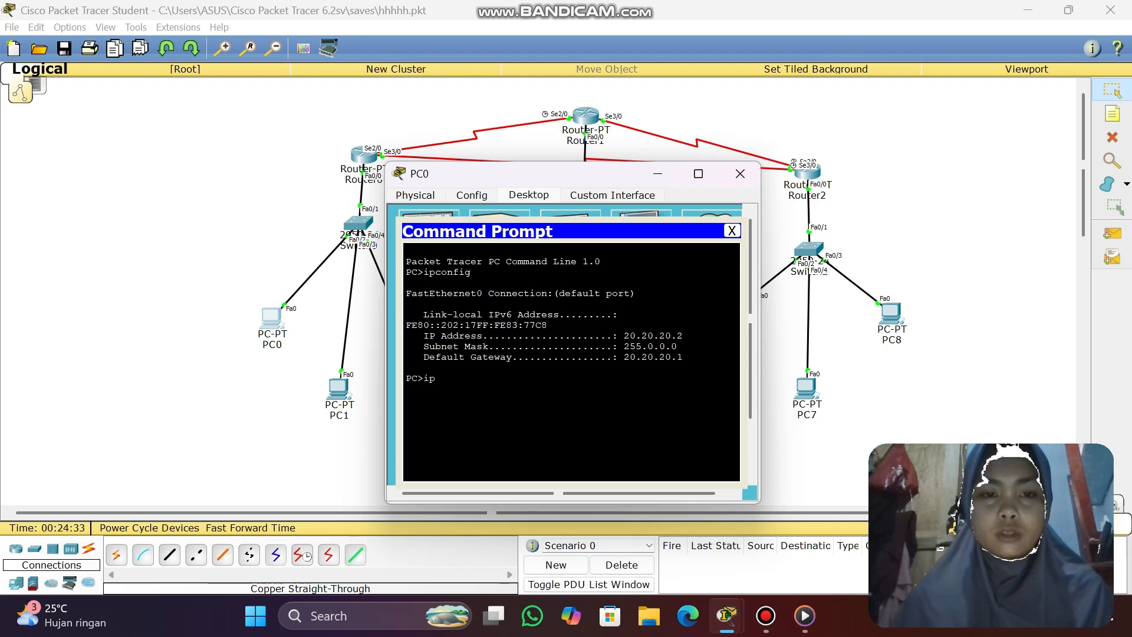
# - Test connectivity from PC0 by pinging 192.30.30.0, and close the PC0 window
pyautogui.press('BackSpace')
pyautogui.press('BackSpace')
pyautogui.write('pi')
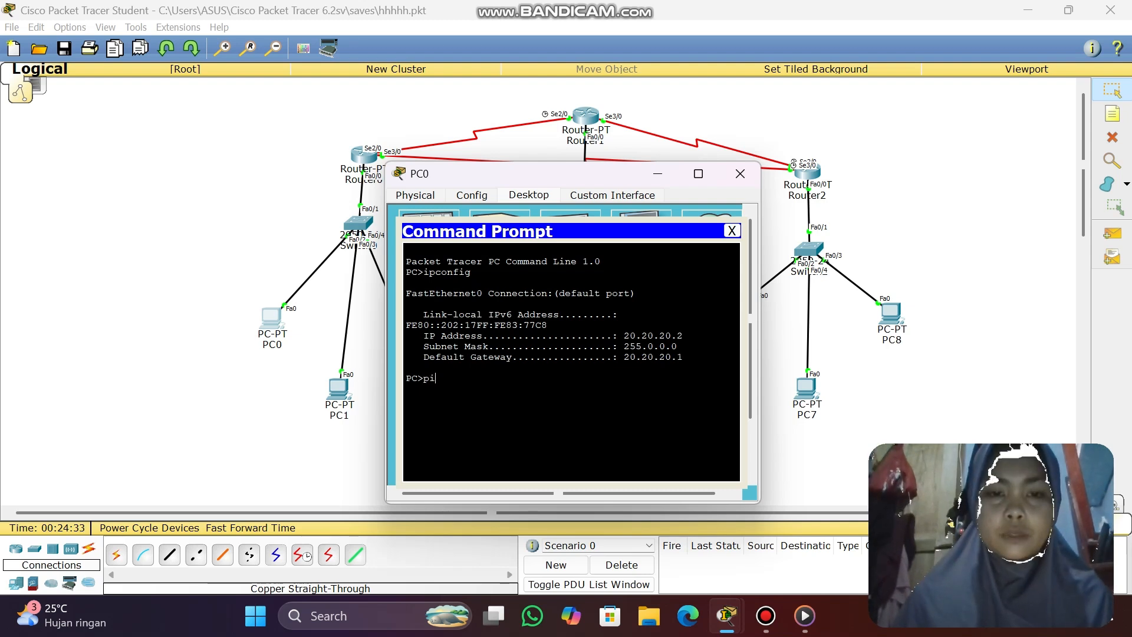
pyautogui.write('ng')
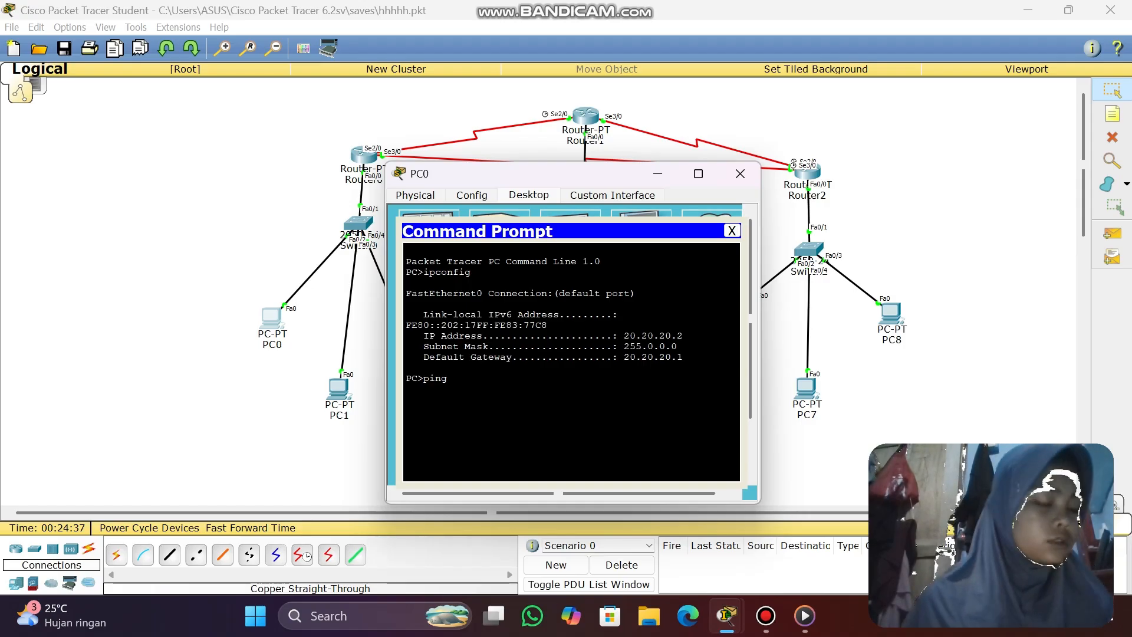
pyautogui.write('1')
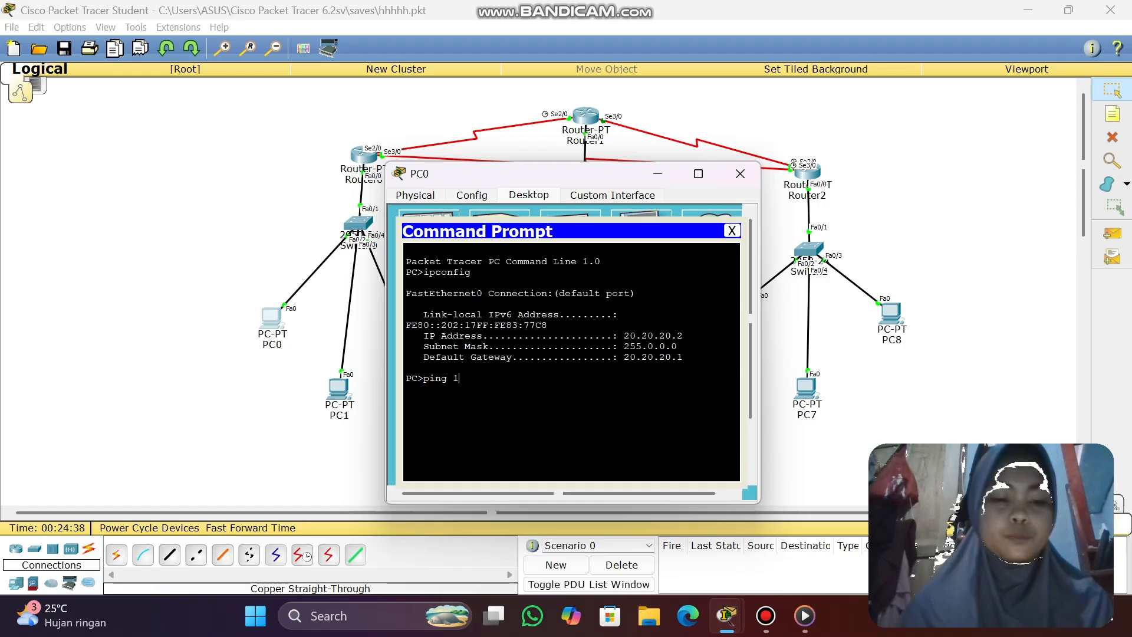
pyautogui.write('92')
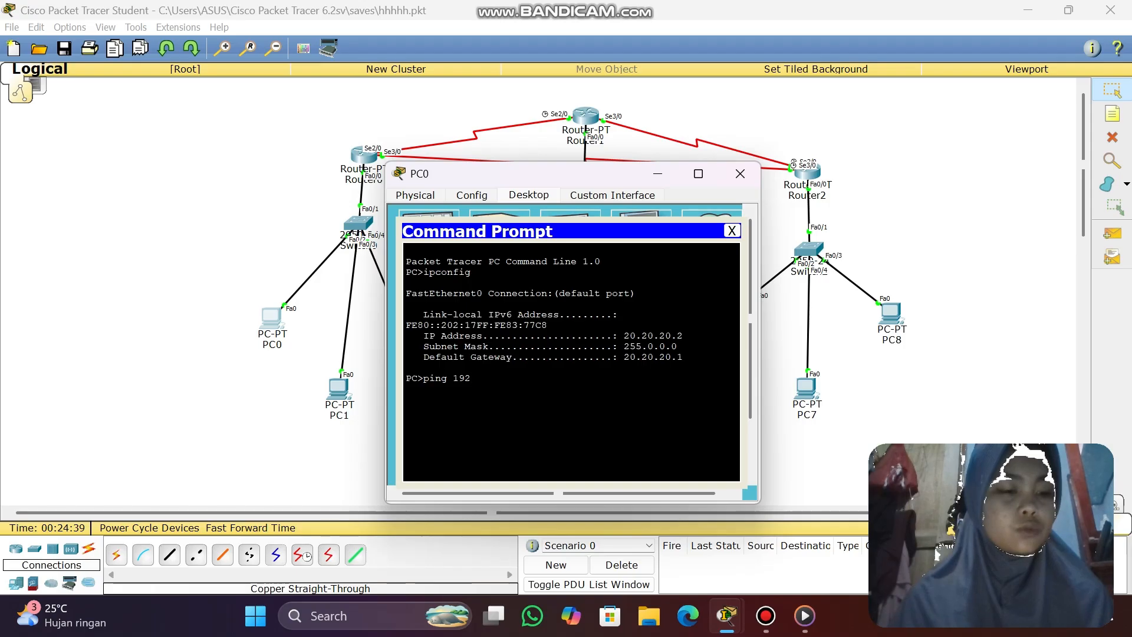
pyautogui.write('.')
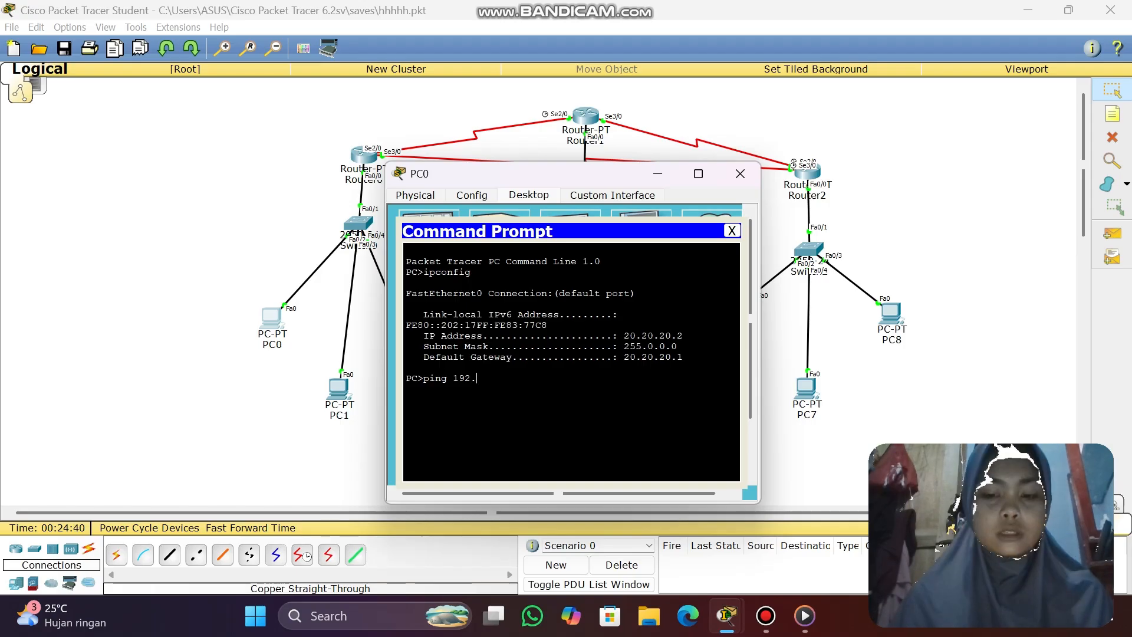
pyautogui.write('30.30.')
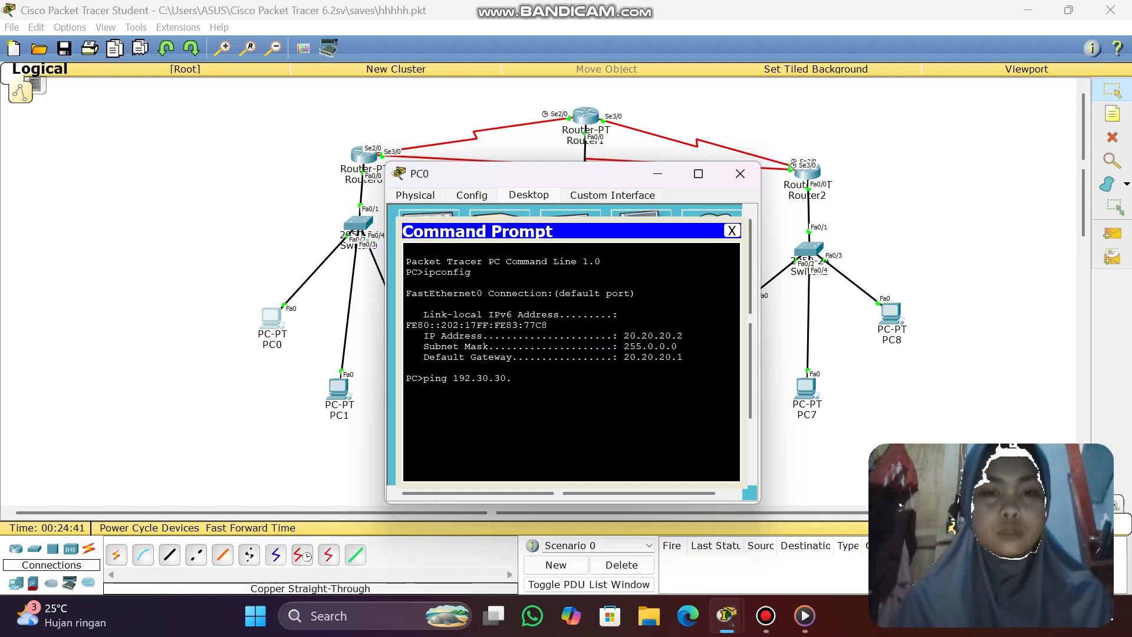
pyautogui.write('0')
pyautogui.press('Return')
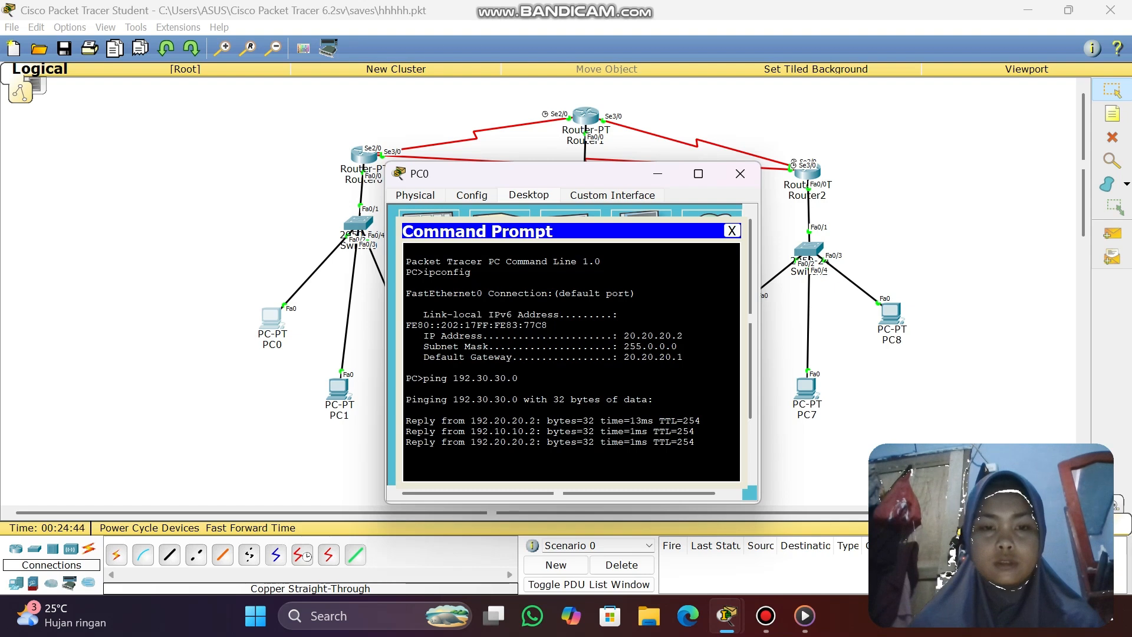
pyautogui.press('Return')
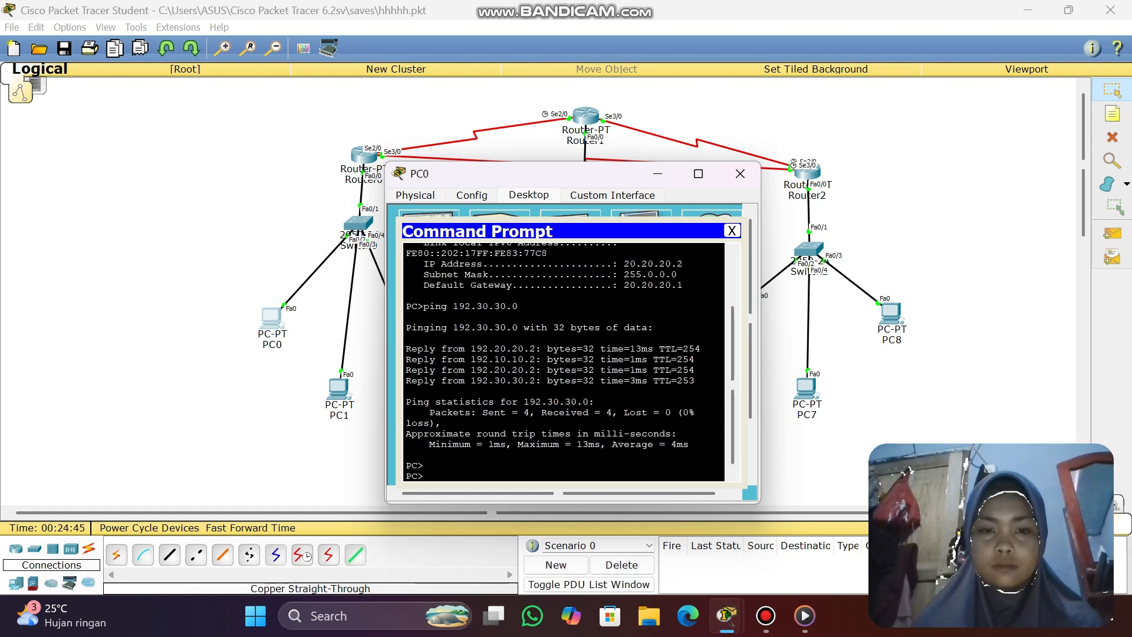
pyautogui.click(740, 173)
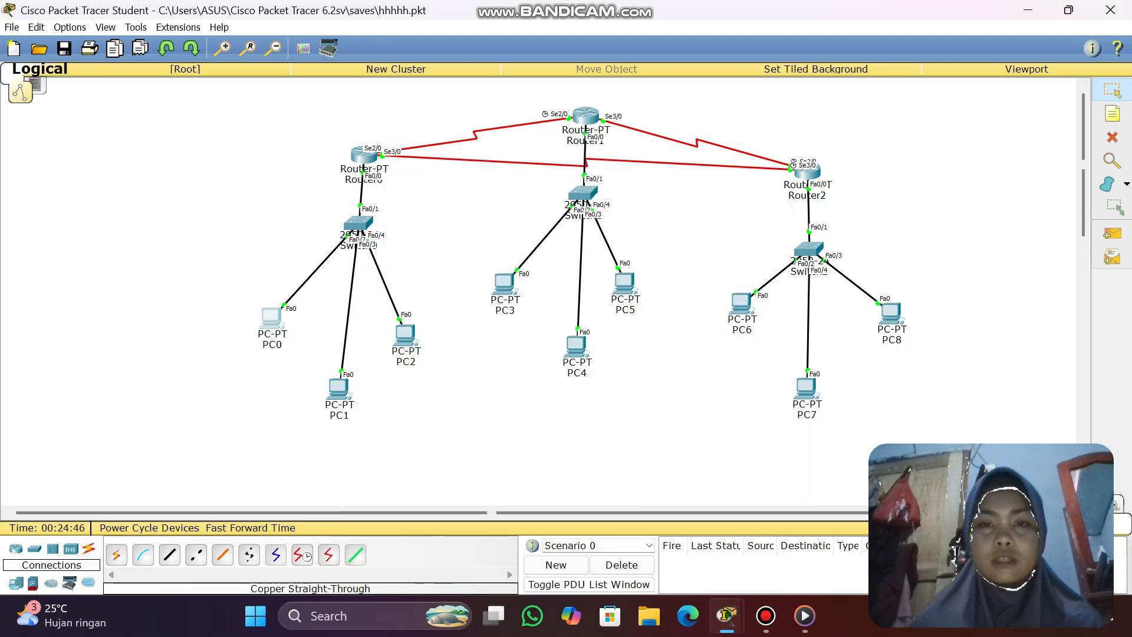
# - Display PC3's IP settings by running ipconfig in its Command Prompt
pyautogui.click(504, 283)
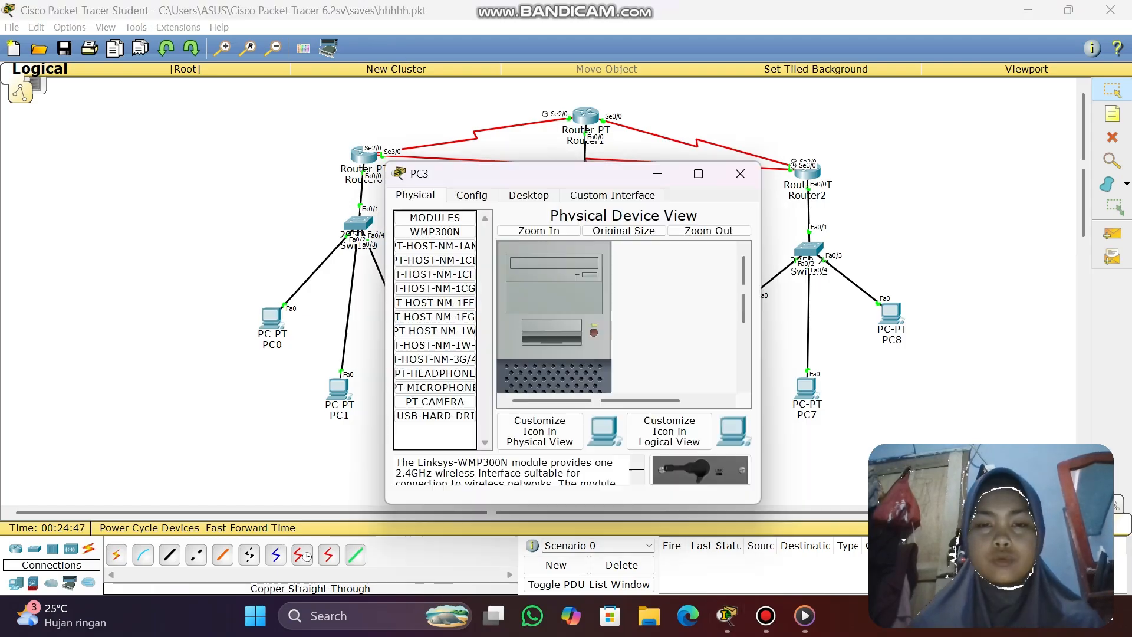
pyautogui.click(529, 194)
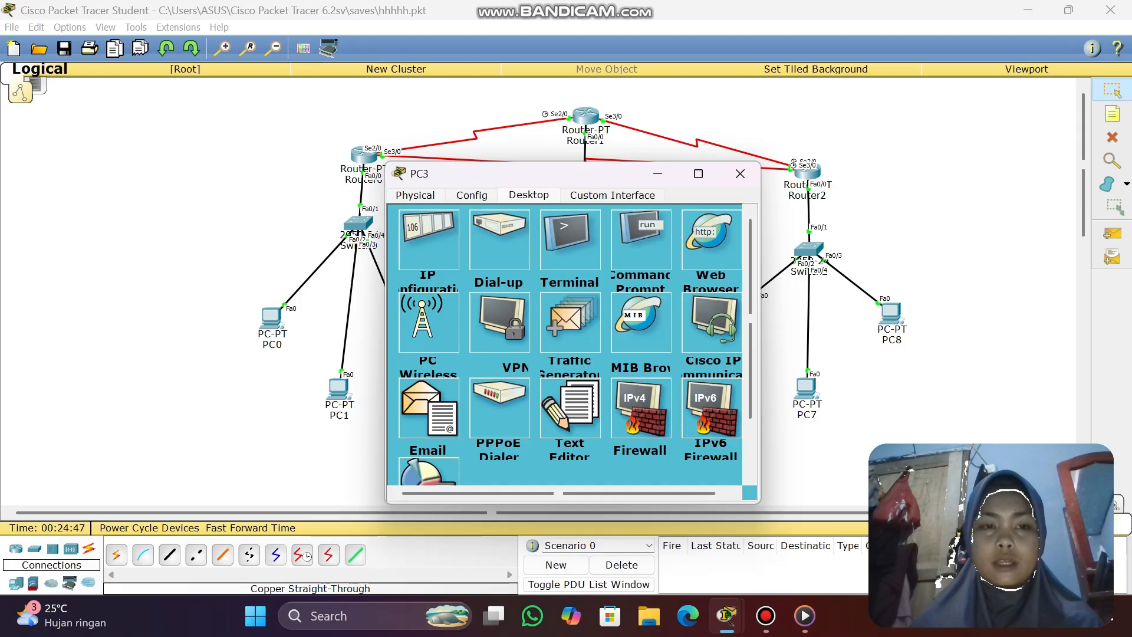
pyautogui.click(640, 242)
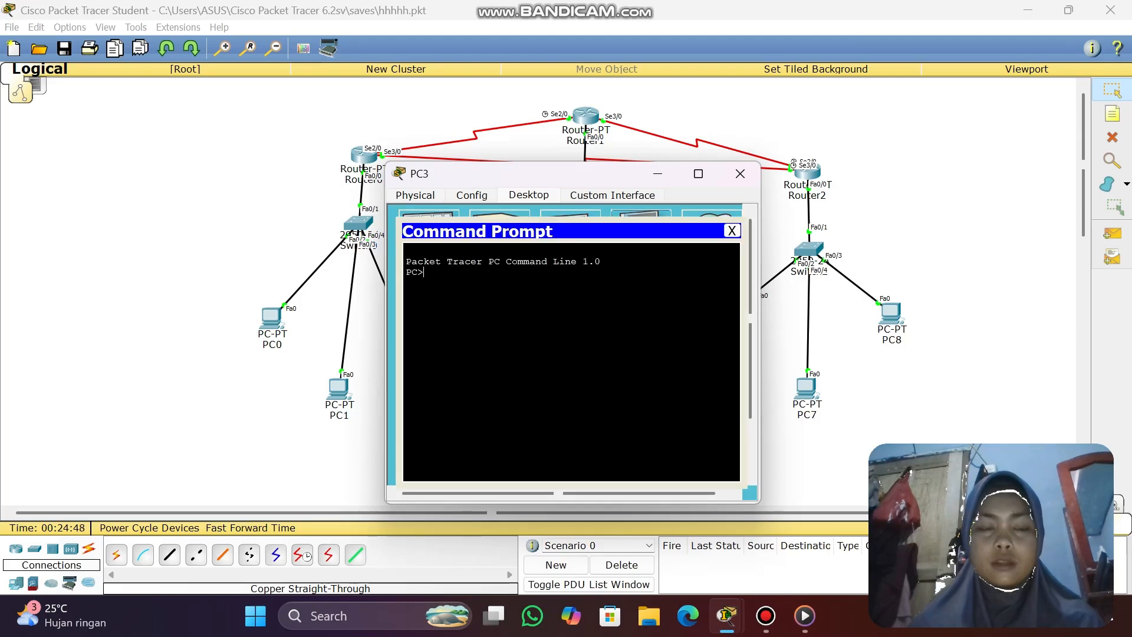
pyautogui.write('ipcon')
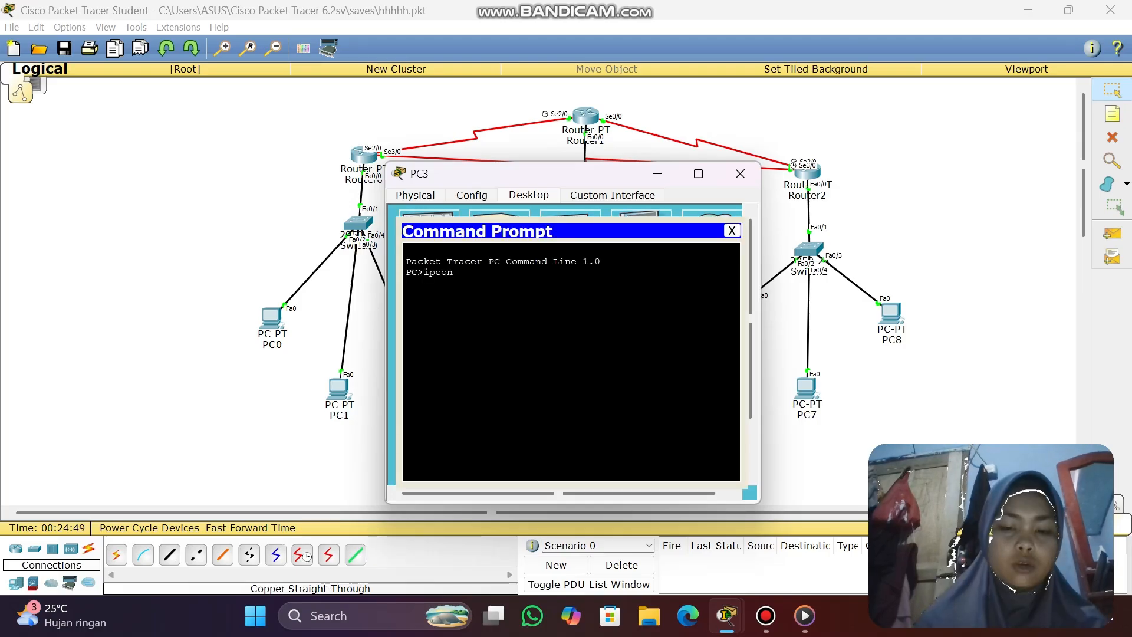
pyautogui.write('fig')
pyautogui.press('Return')
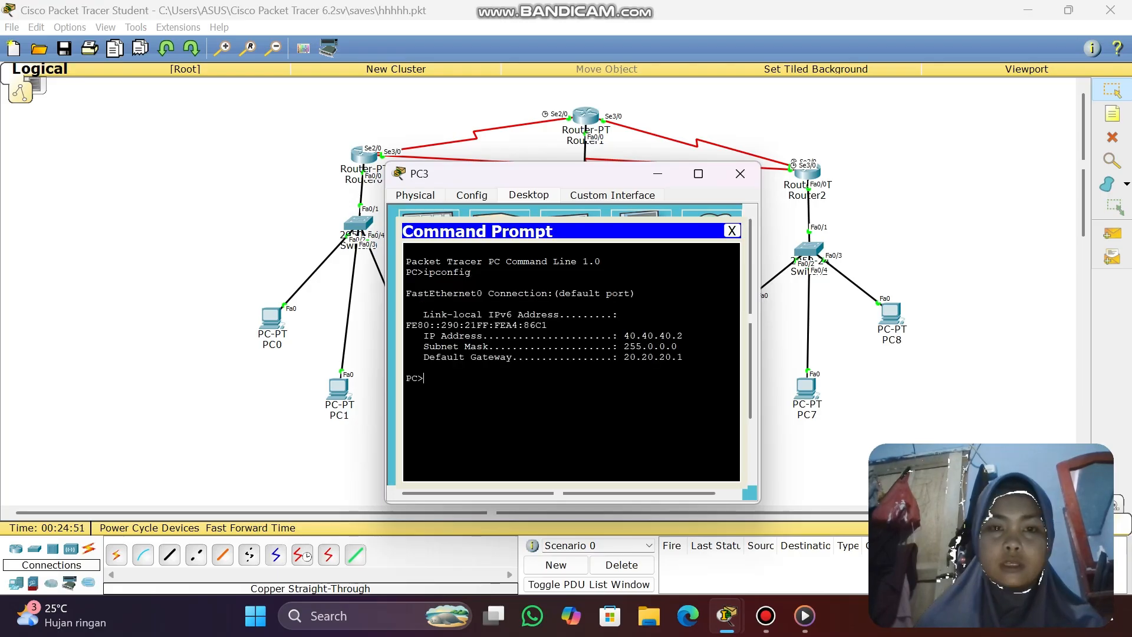
# - Test connectivity from PC3 by pinging 192.20.20.0, and close the PC3 window
pyautogui.write('pin')
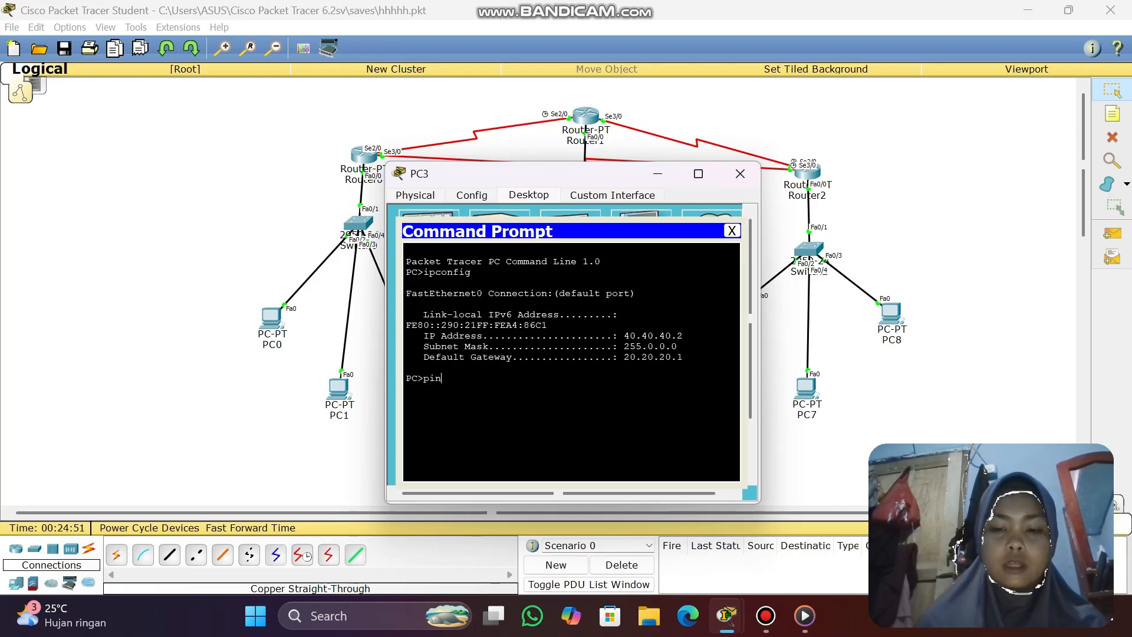
pyautogui.write('g')
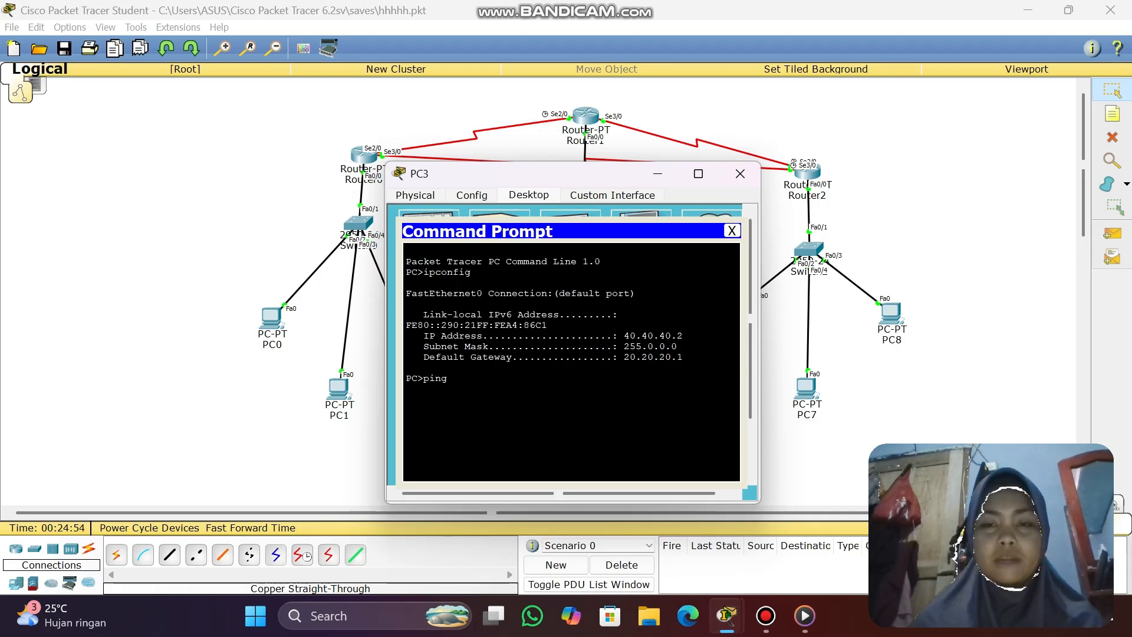
pyautogui.write('20')
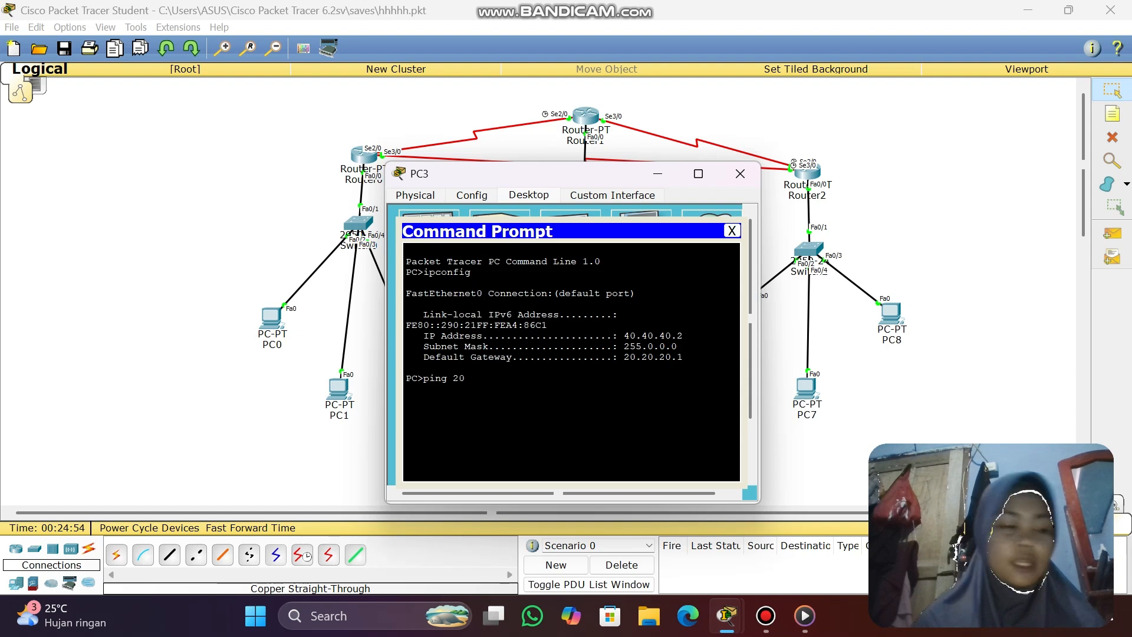
pyautogui.press('BackSpace')
pyautogui.press('BackSpace')
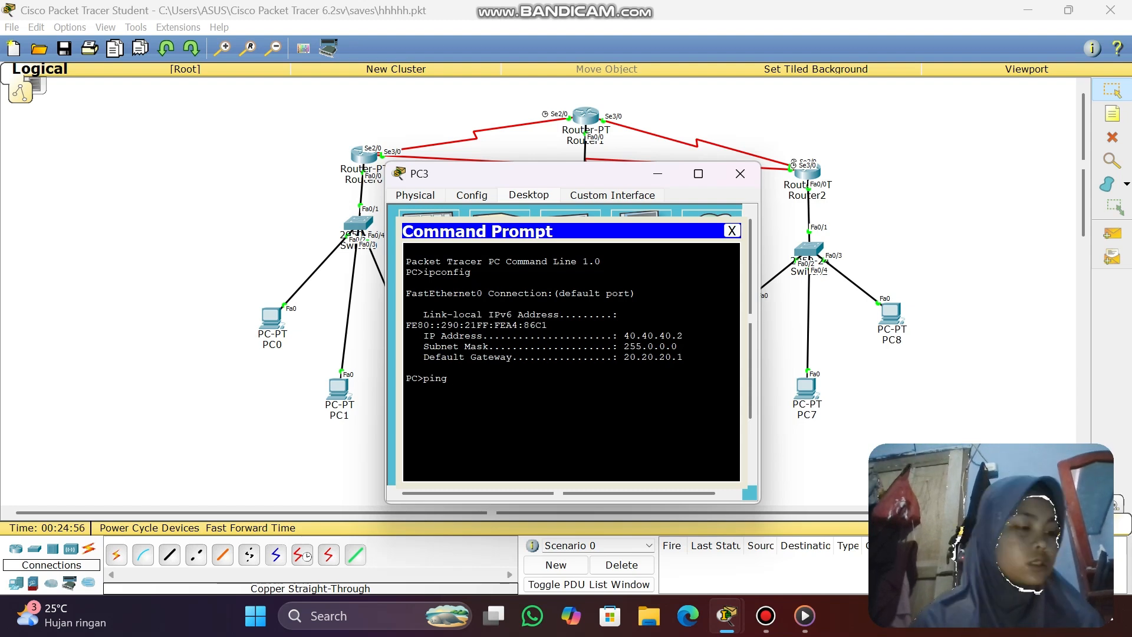
pyautogui.write('192.20')
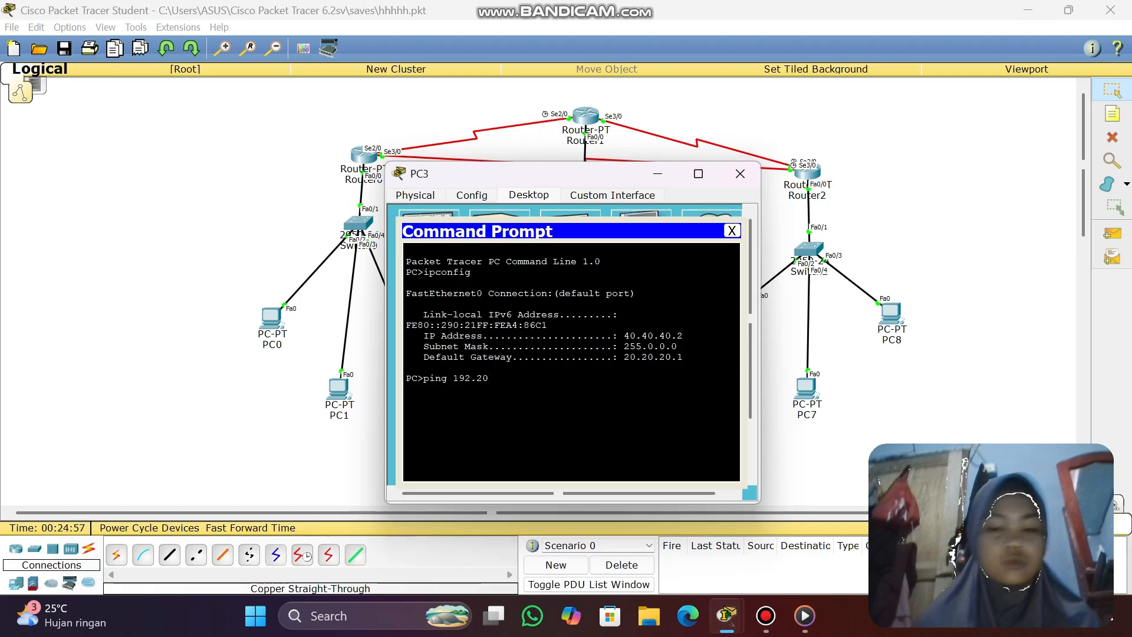
pyautogui.write('.20.0')
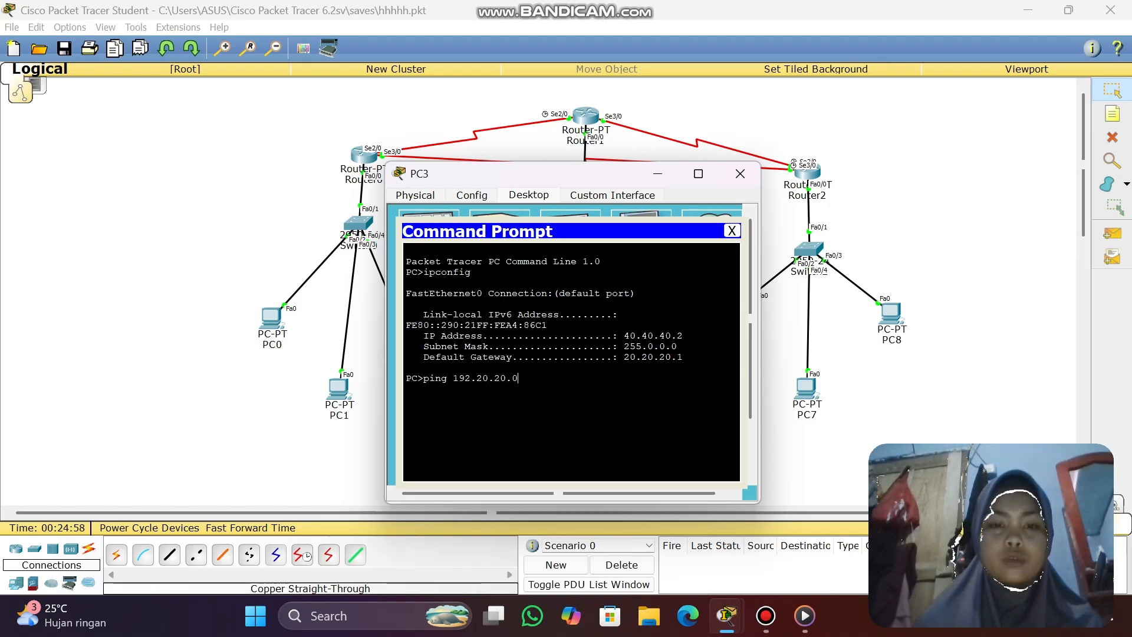
pyautogui.press('Return')
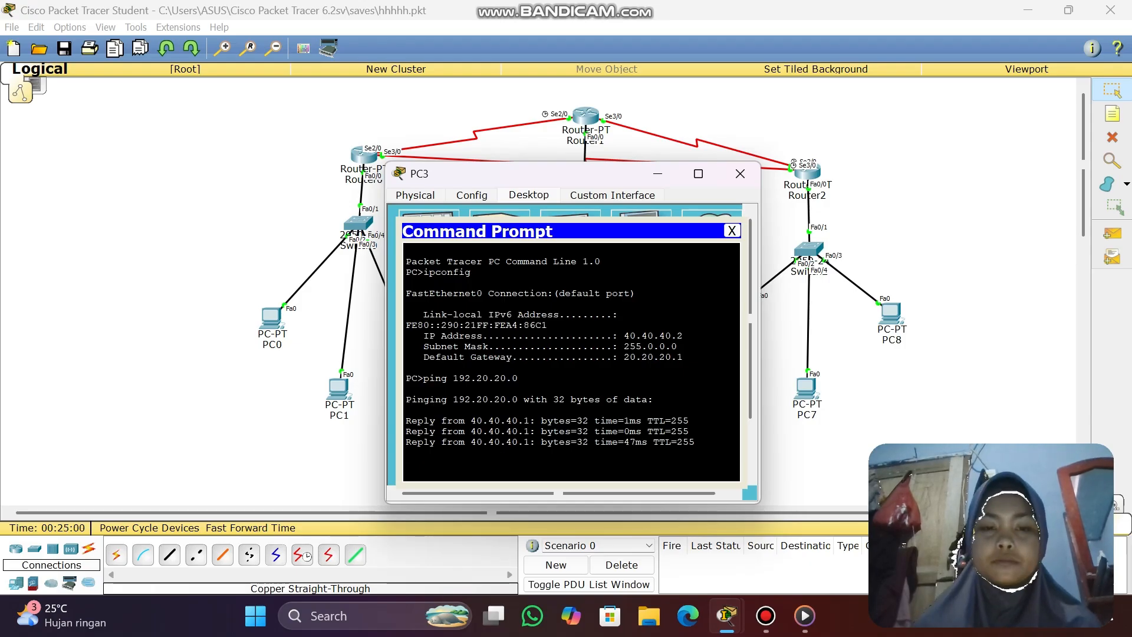
pyautogui.click(740, 173)
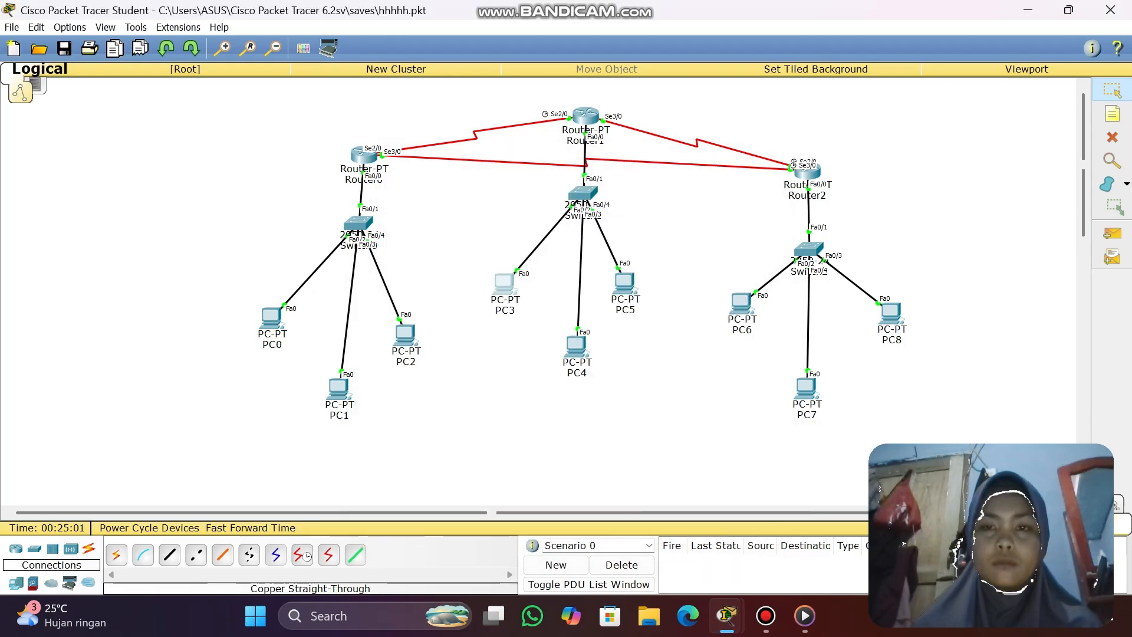
# - Close the Router2 window and display PC6's IP settings by running ipconfig in its Command Prompt
pyautogui.hotkey('alt', 'Tab')
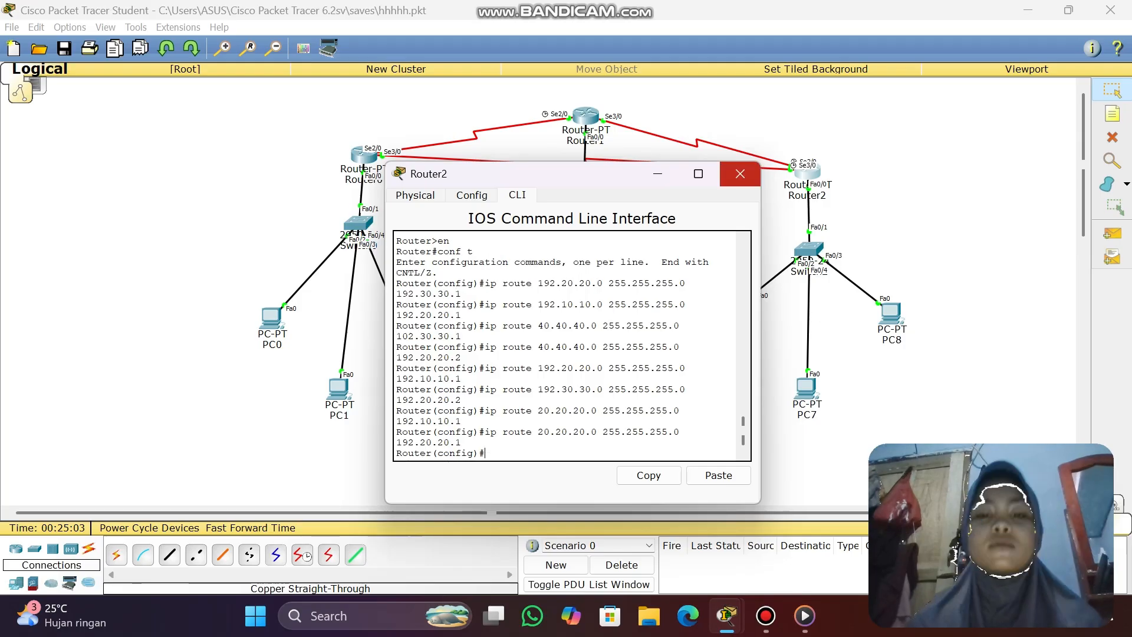
pyautogui.click(740, 173)
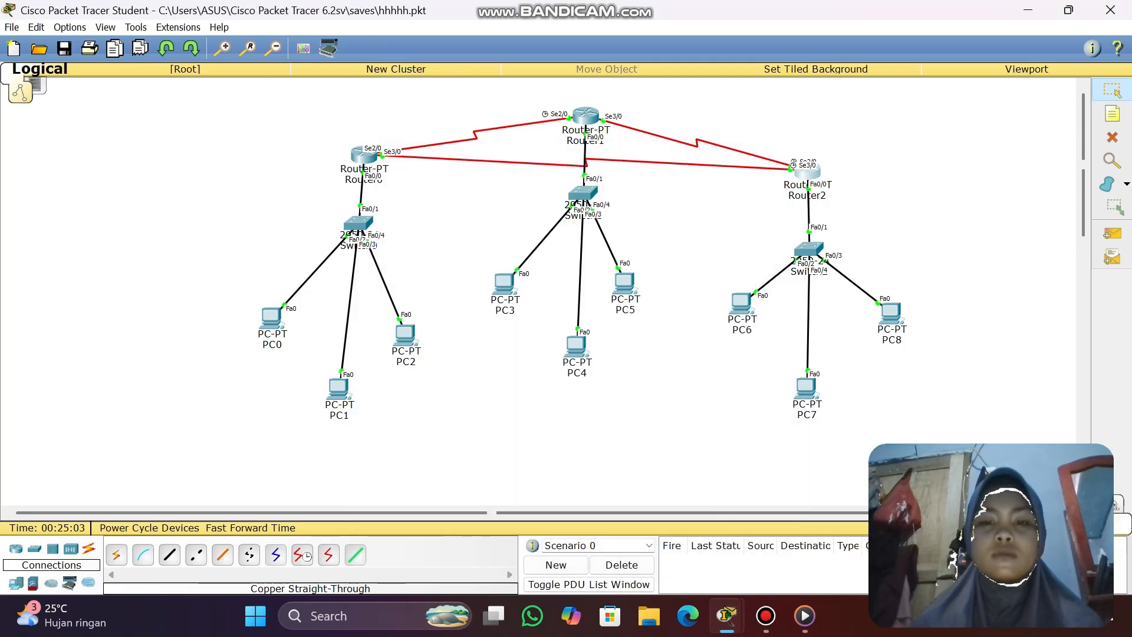
pyautogui.click(741, 303)
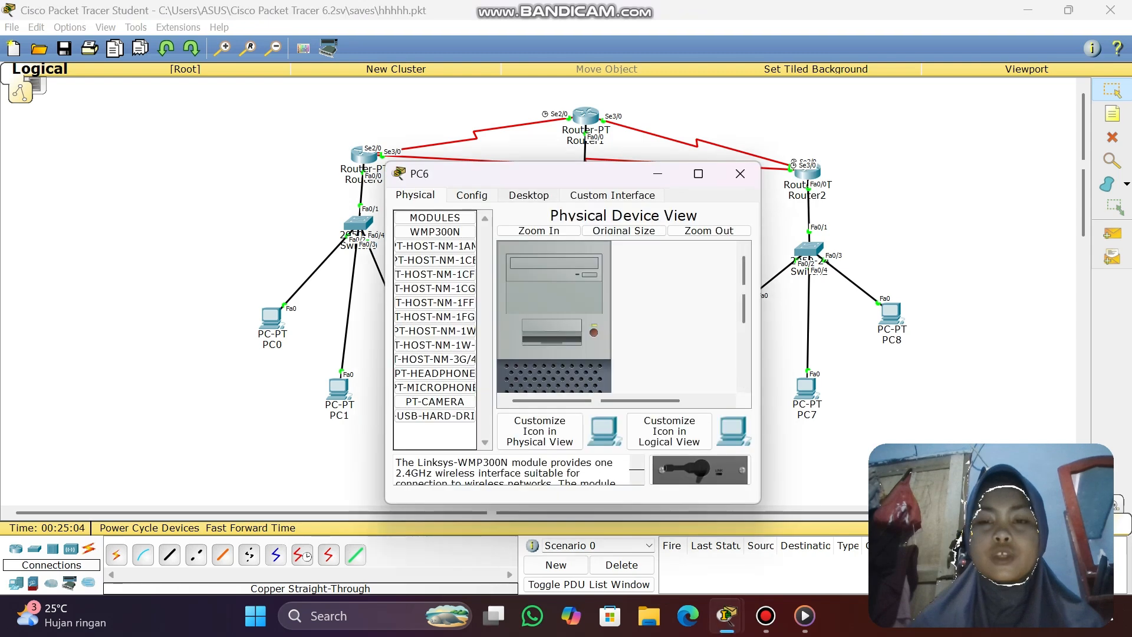
pyautogui.click(529, 194)
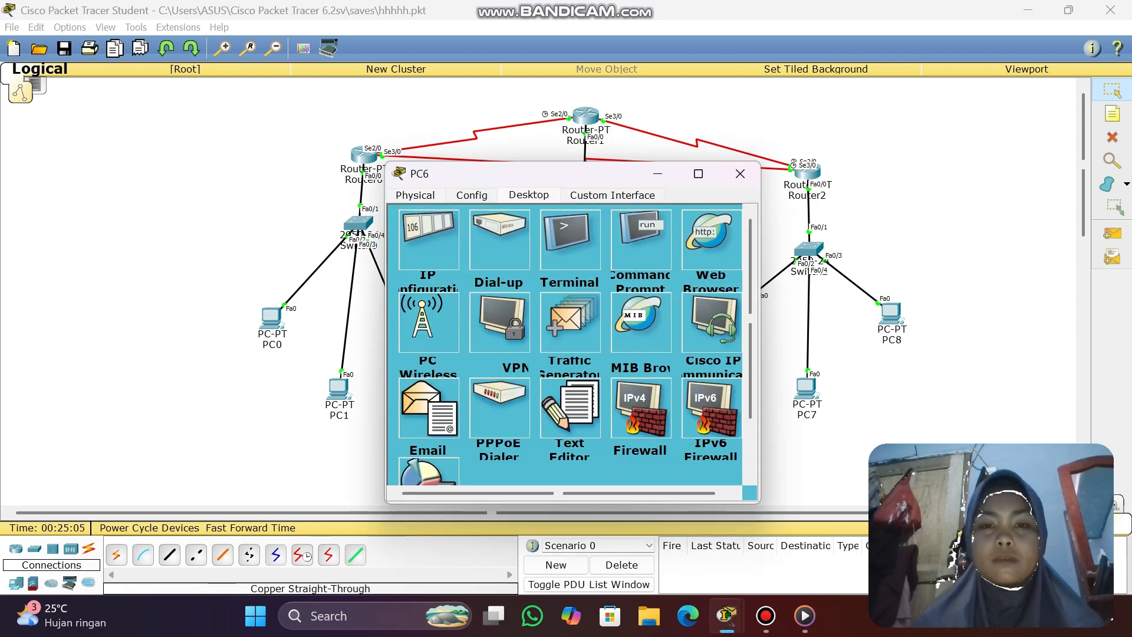
pyautogui.click(642, 233)
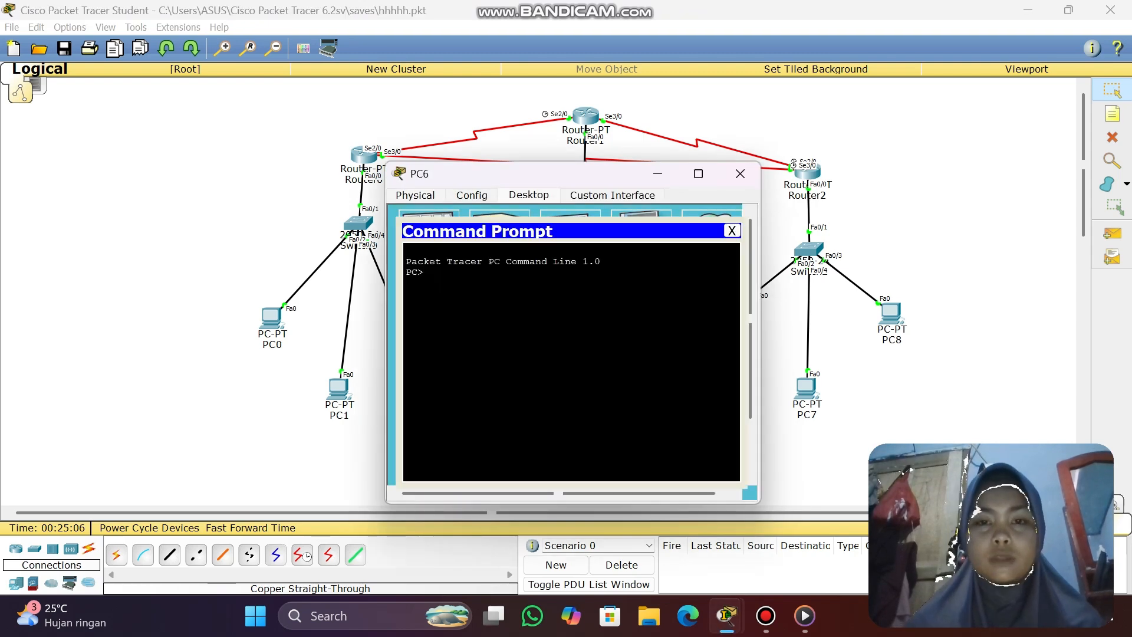
pyautogui.write('ipc')
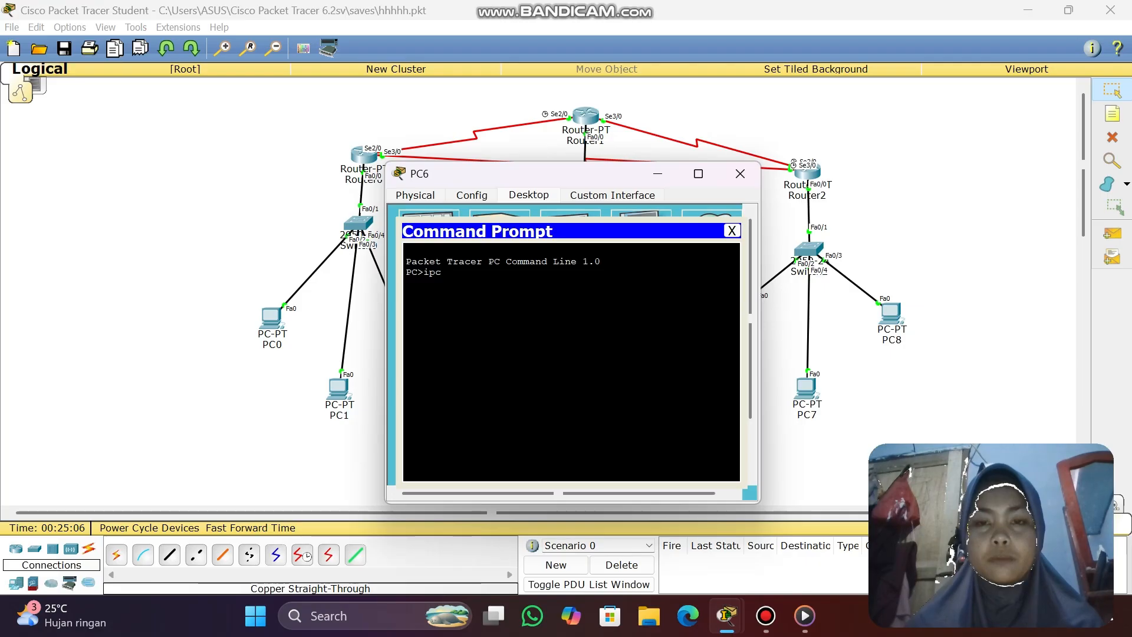
pyautogui.write('onfig')
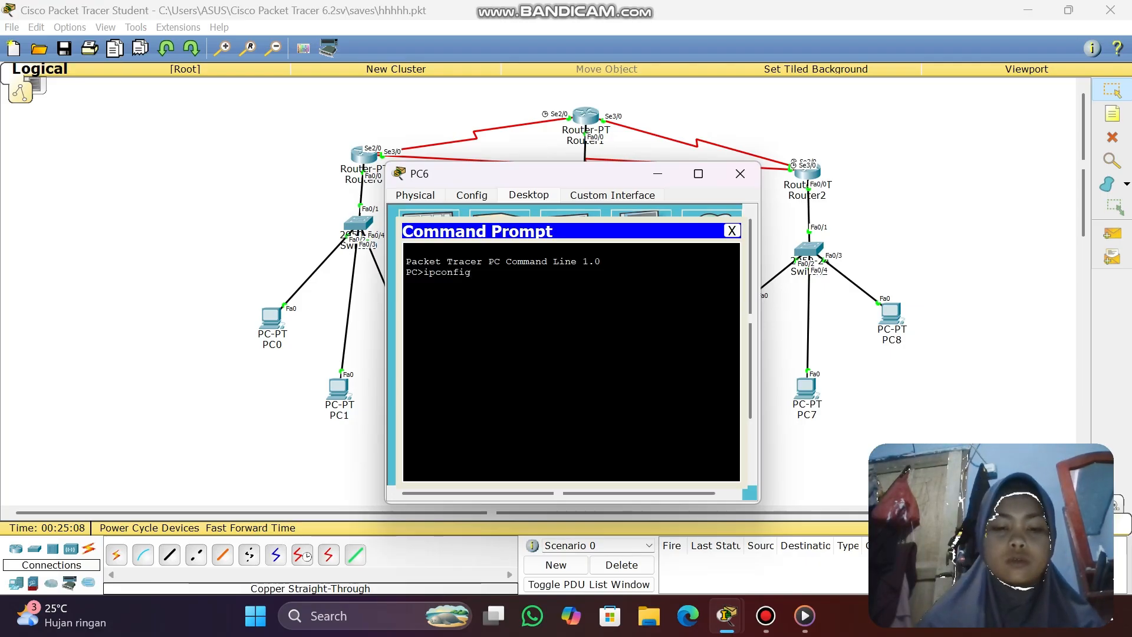
pyautogui.press('Return')
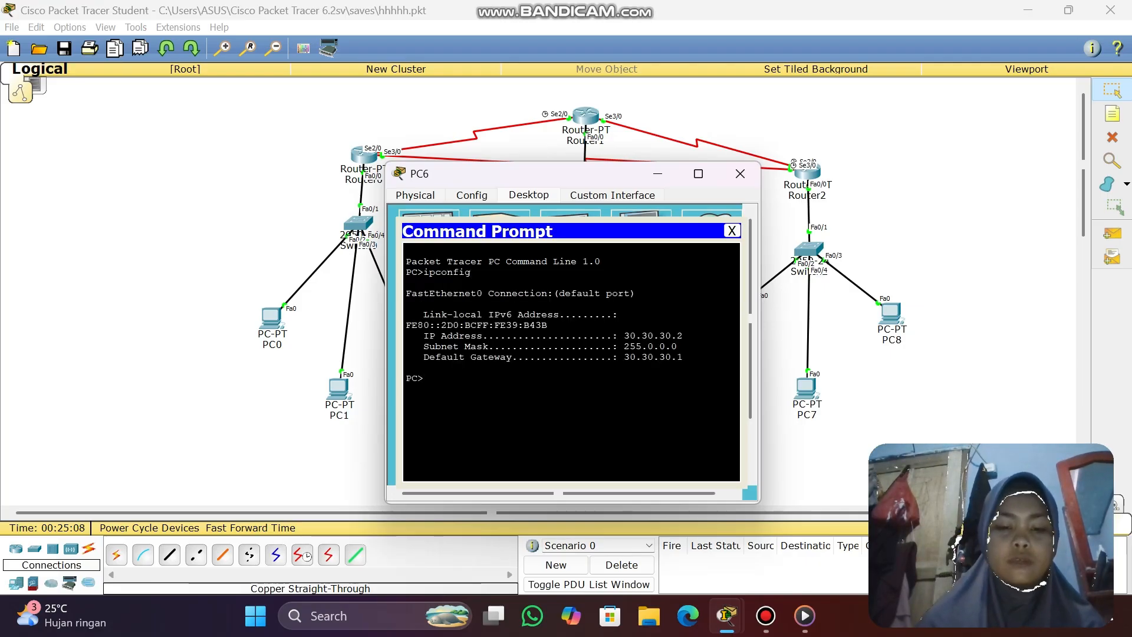
# - Test connectivity from PC6 by pinging 192.10.10.0, and close the PC6 window
pyautogui.write('pi')
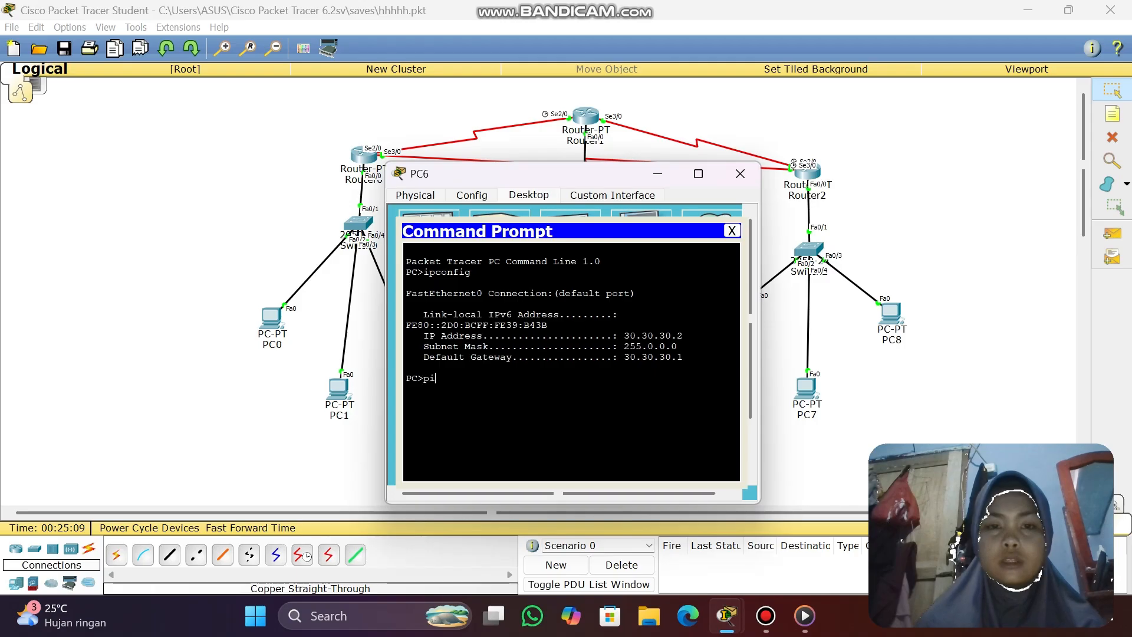
pyautogui.write('ng')
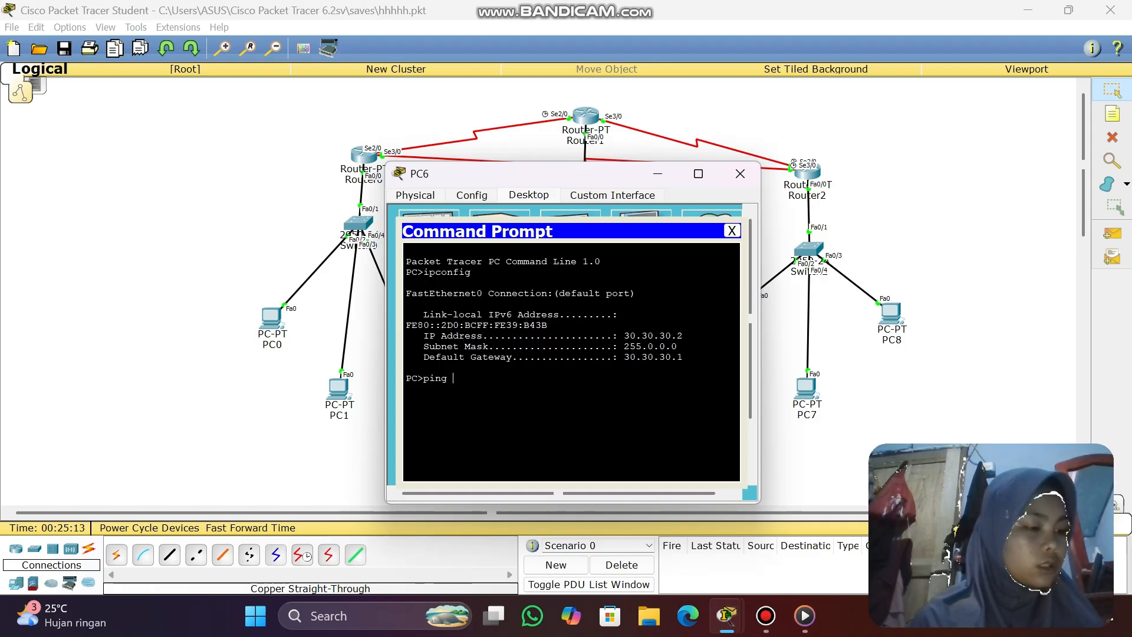
pyautogui.write('19')
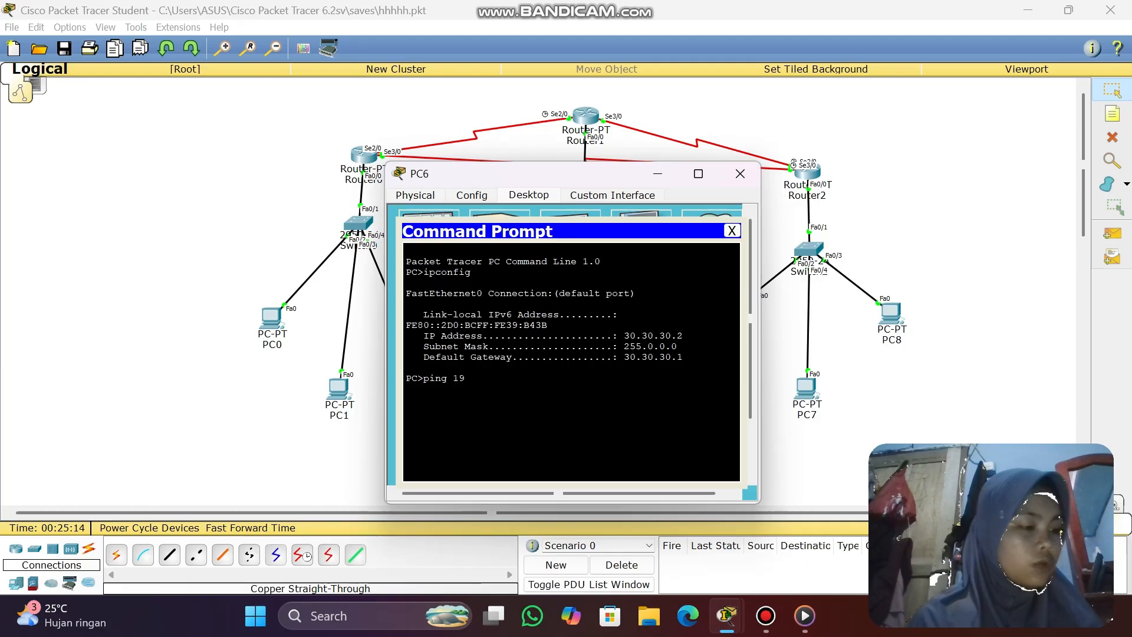
pyautogui.write('2.10')
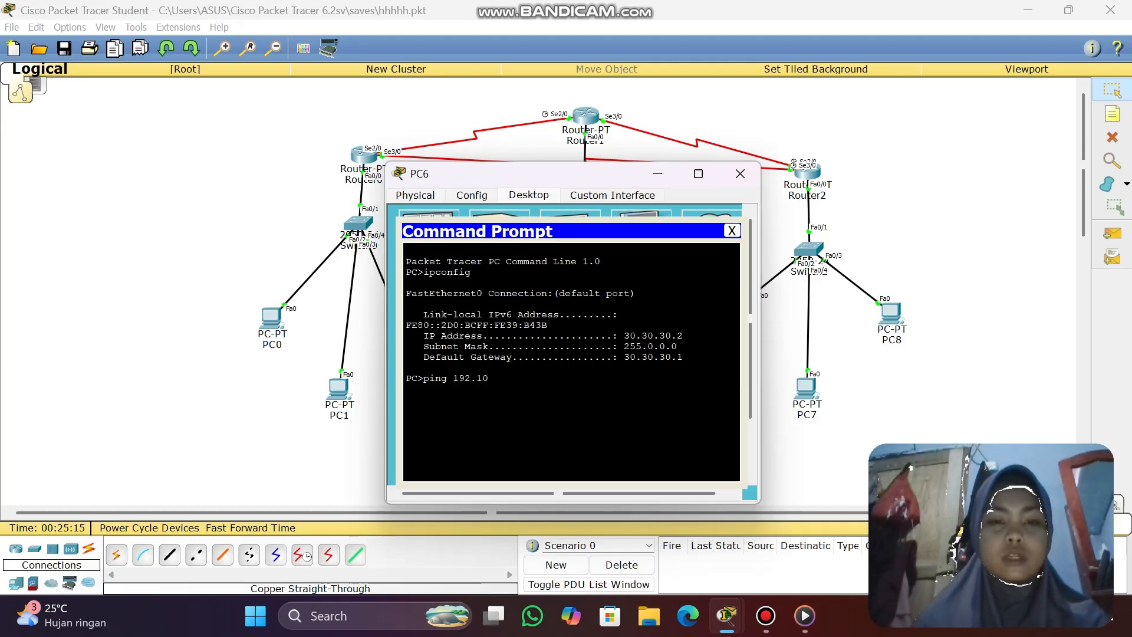
pyautogui.write('.10.')
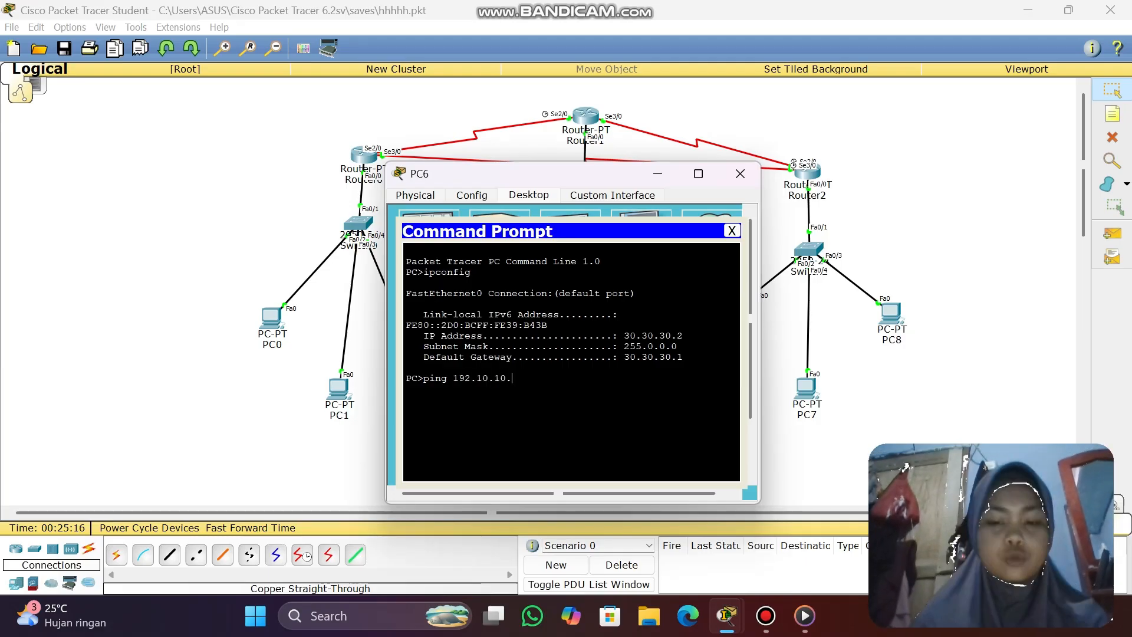
pyautogui.write('0')
pyautogui.press('Return')
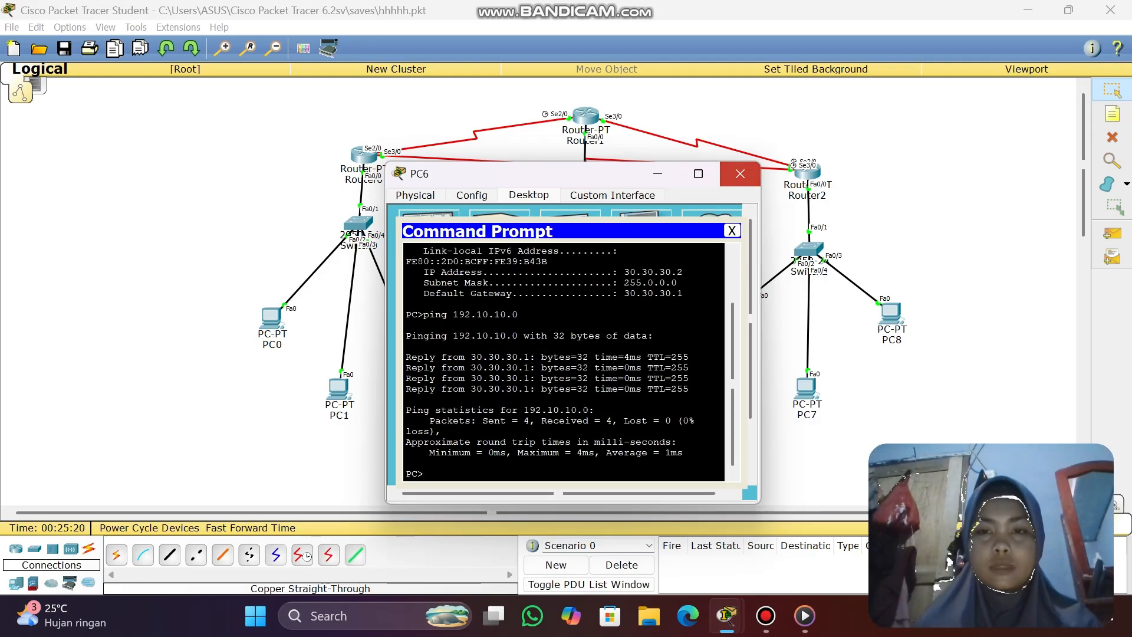
pyautogui.click(740, 173)
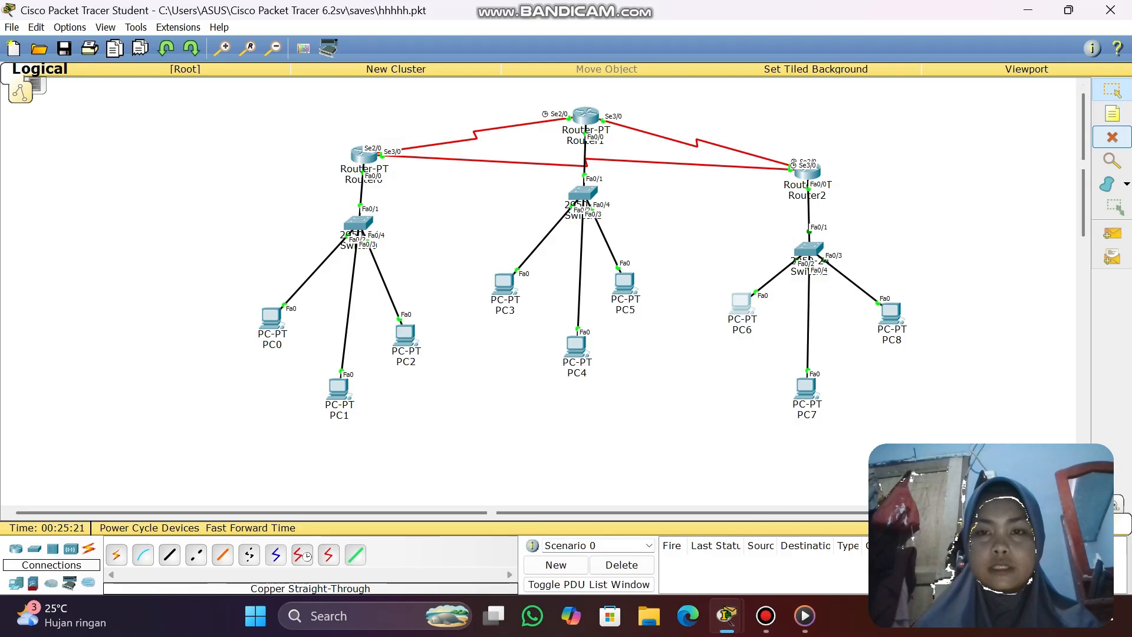
# - Delete the serial link between Router1 and Router2, keeping PC6 in the topology
pyautogui.press('Delete')
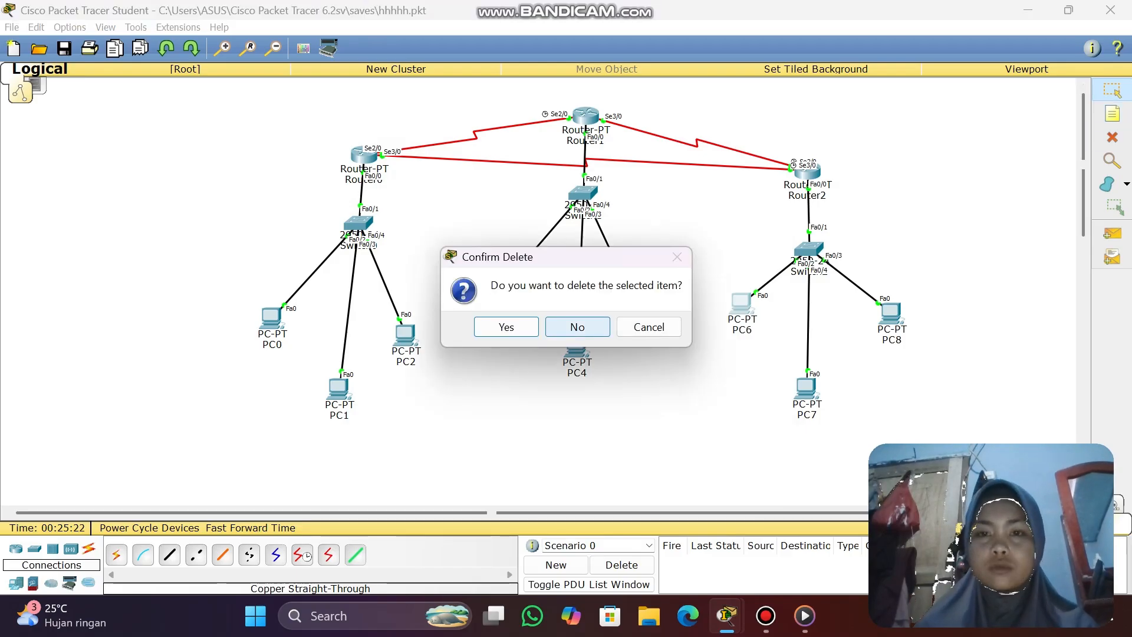
pyautogui.click(577, 327)
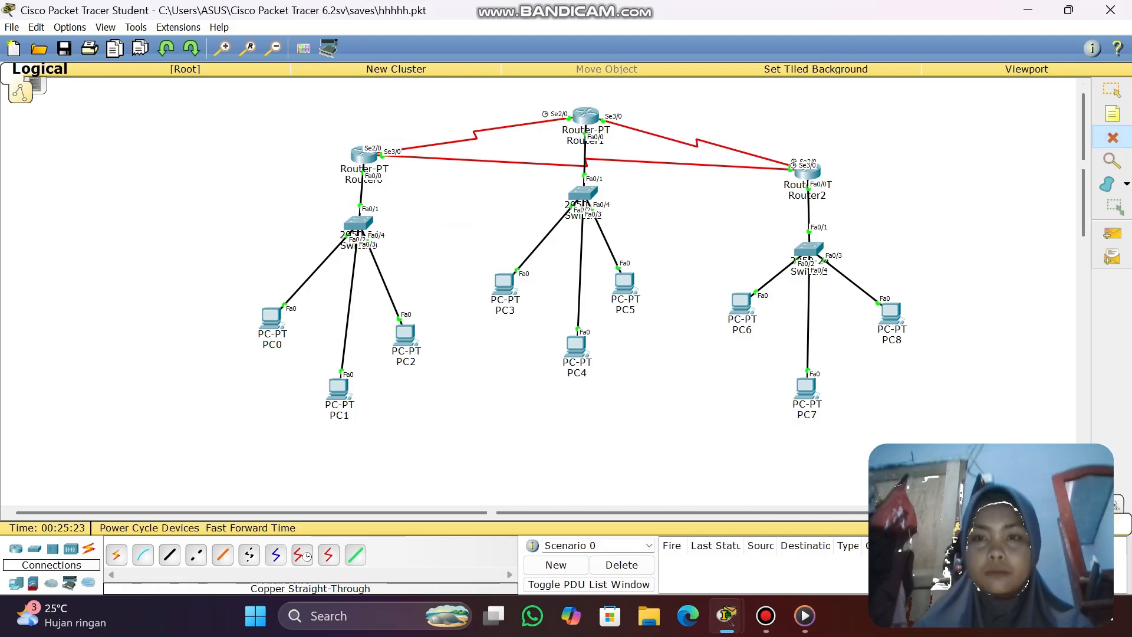
pyautogui.click(697, 142)
pyautogui.press('Escape')
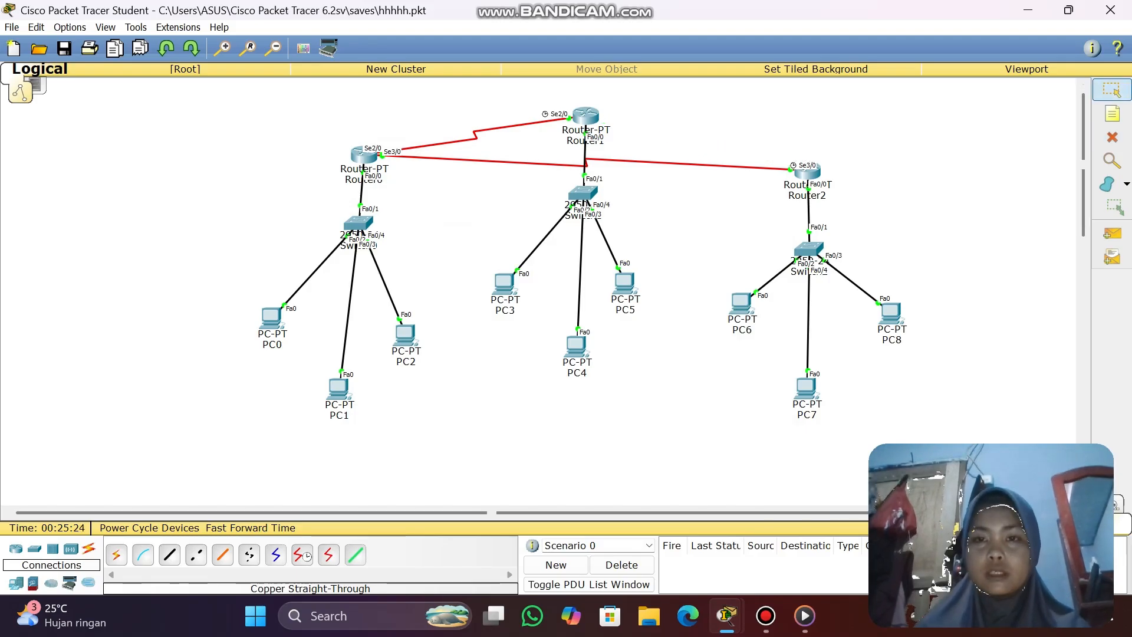
# - Send a simple PDU from Router1 to PC6 to test the path without the direct serial link
pyautogui.click(1112, 233)
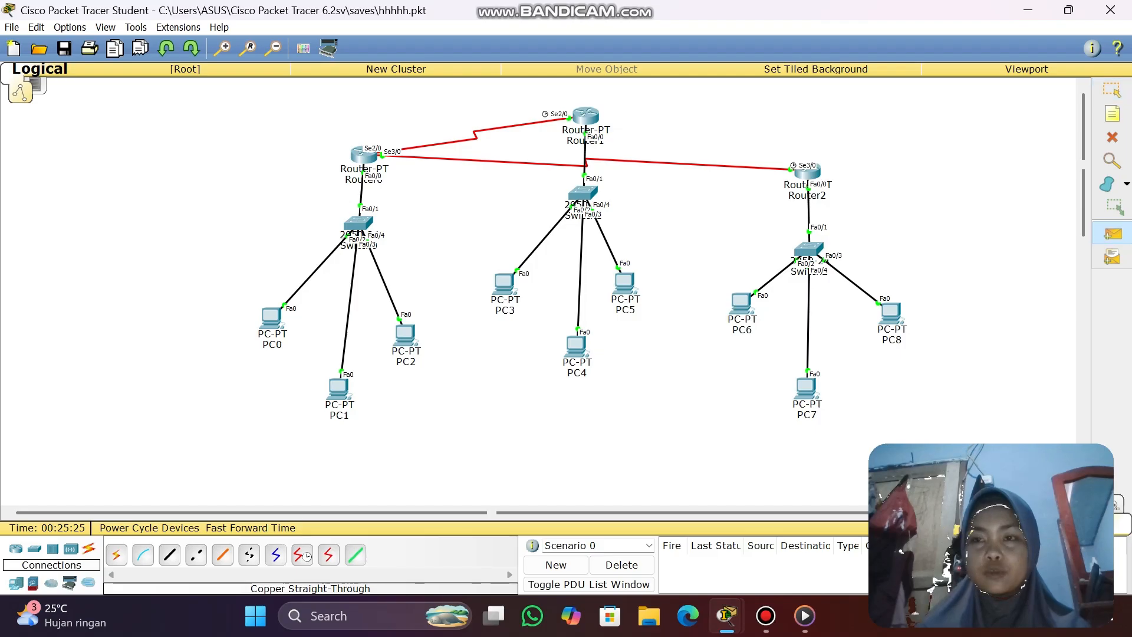
pyautogui.click(586, 116)
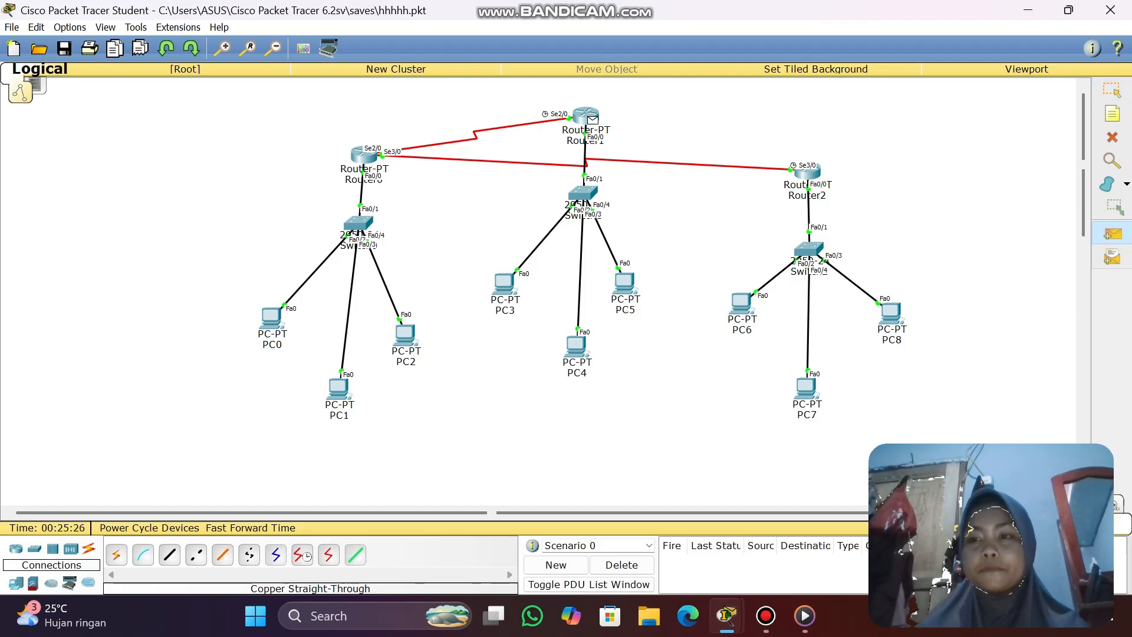
pyautogui.click(741, 303)
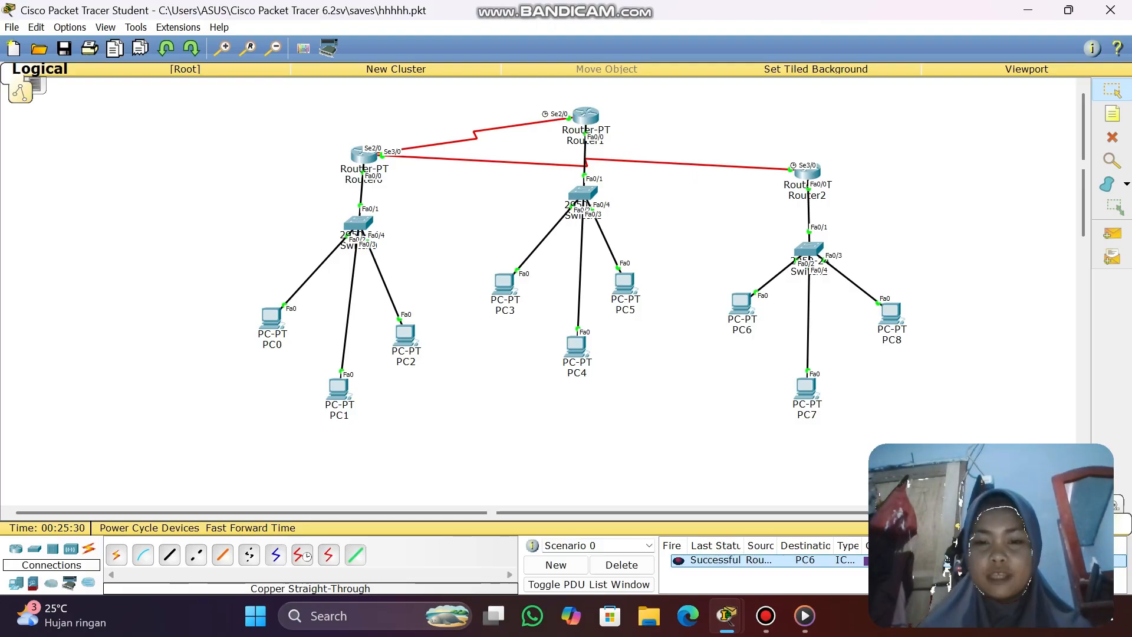
# - Send a simple PDU from Router2 to PC0 to test connectivity between their networks
pyautogui.press('p')
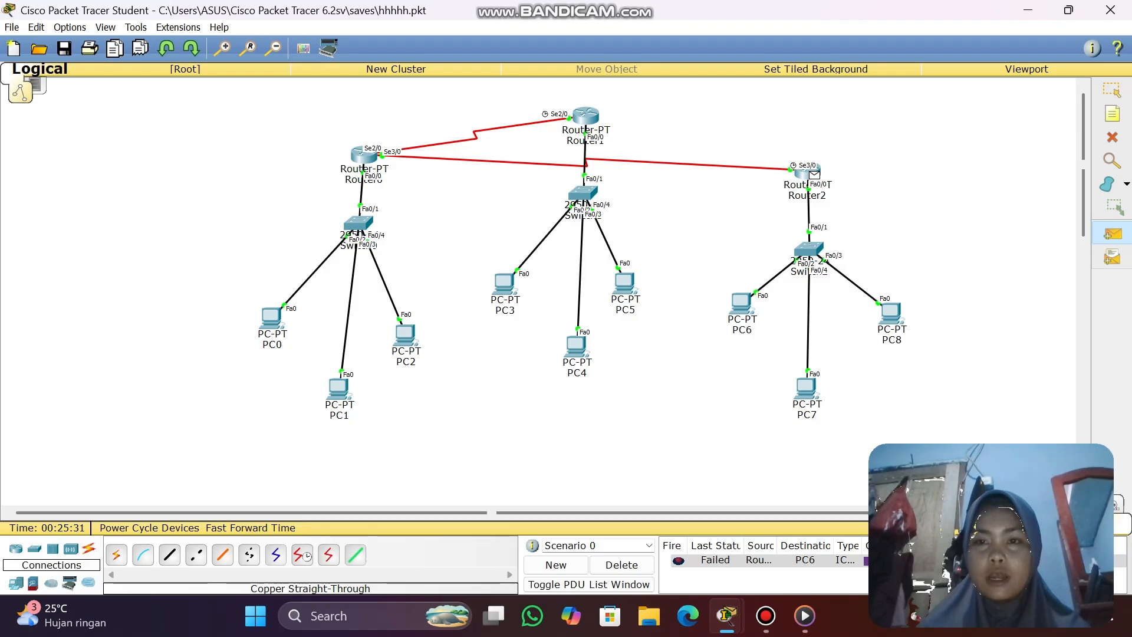
pyautogui.click(272, 318)
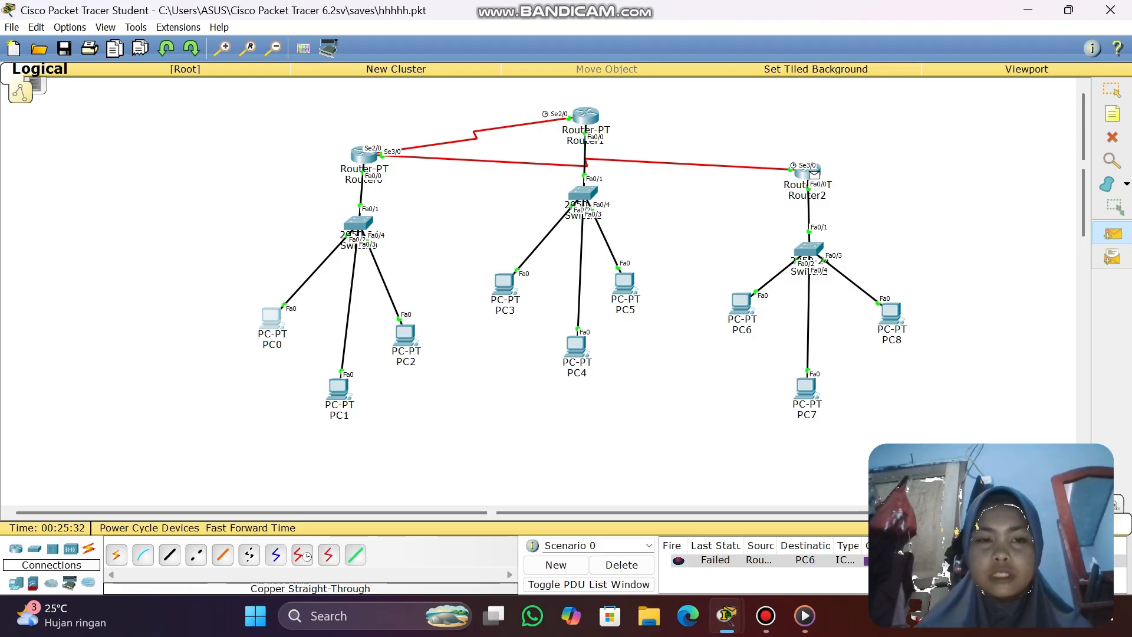
pyautogui.doubleClick(679, 560)
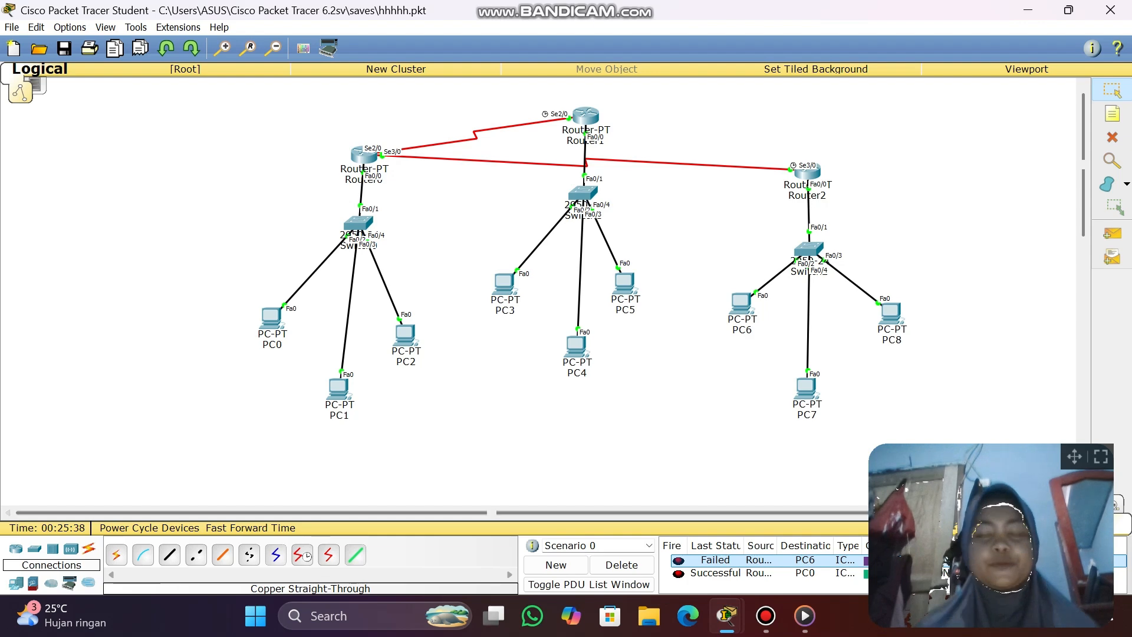
pyautogui.click(765, 616)
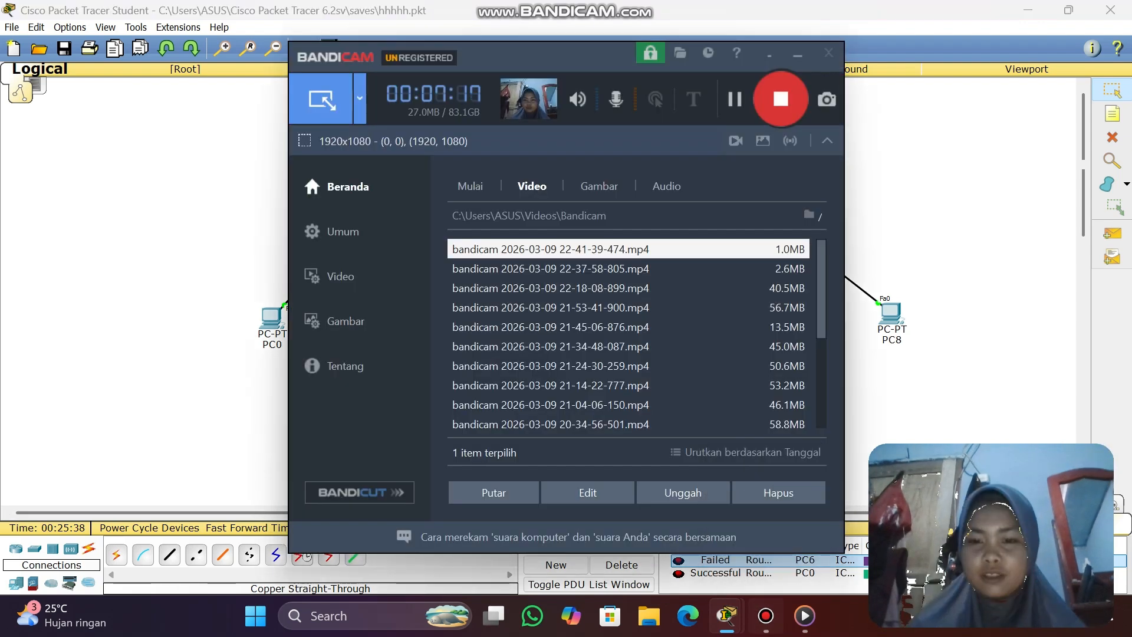